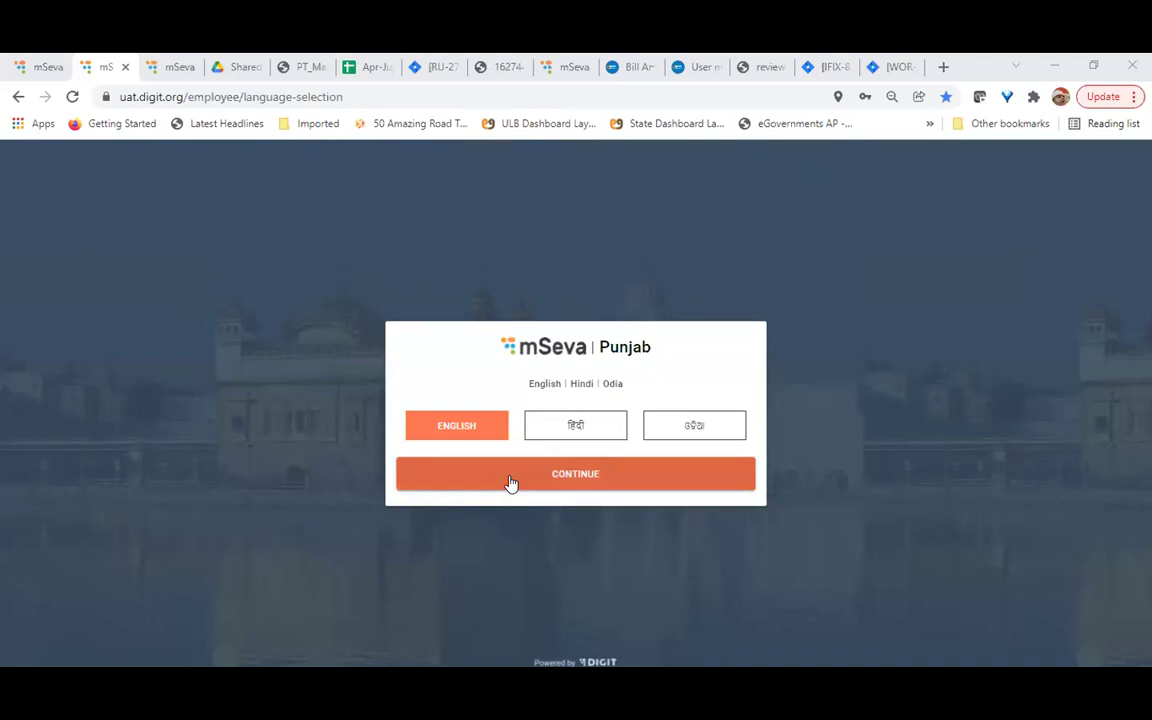
Return to the employee language-selection tab and continue in English
{"action": "left_click", "coordinate": [157, 70]}
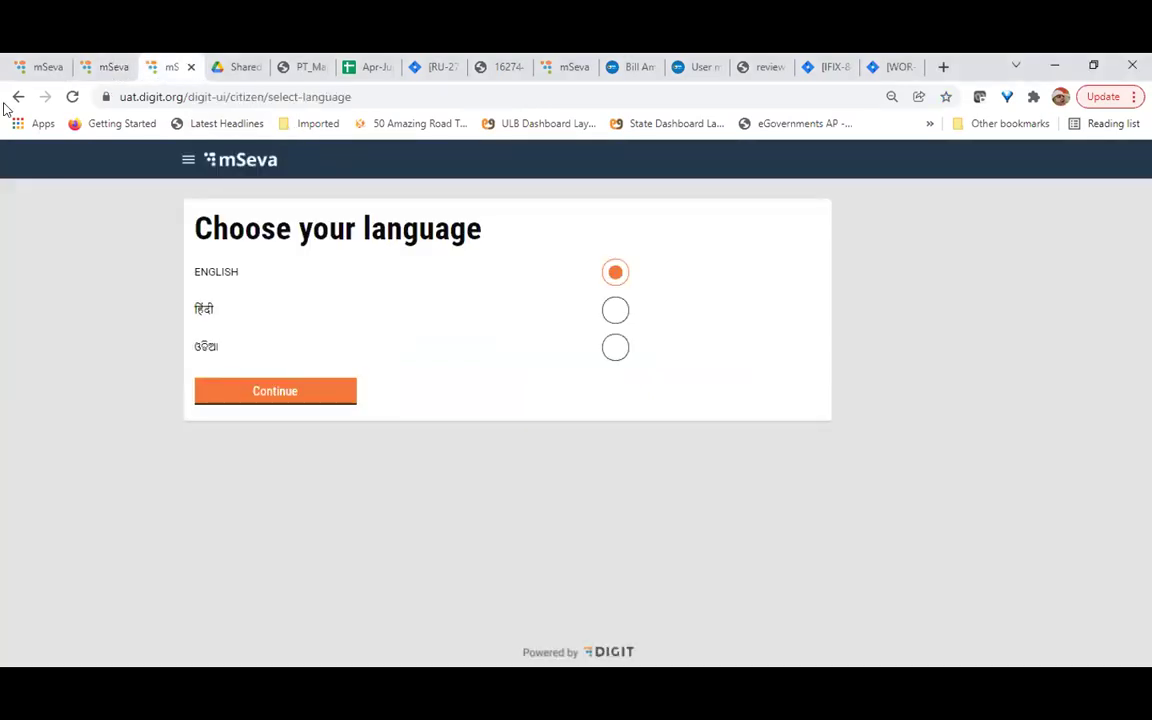
{"action": "left_click", "coordinate": [108, 68]}
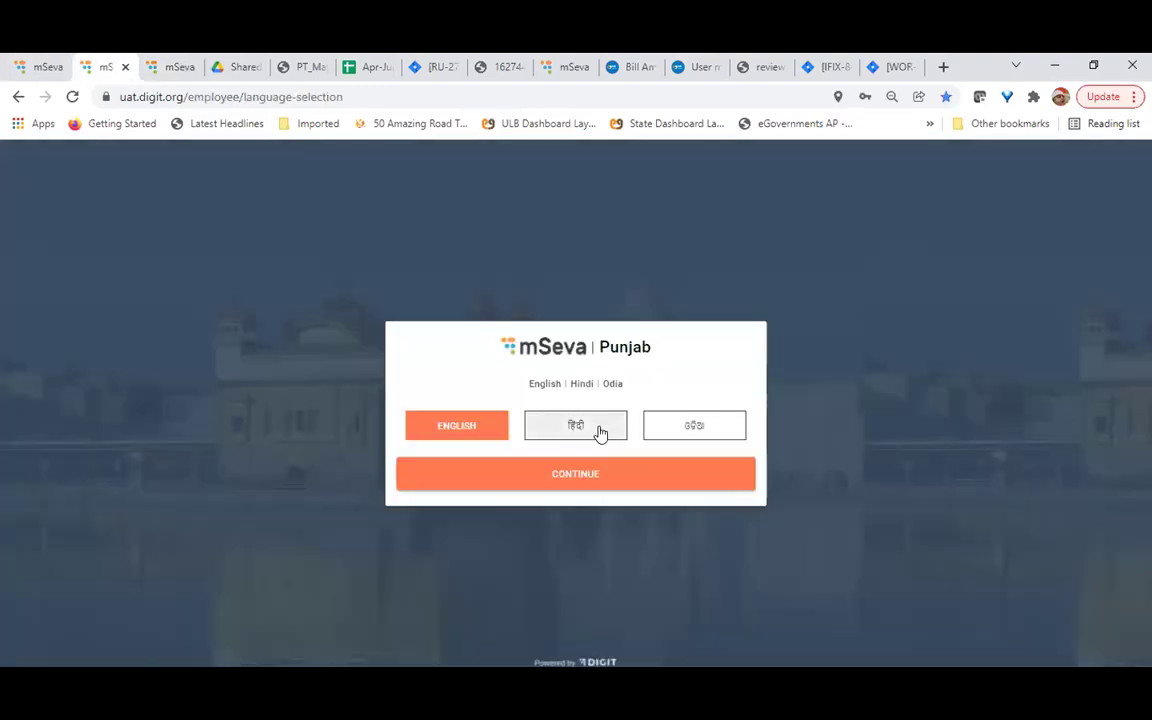
{"action": "left_click", "coordinate": [557, 476]}
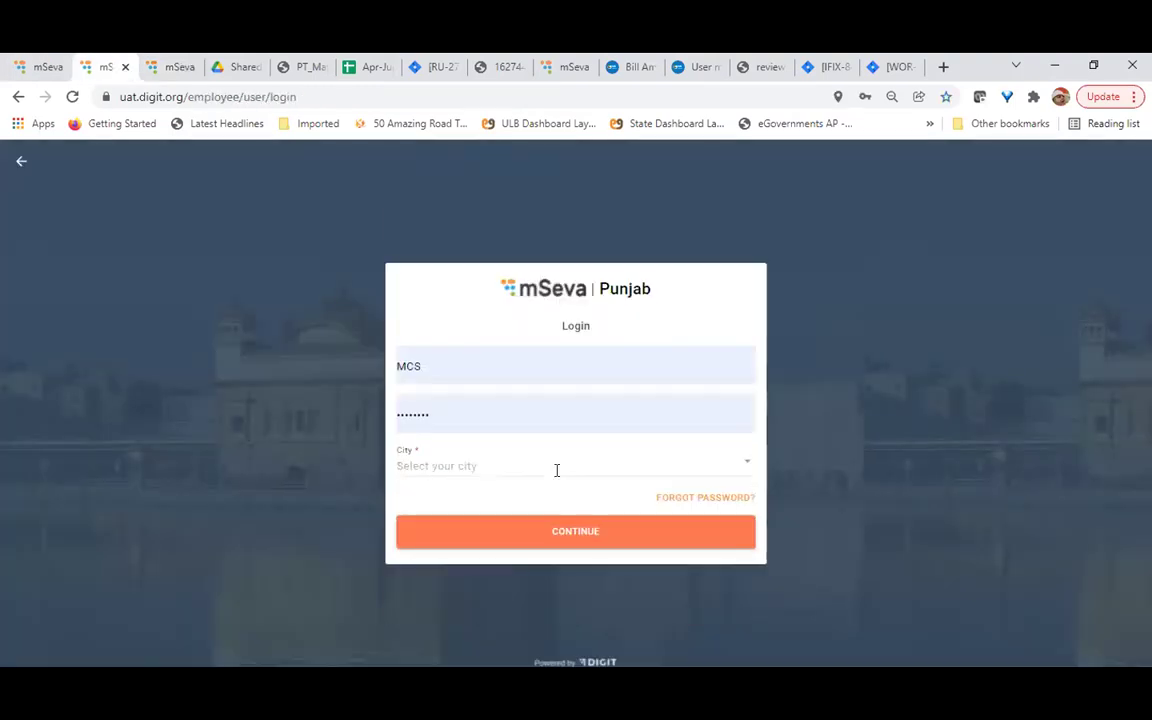
Choose City A as the login city and submit the login
{"action": "left_click", "coordinate": [463, 466]}
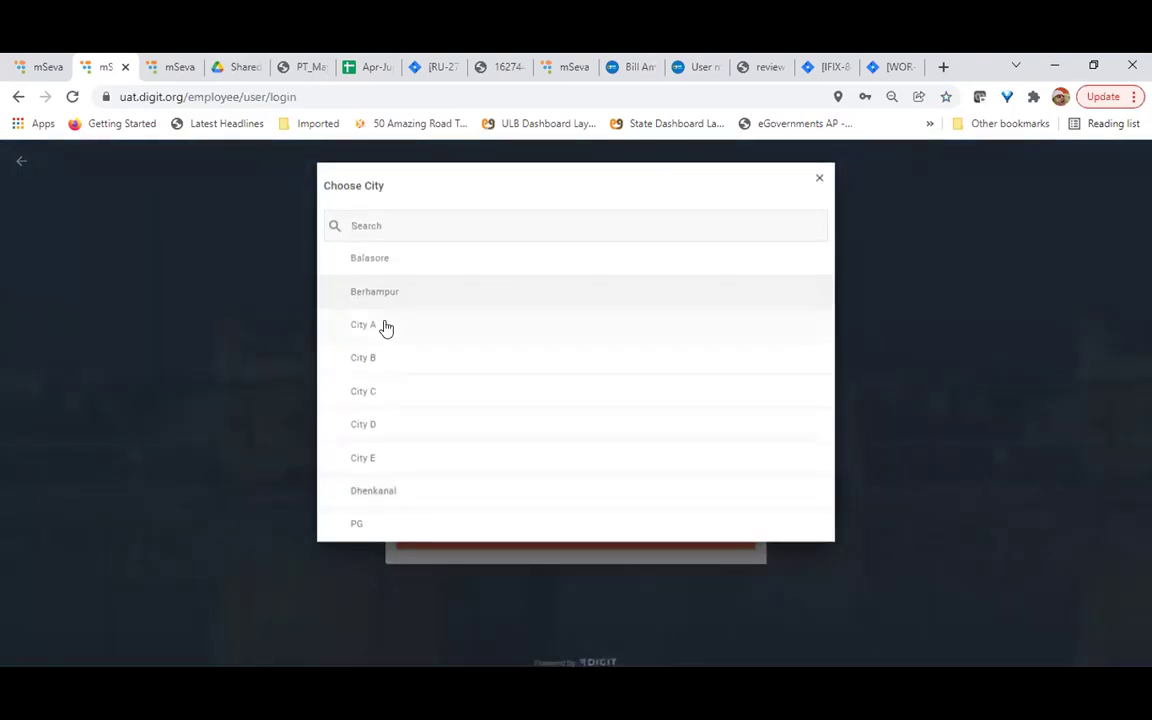
{"action": "left_click", "coordinate": [386, 326]}
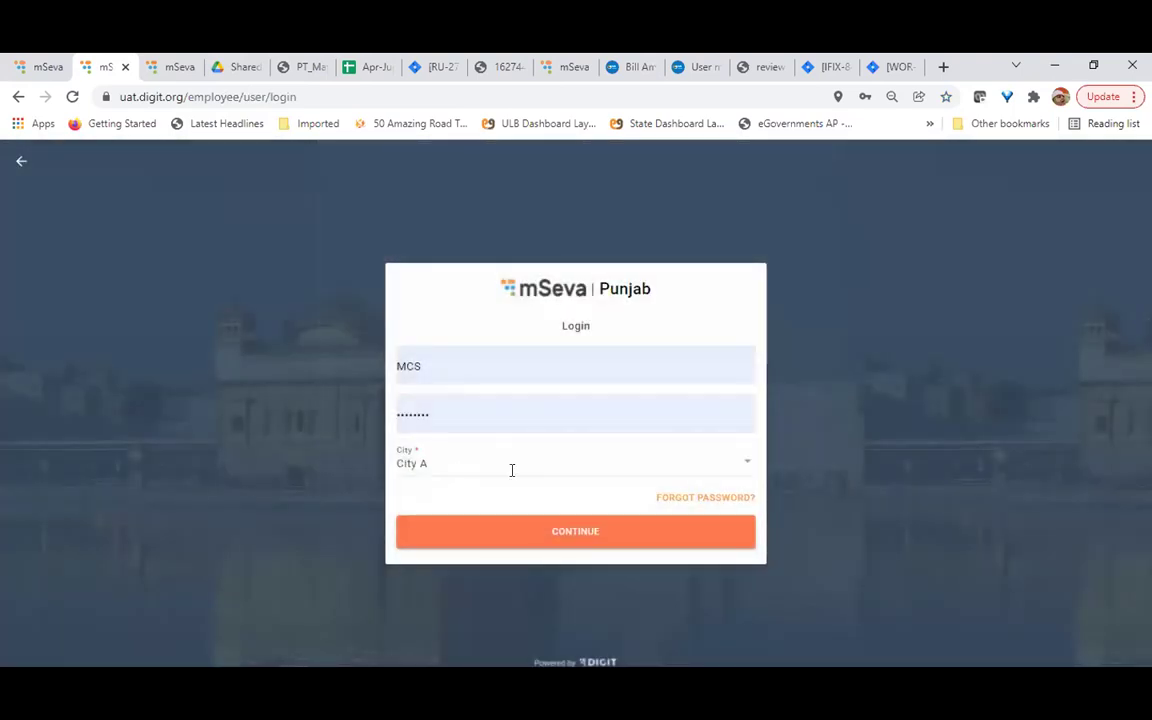
{"action": "left_click", "coordinate": [452, 465]}
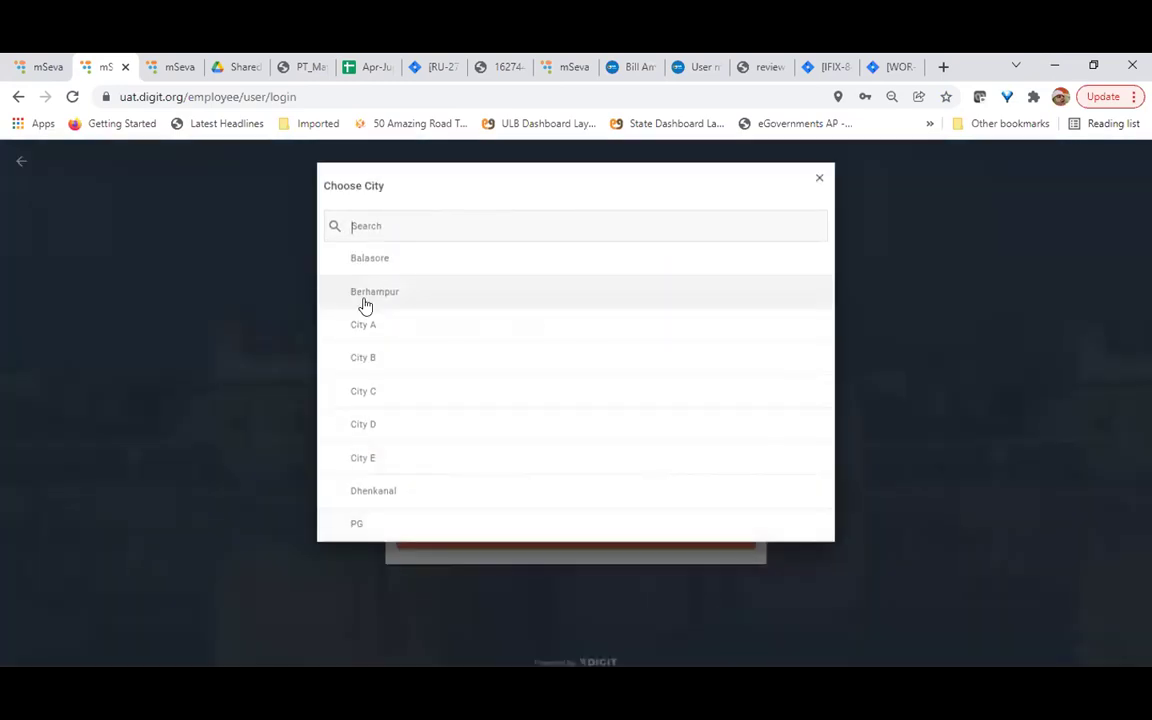
{"action": "left_click", "coordinate": [376, 325]}
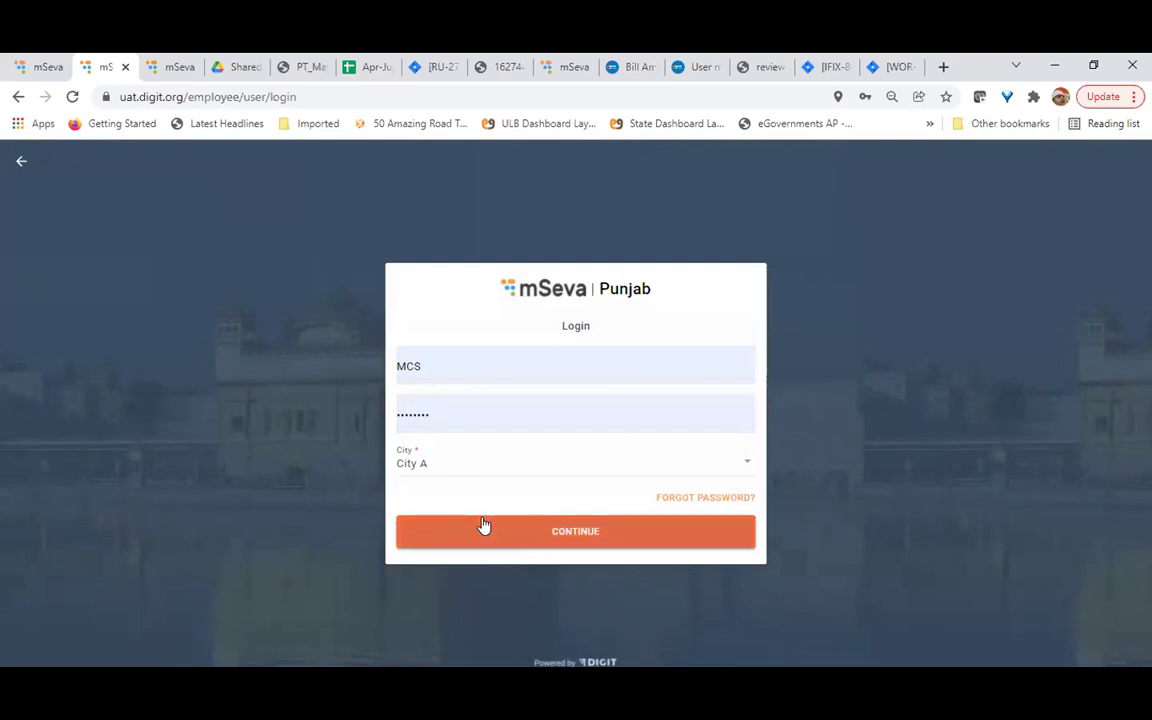
{"action": "left_click", "coordinate": [519, 531]}
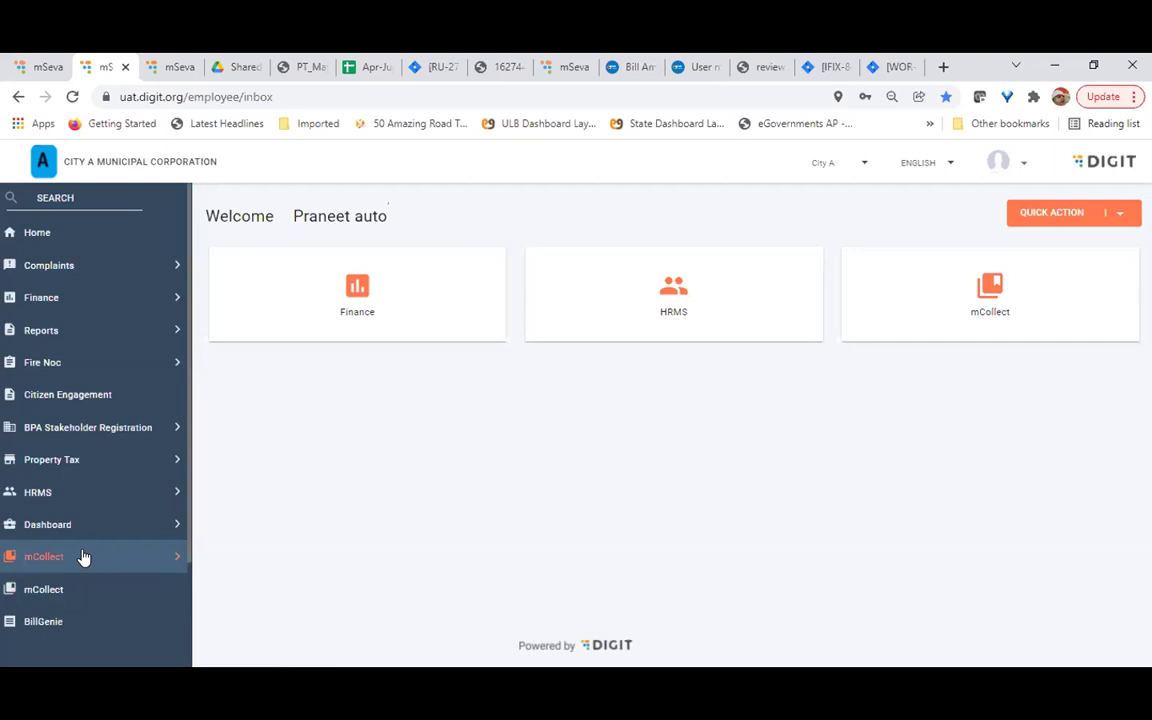
Navigate the sidebar to mCollect and expand its list of reports
{"action": "left_click", "coordinate": [84, 557]}
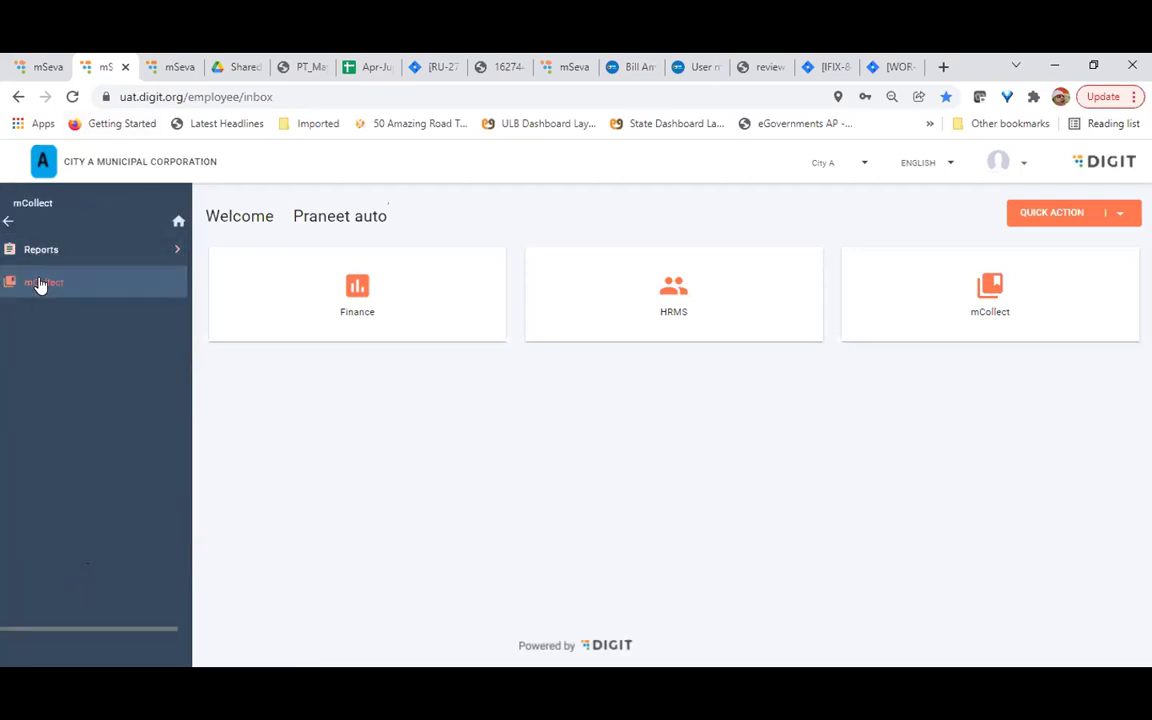
{"action": "left_click", "coordinate": [8, 221]}
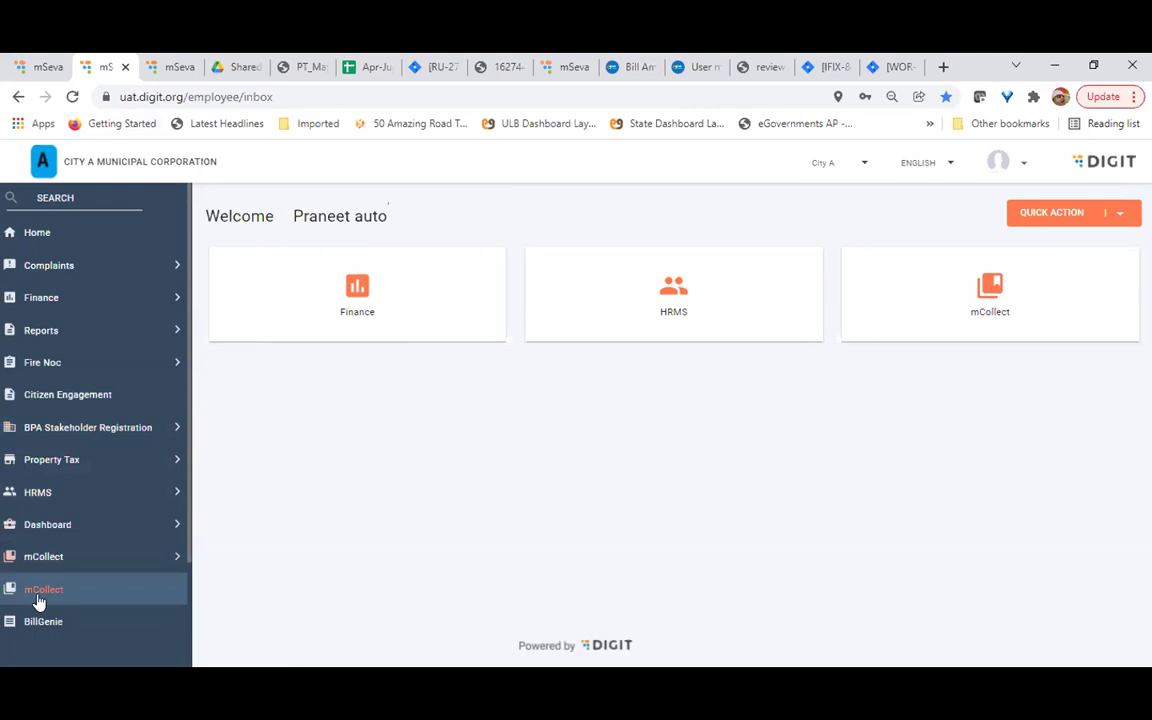
{"action": "left_click", "coordinate": [36, 556]}
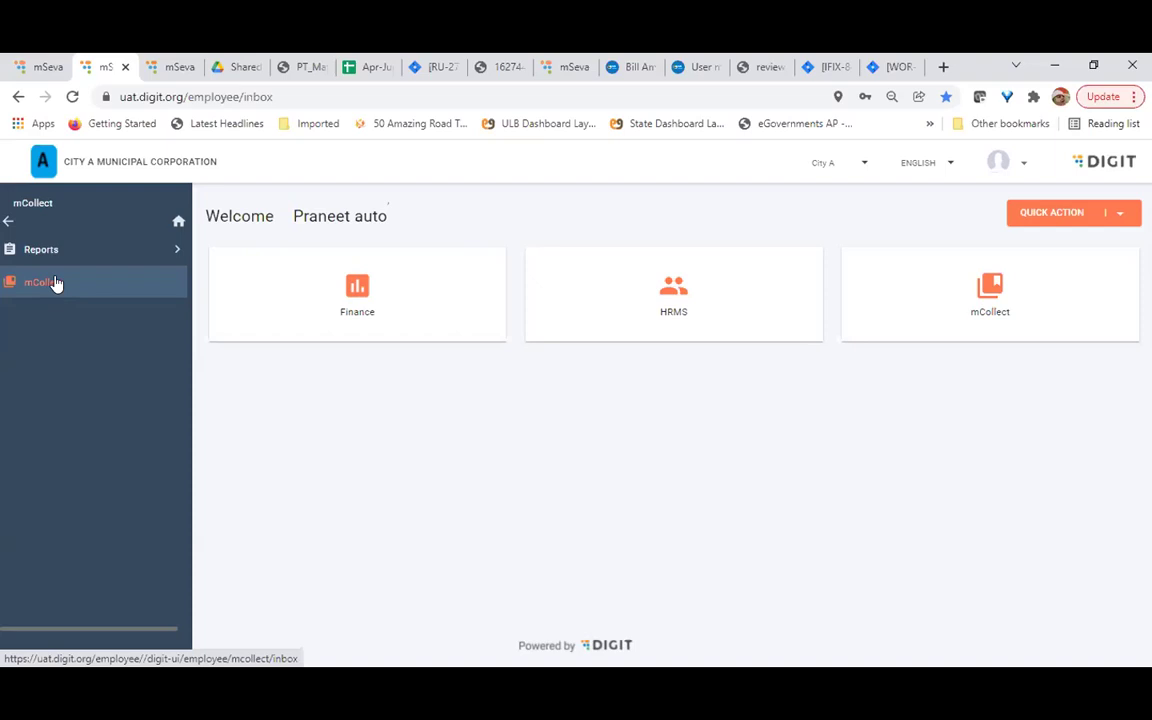
{"action": "left_click", "coordinate": [49, 251]}
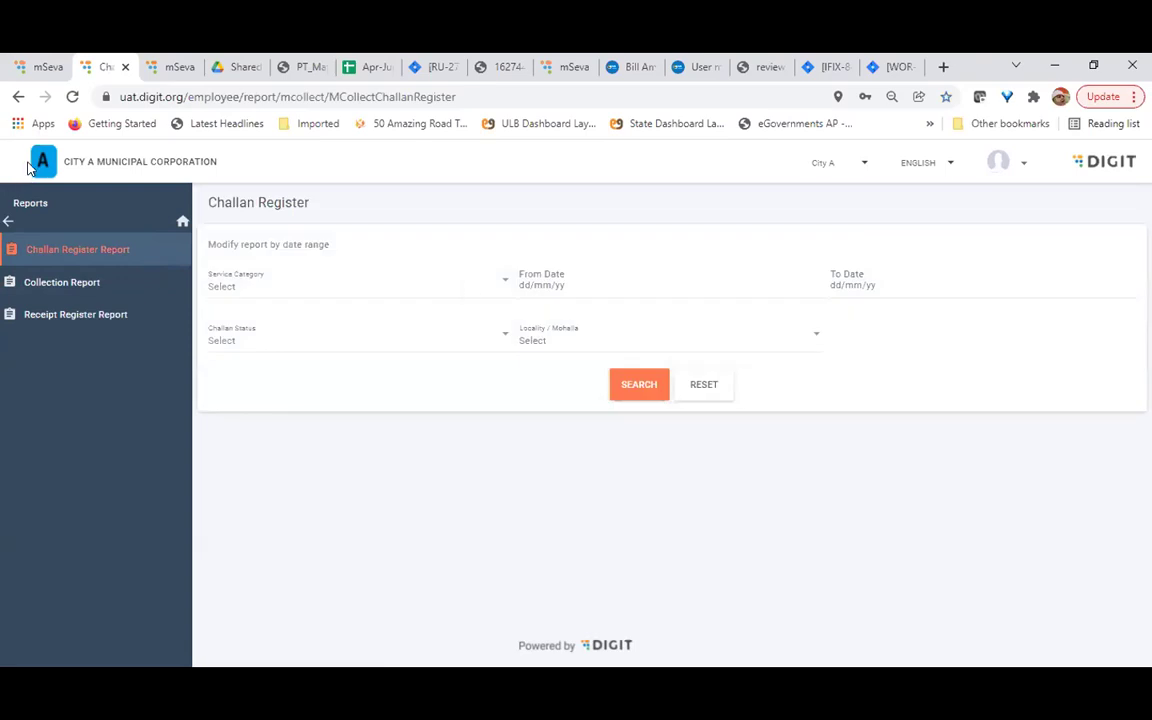
{"action": "left_click", "coordinate": [8, 221]}
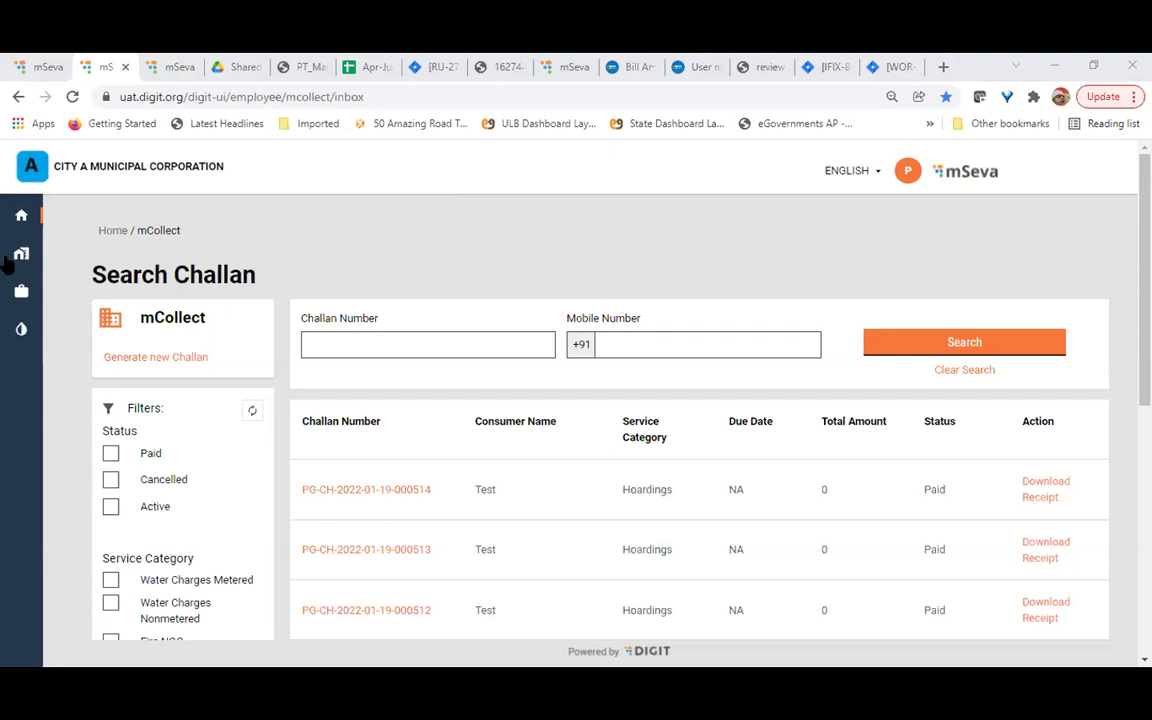
Go to the employee home dashboard, then open mCollect's Search Challan list
{"action": "left_click", "coordinate": [114, 232]}
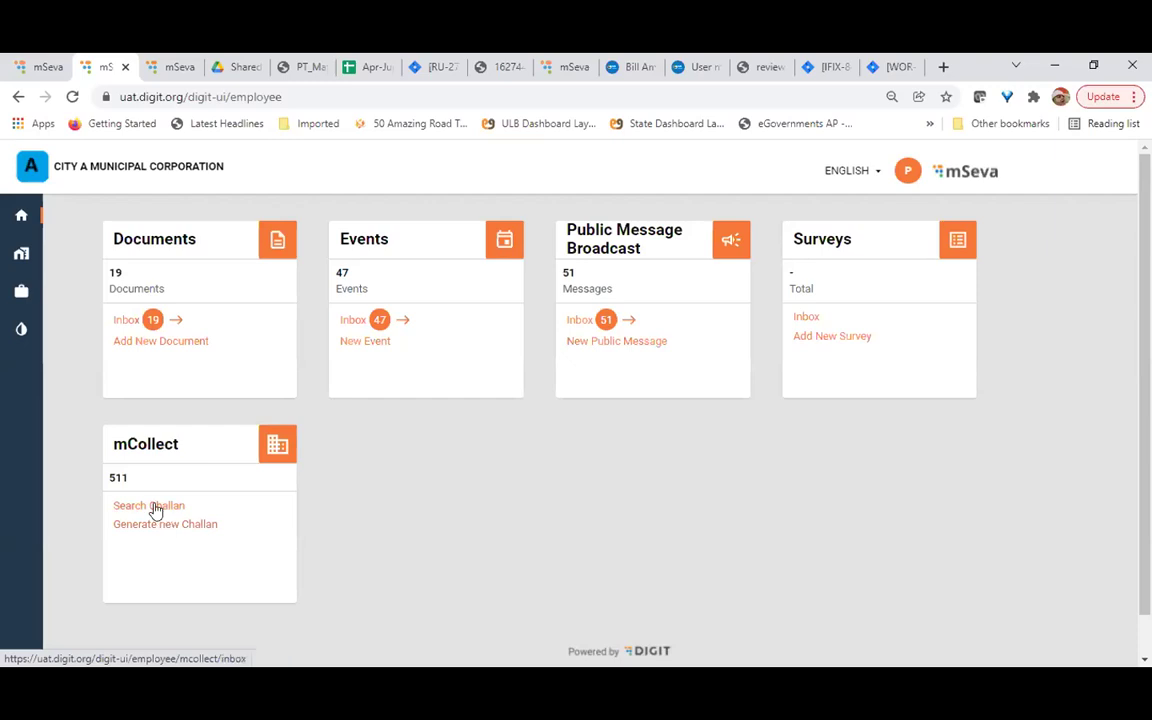
{"action": "left_click", "coordinate": [155, 508]}
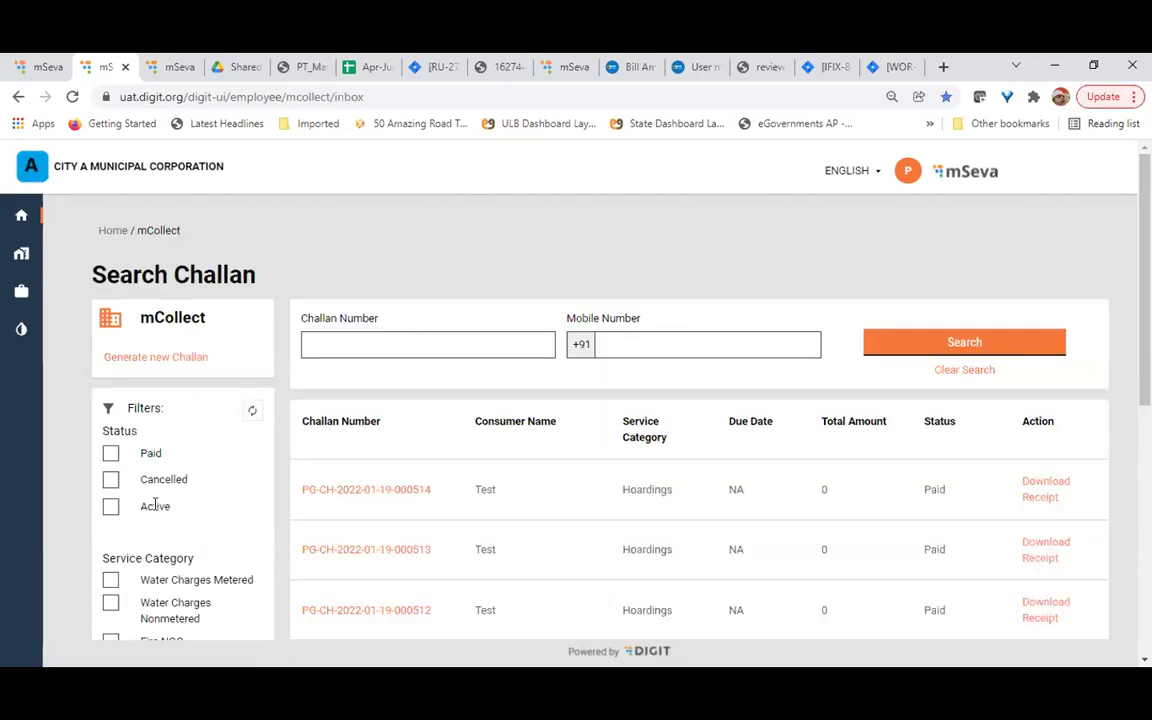
Search the challans by the consumer's mobile number
{"action": "scroll", "coordinate": [476, 545], "scroll_direction": "down", "scroll_amount": 4}
{"action": "scroll", "coordinate": [478, 549], "scroll_direction": "up", "scroll_amount": 4}
{"action": "left_click", "coordinate": [635, 348]}
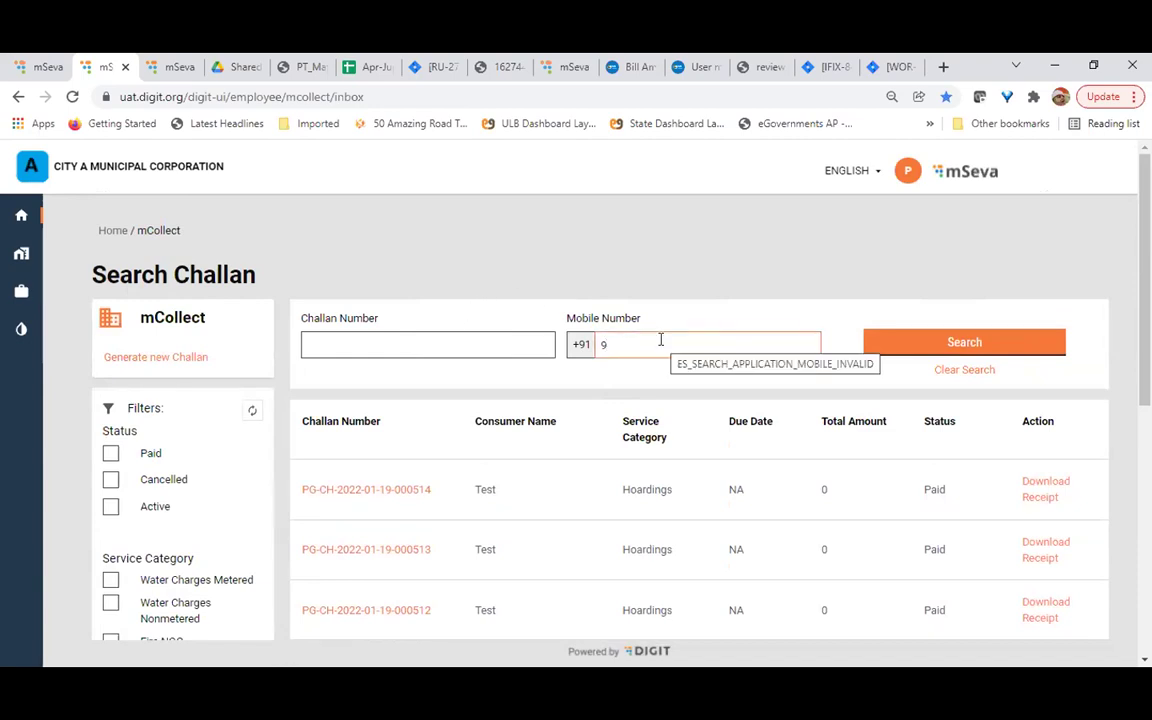
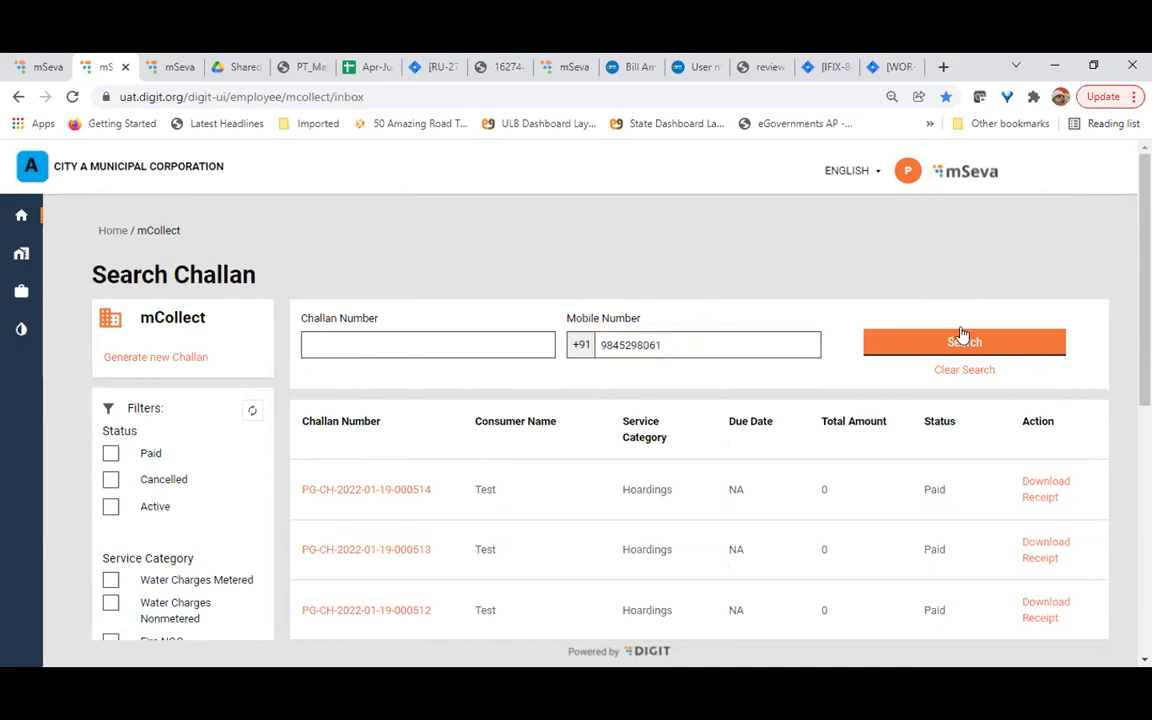
{"action": "left_click", "coordinate": [960, 336]}
Review the results and start collecting payment for the ₹950 Active challan
{"action": "scroll", "coordinate": [664, 549], "scroll_direction": "down", "scroll_amount": 4}
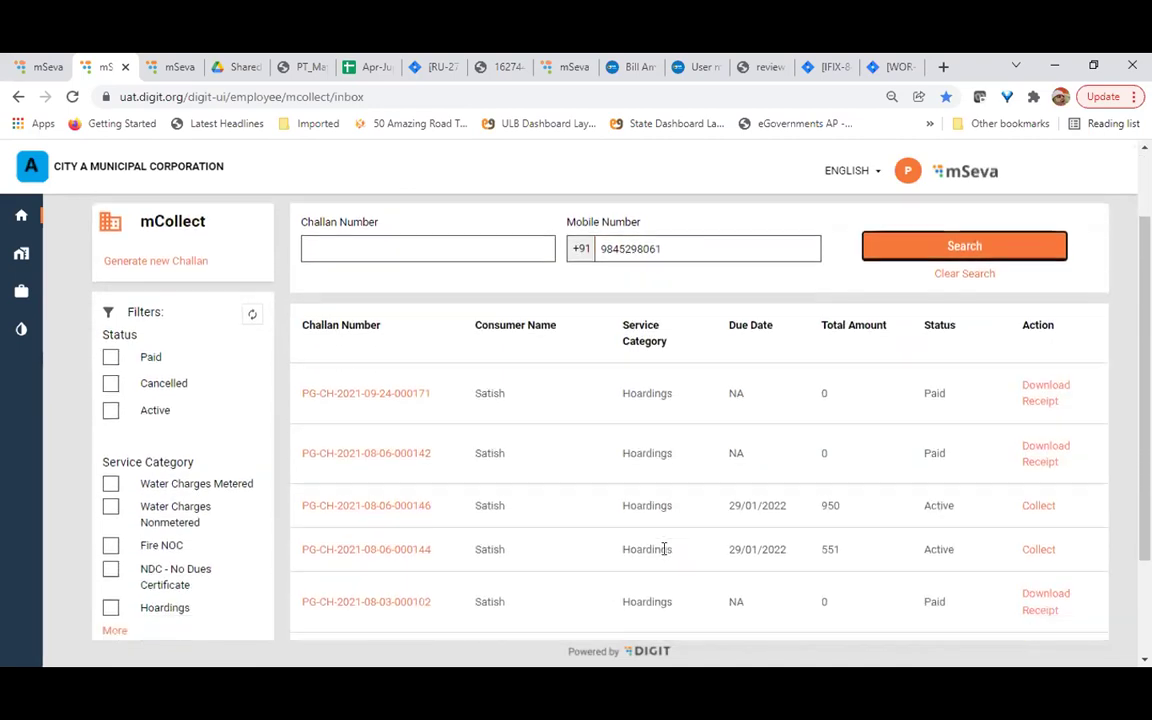
{"action": "scroll", "coordinate": [664, 549], "scroll_direction": "up", "scroll_amount": 1}
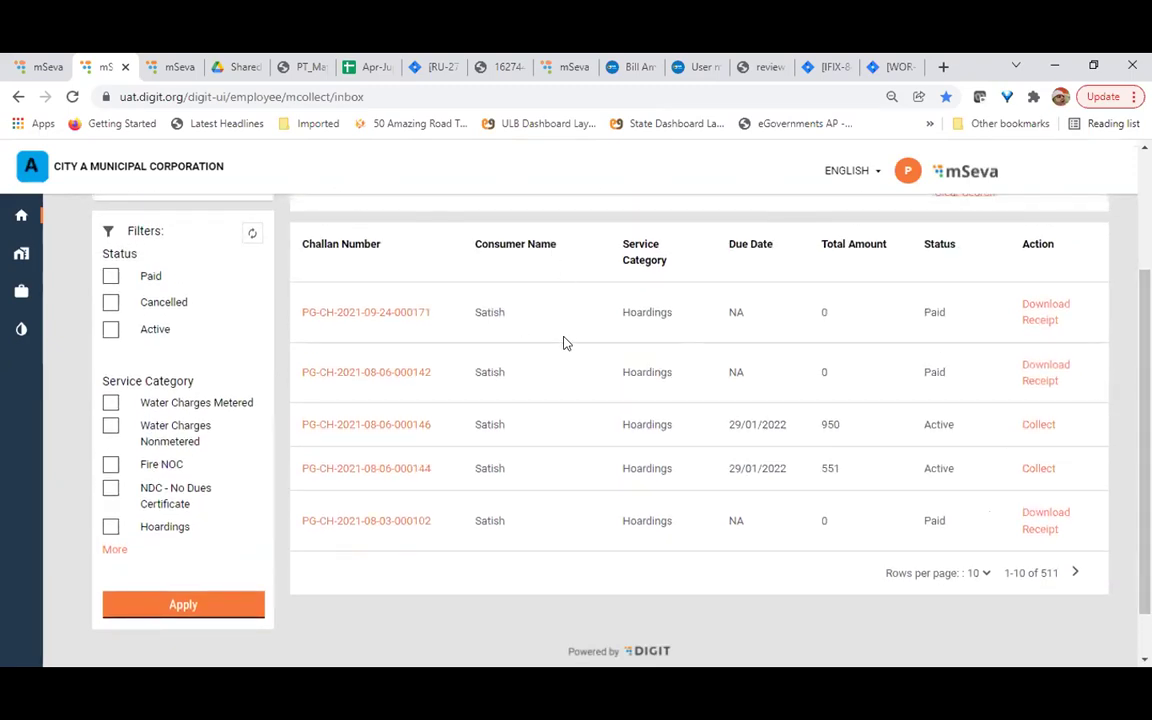
{"action": "scroll", "coordinate": [640, 290], "scroll_direction": "up", "scroll_amount": 2}
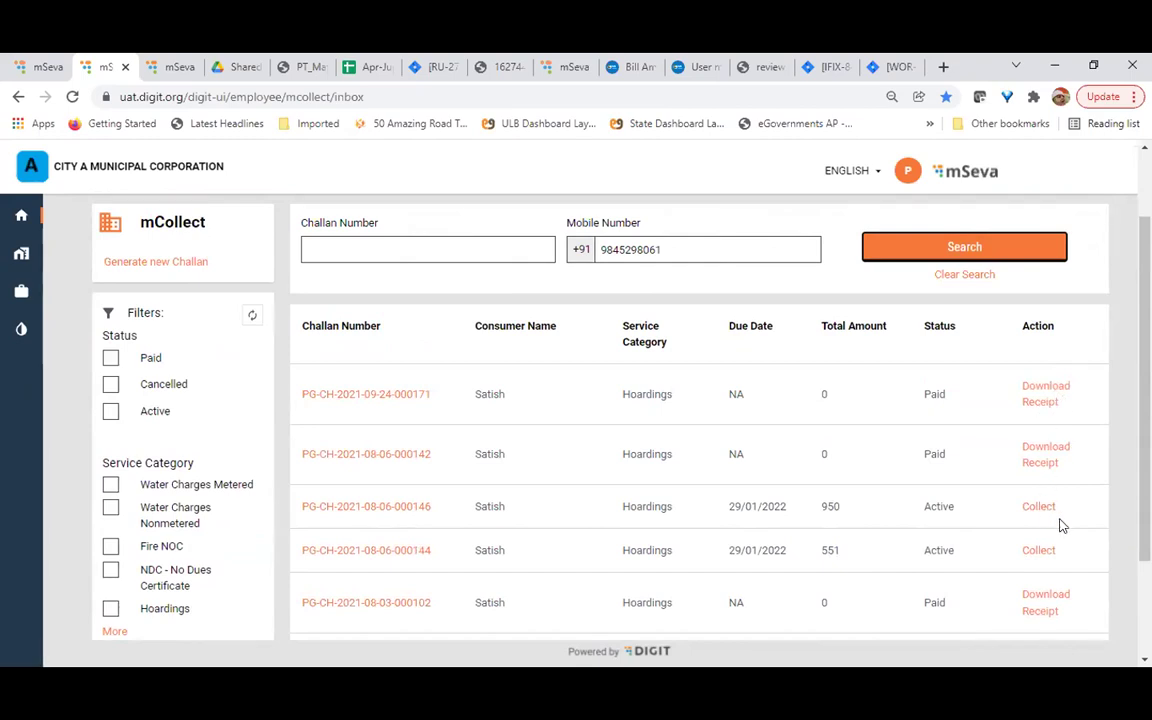
{"action": "scroll", "coordinate": [1059, 522], "scroll_direction": "down", "scroll_amount": 1}
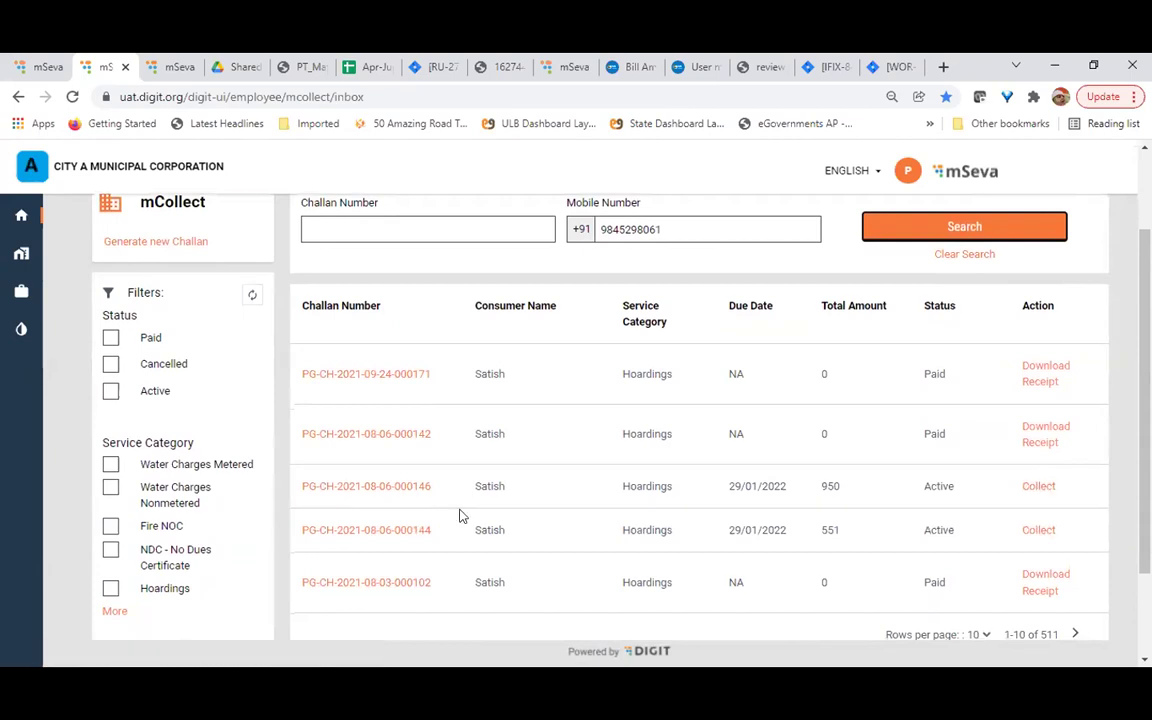
{"action": "left_click", "coordinate": [1030, 488]}
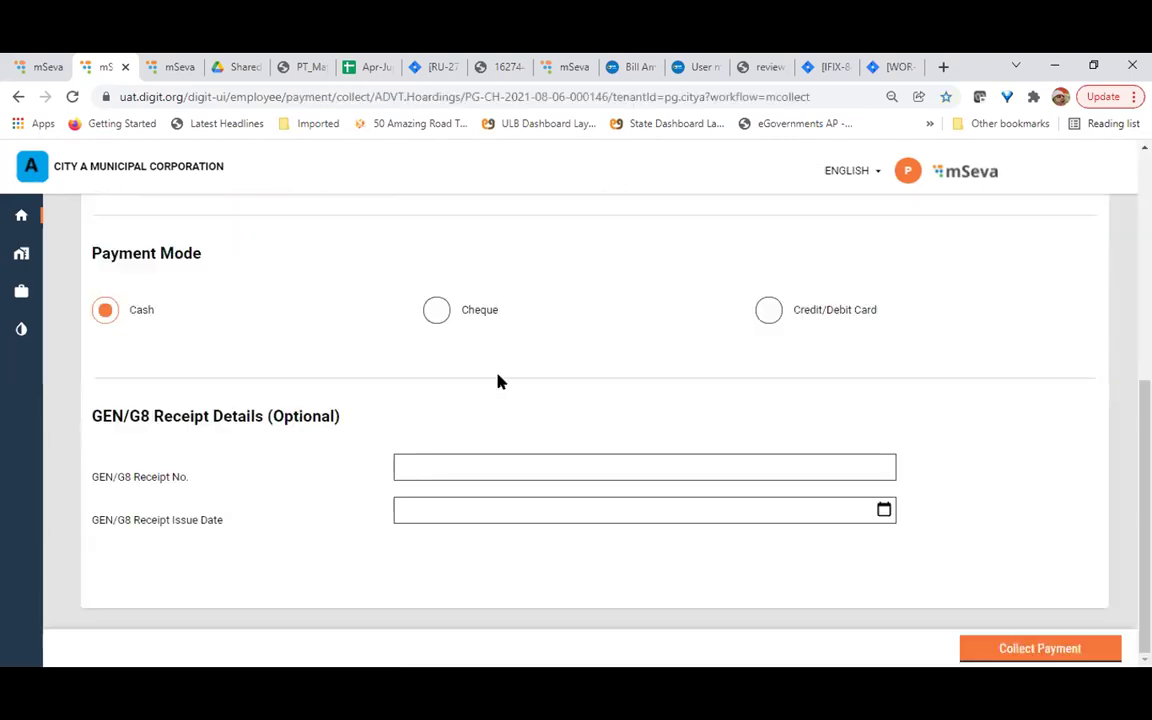
On the ₹950 receipt form, try the Credit/Debit Card and Cheque payment modes, then restore Cash
{"action": "scroll", "coordinate": [500, 381], "scroll_direction": "up", "scroll_amount": 5}
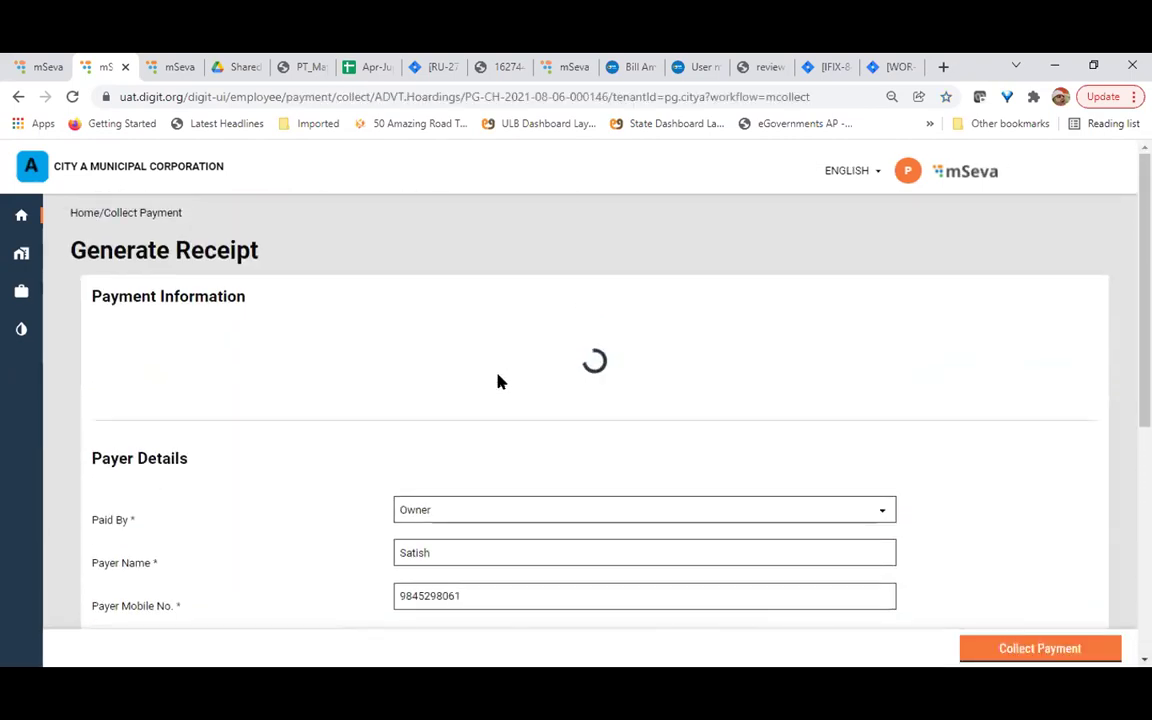
{"action": "scroll", "coordinate": [500, 381], "scroll_direction": "down", "scroll_amount": 2}
{"action": "scroll", "coordinate": [500, 381], "scroll_direction": "up", "scroll_amount": 1}
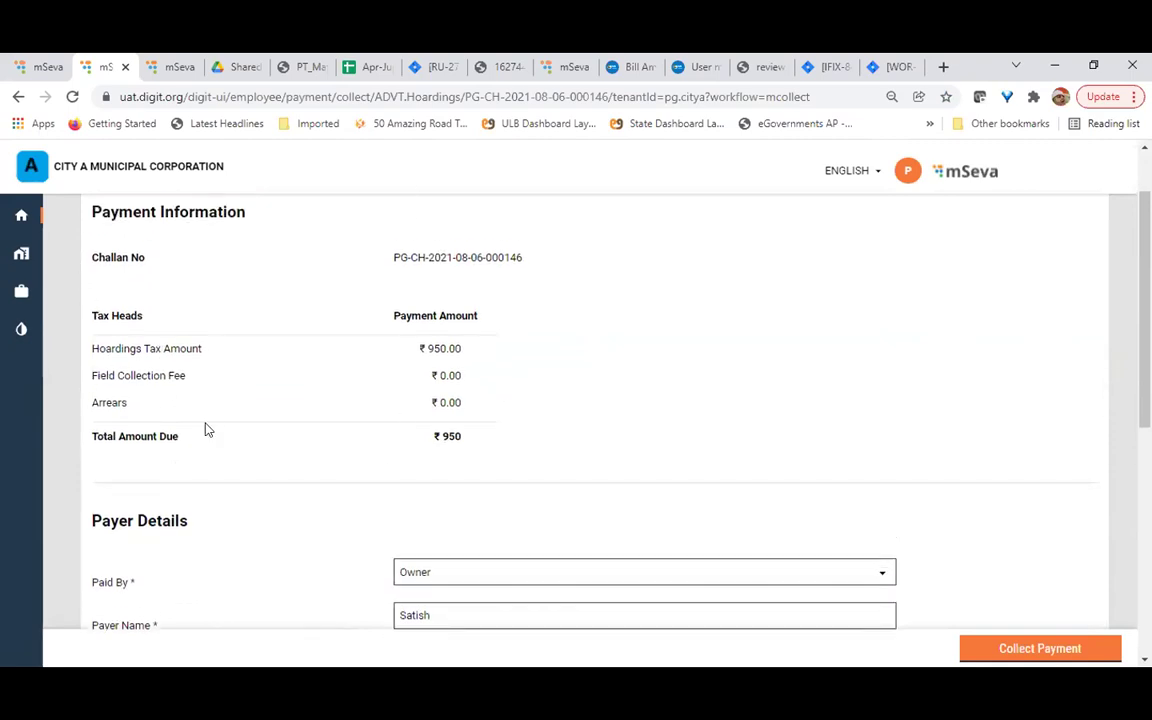
{"action": "scroll", "coordinate": [208, 430], "scroll_direction": "down", "scroll_amount": 3}
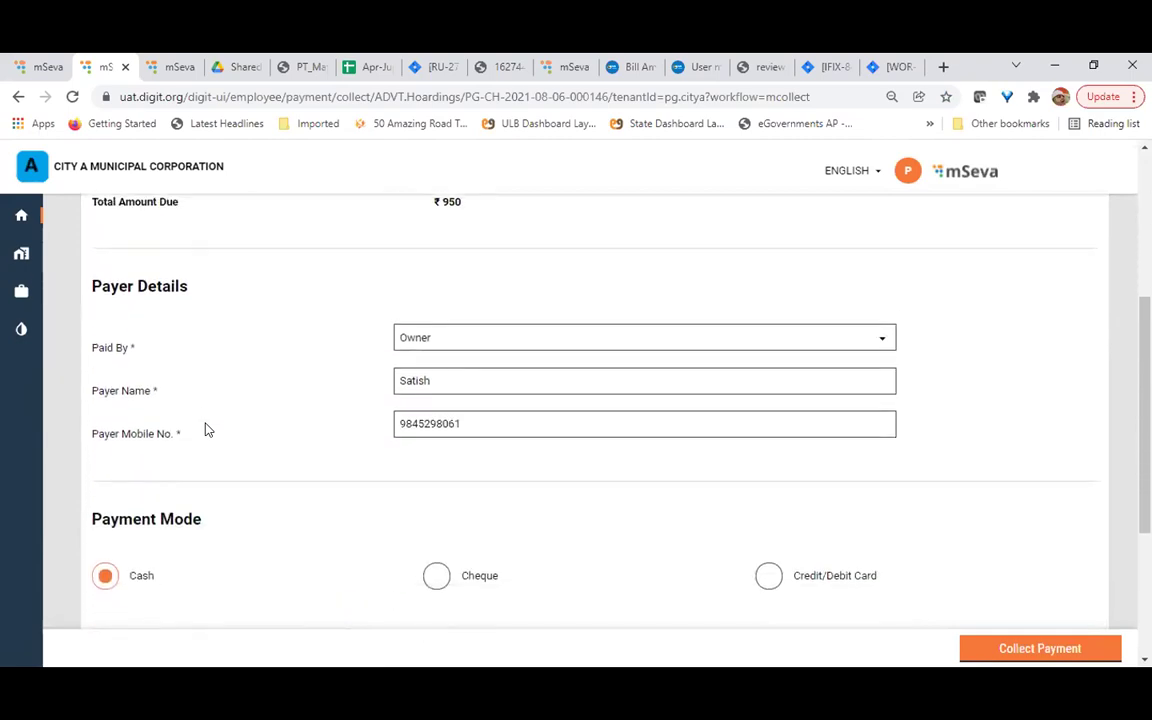
{"action": "scroll", "coordinate": [208, 430], "scroll_direction": "down", "scroll_amount": 3}
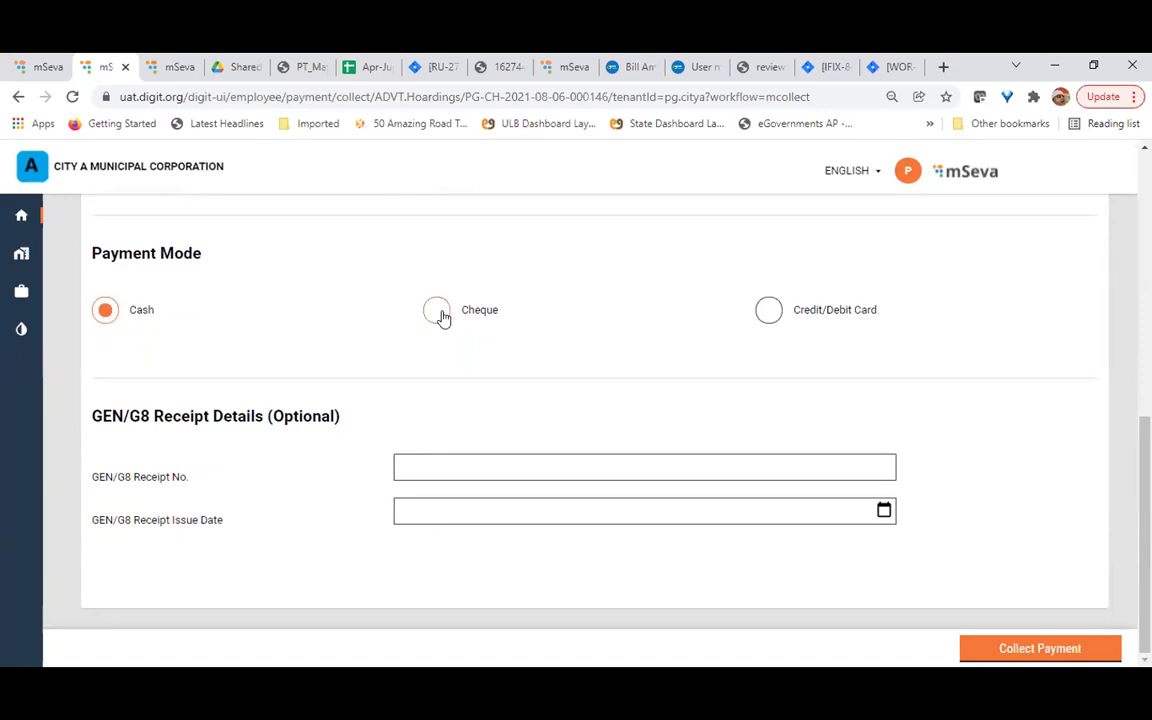
{"action": "left_click", "coordinate": [766, 312]}
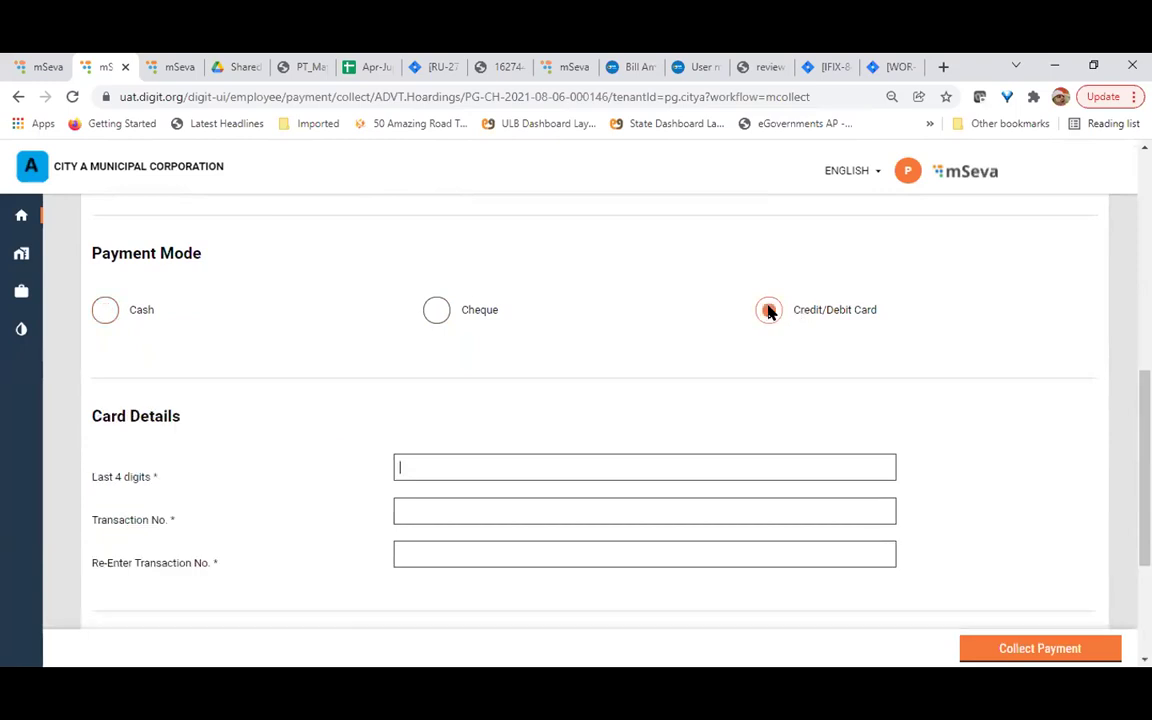
{"action": "left_click", "coordinate": [436, 312]}
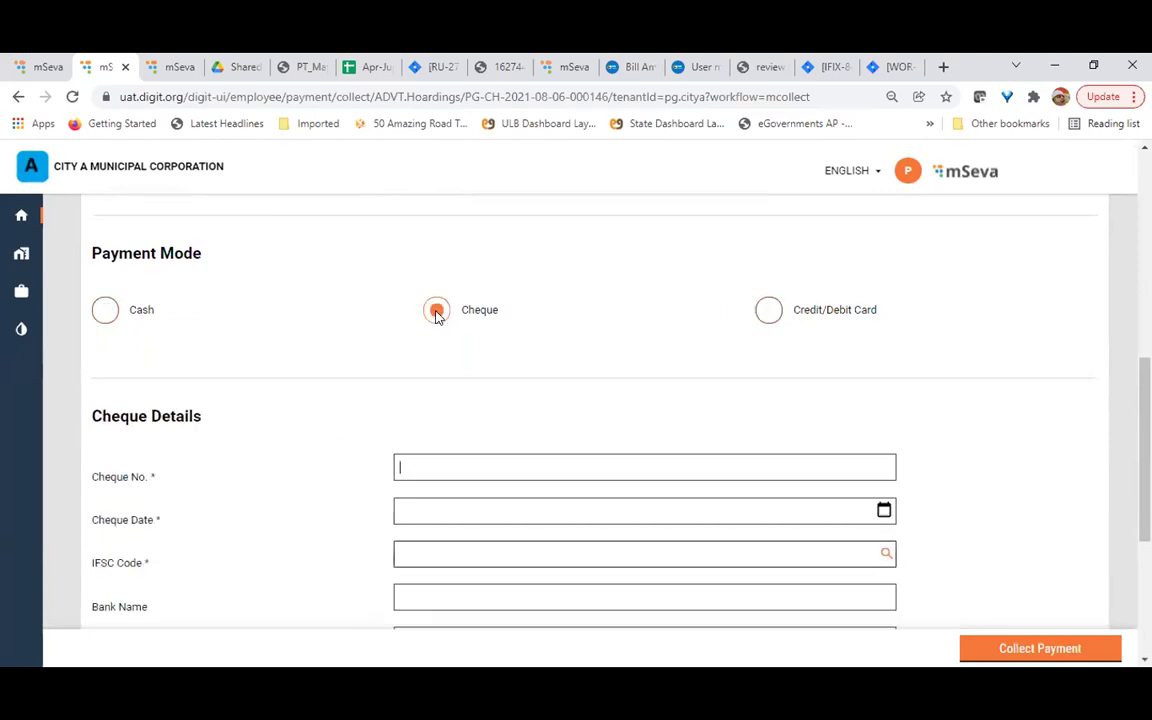
{"action": "left_click", "coordinate": [105, 311]}
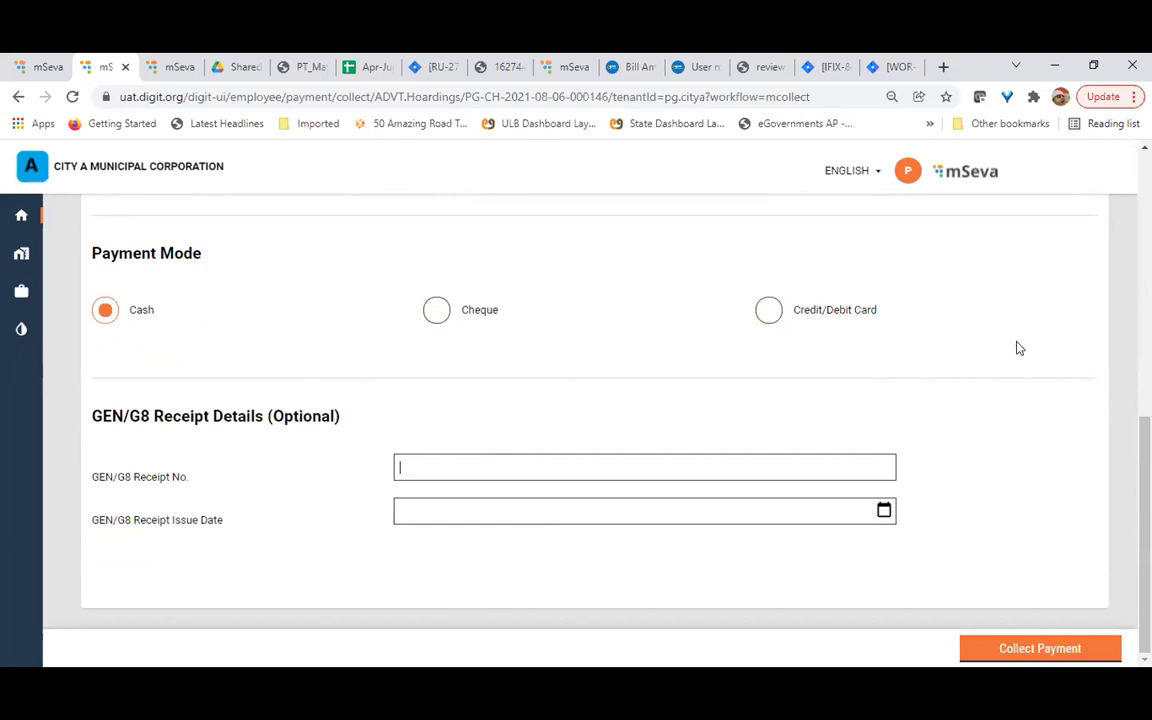
Return to the employee home dashboard
{"action": "scroll", "coordinate": [1000, 396], "scroll_direction": "up", "scroll_amount": 2}
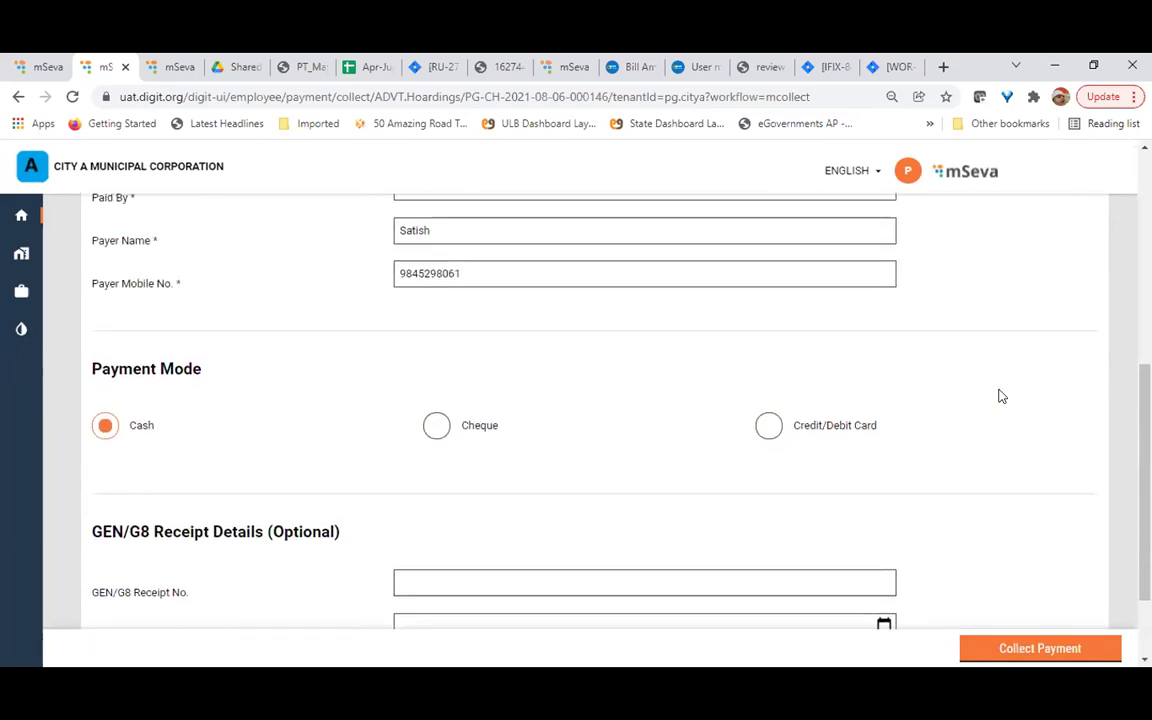
{"action": "scroll", "coordinate": [1000, 396], "scroll_direction": "down", "scroll_amount": 2}
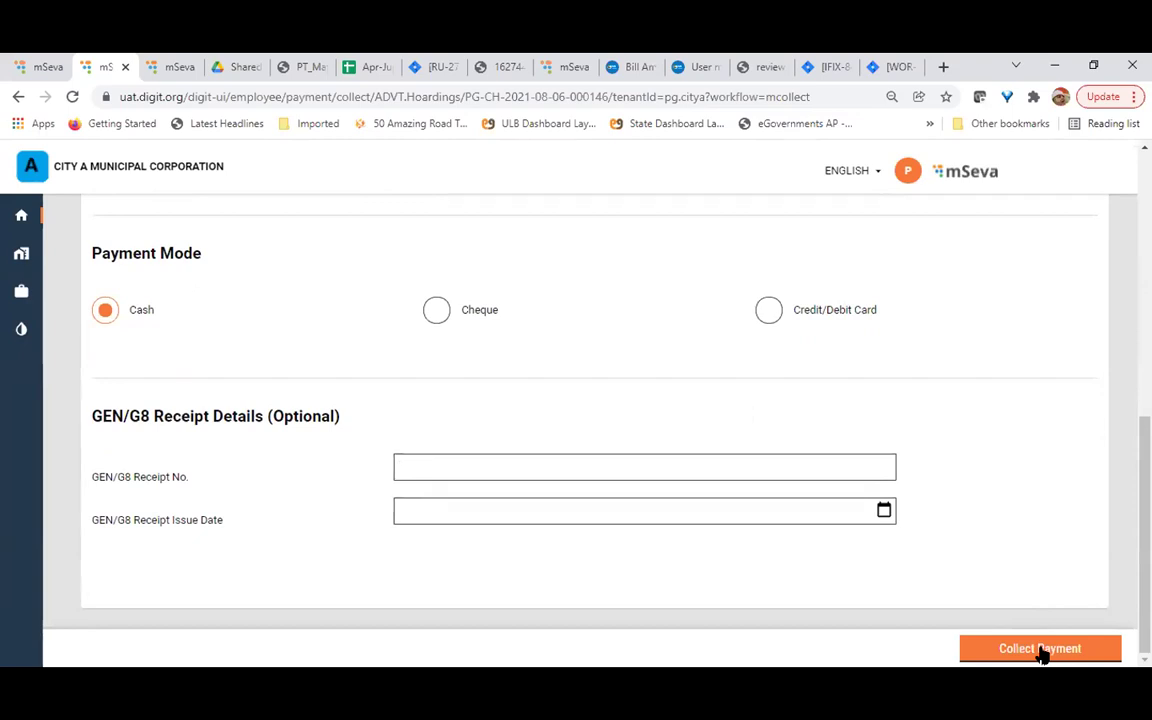
{"action": "scroll", "coordinate": [586, 417], "scroll_direction": "up", "scroll_amount": 10}
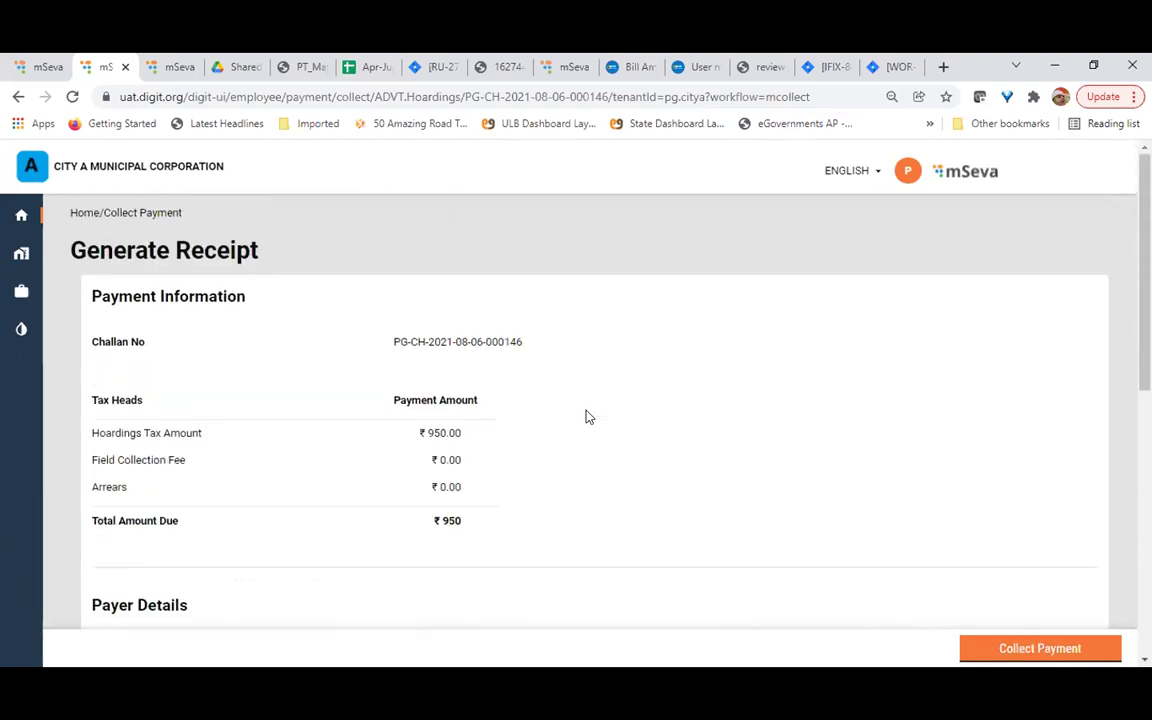
{"action": "left_click", "coordinate": [82, 215]}
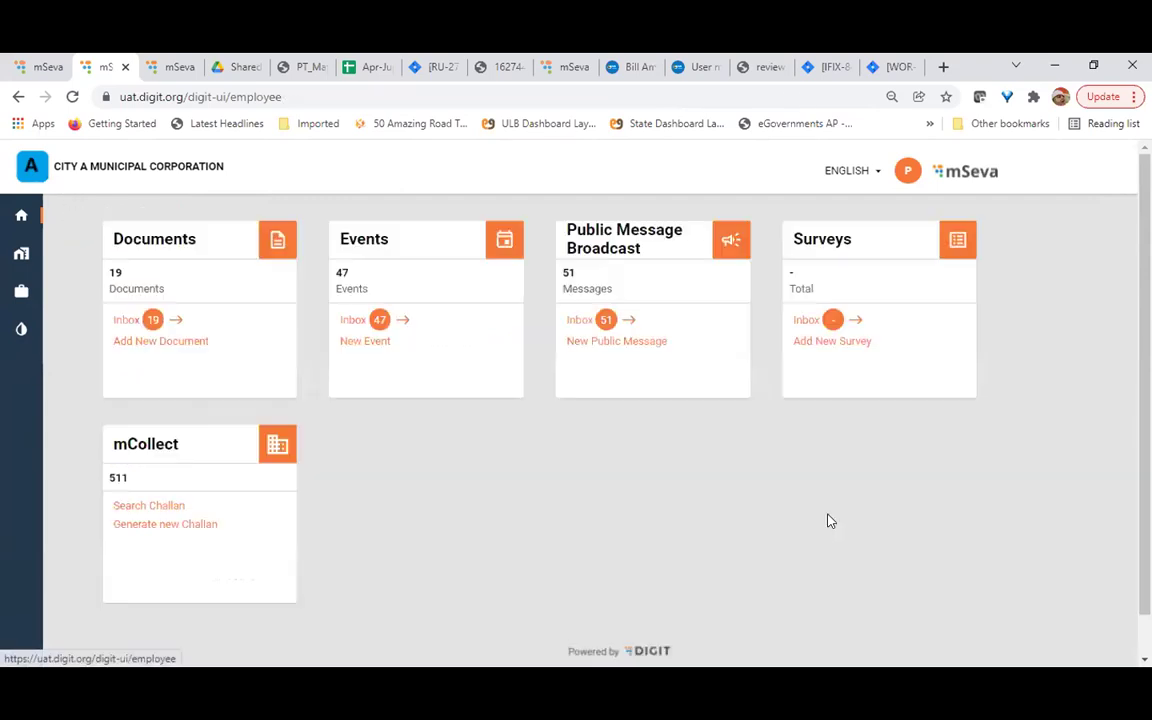
{"action": "left_click", "coordinate": [166, 522]}
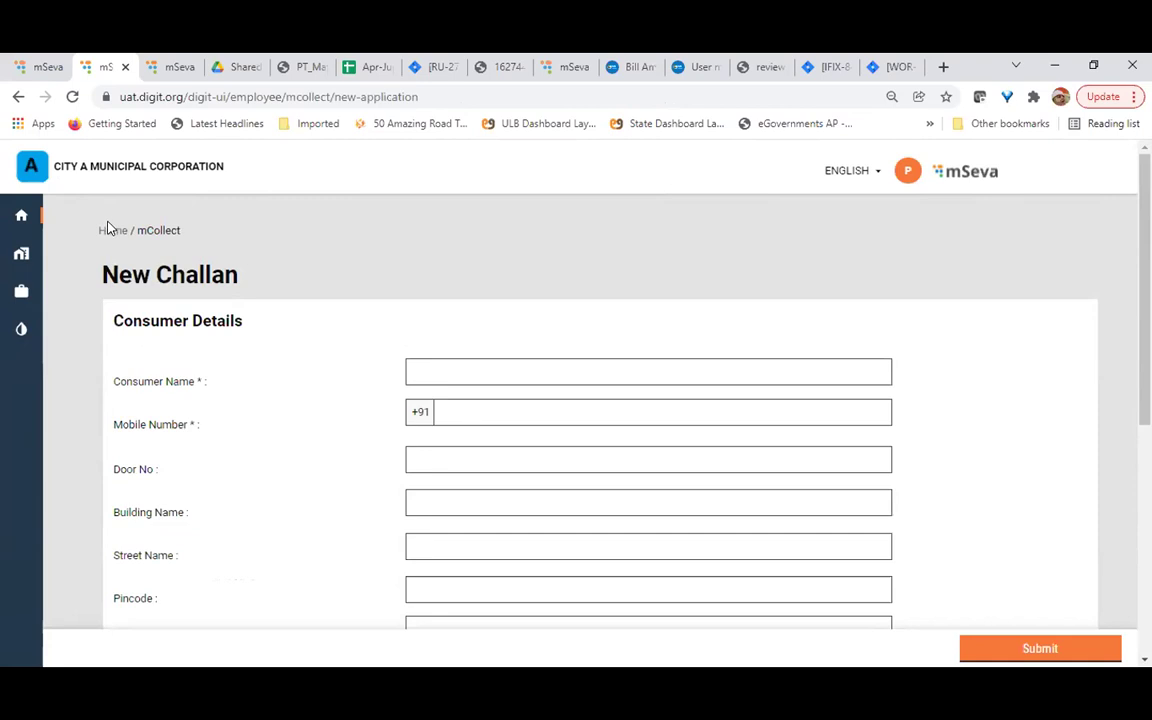
{"action": "left_click", "coordinate": [103, 227]}
{"action": "left_click", "coordinate": [140, 506]}
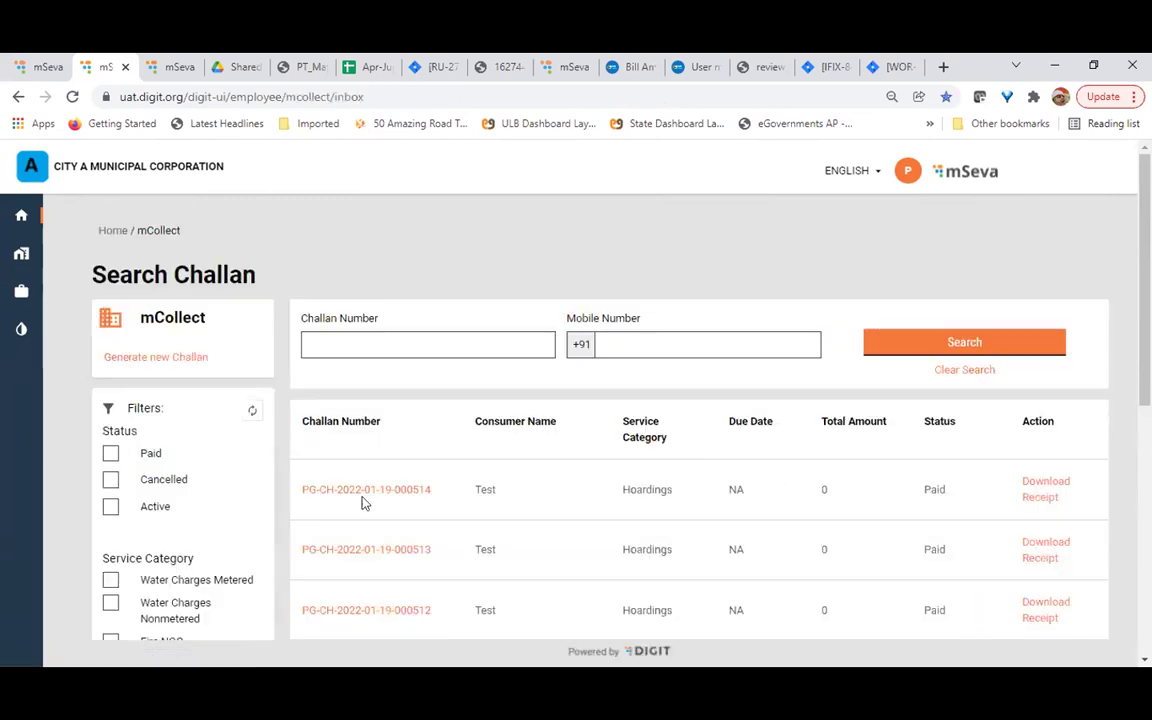
{"action": "scroll", "coordinate": [362, 503], "scroll_direction": "down", "scroll_amount": 1}
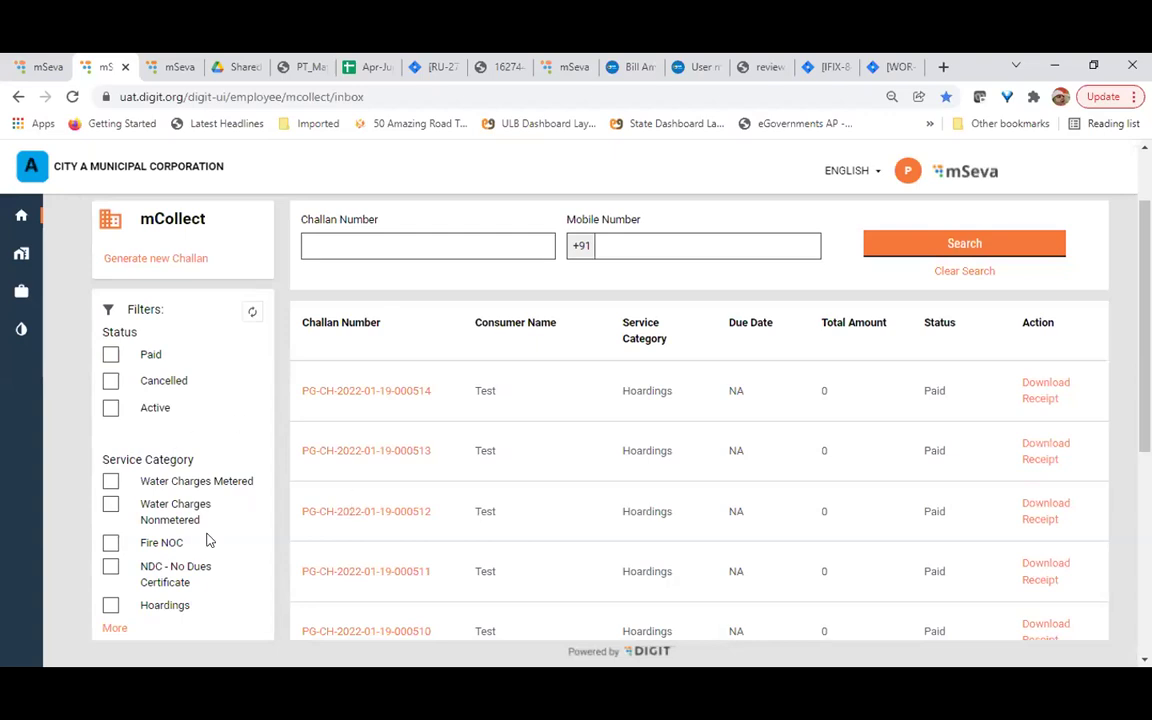
{"action": "scroll", "coordinate": [185, 491], "scroll_direction": "down", "scroll_amount": 2}
{"action": "scroll", "coordinate": [185, 494], "scroll_direction": "up", "scroll_amount": 1}
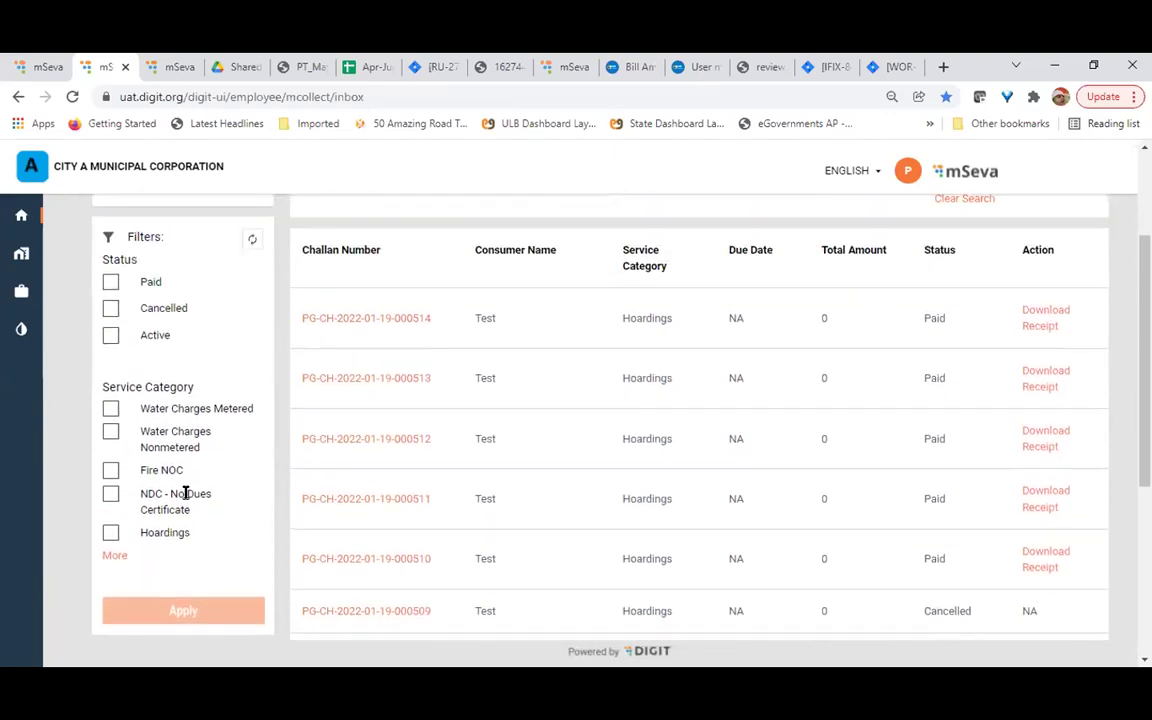
{"action": "scroll", "coordinate": [117, 283], "scroll_direction": "up", "scroll_amount": 1}
{"action": "left_click", "coordinate": [110, 371]}
{"action": "scroll", "coordinate": [290, 475], "scroll_direction": "down", "scroll_amount": 2}
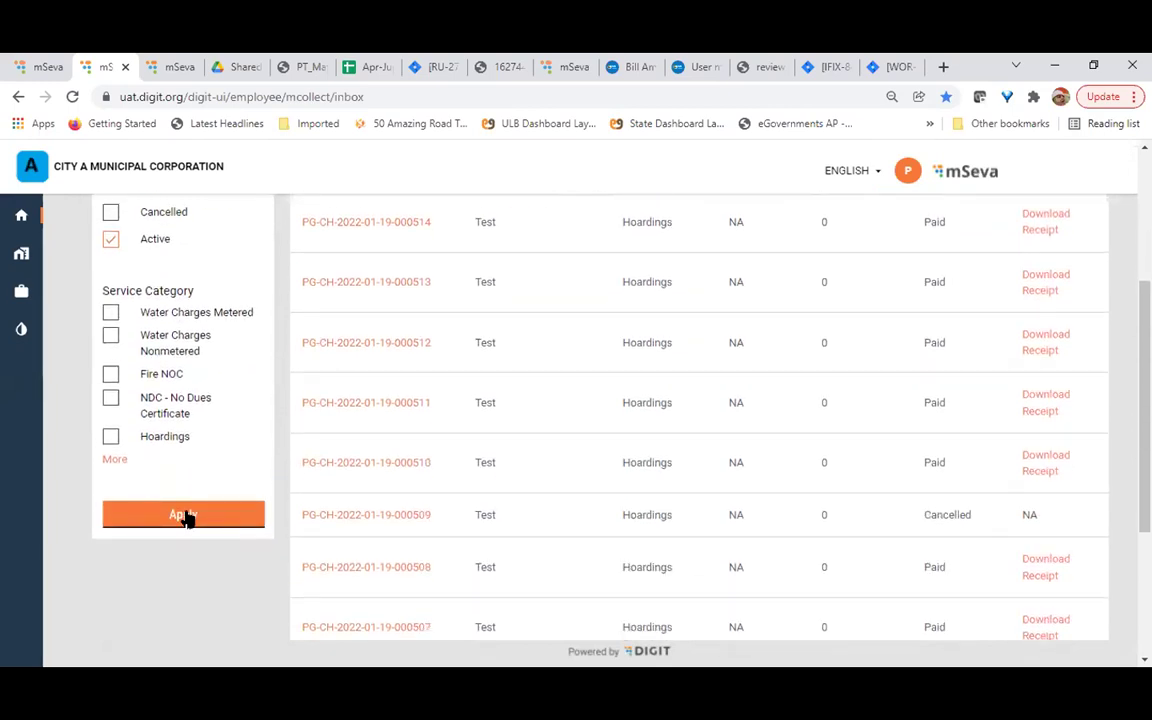
{"action": "left_click", "coordinate": [183, 515]}
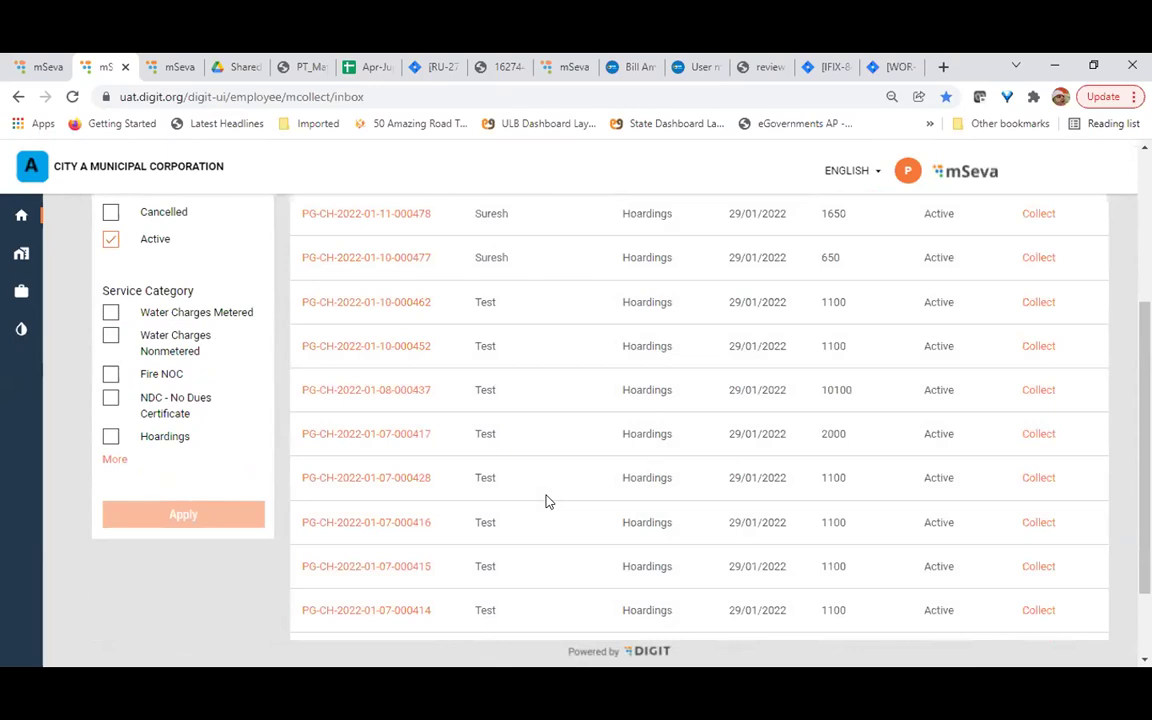
{"action": "scroll", "coordinate": [546, 501], "scroll_direction": "up", "scroll_amount": 3}
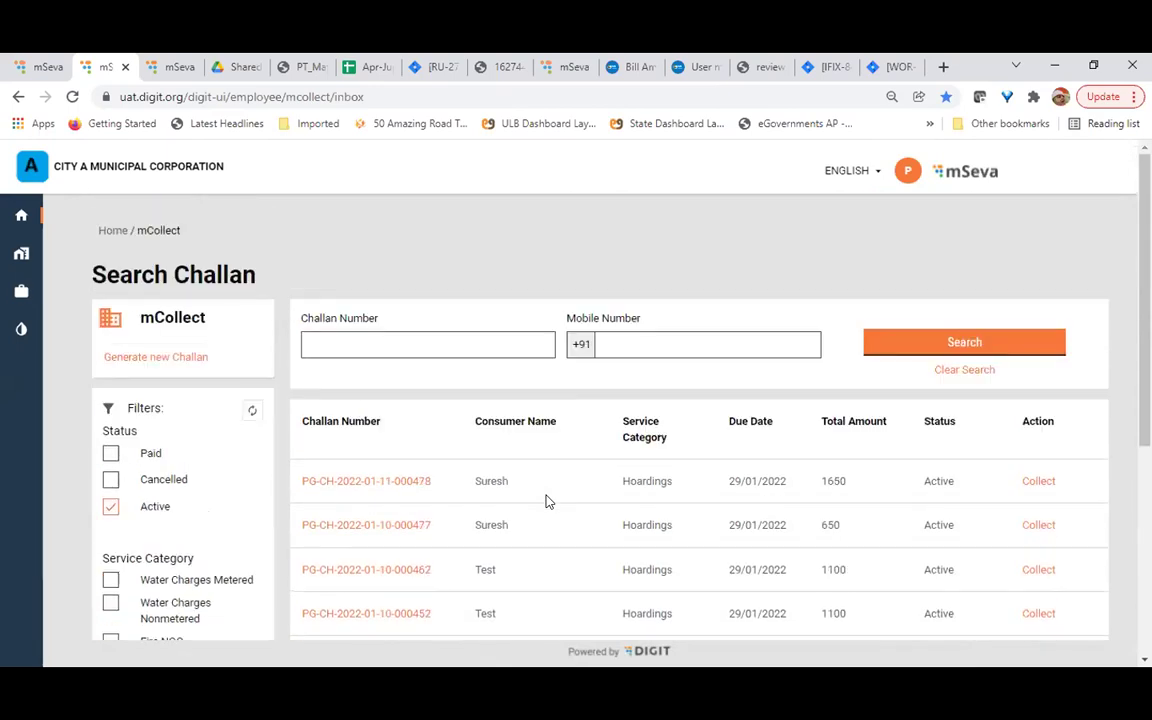
{"action": "scroll", "coordinate": [546, 501], "scroll_direction": "down", "scroll_amount": 4}
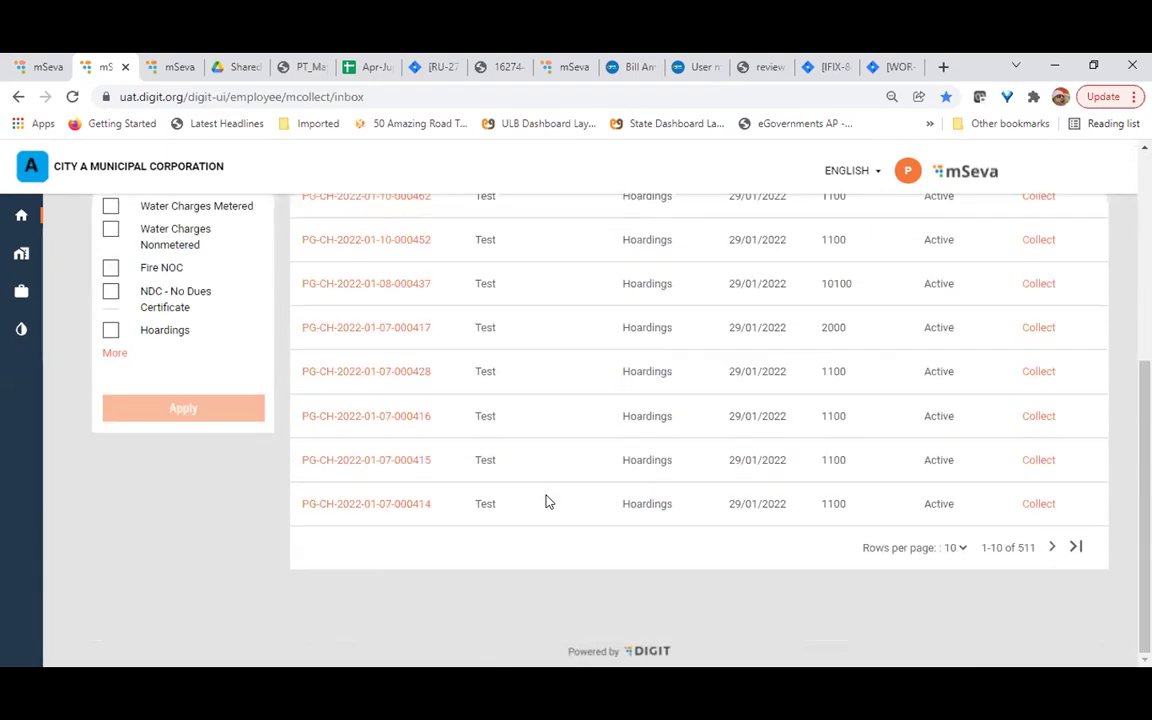
{"action": "scroll", "coordinate": [546, 501], "scroll_direction": "up", "scroll_amount": 4}
{"action": "scroll", "coordinate": [546, 501], "scroll_direction": "down", "scroll_amount": 2}
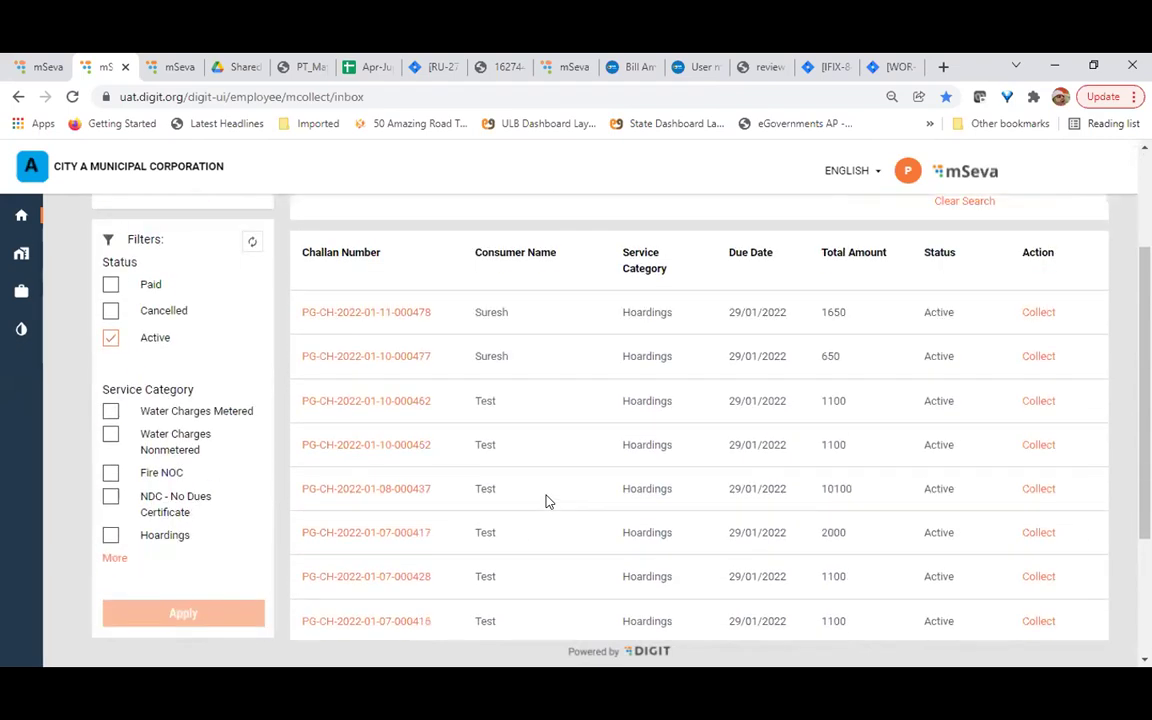
{"action": "scroll", "coordinate": [249, 447], "scroll_direction": "up", "scroll_amount": 2}
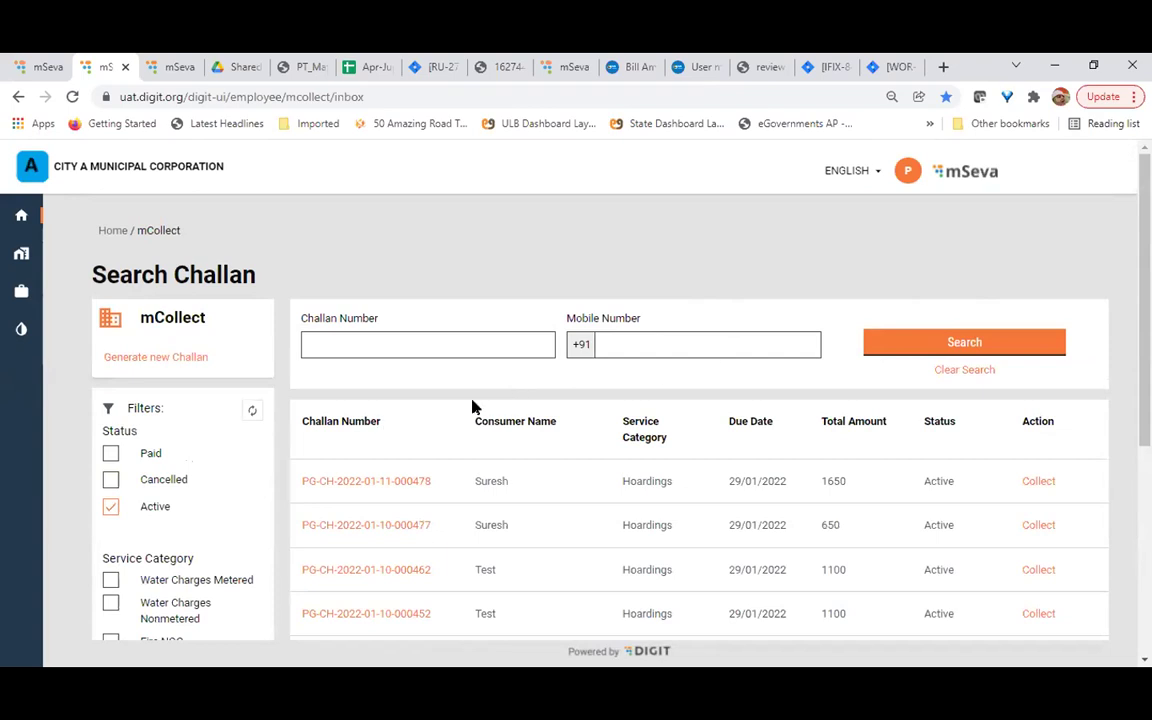
{"action": "scroll", "coordinate": [198, 508], "scroll_direction": "down", "scroll_amount": 1}
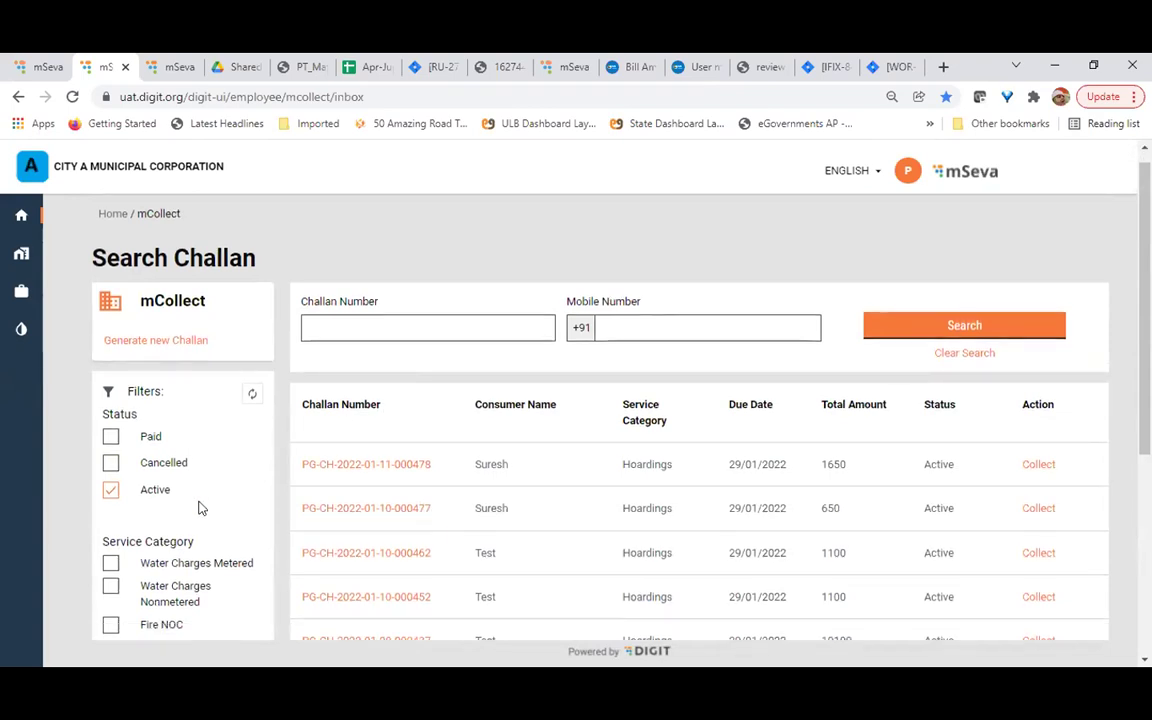
{"action": "scroll", "coordinate": [198, 508], "scroll_direction": "down", "scroll_amount": 3}
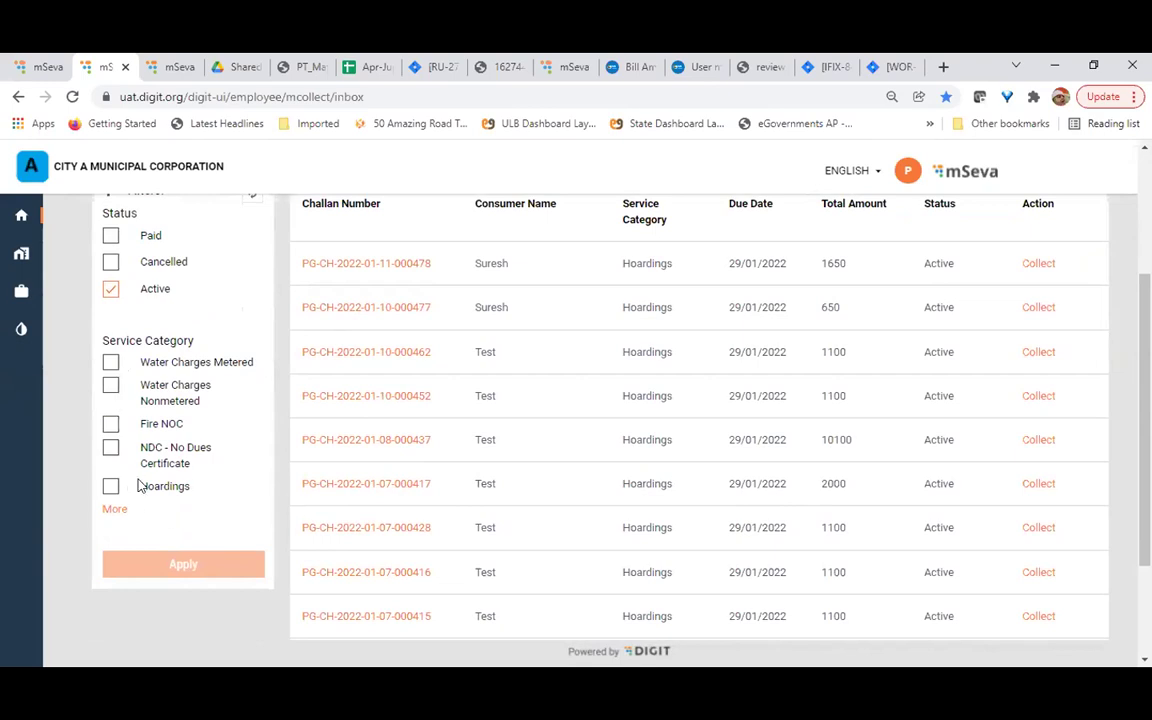
{"action": "scroll", "coordinate": [257, 484], "scroll_direction": "up", "scroll_amount": 1}
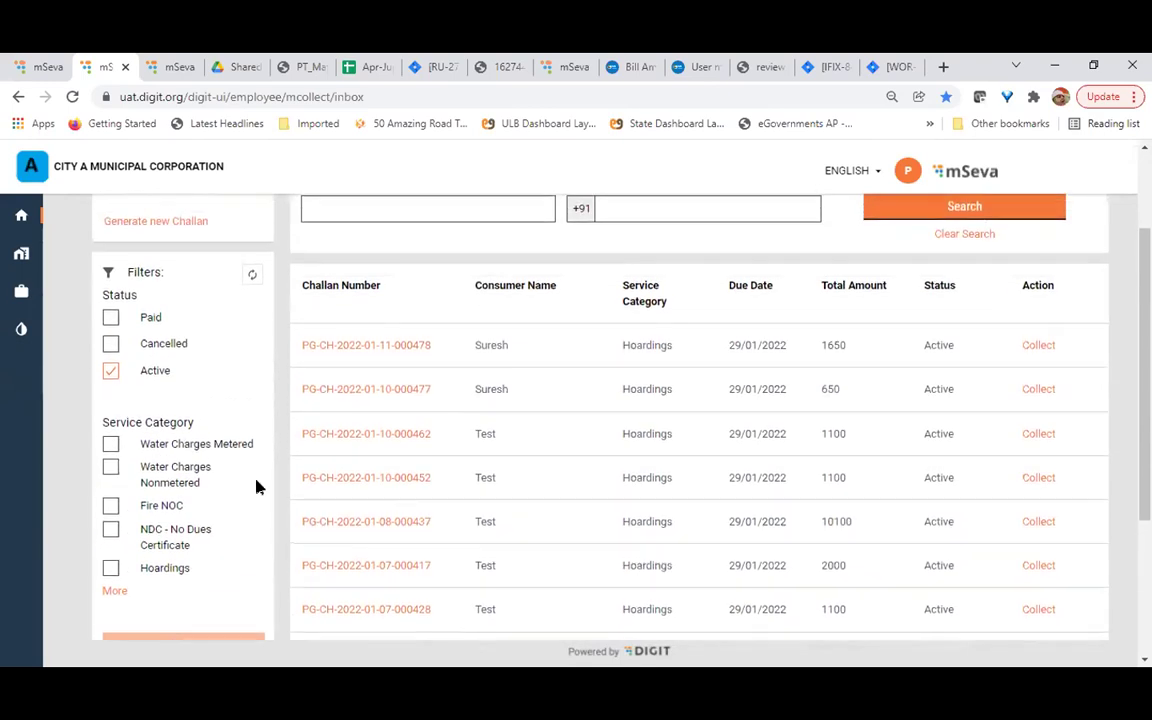
{"action": "scroll", "coordinate": [257, 485], "scroll_direction": "up", "scroll_amount": 2}
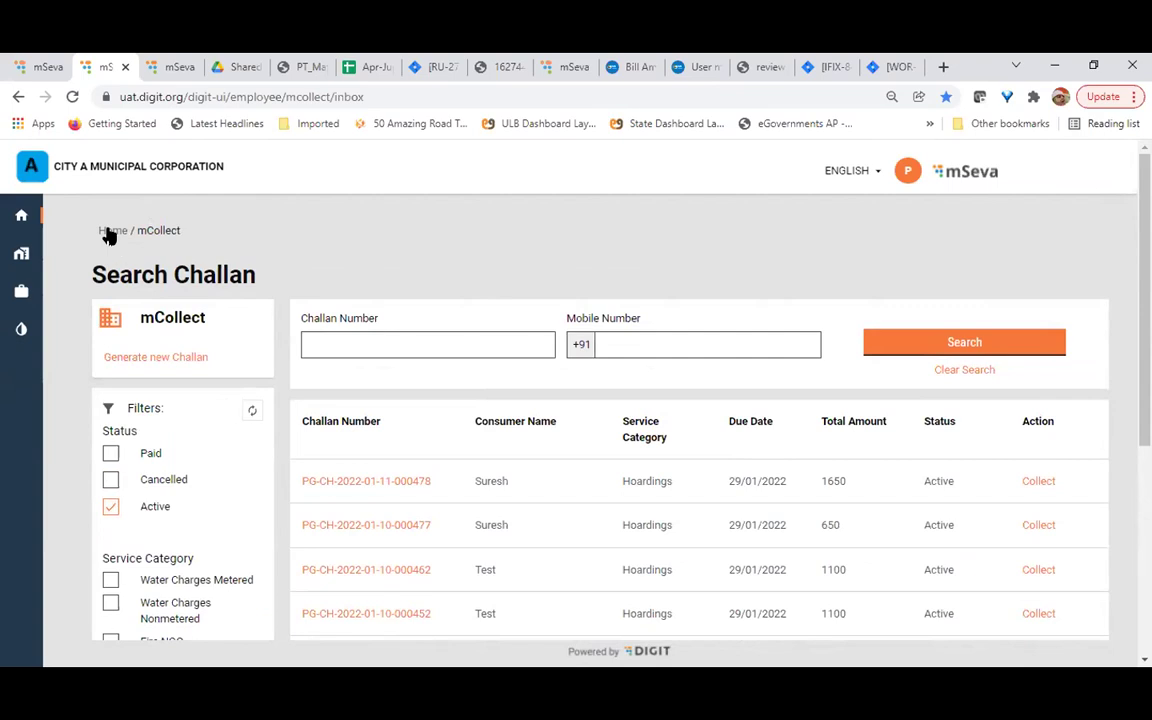
Start a new challan and look over its empty Consumer Details section
{"action": "left_click", "coordinate": [160, 357]}
{"action": "scroll", "coordinate": [553, 393], "scroll_direction": "down", "scroll_amount": 2}
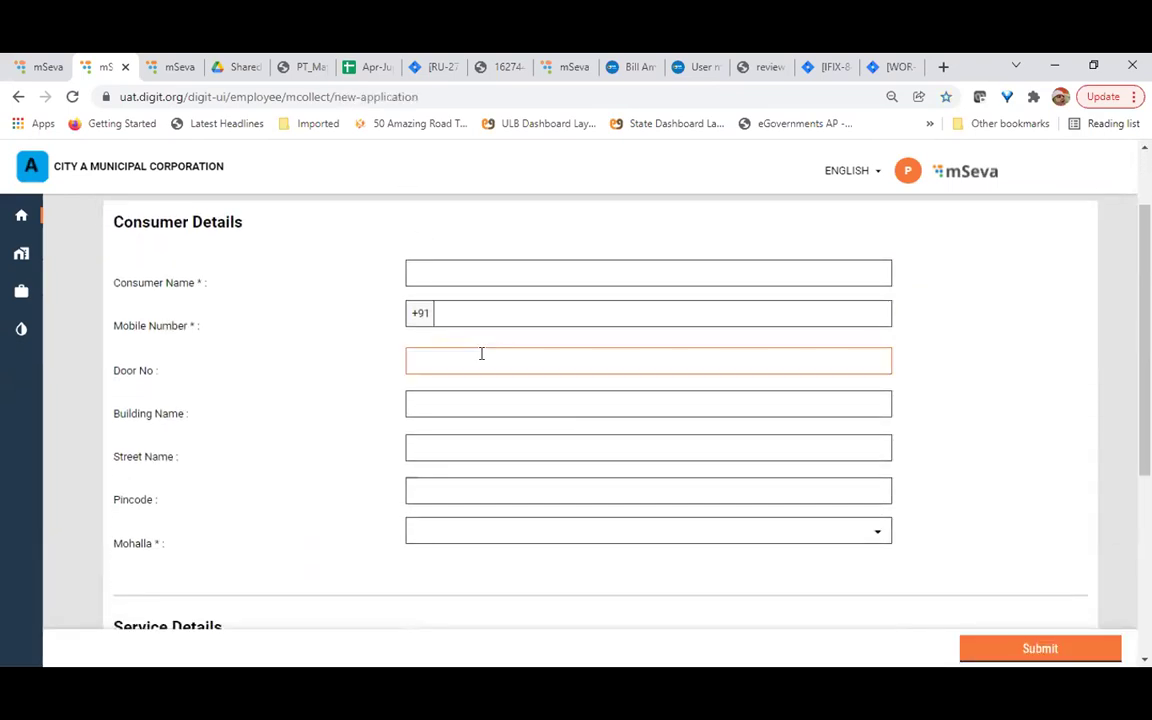
{"action": "scroll", "coordinate": [481, 353], "scroll_direction": "down", "scroll_amount": 1}
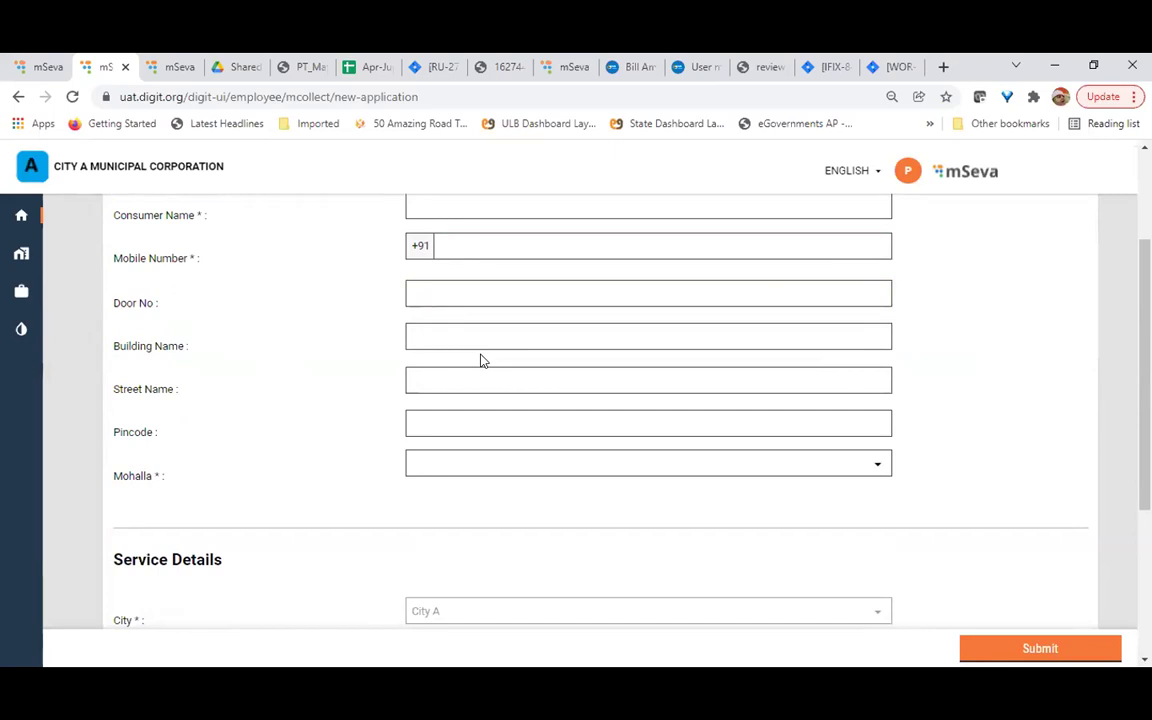
{"action": "scroll", "coordinate": [481, 360], "scroll_direction": "up", "scroll_amount": 1}
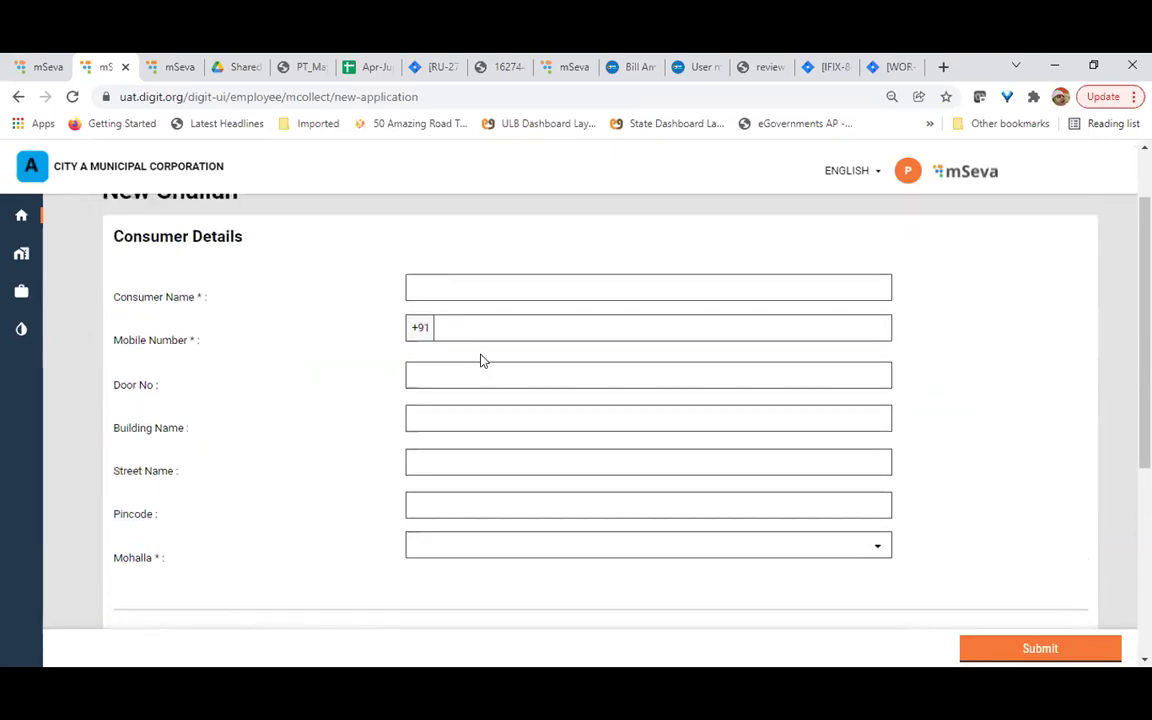
{"action": "scroll", "coordinate": [481, 360], "scroll_direction": "down", "scroll_amount": 1}
{"action": "scroll", "coordinate": [481, 360], "scroll_direction": "down", "scroll_amount": 4}
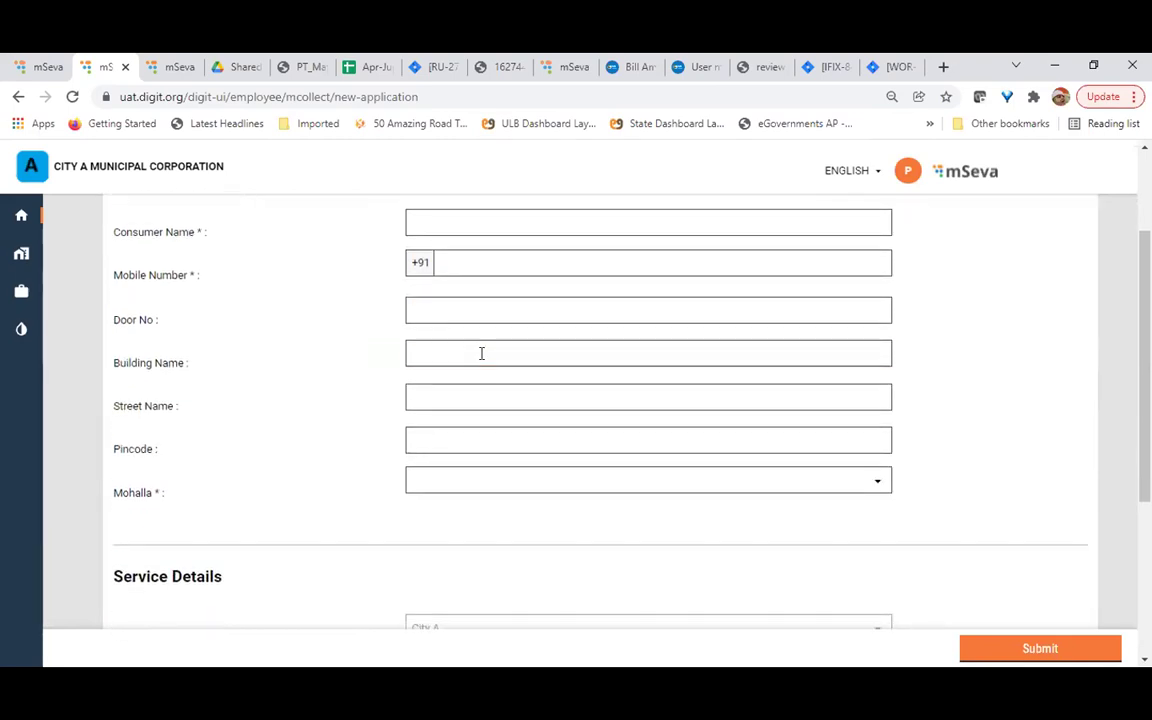
Set the Service Category to Advertisement Fee (OMD)
{"action": "left_click", "coordinate": [520, 472]}
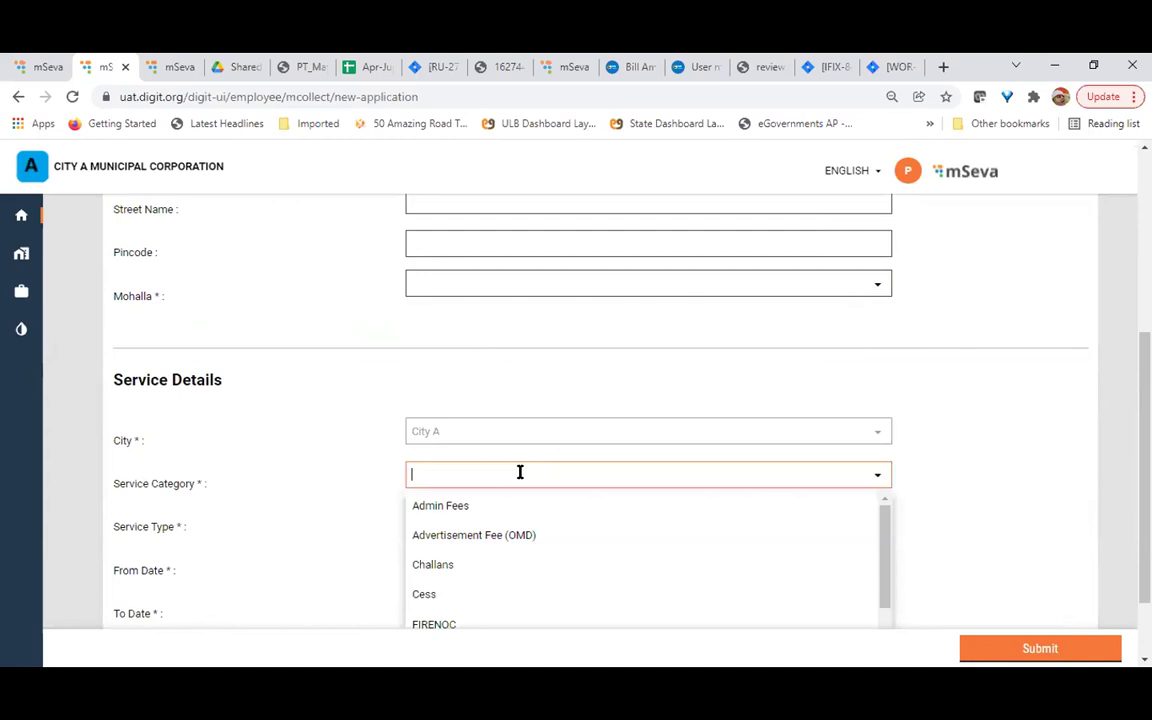
{"action": "scroll", "coordinate": [520, 472], "scroll_direction": "down", "scroll_amount": 1}
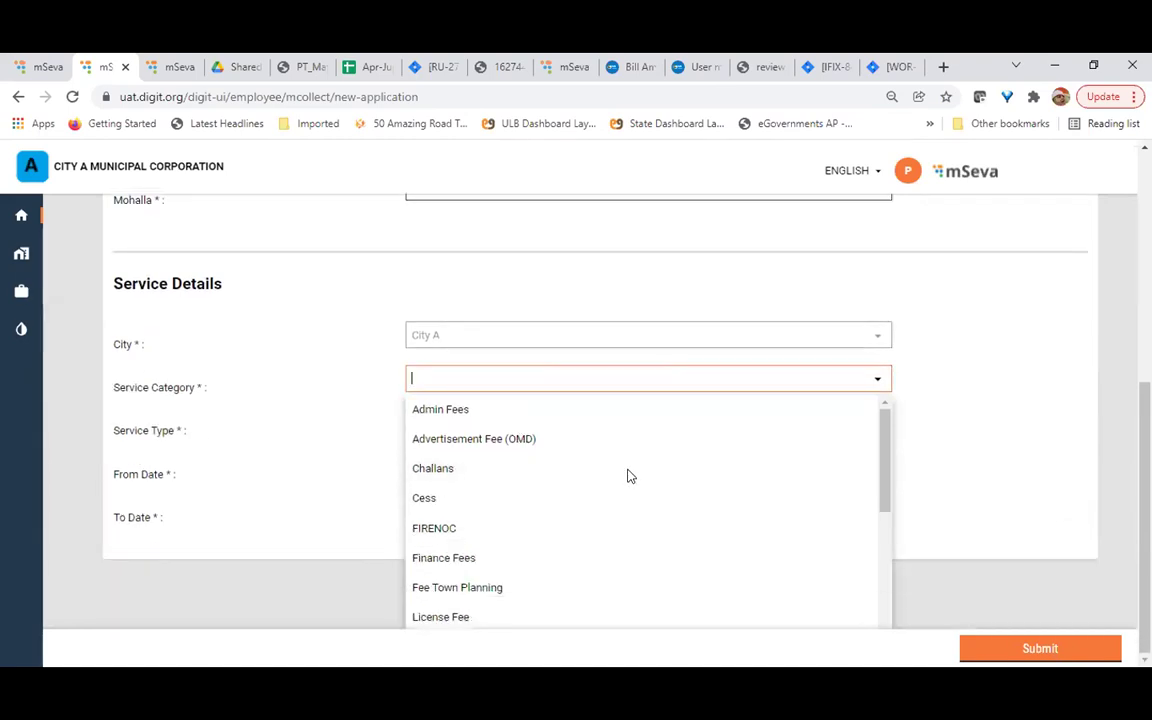
{"action": "left_click_drag", "start_coordinate": [882, 458], "coordinate": [884, 406]}
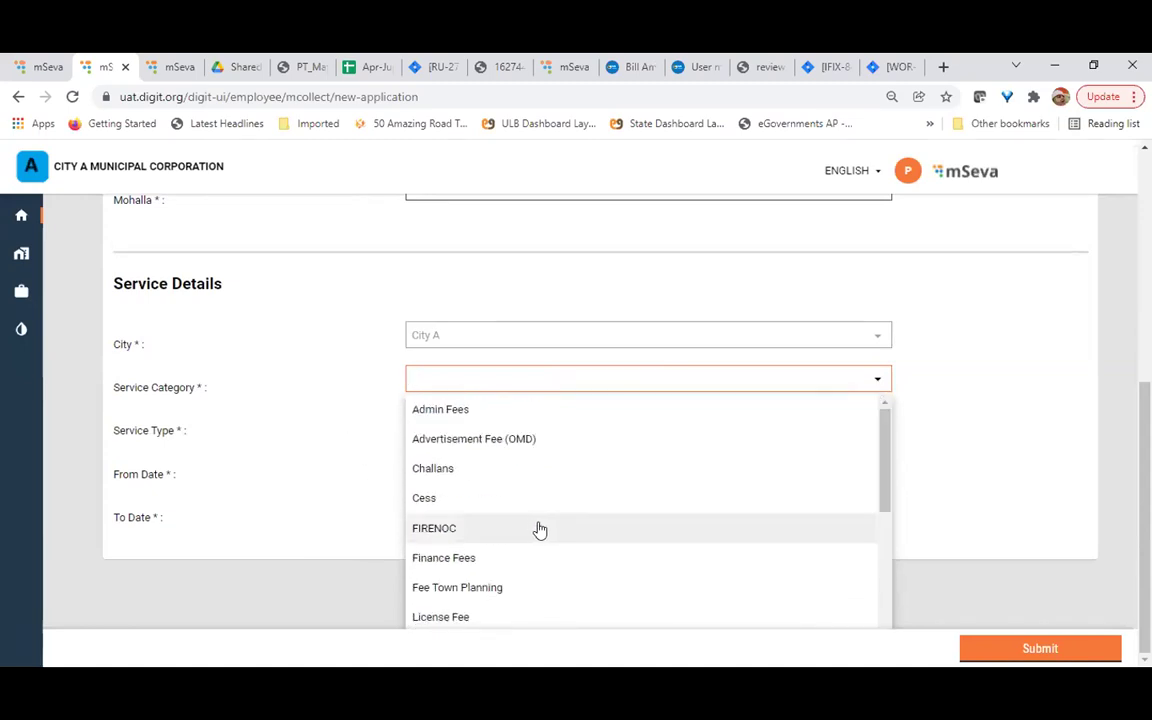
{"action": "left_click", "coordinate": [463, 438]}
Set the Service Type to Hoardings
{"action": "left_click", "coordinate": [539, 420]}
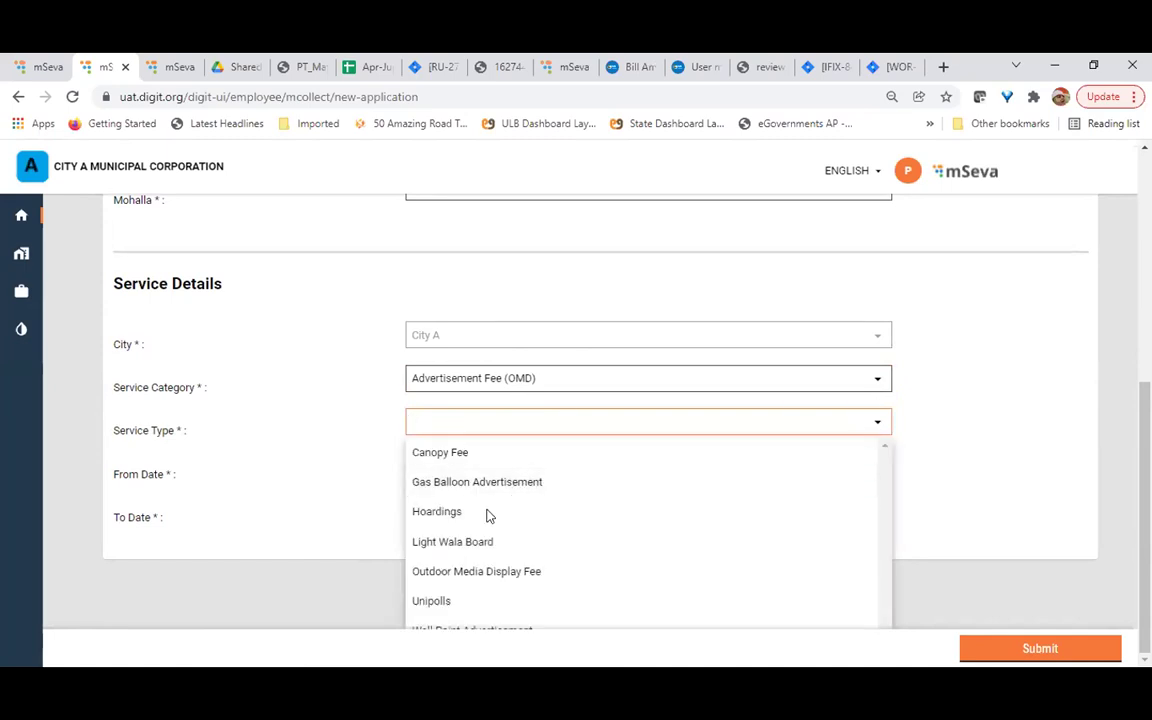
{"action": "key", "text": "Escape"}
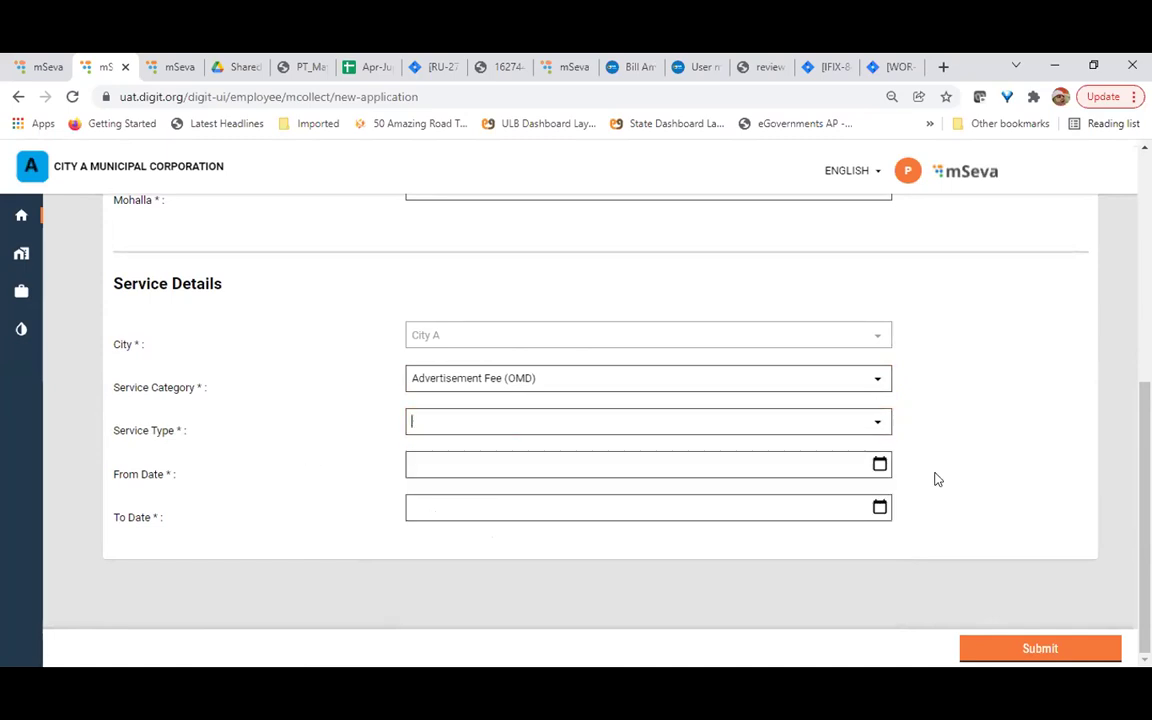
{"action": "left_click", "coordinate": [878, 424]}
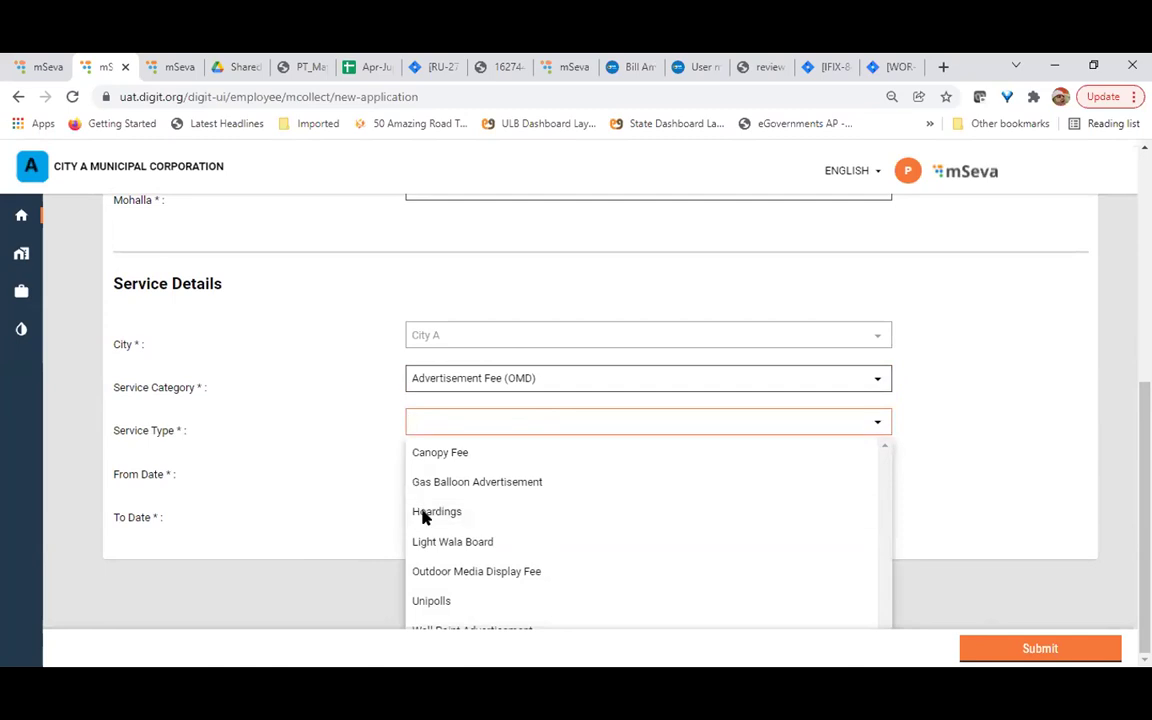
{"action": "key", "text": "Escape"}
{"action": "left_click", "coordinate": [876, 426]}
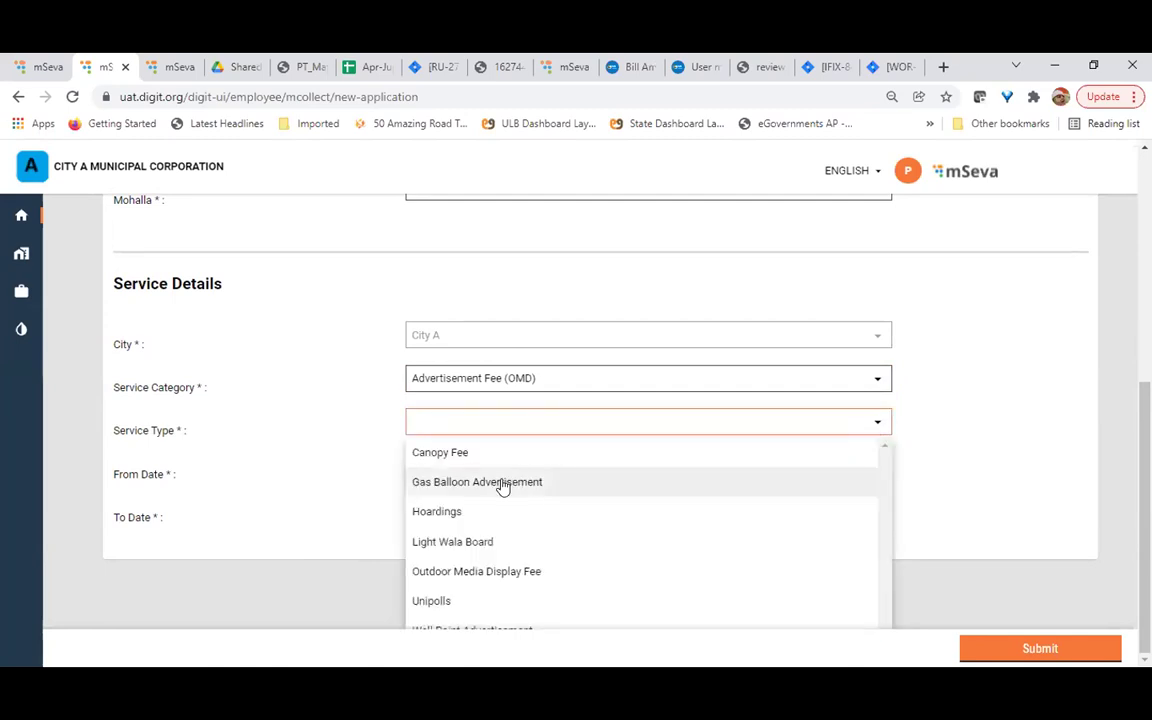
{"action": "left_click", "coordinate": [450, 512]}
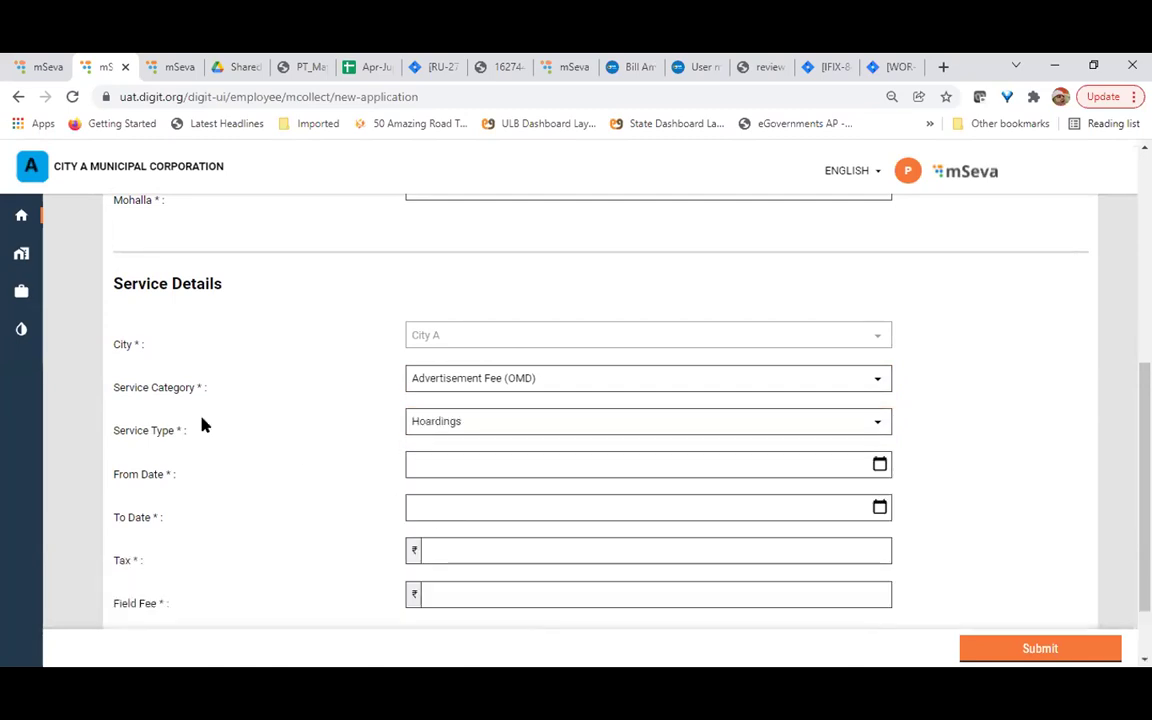
{"action": "scroll", "coordinate": [296, 504], "scroll_direction": "down", "scroll_amount": 1}
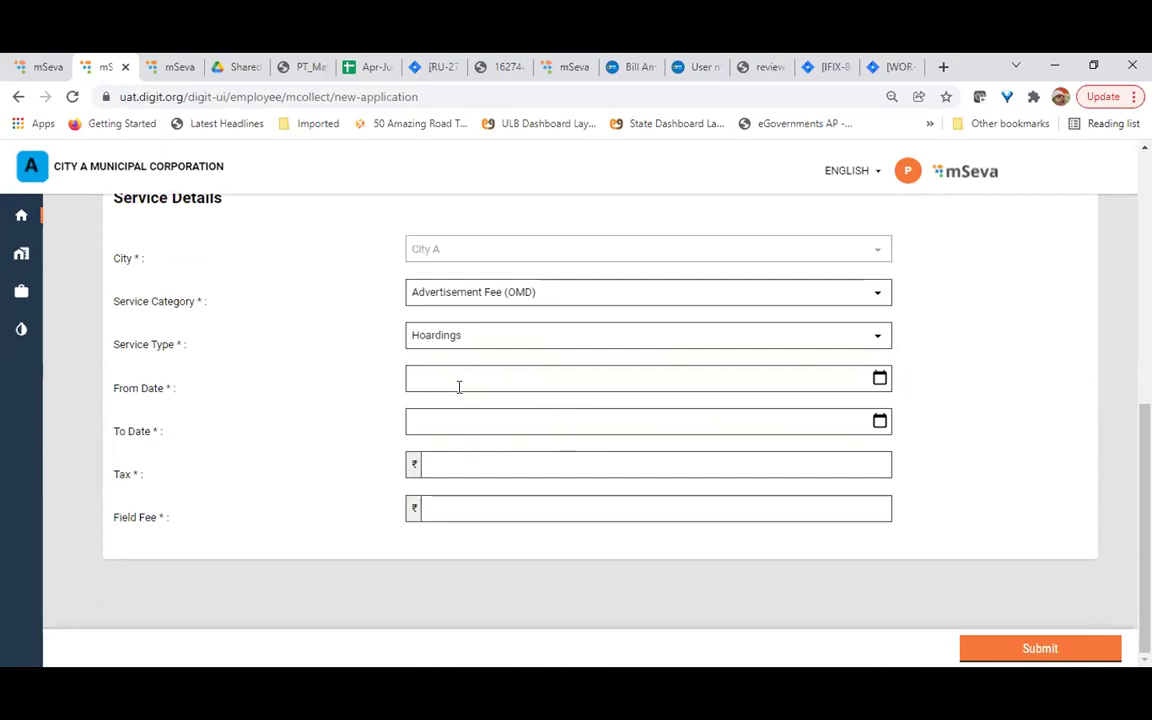
Set the challan's From Date to 29 January 2022
{"action": "left_click", "coordinate": [411, 496]}
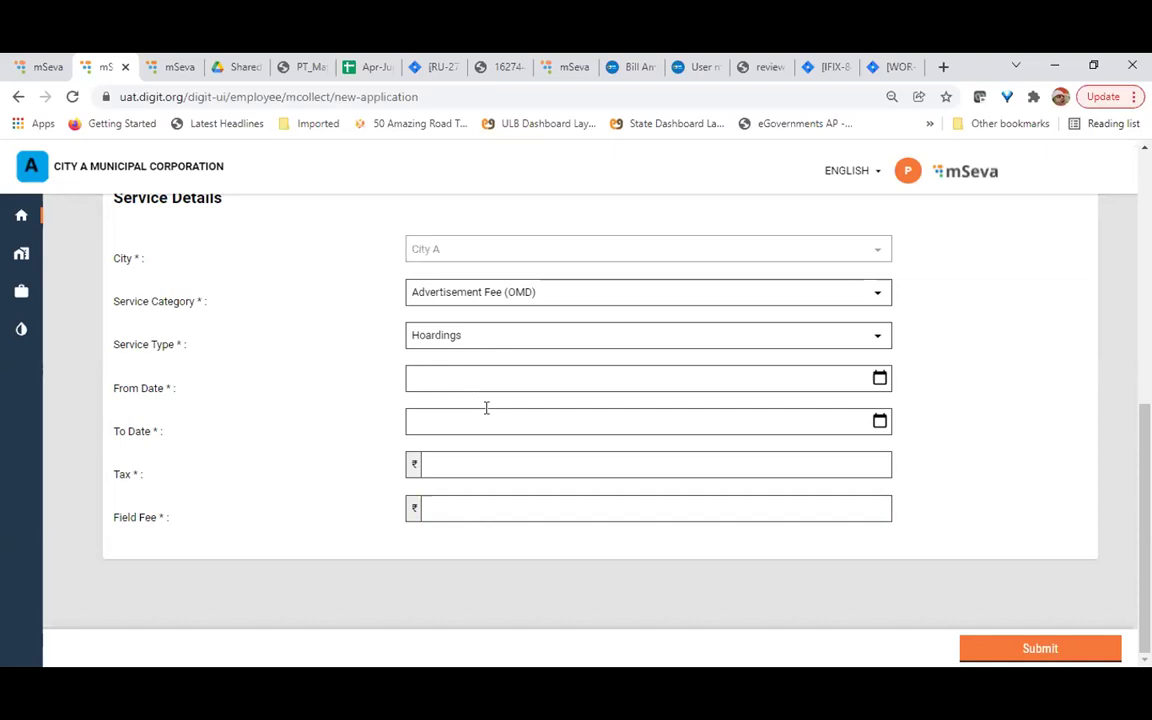
{"action": "left_click", "coordinate": [879, 379]}
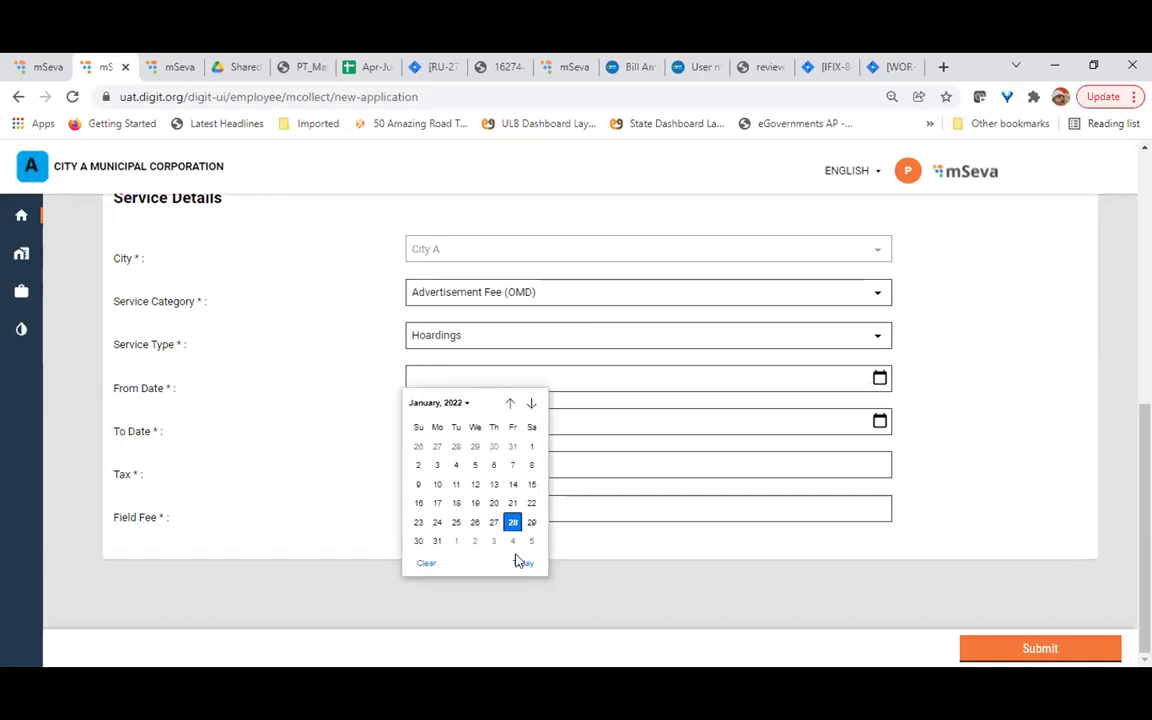
{"action": "left_click", "coordinate": [531, 523]}
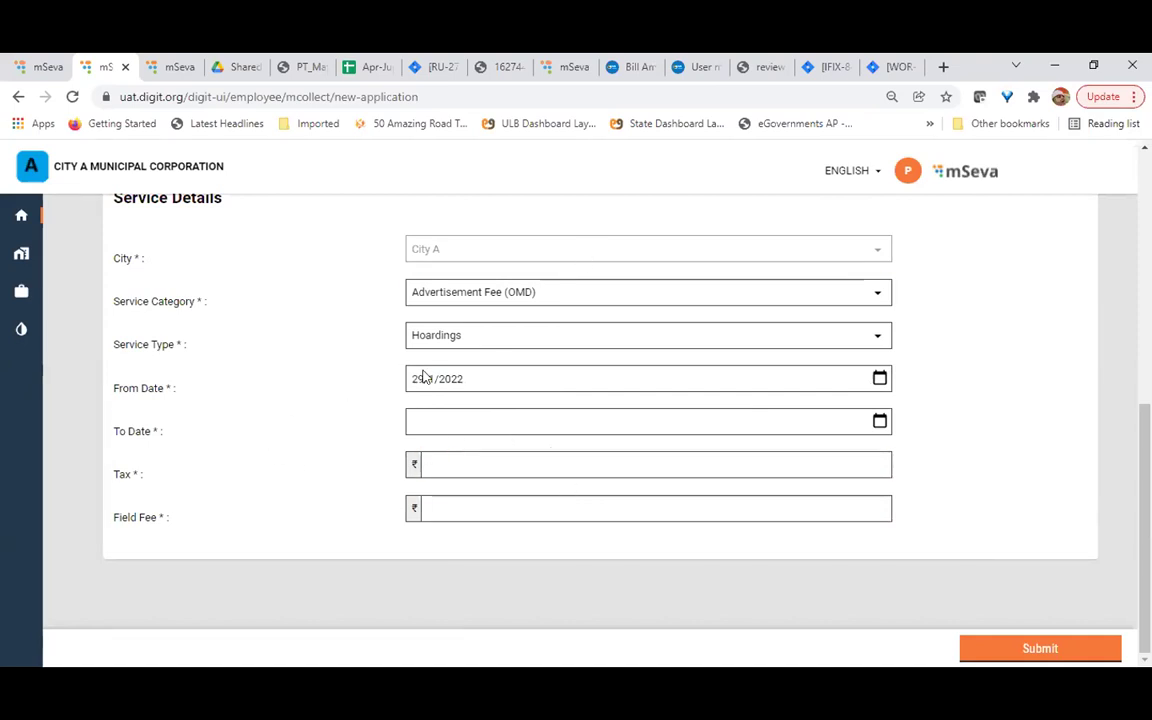
Change the Service Type from Hoardings to Canopy Fee
{"action": "left_click", "coordinate": [878, 341]}
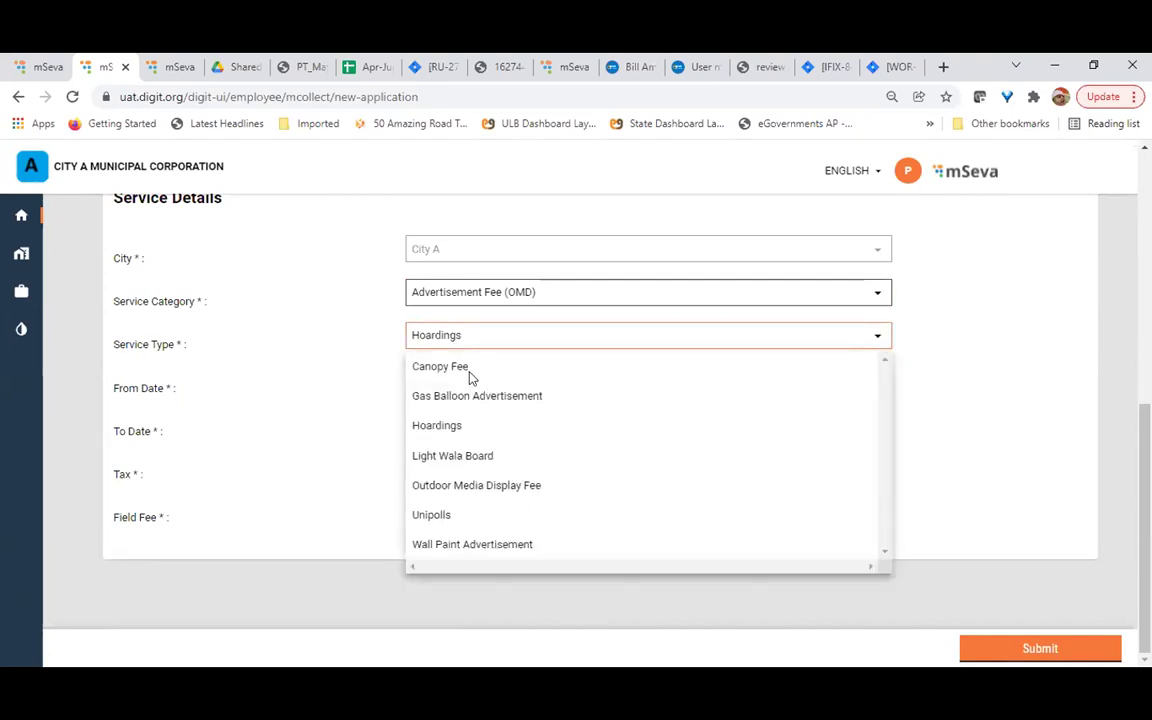
{"action": "key", "text": "Escape"}
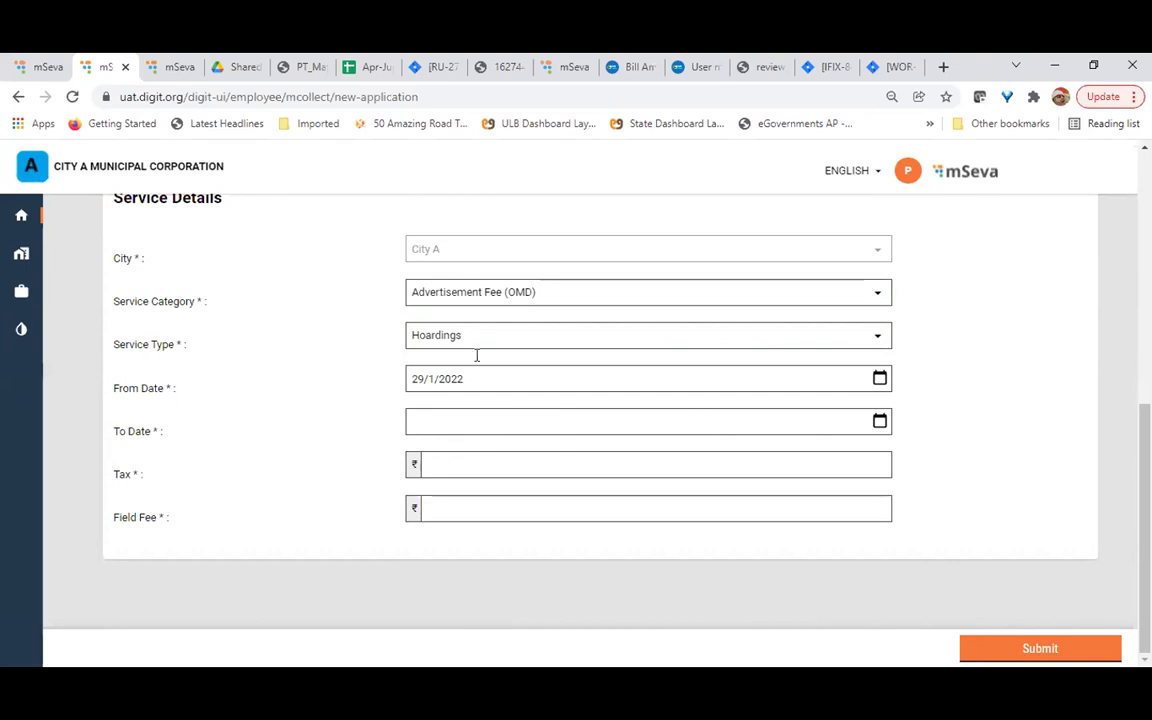
{"action": "left_click", "coordinate": [878, 338]}
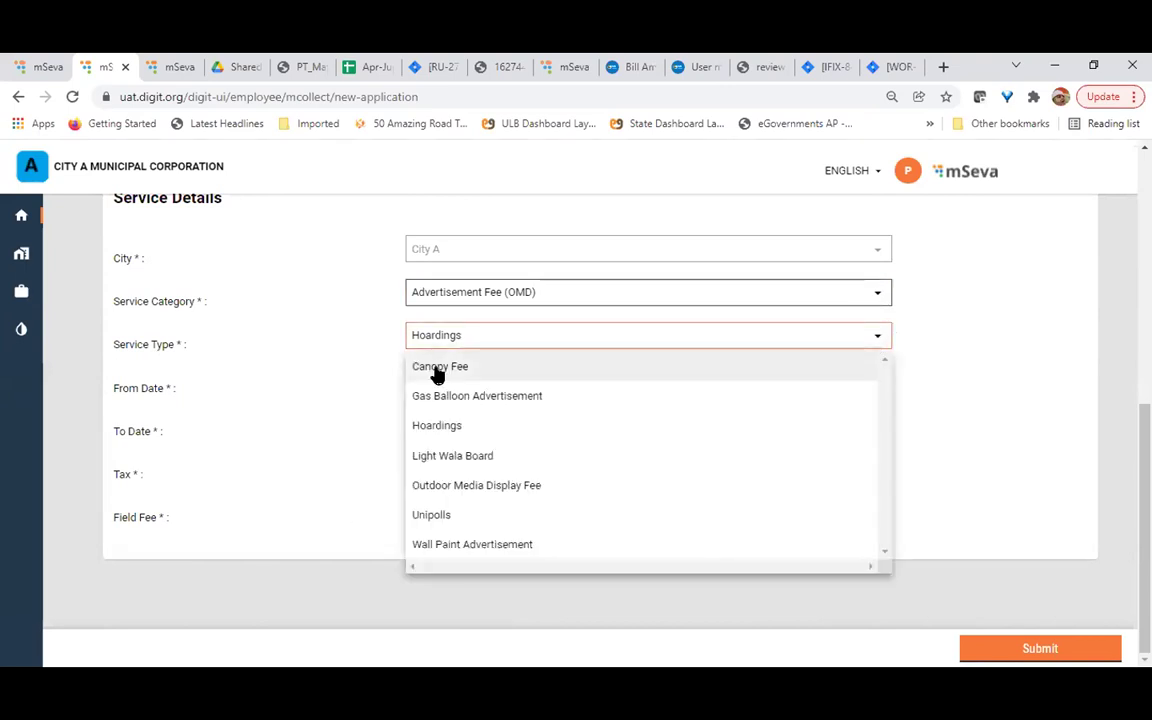
{"action": "left_click", "coordinate": [438, 368]}
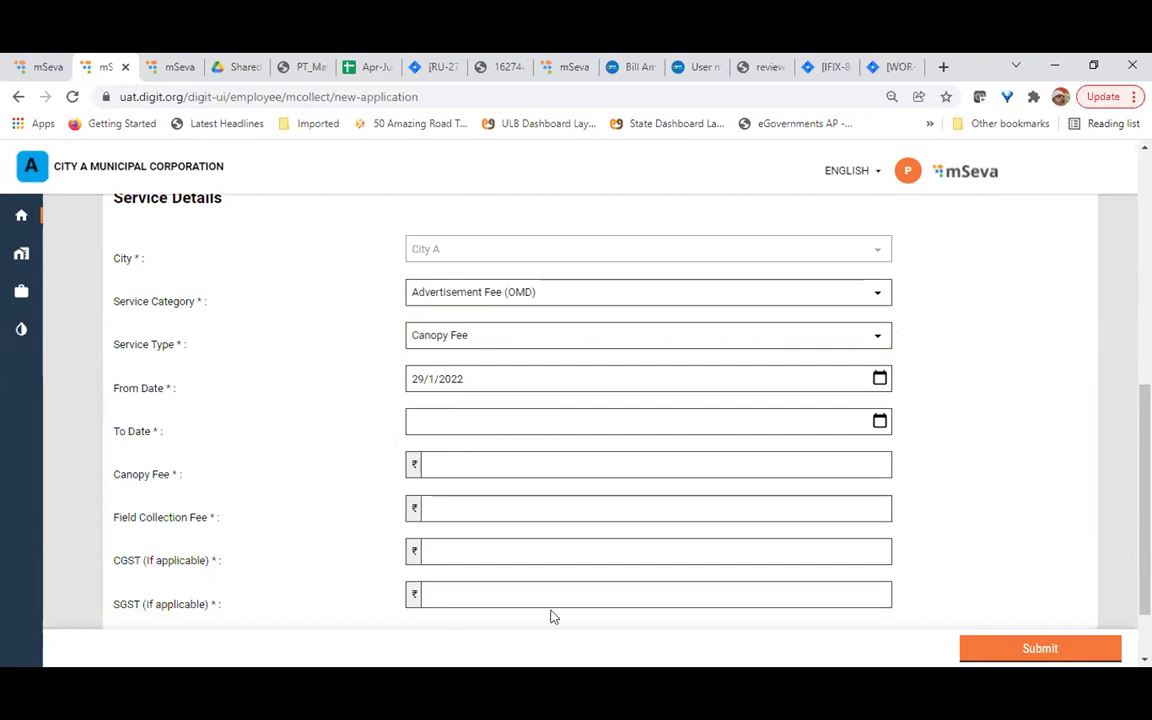
{"action": "left_click_drag", "start_coordinate": [100, 482], "coordinate": [306, 612]}
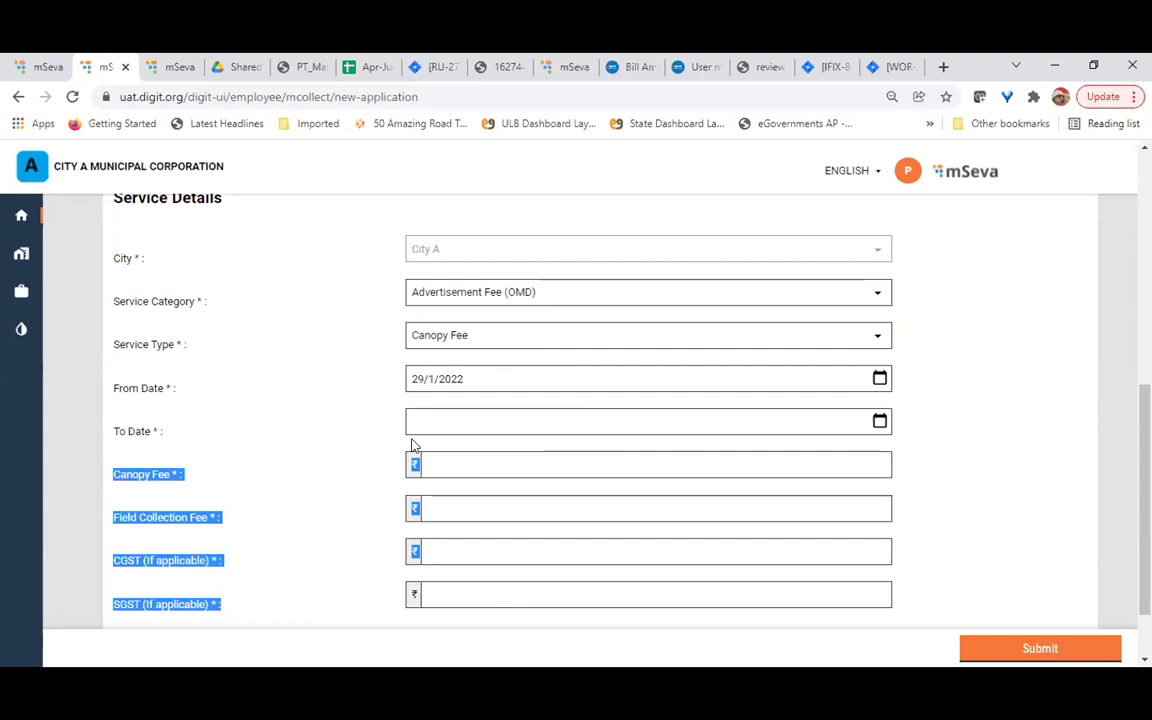
{"action": "left_click", "coordinate": [330, 455]}
{"action": "left_click", "coordinate": [449, 550]}
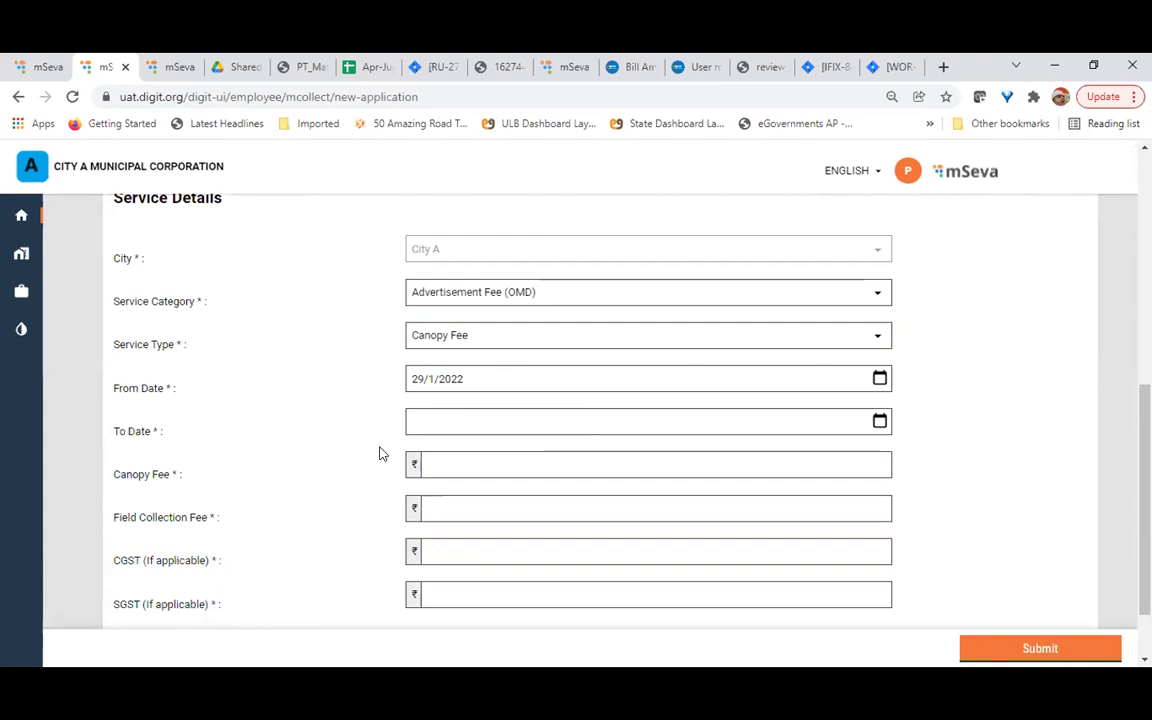
{"action": "scroll", "coordinate": [379, 454], "scroll_direction": "down", "scroll_amount": 1}
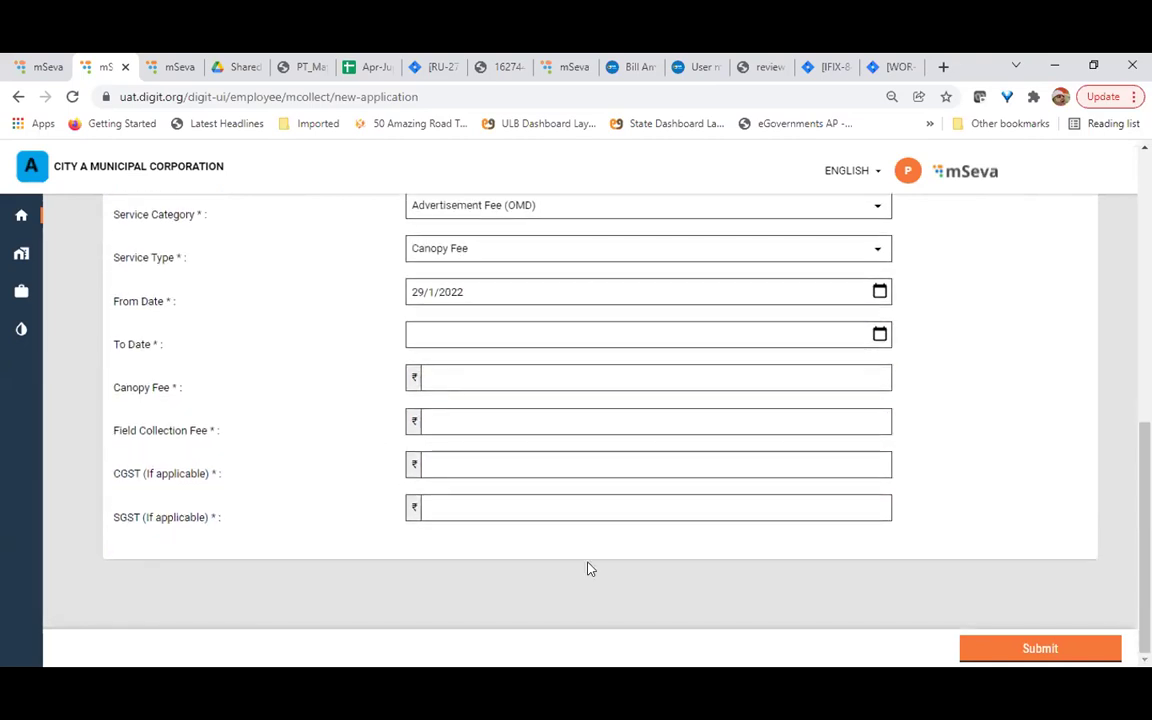
{"action": "scroll", "coordinate": [530, 443], "scroll_direction": "up", "scroll_amount": 5}
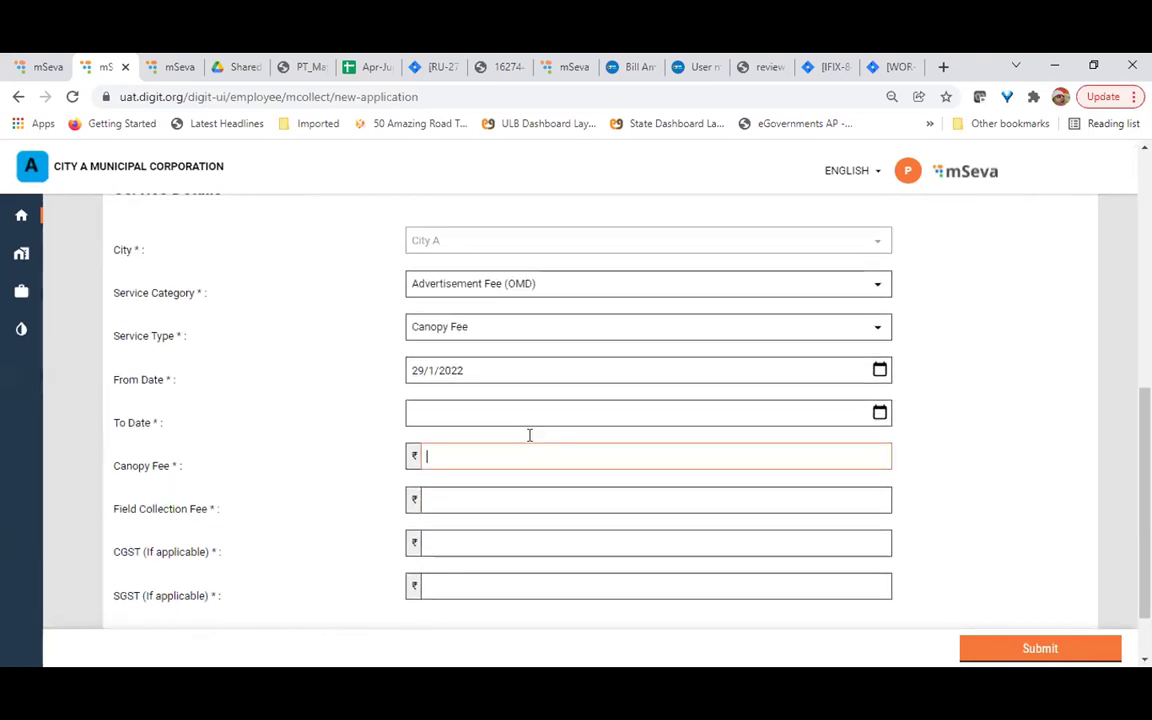
Enter the consumer's name and mobile number, correcting typos in the name
{"action": "scroll", "coordinate": [530, 435], "scroll_direction": "up", "scroll_amount": 2}
{"action": "left_click", "coordinate": [458, 365]}
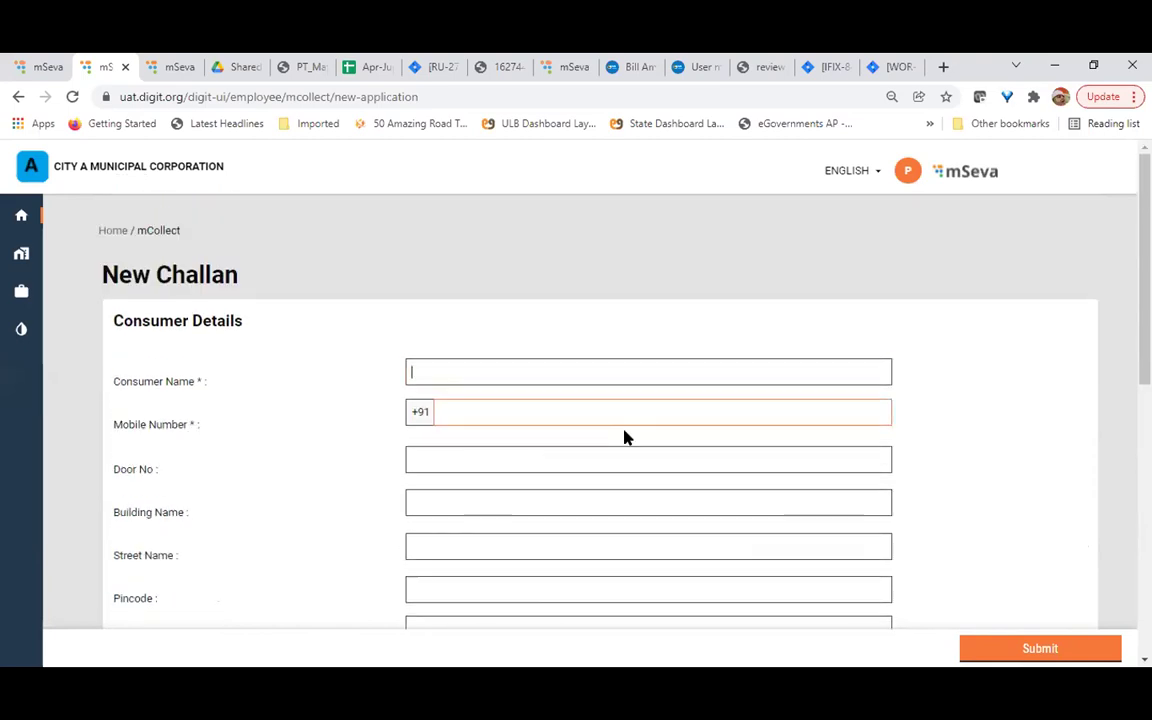
{"action": "type", "text": "SAnd"}
{"action": "key", "text": "BackSpace"}
{"action": "key", "text": "BackSpace"}
{"action": "key", "text": "BackSpace"}
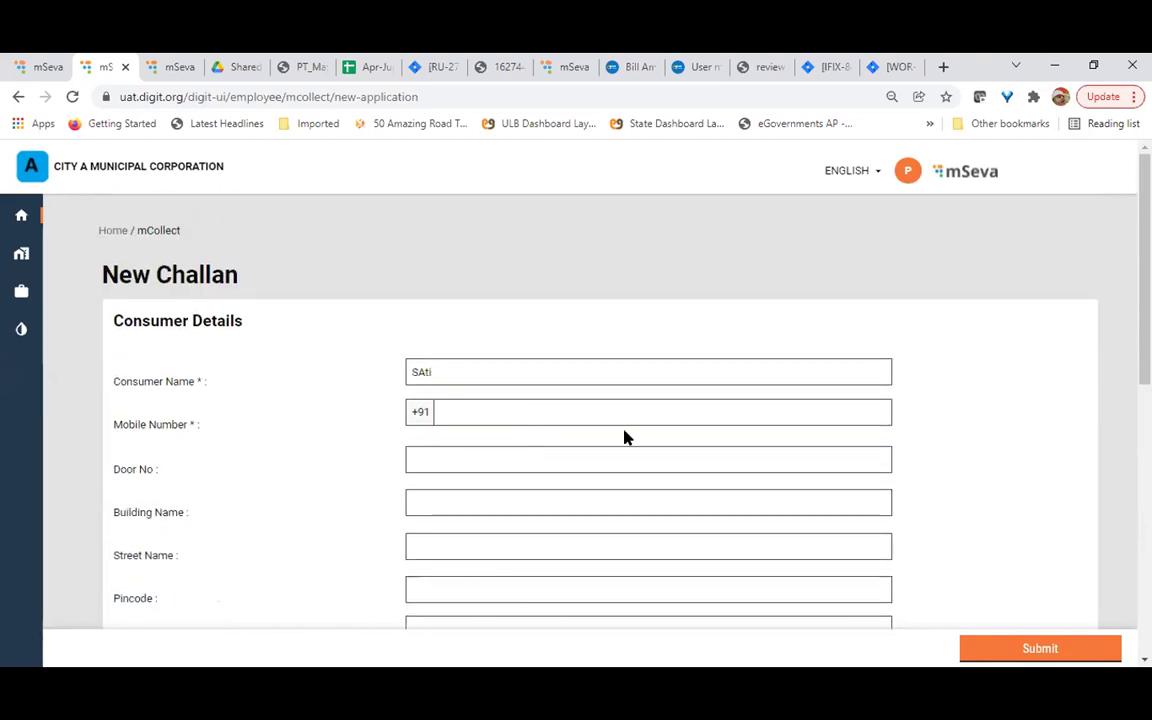
{"action": "type", "text": "tish"}
{"action": "key", "text": "Tab"}
{"action": "key", "text": "shift+Tab"}
{"action": "type", "text": "SAtish"}
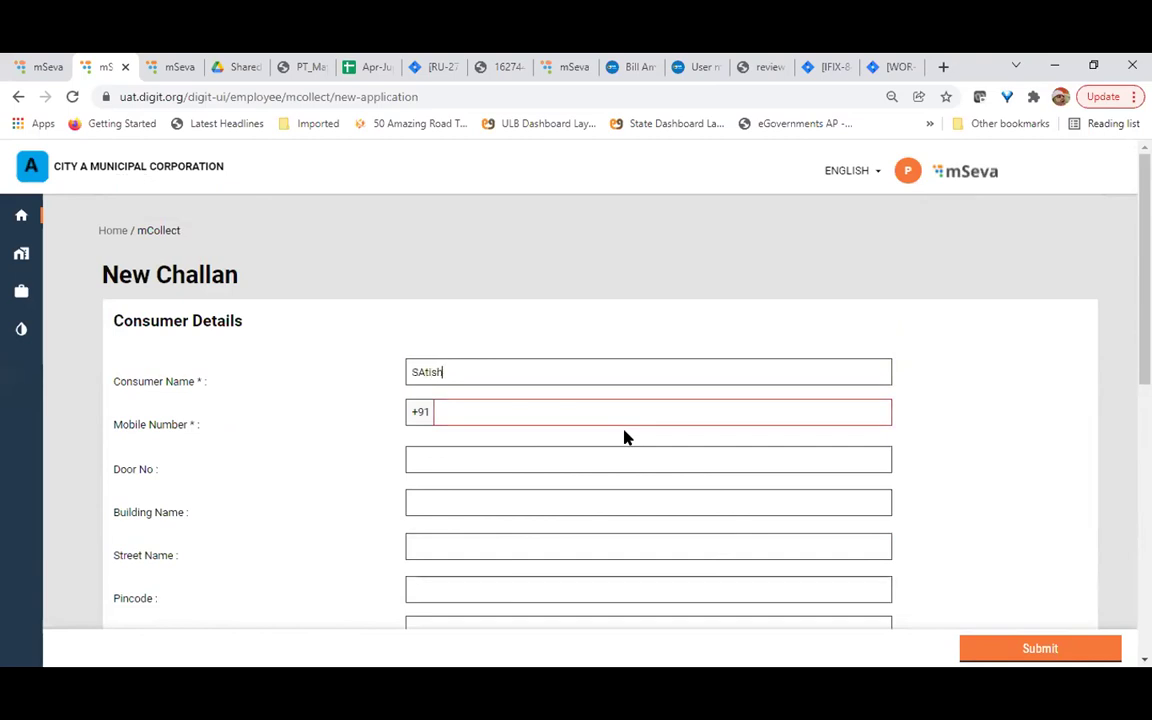
{"action": "key", "text": "Left"}
{"action": "key", "text": "Left"}
{"action": "key", "text": "Left"}
{"action": "key", "text": "Left"}
{"action": "key", "text": "BackSpace"}
{"action": "type", "text": "a"}
{"action": "key", "text": "Tab"}
{"action": "key", "text": "Tab"}
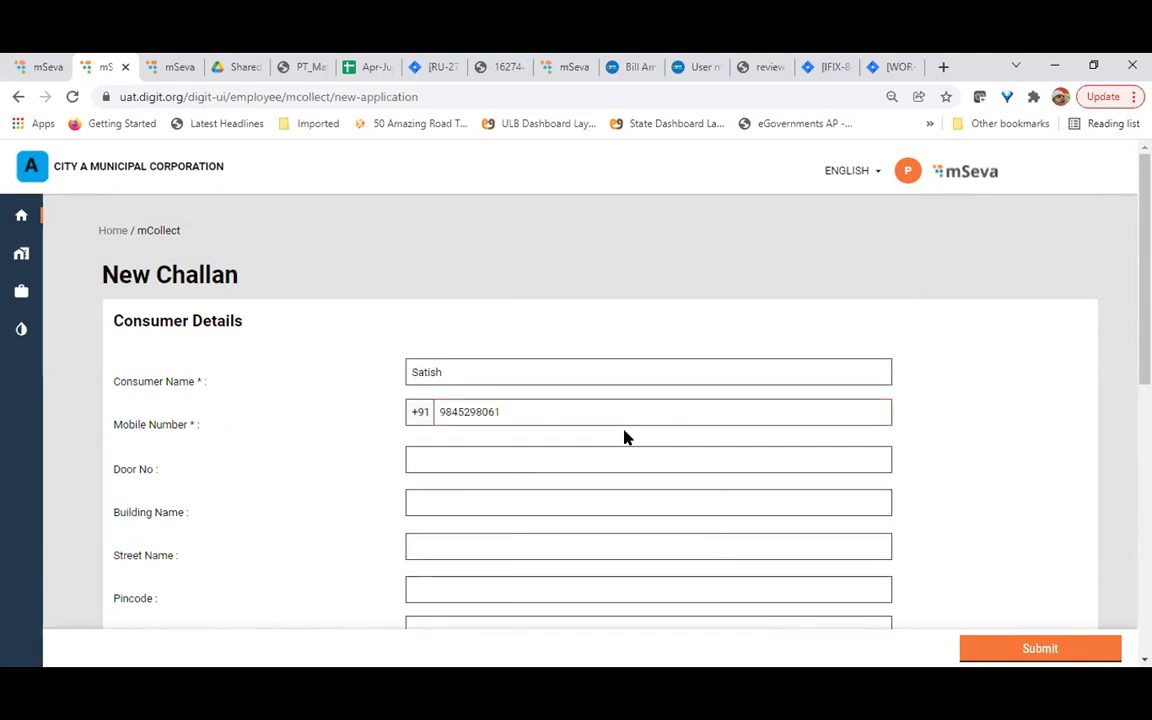
Set the Mohalla to Preet Nagar
{"action": "scroll", "coordinate": [625, 437], "scroll_direction": "down", "scroll_amount": 2}
{"action": "left_click", "coordinate": [604, 367]}
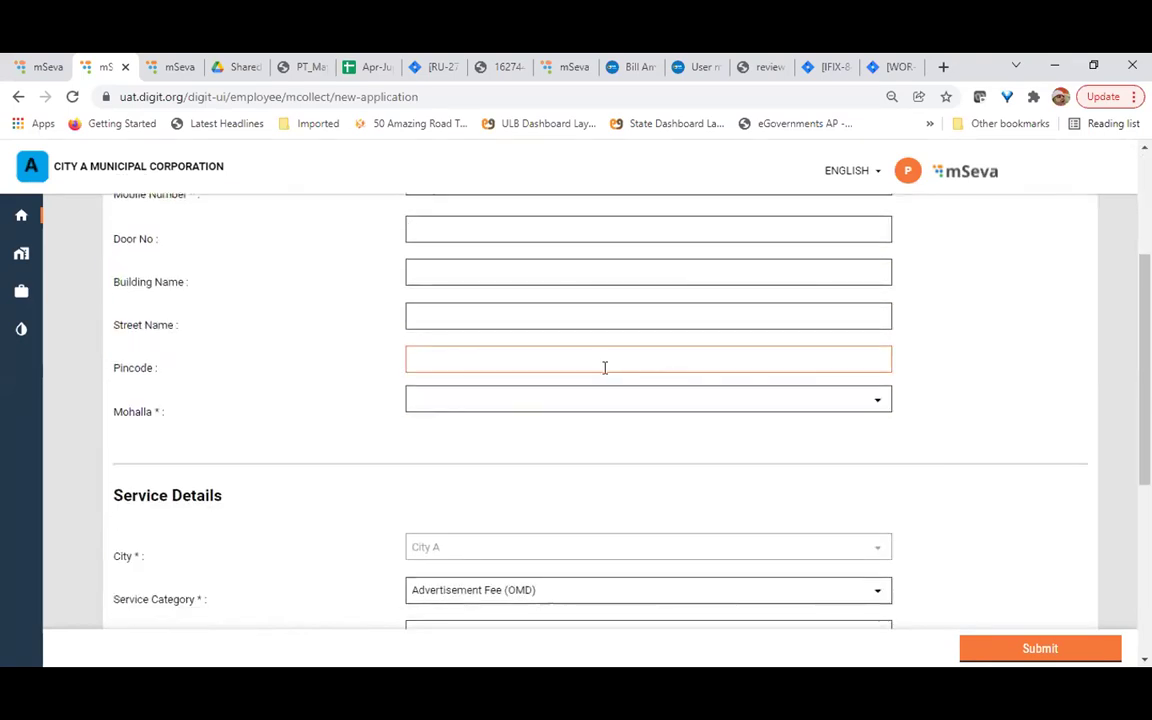
{"action": "left_click", "coordinate": [876, 402]}
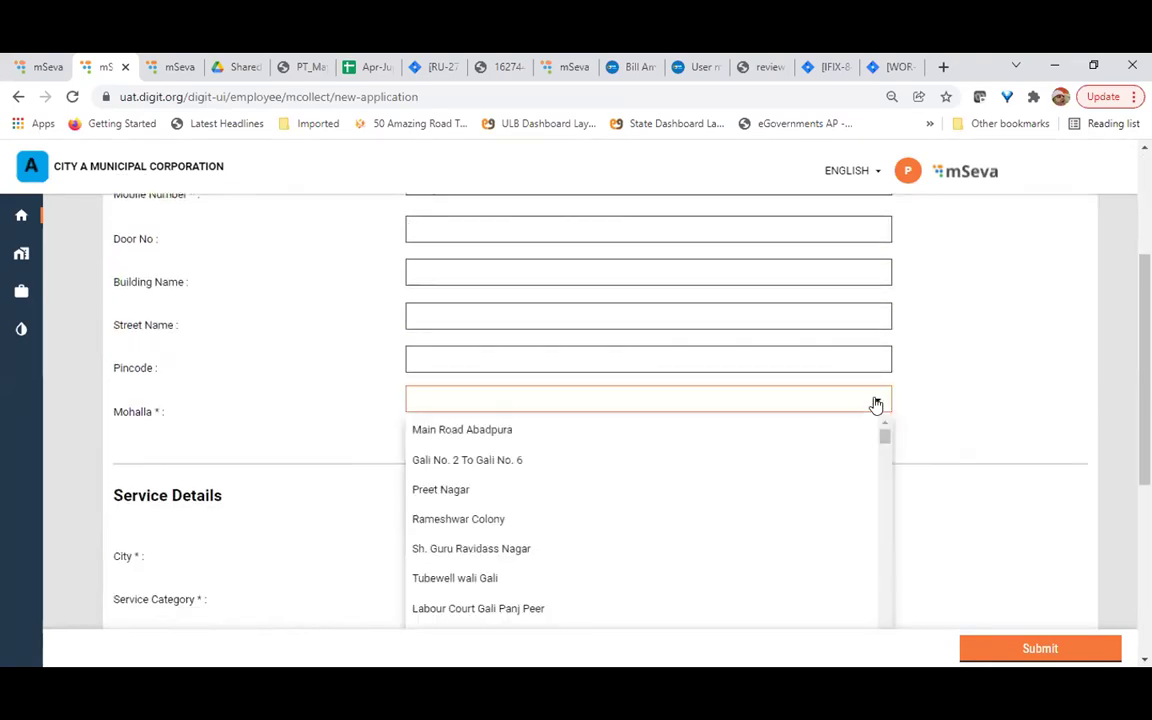
{"action": "left_click", "coordinate": [445, 490]}
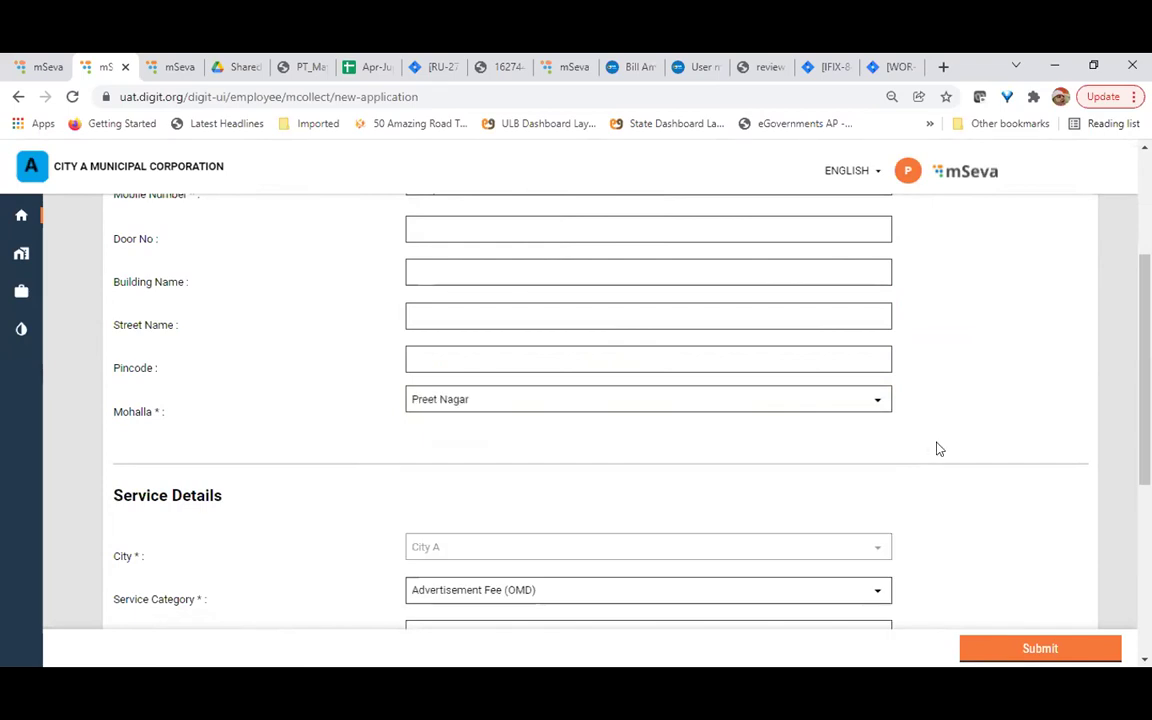
{"action": "scroll", "coordinate": [948, 450], "scroll_direction": "down", "scroll_amount": 4}
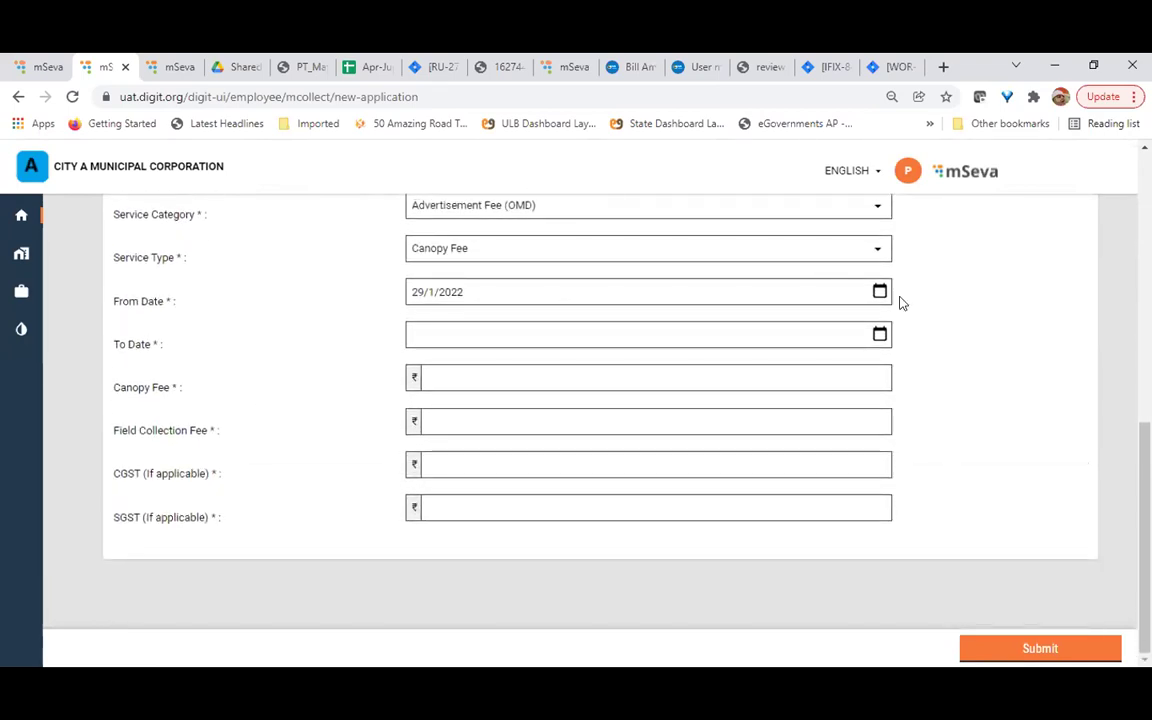
Set the challan period from 1 January to 28 January 2022
{"action": "left_click", "coordinate": [880, 292]}
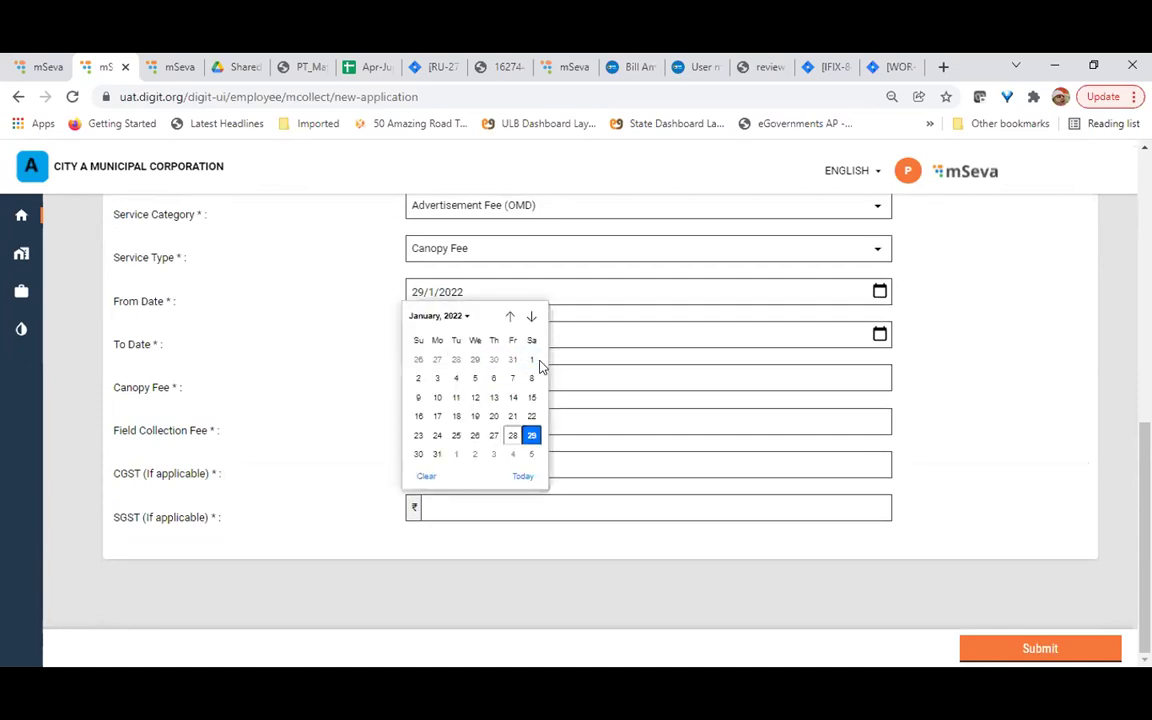
{"action": "left_click", "coordinate": [532, 362]}
{"action": "left_click", "coordinate": [879, 334]}
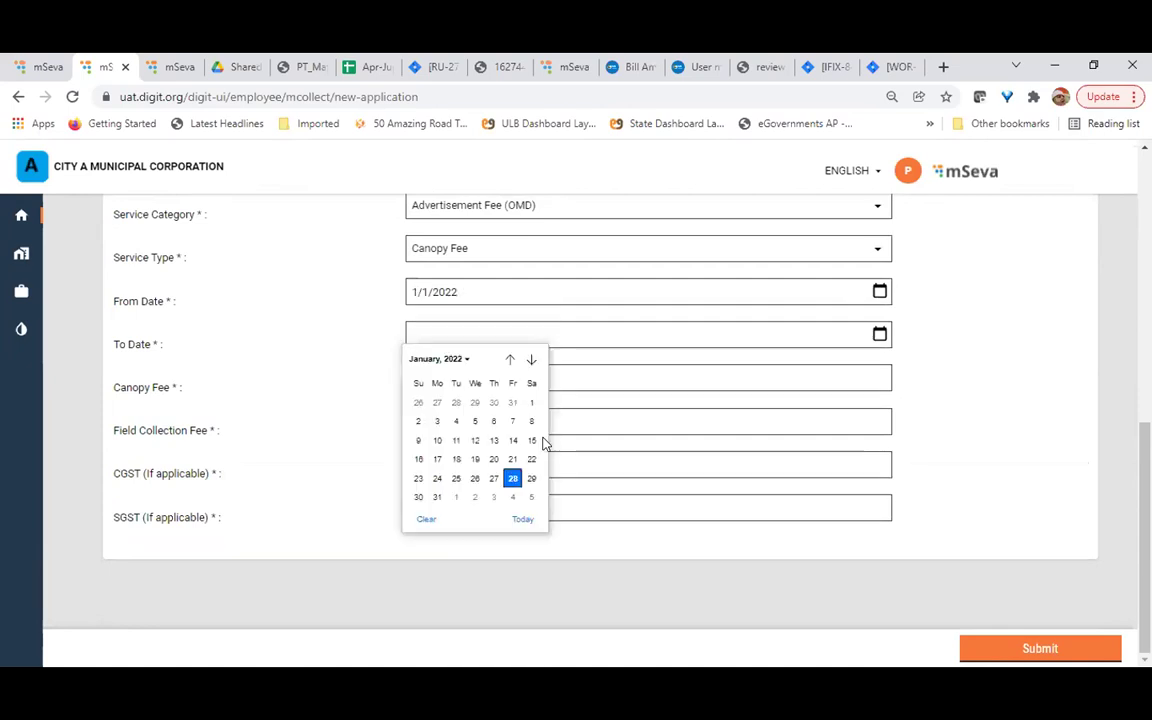
{"action": "left_click", "coordinate": [512, 479]}
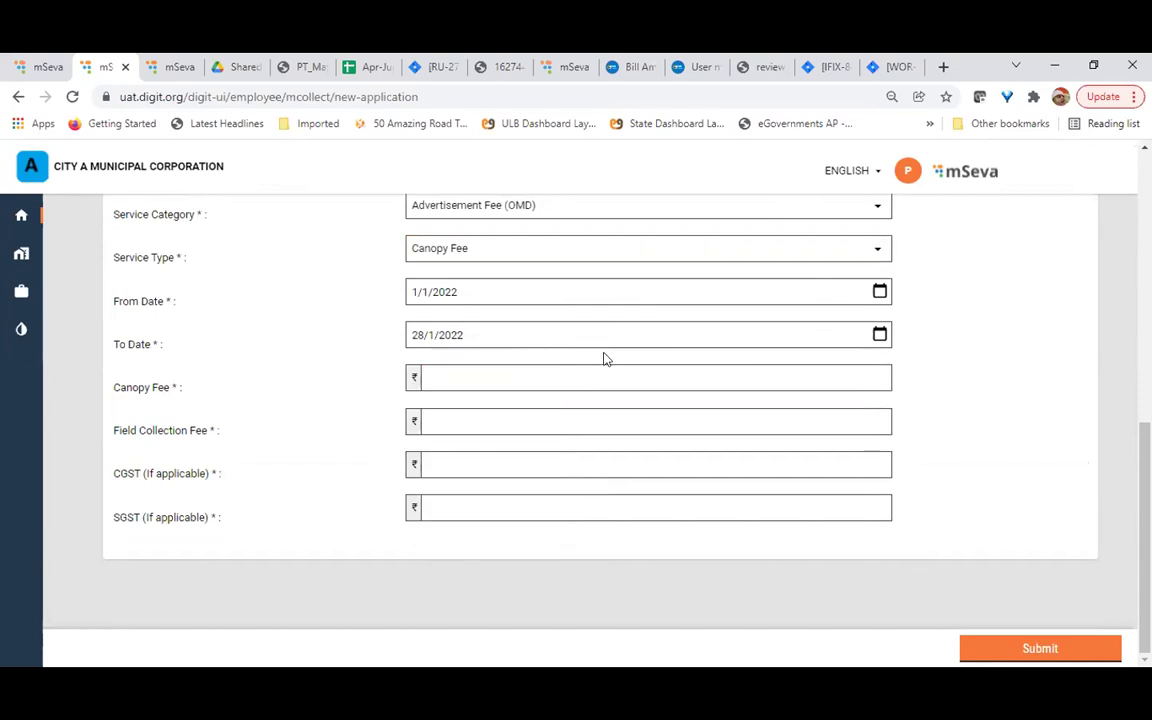
Enter fees 5000 and 200, CGST 50 and SGST 50, and submit the challan
{"action": "type", "text": "5000"}
{"action": "left_click", "coordinate": [425, 420]}
{"action": "type", "text": "200"}
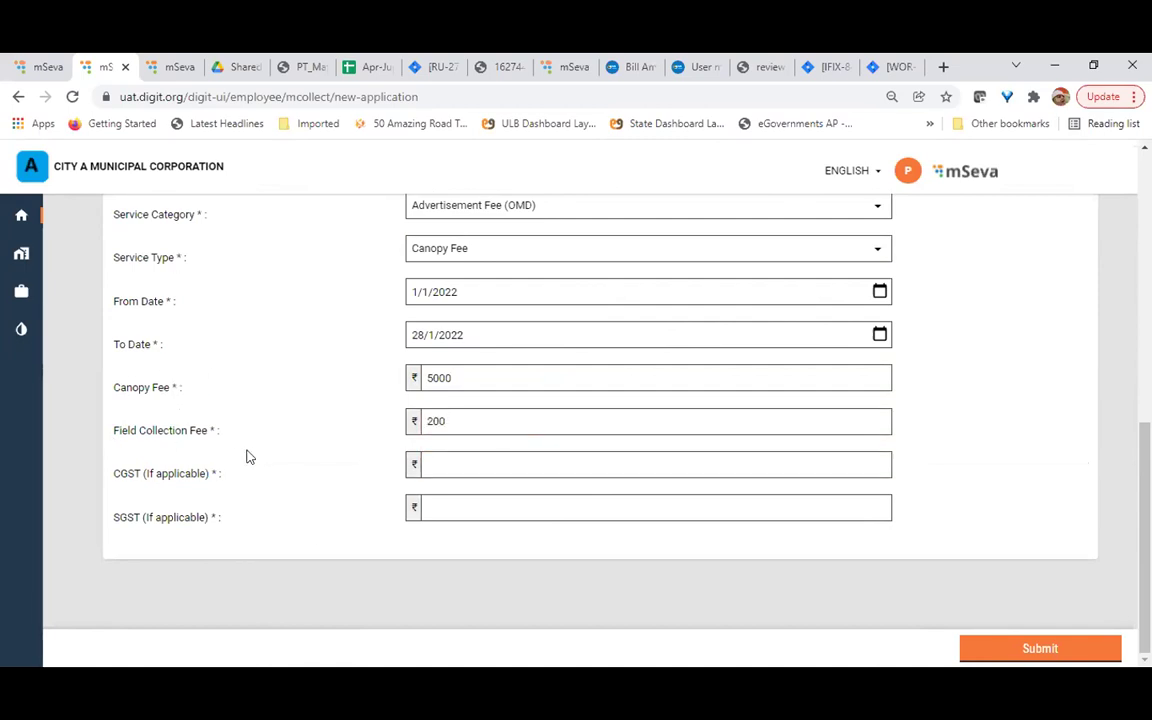
{"action": "left_click", "coordinate": [460, 466]}
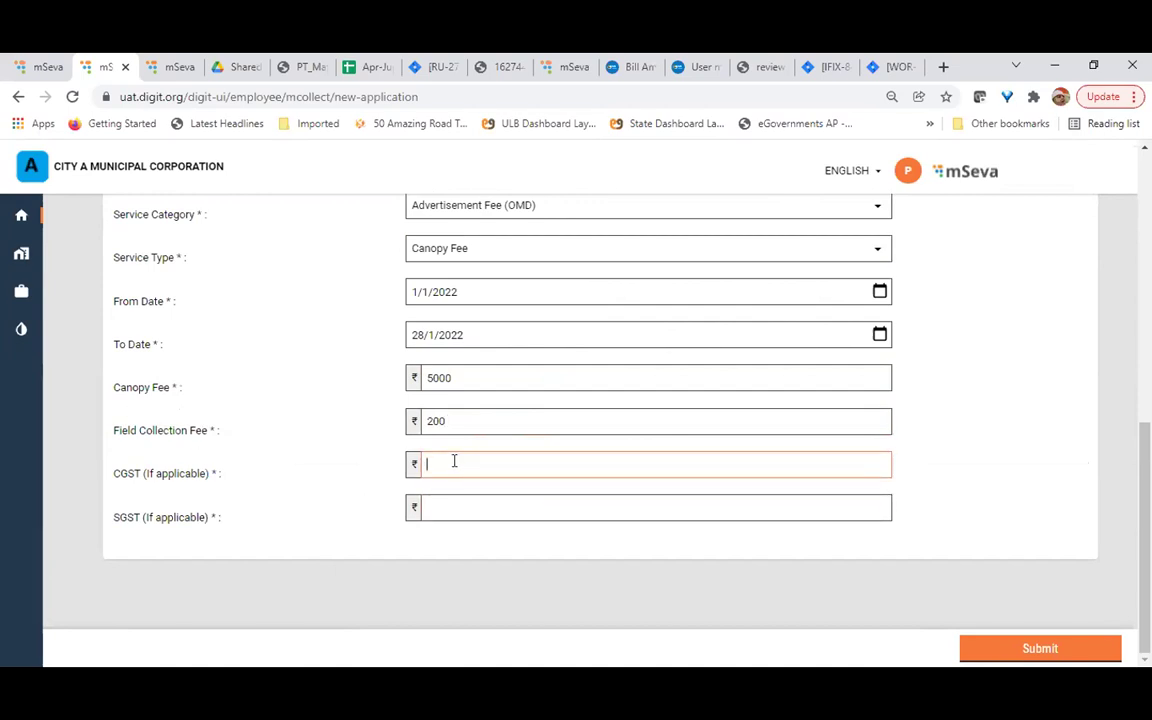
{"action": "type", "text": "50"}
{"action": "left_click", "coordinate": [463, 506]}
{"action": "type", "text": "50"}
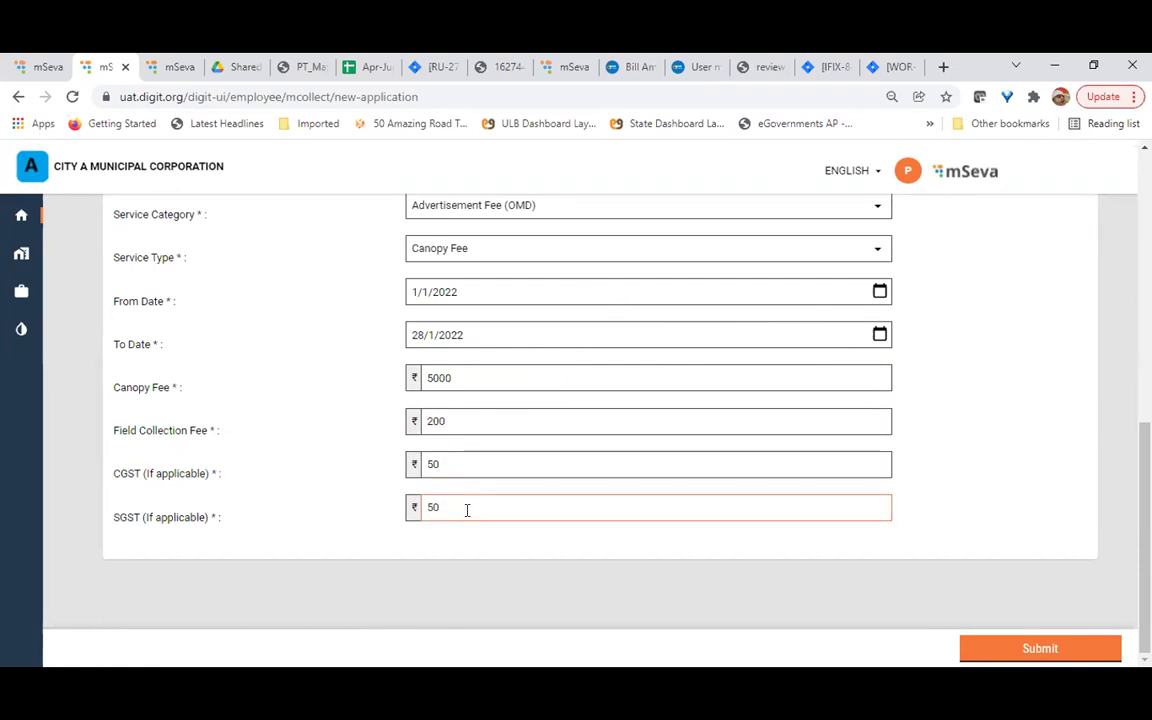
{"action": "left_click", "coordinate": [1012, 650]}
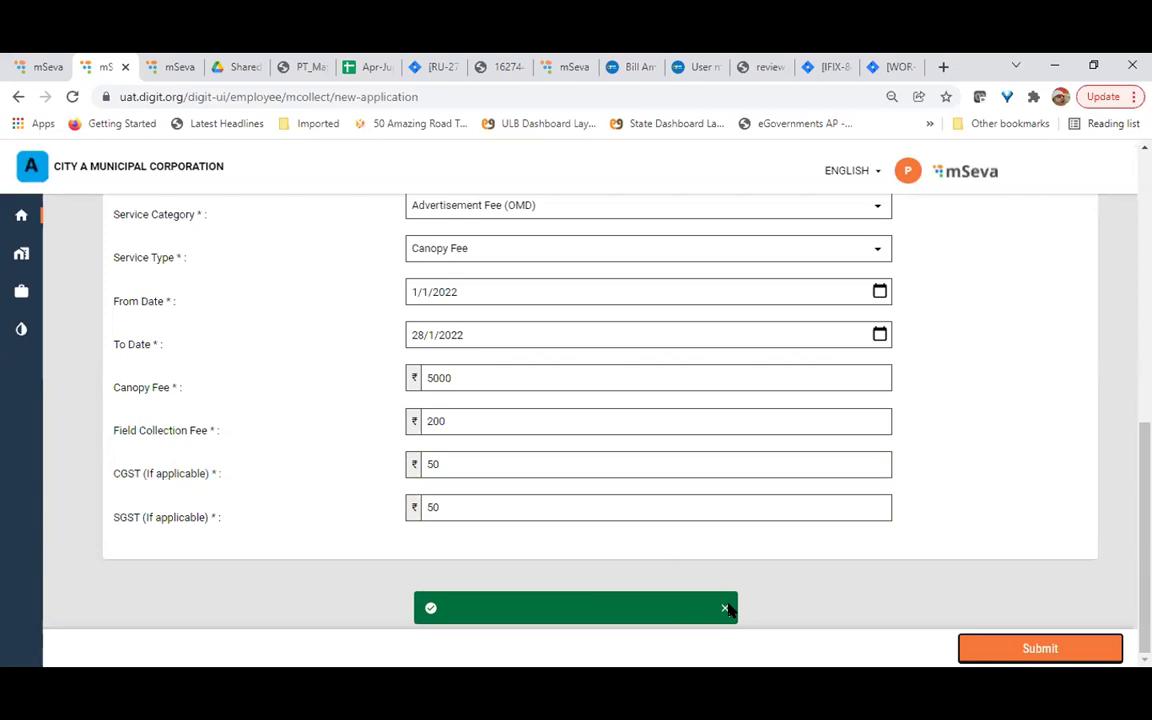
Switch the challan's service type to Hoardings and submit it with Tax 5000 and Field Fee 200
{"action": "left_click", "coordinate": [726, 609]}
{"action": "scroll", "coordinate": [1010, 532], "scroll_direction": "up", "scroll_amount": 3}
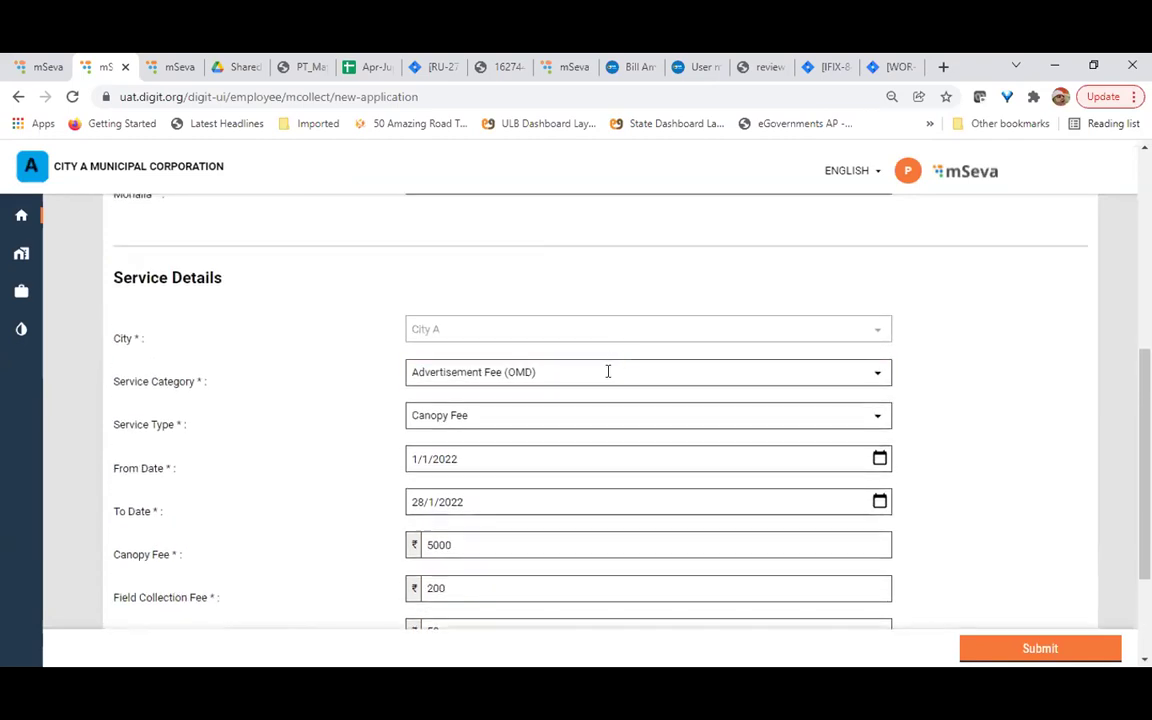
{"action": "left_click", "coordinate": [877, 416]}
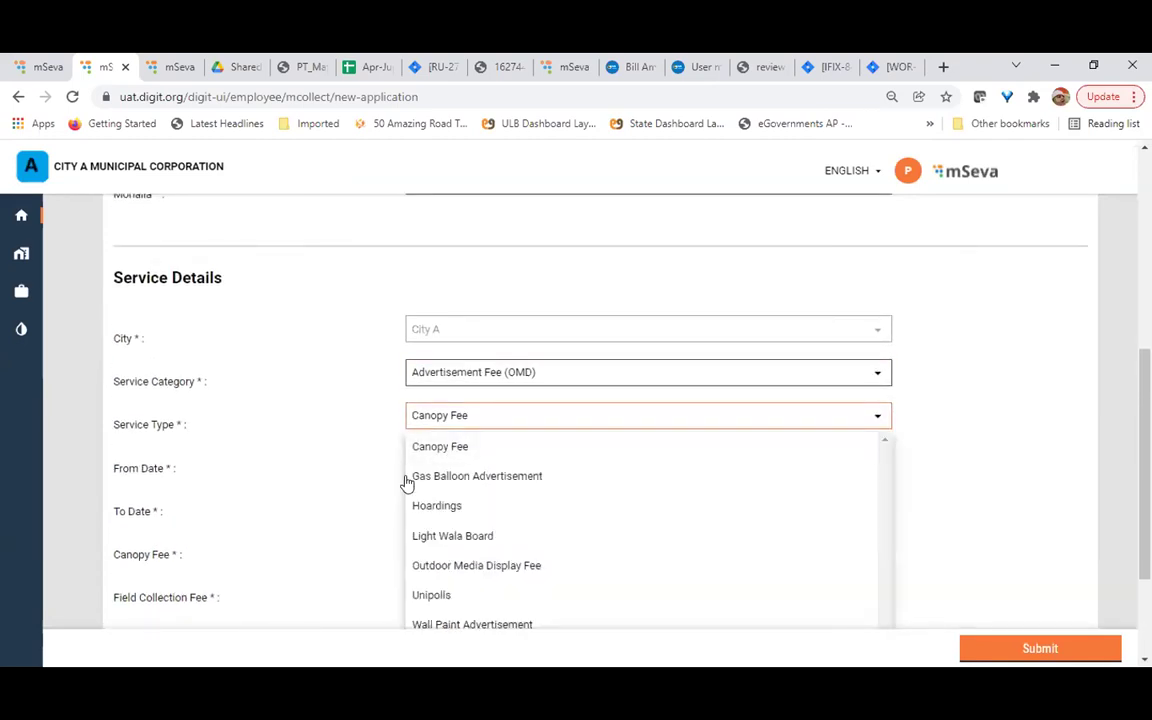
{"action": "key", "text": "Escape"}
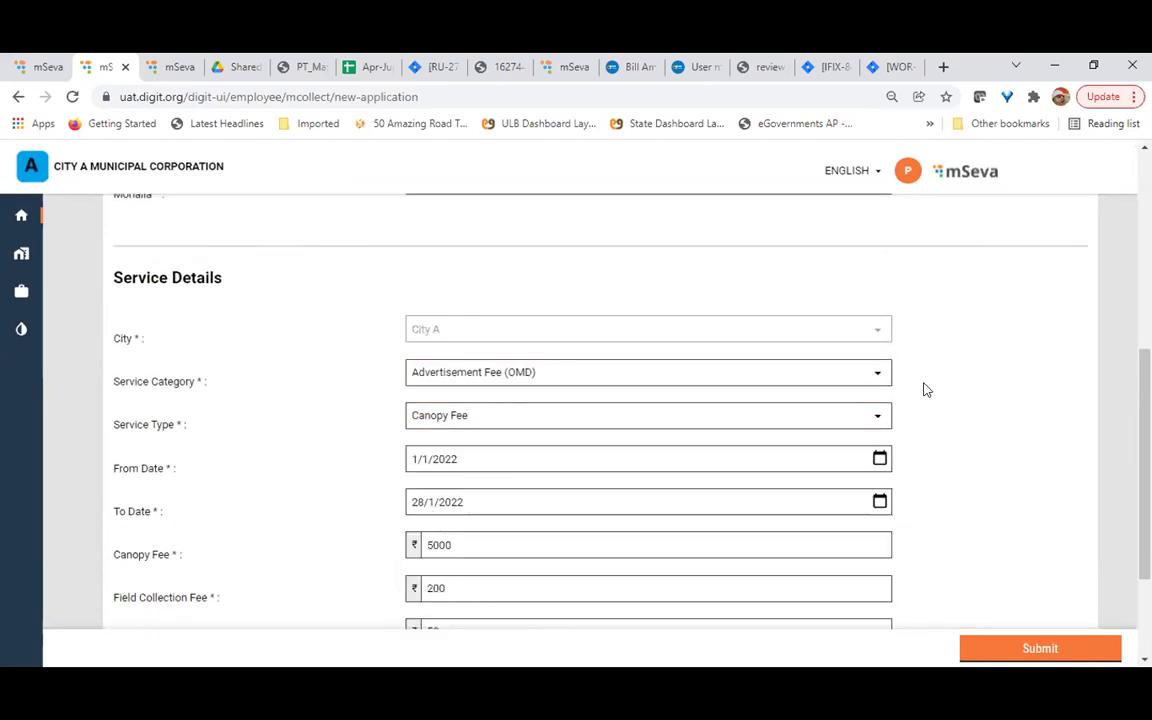
{"action": "left_click", "coordinate": [881, 418]}
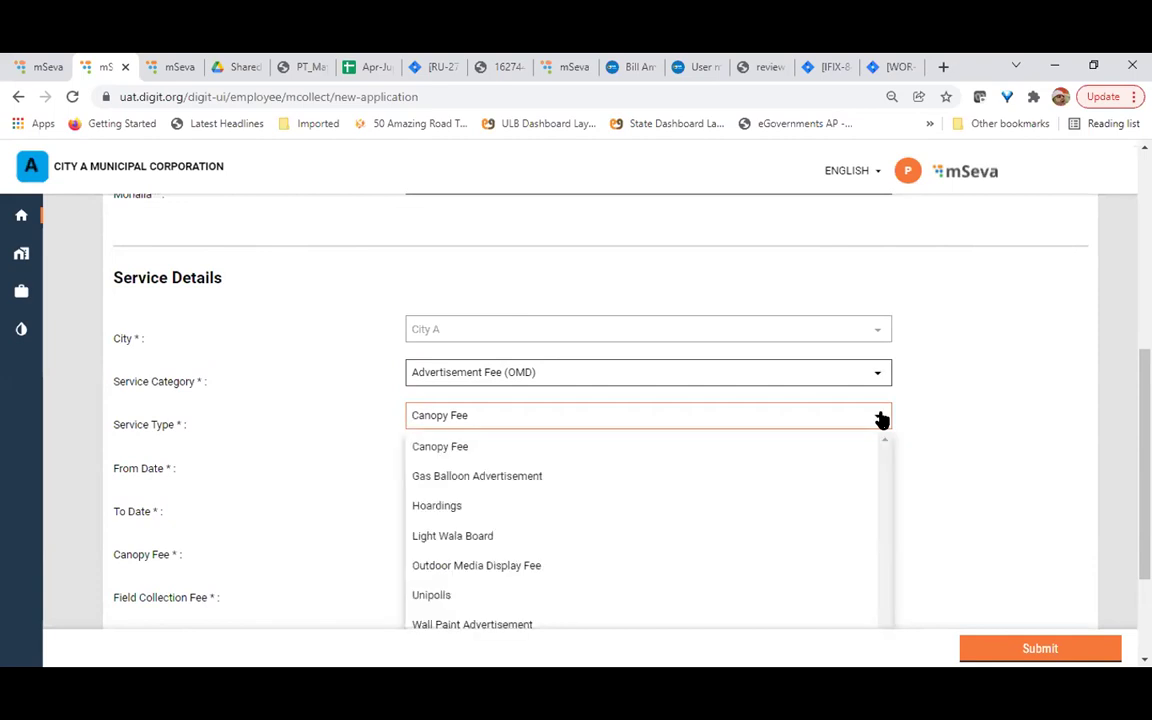
{"action": "left_click", "coordinate": [454, 508]}
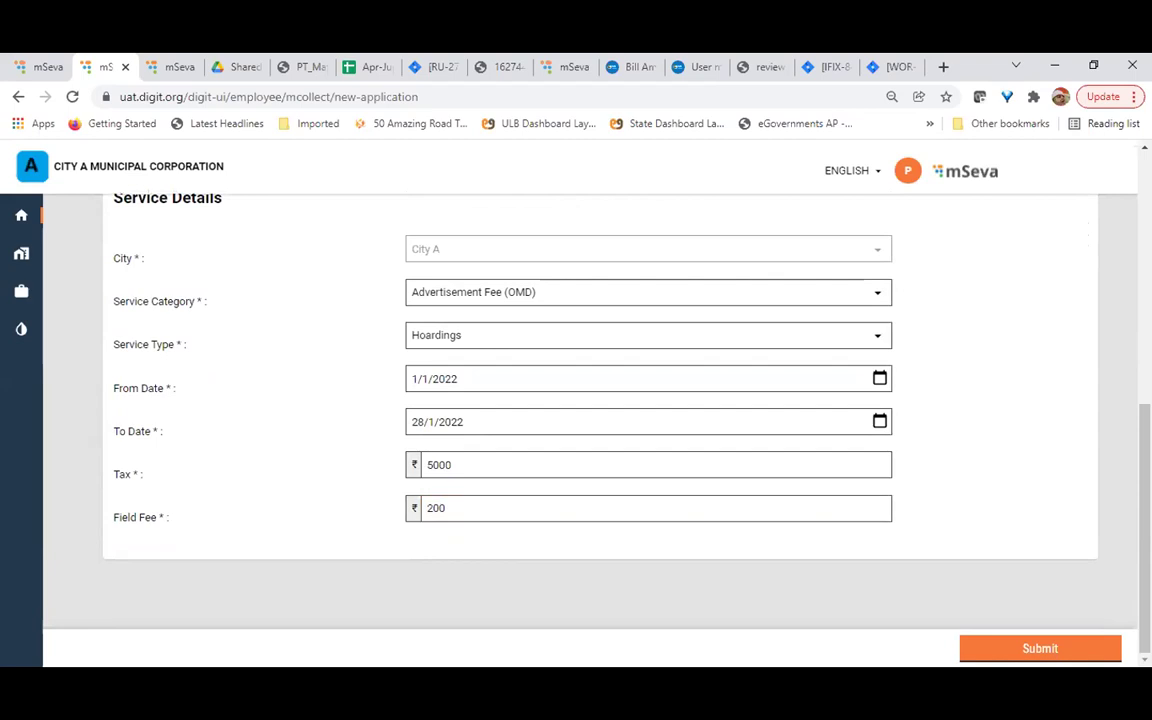
{"action": "left_click", "coordinate": [1030, 650]}
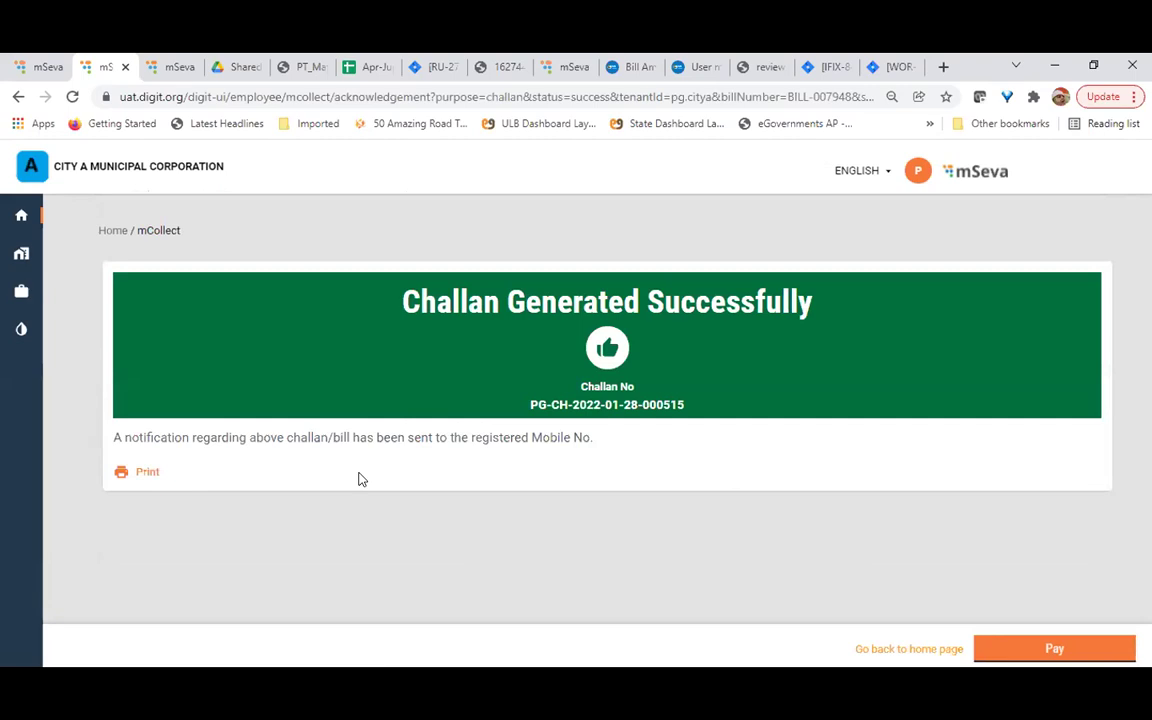
Print the receipt for the newly generated challan from its confirmation page
{"action": "left_click_drag", "start_coordinate": [686, 405], "coordinate": [530, 418]}
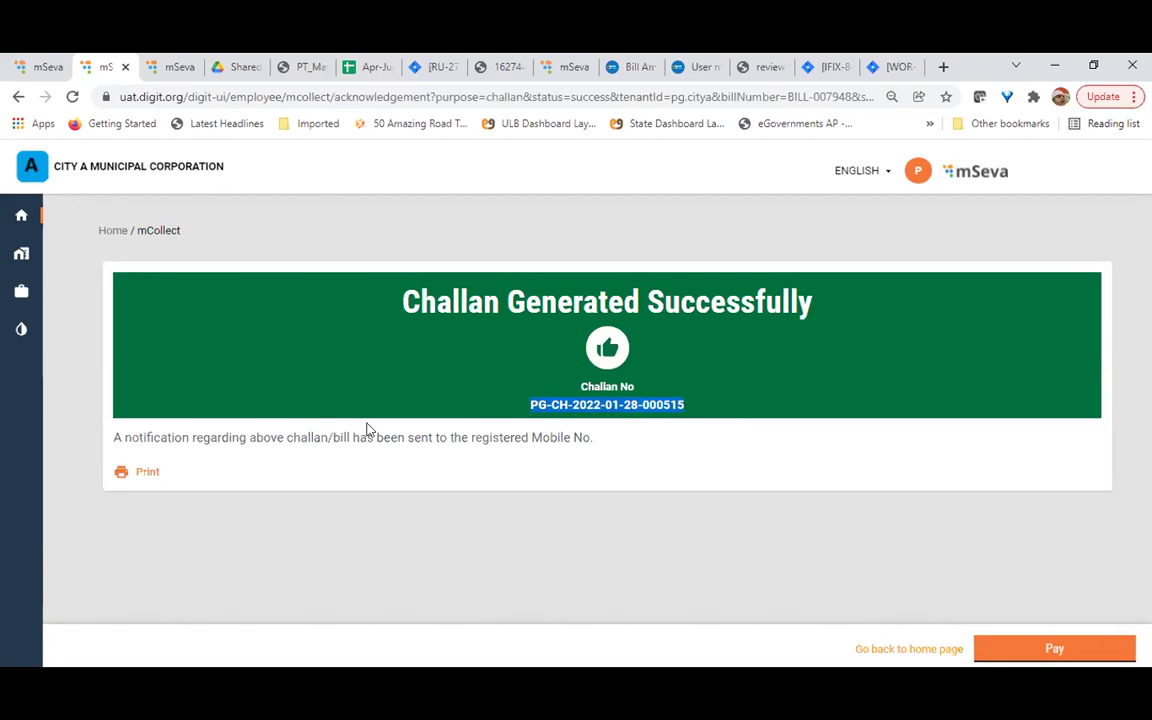
{"action": "left_click", "coordinate": [141, 476]}
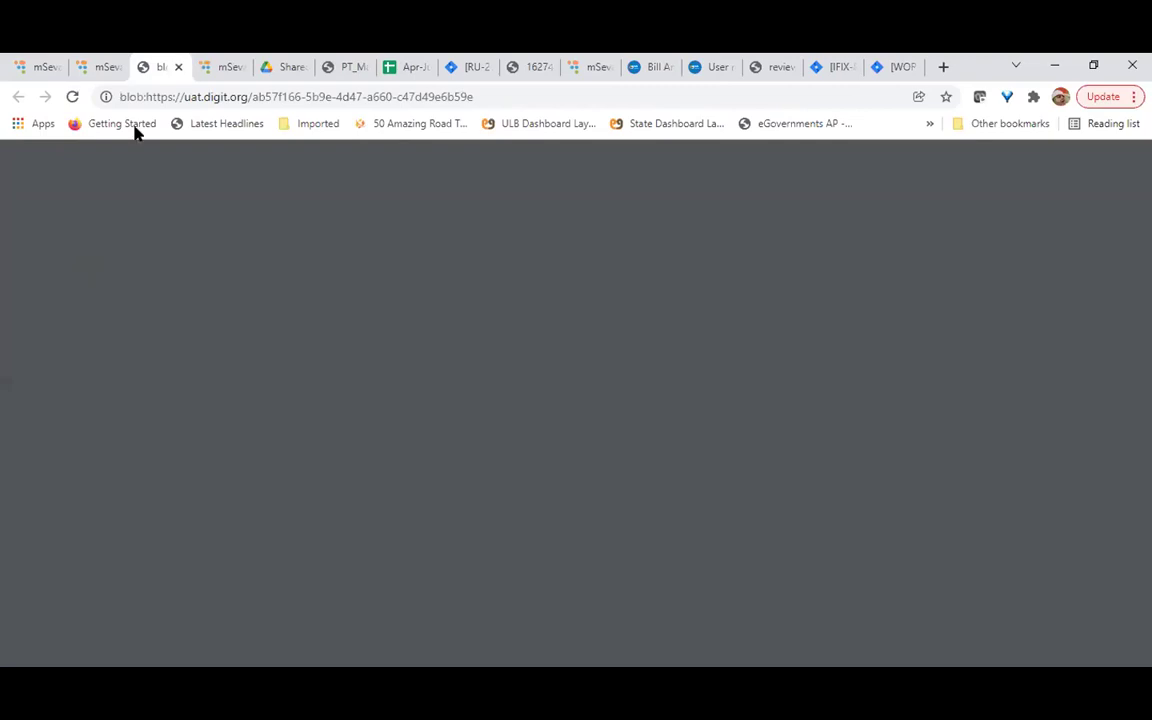
Return to the challan confirmation tab while the receipt loads in Save as PDF preview
{"action": "left_click", "coordinate": [101, 68]}
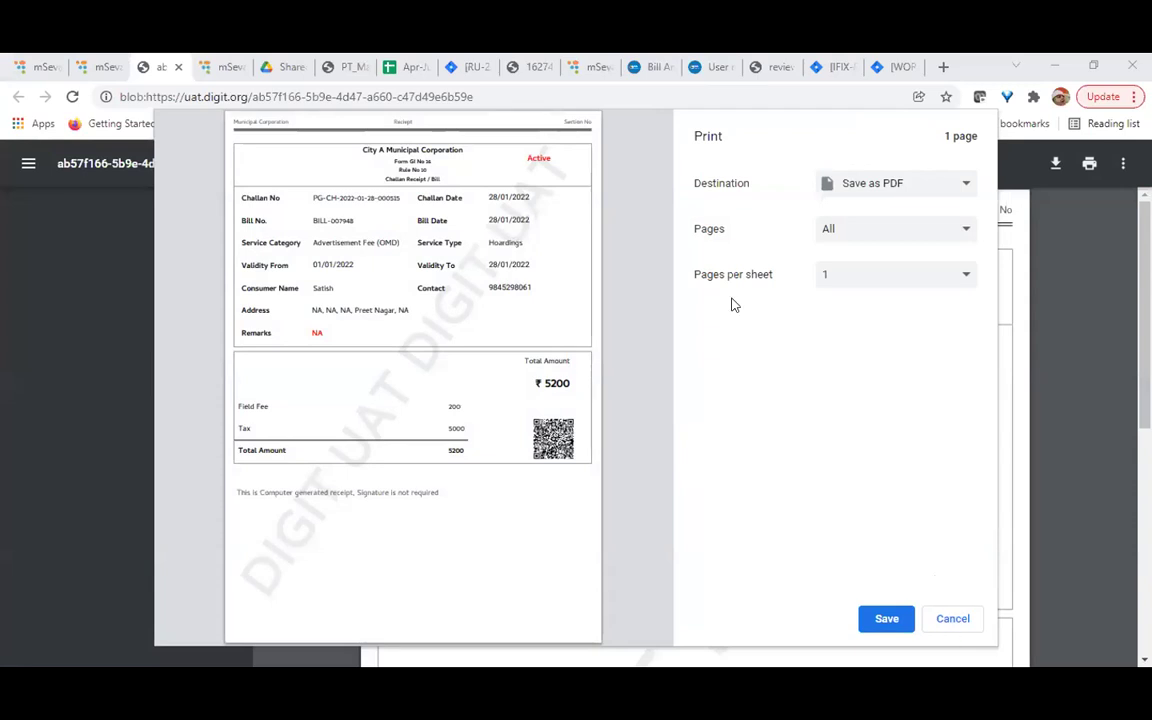
Cancel printing and review the receipt: Hoardings, Field Fee 200, Tax 5000, total ₹5200
{"action": "left_click", "coordinate": [957, 619]}
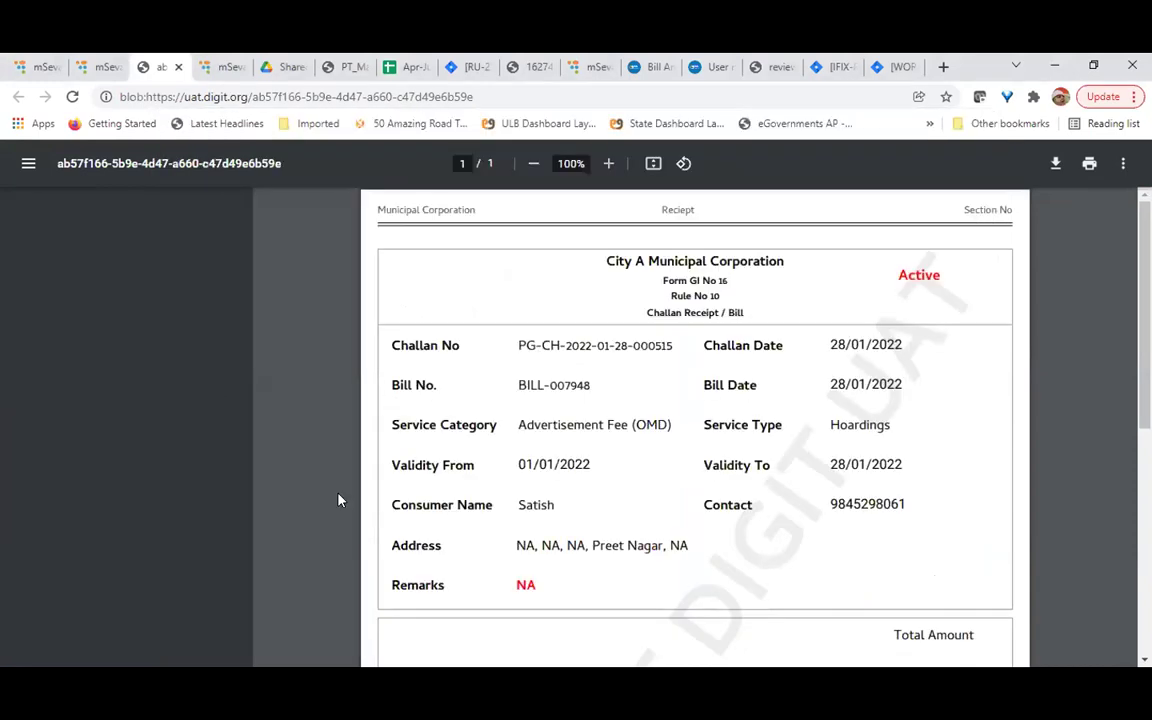
{"action": "scroll", "coordinate": [338, 500], "scroll_direction": "down", "scroll_amount": 2}
{"action": "scroll", "coordinate": [338, 500], "scroll_direction": "down", "scroll_amount": 2}
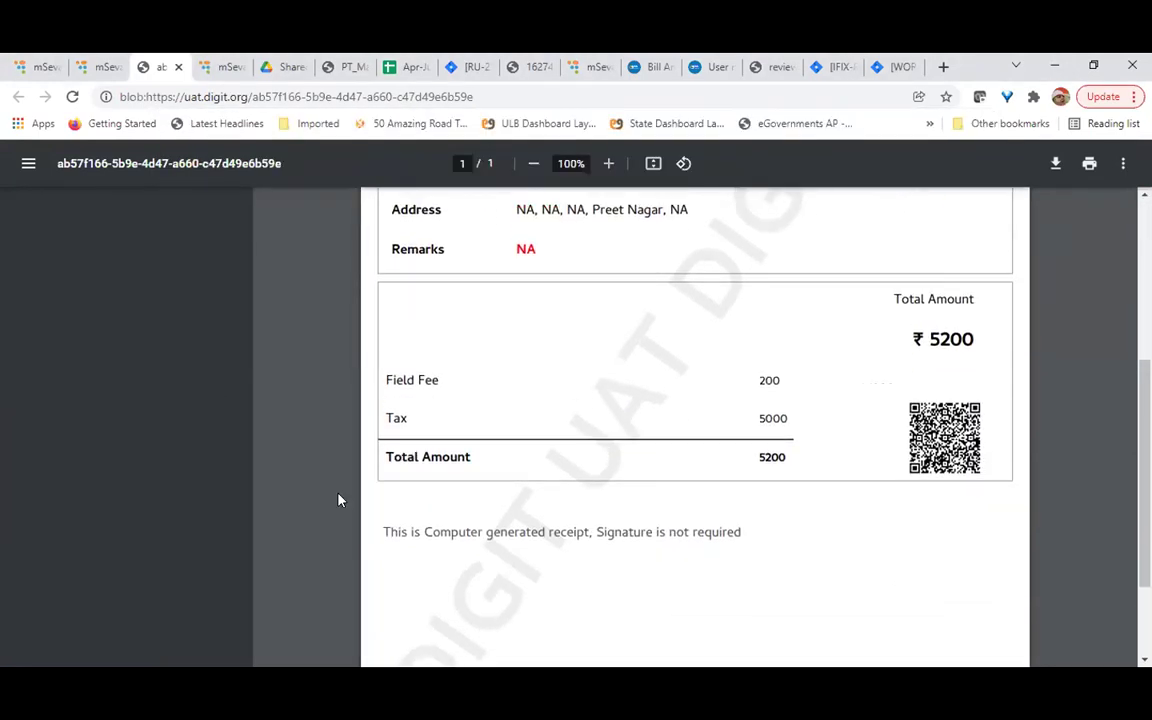
{"action": "scroll", "coordinate": [544, 475], "scroll_direction": "up", "scroll_amount": 2}
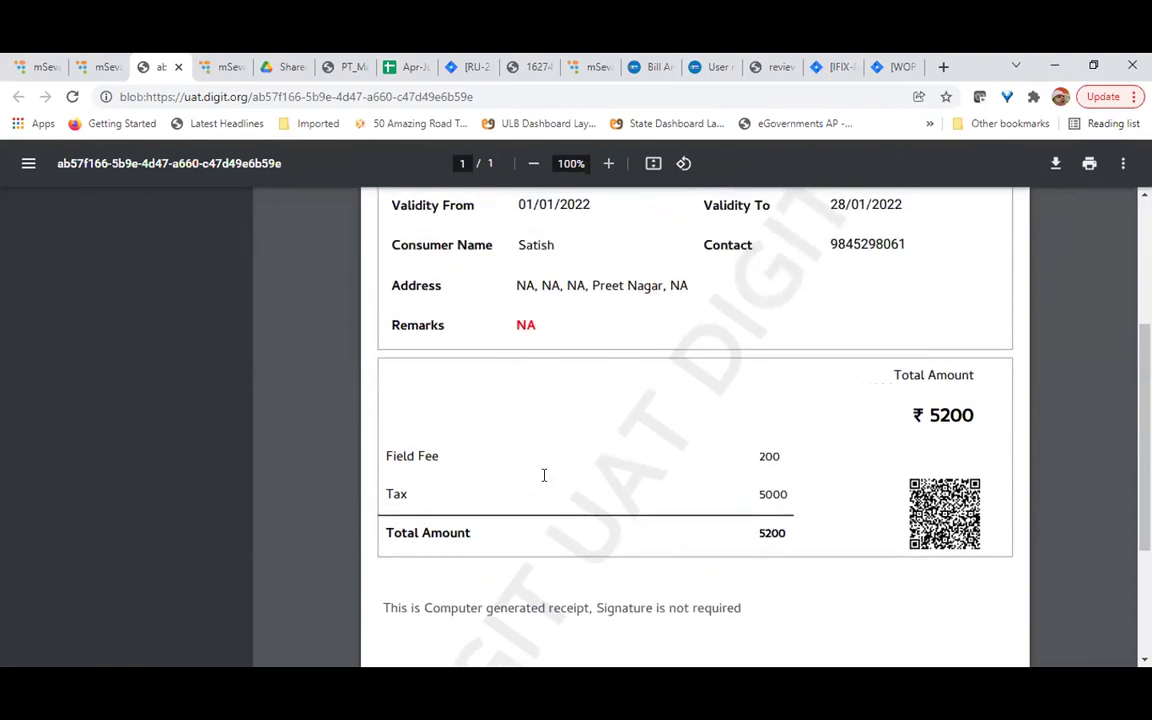
{"action": "scroll", "coordinate": [544, 475], "scroll_direction": "up", "scroll_amount": 5}
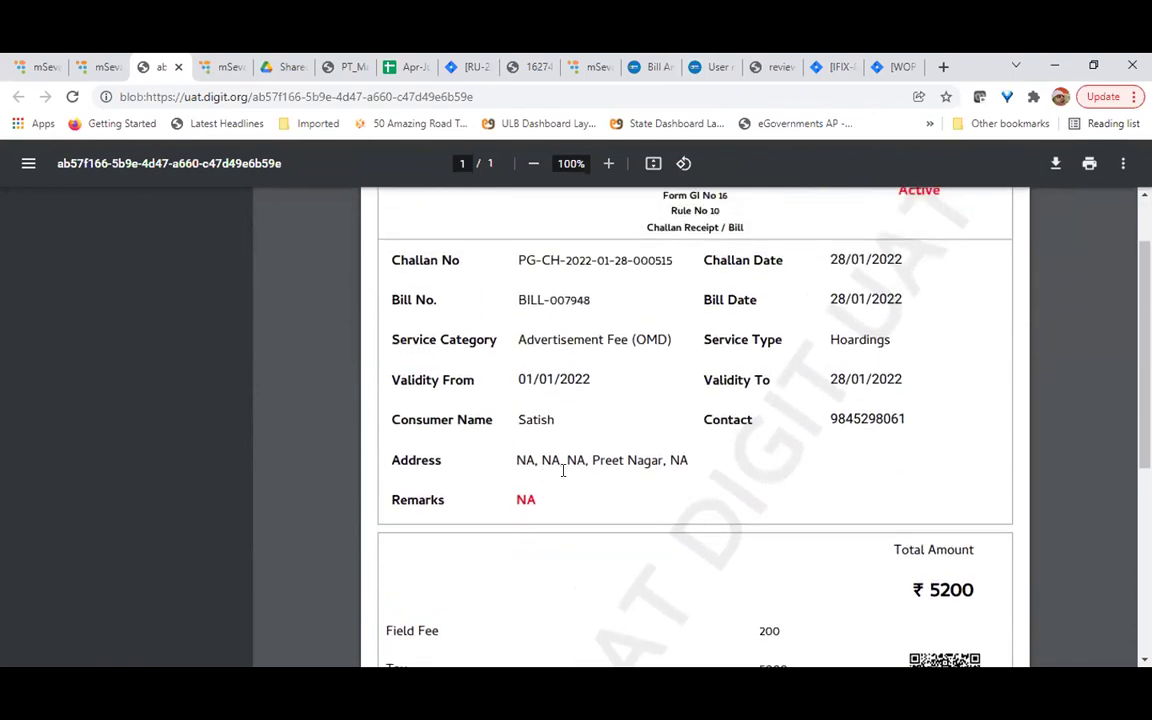
{"action": "scroll", "coordinate": [910, 418], "scroll_direction": "down", "scroll_amount": 2}
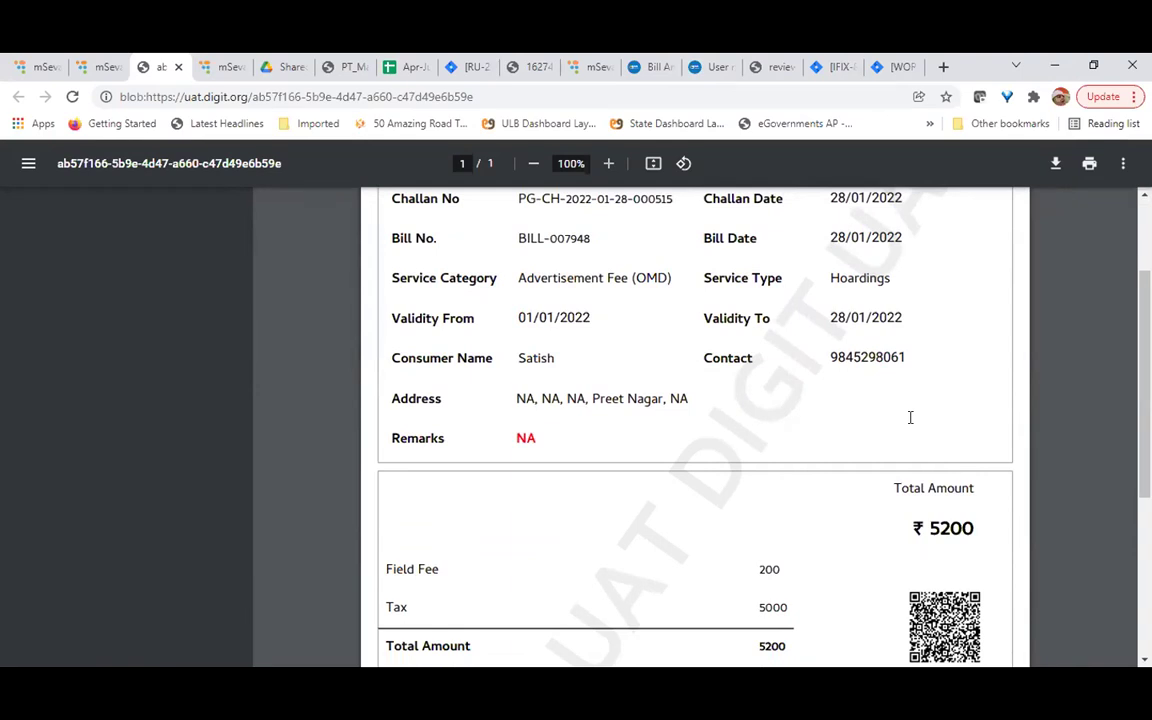
{"action": "scroll", "coordinate": [910, 417], "scroll_direction": "down", "scroll_amount": 1}
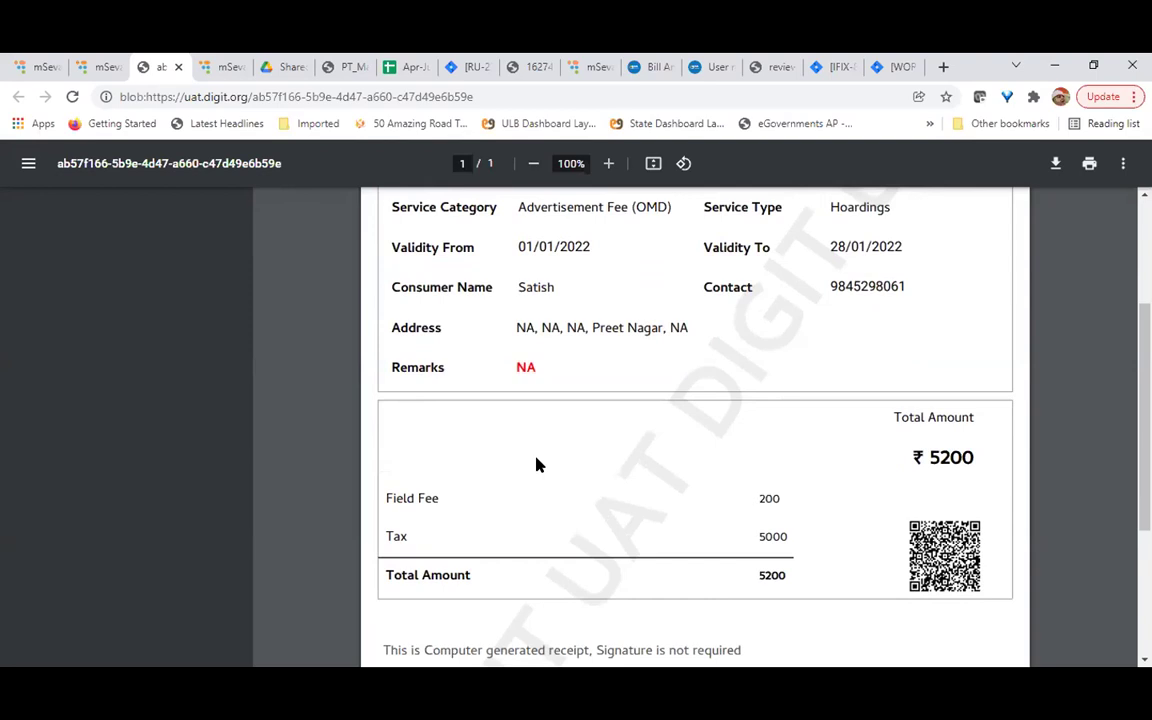
{"action": "scroll", "coordinate": [538, 455], "scroll_direction": "up", "scroll_amount": 2}
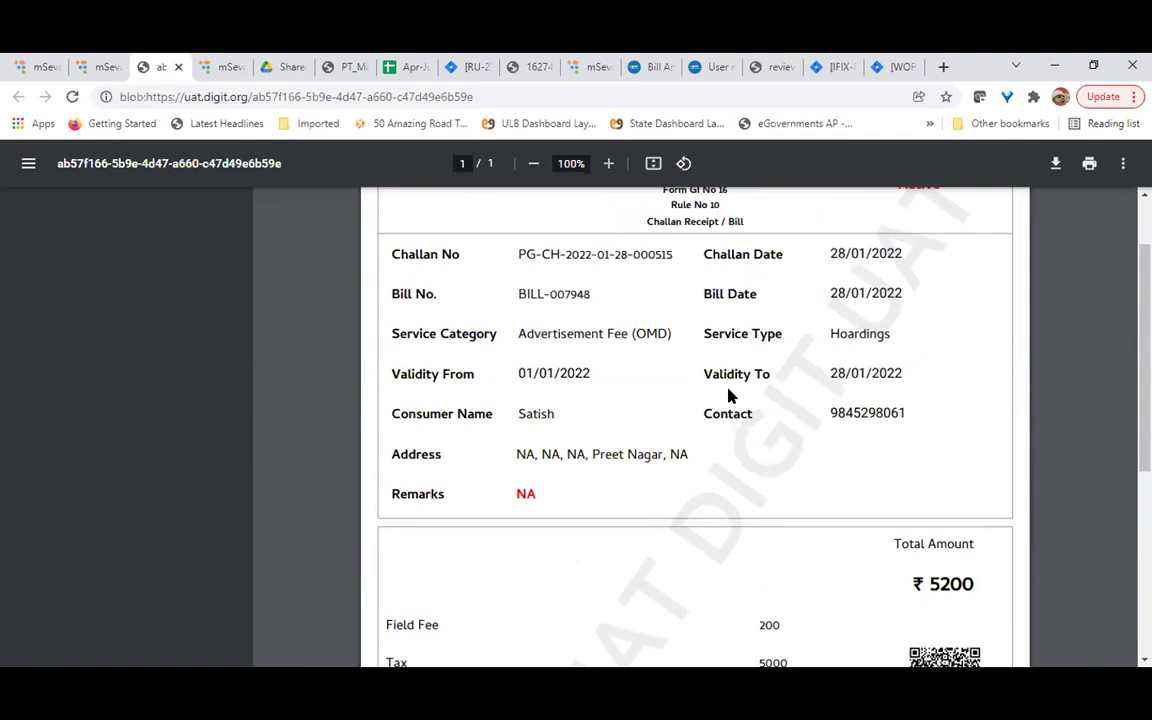
{"action": "scroll", "coordinate": [728, 395], "scroll_direction": "down", "scroll_amount": 2}
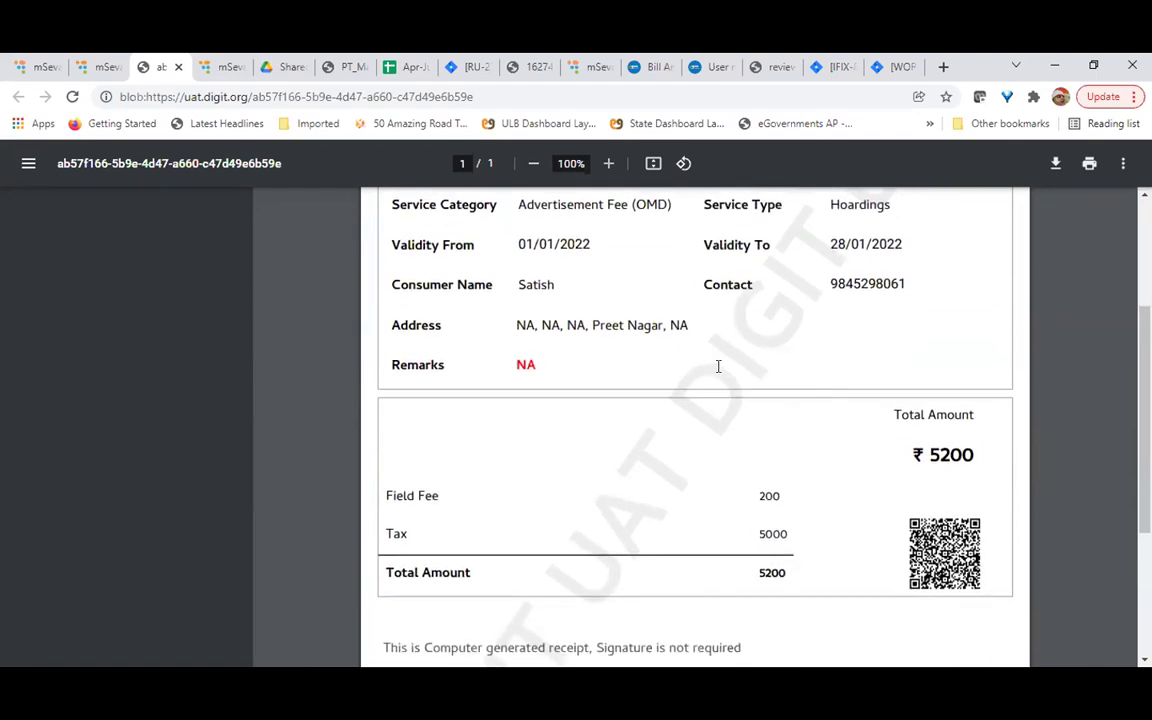
{"action": "scroll", "coordinate": [718, 366], "scroll_direction": "down", "scroll_amount": 1}
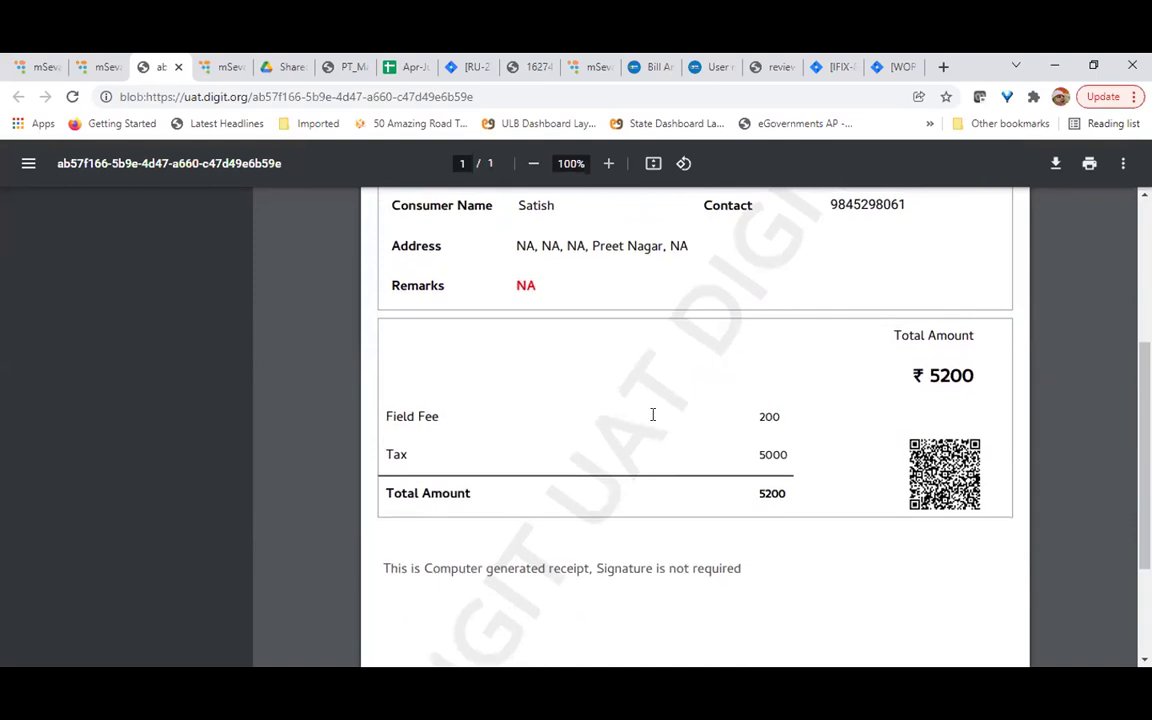
{"action": "scroll", "coordinate": [652, 414], "scroll_direction": "down", "scroll_amount": 2}
{"action": "scroll", "coordinate": [652, 414], "scroll_direction": "up", "scroll_amount": 5}
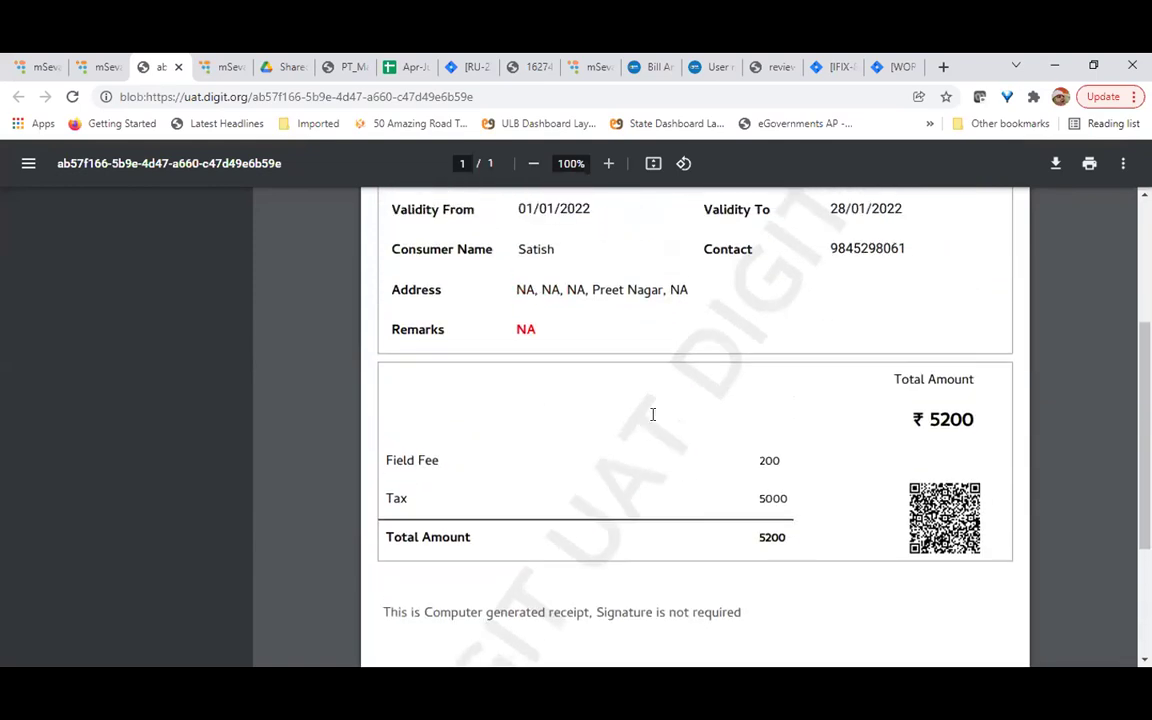
{"action": "scroll", "coordinate": [652, 414], "scroll_direction": "up", "scroll_amount": 1}
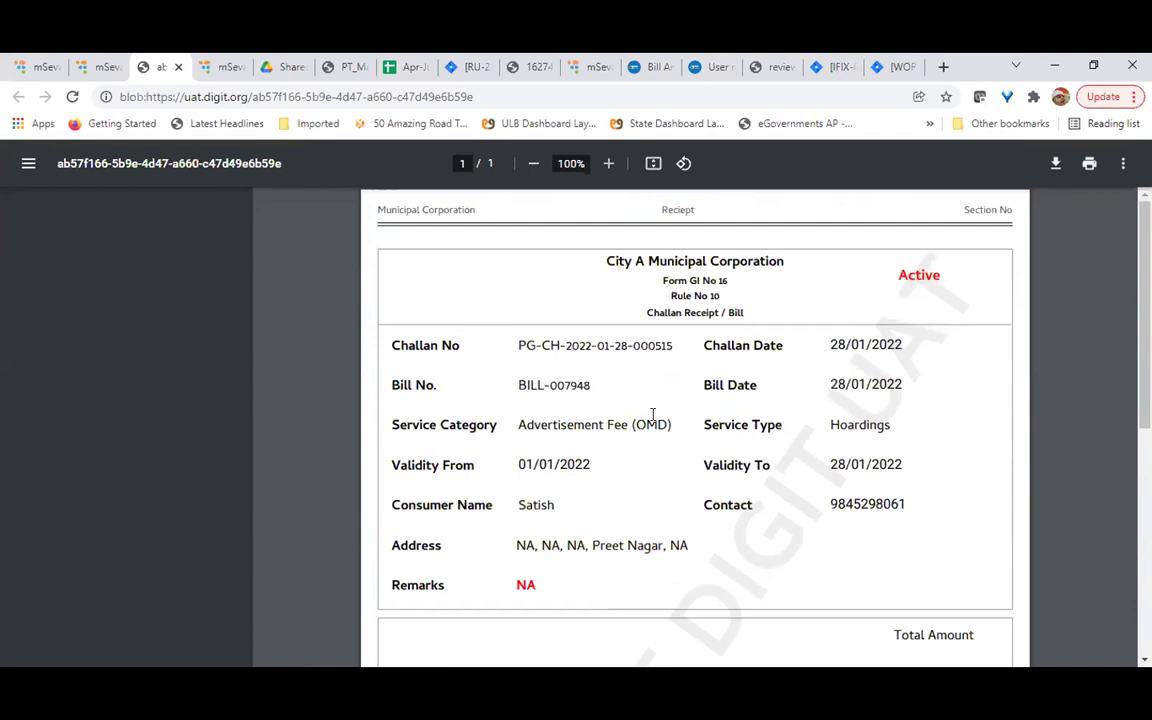
{"action": "scroll", "coordinate": [652, 414], "scroll_direction": "down", "scroll_amount": 2}
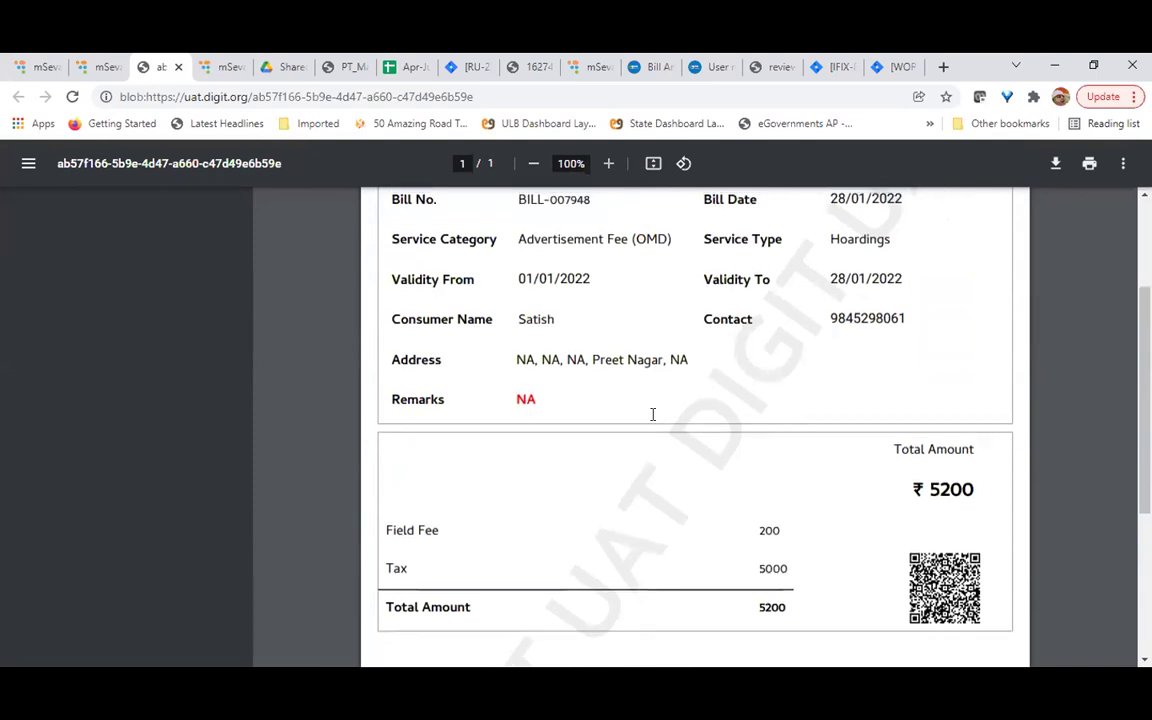
{"action": "scroll", "coordinate": [652, 414], "scroll_direction": "up", "scroll_amount": 1}
{"action": "scroll", "coordinate": [652, 414], "scroll_direction": "down", "scroll_amount": 4}
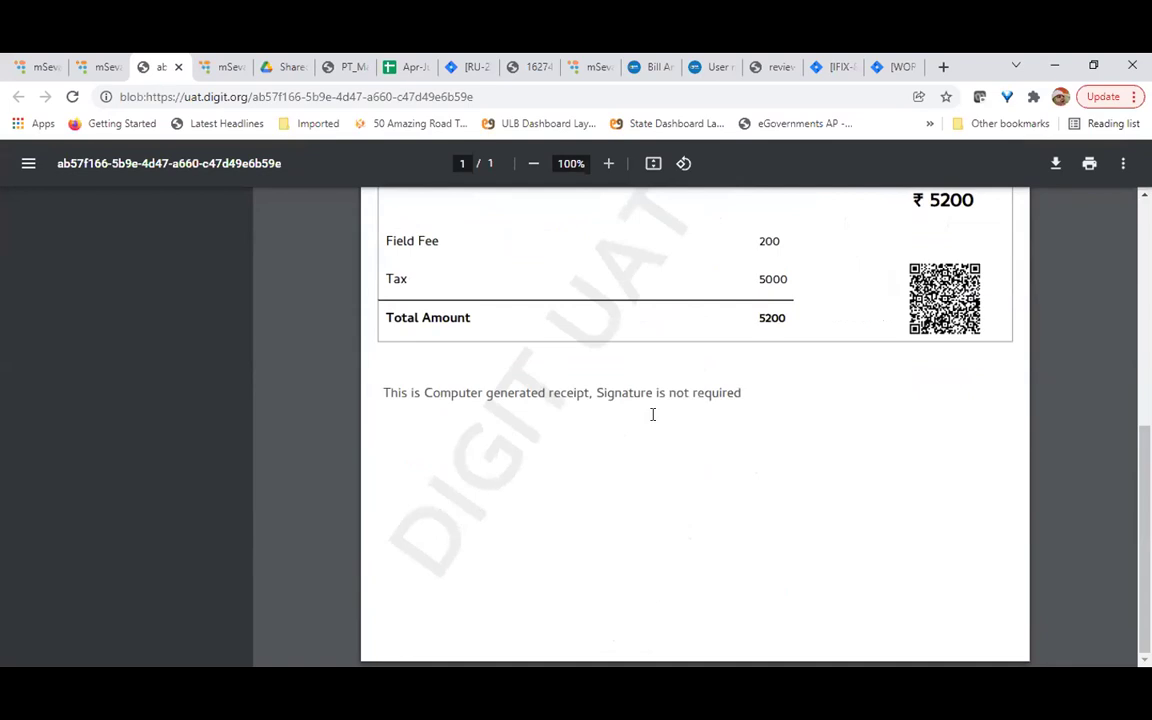
{"action": "scroll", "coordinate": [652, 414], "scroll_direction": "up", "scroll_amount": 1}
{"action": "scroll", "coordinate": [652, 414], "scroll_direction": "up", "scroll_amount": 3}
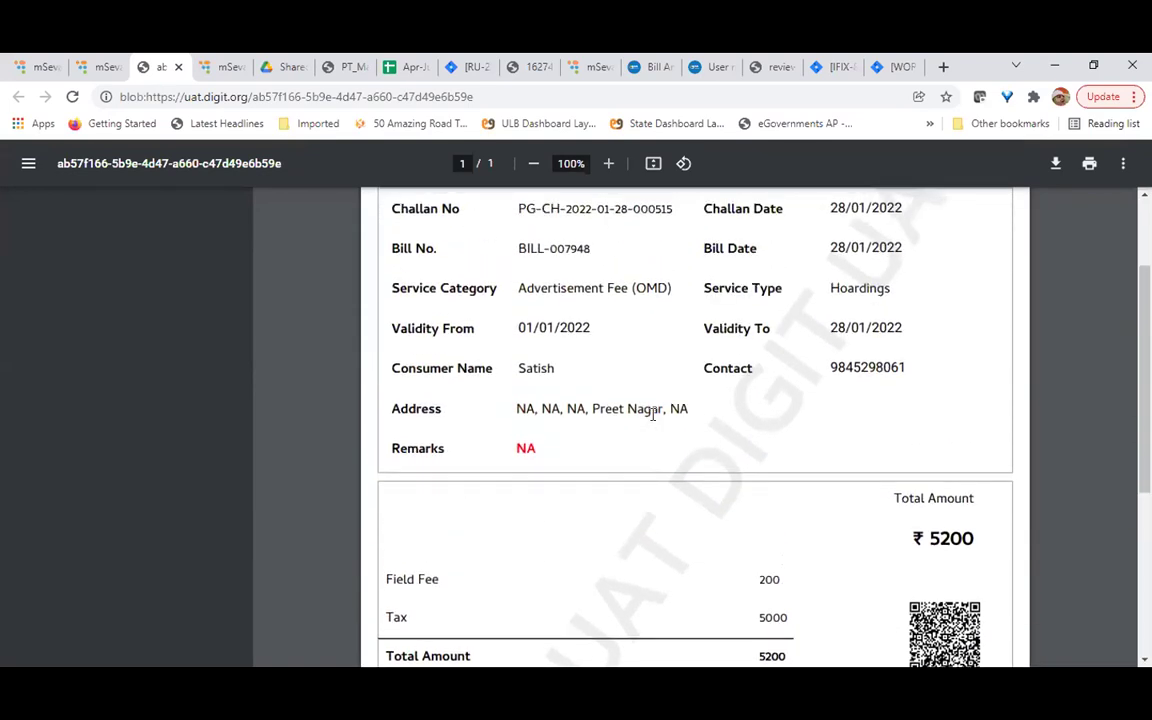
{"action": "scroll", "coordinate": [652, 414], "scroll_direction": "up", "scroll_amount": 1}
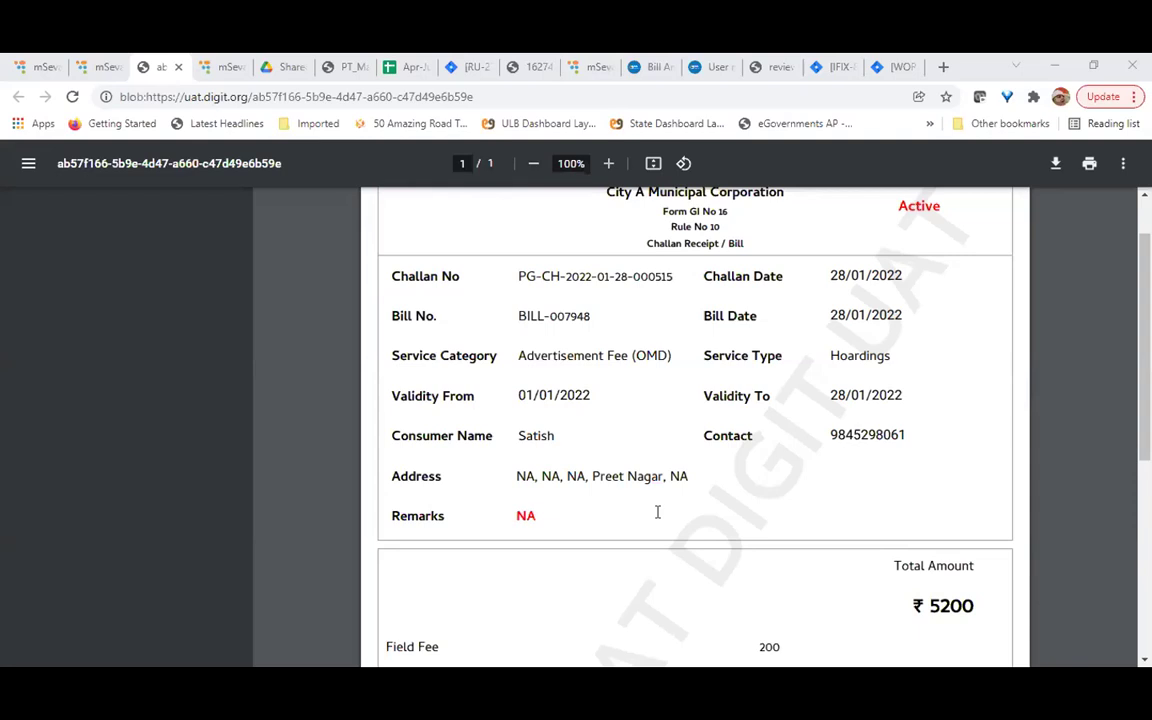
{"action": "double_click", "coordinate": [659, 512]}
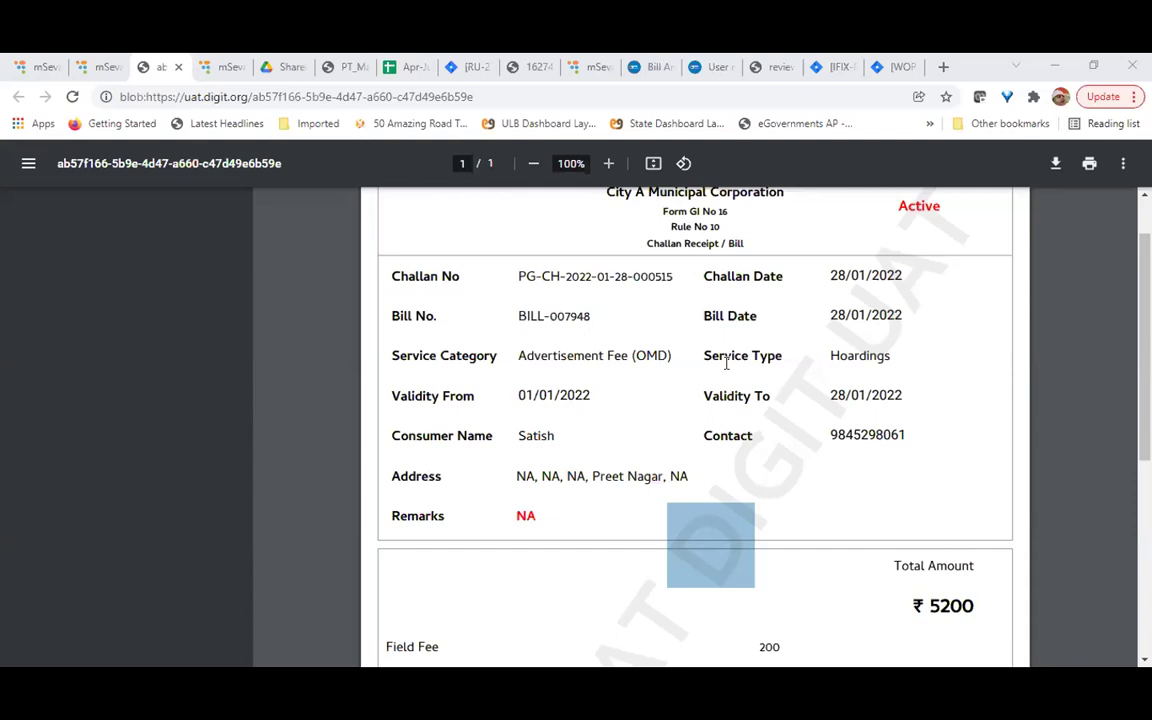
{"action": "scroll", "coordinate": [452, 372], "scroll_direction": "down", "scroll_amount": 1}
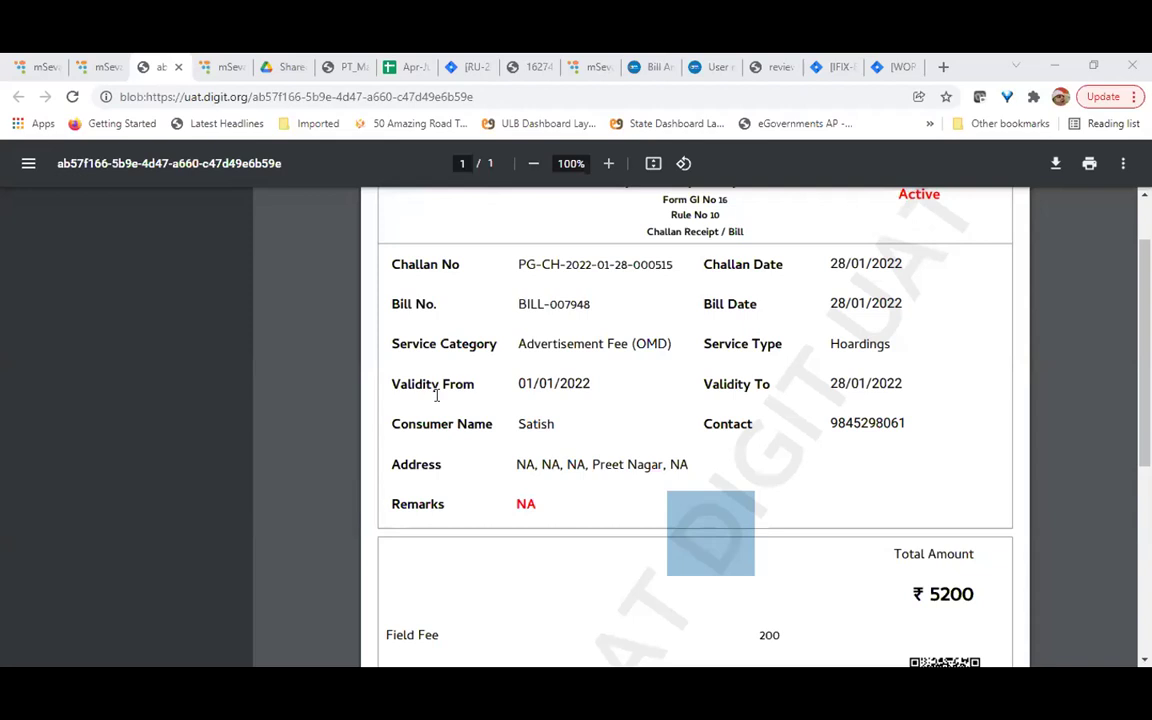
{"action": "left_click", "coordinate": [110, 68]}
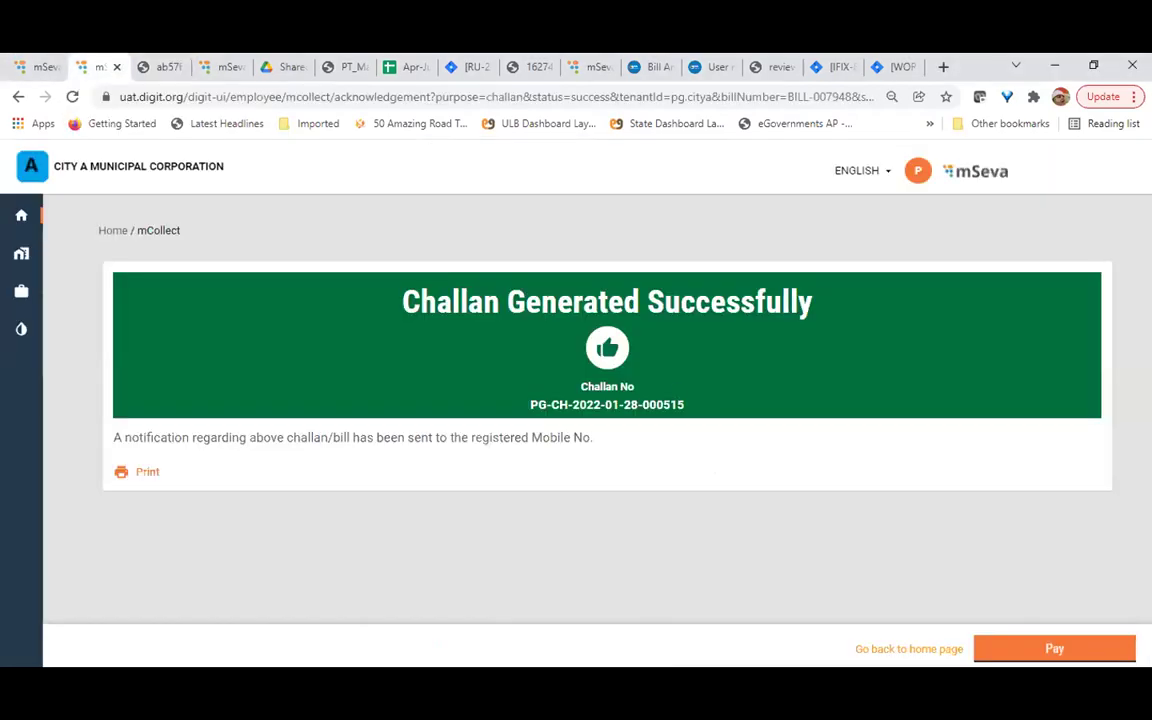
{"action": "triple_click", "coordinate": [597, 404]}
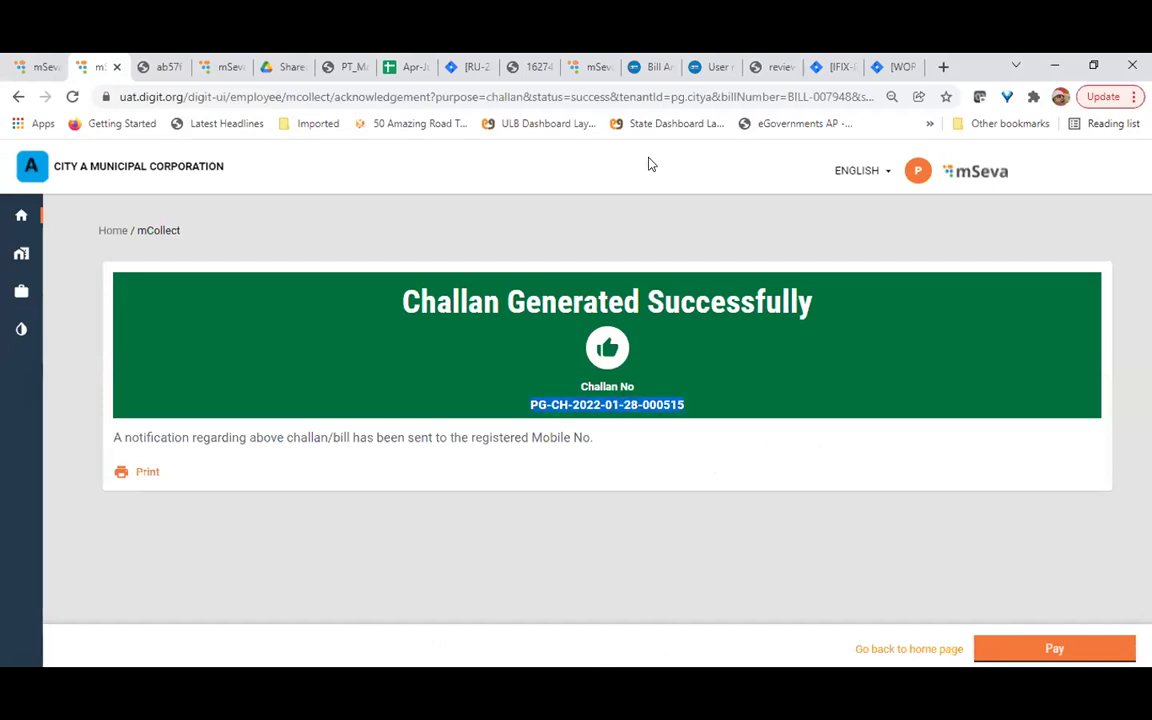
{"action": "key", "text": "alt+Tab"}
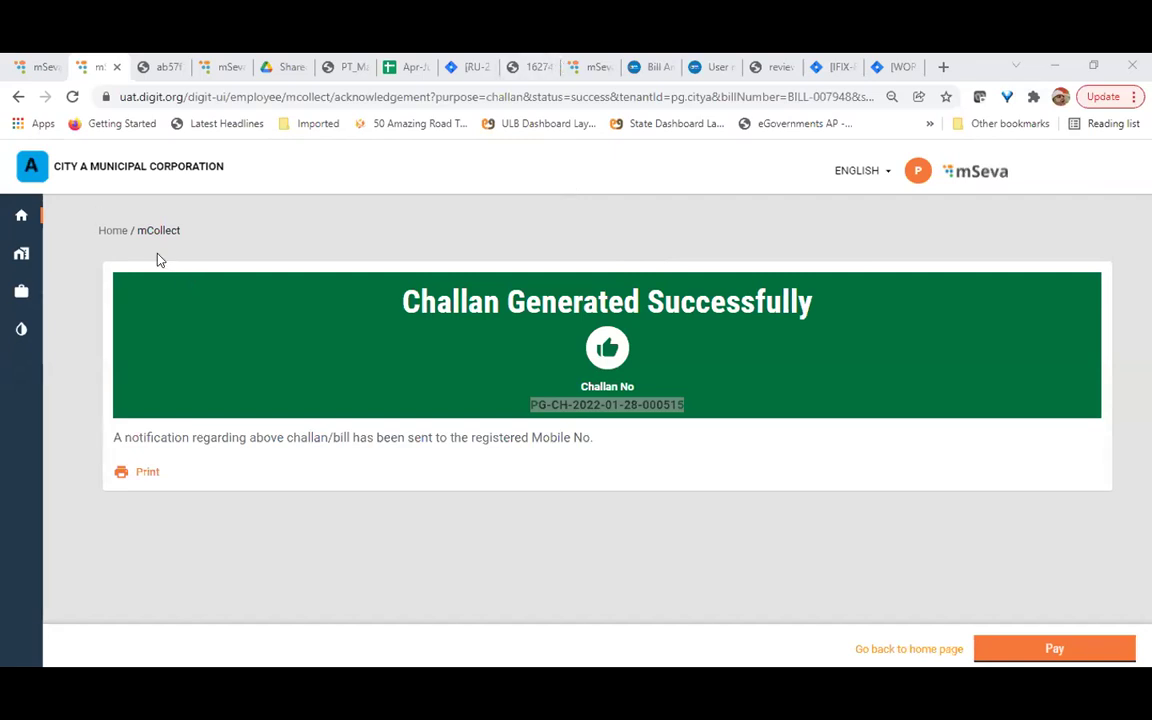
{"action": "left_click", "coordinate": [115, 236]}
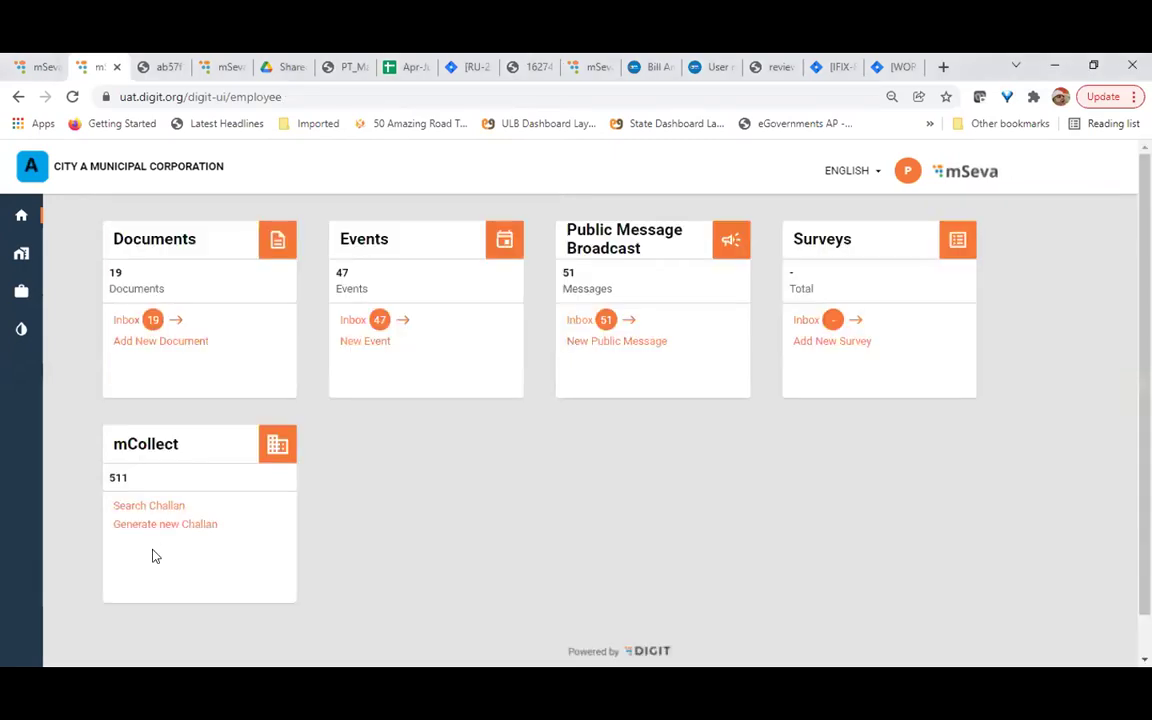
{"action": "left_click", "coordinate": [148, 526]}
{"action": "scroll", "coordinate": [147, 519], "scroll_direction": "down", "scroll_amount": 4}
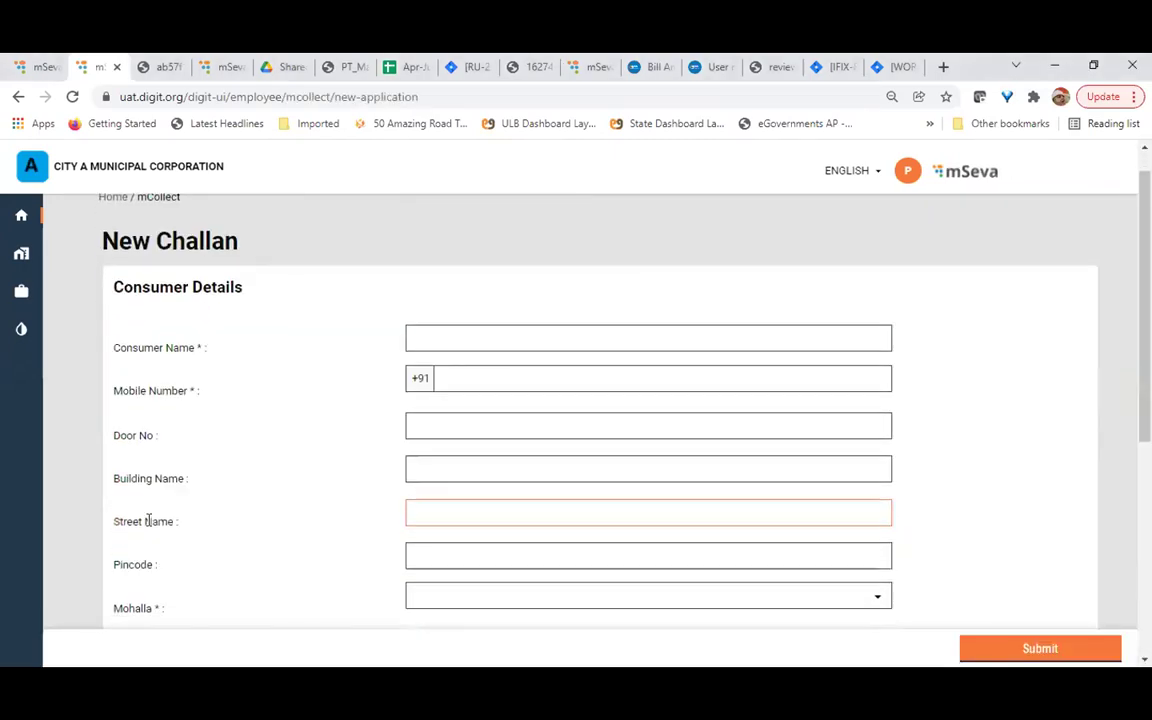
{"action": "scroll", "coordinate": [613, 547], "scroll_direction": "down", "scroll_amount": 1}
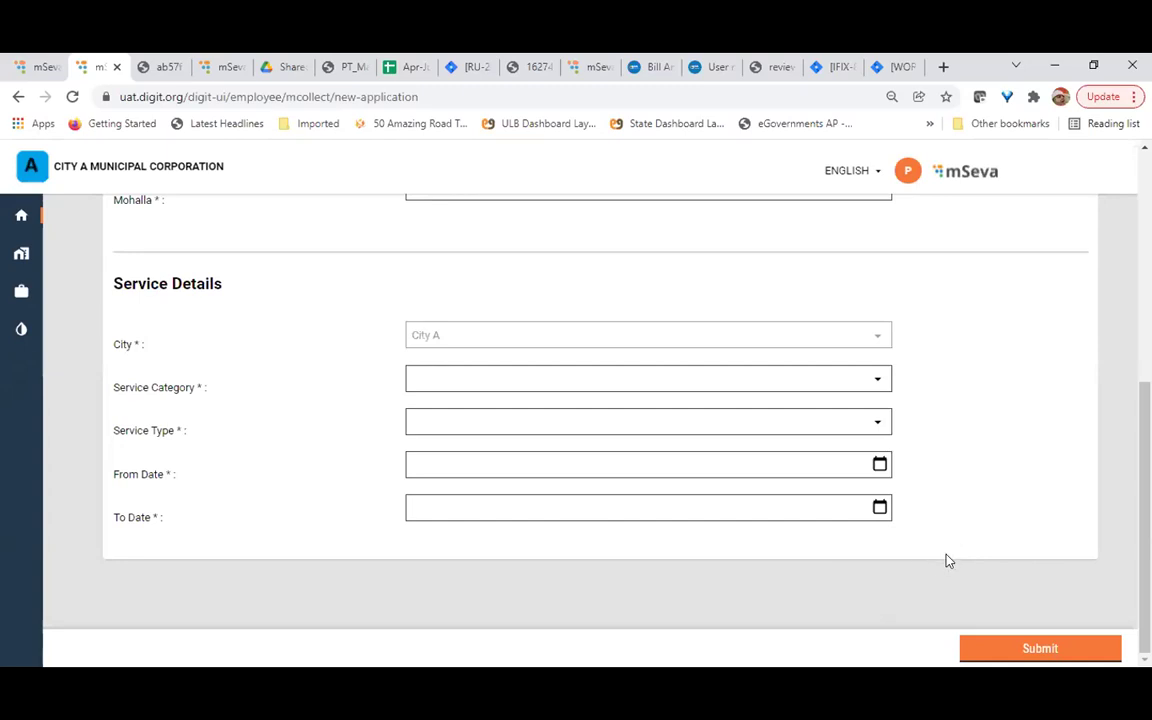
{"action": "scroll", "coordinate": [948, 561], "scroll_direction": "up", "scroll_amount": 3}
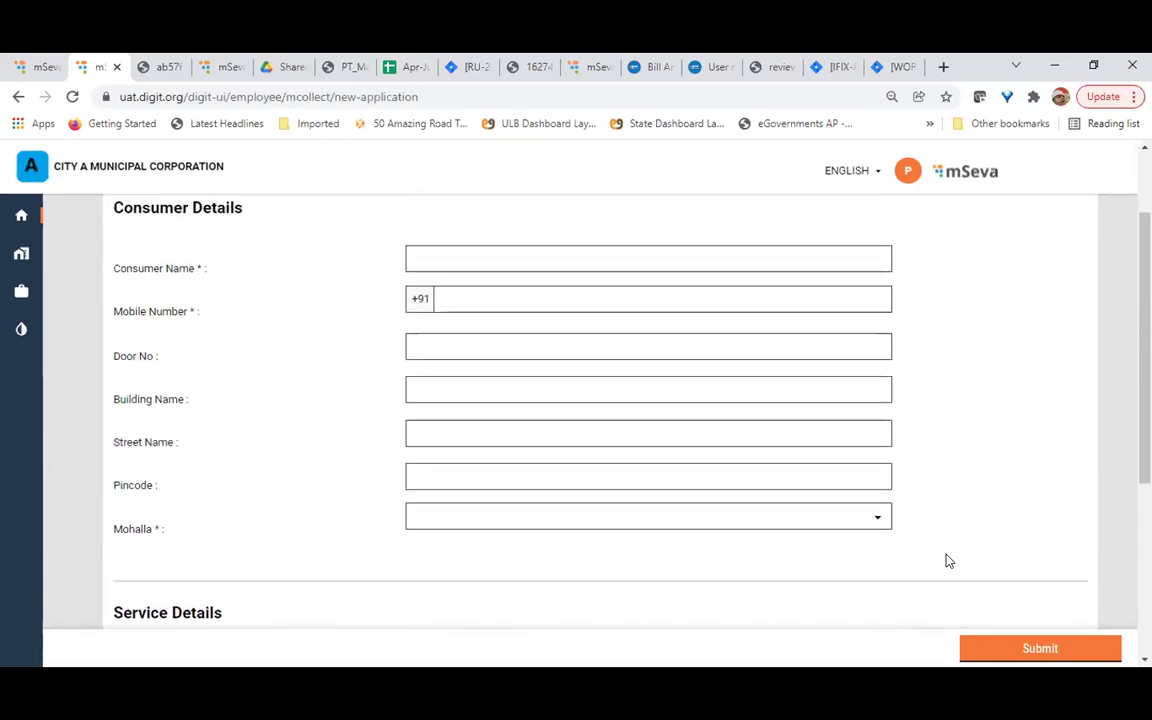
{"action": "scroll", "coordinate": [948, 561], "scroll_direction": "up", "scroll_amount": 2}
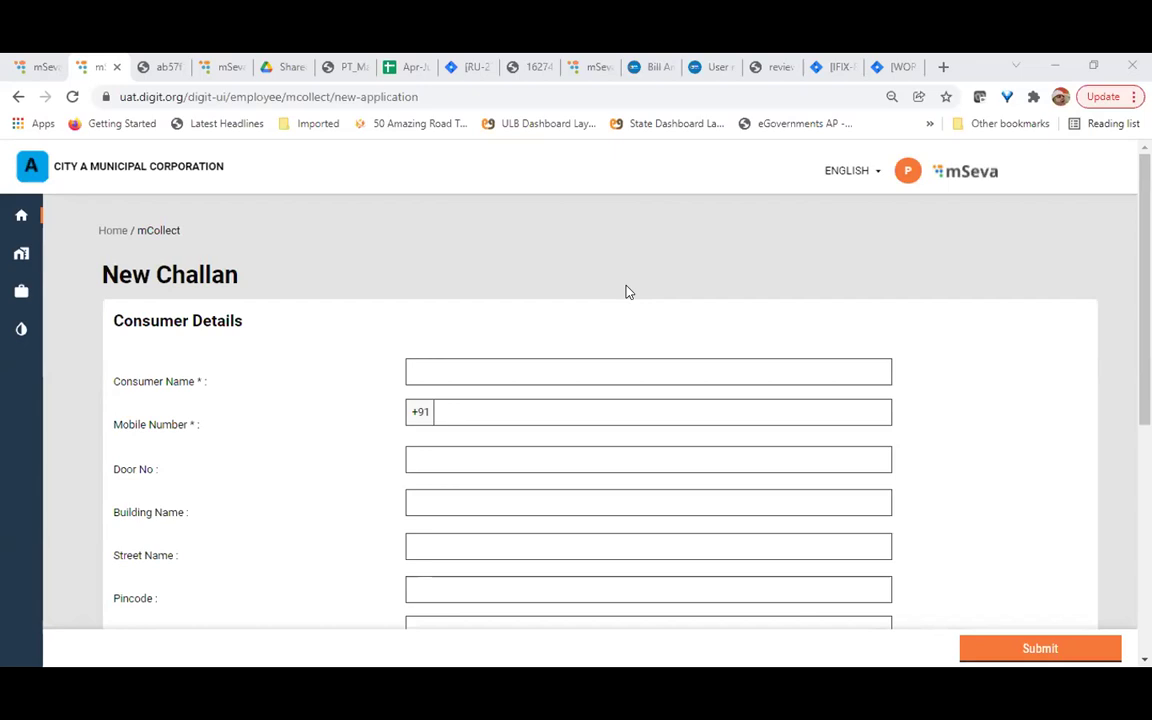
{"action": "left_click", "coordinate": [496, 404]}
{"action": "scroll", "coordinate": [496, 404], "scroll_direction": "down", "scroll_amount": 2}
{"action": "scroll", "coordinate": [496, 403], "scroll_direction": "up", "scroll_amount": 1}
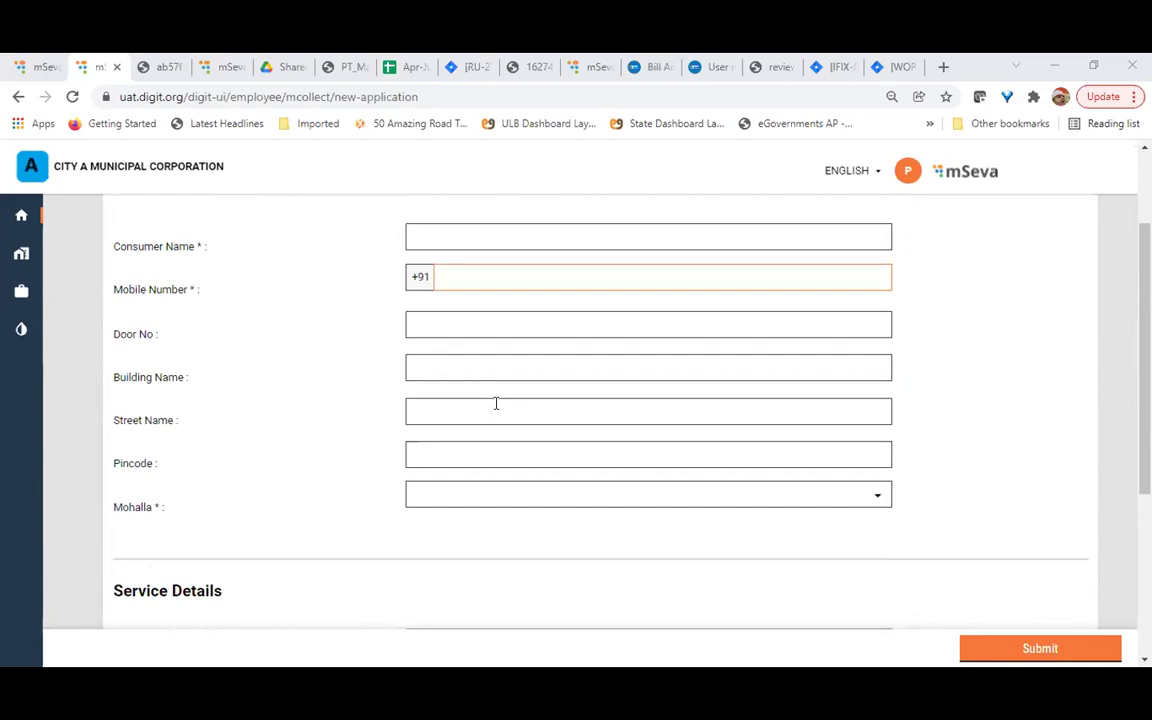
{"action": "scroll", "coordinate": [496, 404], "scroll_direction": "up", "scroll_amount": 2}
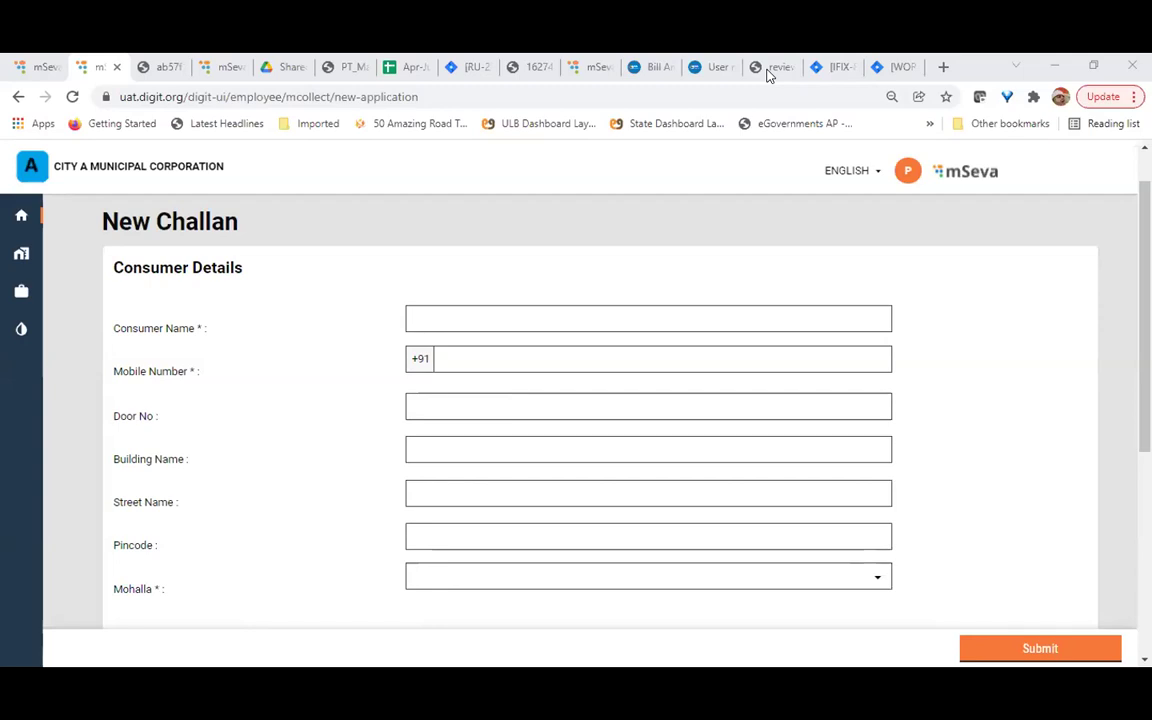
{"action": "scroll", "coordinate": [990, 419], "scroll_direction": "down", "scroll_amount": 1}
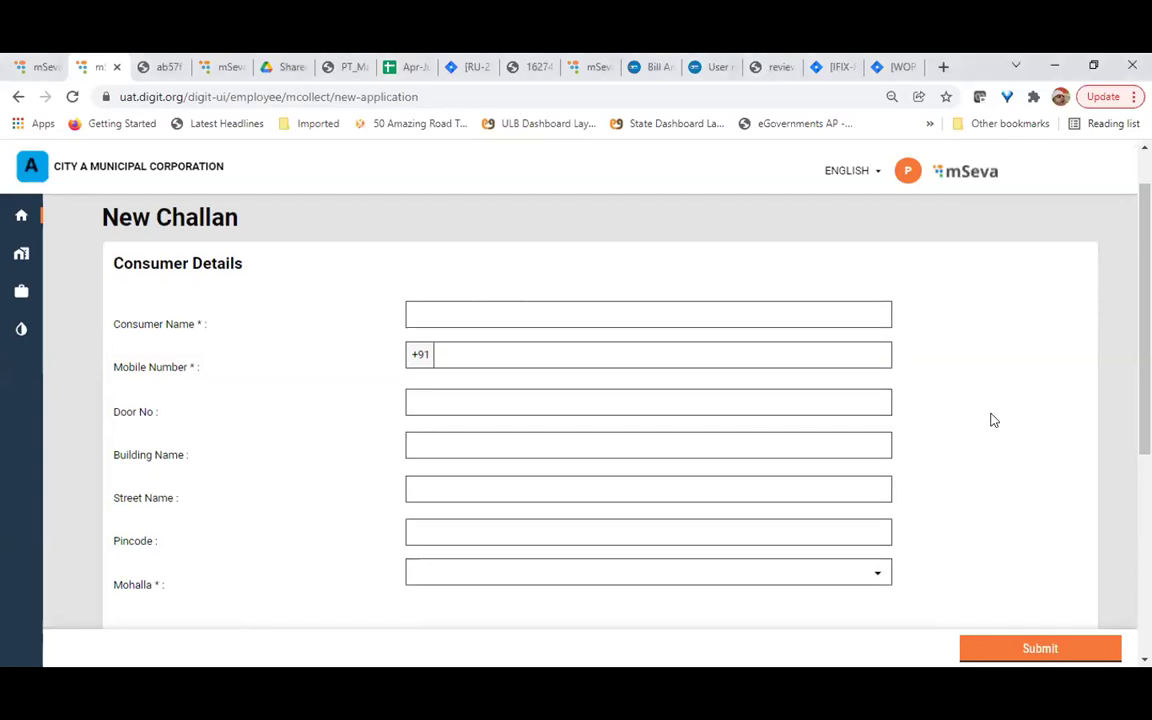
{"action": "scroll", "coordinate": [990, 419], "scroll_direction": "down", "scroll_amount": 3}
{"action": "scroll", "coordinate": [990, 419], "scroll_direction": "up", "scroll_amount": 3}
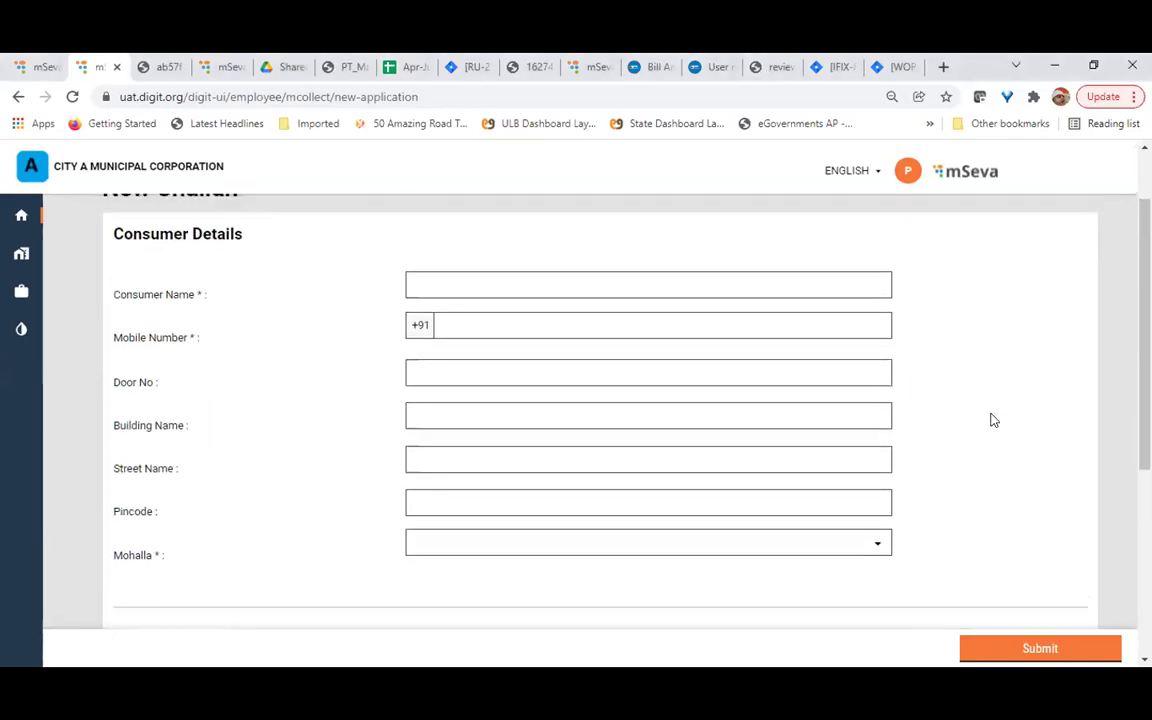
{"action": "scroll", "coordinate": [990, 419], "scroll_direction": "up", "scroll_amount": 1}
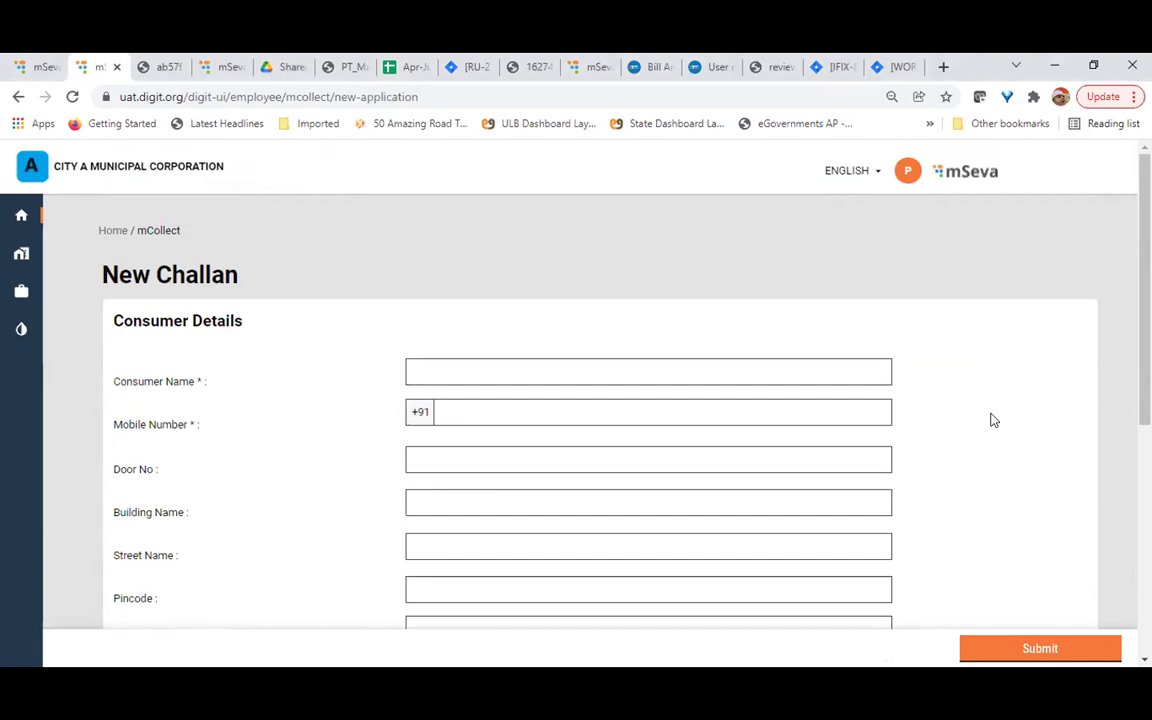
{"action": "left_click", "coordinate": [113, 231]}
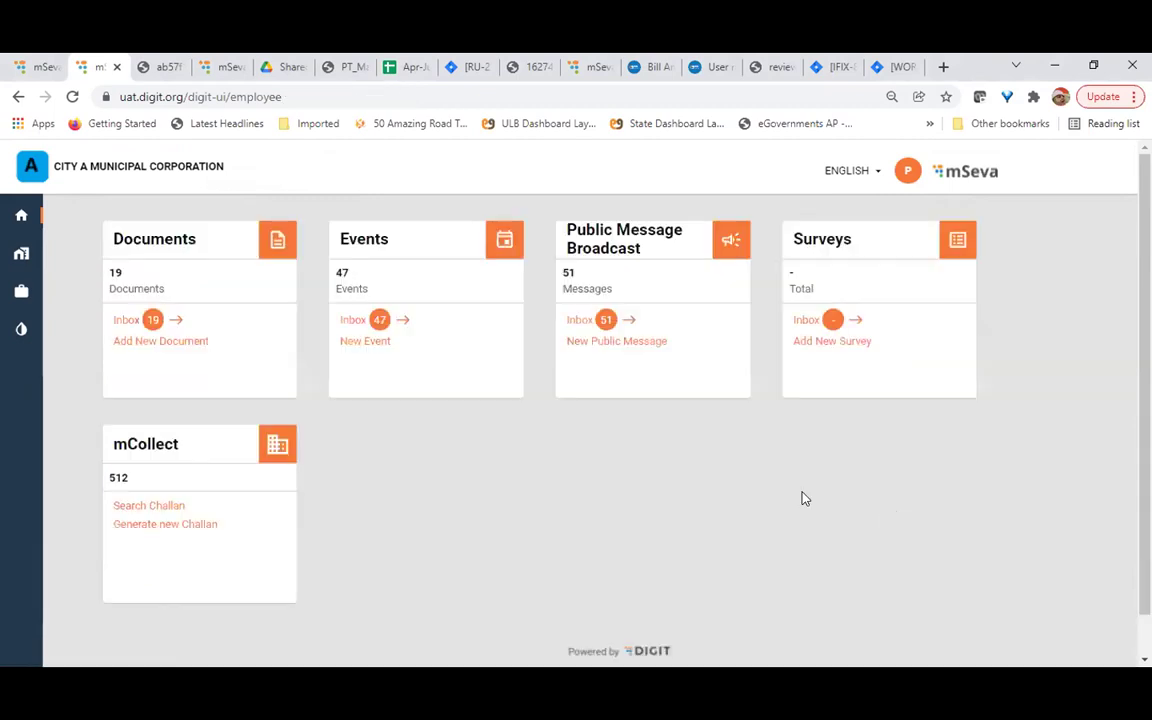
Open the mCollect challan inbox and check challan 000514's zero total and Paid status
{"action": "left_click", "coordinate": [180, 506]}
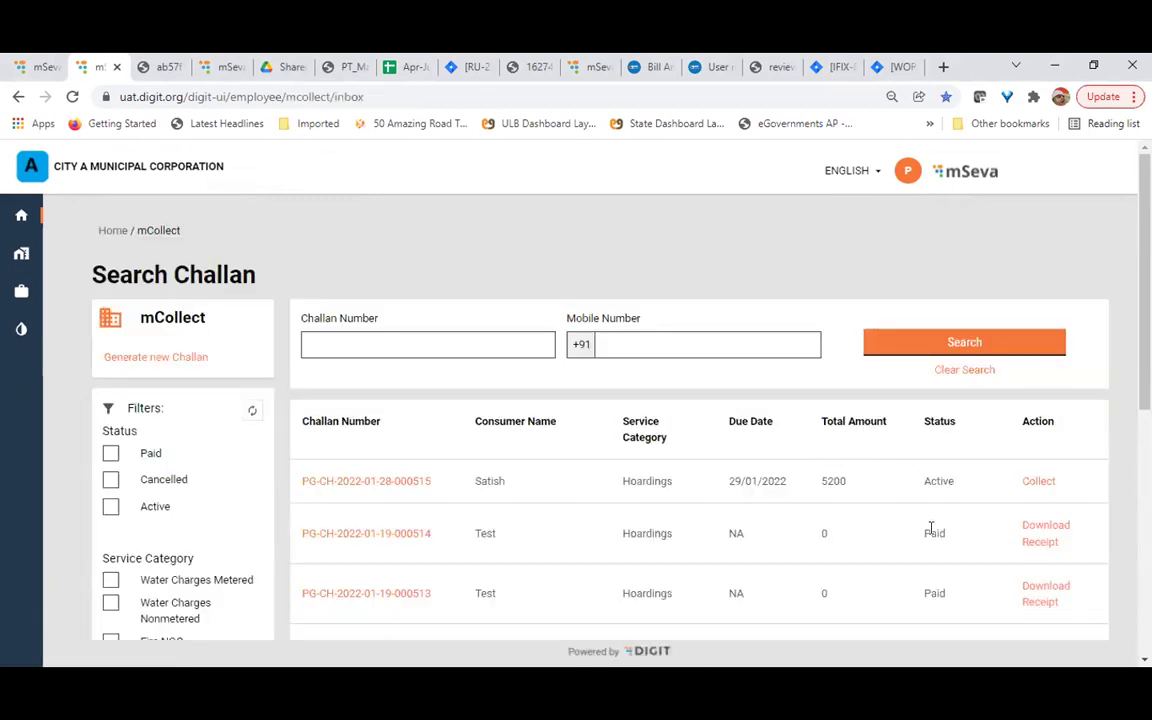
{"action": "left_click_drag", "start_coordinate": [821, 533], "coordinate": [841, 538]}
{"action": "left_click", "coordinate": [852, 549]}
{"action": "double_click", "coordinate": [933, 534]}
{"action": "left_click", "coordinate": [869, 561]}
Scroll through the inbox table reviewing challan statuses, including 000514 marked Paid
{"action": "scroll", "coordinate": [869, 561], "scroll_direction": "down", "scroll_amount": 3}
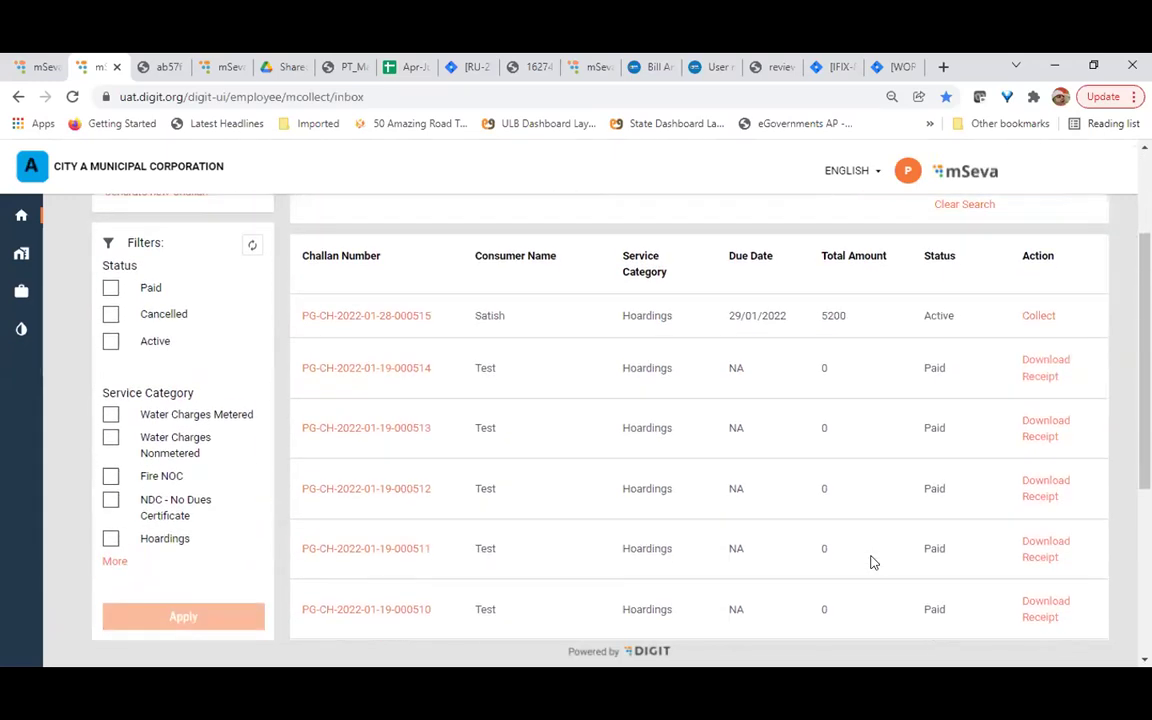
{"action": "scroll", "coordinate": [870, 562], "scroll_direction": "up", "scroll_amount": 1}
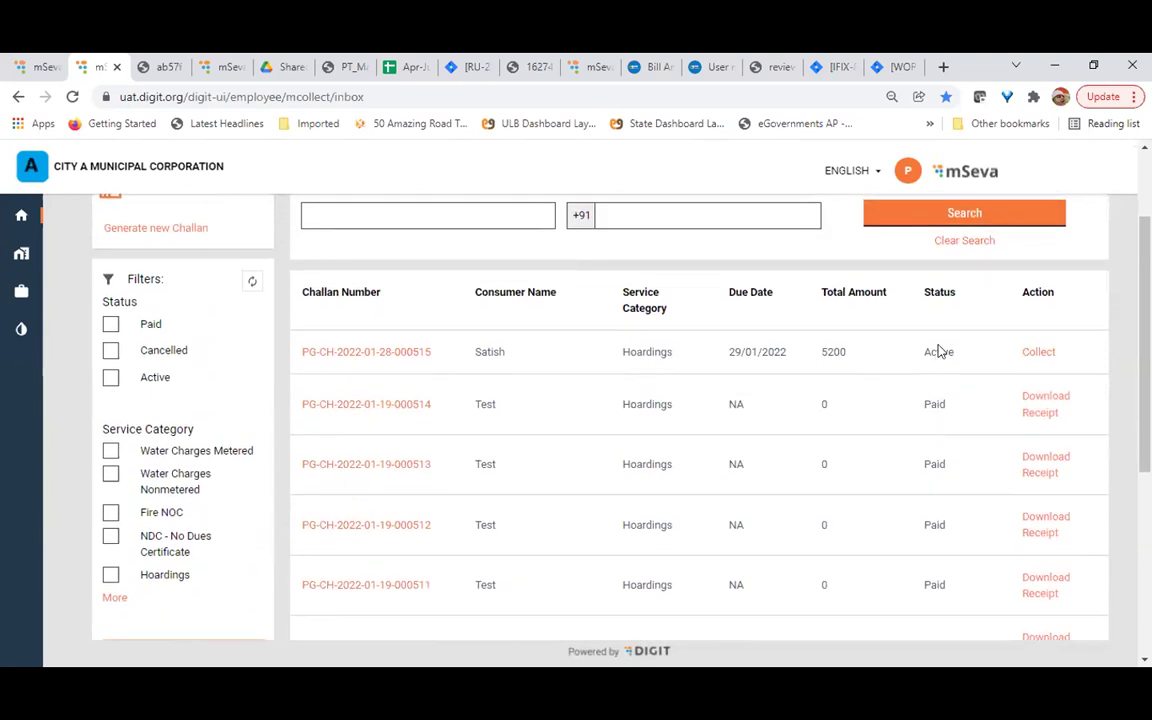
{"action": "scroll", "coordinate": [938, 350], "scroll_direction": "up", "scroll_amount": 3}
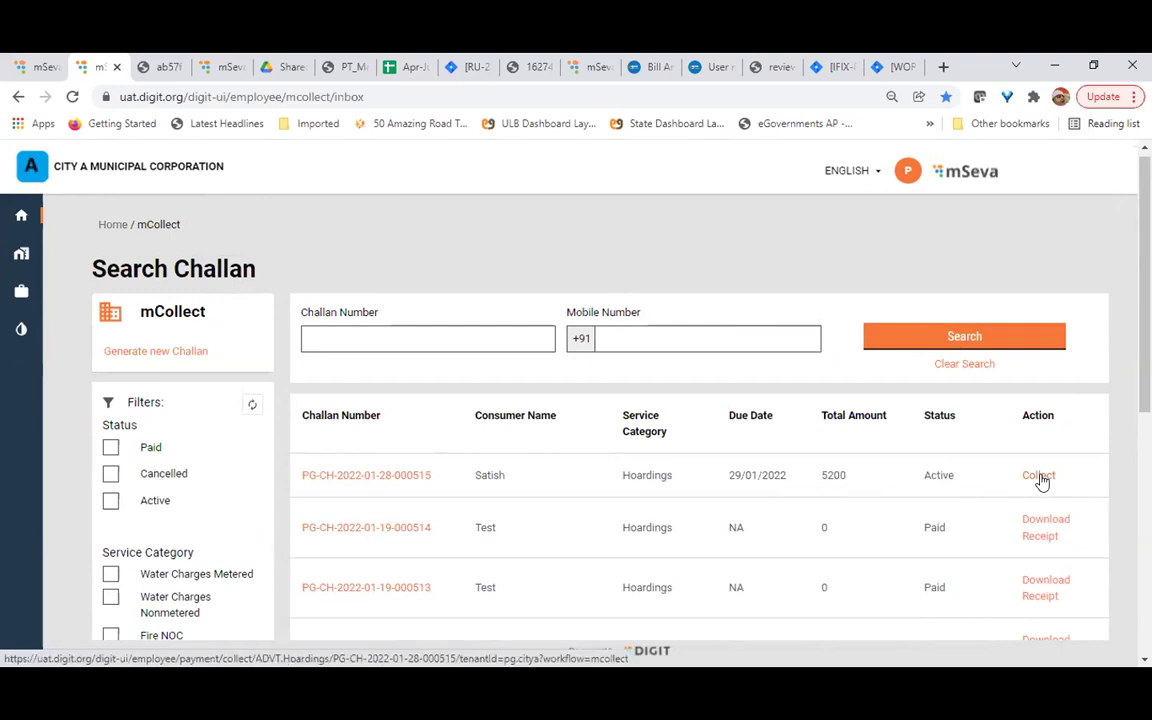
{"action": "scroll", "coordinate": [1041, 481], "scroll_direction": "down", "scroll_amount": 1}
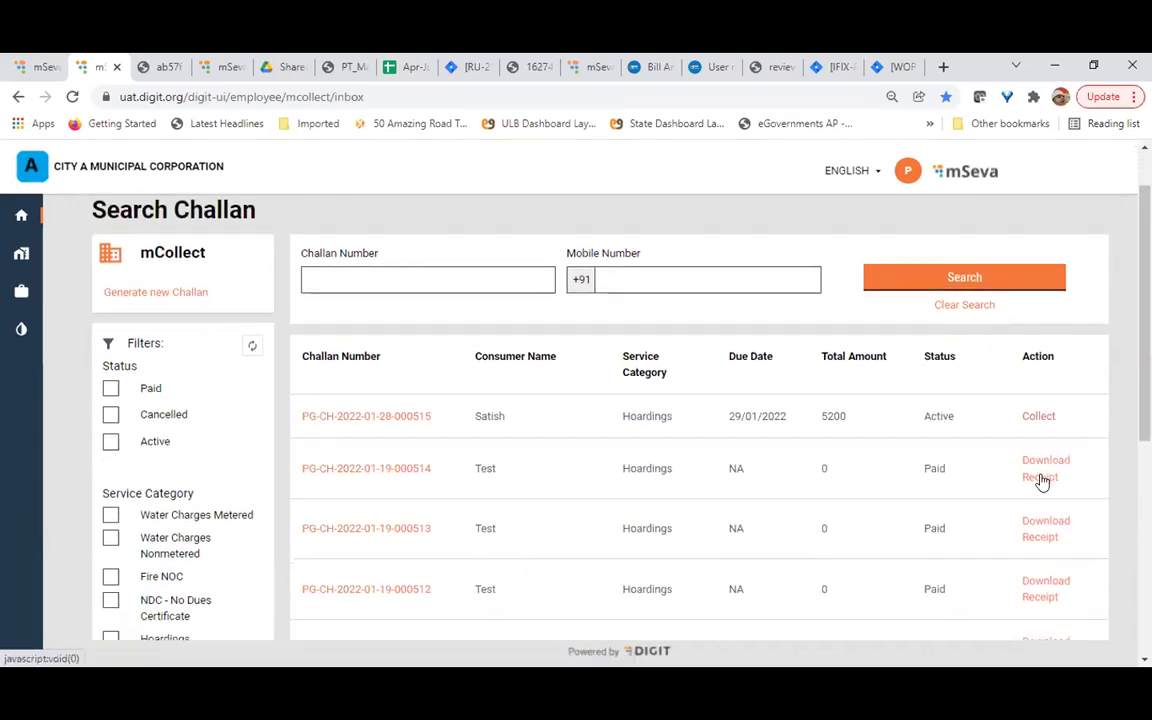
{"action": "scroll", "coordinate": [1041, 481], "scroll_direction": "down", "scroll_amount": 1}
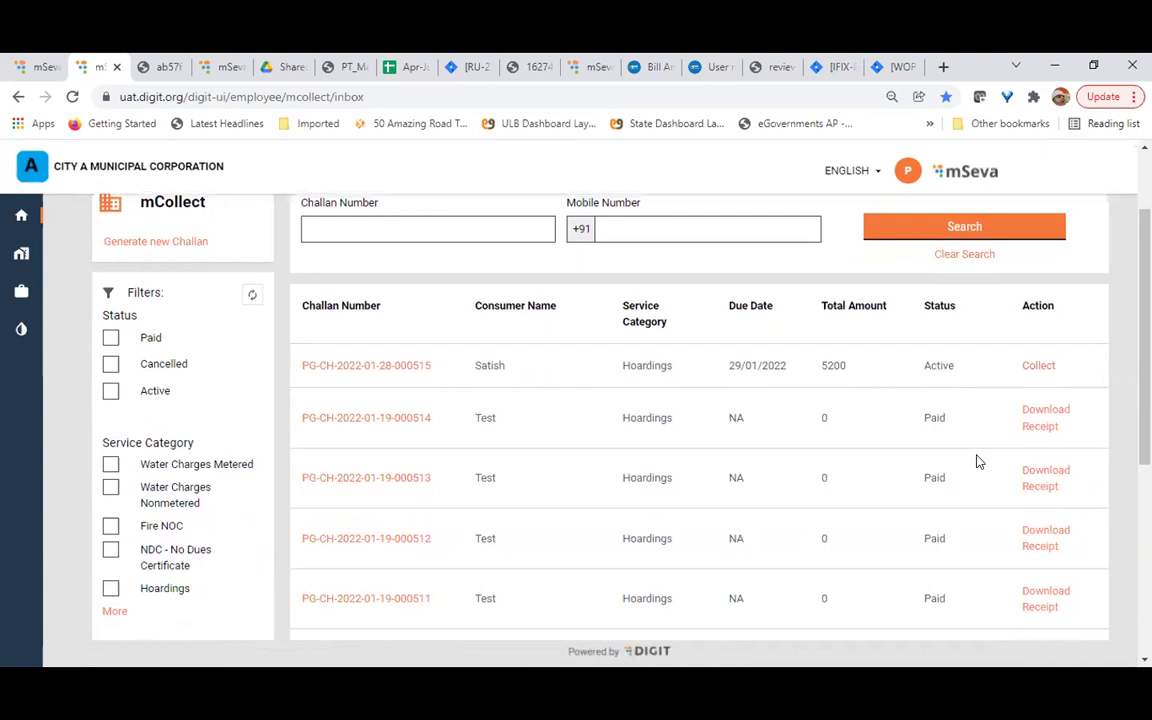
{"action": "scroll", "coordinate": [979, 461], "scroll_direction": "up", "scroll_amount": 1}
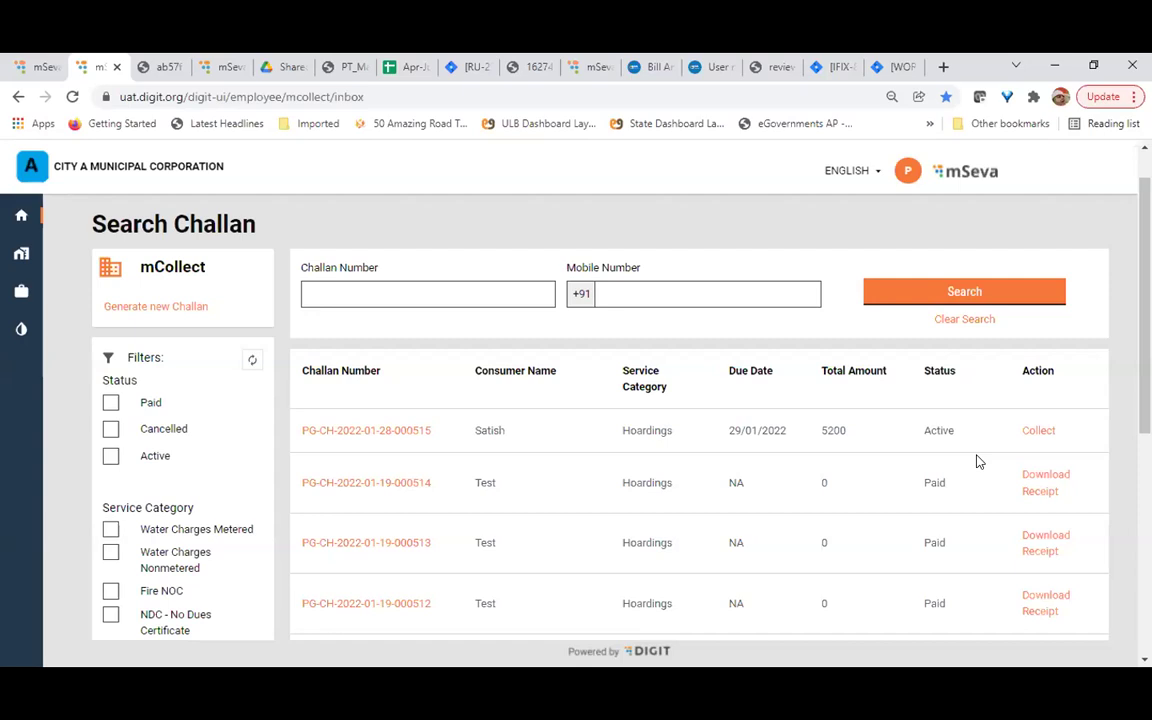
{"action": "scroll", "coordinate": [979, 461], "scroll_direction": "down", "scroll_amount": 1}
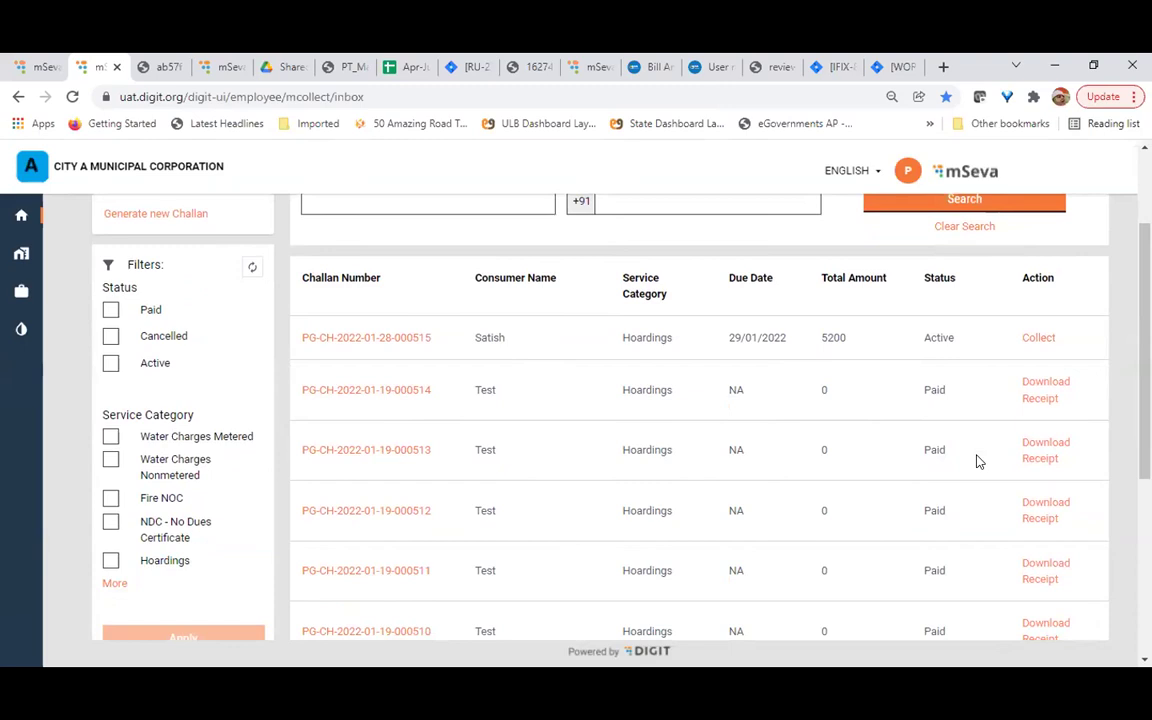
{"action": "double_click", "coordinate": [936, 390]}
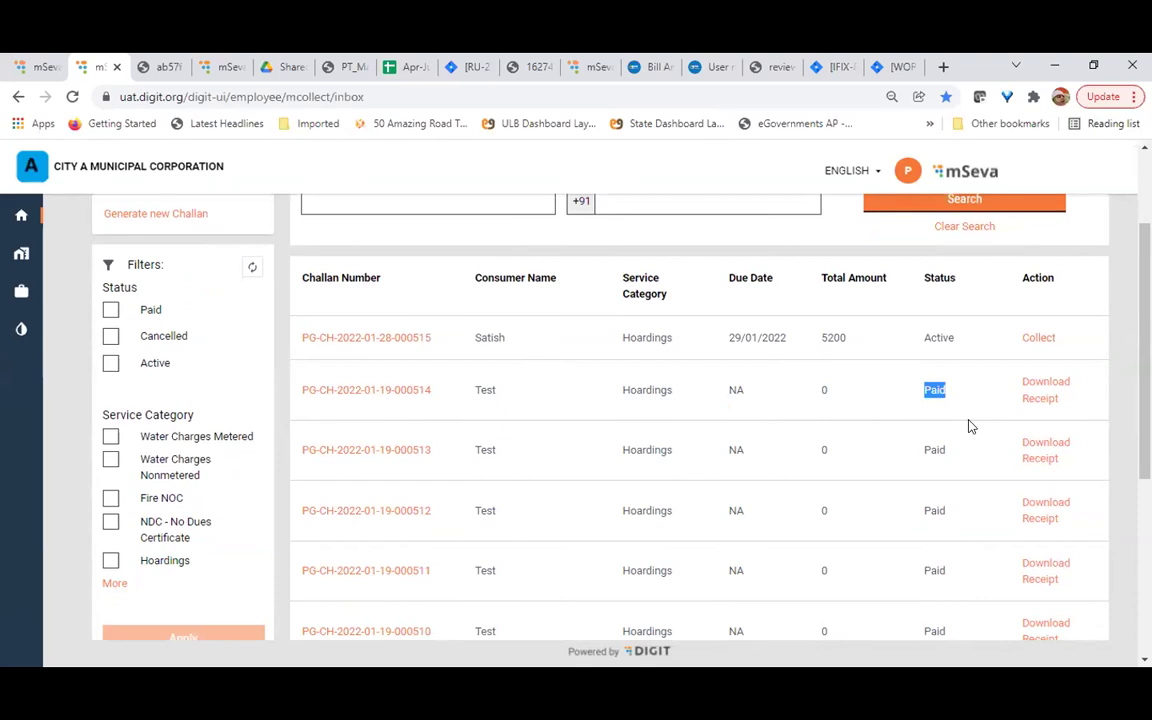
{"action": "scroll", "coordinate": [968, 427], "scroll_direction": "up", "scroll_amount": 1}
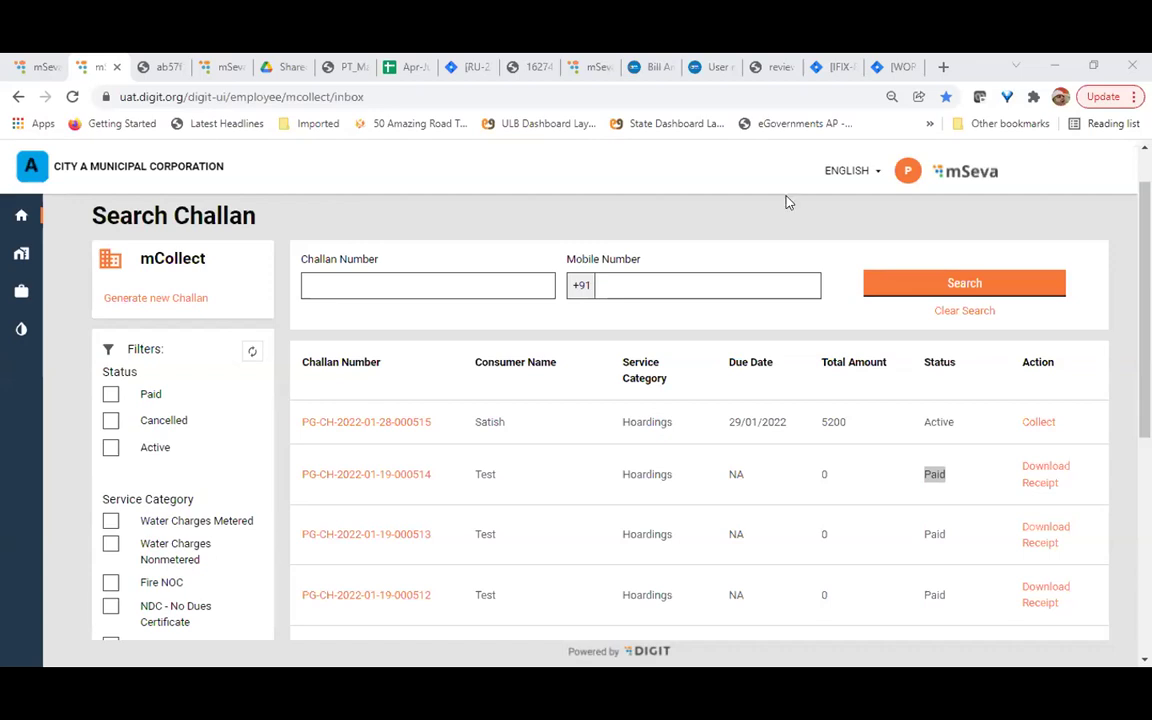
{"action": "scroll", "coordinate": [777, 404], "scroll_direction": "down", "scroll_amount": 3}
{"action": "scroll", "coordinate": [777, 404], "scroll_direction": "down", "scroll_amount": 1}
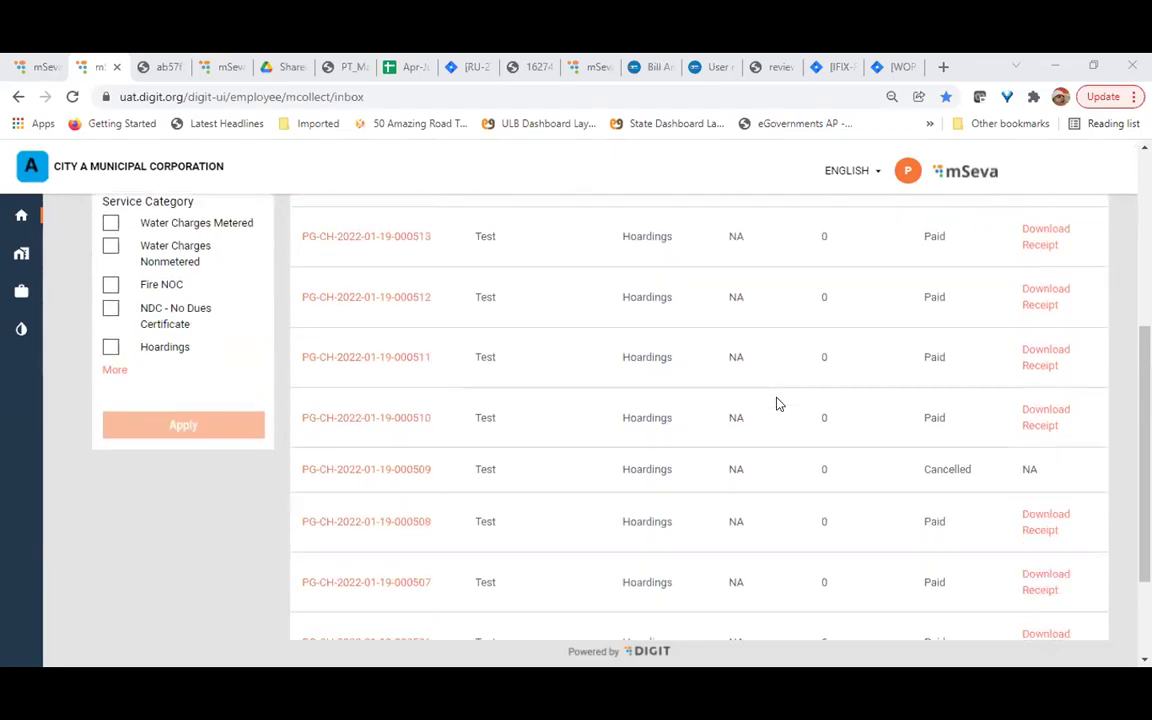
{"action": "scroll", "coordinate": [777, 404], "scroll_direction": "up", "scroll_amount": 5}
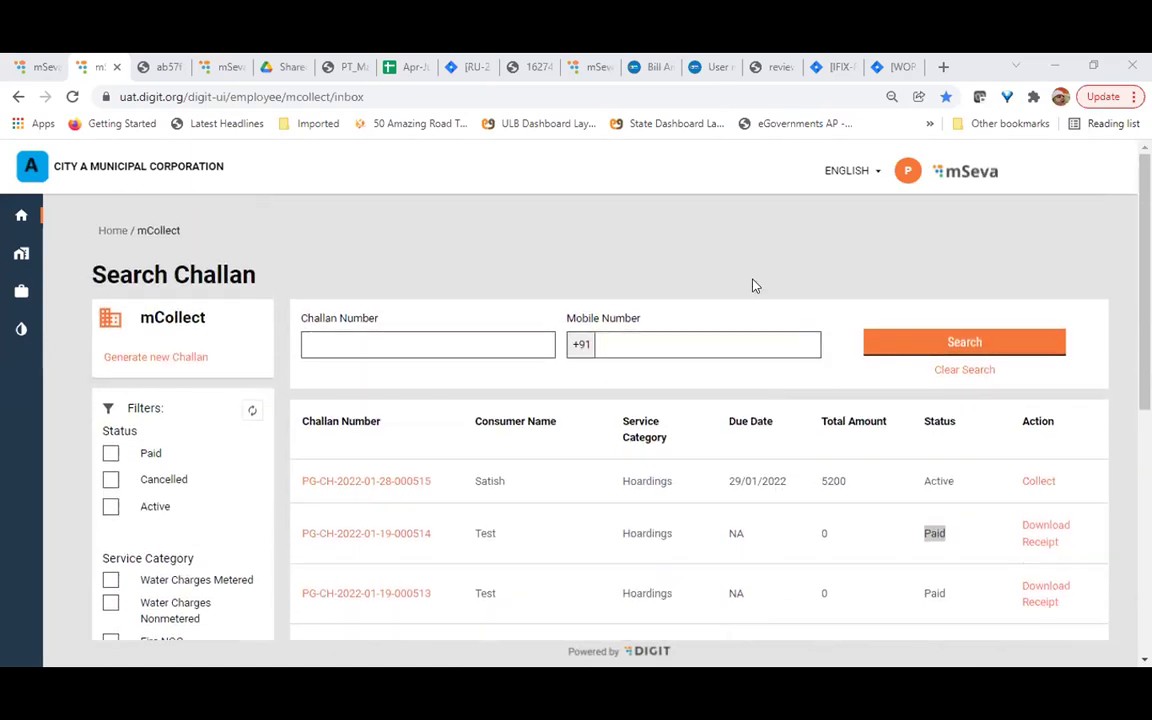
{"action": "scroll", "coordinate": [753, 285], "scroll_direction": "down", "scroll_amount": 2}
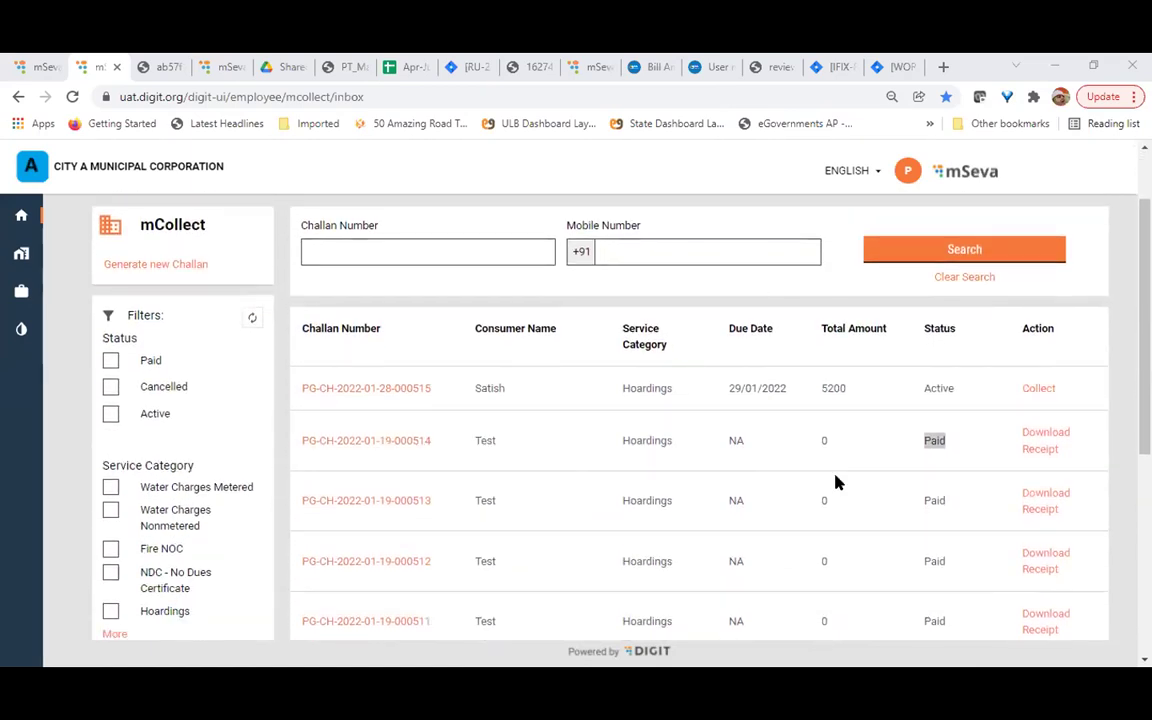
{"action": "left_click", "coordinate": [871, 428]}
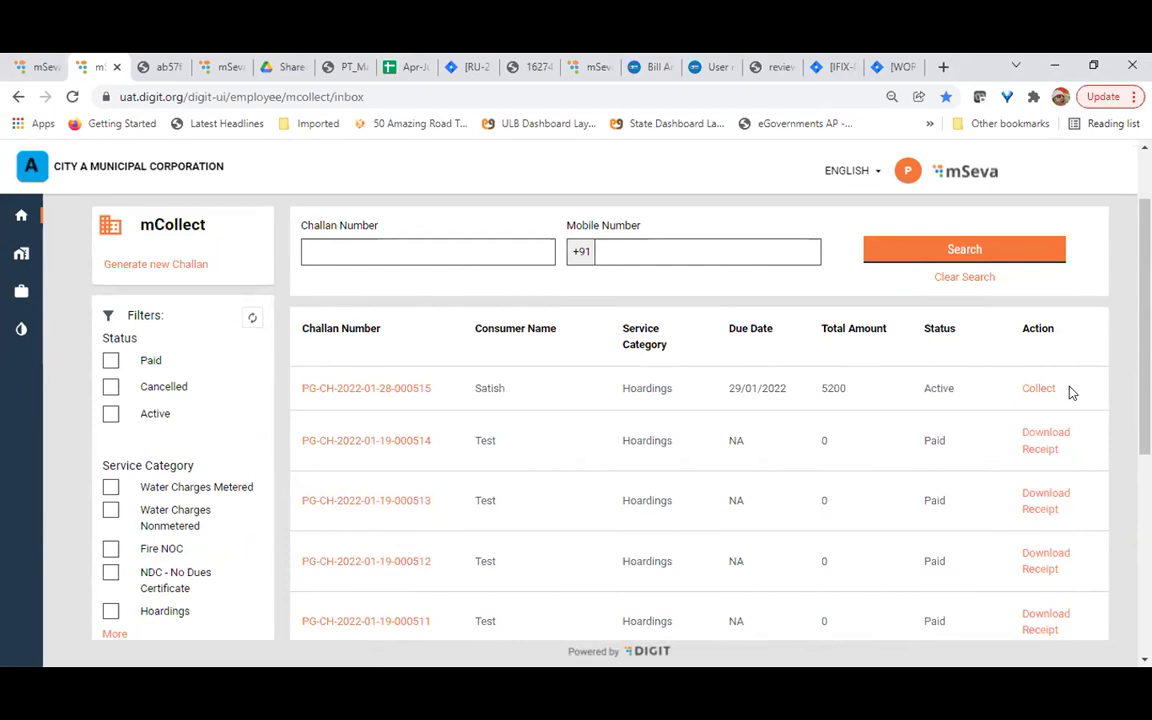
{"action": "scroll", "coordinate": [1066, 393], "scroll_direction": "down", "scroll_amount": 2}
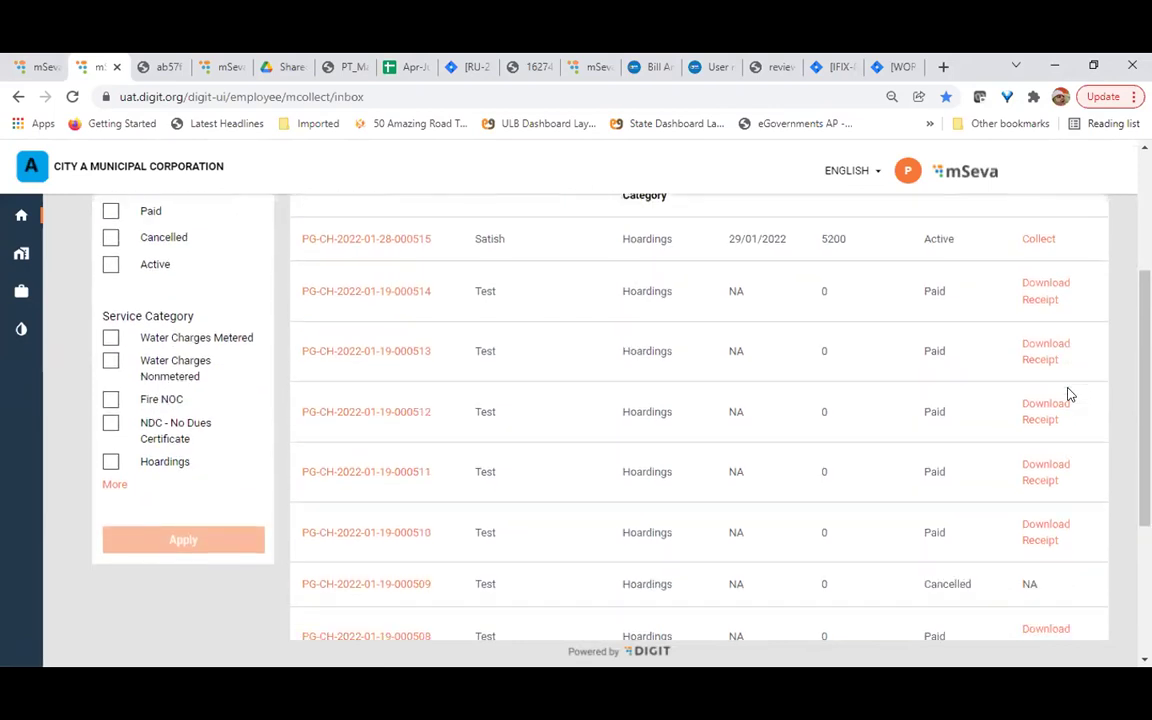
{"action": "scroll", "coordinate": [1066, 393], "scroll_direction": "down", "scroll_amount": 1}
{"action": "scroll", "coordinate": [1068, 393], "scroll_direction": "up", "scroll_amount": 3}
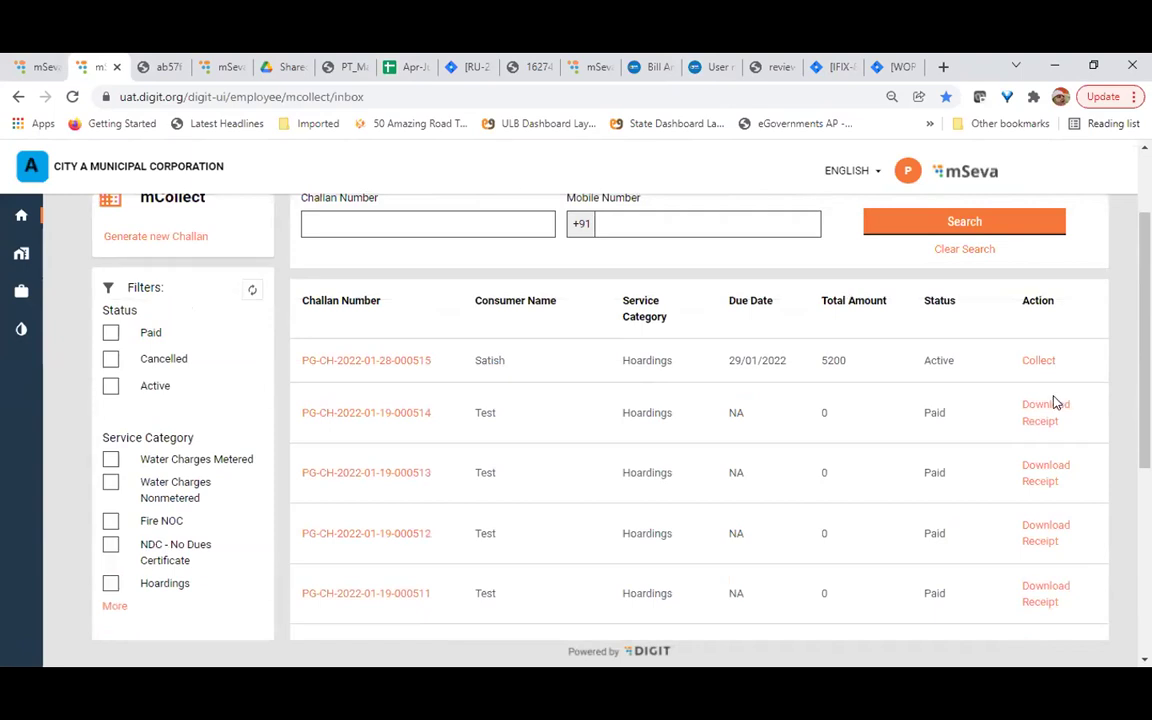
{"action": "left_click", "coordinate": [1041, 363]}
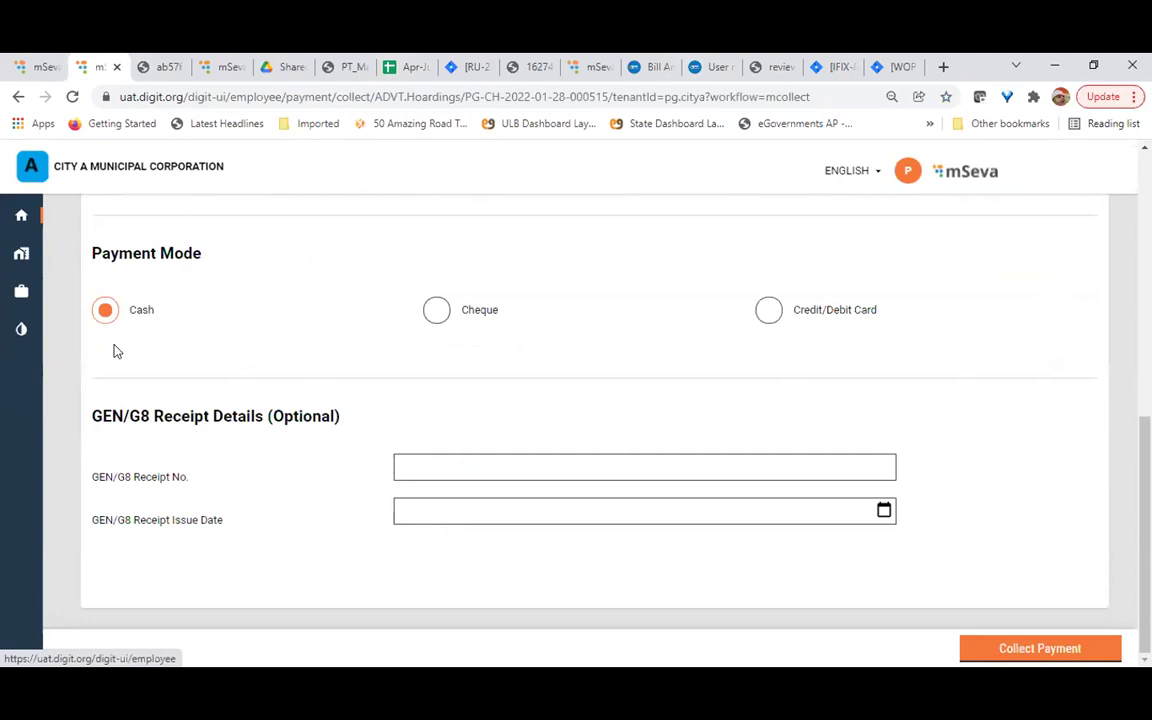
{"action": "scroll", "coordinate": [115, 355], "scroll_direction": "up", "scroll_amount": 6}
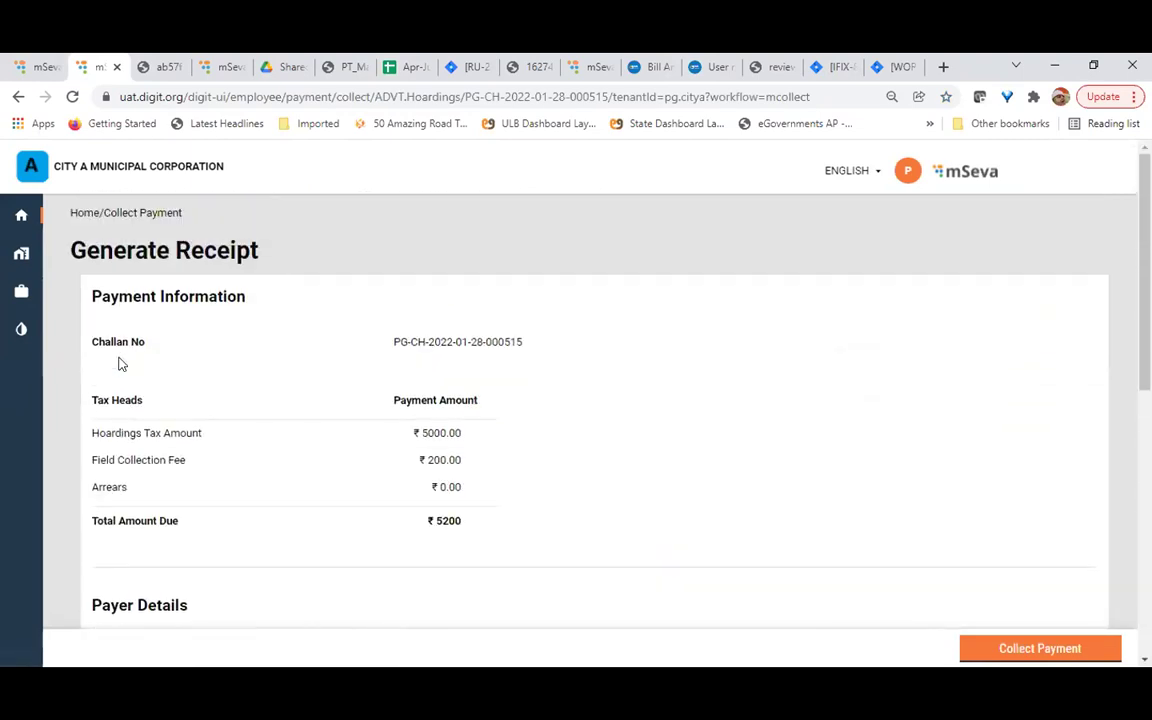
{"action": "left_click", "coordinate": [78, 213]}
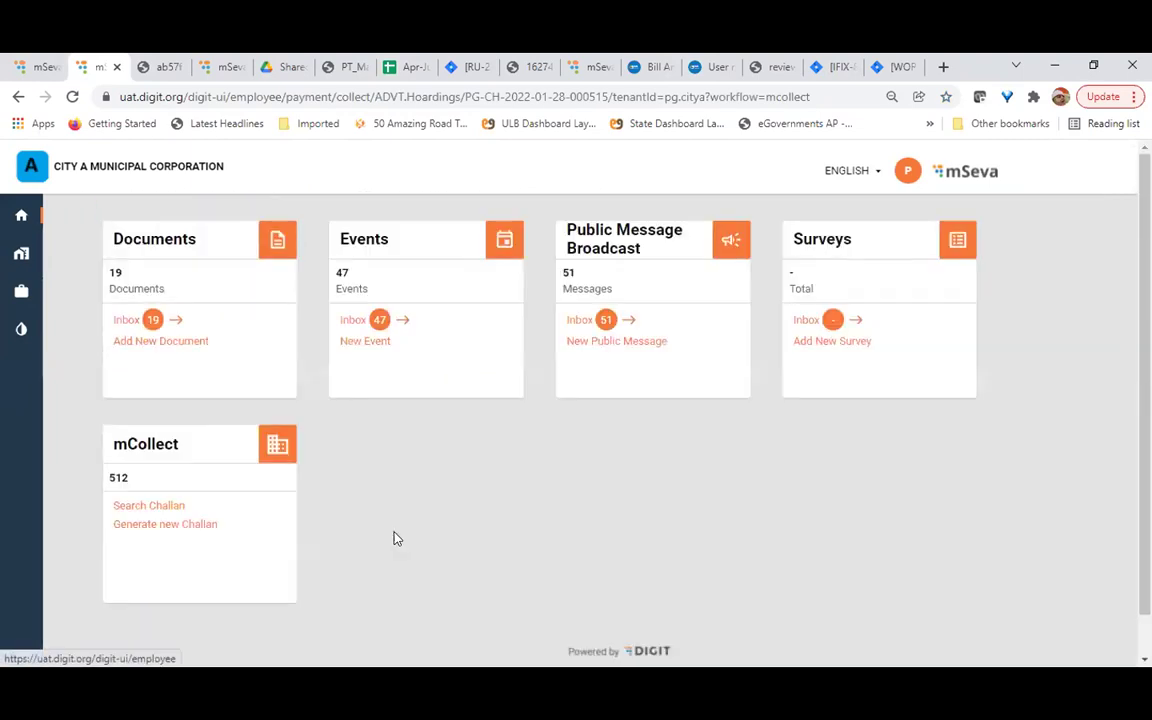
{"action": "left_click", "coordinate": [145, 505]}
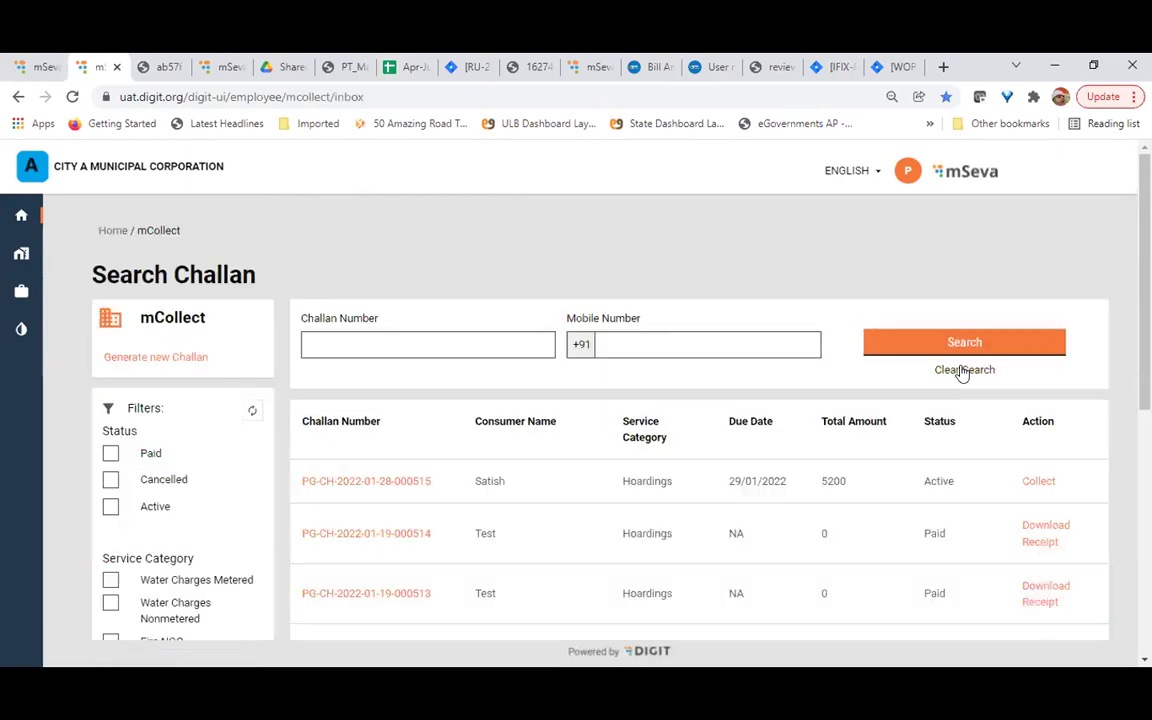
{"action": "scroll", "coordinate": [946, 494], "scroll_direction": "down", "scroll_amount": 1}
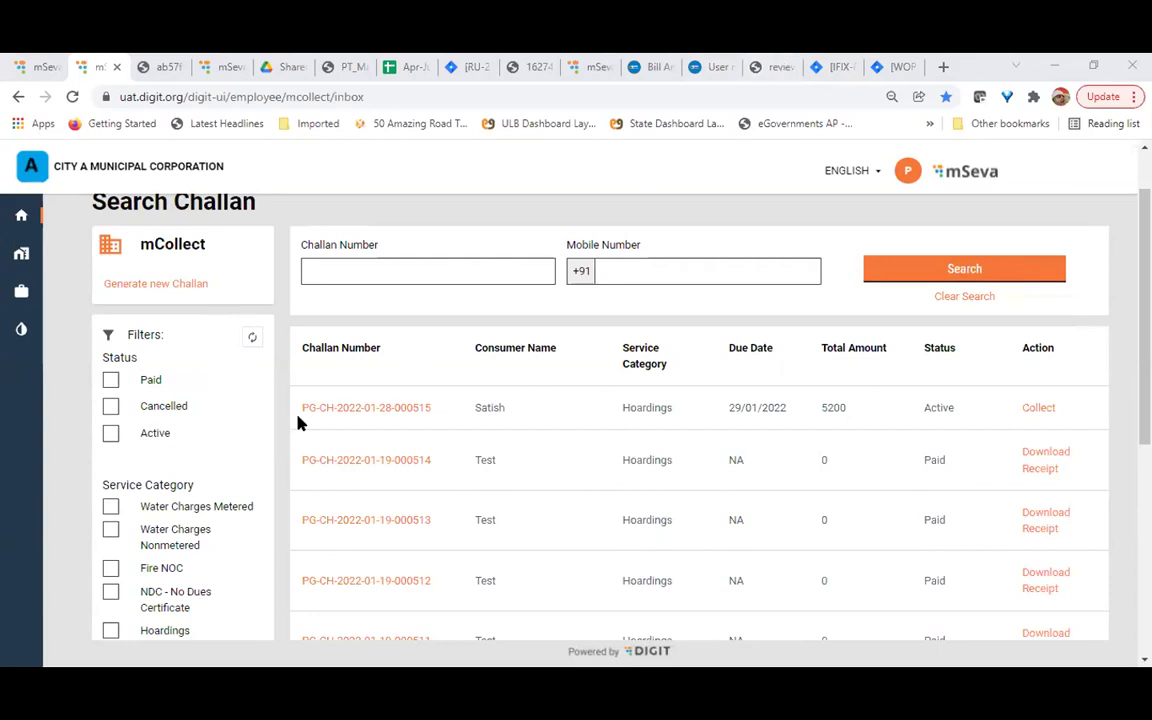
{"action": "scroll", "coordinate": [303, 425], "scroll_direction": "down", "scroll_amount": 3}
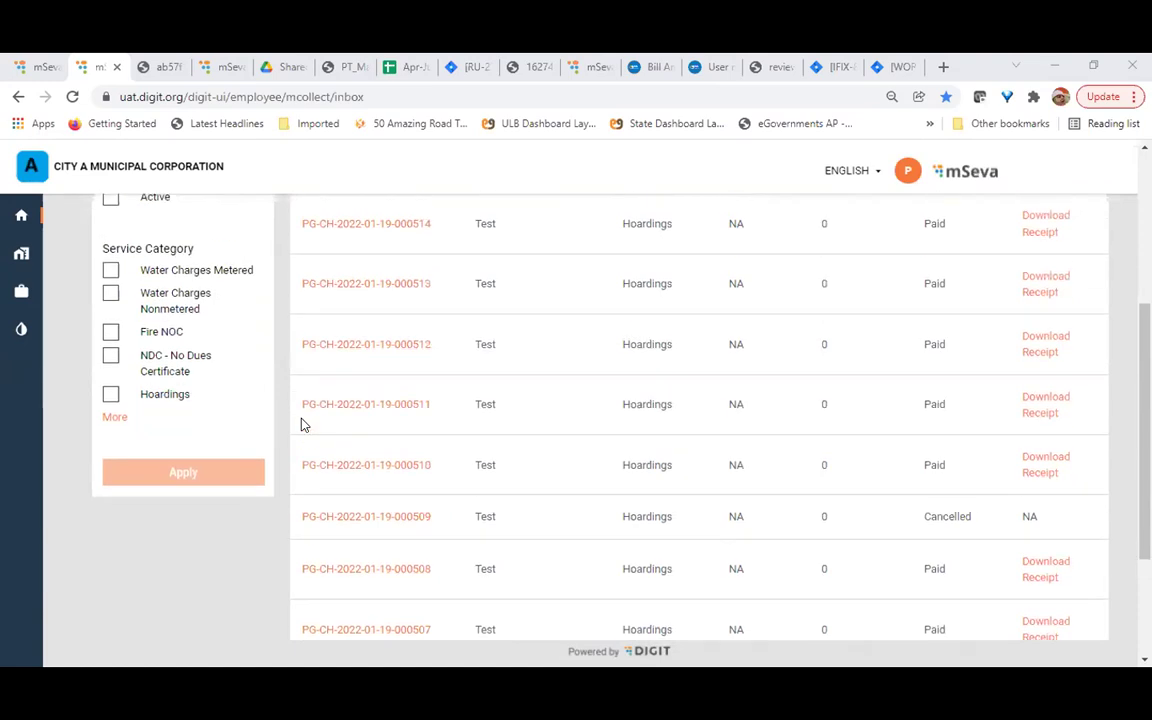
{"action": "scroll", "coordinate": [303, 425], "scroll_direction": "up", "scroll_amount": 4}
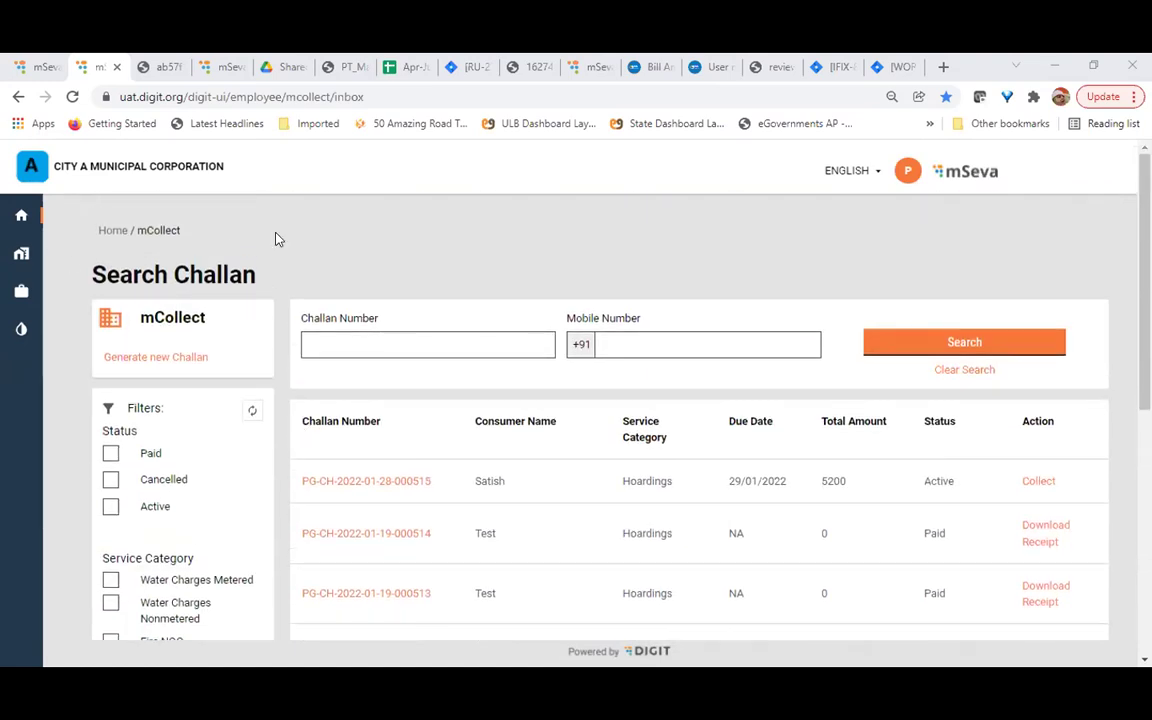
Go from Home through mCollect Reports to the Challan Register Report form
{"action": "left_click", "coordinate": [112, 231]}
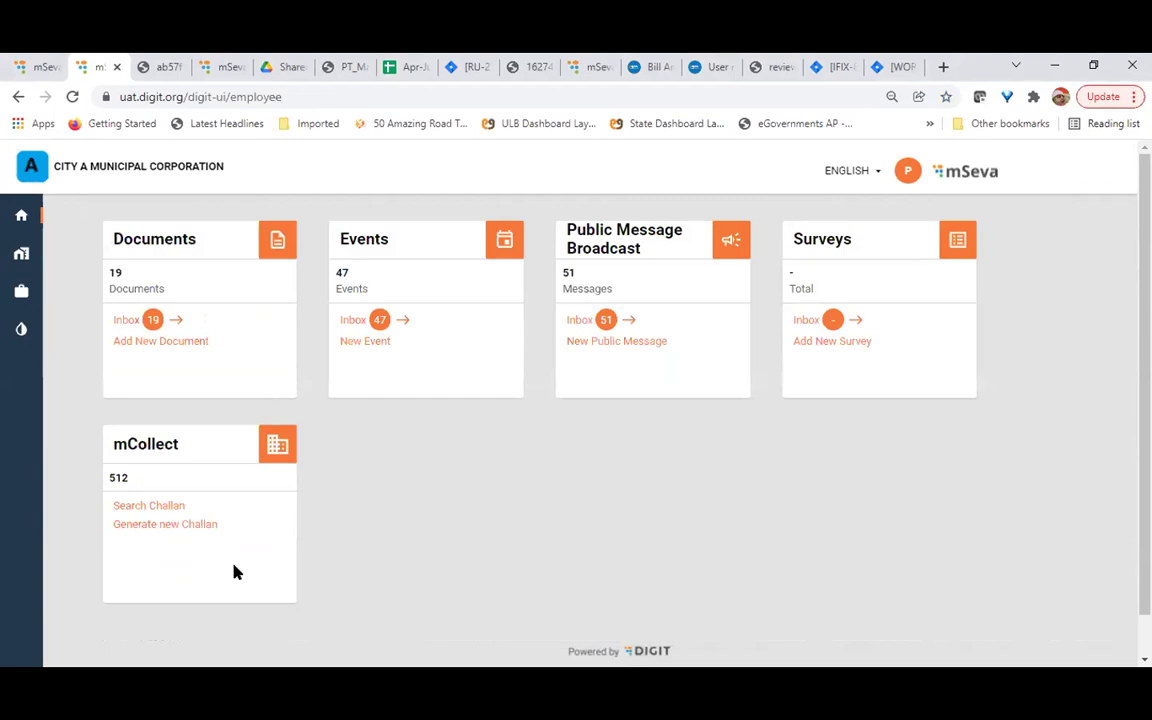
{"action": "left_click", "coordinate": [19, 258]}
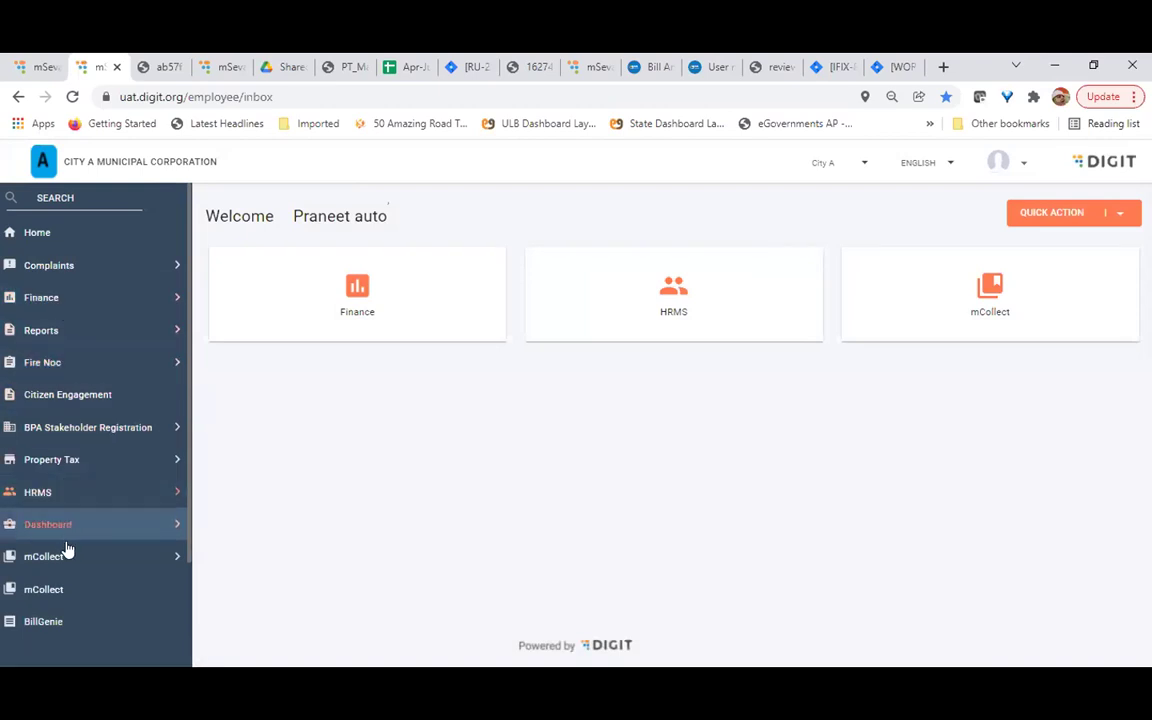
{"action": "left_click", "coordinate": [66, 556]}
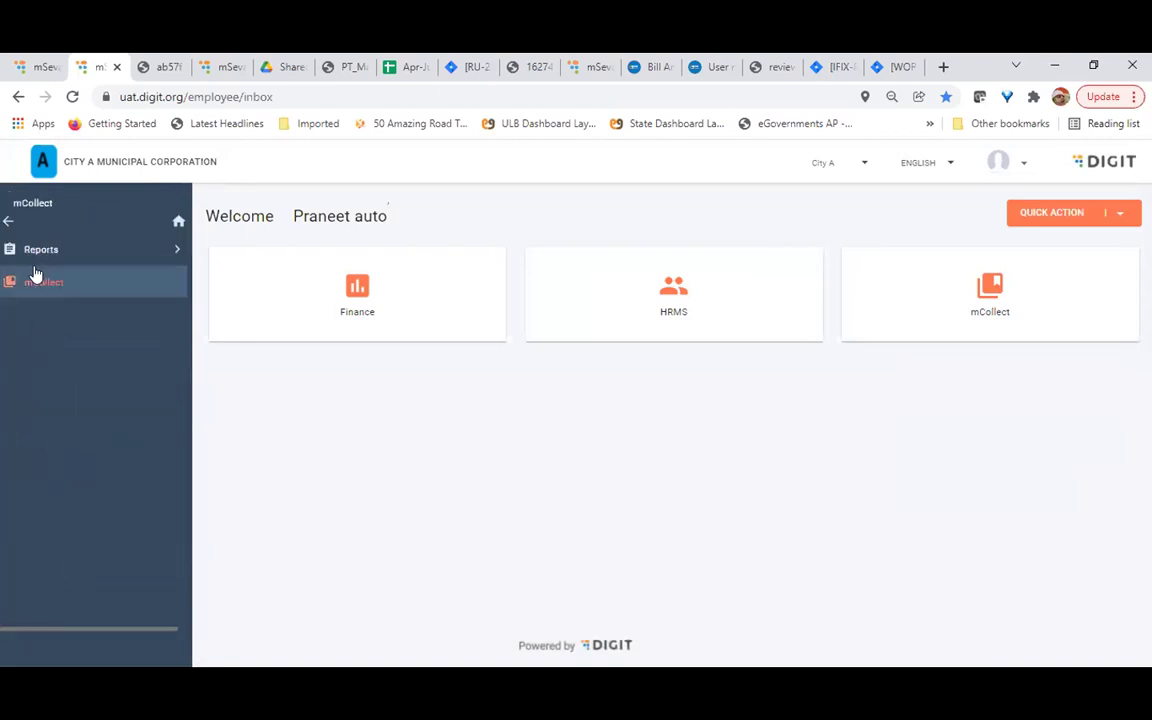
{"action": "left_click", "coordinate": [66, 251]}
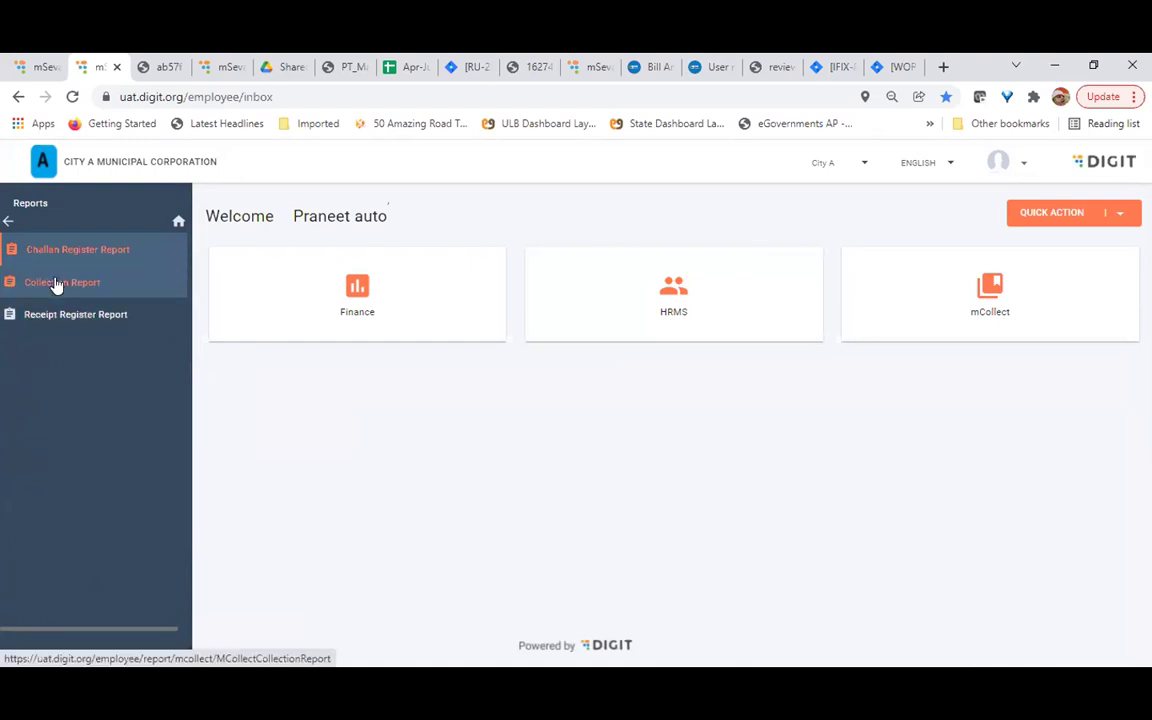
{"action": "left_click", "coordinate": [63, 262]}
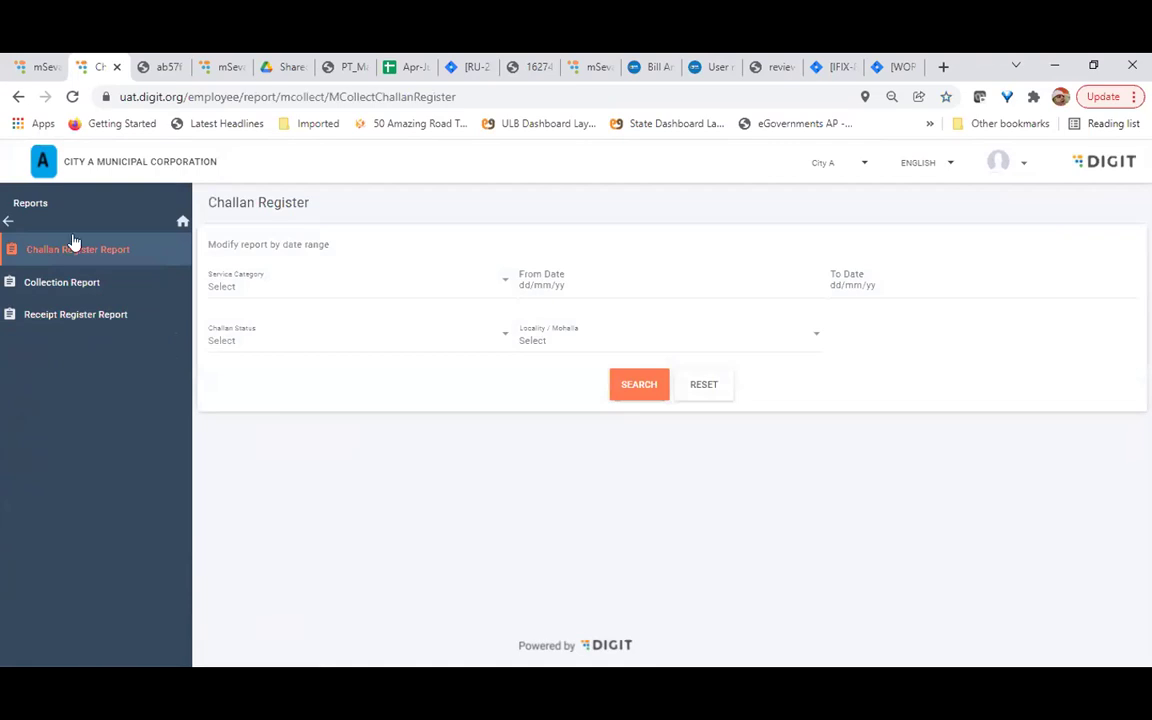
Zoom to 80%, inspect Challan Status and Locality choices, then open the Collection Report
{"action": "left_click", "coordinate": [145, 283]}
{"action": "key", "text": "ctrl+plus"}
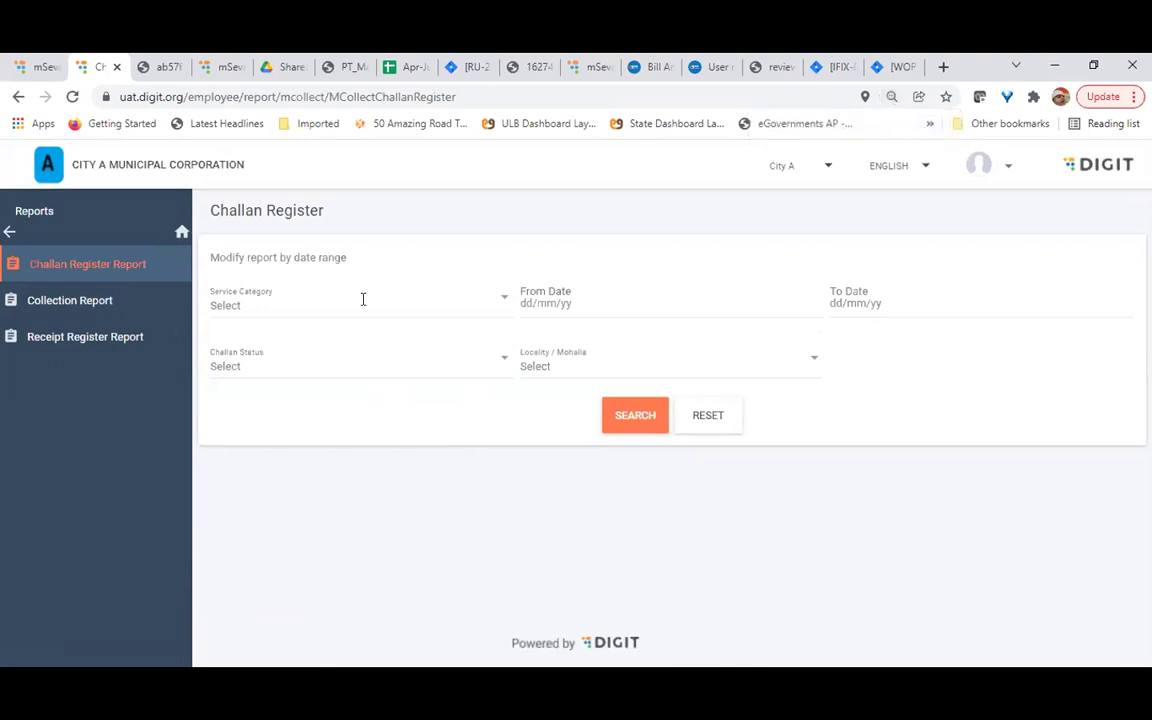
{"action": "left_click", "coordinate": [258, 368]}
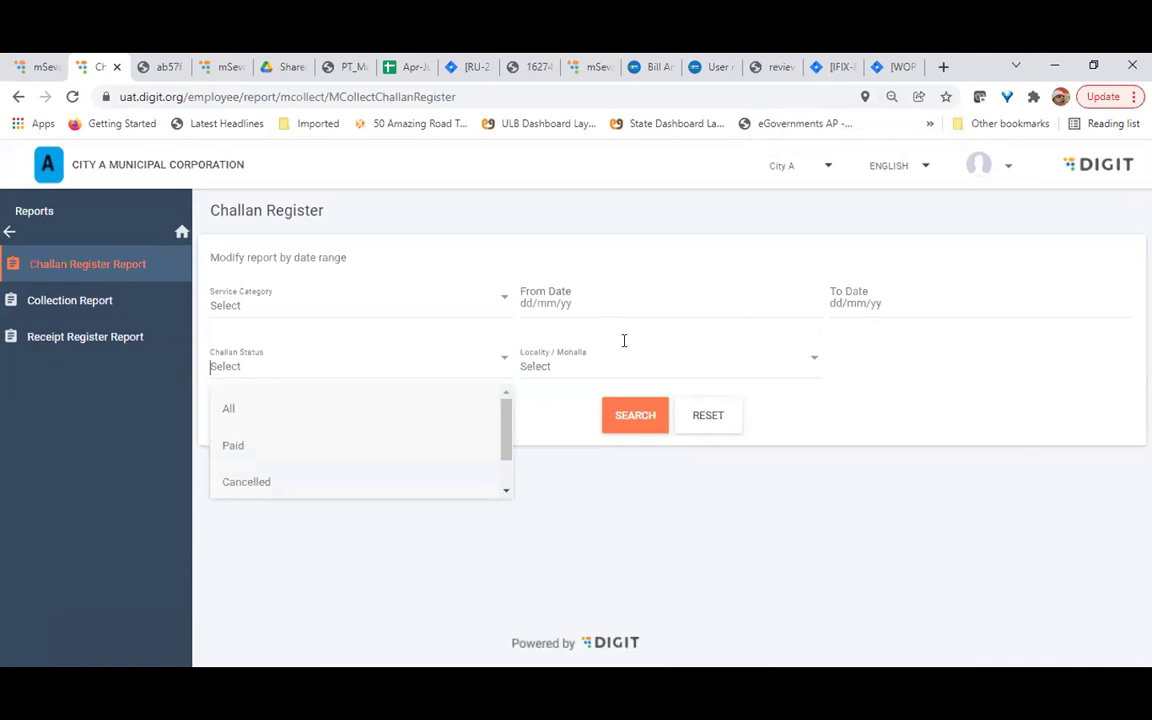
{"action": "left_click", "coordinate": [604, 365]}
{"action": "left_click", "coordinate": [573, 527]}
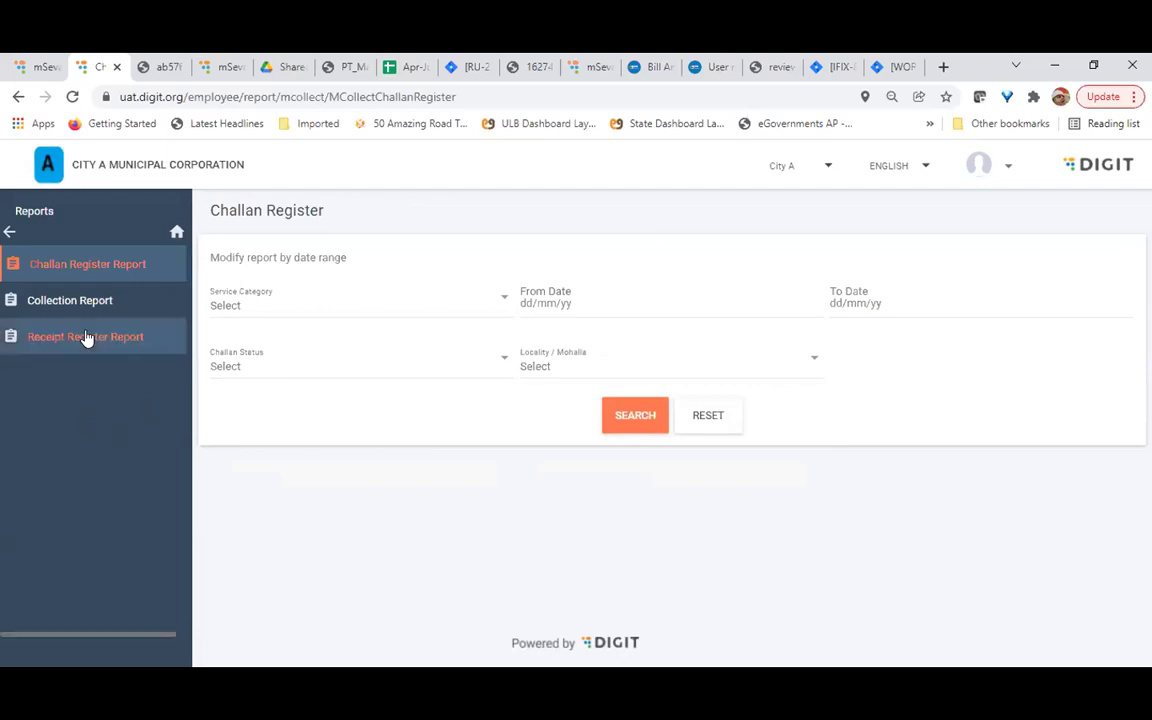
{"action": "left_click", "coordinate": [72, 302]}
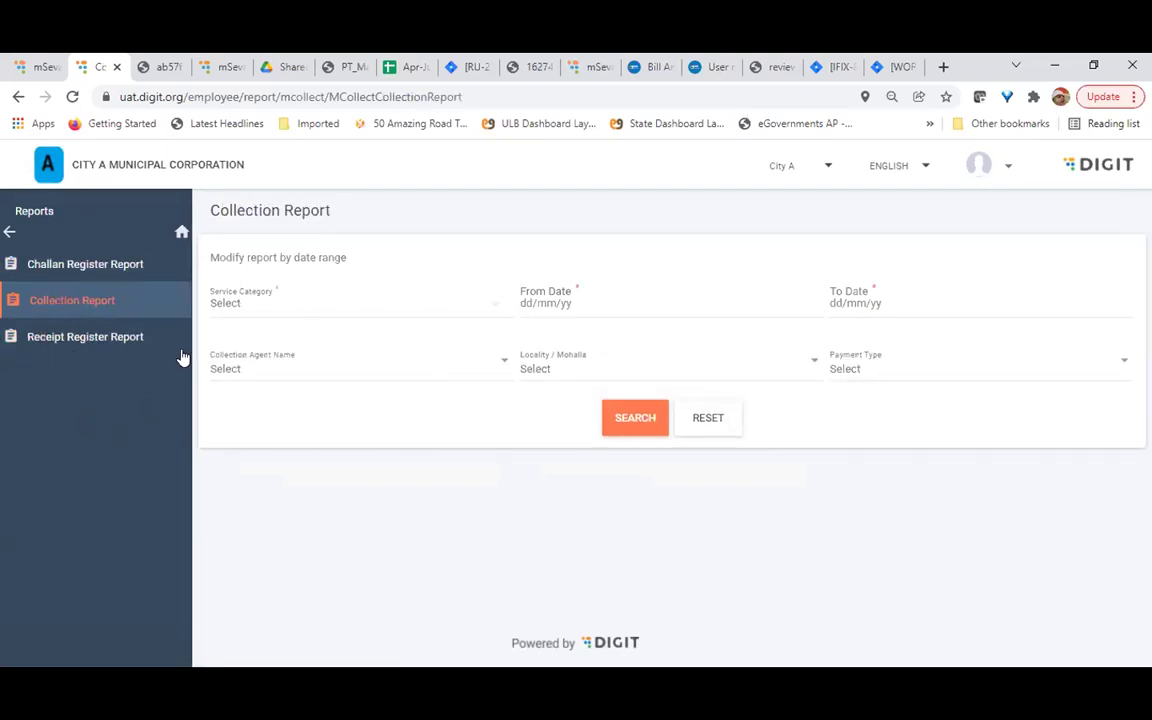
Check the Service Category choices without picking one, then open the Receipt Register Report
{"action": "left_click", "coordinate": [358, 305]}
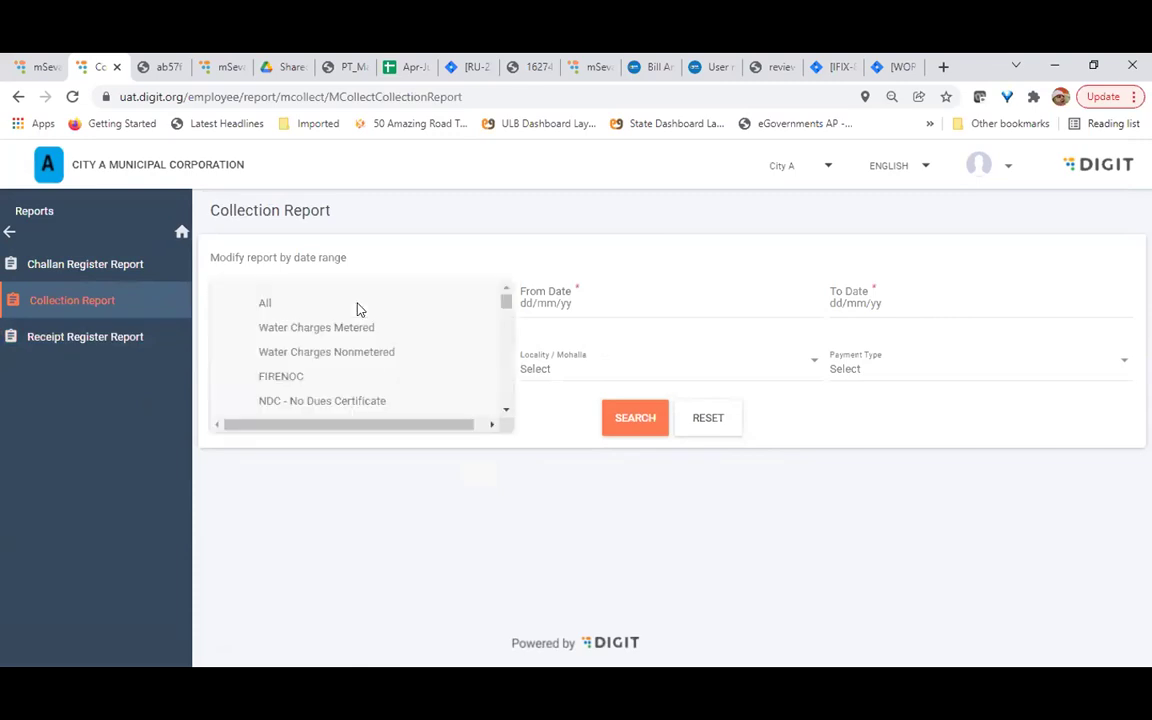
{"action": "left_click", "coordinate": [503, 562]}
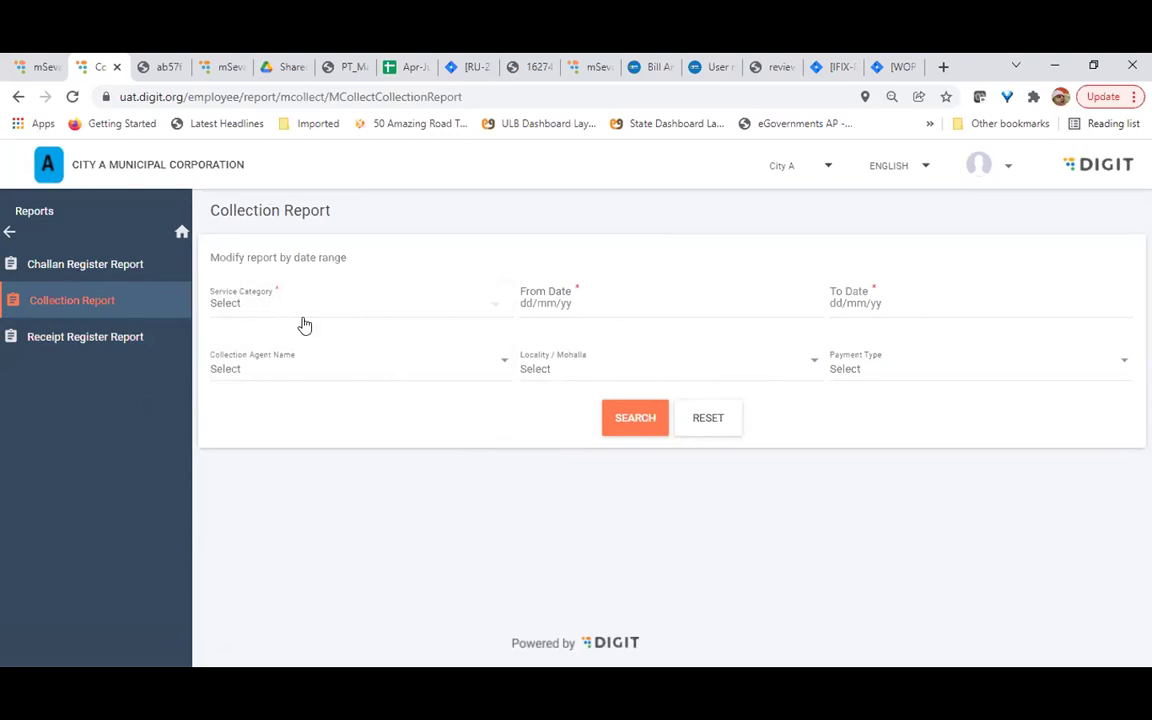
{"action": "left_click", "coordinate": [110, 345]}
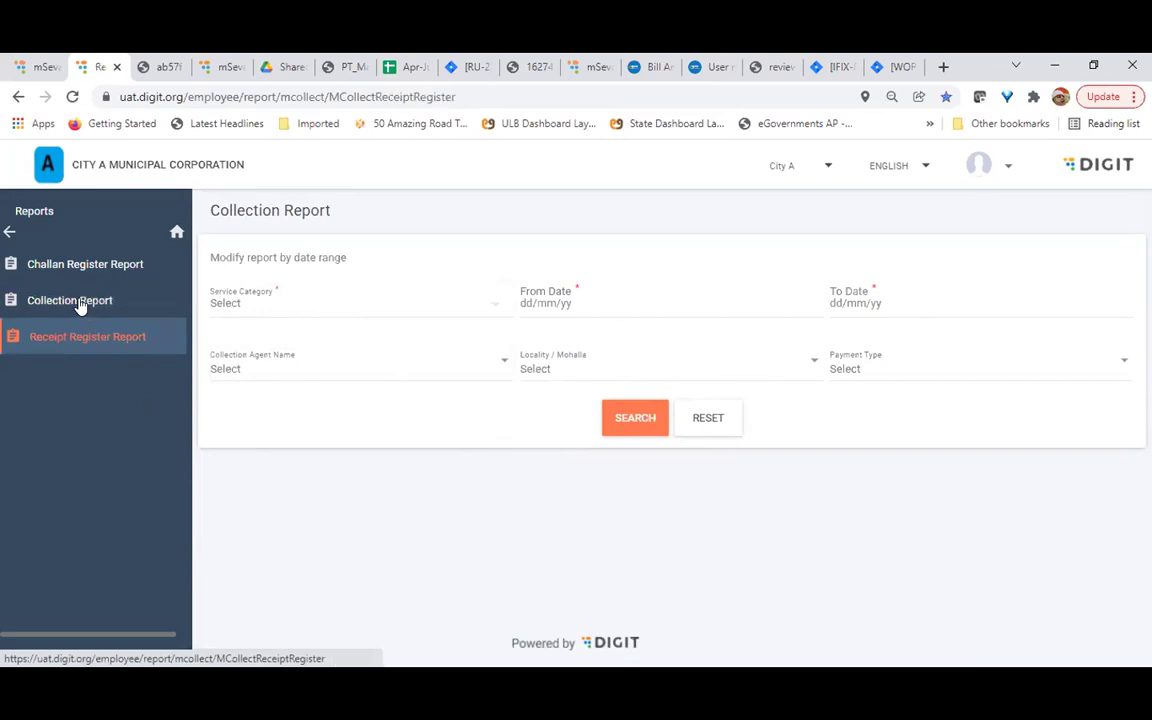
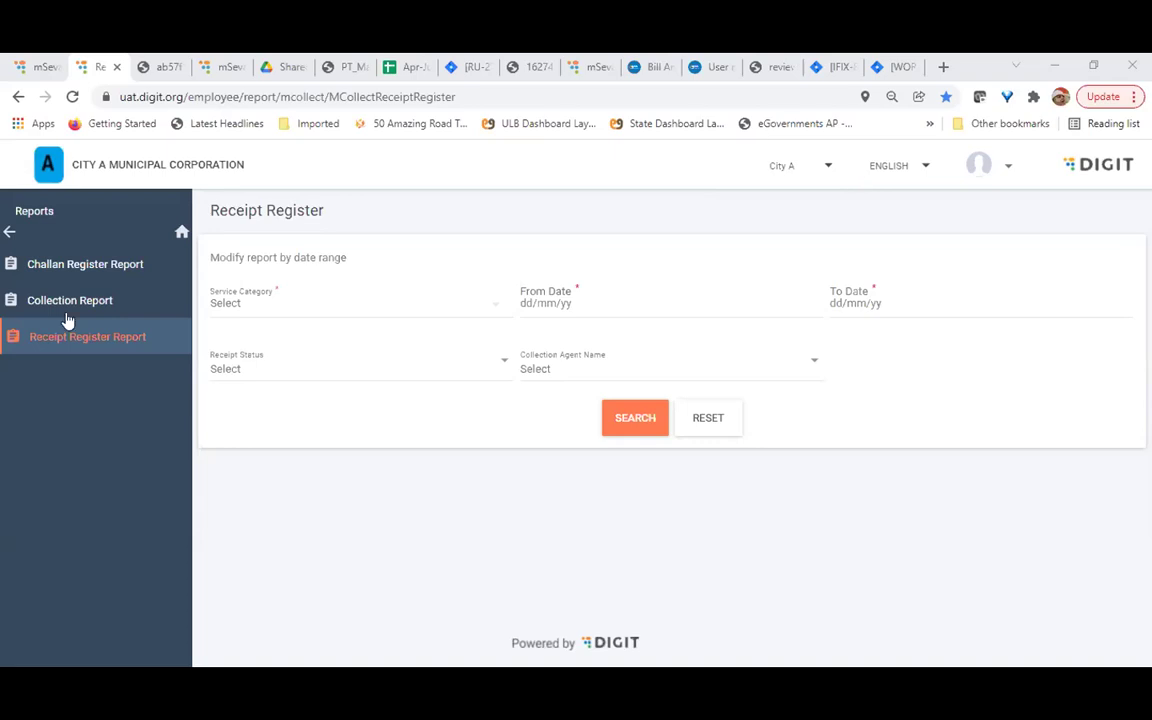
Filter the Challan Register report by the Hoardings service category and run the search
{"action": "left_click", "coordinate": [100, 266]}
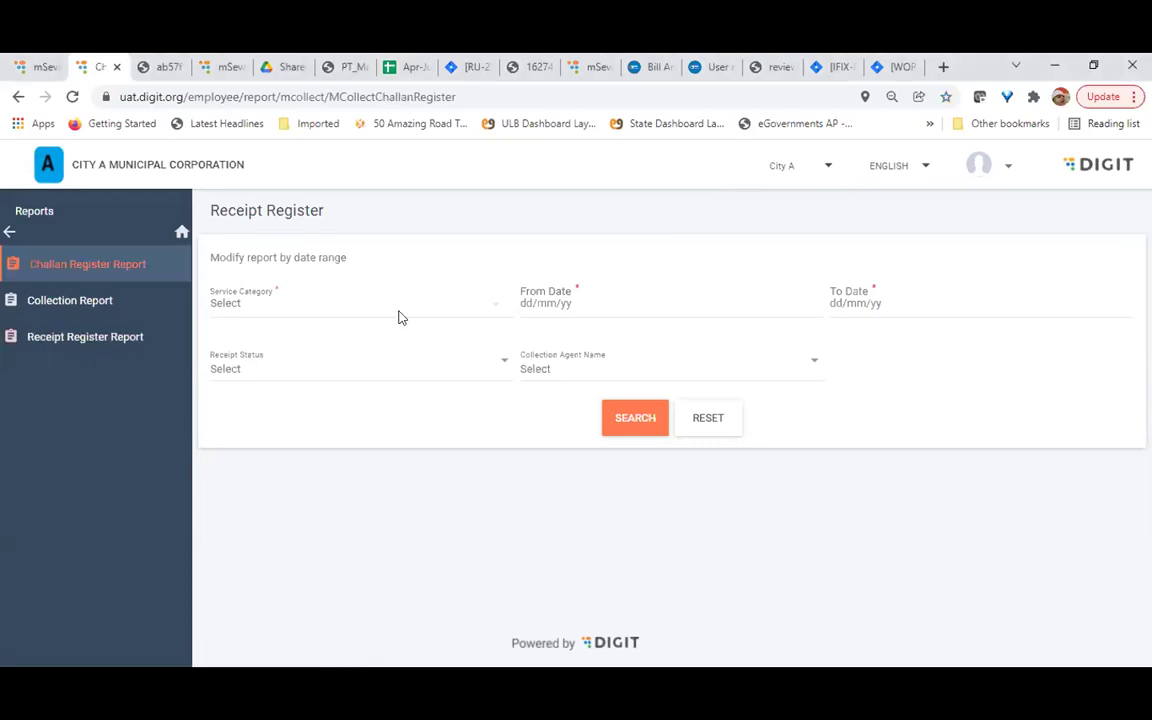
{"action": "left_click", "coordinate": [306, 308]}
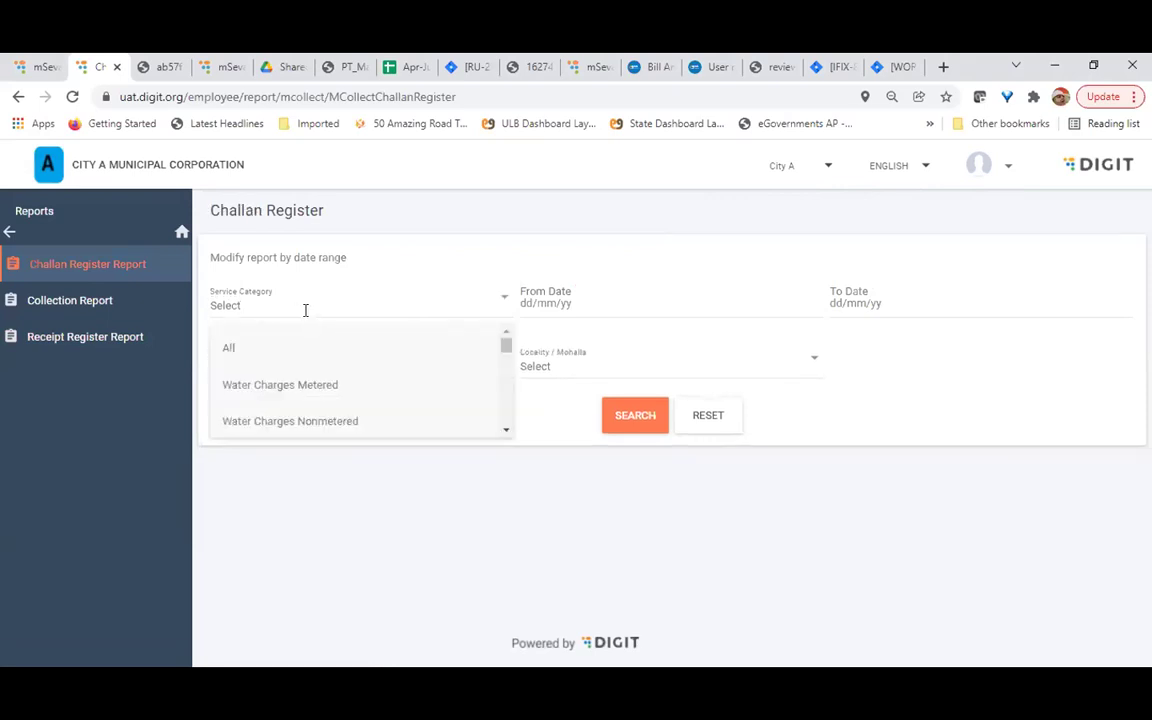
{"action": "type", "text": "ho"}
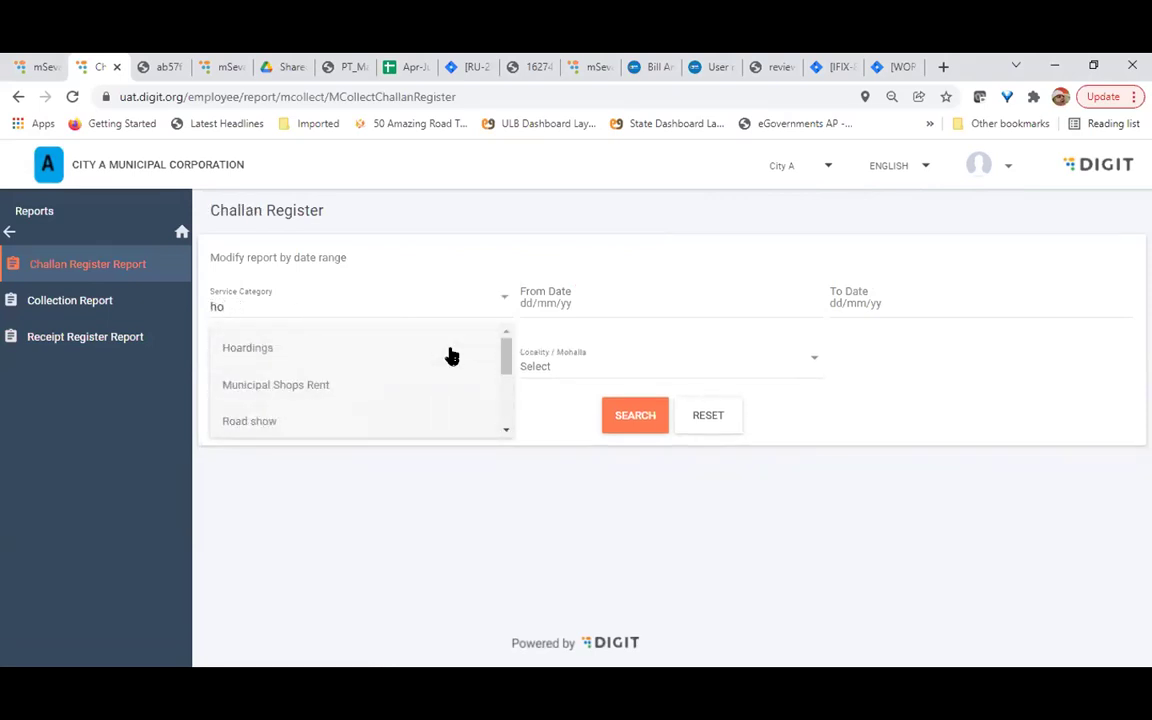
{"action": "left_click", "coordinate": [270, 348]}
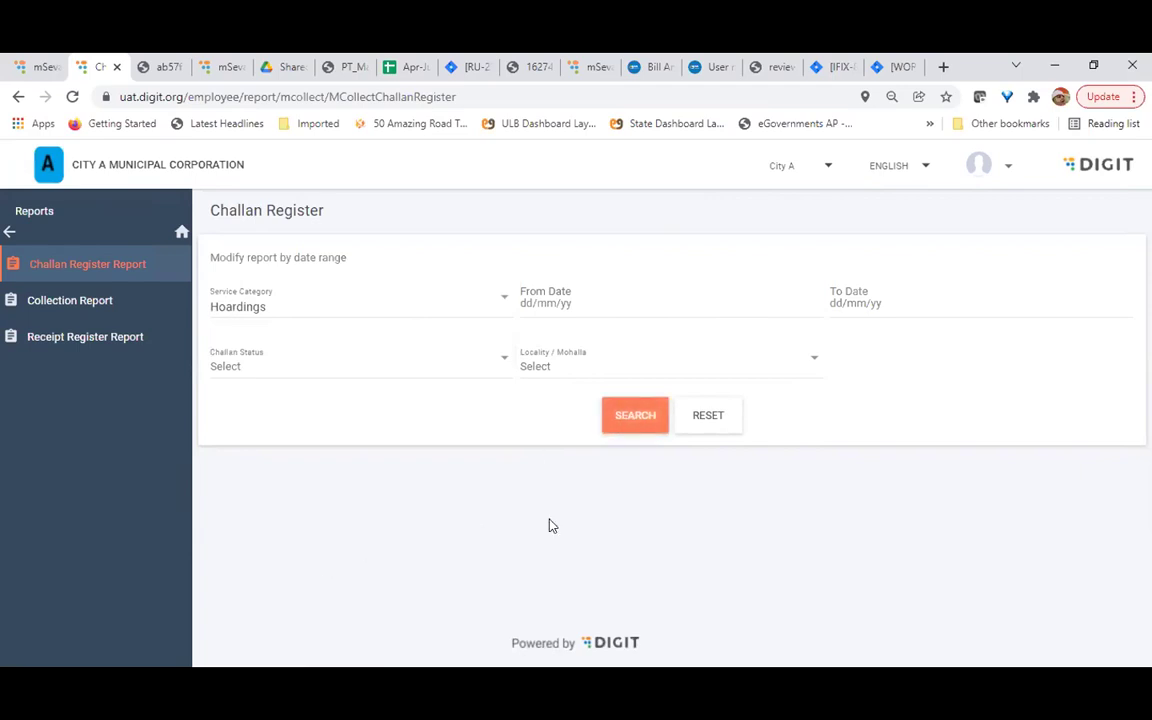
{"action": "scroll", "coordinate": [548, 525], "scroll_direction": "down", "scroll_amount": 4}
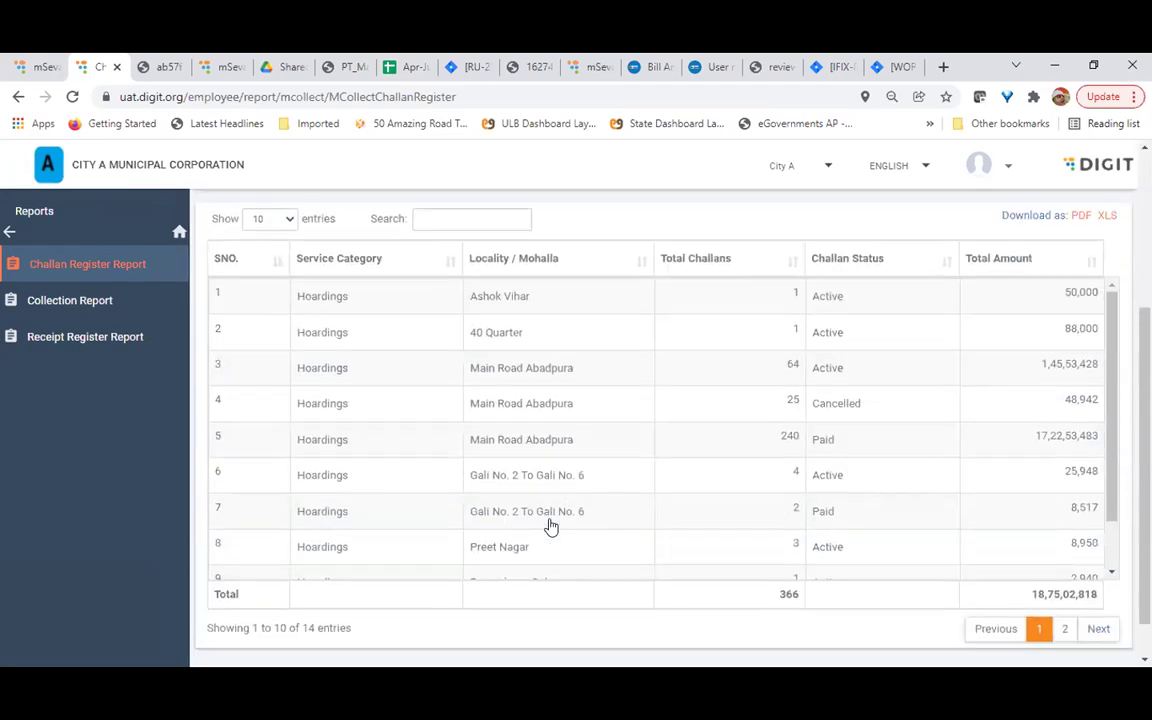
{"action": "scroll", "coordinate": [548, 525], "scroll_direction": "up", "scroll_amount": 1}
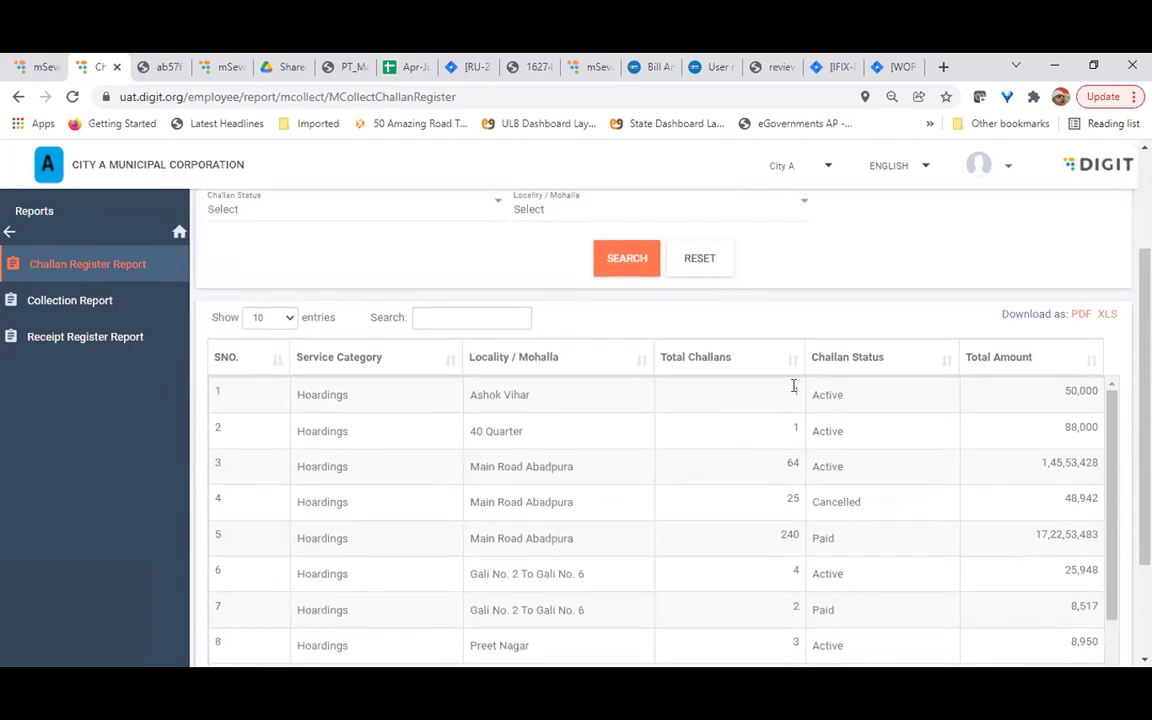
{"action": "scroll", "coordinate": [975, 465], "scroll_direction": "down", "scroll_amount": 1}
{"action": "scroll", "coordinate": [978, 464], "scroll_direction": "up", "scroll_amount": 1}
{"action": "scroll", "coordinate": [897, 185], "scroll_direction": "up", "scroll_amount": 2}
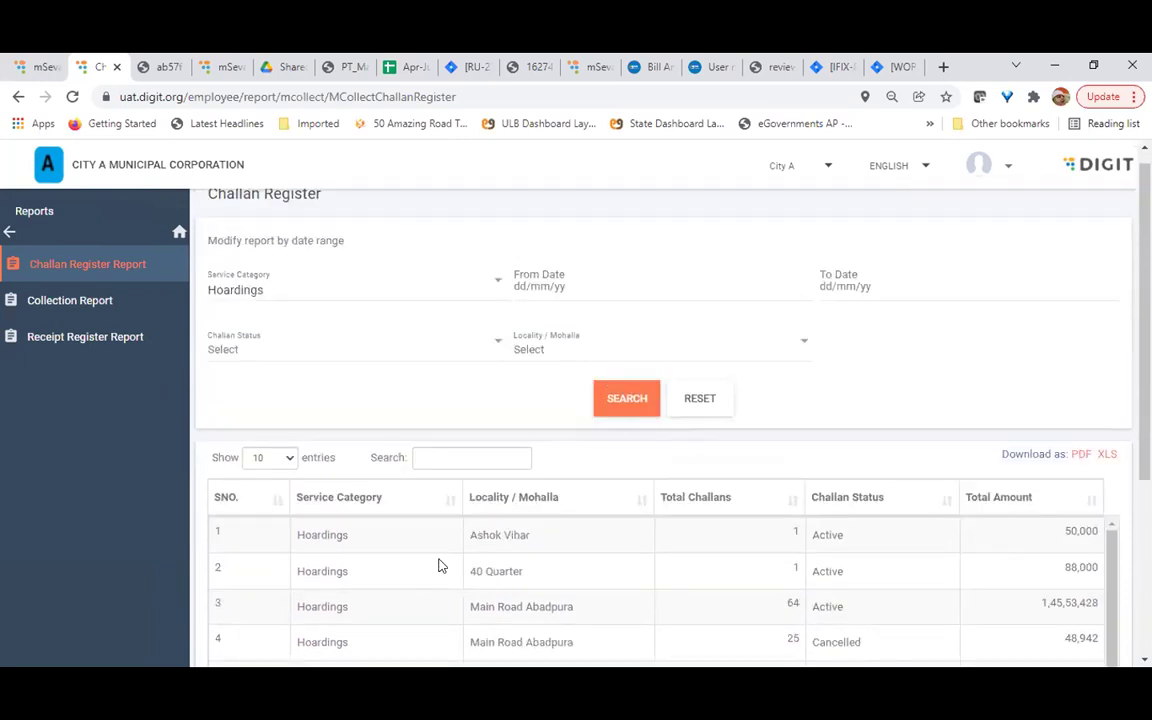
{"action": "scroll", "coordinate": [681, 594], "scroll_direction": "down", "scroll_amount": 1}
{"action": "scroll", "coordinate": [616, 418], "scroll_direction": "down", "scroll_amount": 3}
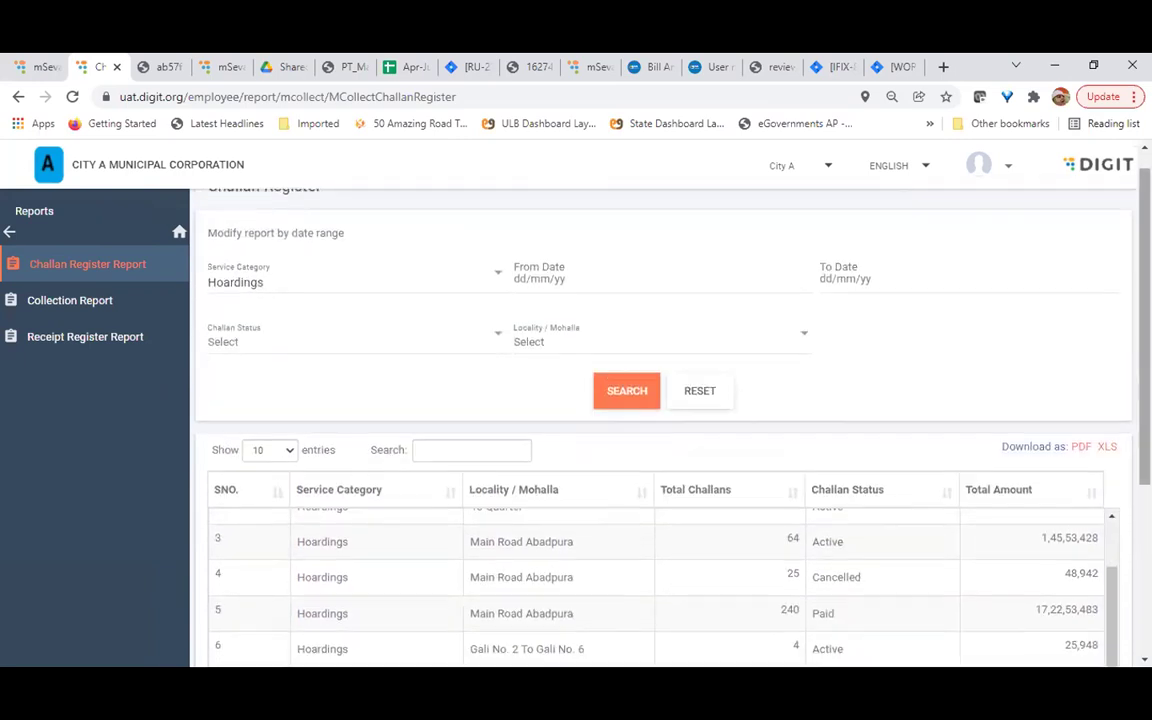
{"action": "scroll", "coordinate": [616, 418], "scroll_direction": "up", "scroll_amount": 2}
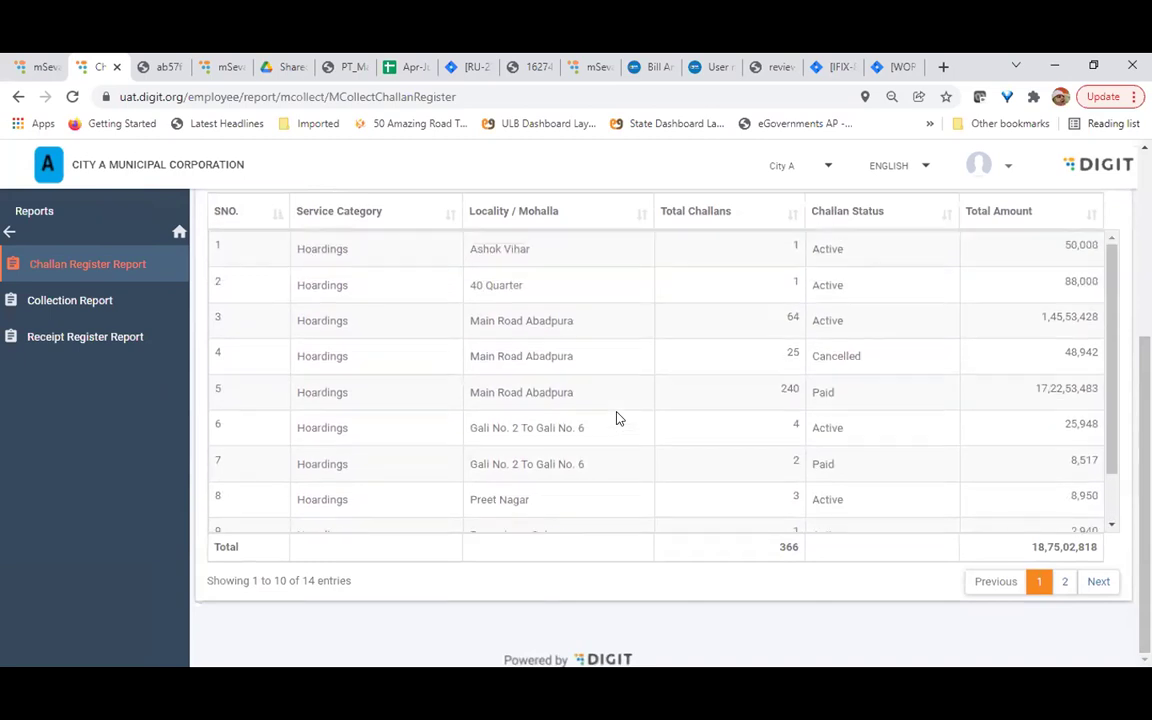
{"action": "scroll", "coordinate": [784, 404], "scroll_direction": "up", "scroll_amount": 1}
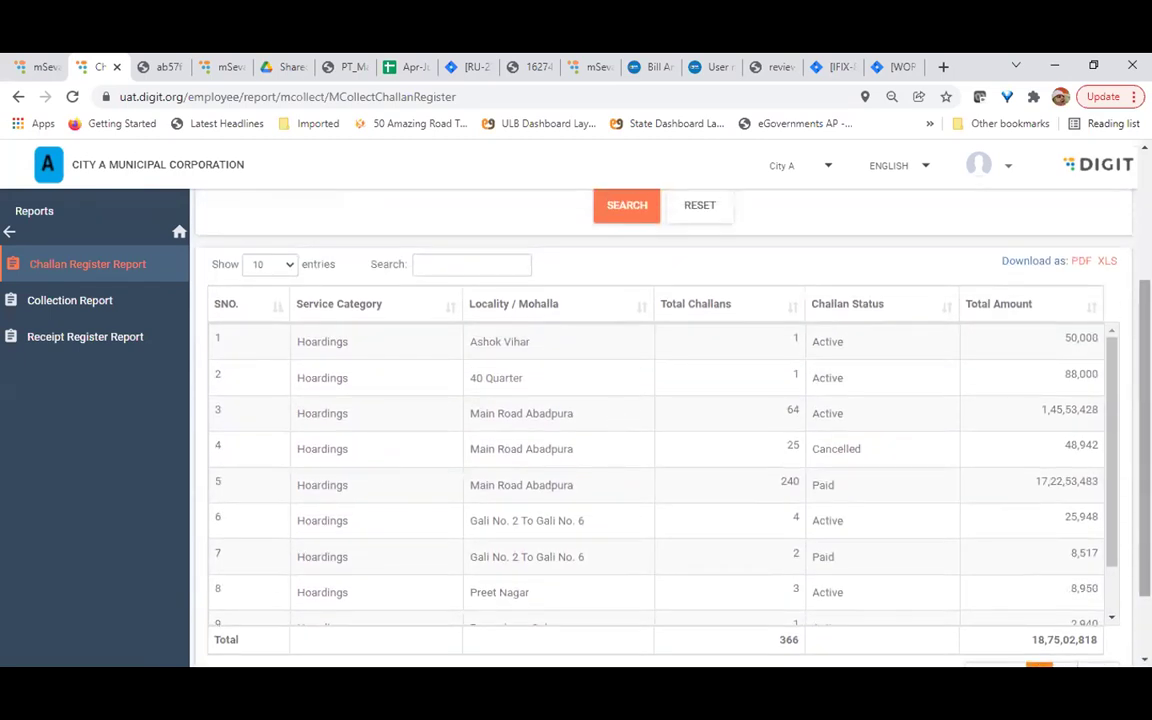
{"action": "scroll", "coordinate": [784, 404], "scroll_direction": "up", "scroll_amount": 2}
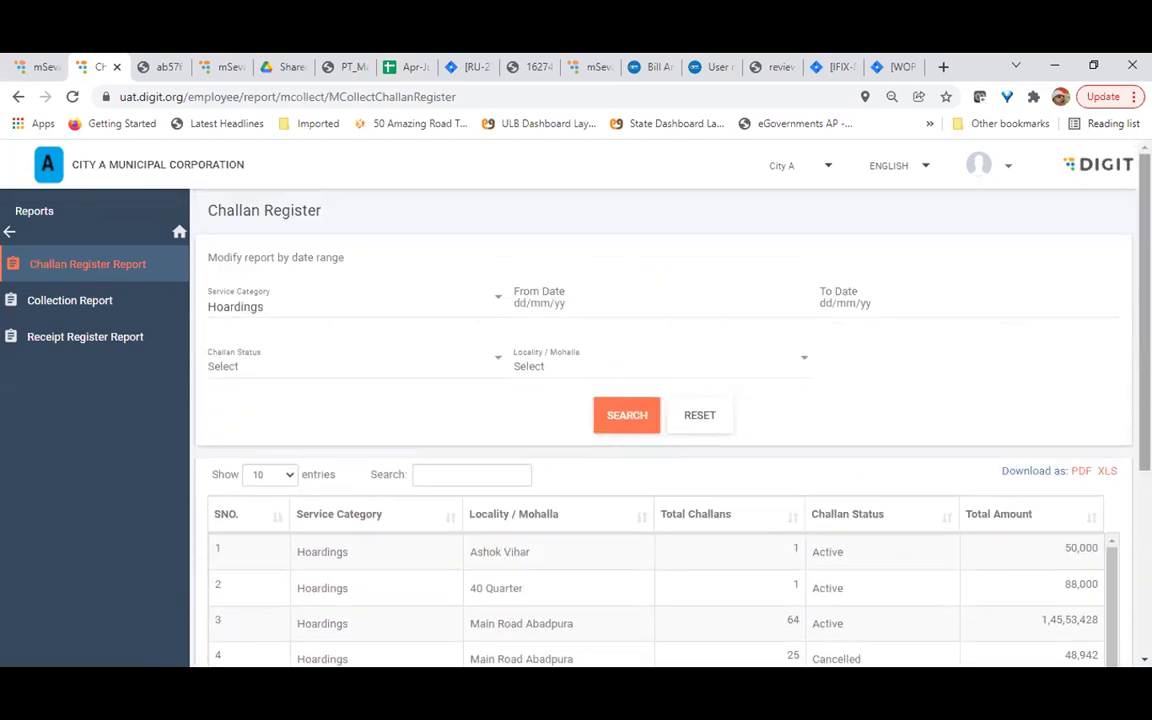
{"action": "scroll", "coordinate": [660, 420], "scroll_direction": "down", "scroll_amount": 2}
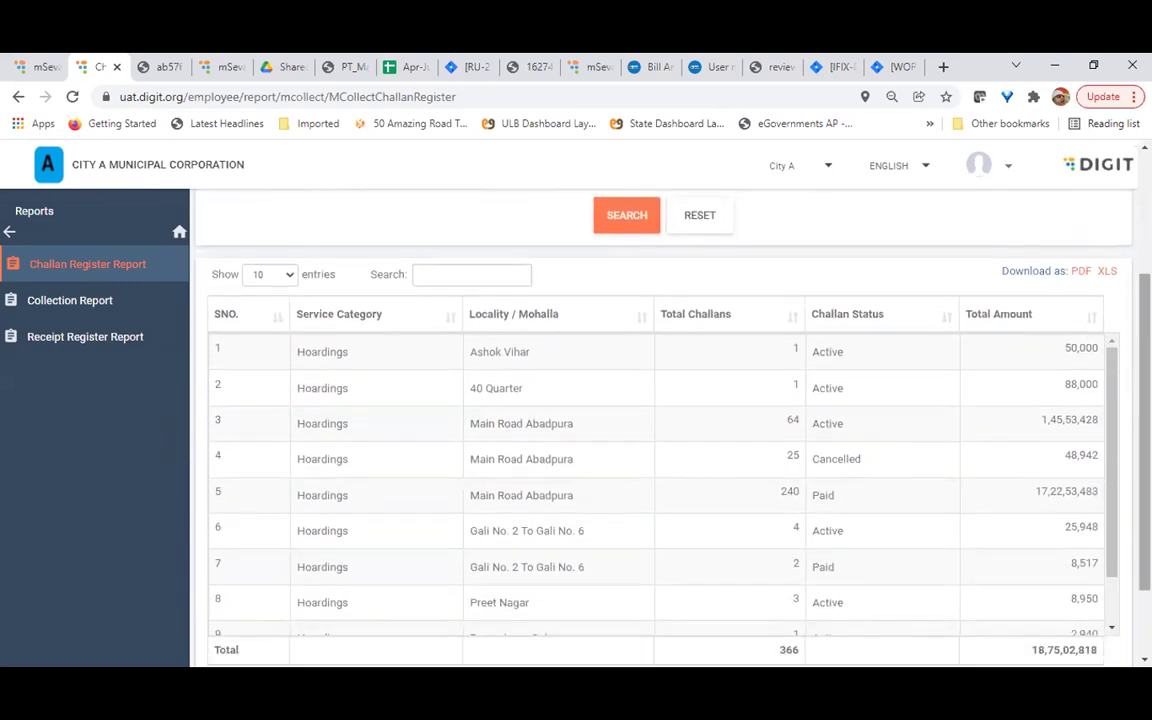
{"action": "scroll", "coordinate": [660, 420], "scroll_direction": "down", "scroll_amount": 1}
{"action": "scroll", "coordinate": [1021, 324], "scroll_direction": "up", "scroll_amount": 1}
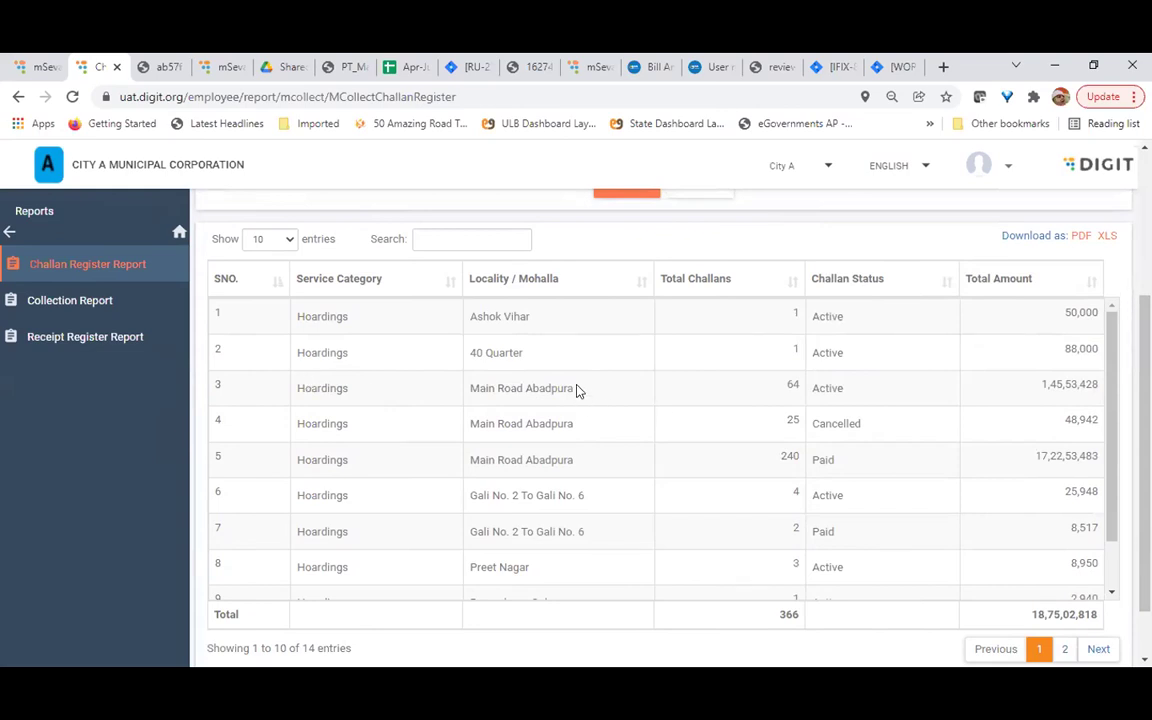
{"action": "scroll", "coordinate": [576, 390], "scroll_direction": "down", "scroll_amount": 2}
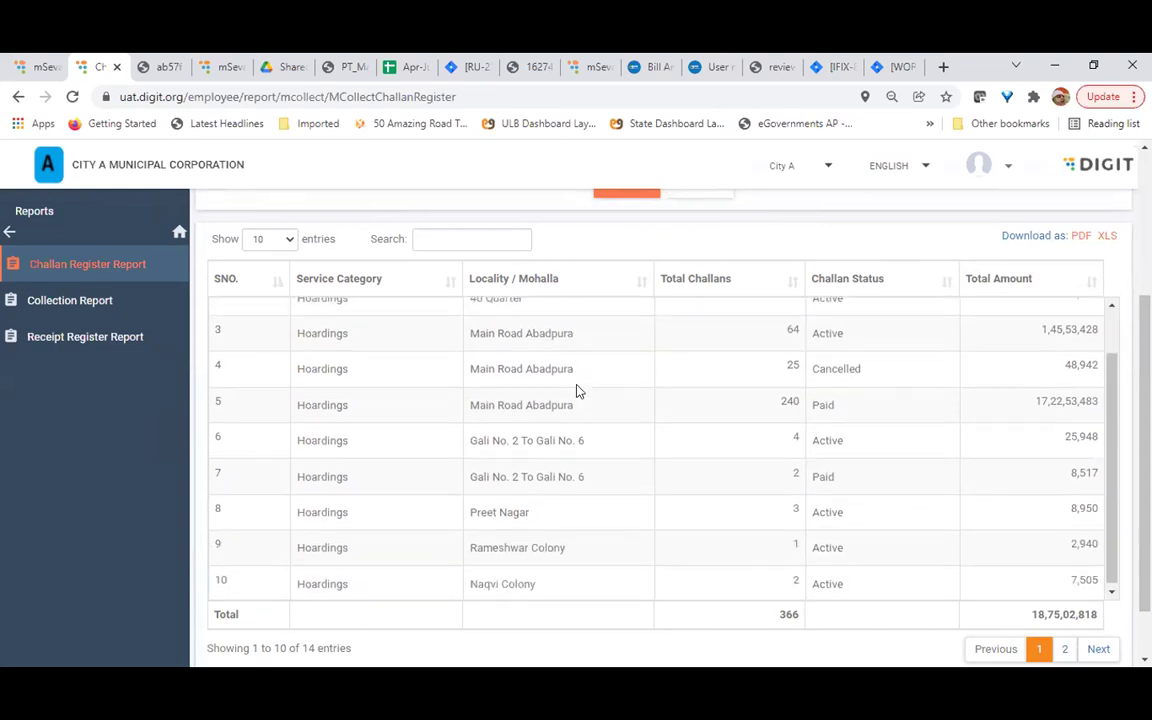
Show the Collection Report, then step back out of the Reports submenu
{"action": "left_click", "coordinate": [111, 303]}
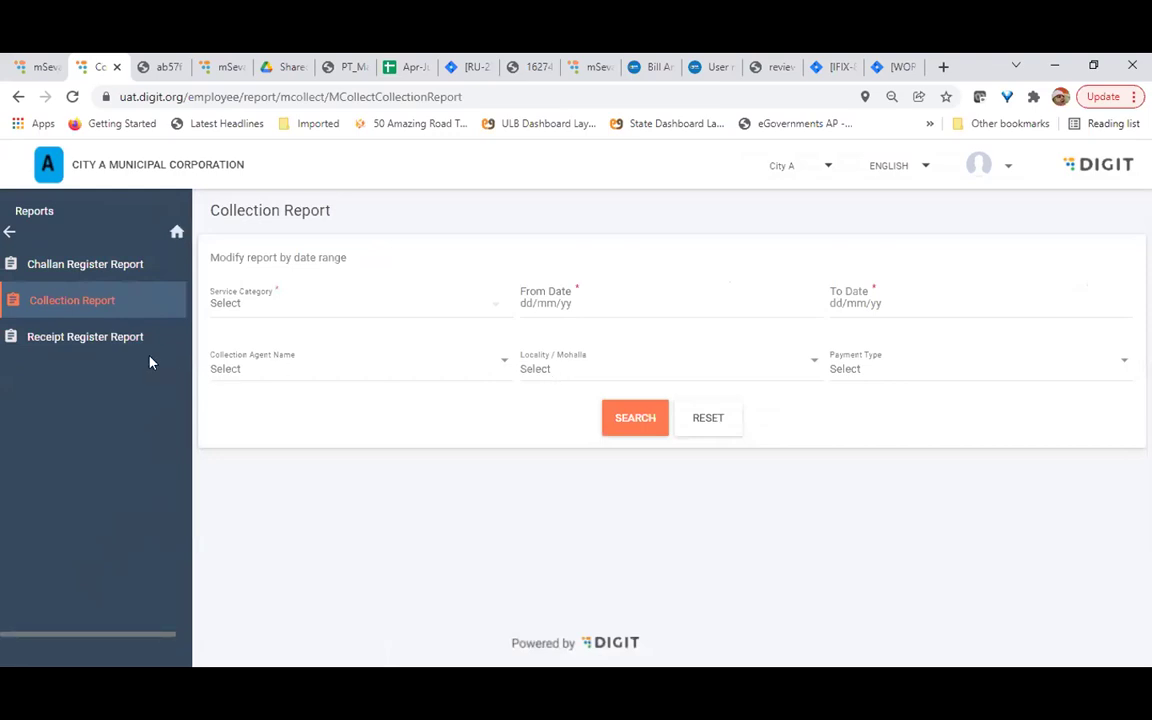
{"action": "left_click", "coordinate": [9, 233]}
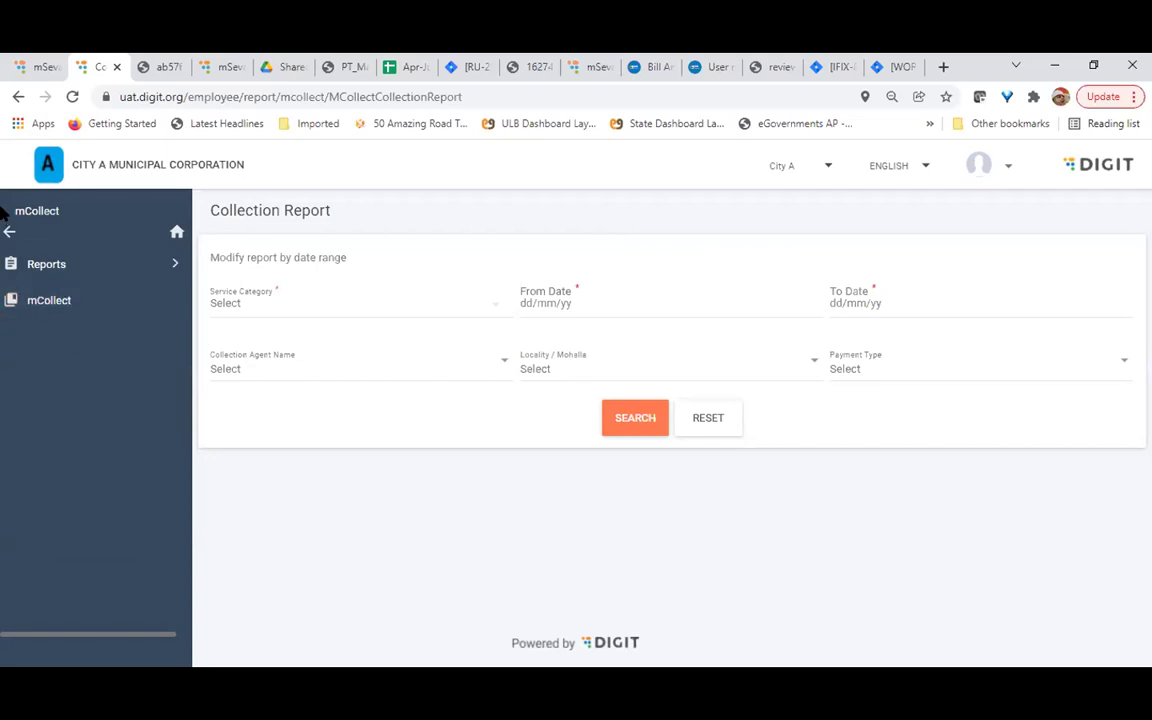
Return from the mCollect section to the main module list in the sidebar
{"action": "left_click", "coordinate": [9, 231]}
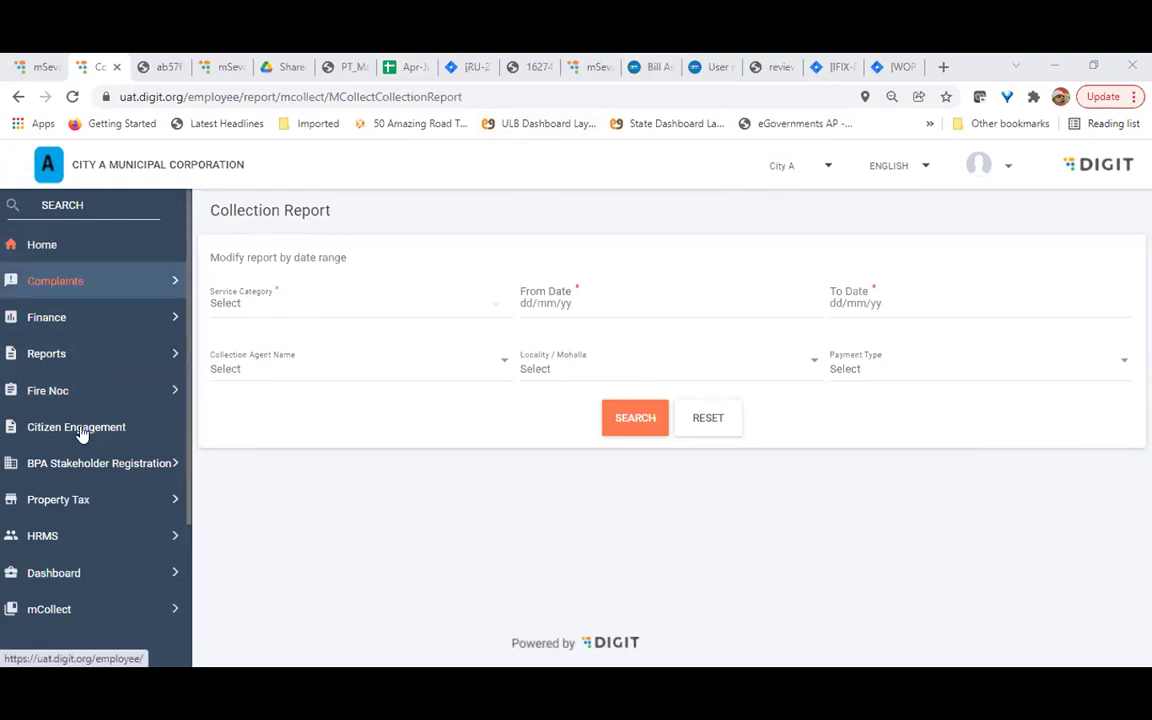
{"action": "scroll", "coordinate": [88, 447], "scroll_direction": "down", "scroll_amount": 2}
{"action": "scroll", "coordinate": [87, 447], "scroll_direction": "up", "scroll_amount": 2}
{"action": "scroll", "coordinate": [87, 447], "scroll_direction": "down", "scroll_amount": 2}
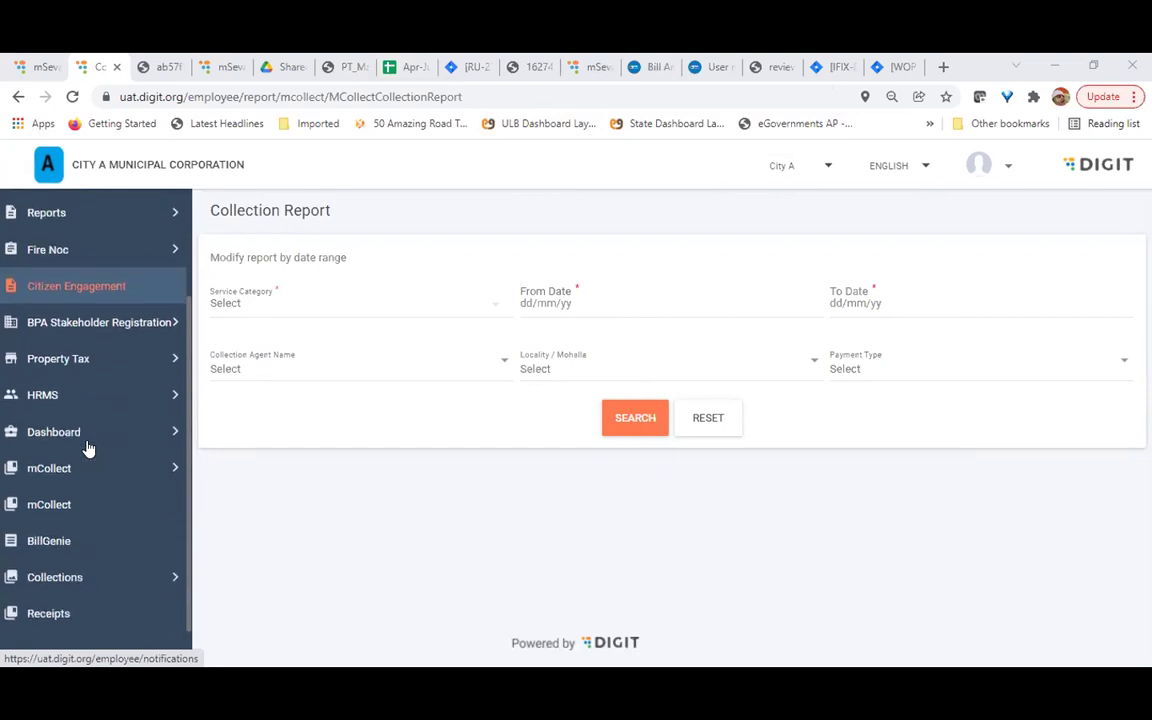
{"action": "scroll", "coordinate": [115, 410], "scroll_direction": "up", "scroll_amount": 3}
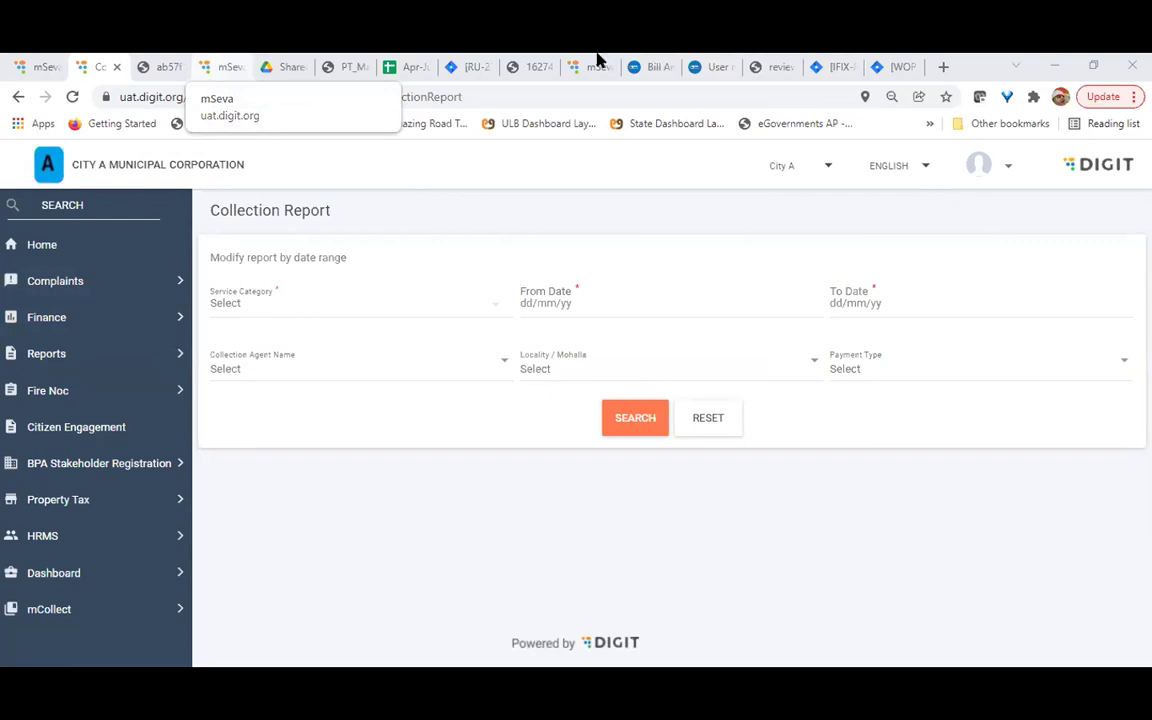
Close the challan PDF tab with Ctrl+W and return to the Collection Report tab
{"action": "left_click", "coordinate": [218, 68]}
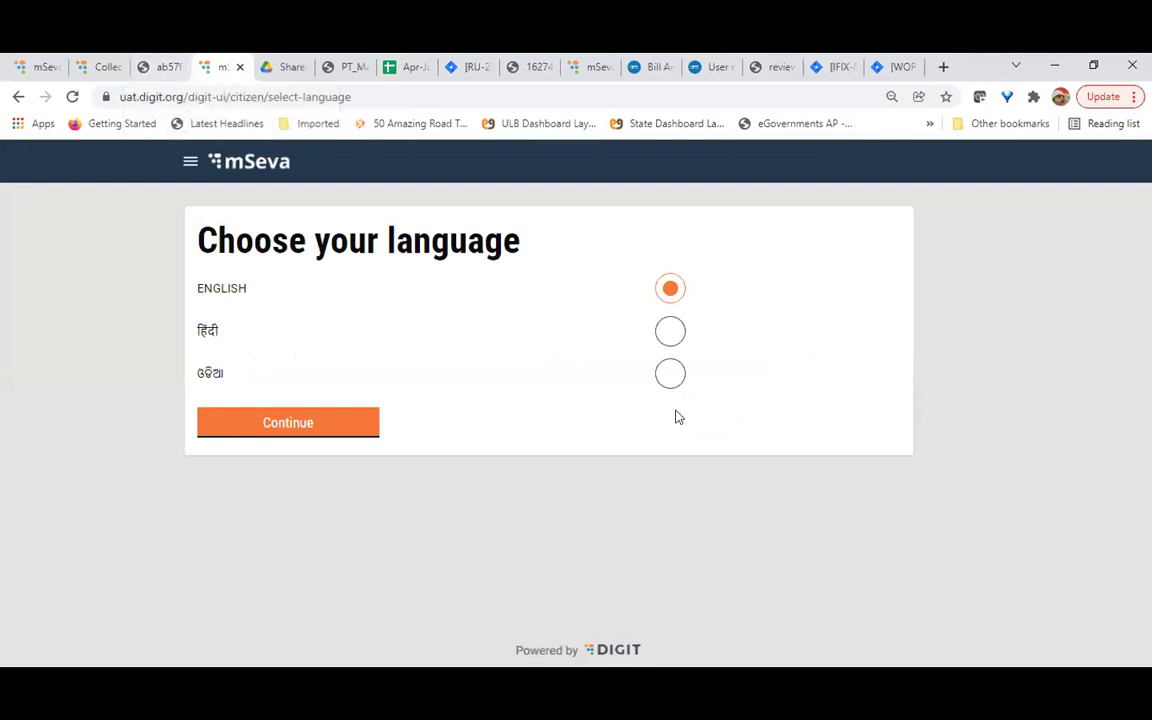
{"action": "left_click", "coordinate": [168, 72]}
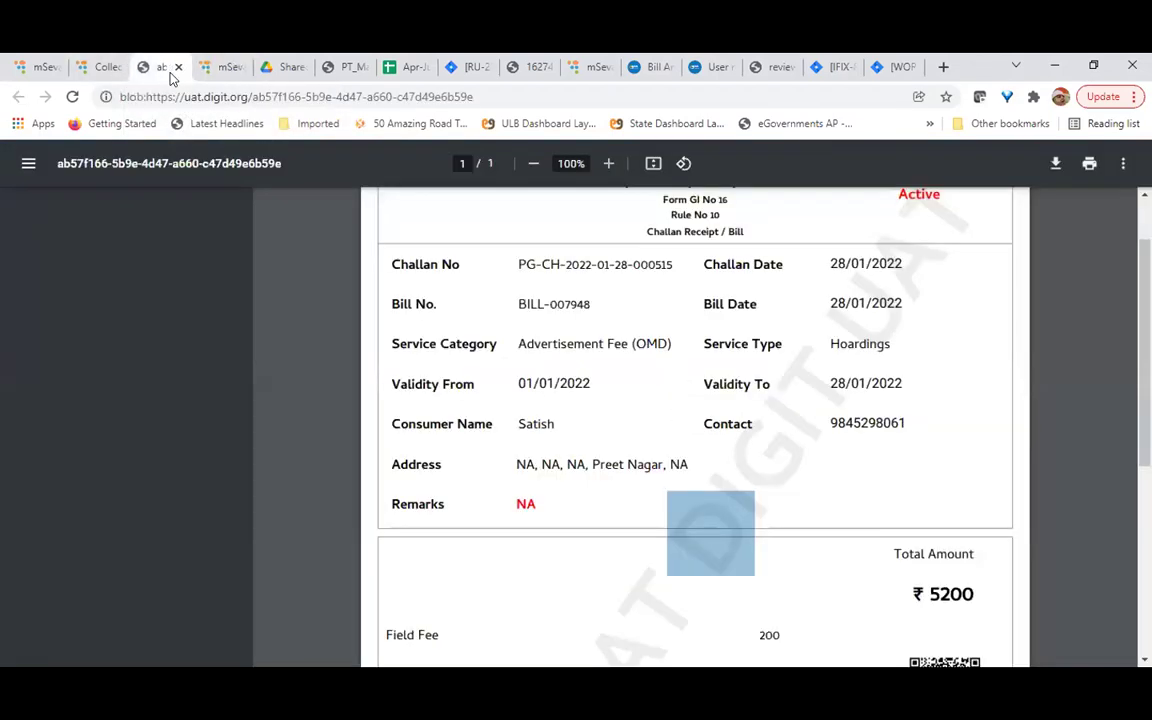
{"action": "key", "text": "ctrl+w"}
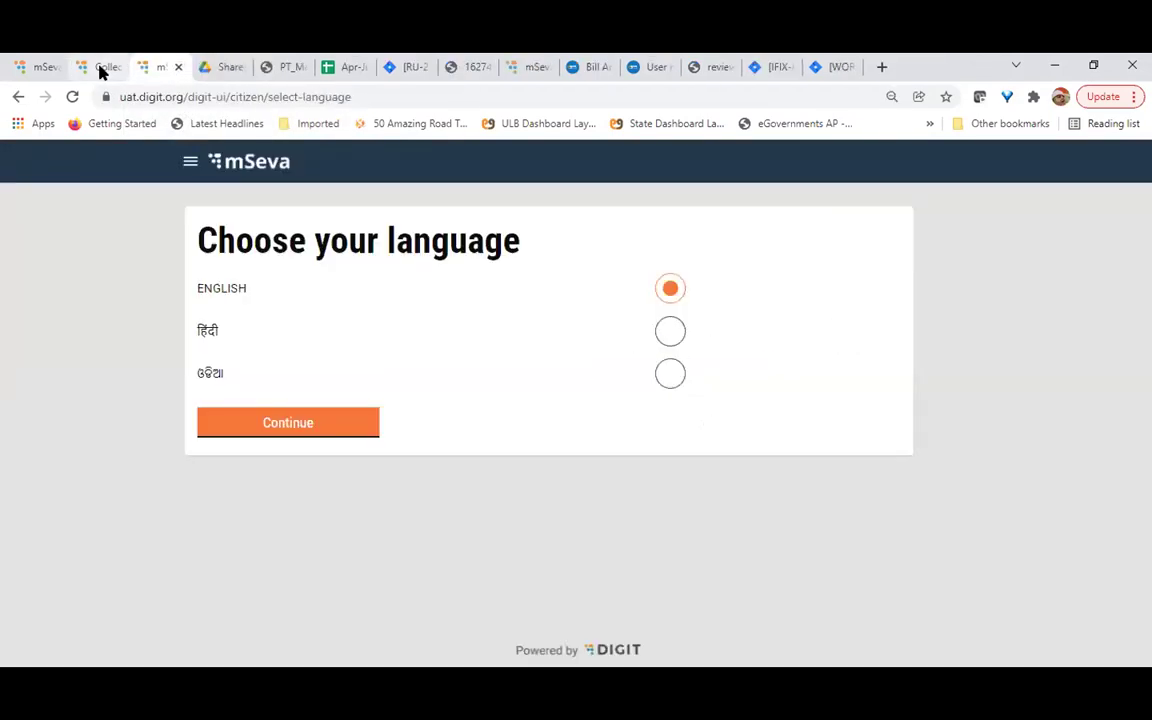
{"action": "left_click", "coordinate": [103, 68]}
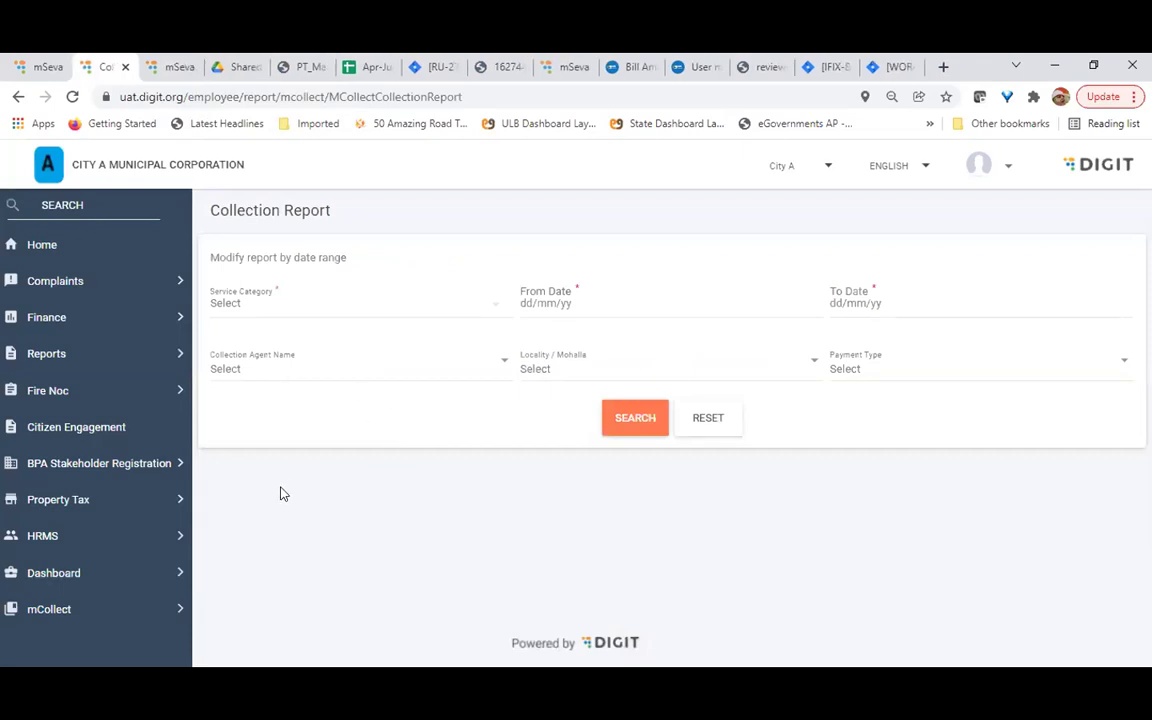
Scroll down the employee Collection Report page to view its search filters
{"action": "scroll", "coordinate": [43, 527], "scroll_direction": "down", "scroll_amount": 1}
{"action": "scroll", "coordinate": [42, 528], "scroll_direction": "down", "scroll_amount": 2}
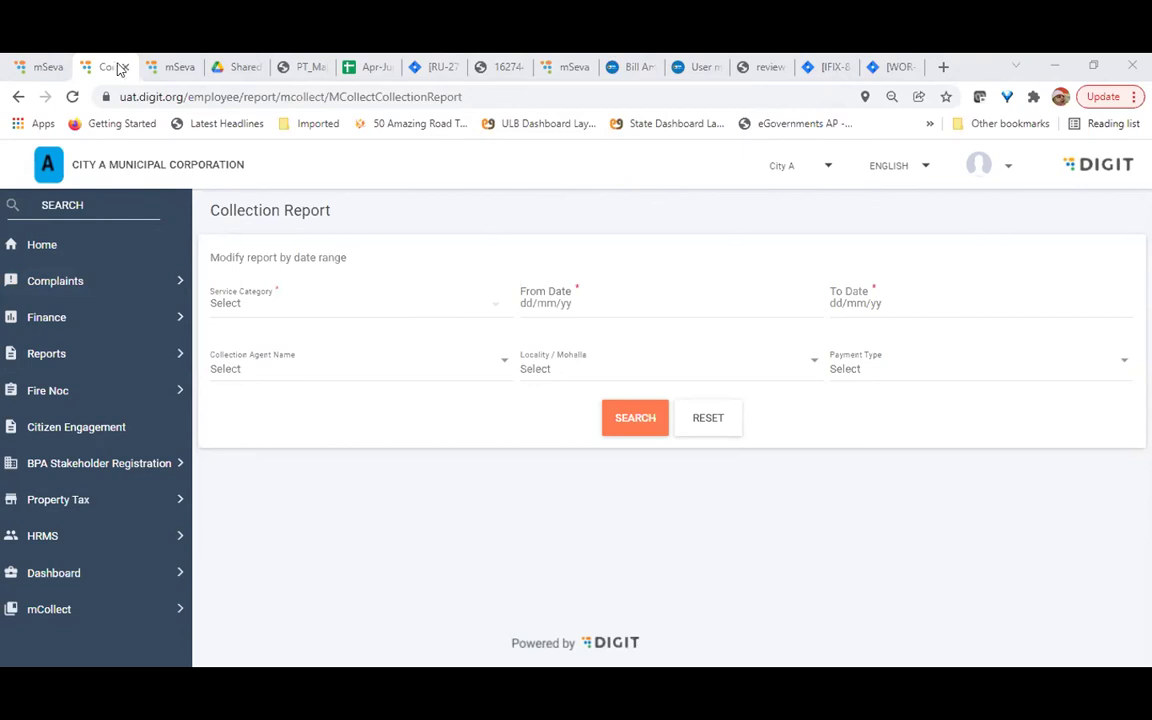
Log out of the employee account and switch to the citizen portal tab
{"action": "left_click", "coordinate": [165, 71]}
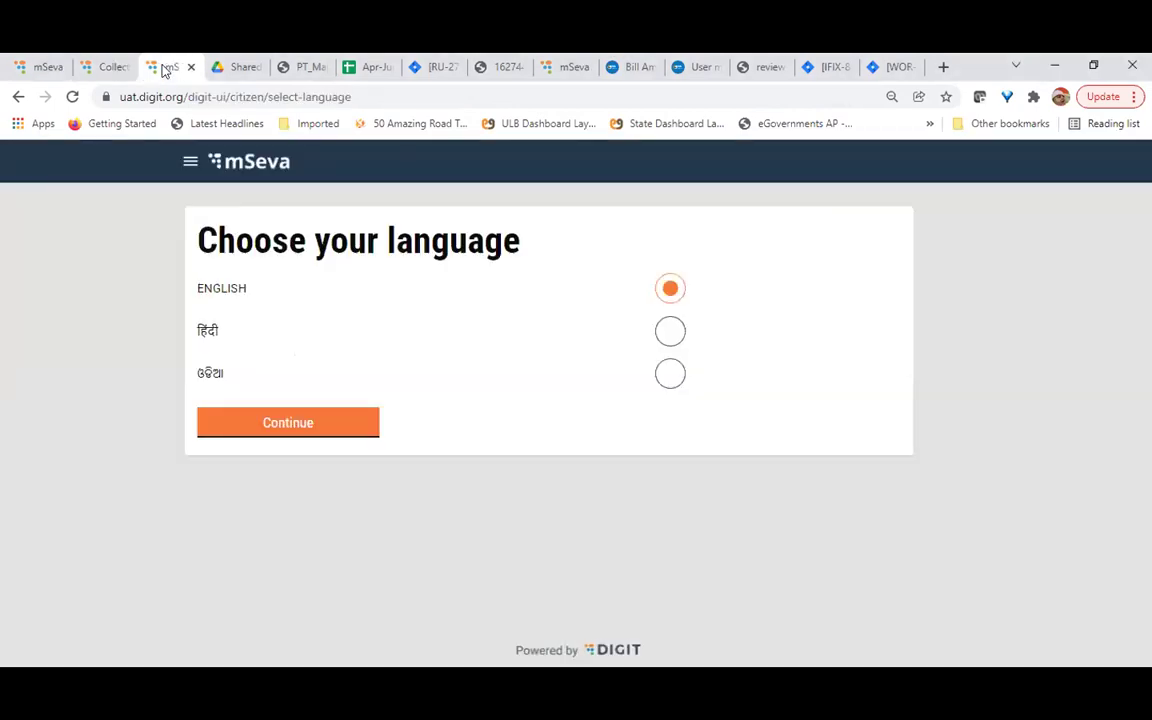
{"action": "left_click", "coordinate": [110, 69]}
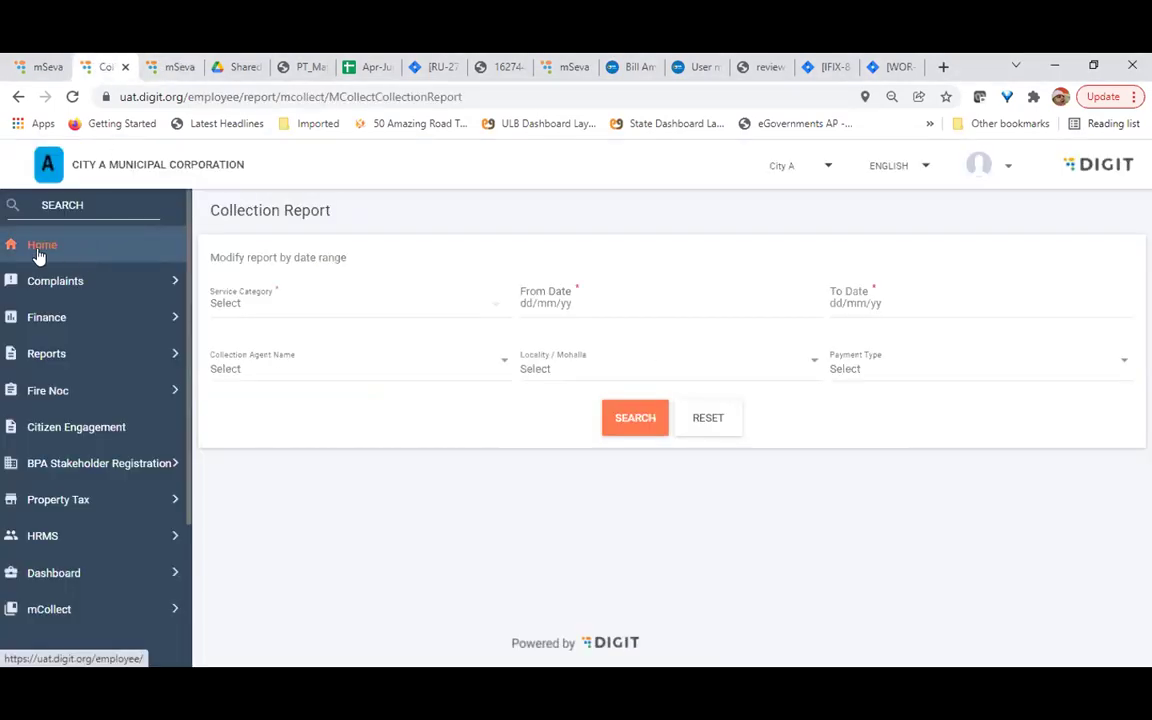
{"action": "left_click", "coordinate": [1006, 167]}
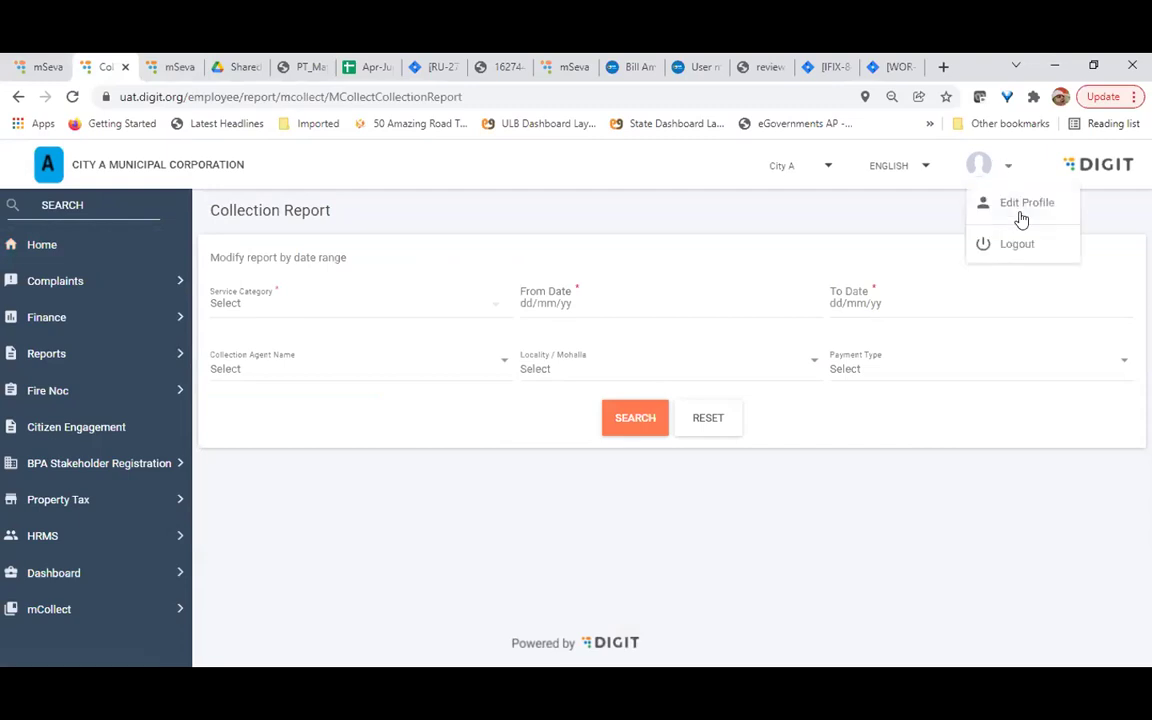
{"action": "left_click", "coordinate": [1018, 246]}
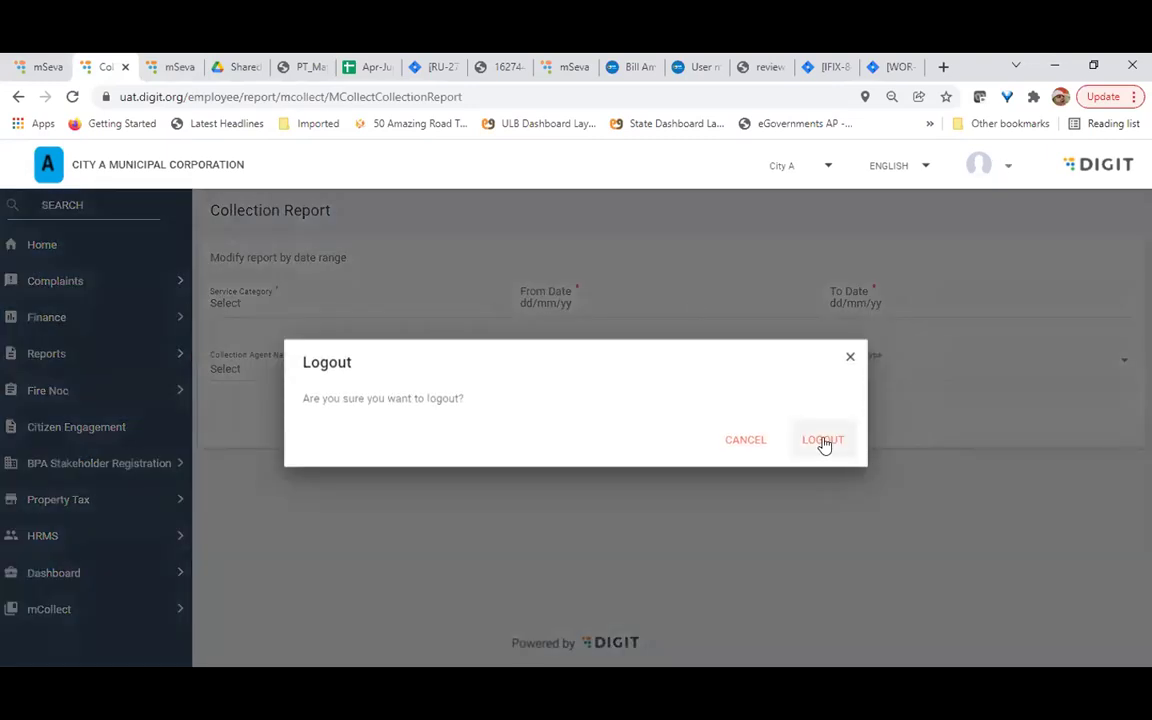
{"action": "left_click", "coordinate": [823, 441]}
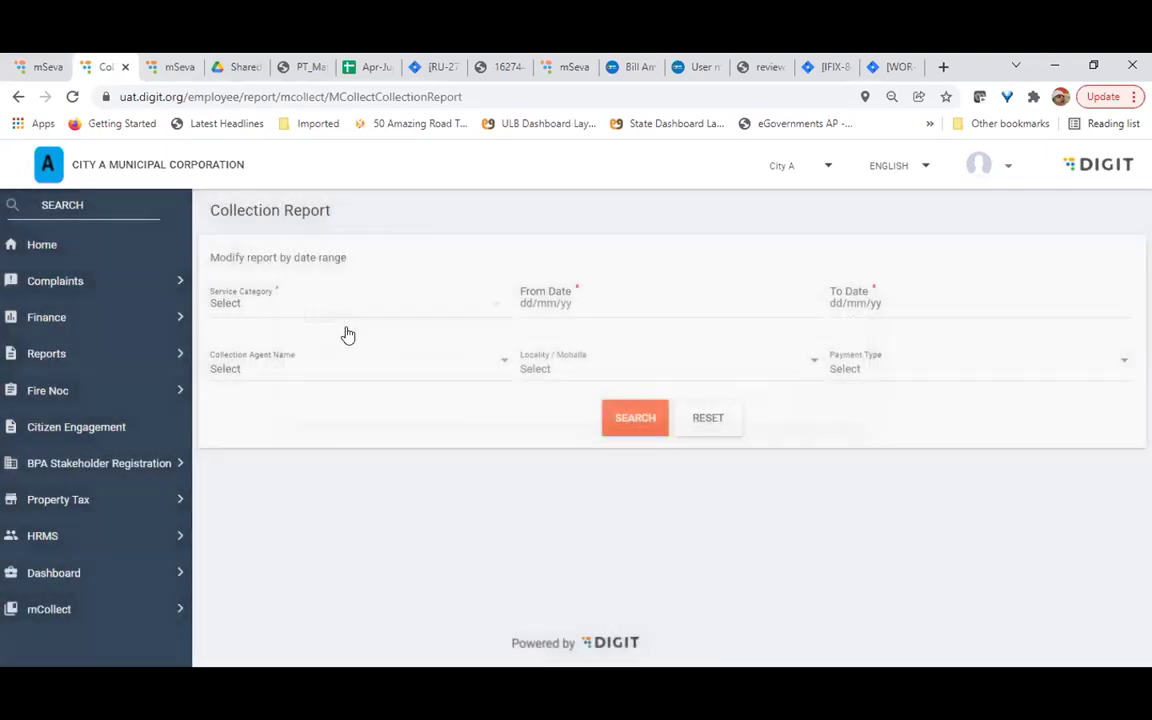
{"action": "left_click", "coordinate": [172, 66]}
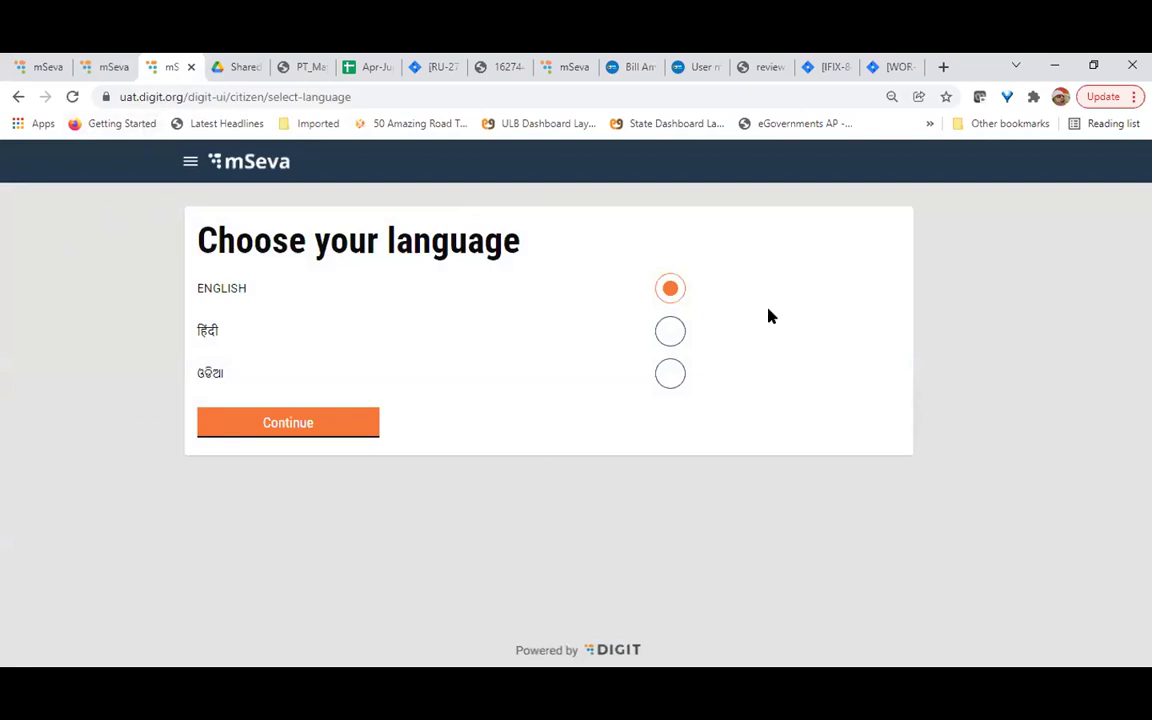
Confirm English, choose City A as the location, then view all citizen services
{"action": "left_click", "coordinate": [280, 424]}
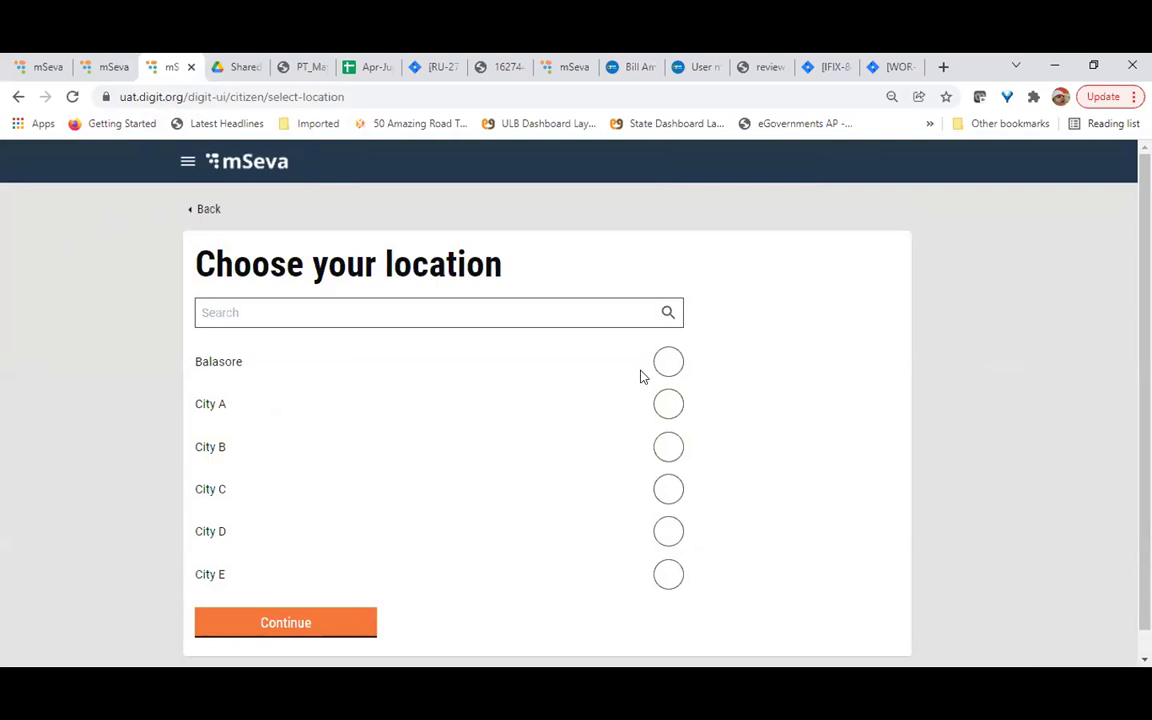
{"action": "left_click", "coordinate": [668, 407]}
{"action": "left_click", "coordinate": [285, 627]}
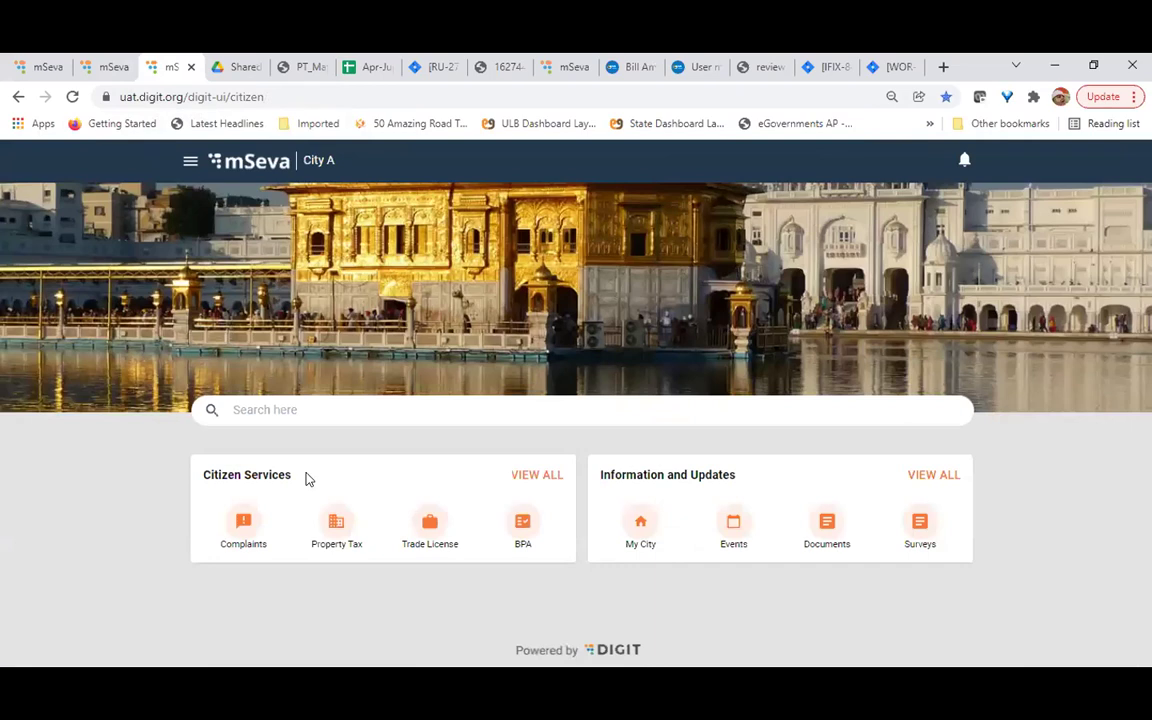
{"action": "left_click", "coordinate": [542, 476]}
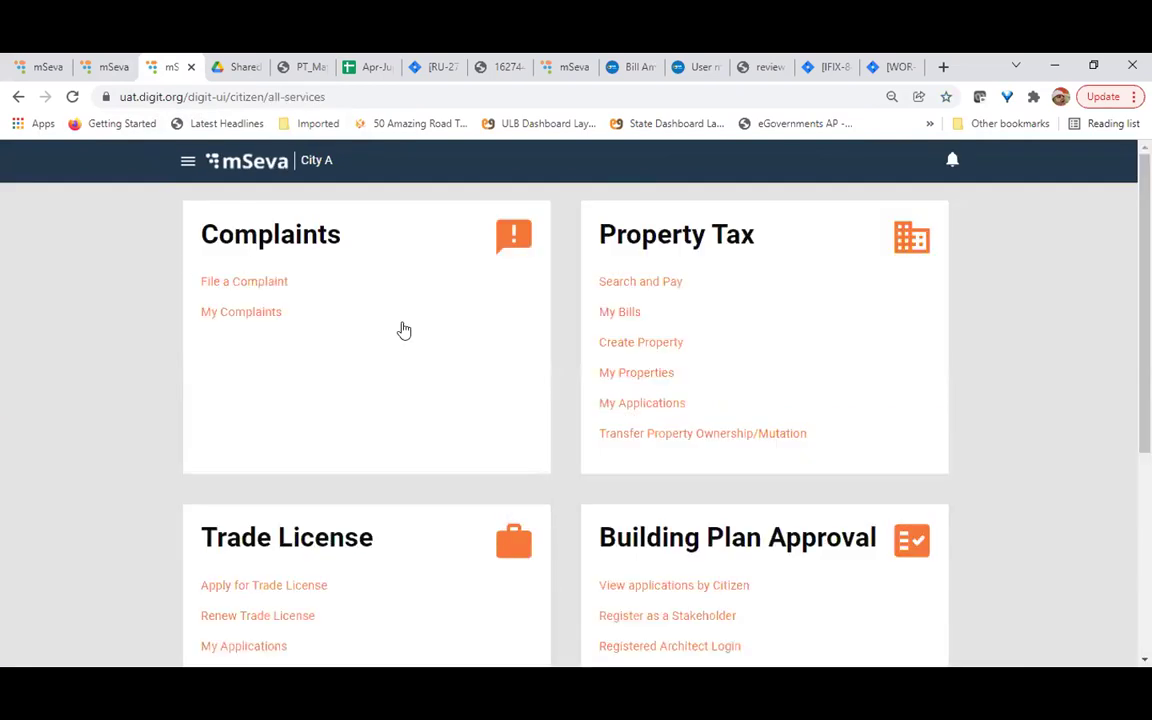
Go to My Challans under mCollect and submit the citizen's mobile number for an OTP
{"action": "scroll", "coordinate": [424, 434], "scroll_direction": "down", "scroll_amount": 4}
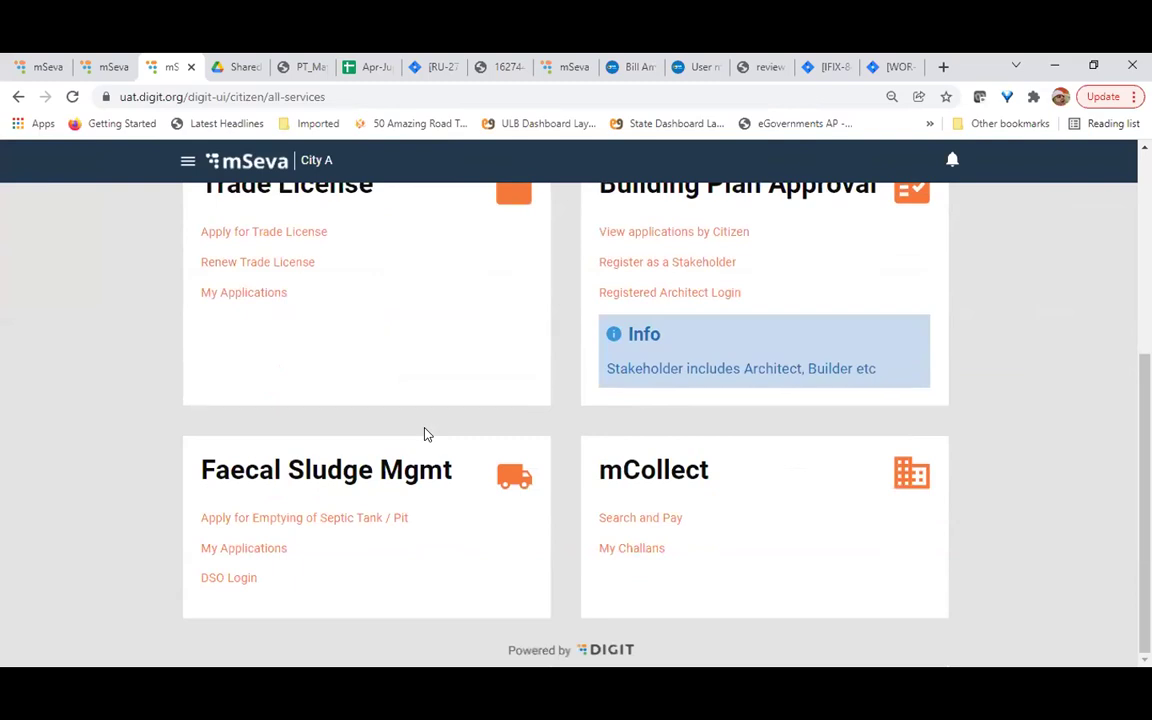
{"action": "left_click", "coordinate": [635, 550]}
{"action": "left_click", "coordinate": [302, 396]}
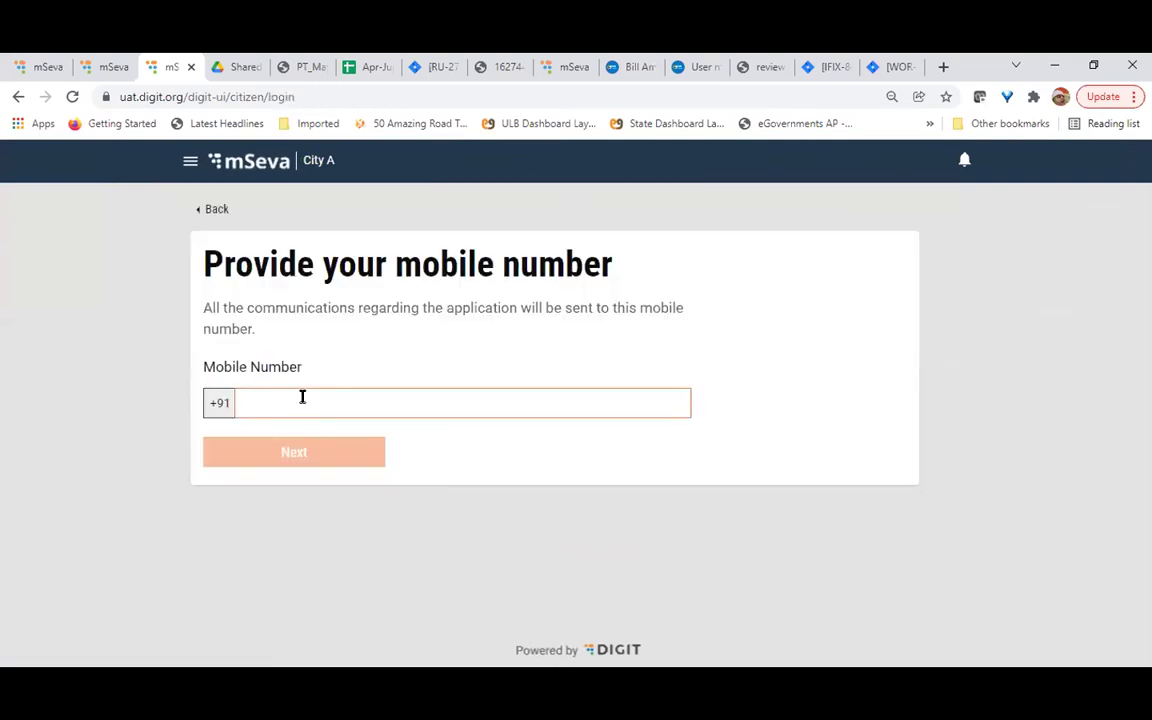
{"action": "left_click", "coordinate": [310, 456]}
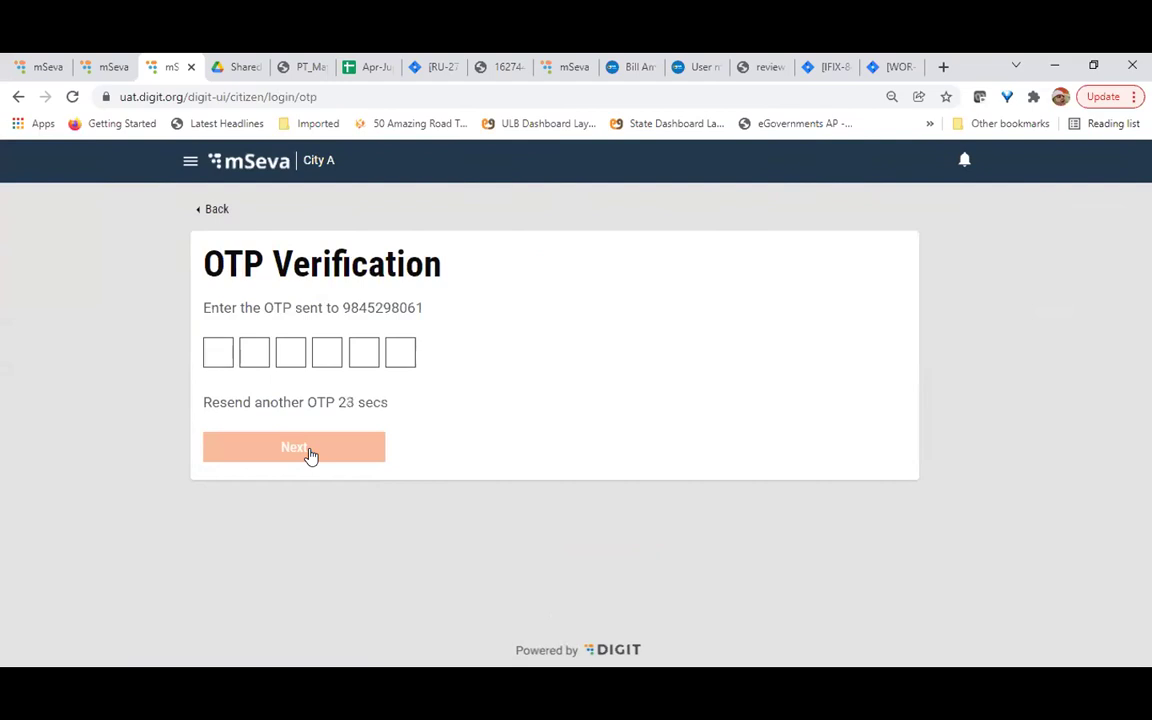
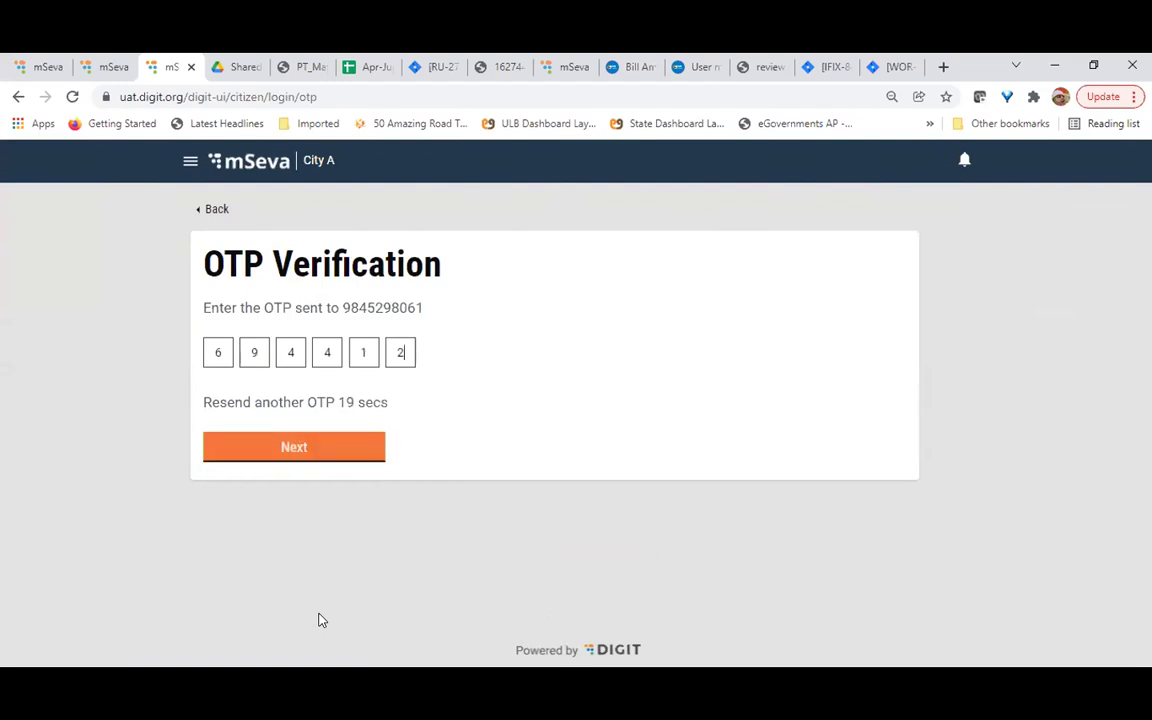
Sign in with the OTP and scroll through the six Hoardings challans listed
{"action": "left_click", "coordinate": [311, 447]}
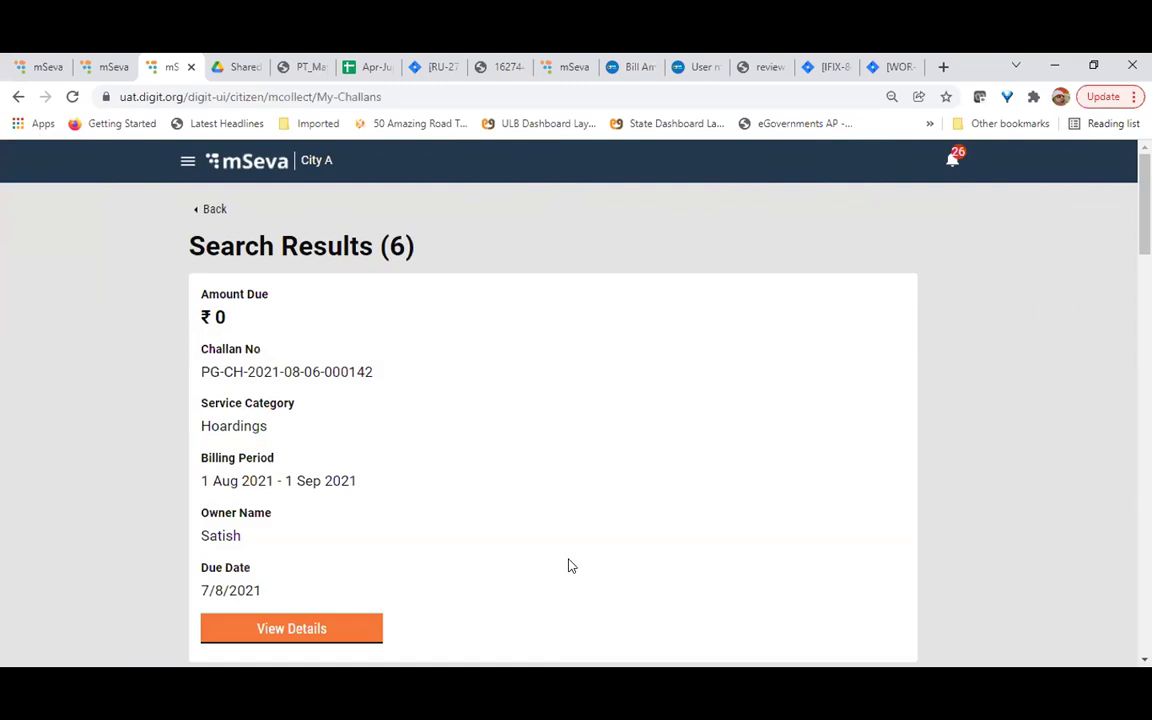
{"action": "scroll", "coordinate": [568, 566], "scroll_direction": "down", "scroll_amount": 8}
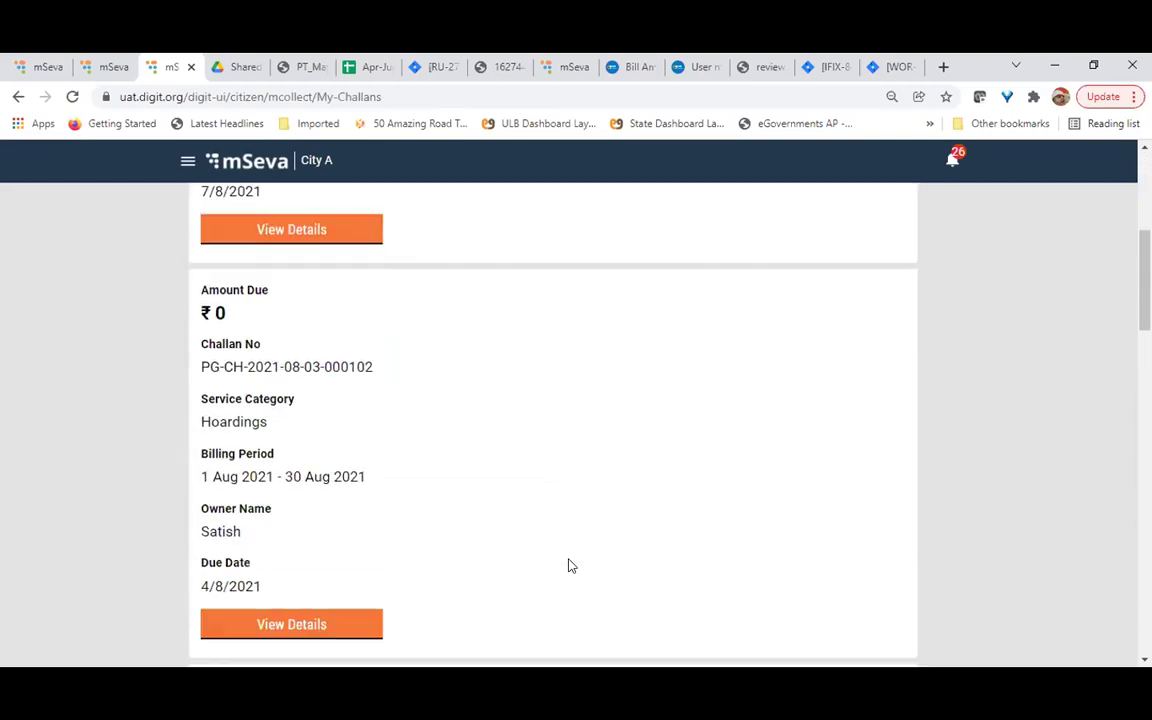
{"action": "scroll", "coordinate": [568, 566], "scroll_direction": "down", "scroll_amount": 5}
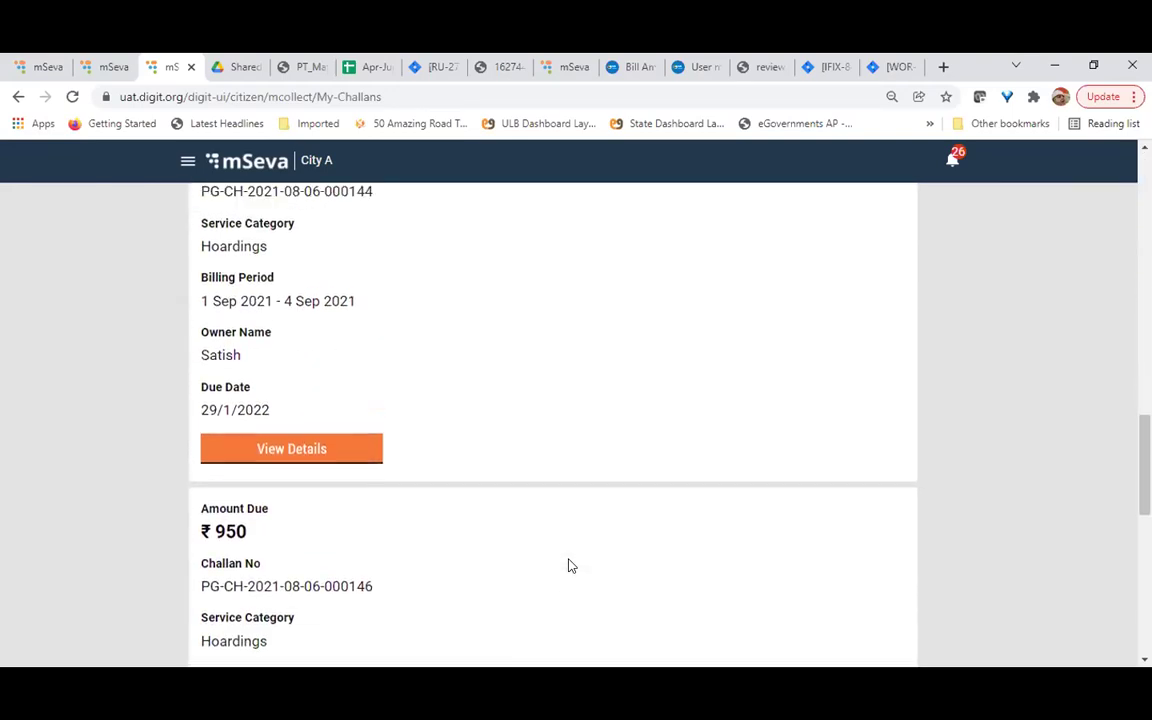
{"action": "scroll", "coordinate": [568, 566], "scroll_direction": "up", "scroll_amount": 2}
{"action": "scroll", "coordinate": [568, 566], "scroll_direction": "down", "scroll_amount": 3}
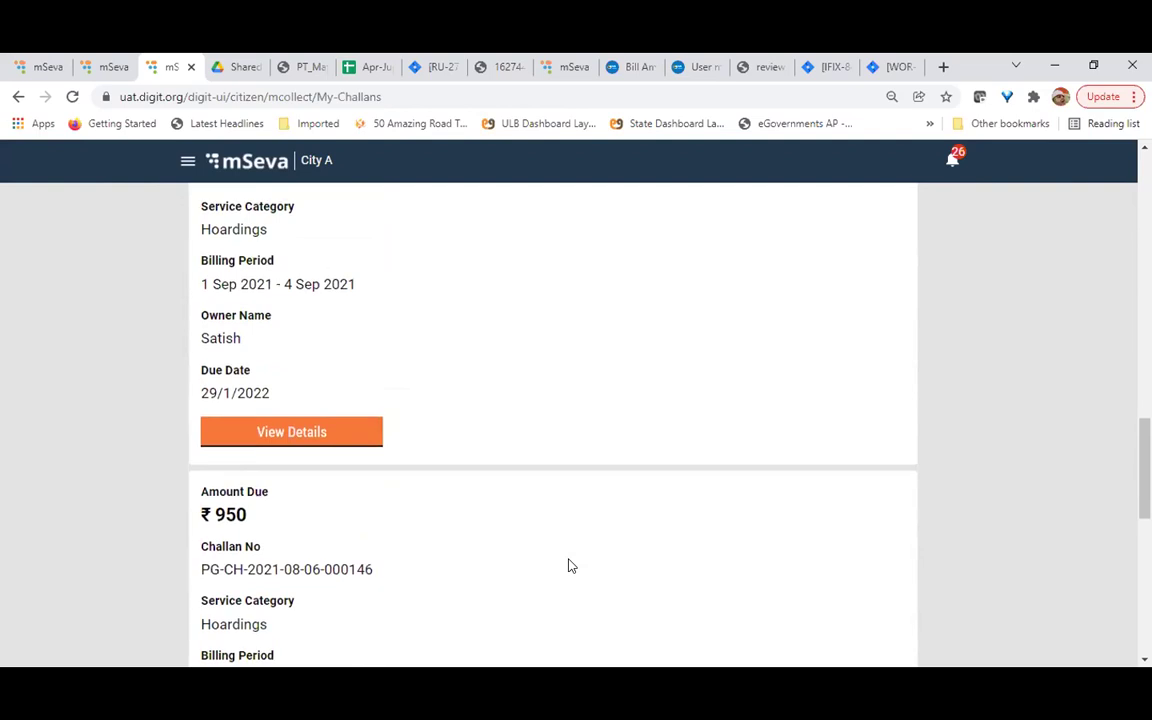
{"action": "scroll", "coordinate": [568, 566], "scroll_direction": "down", "scroll_amount": 6}
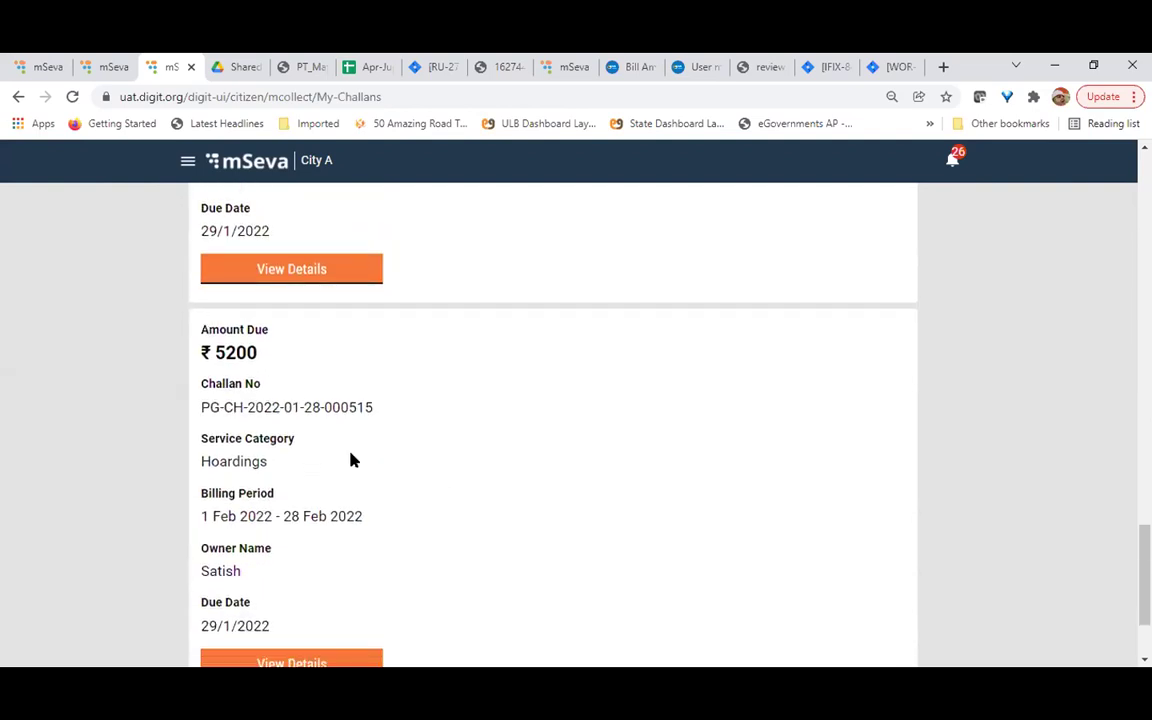
{"action": "scroll", "coordinate": [347, 460], "scroll_direction": "up", "scroll_amount": 5}
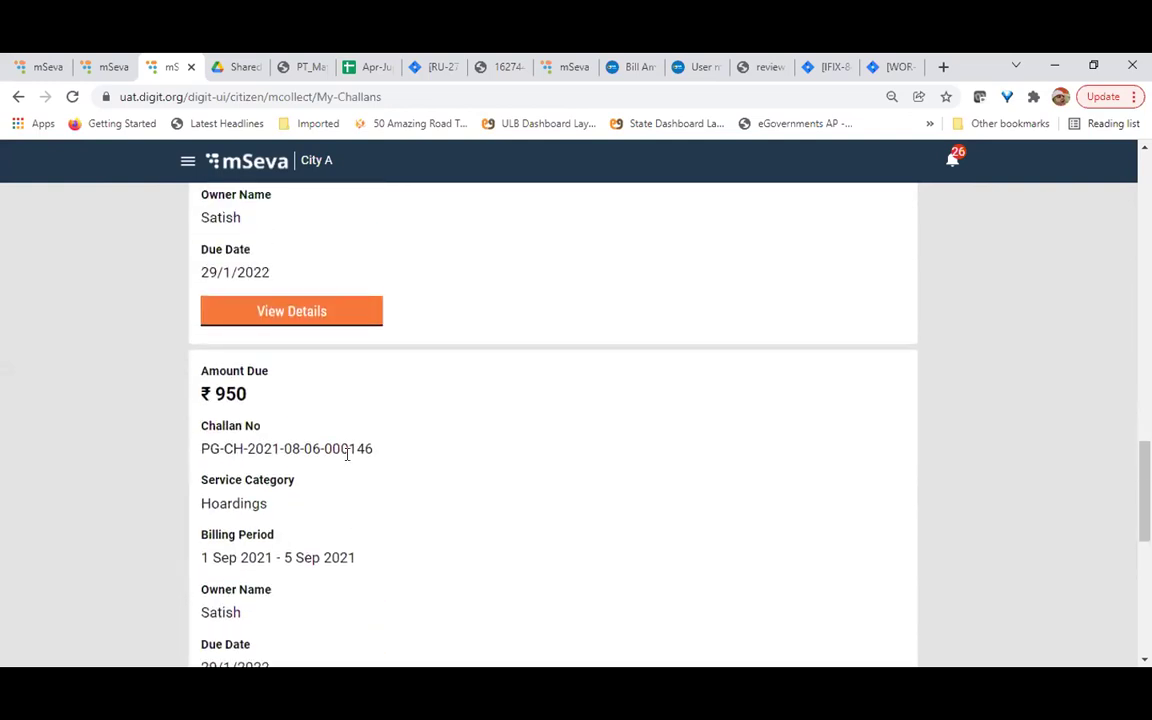
{"action": "scroll", "coordinate": [347, 458], "scroll_direction": "up", "scroll_amount": 2}
{"action": "scroll", "coordinate": [347, 458], "scroll_direction": "down", "scroll_amount": 4}
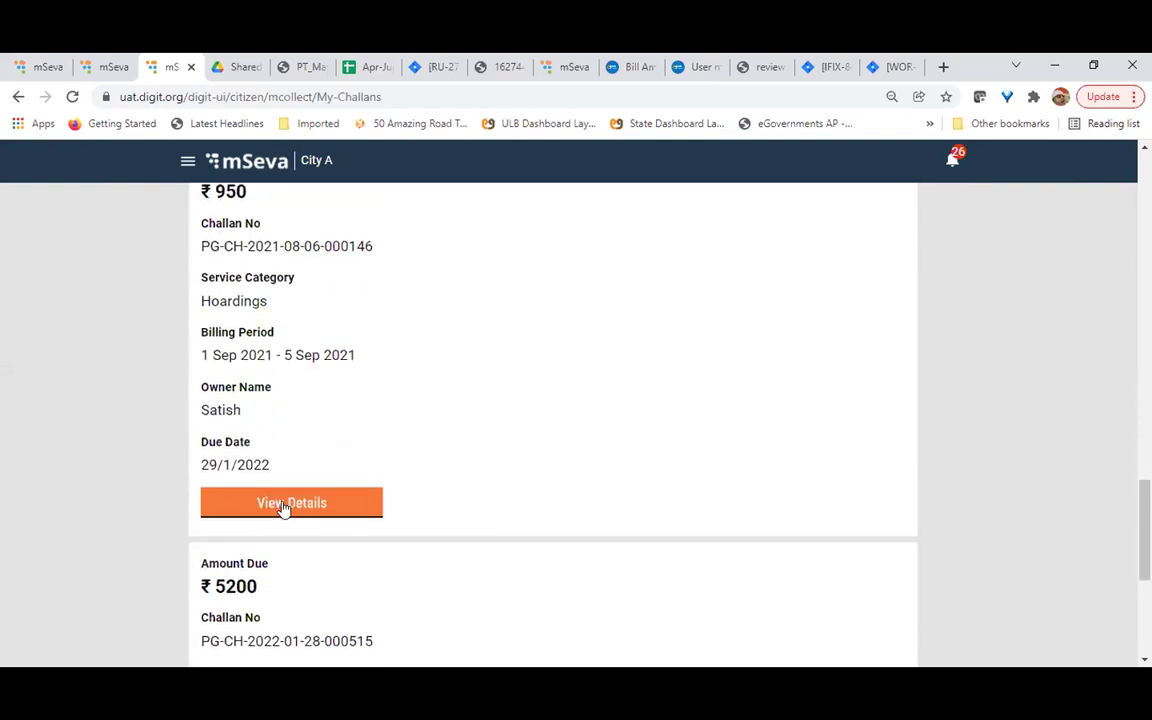
{"action": "left_click", "coordinate": [285, 505]}
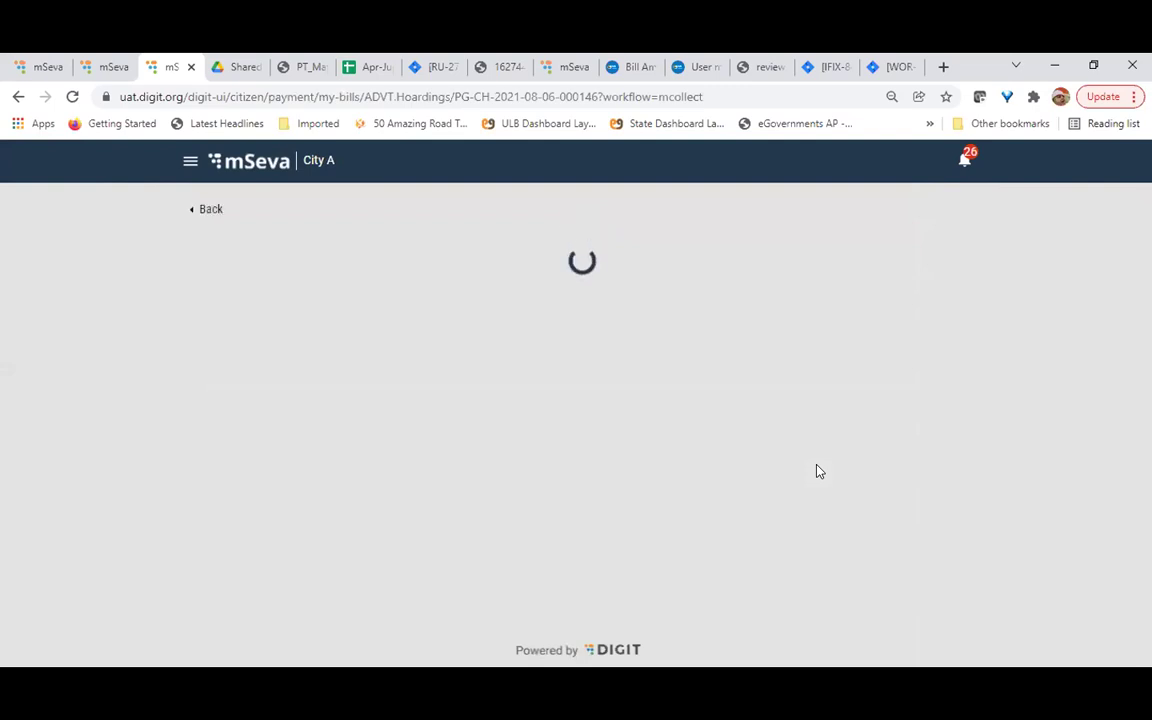
{"action": "scroll", "coordinate": [568, 414], "scroll_direction": "down", "scroll_amount": 2}
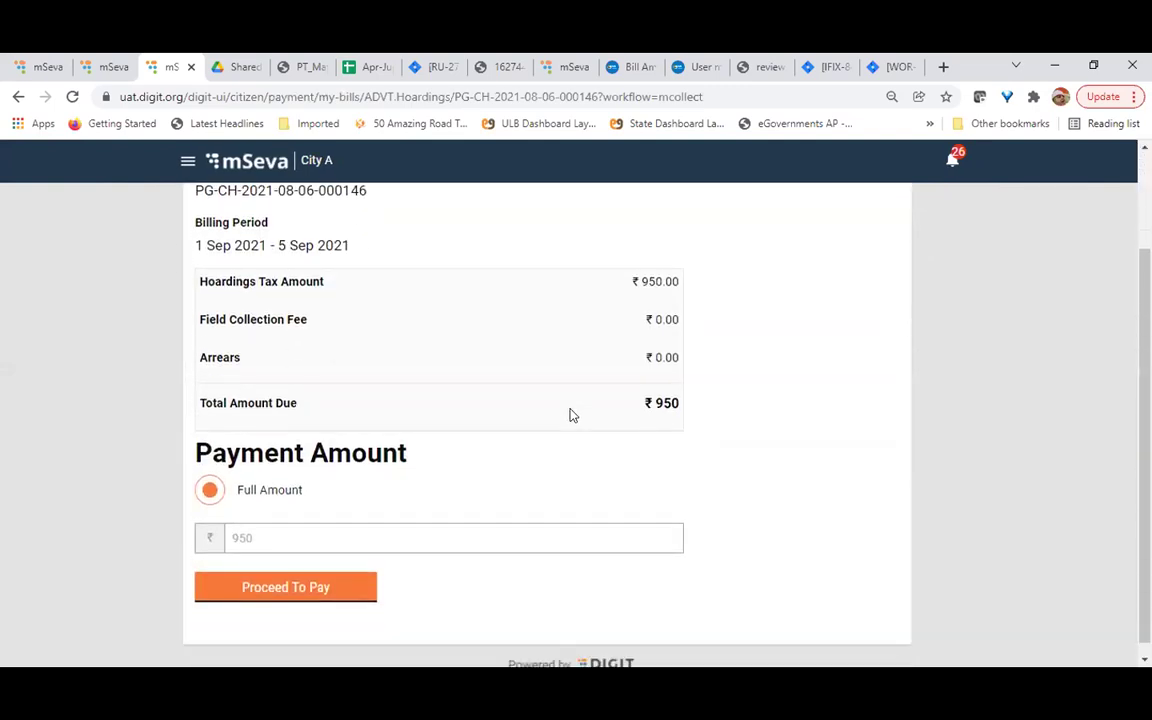
{"action": "scroll", "coordinate": [572, 414], "scroll_direction": "up", "scroll_amount": 2}
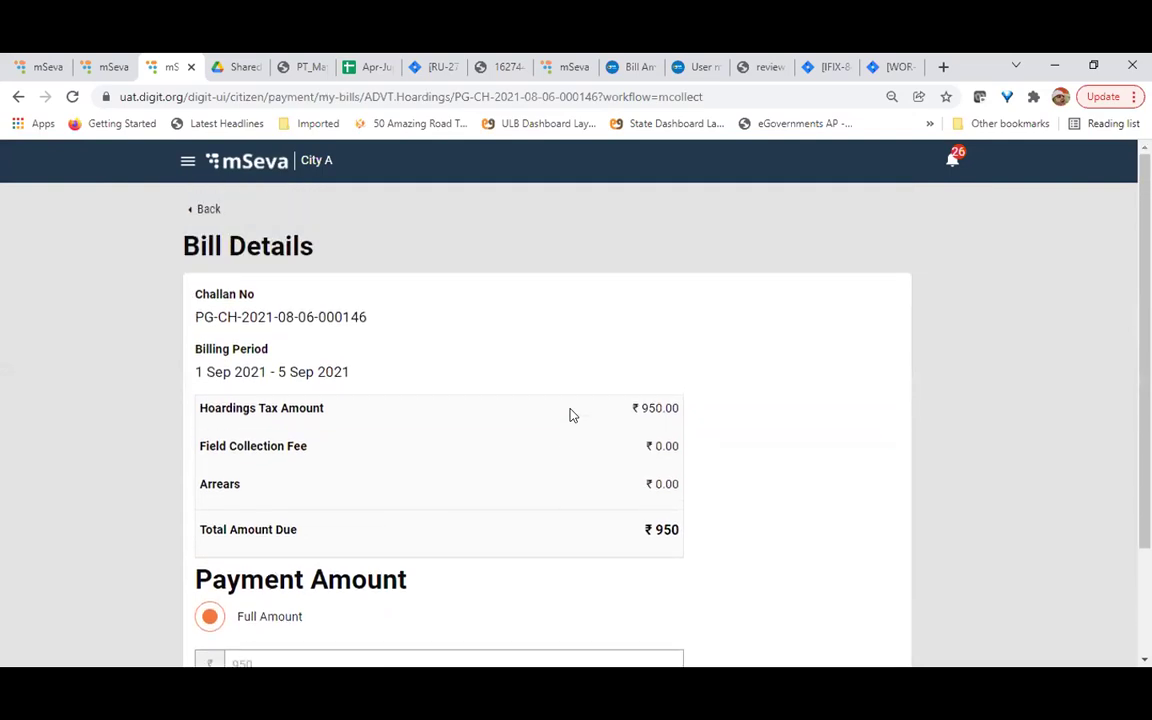
{"action": "scroll", "coordinate": [570, 414], "scroll_direction": "down", "scroll_amount": 2}
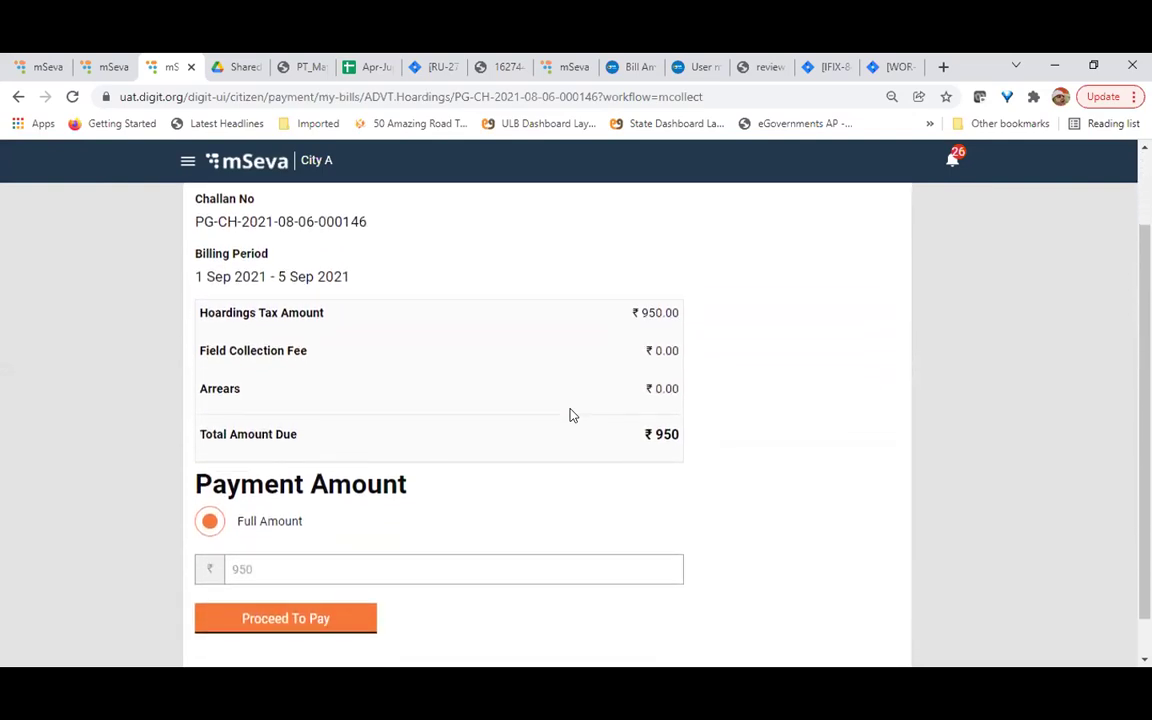
{"action": "scroll", "coordinate": [548, 364], "scroll_direction": "down", "scroll_amount": 1}
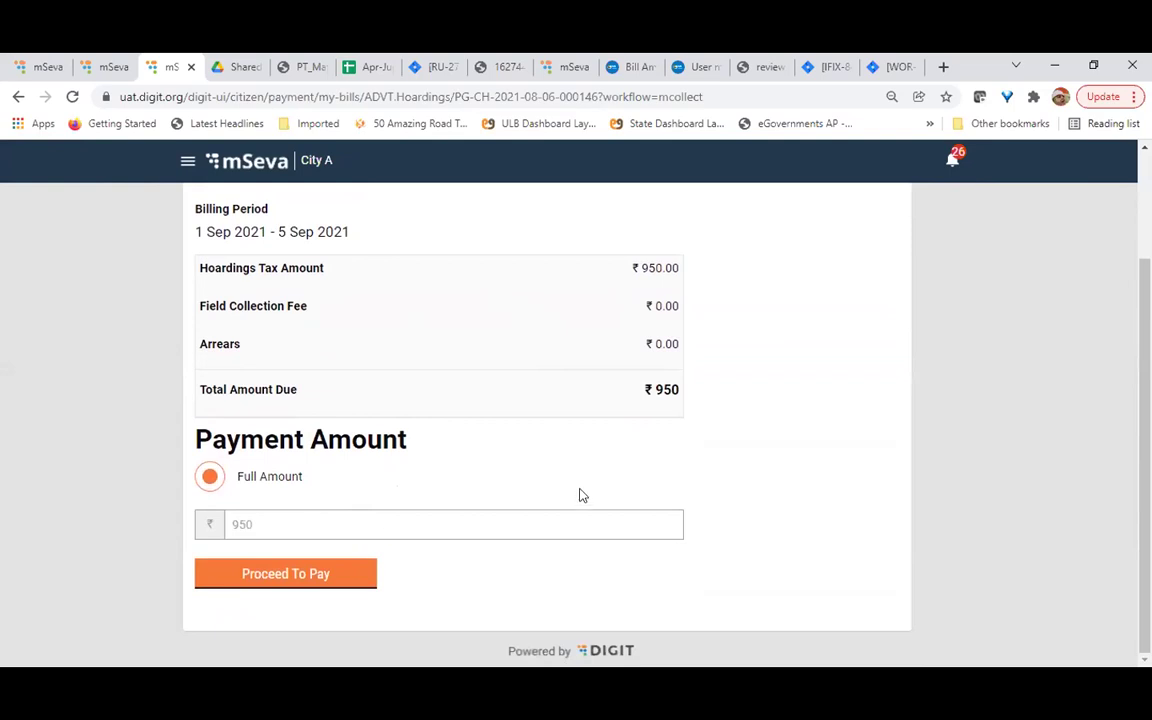
{"action": "left_click", "coordinate": [286, 575]}
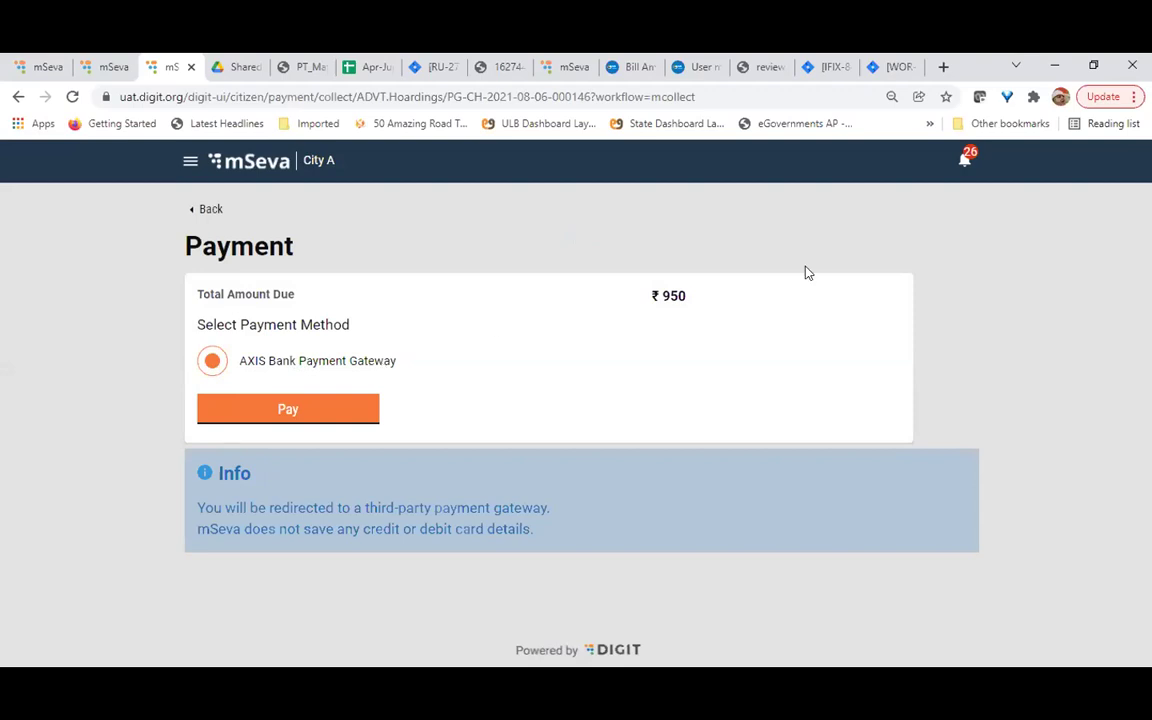
{"action": "left_click", "coordinate": [300, 413]}
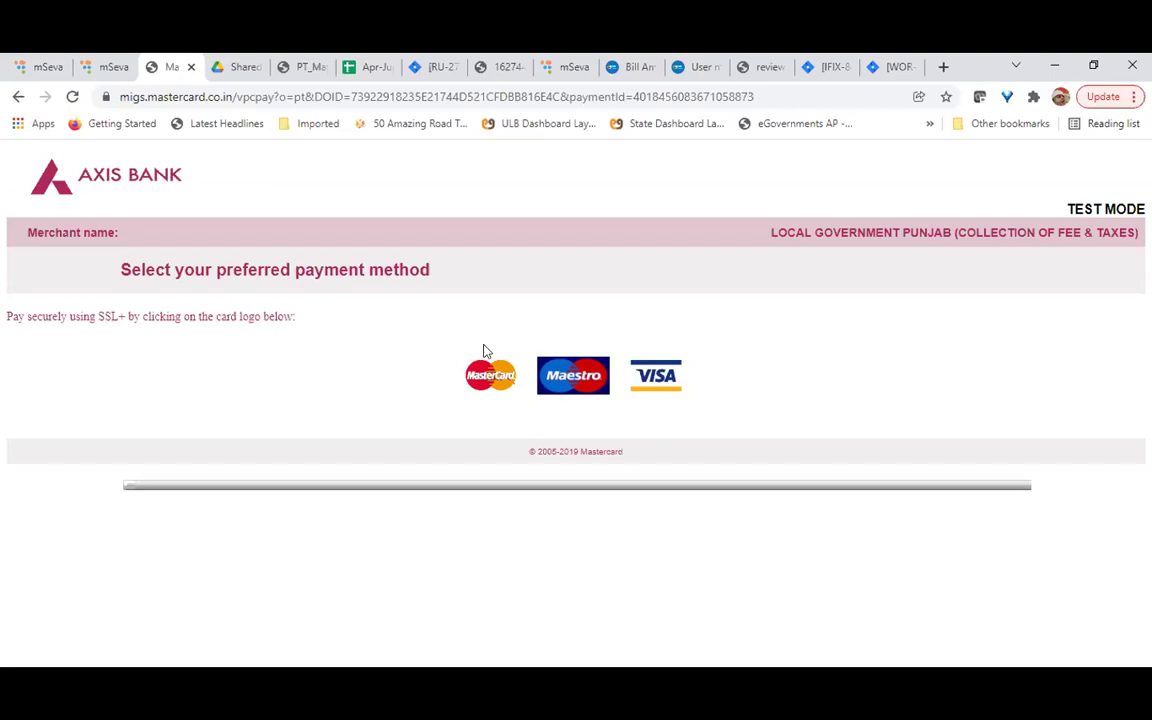
{"action": "left_click", "coordinate": [17, 97]}
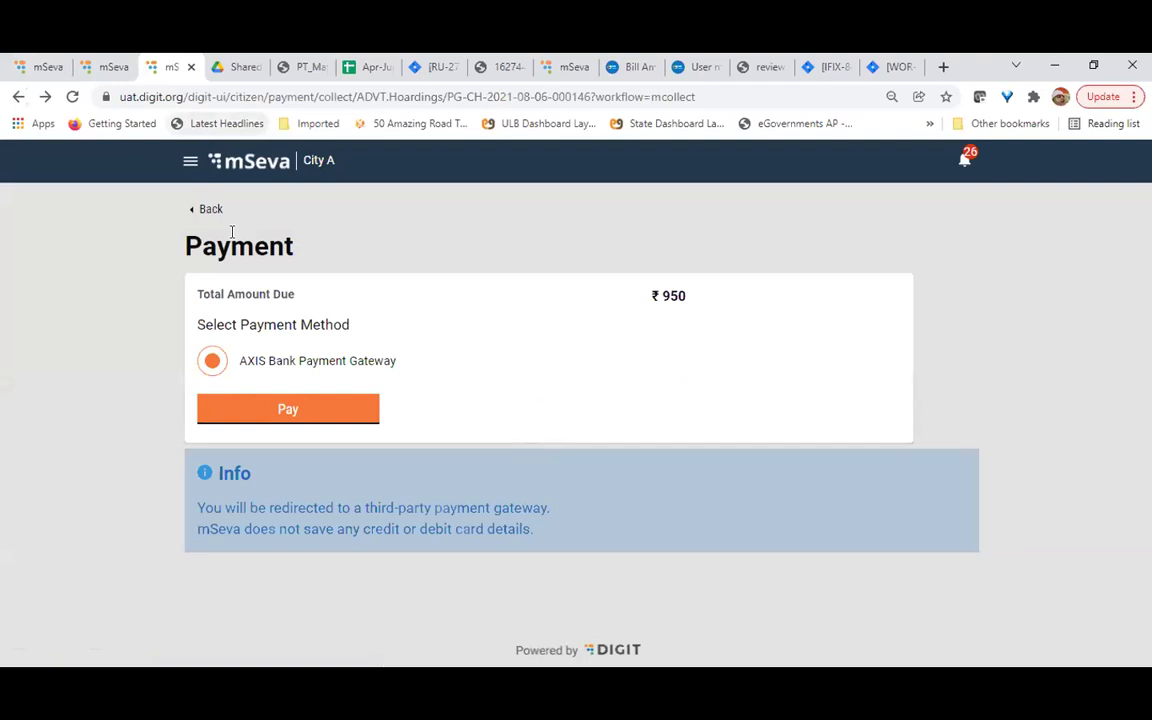
Go back from Payment through Bill Details and My Challans to the services list
{"action": "left_click", "coordinate": [207, 211]}
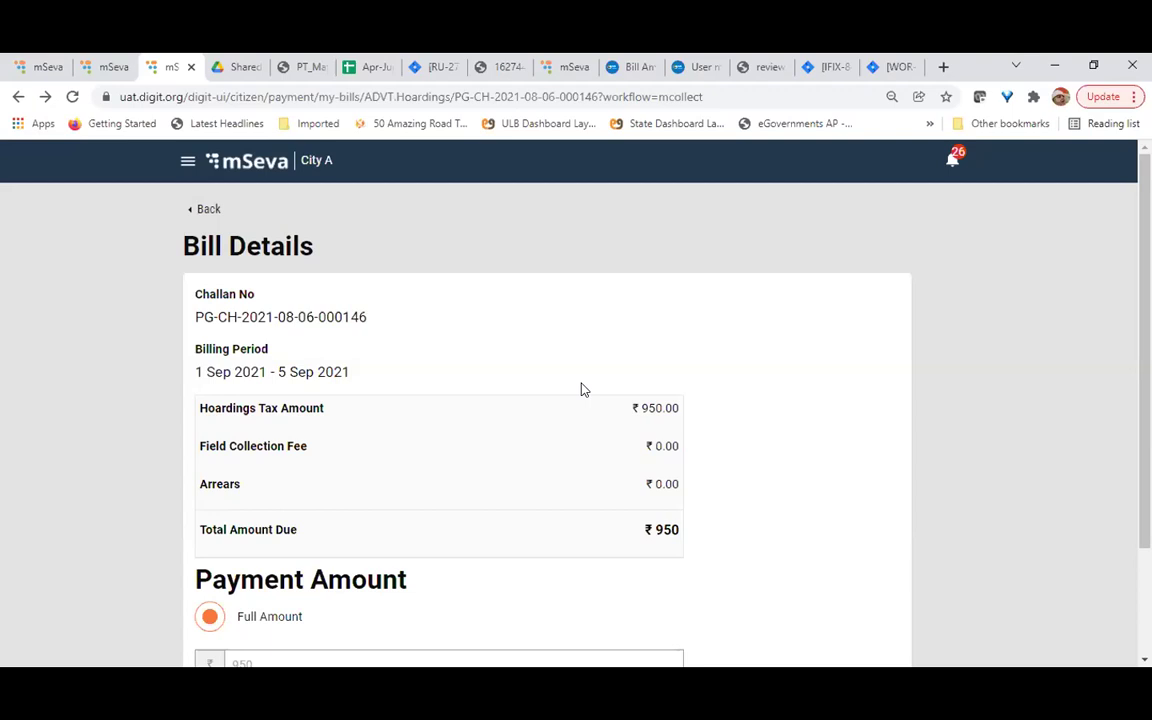
{"action": "scroll", "coordinate": [584, 389], "scroll_direction": "down", "scroll_amount": 3}
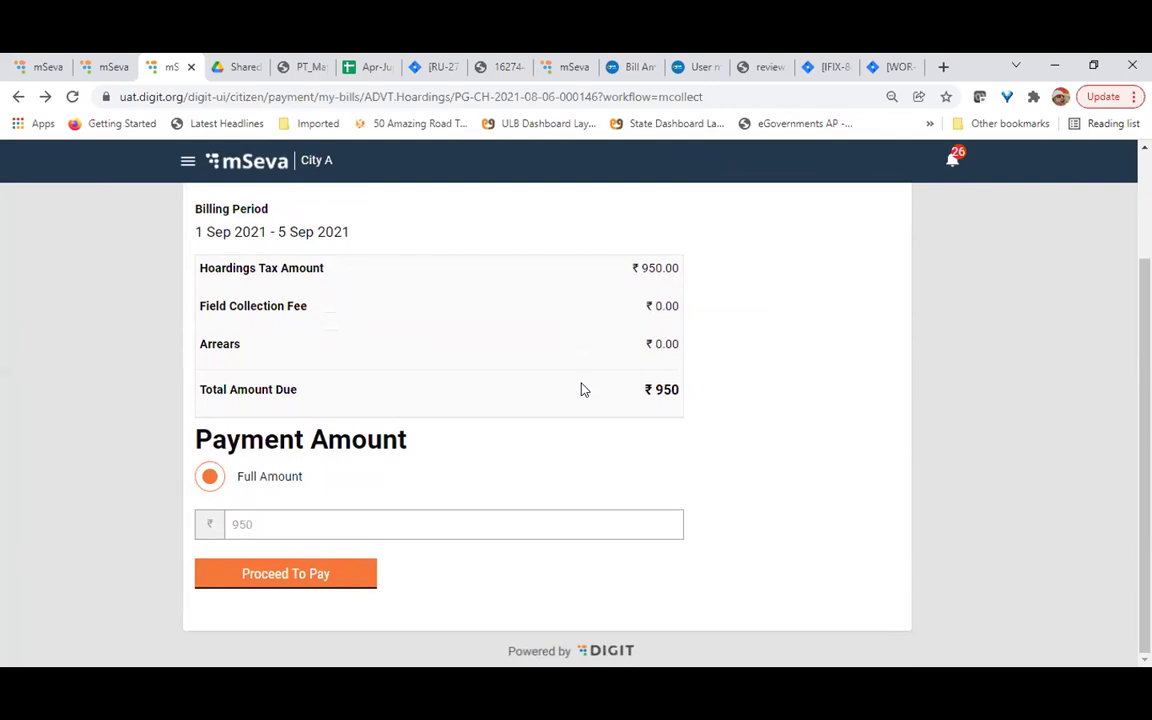
{"action": "scroll", "coordinate": [594, 301], "scroll_direction": "up", "scroll_amount": 3}
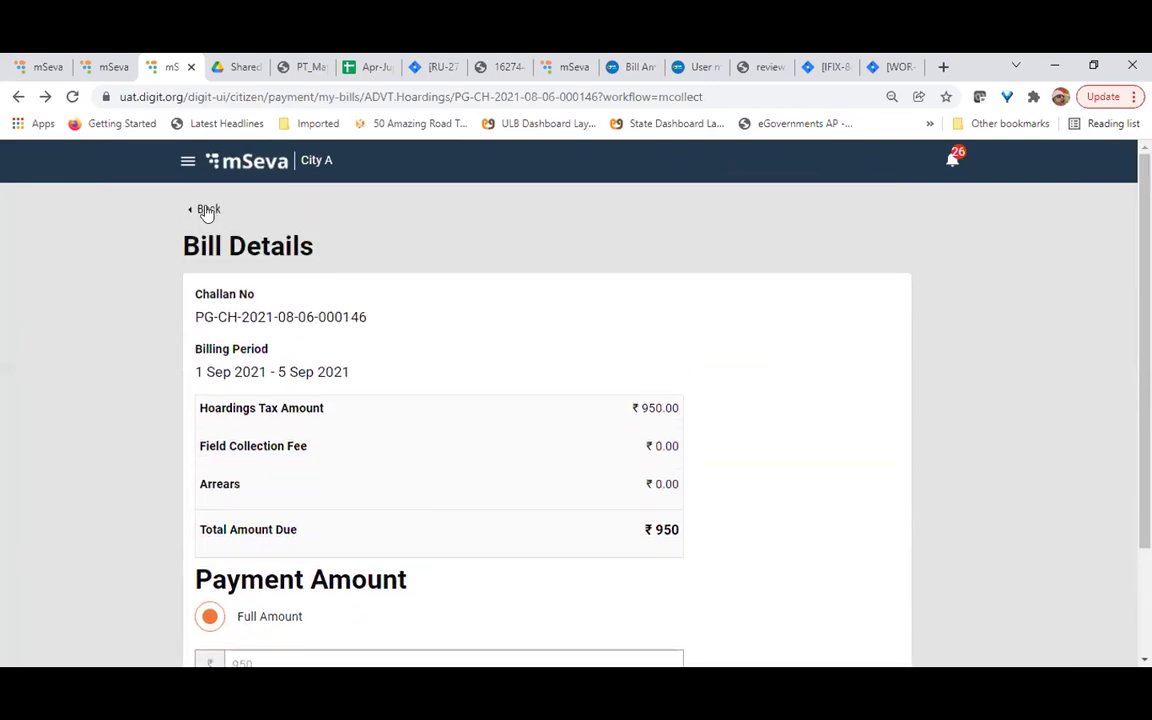
{"action": "left_click", "coordinate": [206, 211]}
{"action": "scroll", "coordinate": [675, 425], "scroll_direction": "up", "scroll_amount": 5}
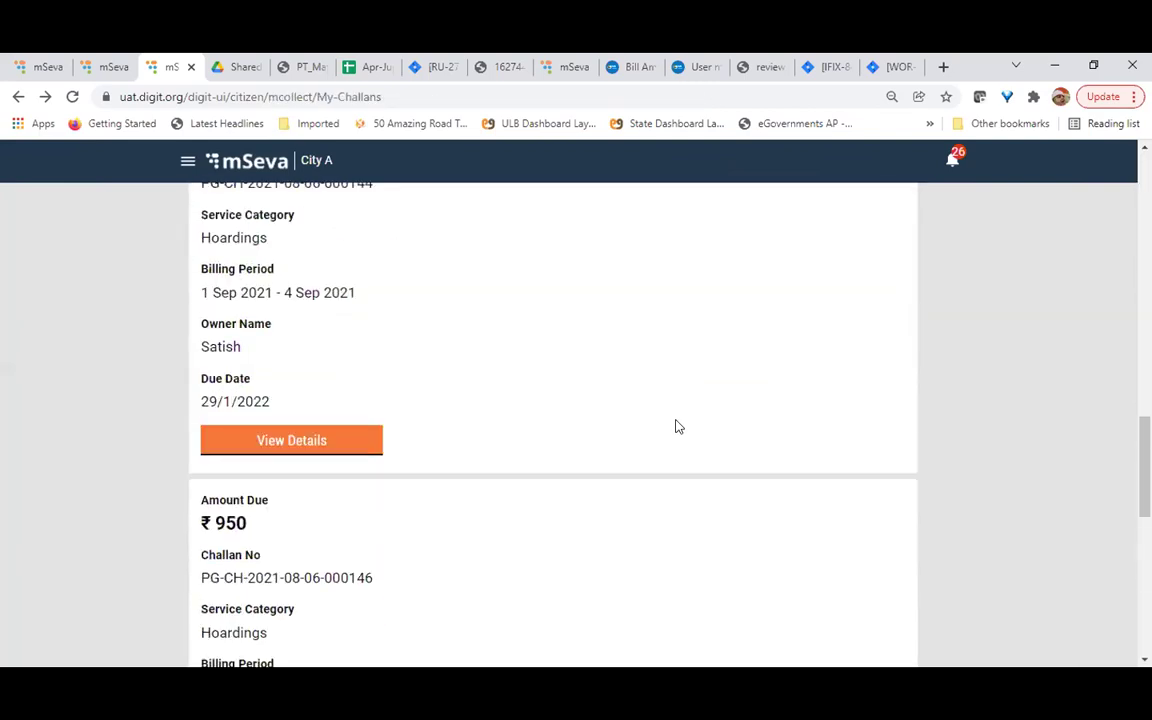
{"action": "scroll", "coordinate": [675, 425], "scroll_direction": "up", "scroll_amount": 10}
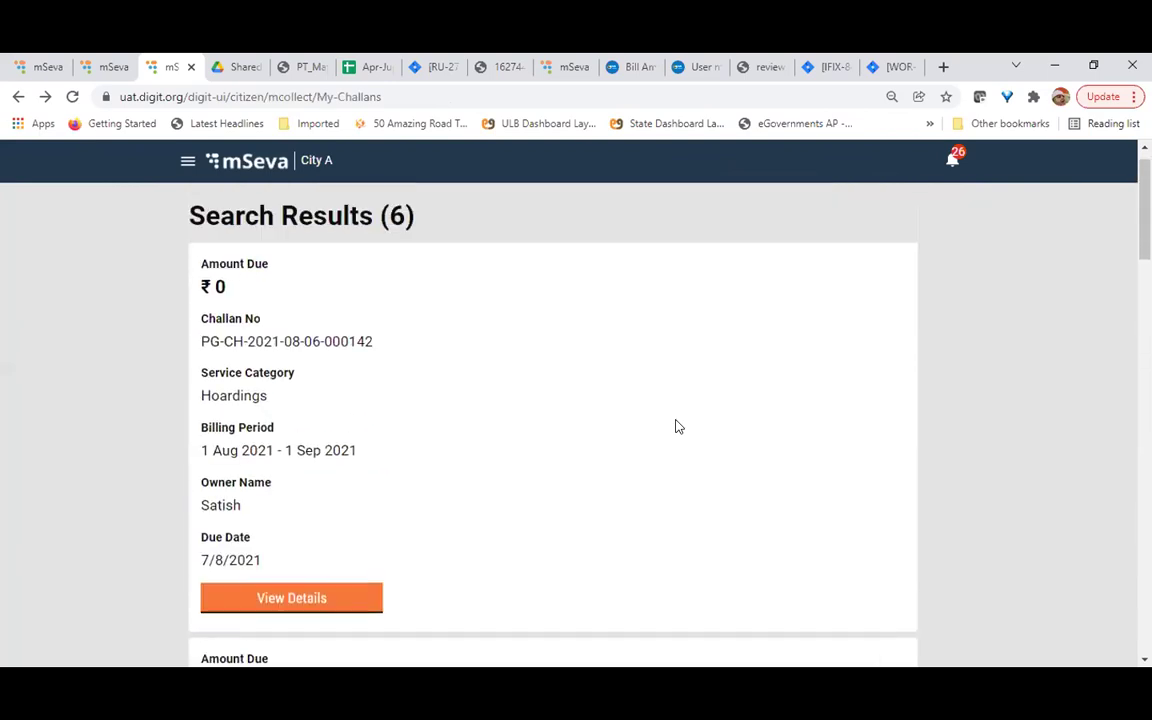
{"action": "left_click", "coordinate": [212, 211]}
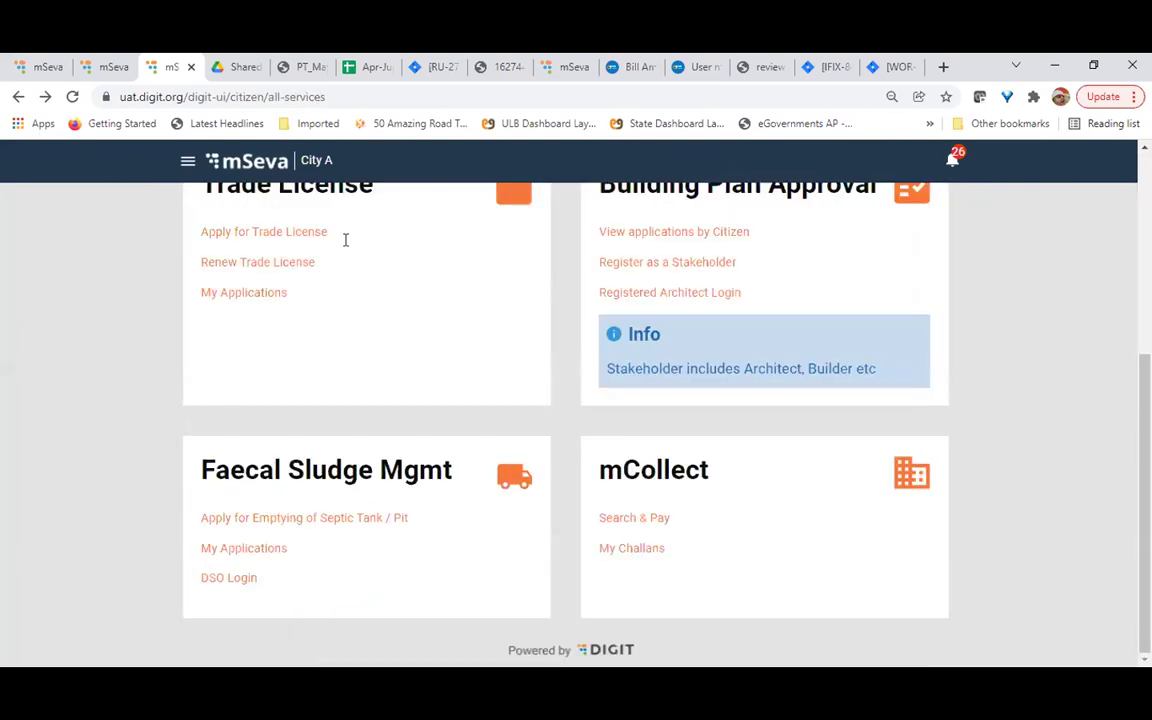
Glance at My Challans, then return to all services and open the Search & Pay challan form
{"action": "left_click", "coordinate": [632, 548]}
{"action": "left_click", "coordinate": [211, 209]}
{"action": "left_click", "coordinate": [625, 518]}
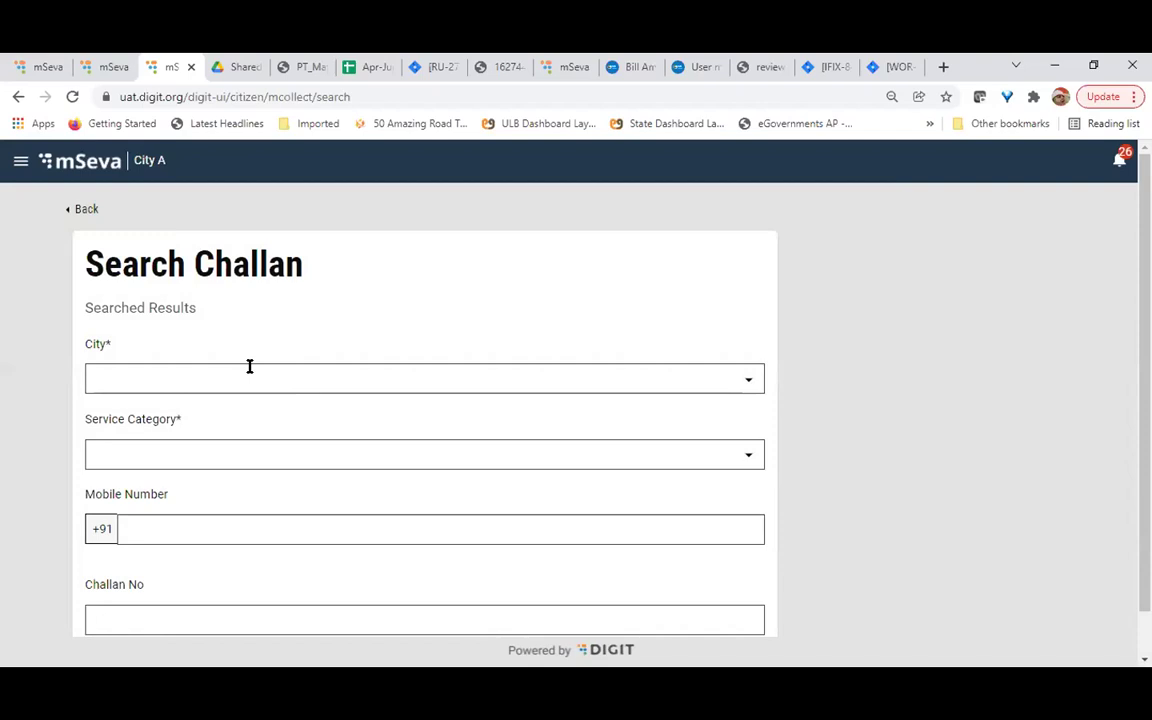
Set the city to City A and the category to Hoardings, and enter the citizen's mobile number
{"action": "scroll", "coordinate": [250, 366], "scroll_direction": "down", "scroll_amount": 2}
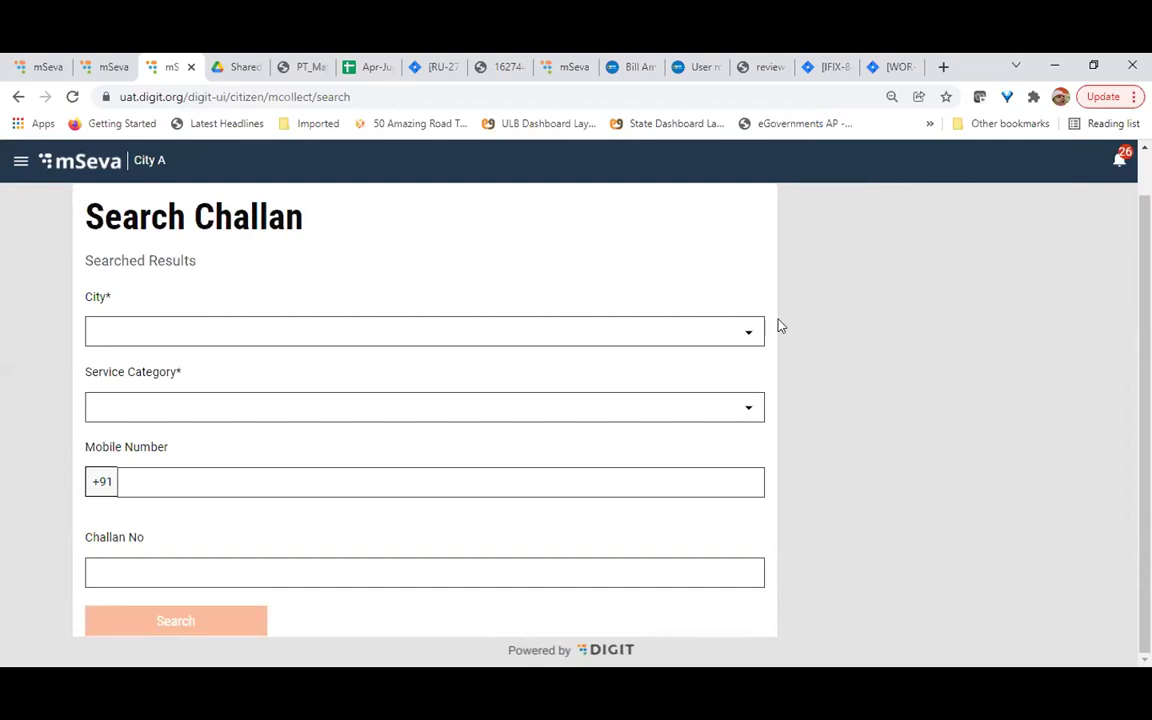
{"action": "left_click", "coordinate": [748, 339]}
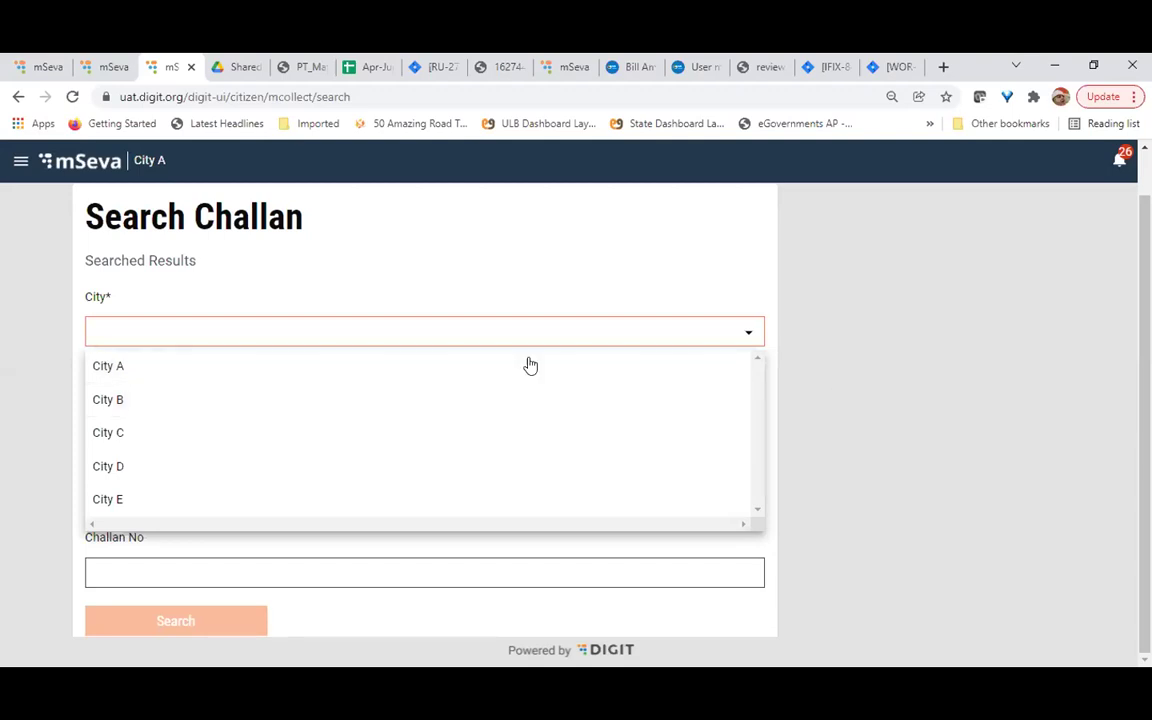
{"action": "left_click", "coordinate": [110, 365]}
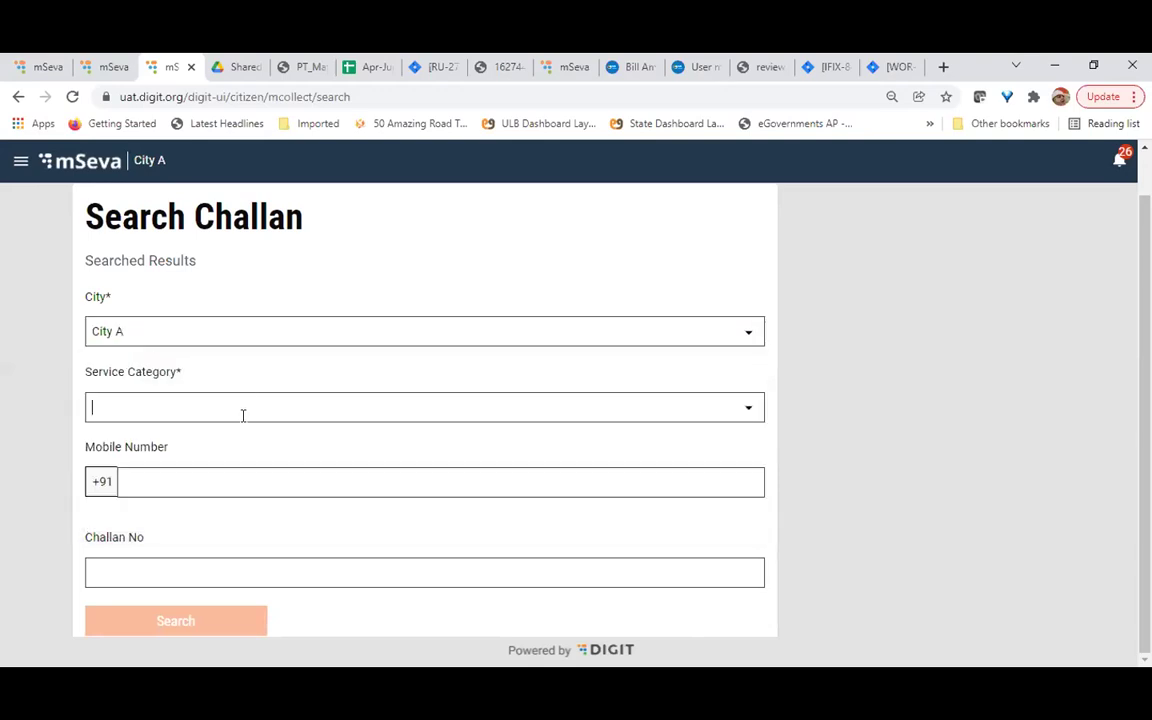
{"action": "left_click", "coordinate": [242, 415]}
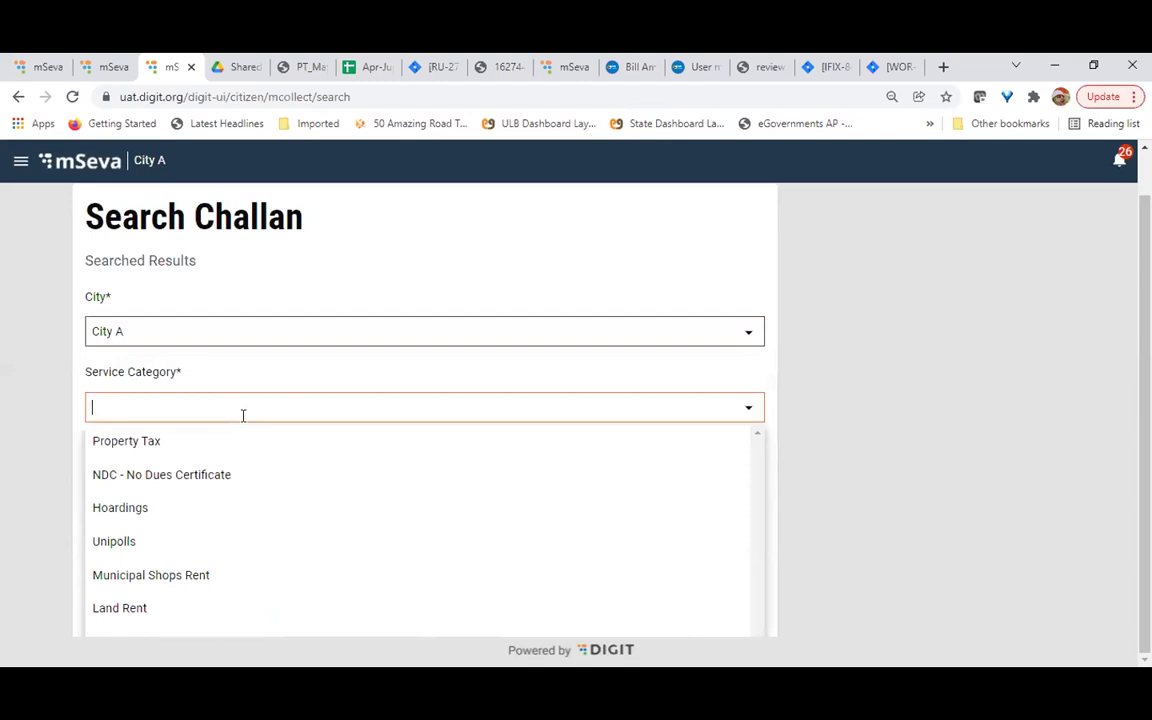
{"action": "left_click", "coordinate": [162, 509]}
{"action": "left_click", "coordinate": [244, 494]}
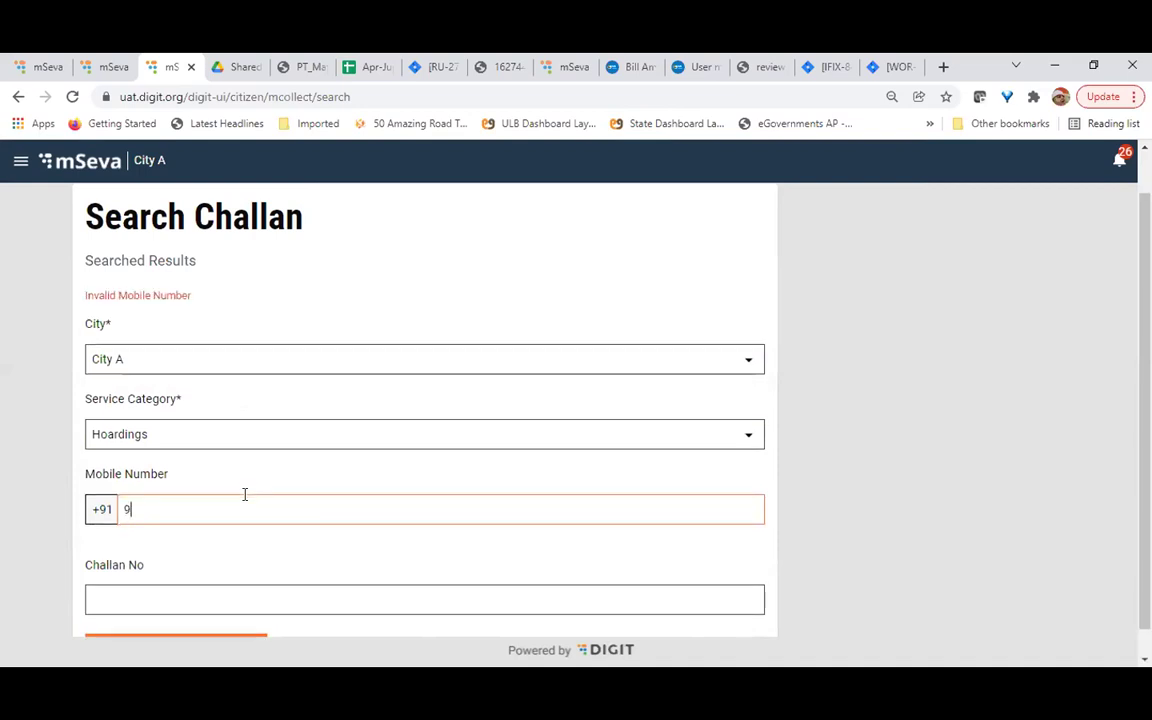
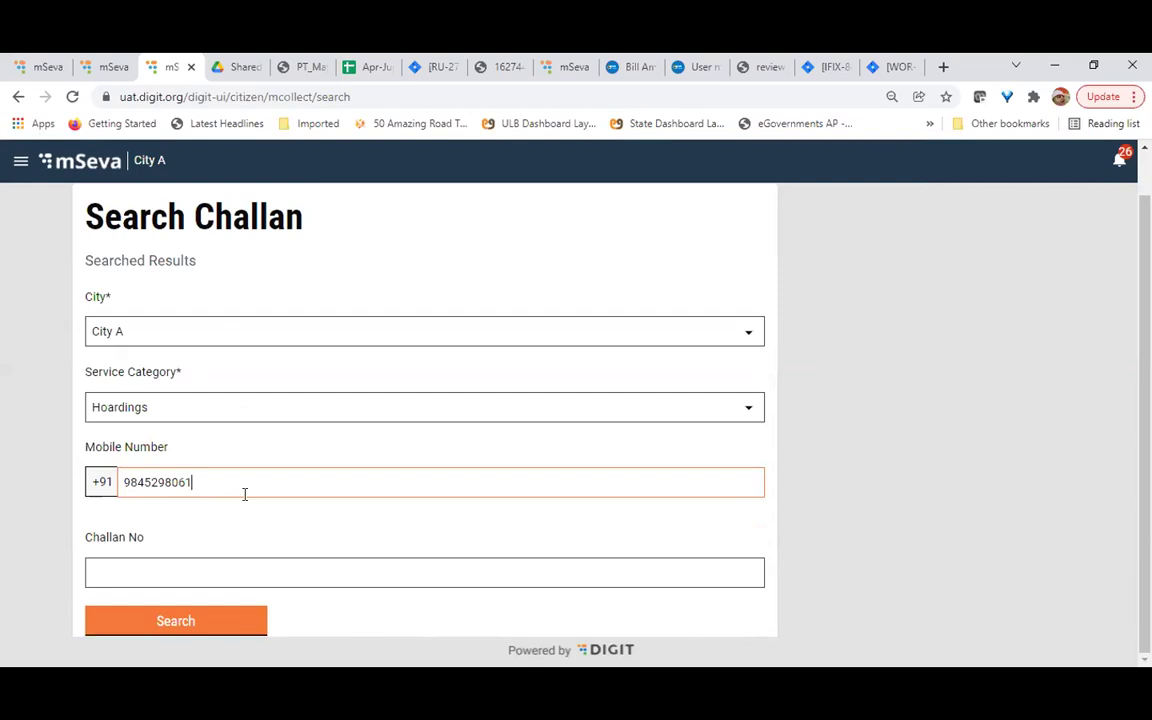
Search for Hoardings challans, browse the six results, and return to the Search Challan form
{"action": "left_click", "coordinate": [195, 620]}
{"action": "scroll", "coordinate": [481, 537], "scroll_direction": "down", "scroll_amount": 1}
{"action": "scroll", "coordinate": [481, 537], "scroll_direction": "down", "scroll_amount": 13}
{"action": "scroll", "coordinate": [481, 537], "scroll_direction": "down", "scroll_amount": 3}
{"action": "scroll", "coordinate": [481, 537], "scroll_direction": "up", "scroll_amount": 10}
{"action": "scroll", "coordinate": [481, 537], "scroll_direction": "down", "scroll_amount": 4}
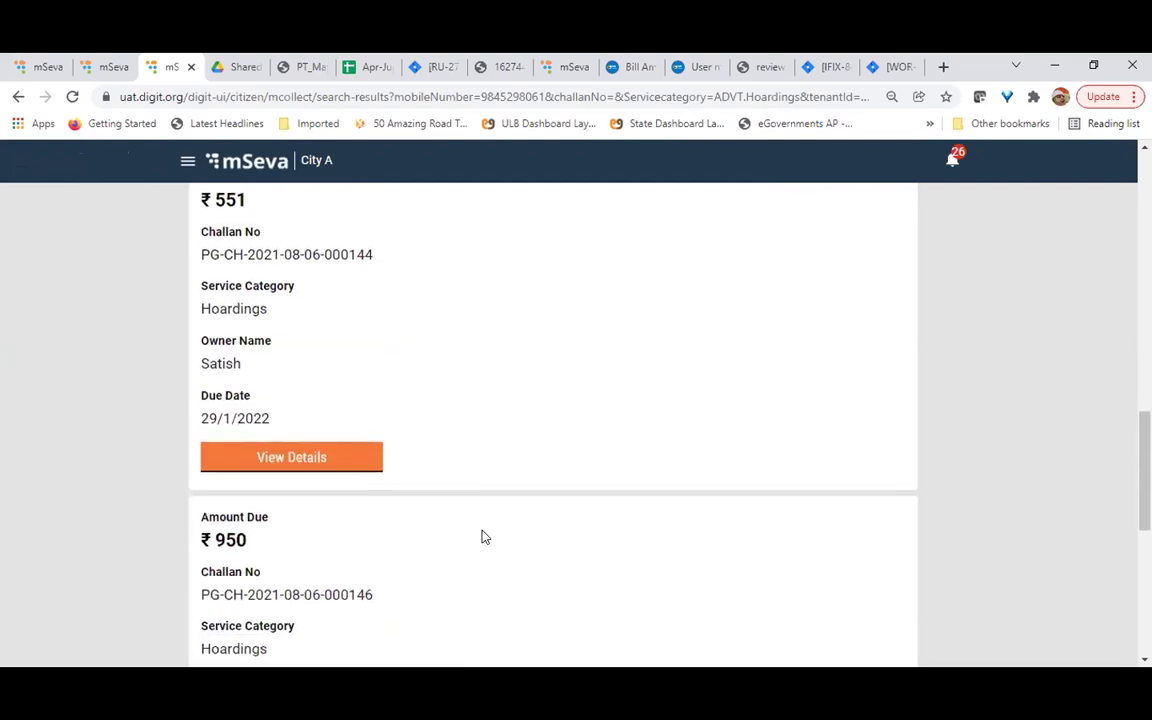
{"action": "scroll", "coordinate": [481, 537], "scroll_direction": "down", "scroll_amount": 5}
{"action": "scroll", "coordinate": [481, 537], "scroll_direction": "up", "scroll_amount": 1}
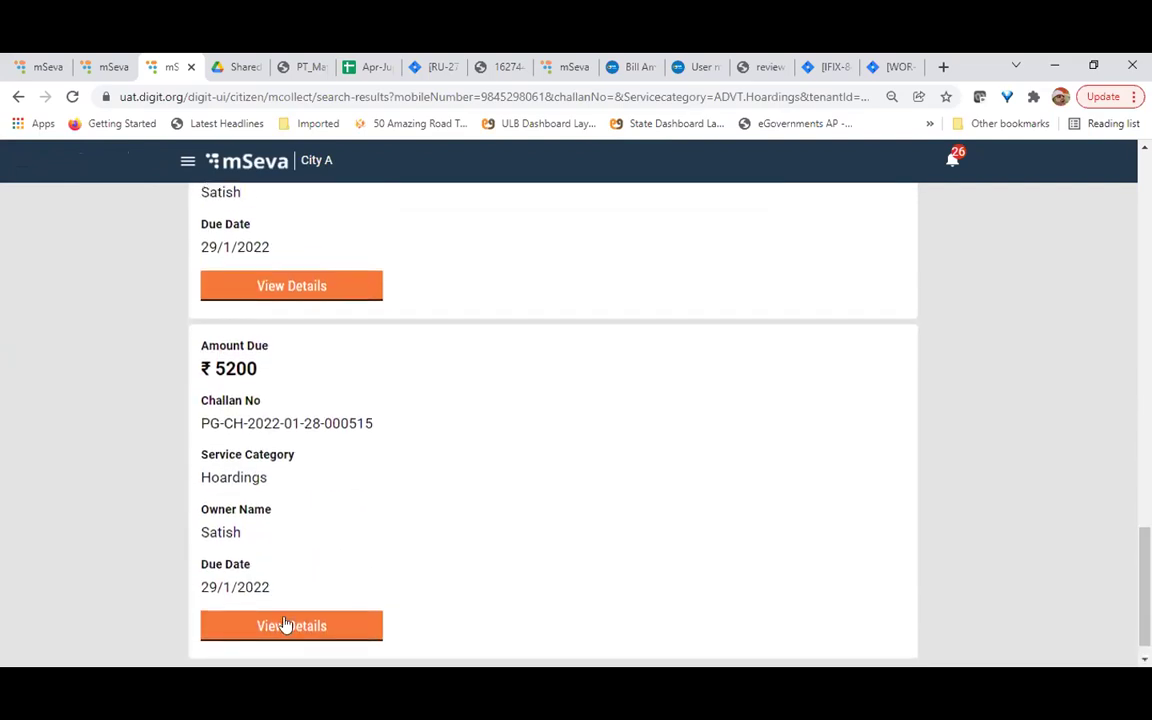
{"action": "scroll", "coordinate": [563, 394], "scroll_direction": "up", "scroll_amount": 15}
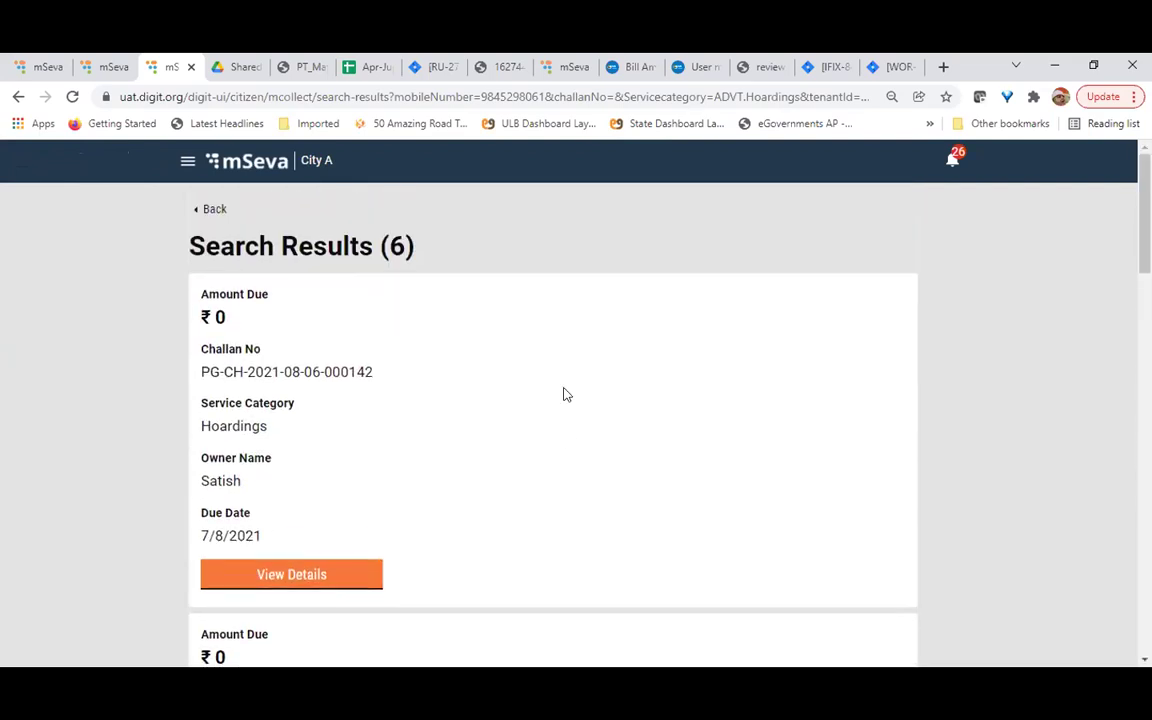
{"action": "left_click", "coordinate": [213, 210]}
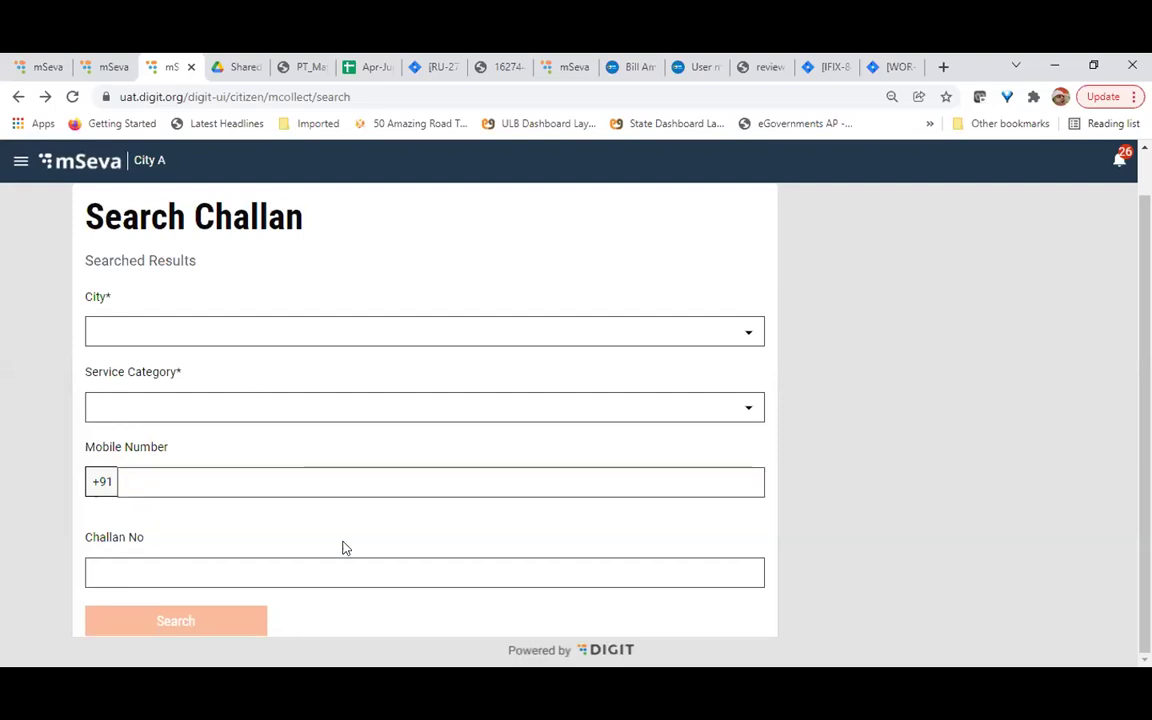
{"action": "scroll", "coordinate": [344, 545], "scroll_direction": "up", "scroll_amount": 2}
Return to the all-services page and scroll through the City A citizen services
{"action": "left_click", "coordinate": [84, 212]}
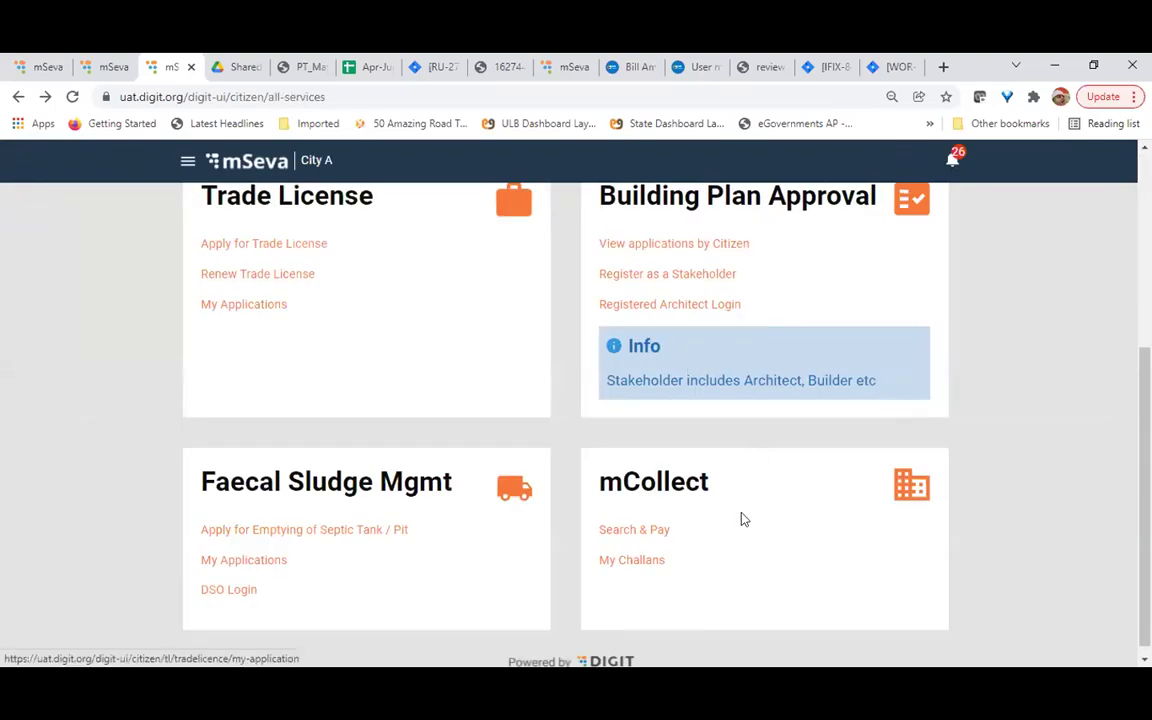
{"action": "scroll", "coordinate": [450, 247], "scroll_direction": "up", "scroll_amount": 3}
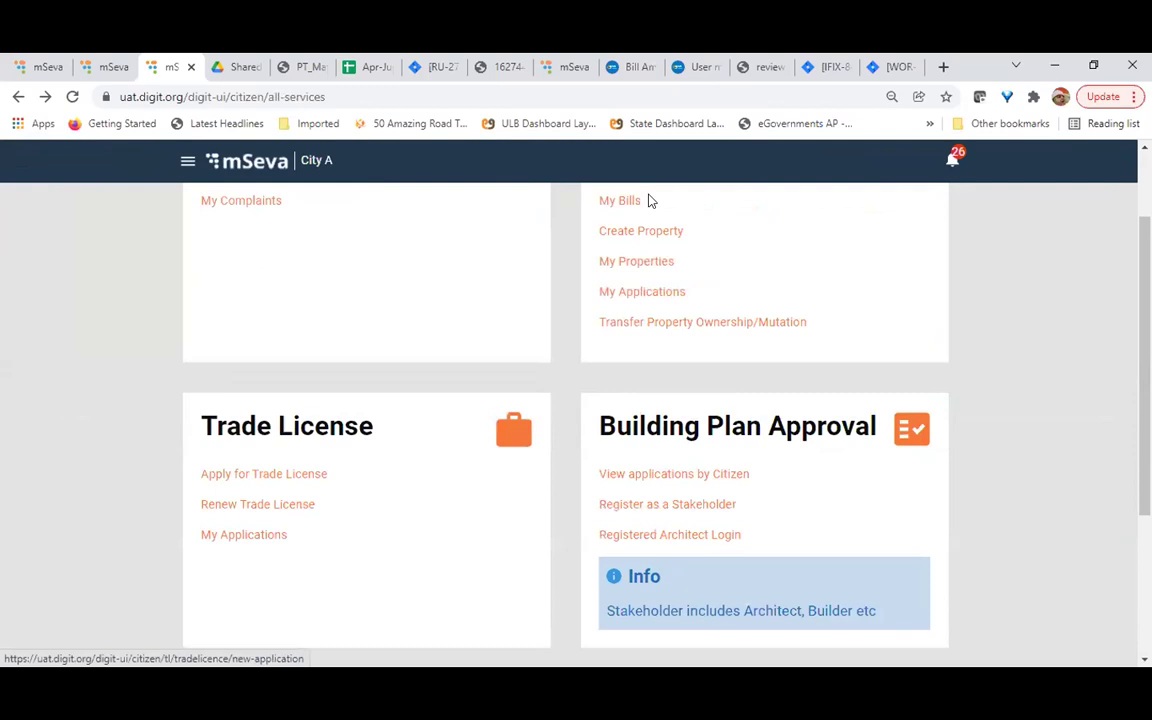
{"action": "scroll", "coordinate": [345, 364], "scroll_direction": "up", "scroll_amount": 1}
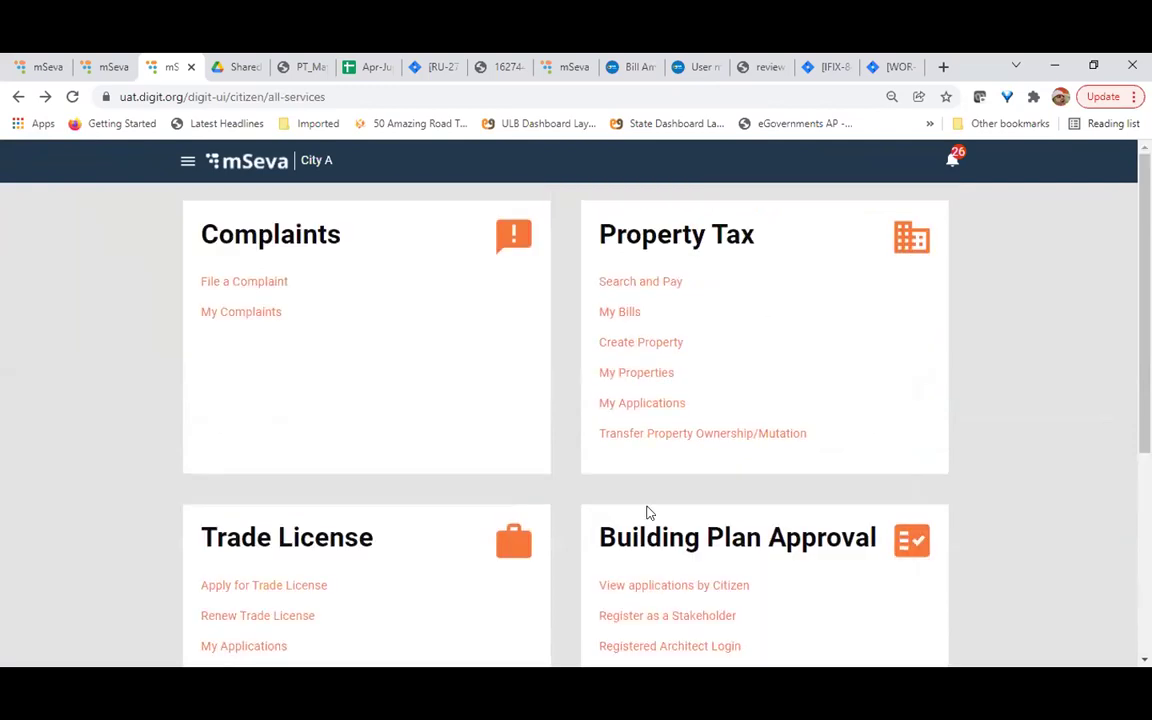
{"action": "scroll", "coordinate": [647, 512], "scroll_direction": "down", "scroll_amount": 2}
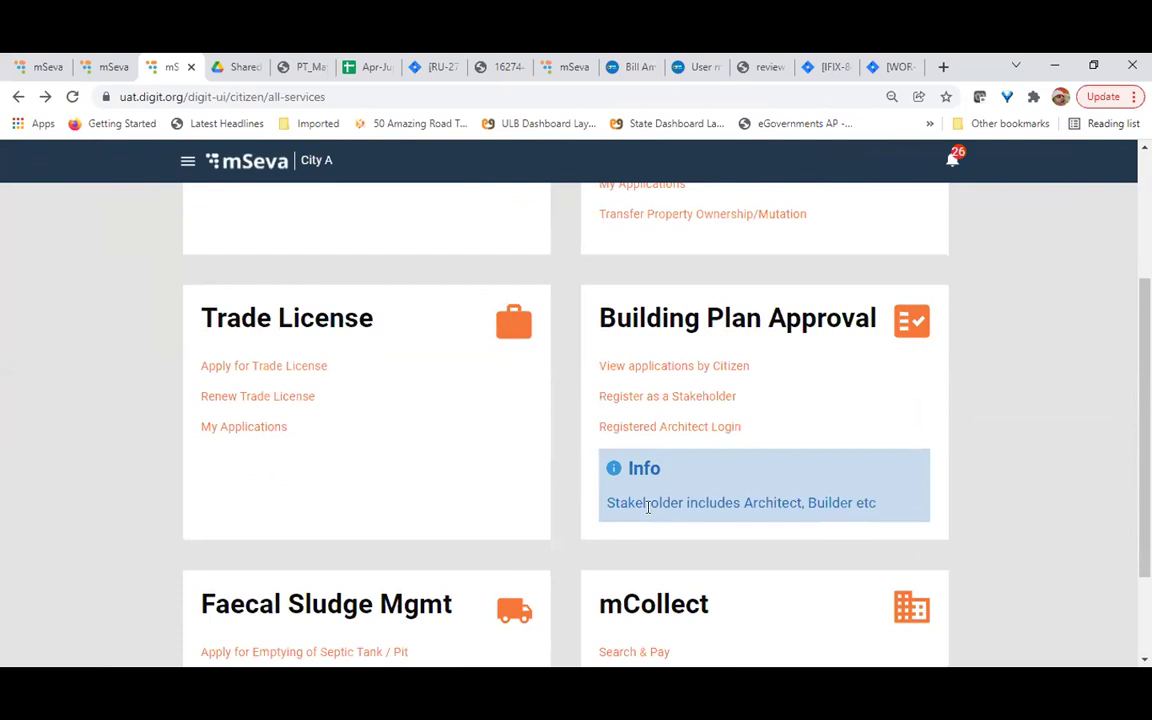
{"action": "scroll", "coordinate": [647, 507], "scroll_direction": "up", "scroll_amount": 2}
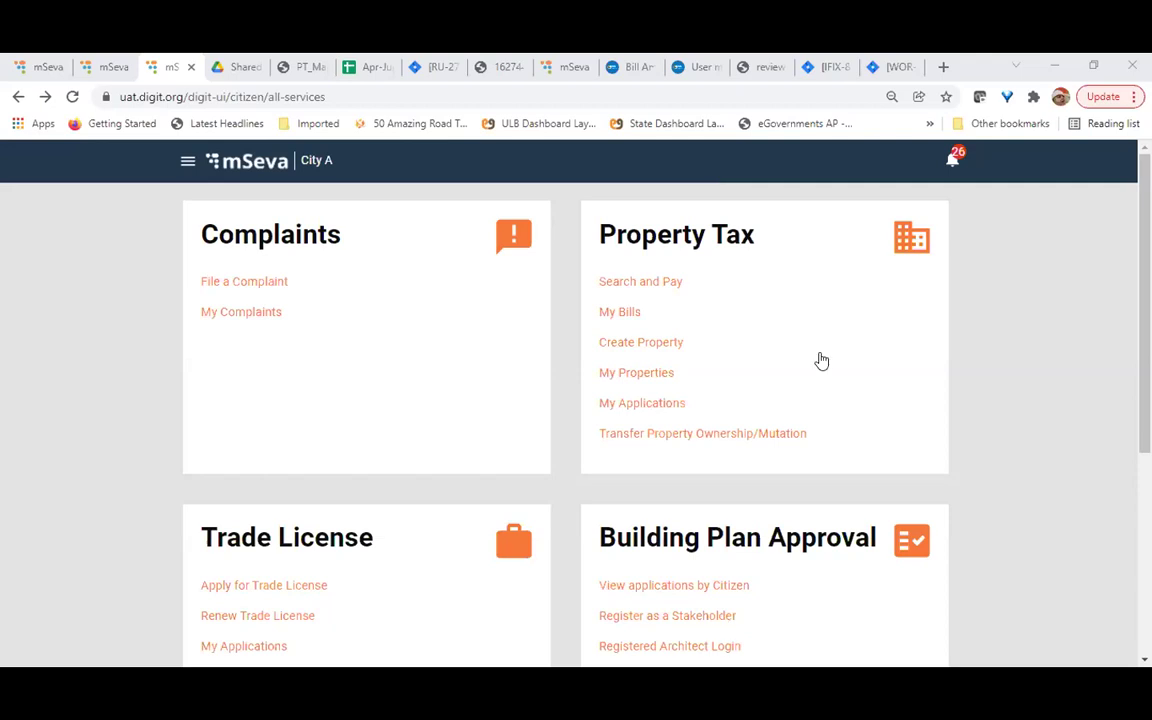
{"action": "scroll", "coordinate": [821, 360], "scroll_direction": "down", "scroll_amount": 4}
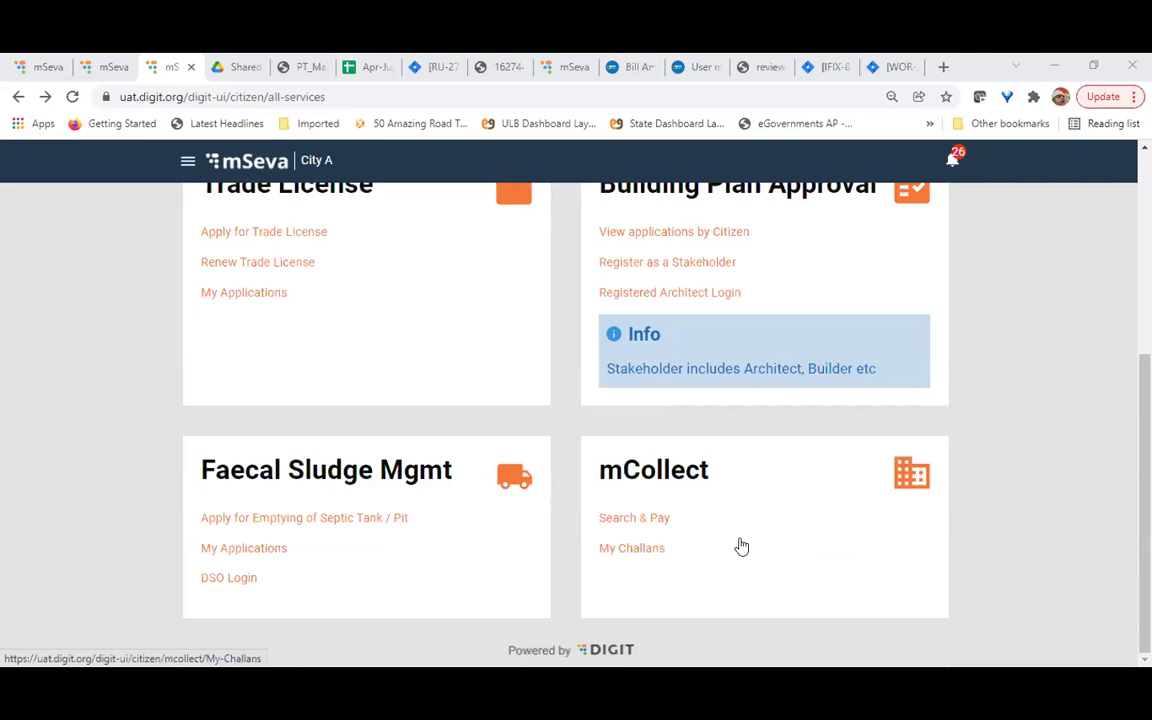
{"action": "left_click", "coordinate": [632, 548]}
{"action": "scroll", "coordinate": [311, 573], "scroll_direction": "down", "scroll_amount": 7}
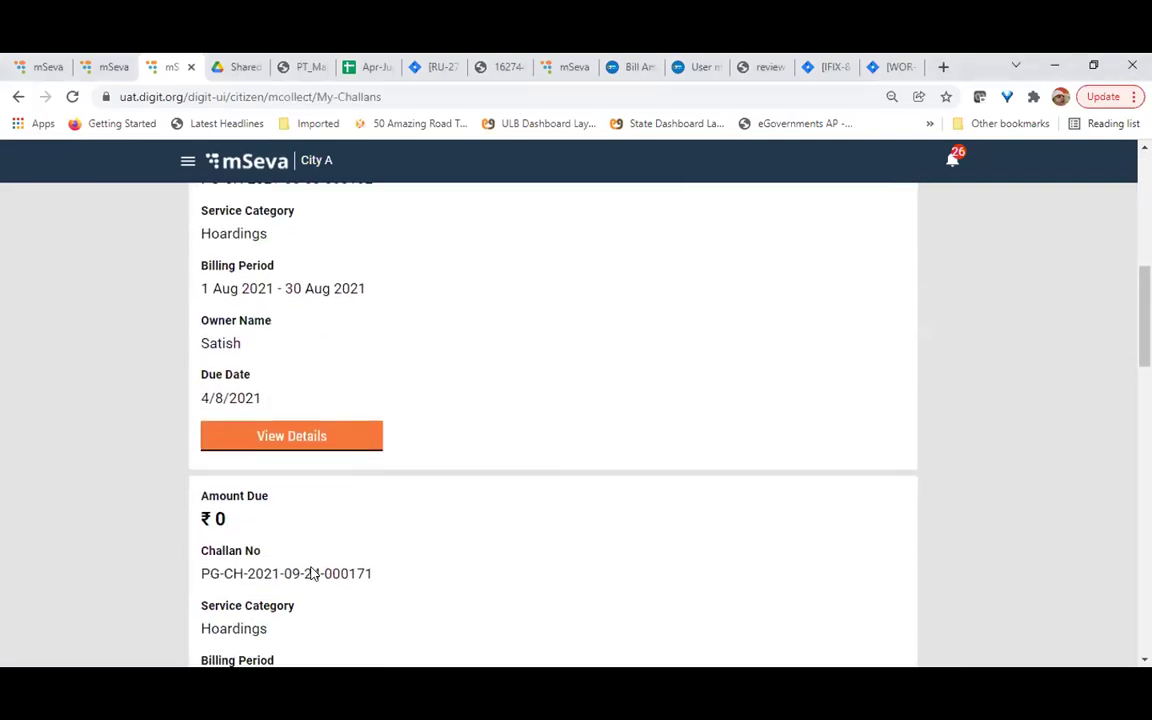
{"action": "scroll", "coordinate": [463, 553], "scroll_direction": "up", "scroll_amount": 2}
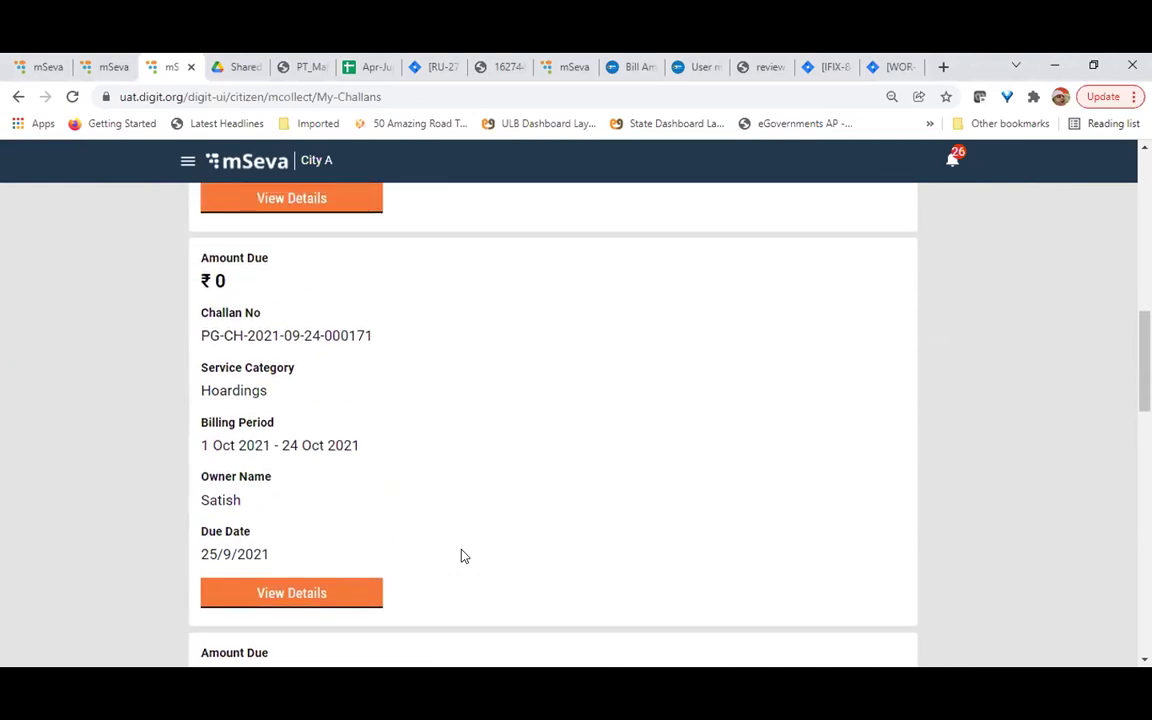
{"action": "scroll", "coordinate": [463, 556], "scroll_direction": "down", "scroll_amount": 5}
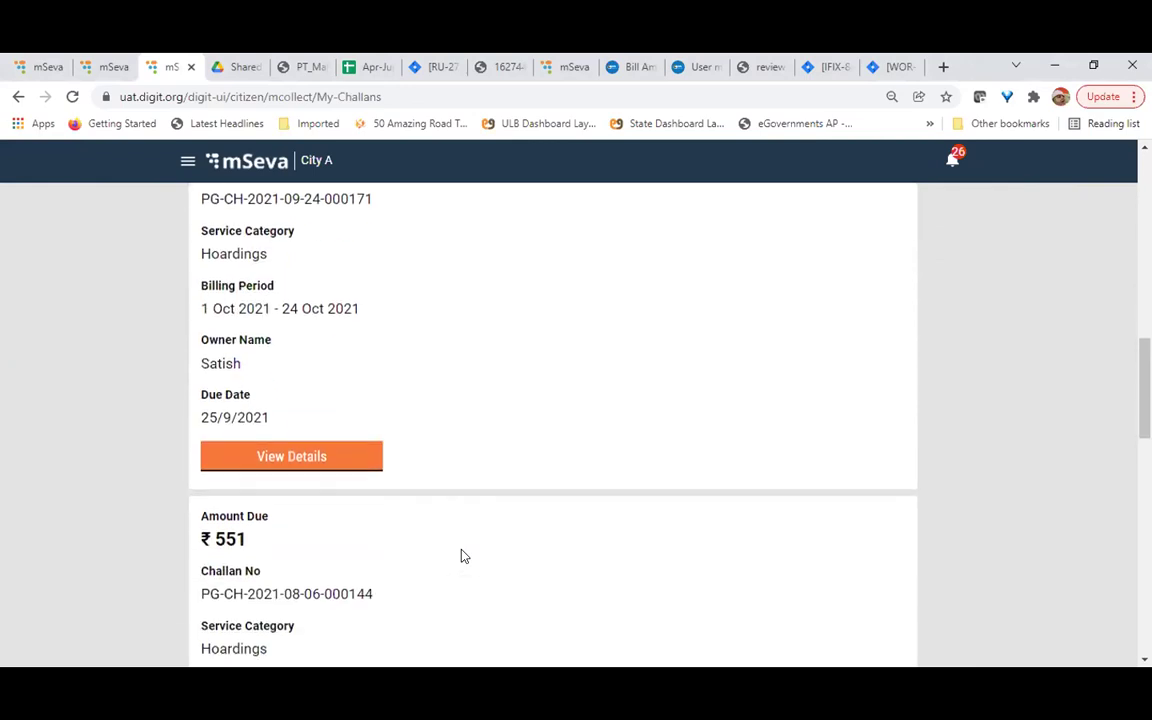
{"action": "scroll", "coordinate": [463, 556], "scroll_direction": "down", "scroll_amount": 8}
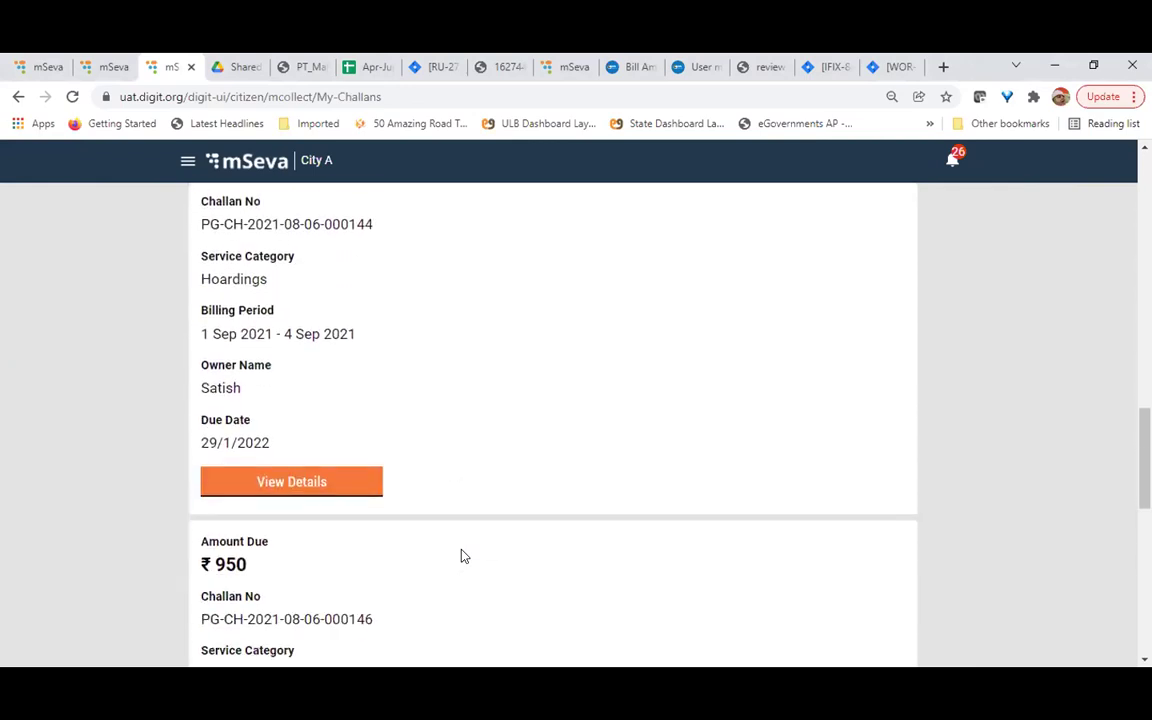
{"action": "scroll", "coordinate": [463, 556], "scroll_direction": "down", "scroll_amount": 3}
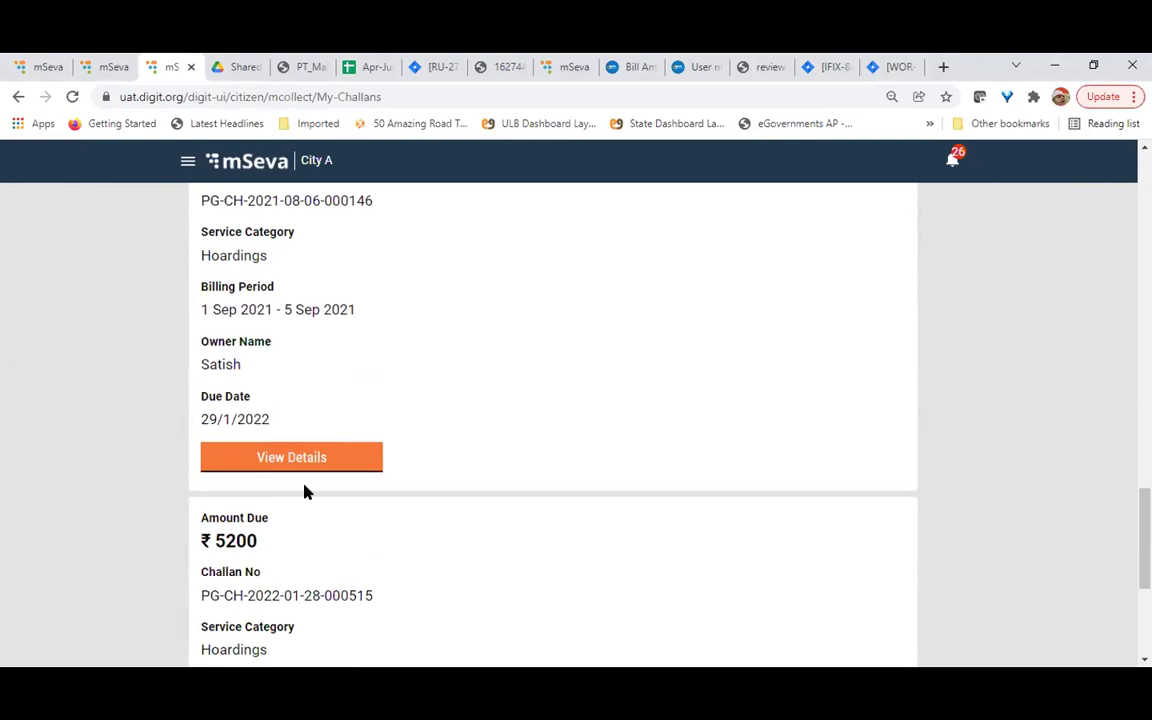
{"action": "left_click", "coordinate": [293, 460]}
Inspect the 950 Full Amount on the bill, then return to the My Challans list
{"action": "scroll", "coordinate": [515, 527], "scroll_direction": "down", "scroll_amount": 2}
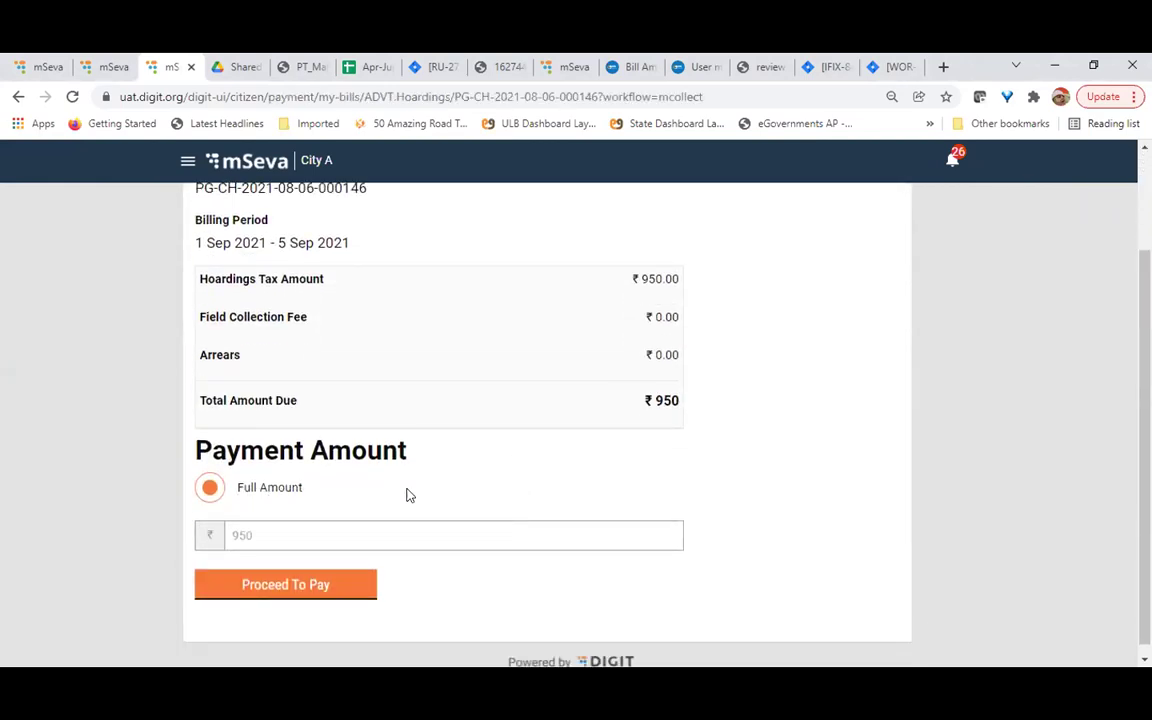
{"action": "double_click", "coordinate": [273, 535]}
{"action": "left_click", "coordinate": [389, 503]}
{"action": "scroll", "coordinate": [359, 552], "scroll_direction": "up", "scroll_amount": 2}
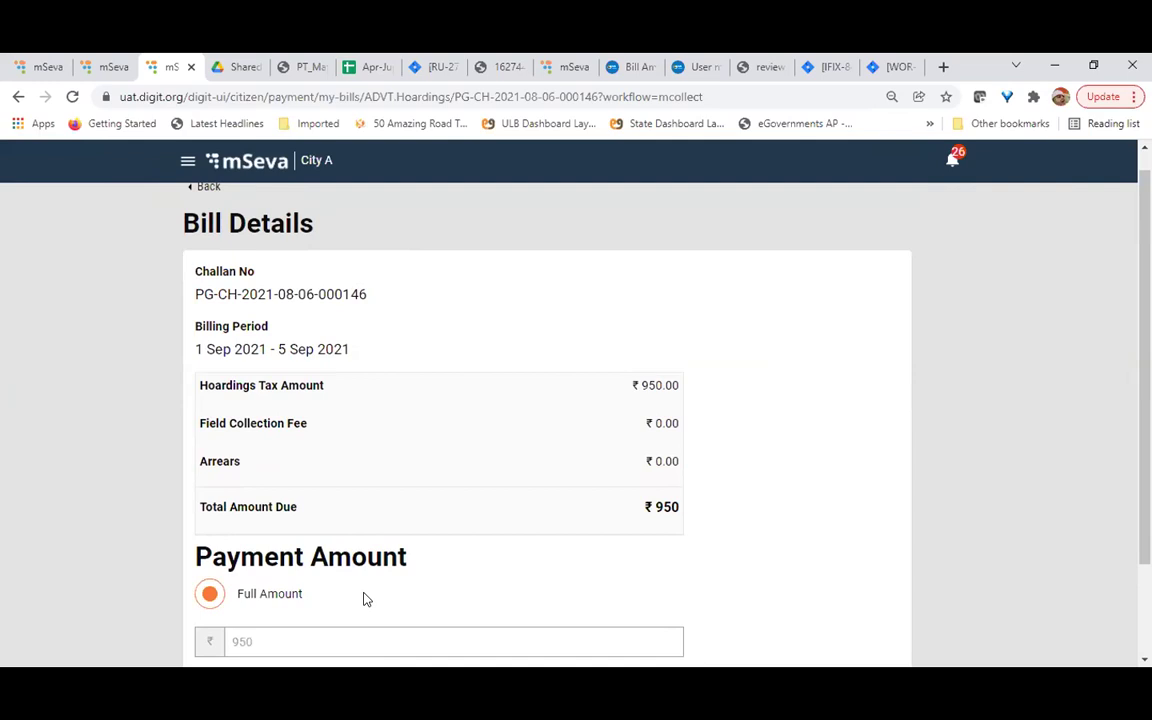
{"action": "scroll", "coordinate": [365, 598], "scroll_direction": "down", "scroll_amount": 2}
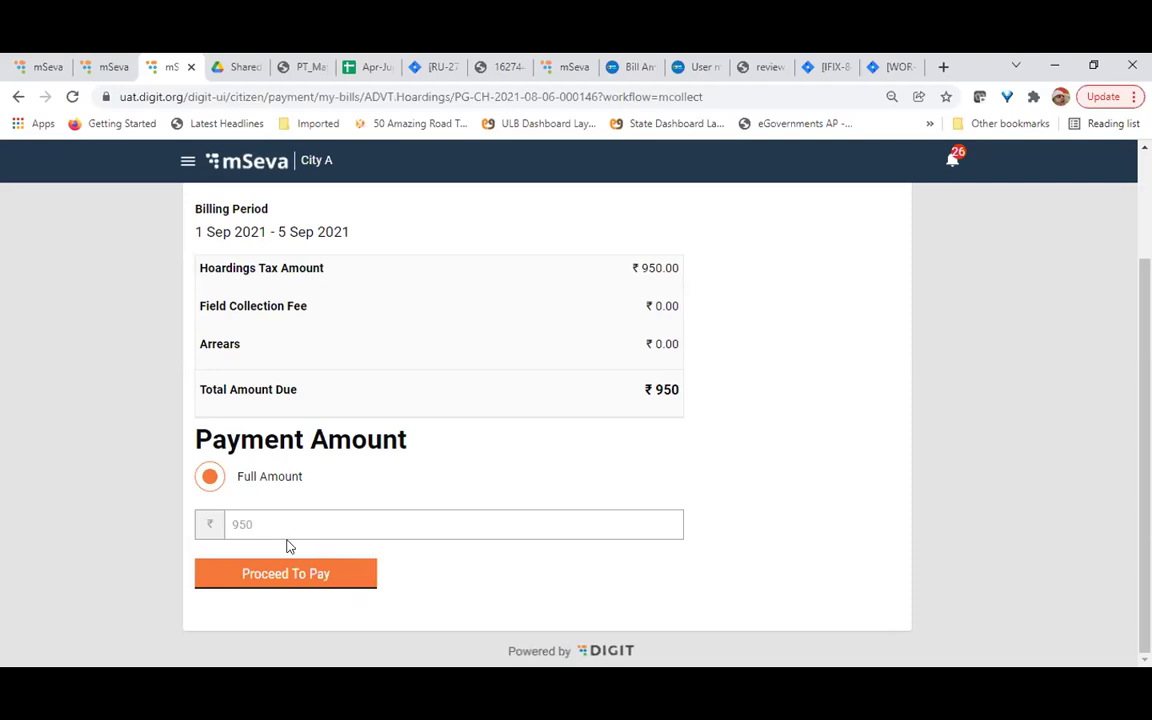
{"action": "scroll", "coordinate": [404, 519], "scroll_direction": "up", "scroll_amount": 3}
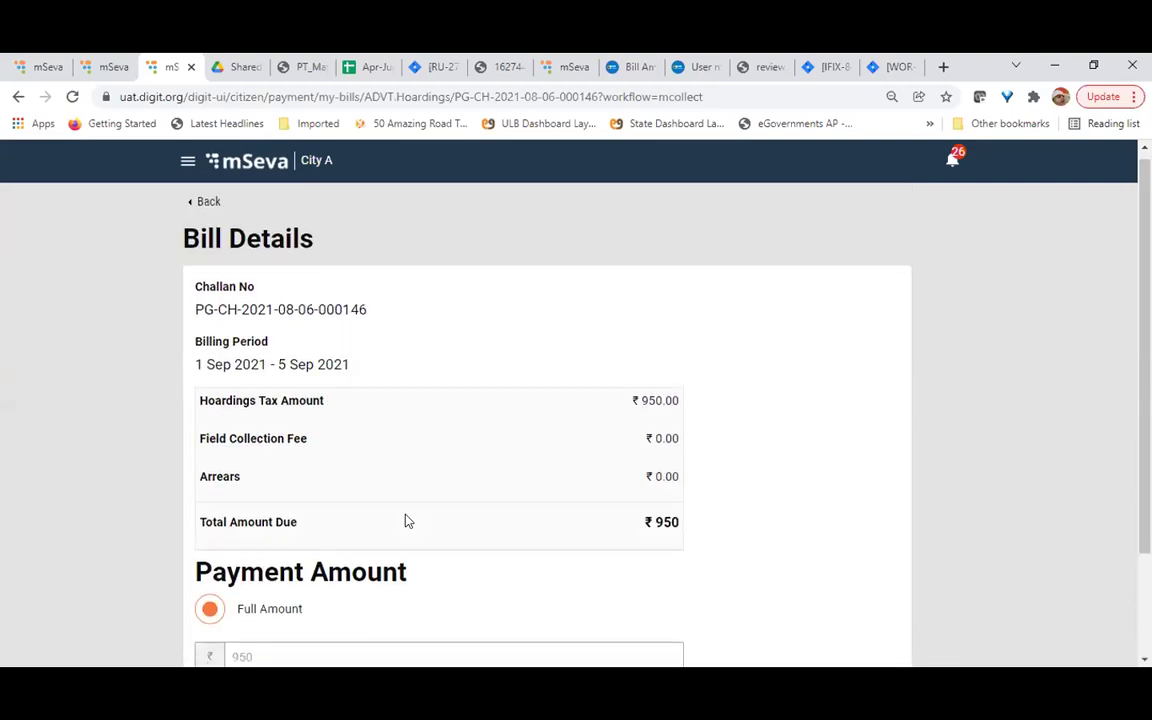
{"action": "left_click", "coordinate": [207, 211]}
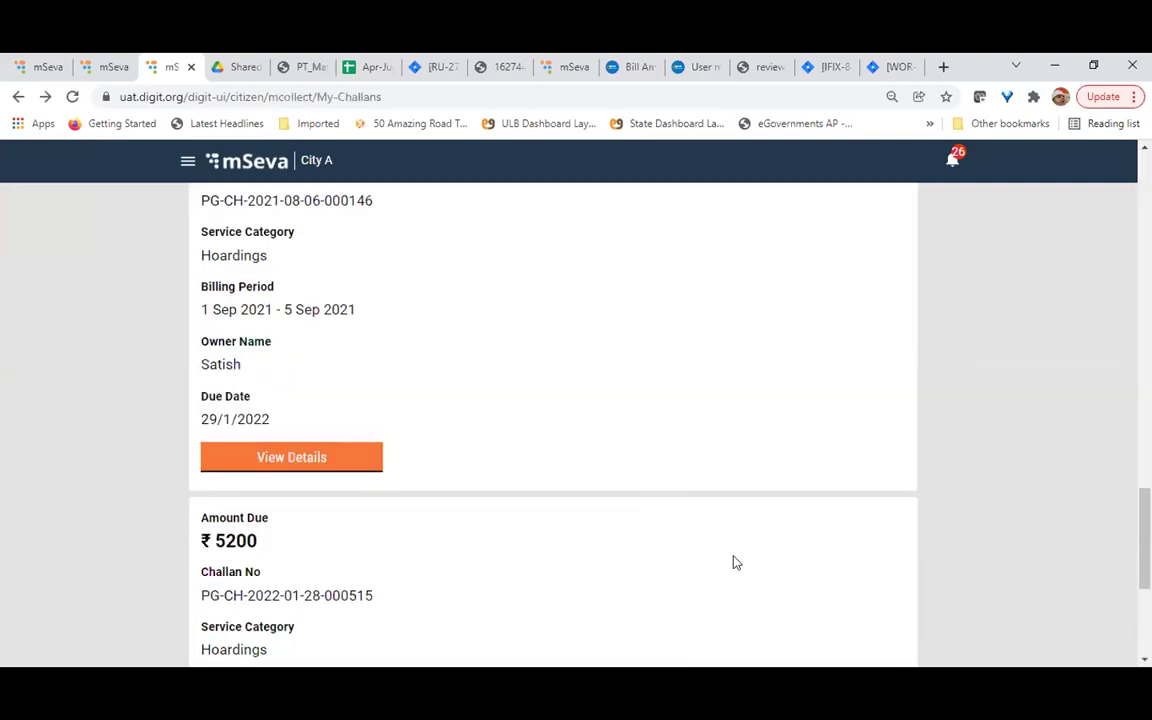
Go back to all services and reopen the blank Search Challan form
{"action": "scroll", "coordinate": [735, 563], "scroll_direction": "up", "scroll_amount": 15}
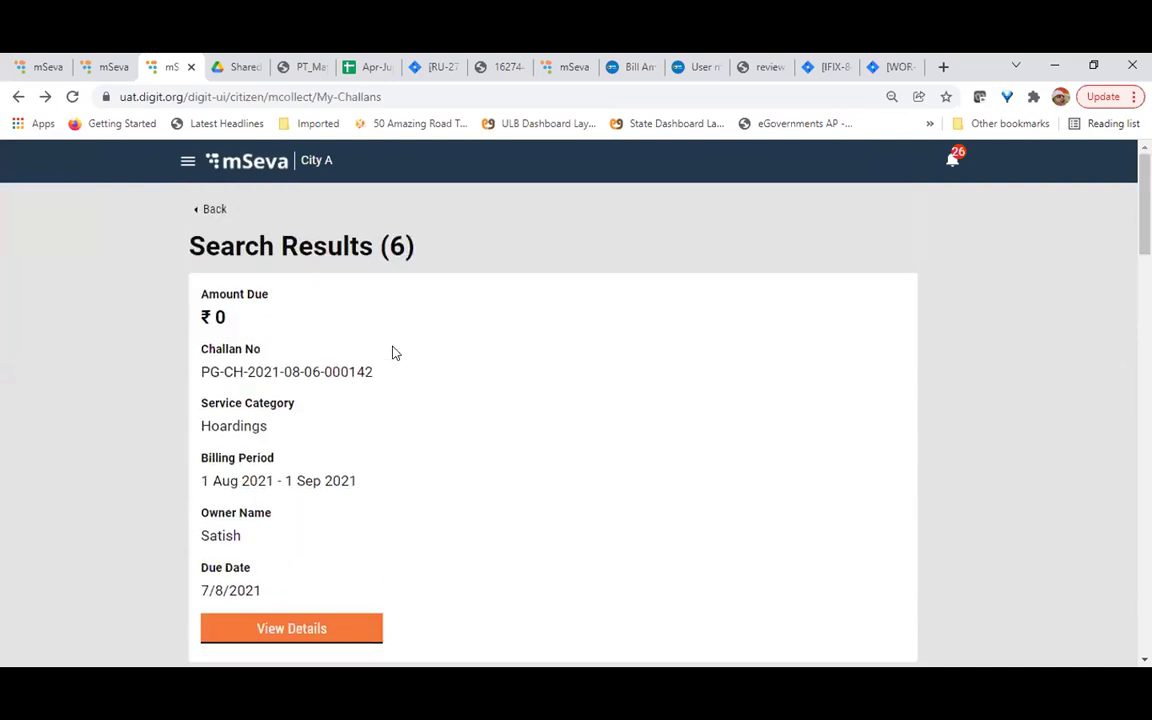
{"action": "left_click", "coordinate": [210, 209]}
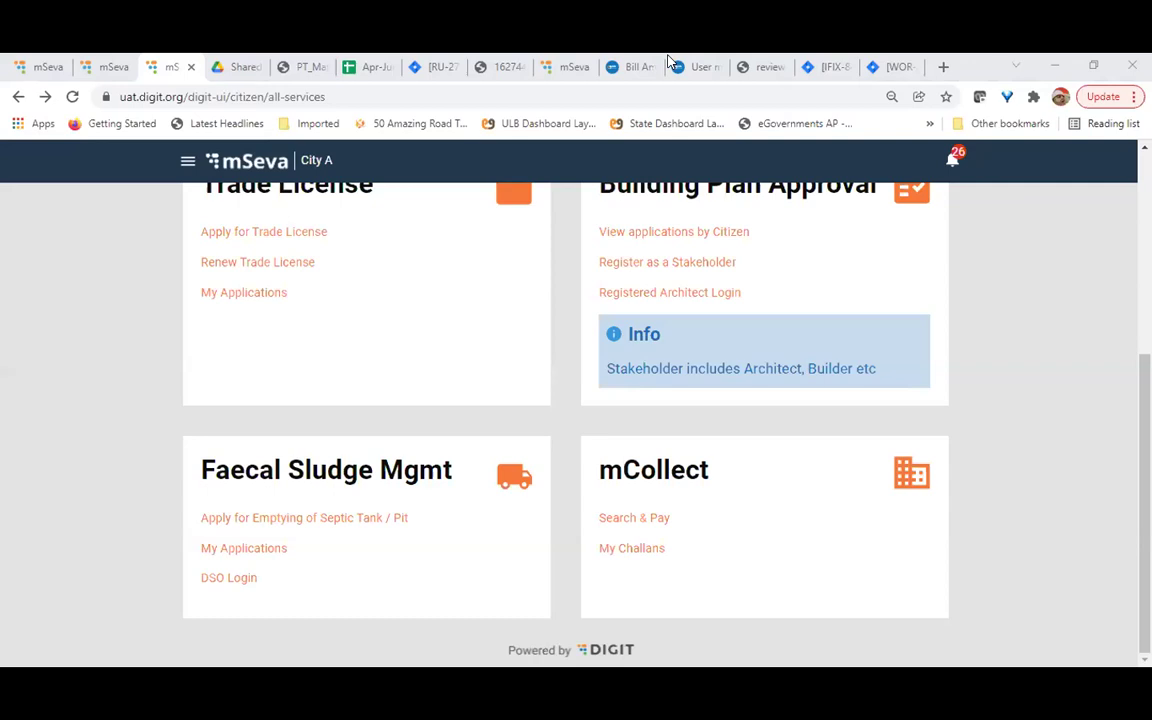
{"action": "left_click", "coordinate": [638, 519]}
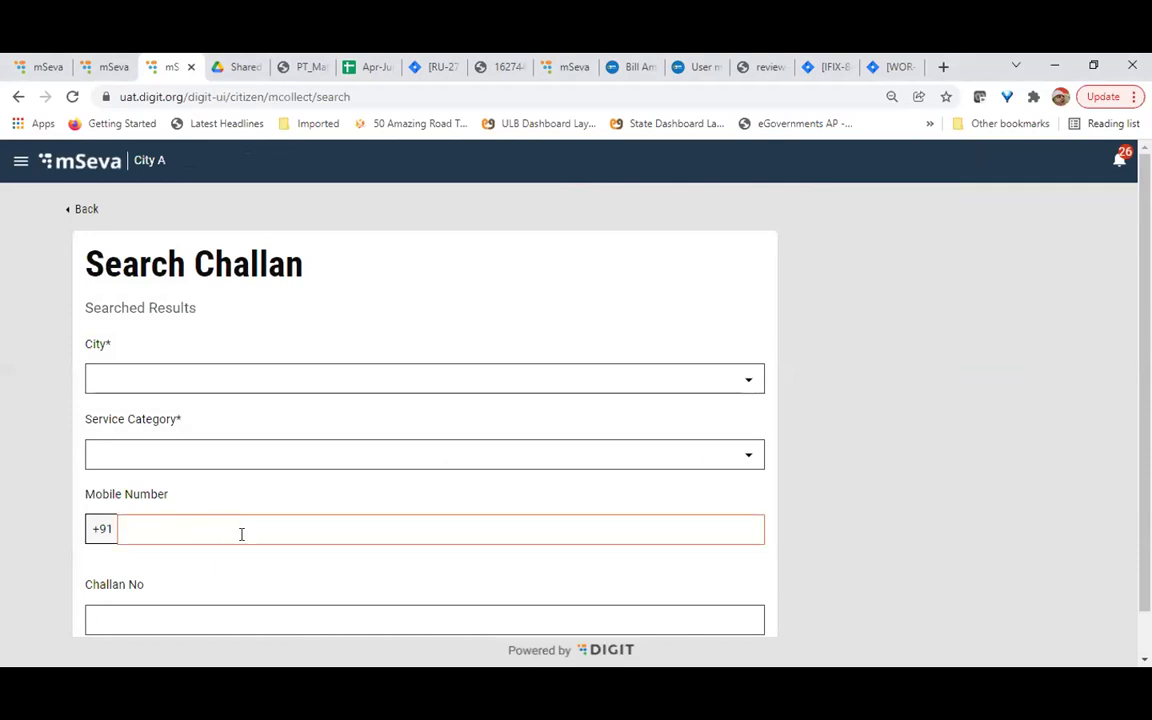
Scroll the empty Search Challan form, leave for all services, and open My Challans
{"action": "scroll", "coordinate": [241, 534], "scroll_direction": "down", "scroll_amount": 1}
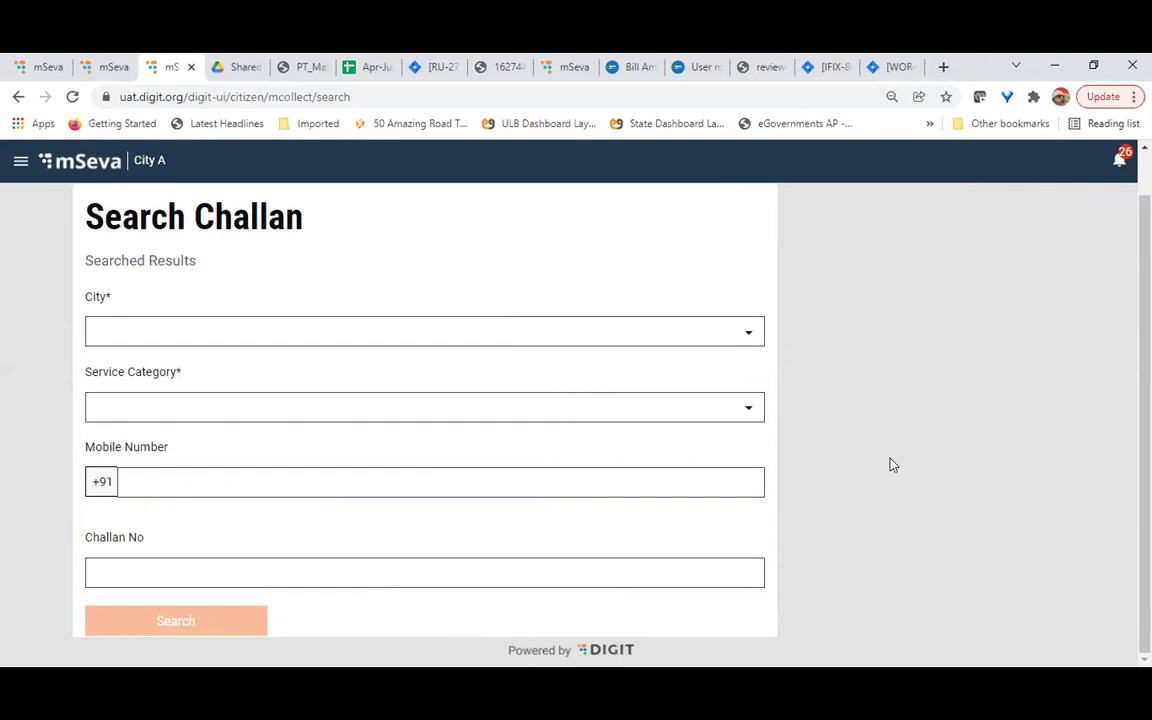
{"action": "scroll", "coordinate": [893, 465], "scroll_direction": "up", "scroll_amount": 1}
{"action": "scroll", "coordinate": [893, 465], "scroll_direction": "down", "scroll_amount": 1}
{"action": "scroll", "coordinate": [241, 399], "scroll_direction": "up", "scroll_amount": 2}
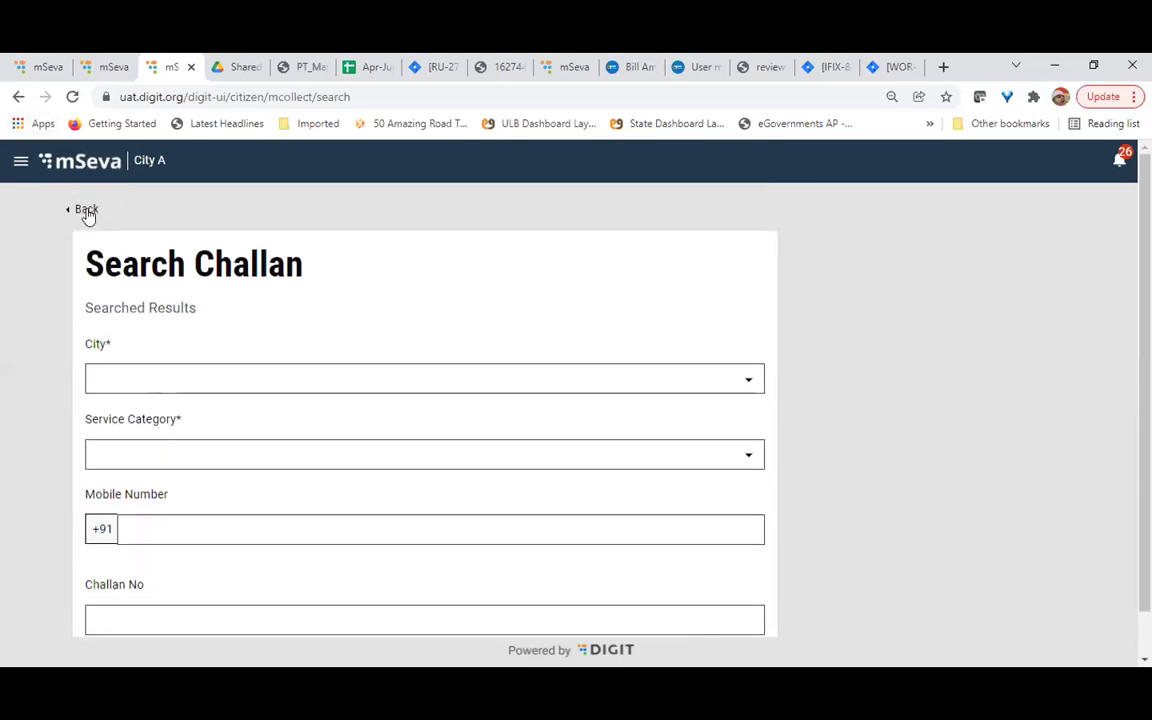
{"action": "left_click", "coordinate": [87, 211]}
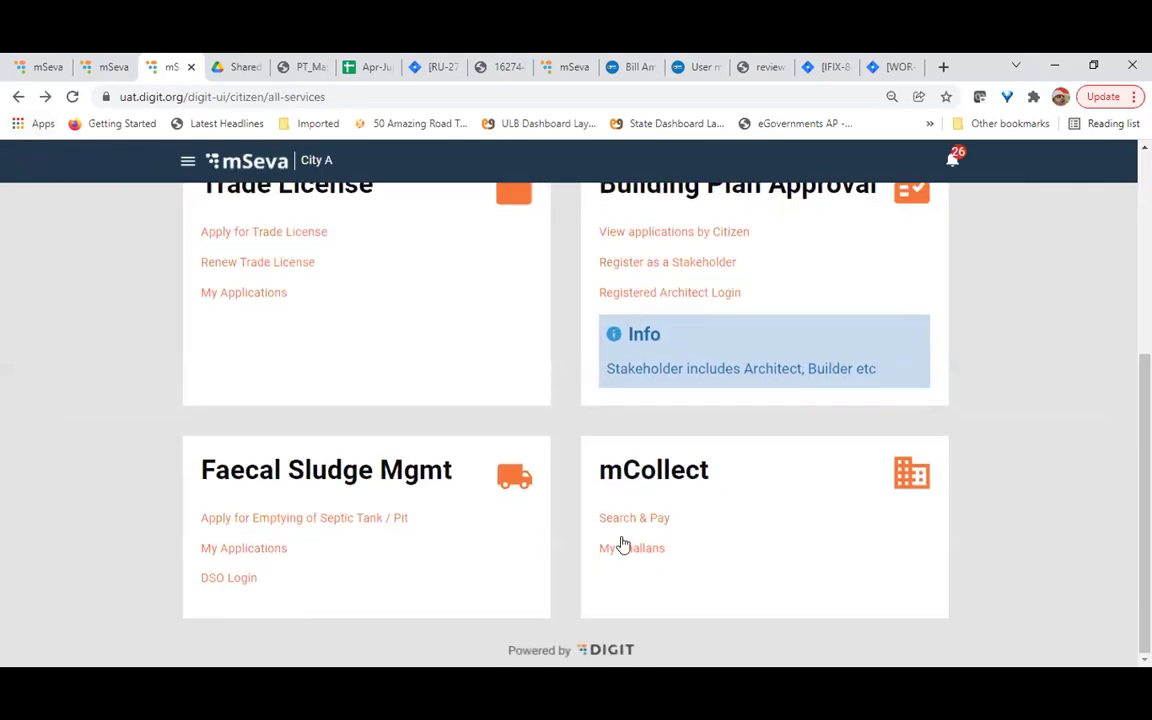
{"action": "left_click", "coordinate": [620, 546]}
{"action": "scroll", "coordinate": [62, 224], "scroll_direction": "up", "scroll_amount": 1}
{"action": "left_click", "coordinate": [90, 213]}
{"action": "left_click", "coordinate": [622, 547]}
{"action": "scroll", "coordinate": [319, 458], "scroll_direction": "down", "scroll_amount": 10}
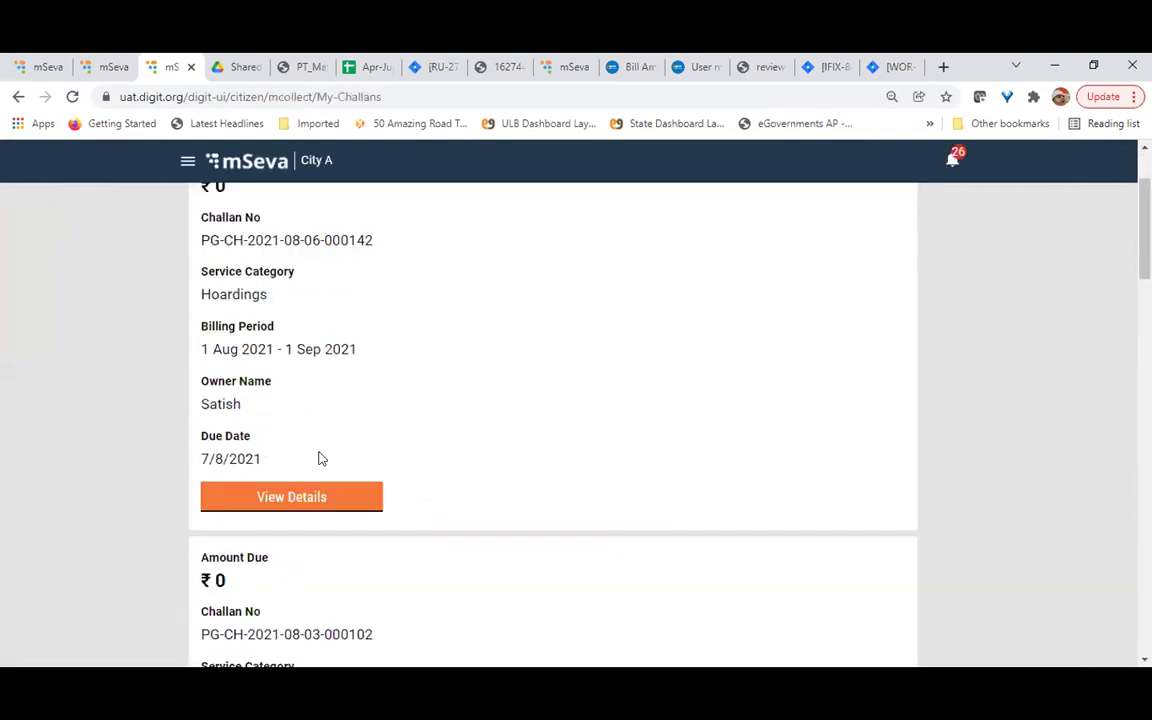
{"action": "scroll", "coordinate": [319, 458], "scroll_direction": "down", "scroll_amount": 4}
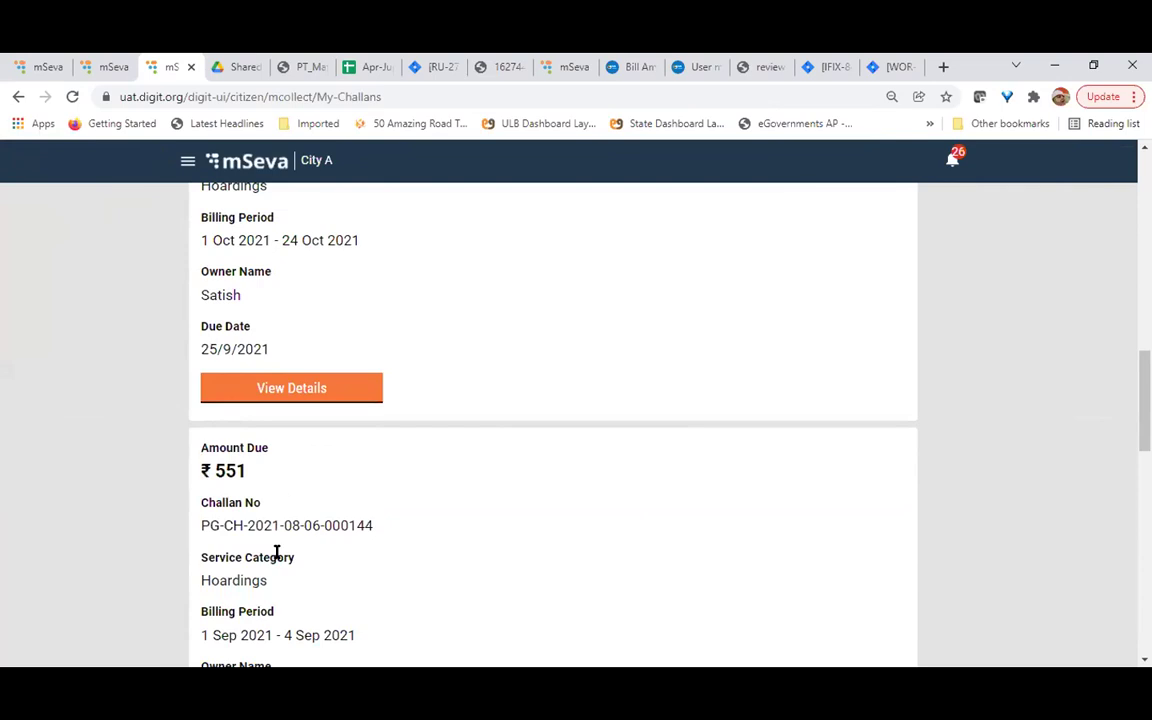
{"action": "scroll", "coordinate": [277, 552], "scroll_direction": "down", "scroll_amount": 4}
{"action": "left_click", "coordinate": [270, 541]}
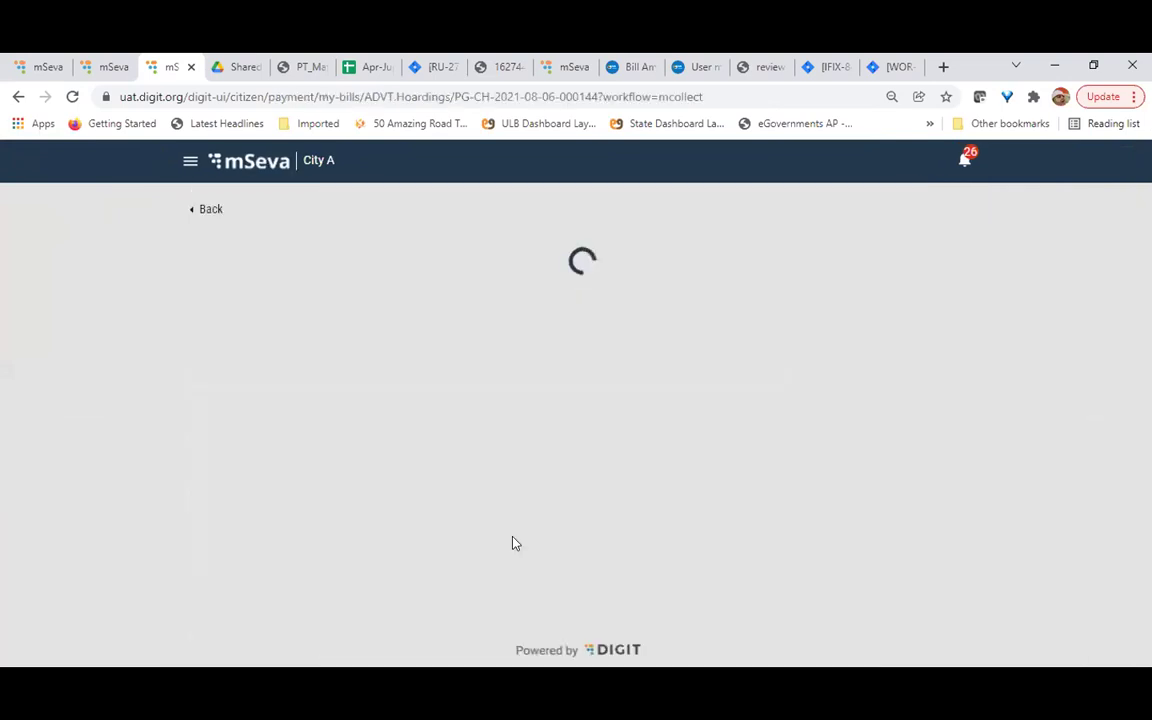
Review the ₹551 Hoardings Full Amount on the bill, then return to My Challans
{"action": "scroll", "coordinate": [513, 542], "scroll_direction": "down", "scroll_amount": 3}
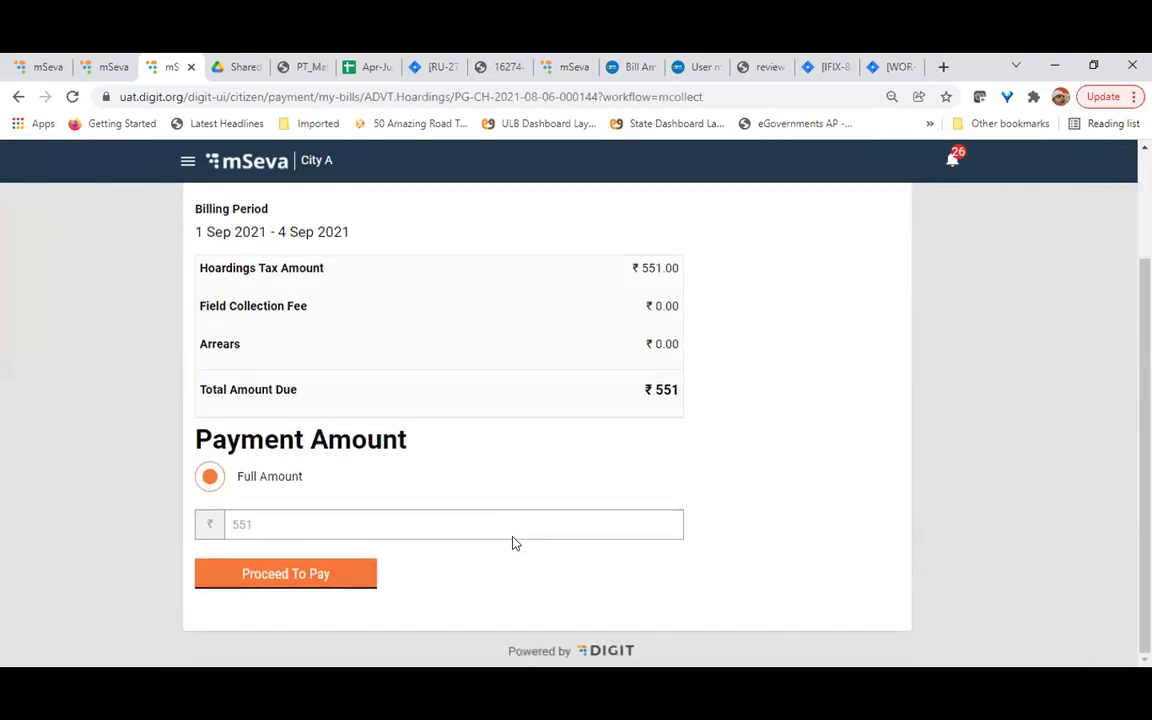
{"action": "scroll", "coordinate": [513, 542], "scroll_direction": "up", "scroll_amount": 3}
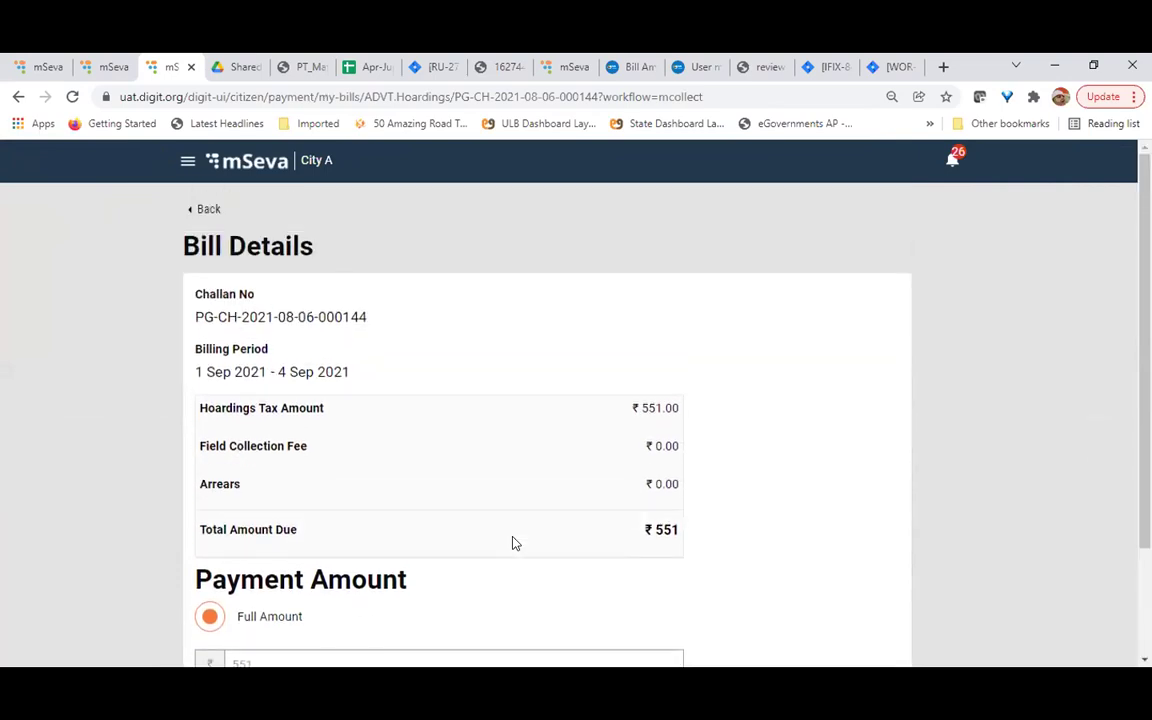
{"action": "scroll", "coordinate": [513, 542], "scroll_direction": "down", "scroll_amount": 3}
{"action": "left_click", "coordinate": [298, 576]}
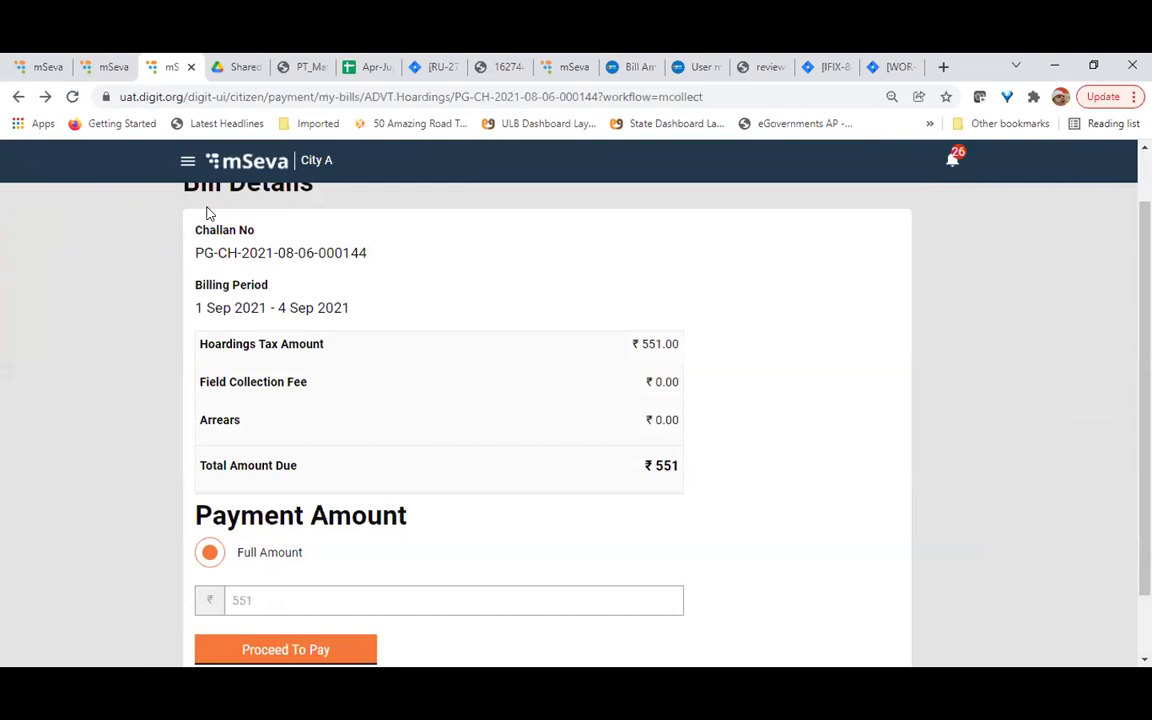
{"action": "scroll", "coordinate": [208, 213], "scroll_direction": "up", "scroll_amount": 1}
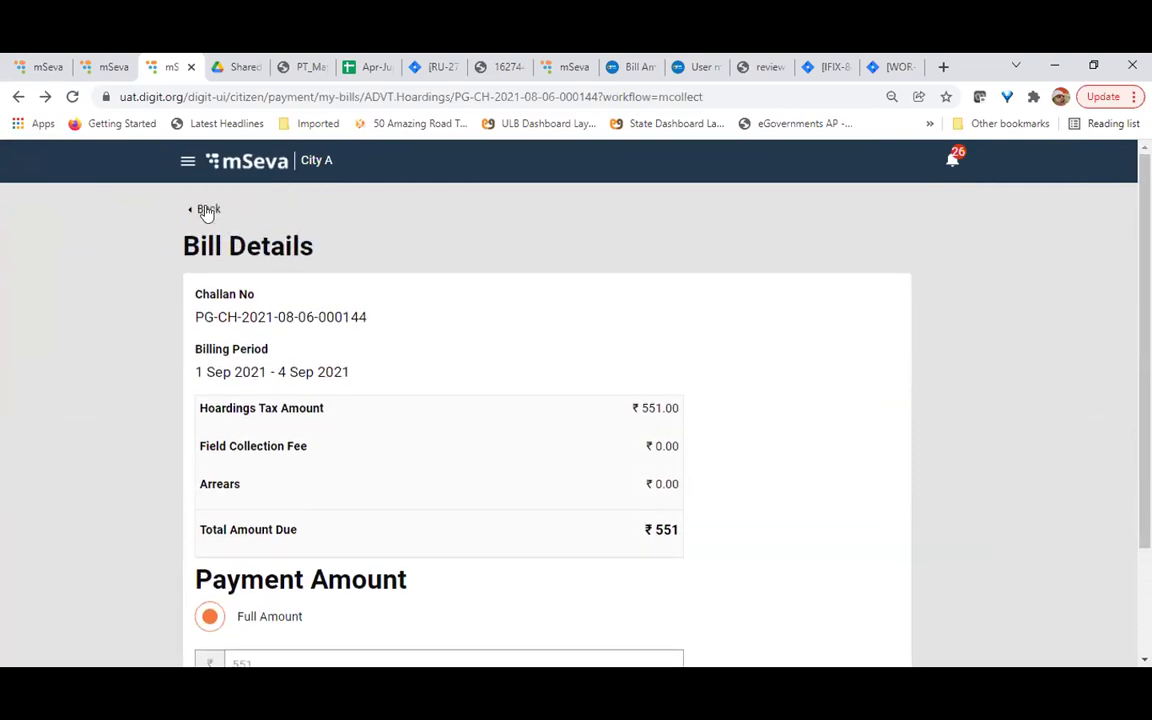
{"action": "scroll", "coordinate": [399, 399], "scroll_direction": "down", "scroll_amount": 2}
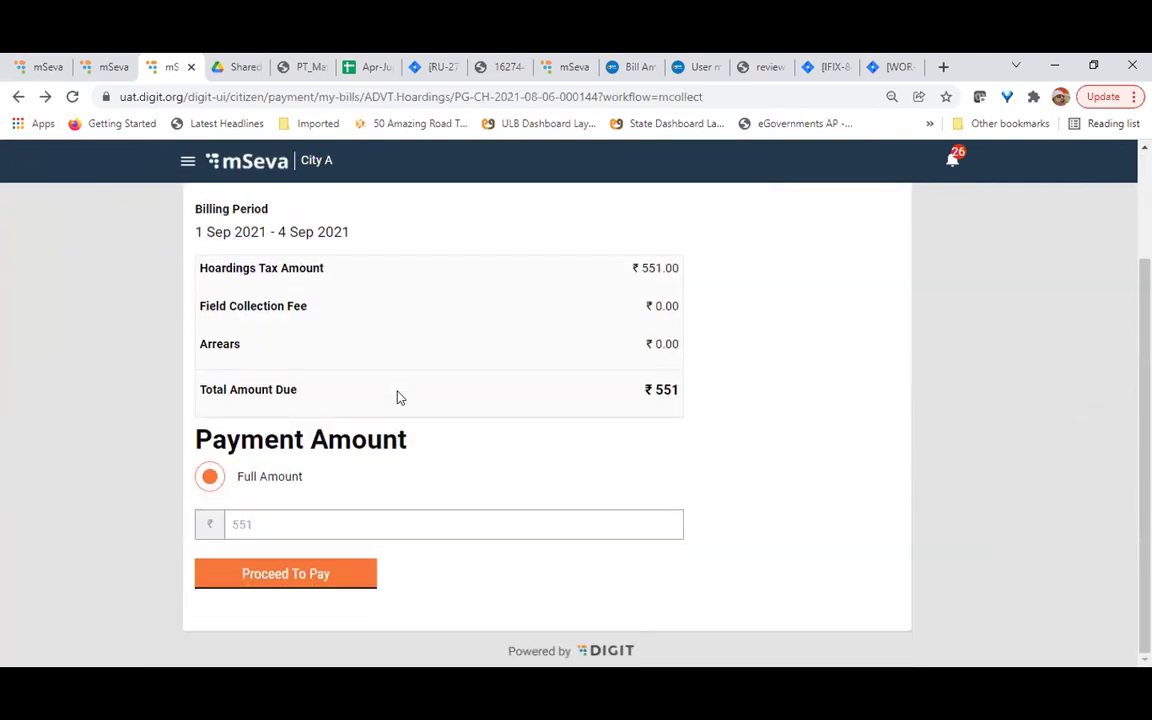
{"action": "scroll", "coordinate": [398, 397], "scroll_direction": "up", "scroll_amount": 2}
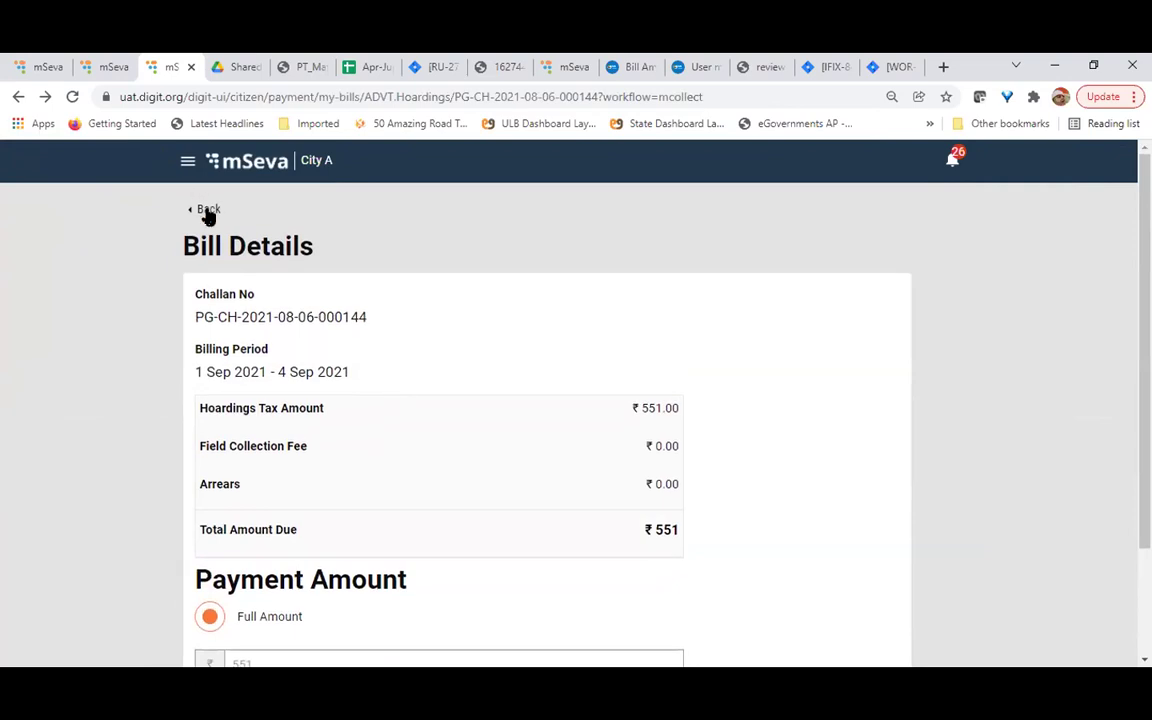
{"action": "left_click", "coordinate": [203, 208]}
Scroll My Challans, then open and close the side navigation drawer
{"action": "scroll", "coordinate": [437, 482], "scroll_direction": "down", "scroll_amount": 3}
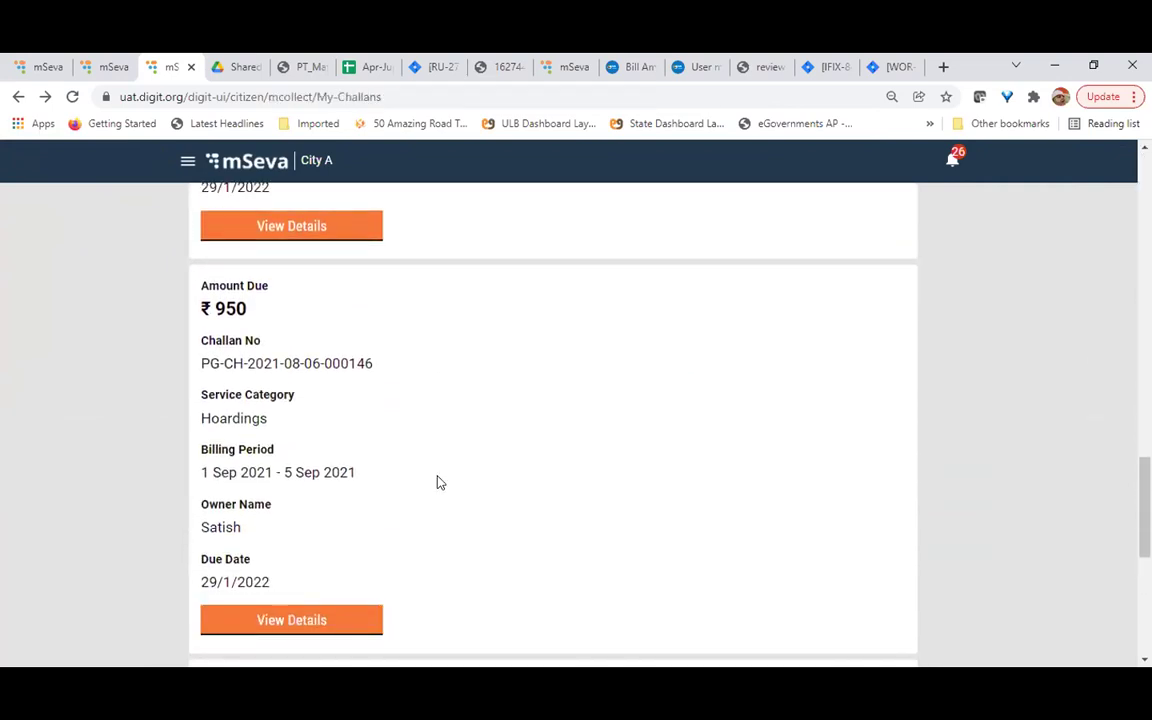
{"action": "scroll", "coordinate": [437, 482], "scroll_direction": "down", "scroll_amount": 1}
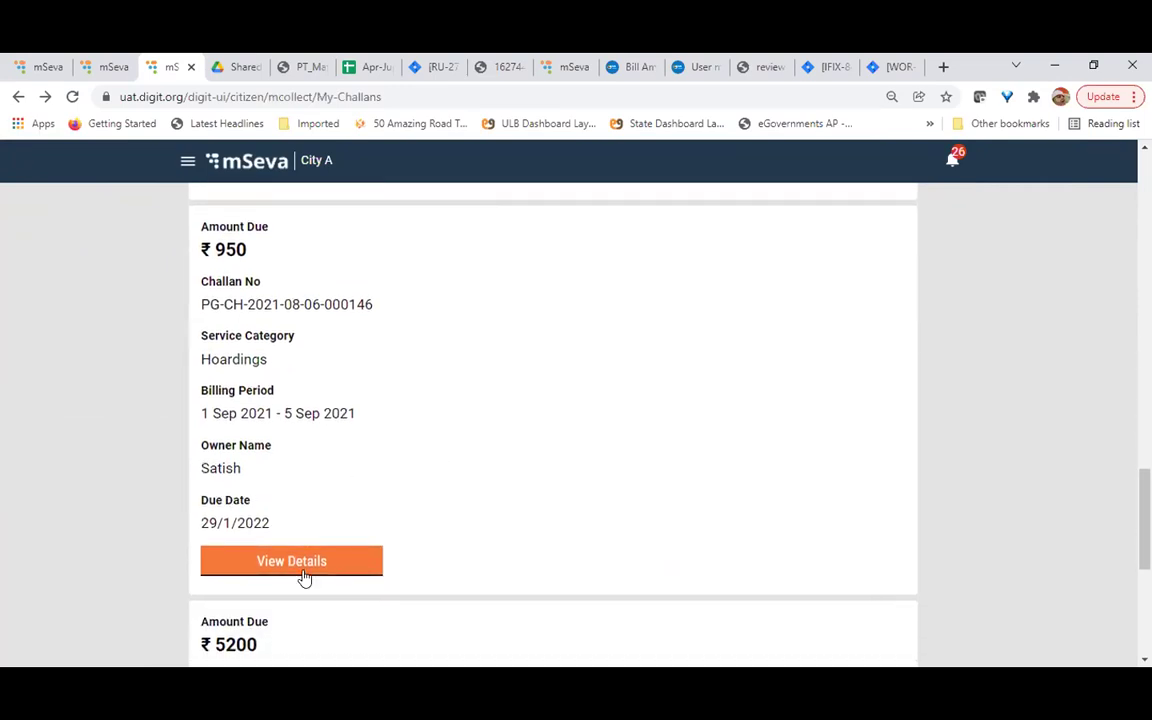
{"action": "scroll", "coordinate": [378, 468], "scroll_direction": "down", "scroll_amount": 4}
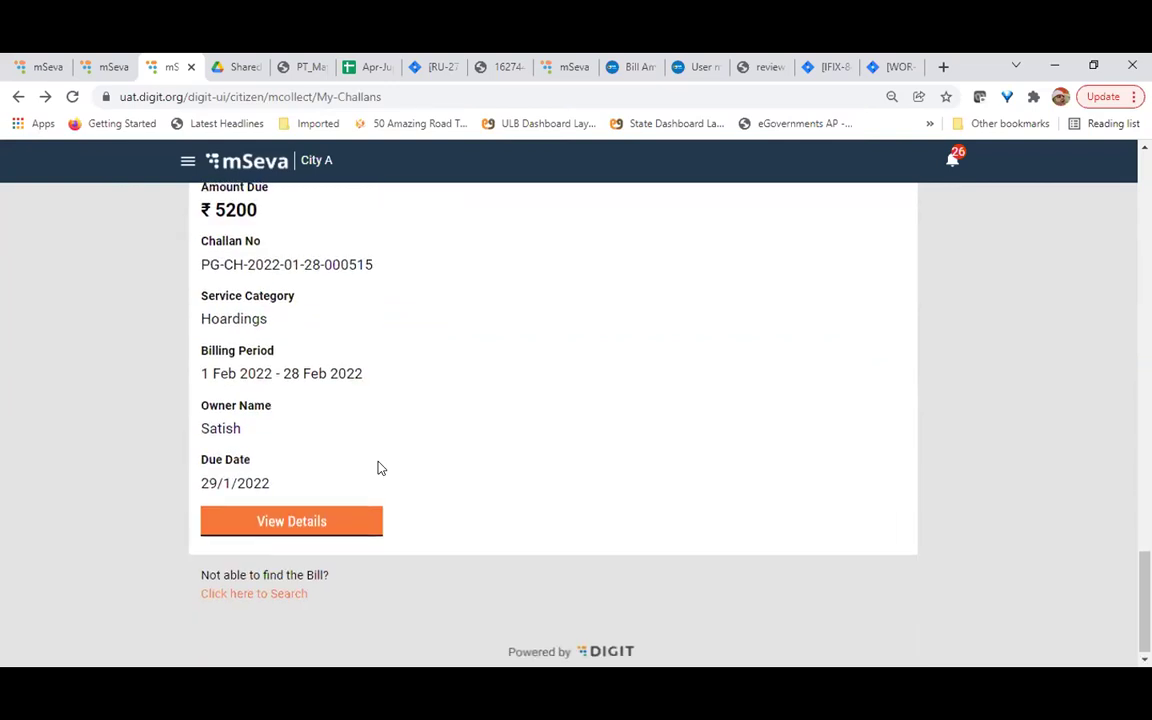
{"action": "scroll", "coordinate": [378, 468], "scroll_direction": "up", "scroll_amount": 4}
{"action": "scroll", "coordinate": [378, 468], "scroll_direction": "up", "scroll_amount": 10}
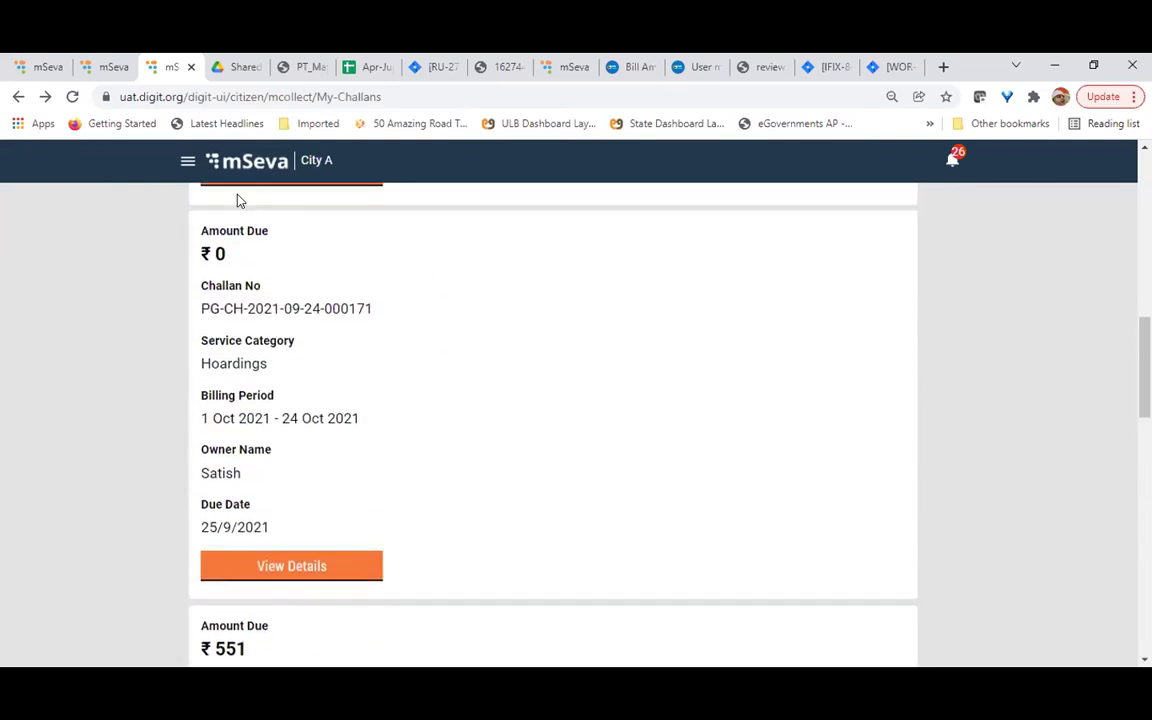
{"action": "left_click", "coordinate": [187, 163]}
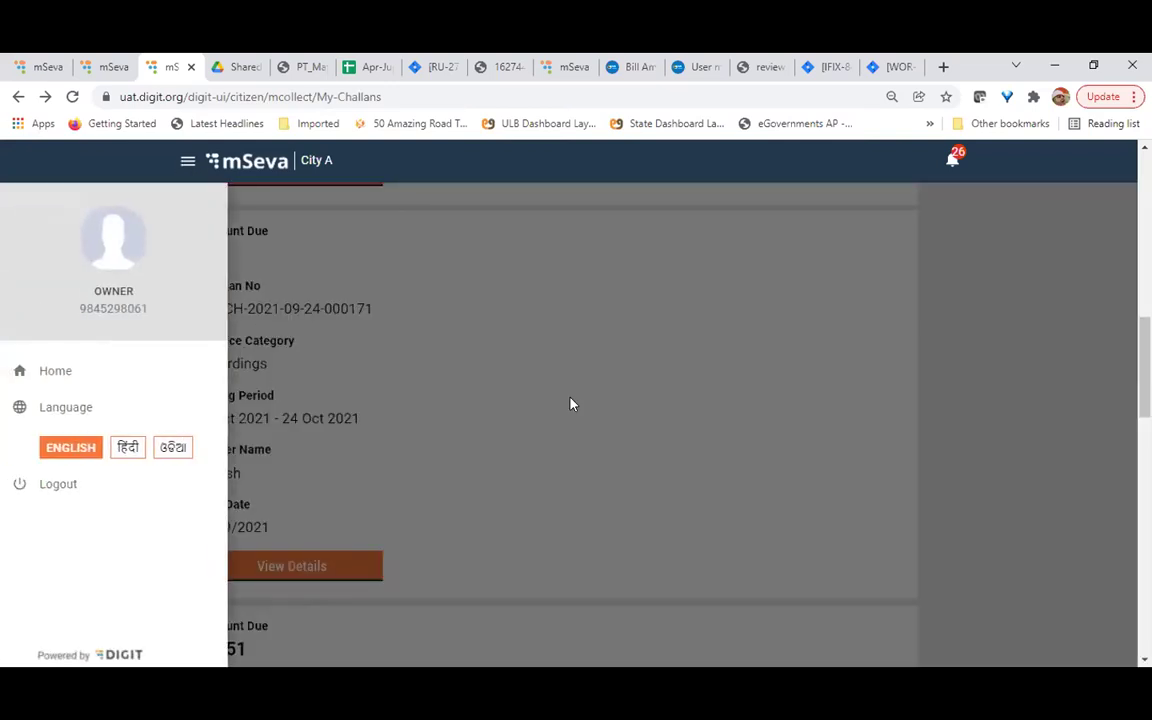
{"action": "left_click", "coordinate": [570, 403]}
Scroll through all six challan cards, then go back to the all-services page
{"action": "scroll", "coordinate": [572, 403], "scroll_direction": "down", "scroll_amount": 1}
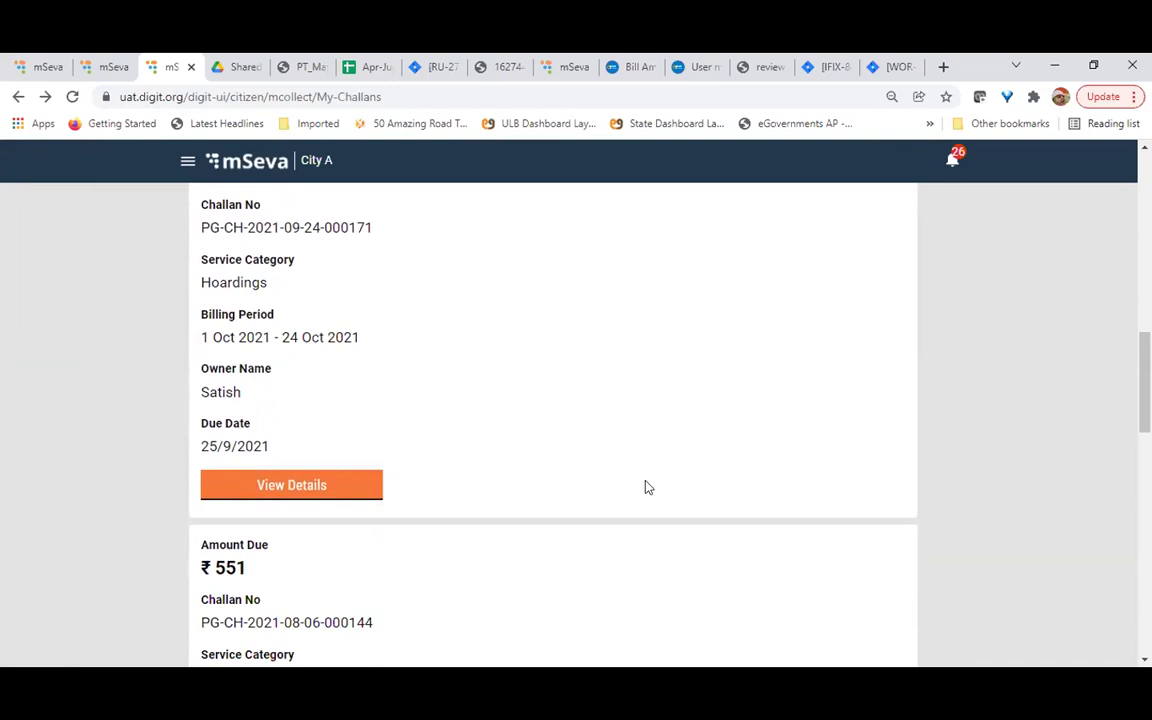
{"action": "scroll", "coordinate": [645, 487], "scroll_direction": "down", "scroll_amount": 3}
{"action": "scroll", "coordinate": [645, 487], "scroll_direction": "down", "scroll_amount": 3}
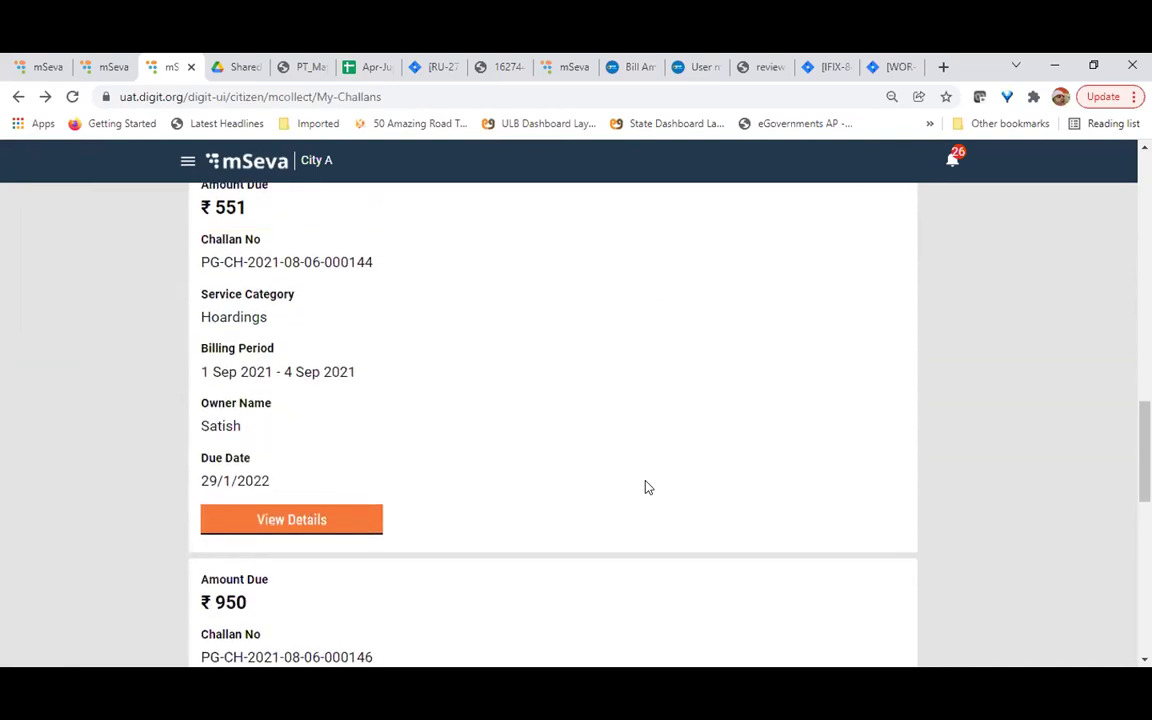
{"action": "scroll", "coordinate": [645, 487], "scroll_direction": "down", "scroll_amount": 3}
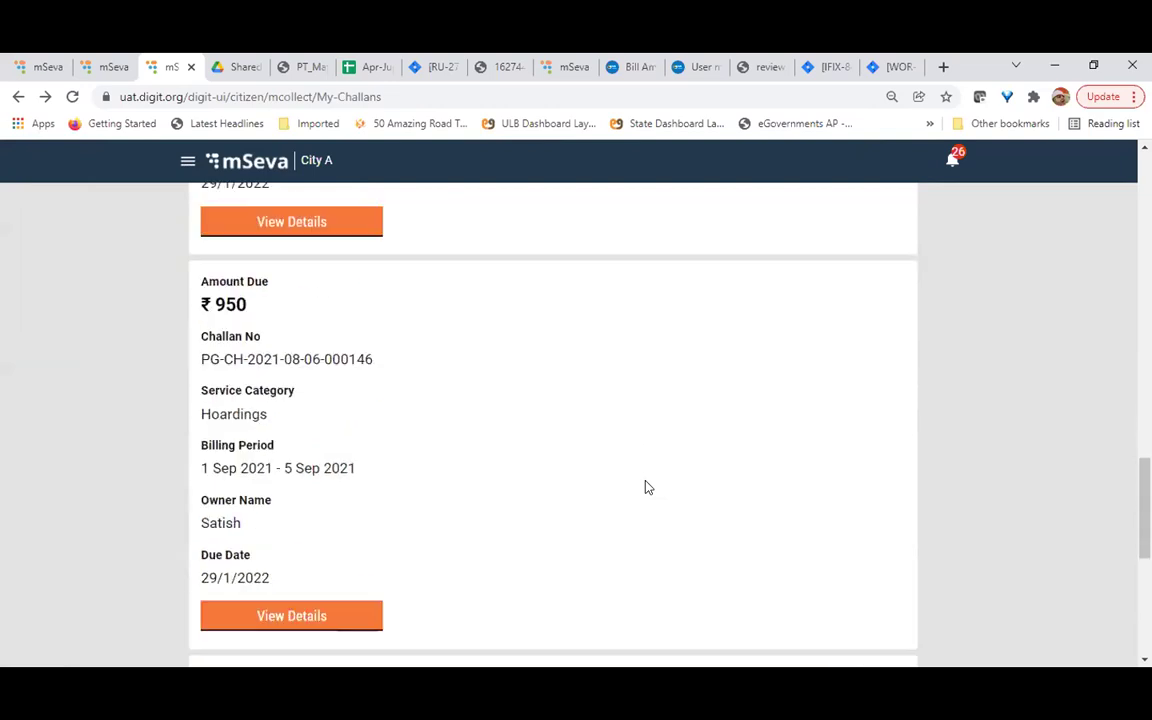
{"action": "scroll", "coordinate": [645, 487], "scroll_direction": "down", "scroll_amount": 2}
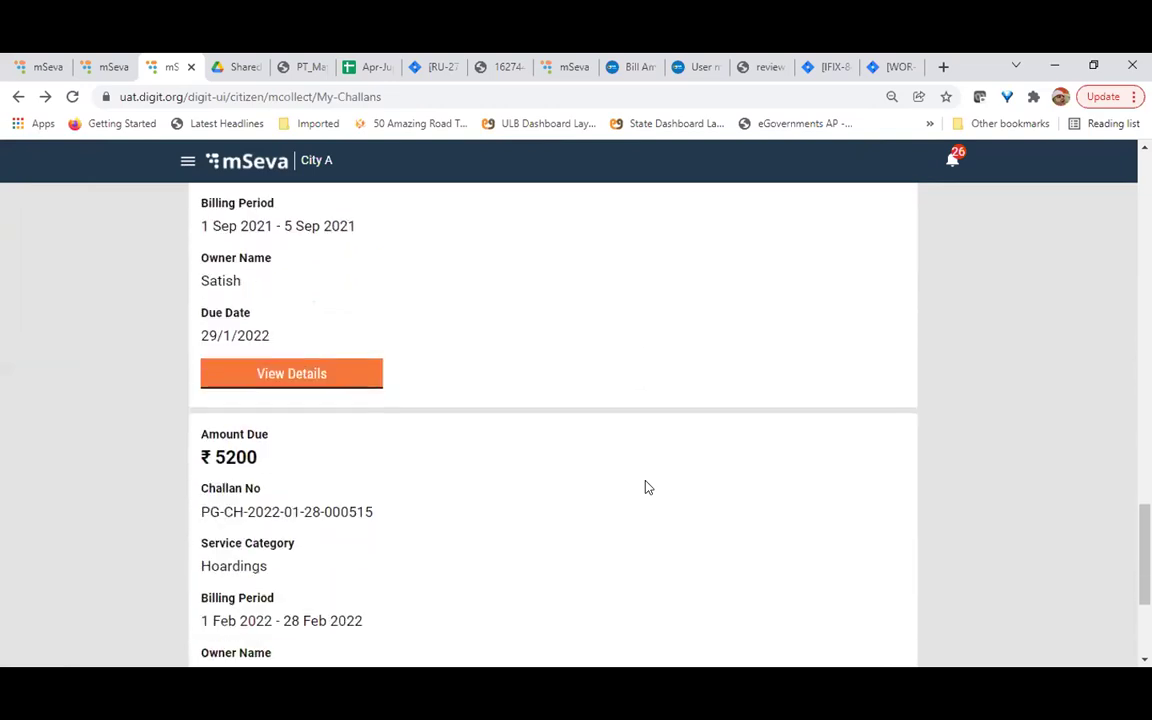
{"action": "scroll", "coordinate": [645, 487], "scroll_direction": "down", "scroll_amount": 2}
{"action": "scroll", "coordinate": [645, 487], "scroll_direction": "down", "scroll_amount": 1}
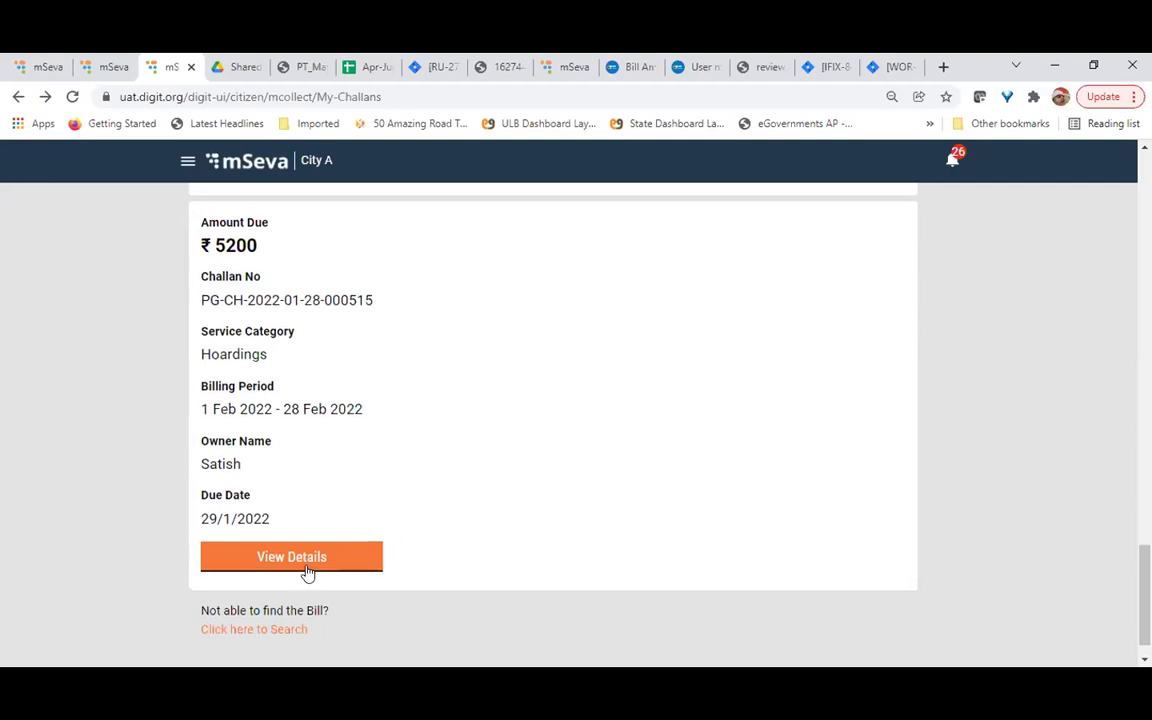
{"action": "scroll", "coordinate": [308, 573], "scroll_direction": "up", "scroll_amount": 10}
{"action": "scroll", "coordinate": [308, 573], "scroll_direction": "up", "scroll_amount": 4}
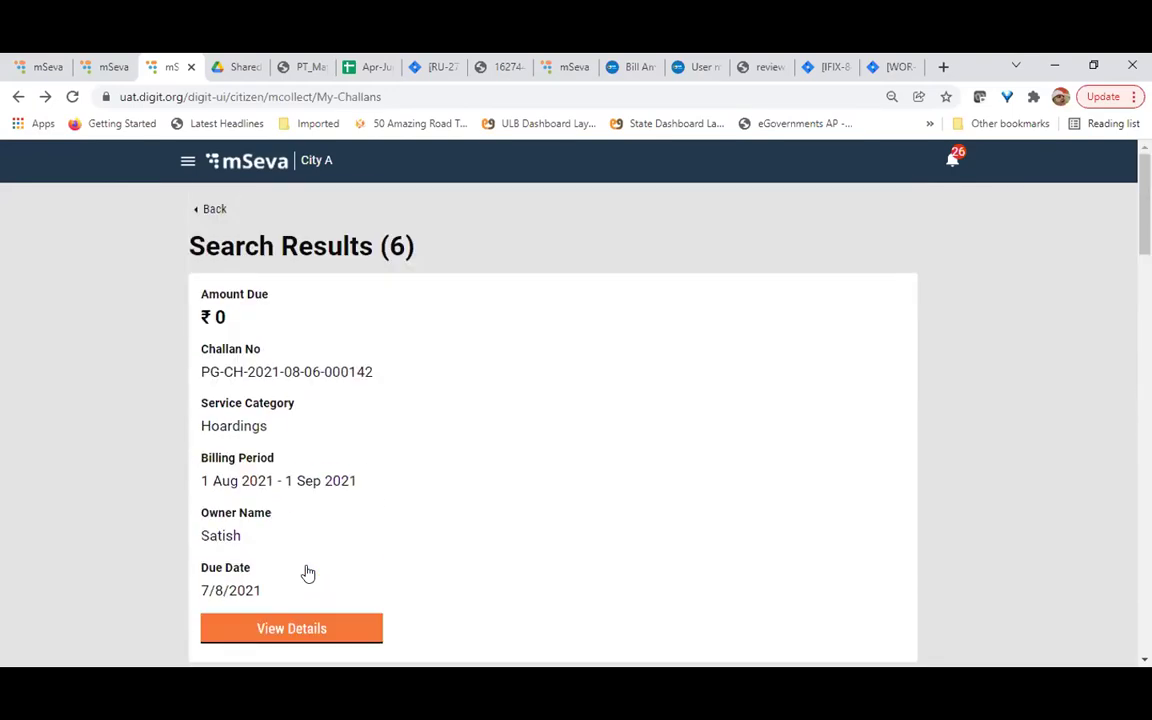
{"action": "left_click", "coordinate": [213, 210]}
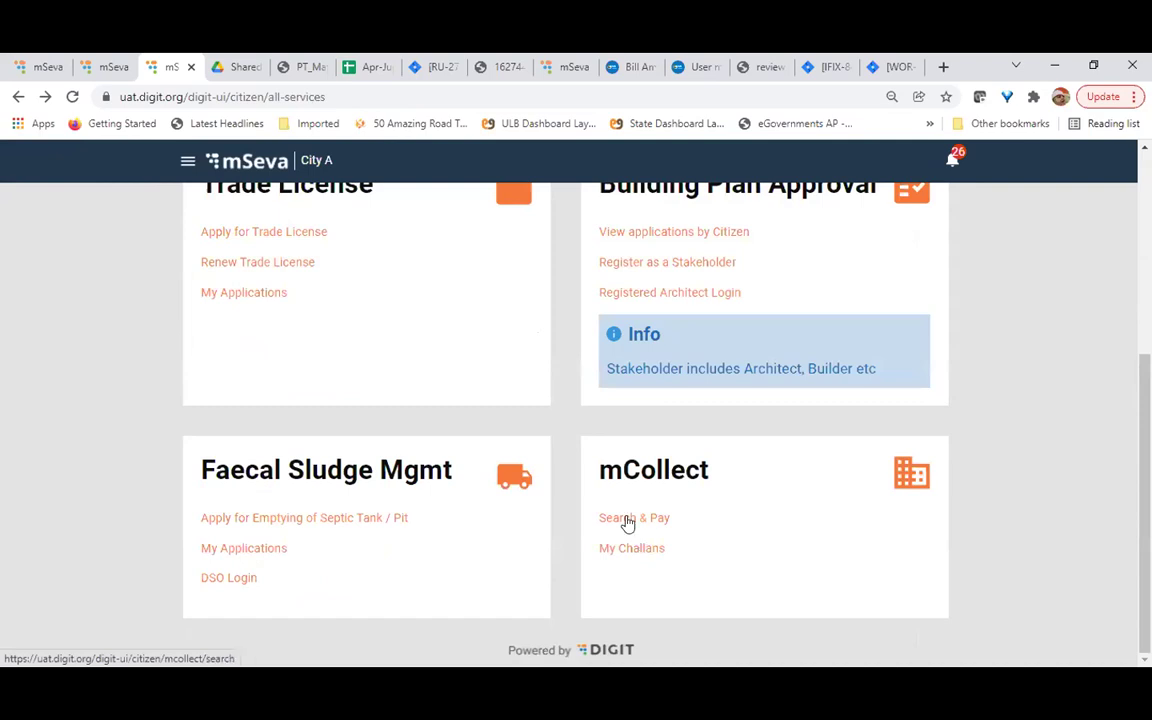
Open Search & Pay and scroll the empty City, Service Category, Mobile Number and Challan No fields
{"action": "left_click", "coordinate": [627, 518]}
{"action": "scroll", "coordinate": [221, 442], "scroll_direction": "down", "scroll_amount": 1}
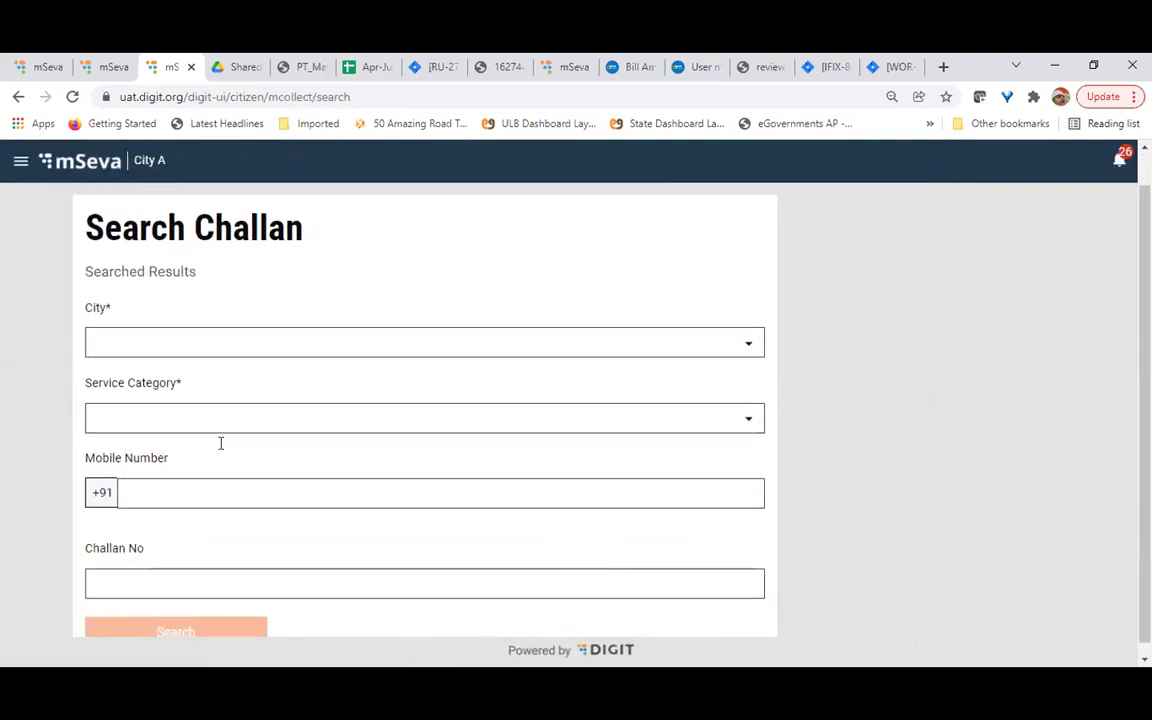
{"action": "scroll", "coordinate": [221, 442], "scroll_direction": "up", "scroll_amount": 1}
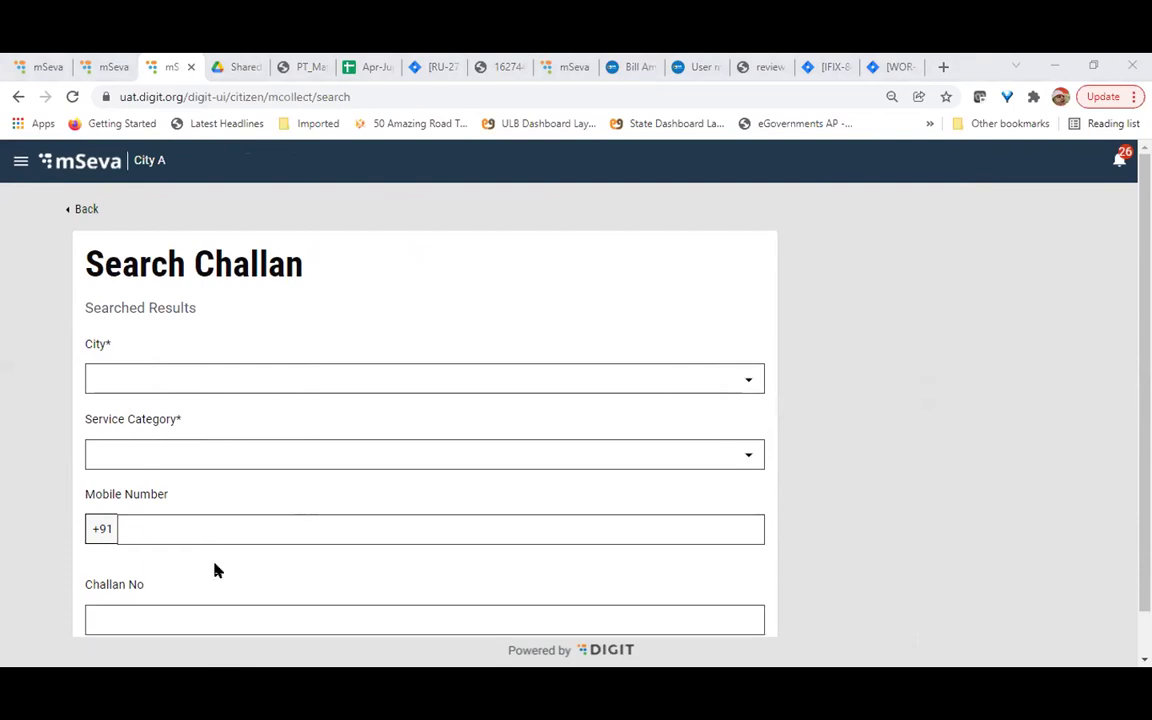
{"action": "scroll", "coordinate": [213, 568], "scroll_direction": "down", "scroll_amount": 1}
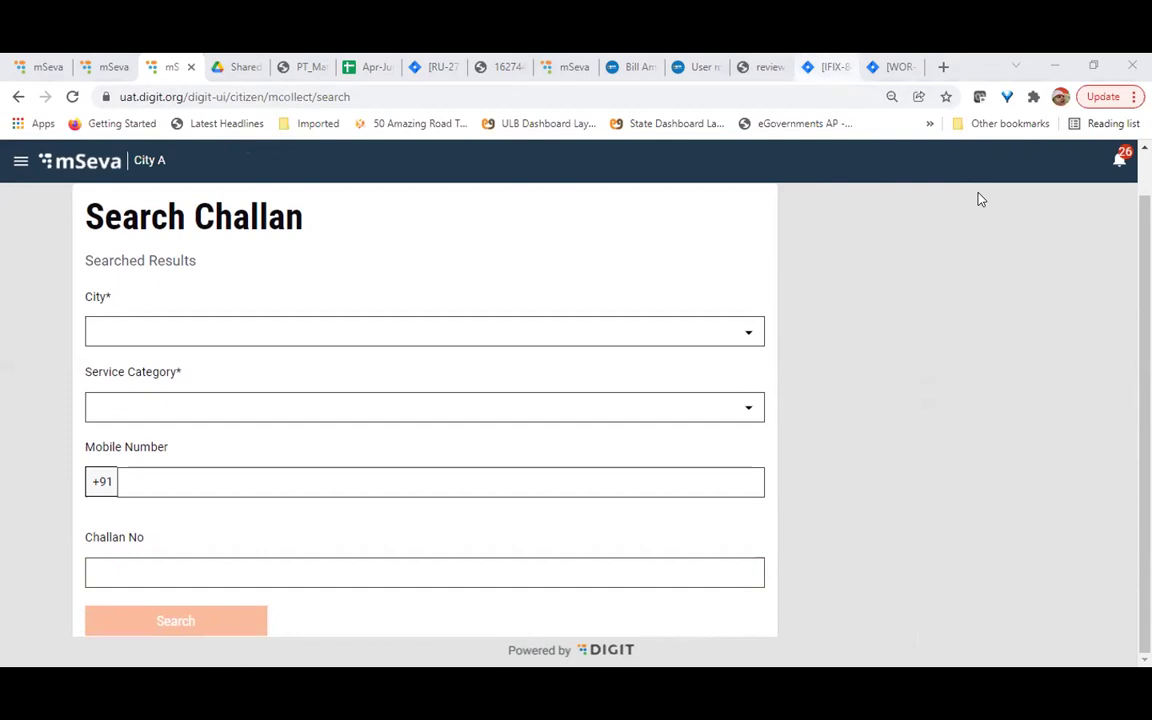
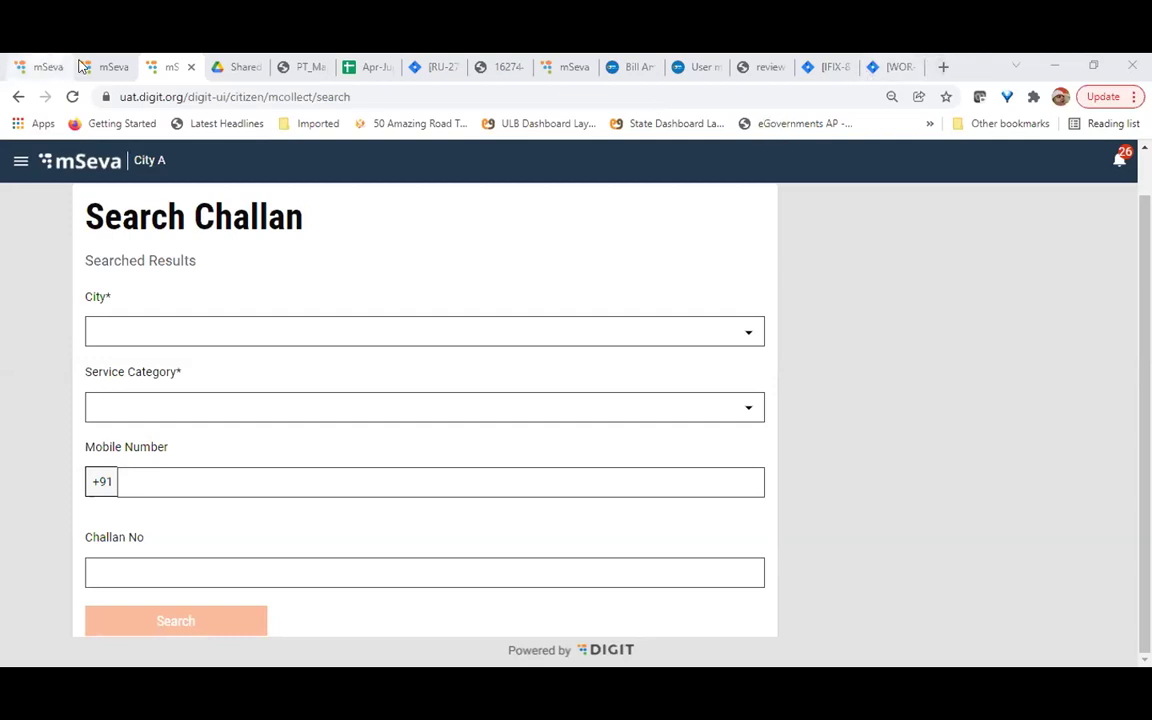
Log in on the employee side in English under City A and open mCollect's challan list
{"action": "left_click", "coordinate": [108, 68]}
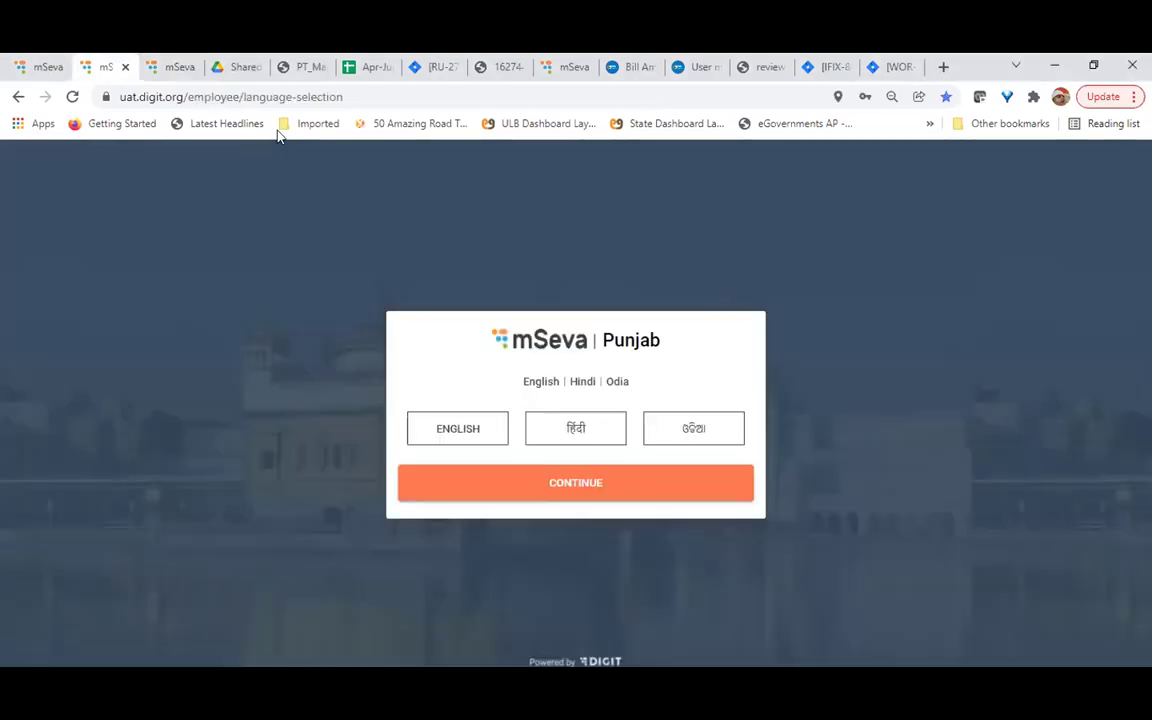
{"action": "left_click", "coordinate": [530, 489]}
{"action": "left_click", "coordinate": [449, 467]}
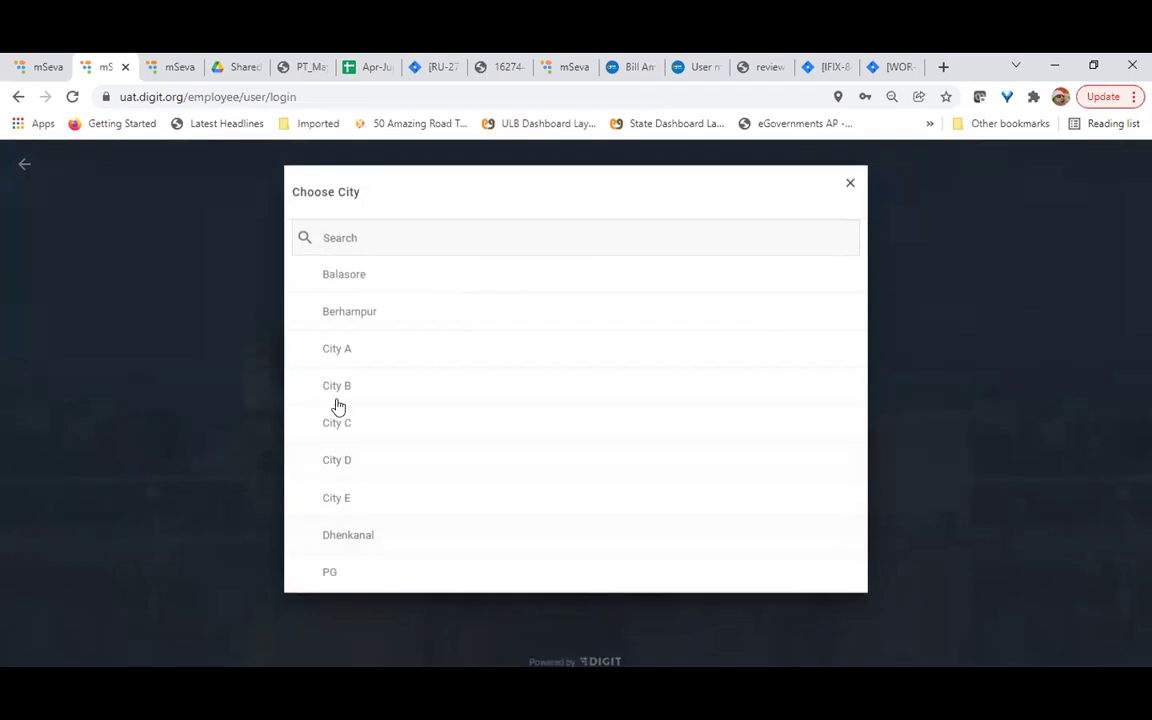
{"action": "left_click_drag", "start_coordinate": [338, 313], "coordinate": [343, 347]}
{"action": "left_click", "coordinate": [343, 347]}
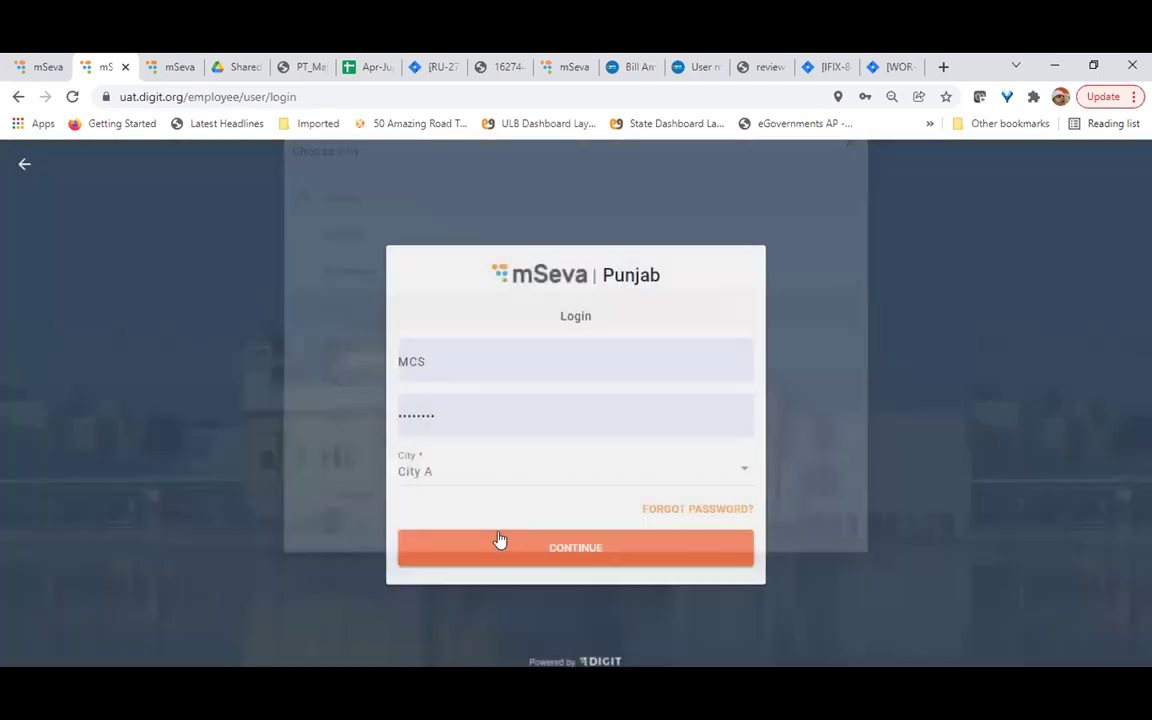
{"action": "left_click", "coordinate": [489, 549]}
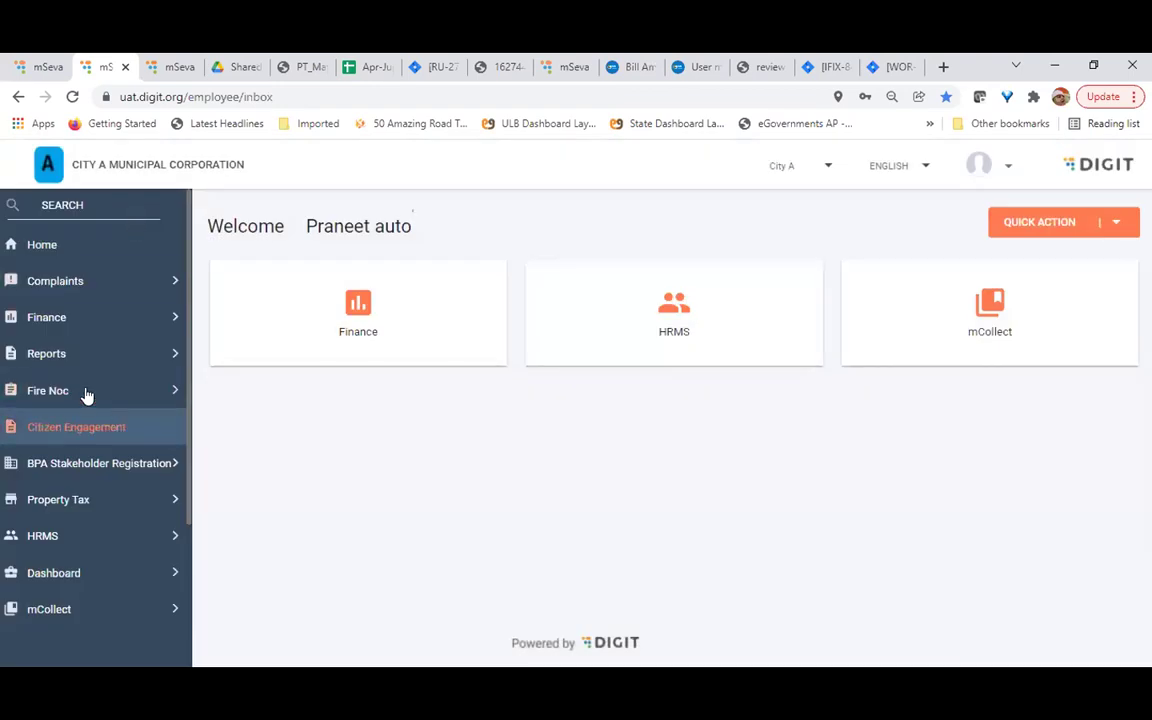
{"action": "left_click", "coordinate": [85, 610]}
{"action": "left_click", "coordinate": [57, 300]}
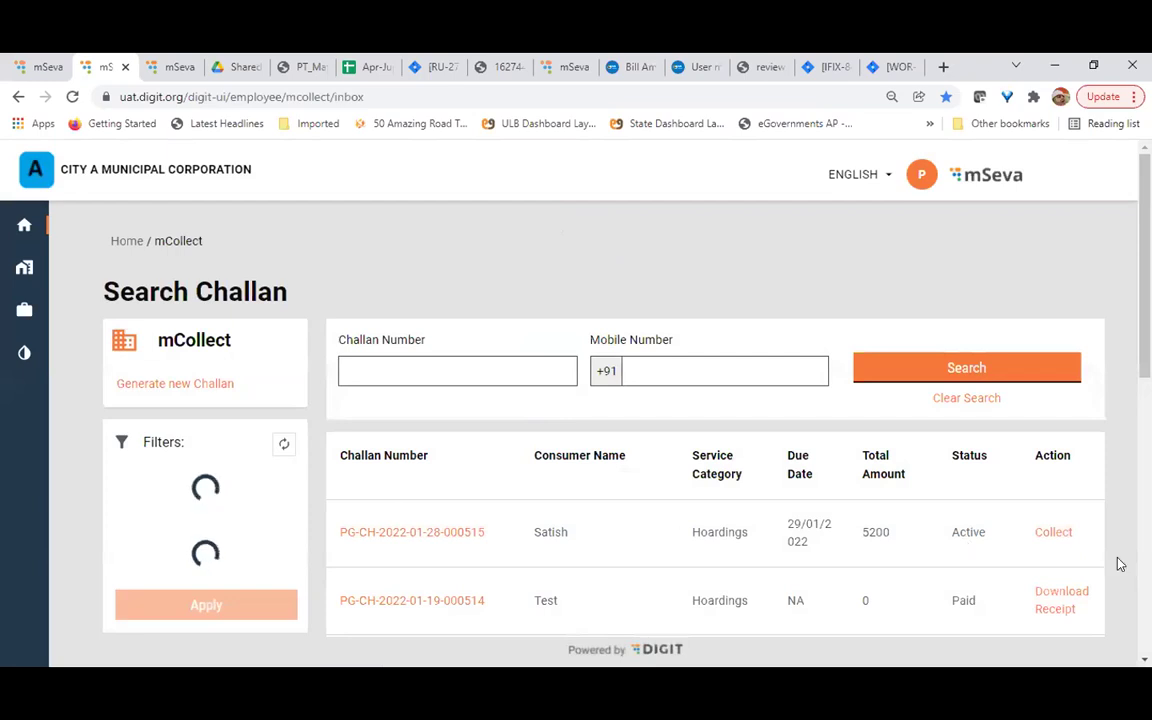
{"action": "left_click", "coordinate": [1054, 532]}
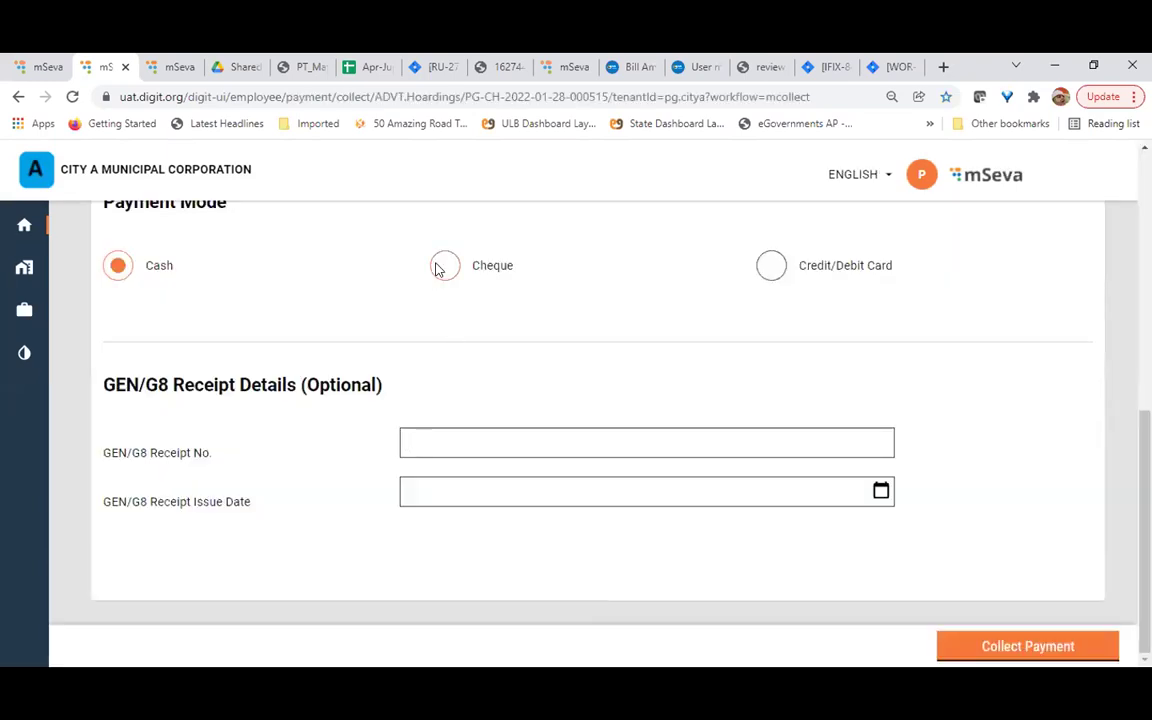
{"action": "left_click", "coordinate": [445, 265]}
Review the payment form and bring up the Paid By choices
{"action": "scroll", "coordinate": [481, 311], "scroll_direction": "down", "scroll_amount": 3}
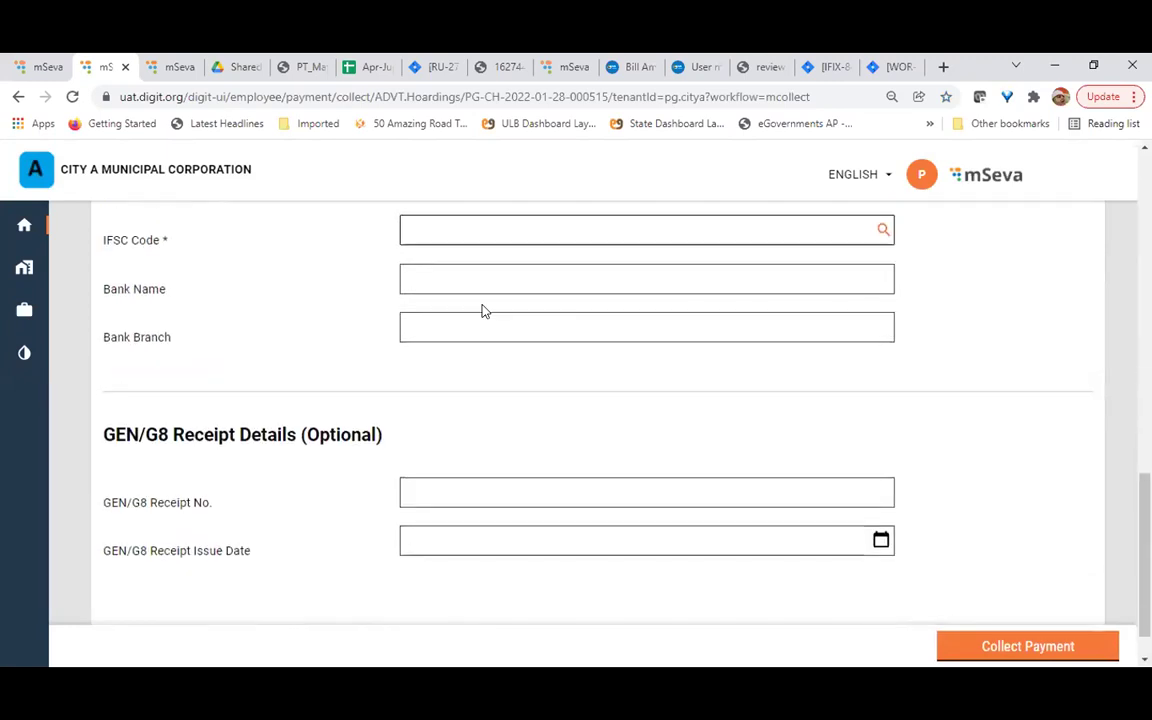
{"action": "scroll", "coordinate": [483, 311], "scroll_direction": "up", "scroll_amount": 4}
{"action": "scroll", "coordinate": [726, 399], "scroll_direction": "up", "scroll_amount": 4}
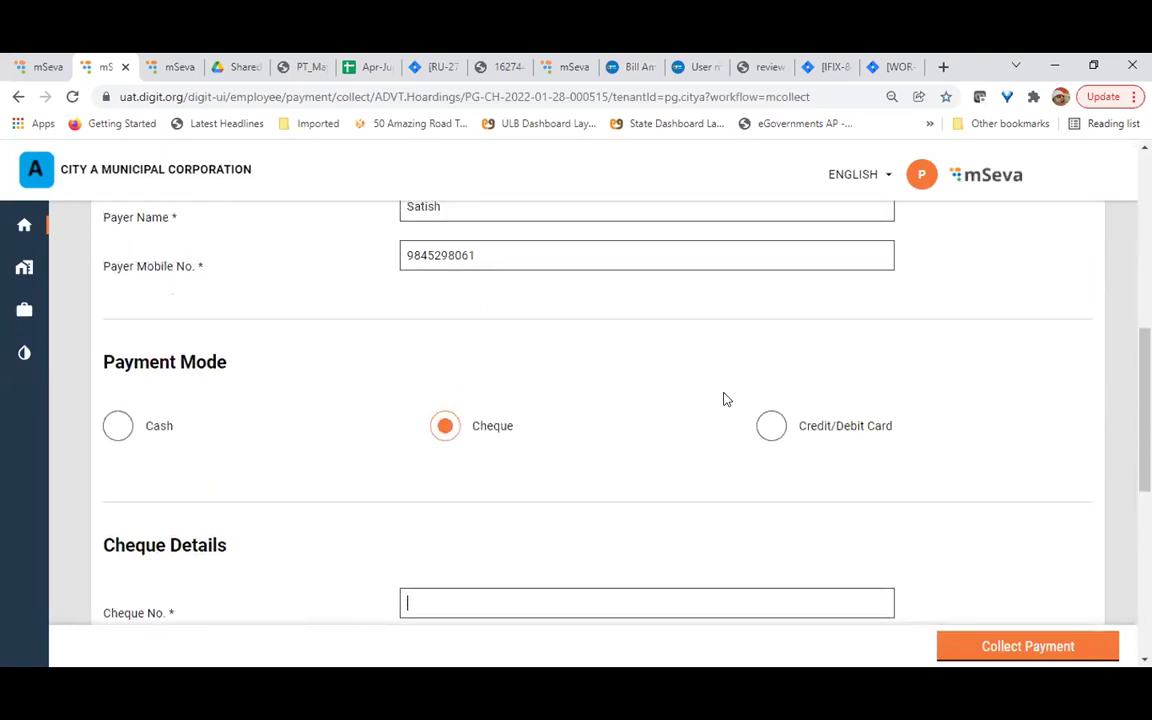
{"action": "scroll", "coordinate": [722, 398], "scroll_direction": "down", "scroll_amount": 1}
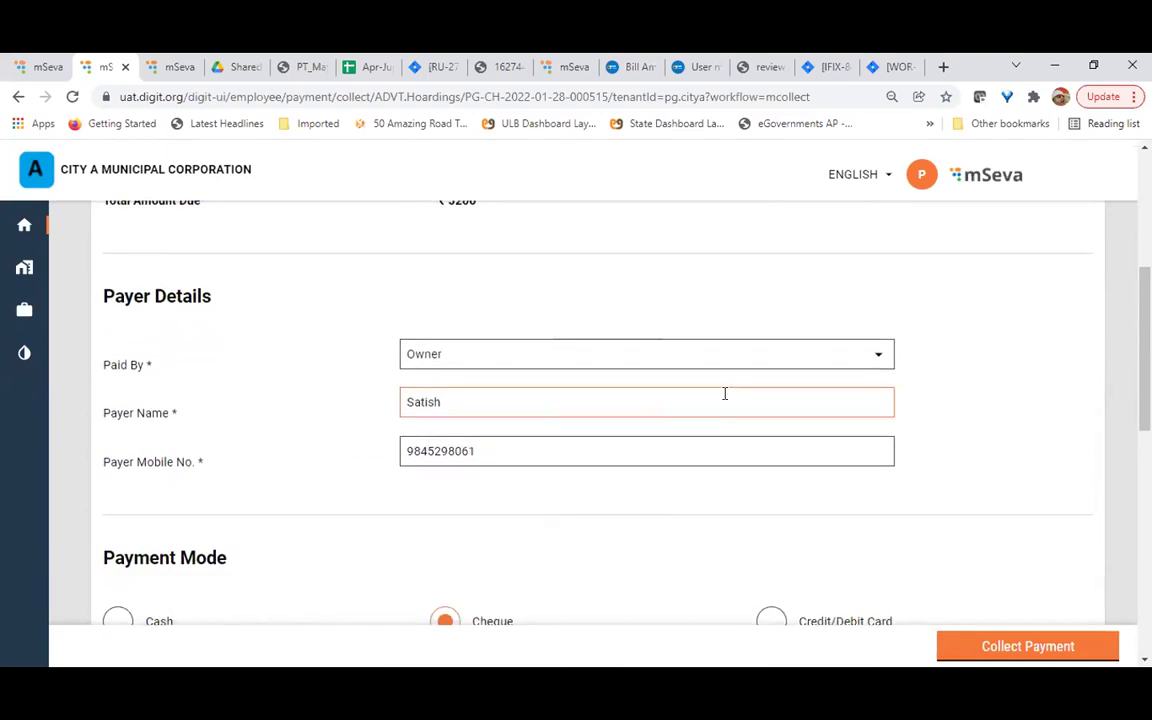
{"action": "scroll", "coordinate": [718, 397], "scroll_direction": "up", "scroll_amount": 1}
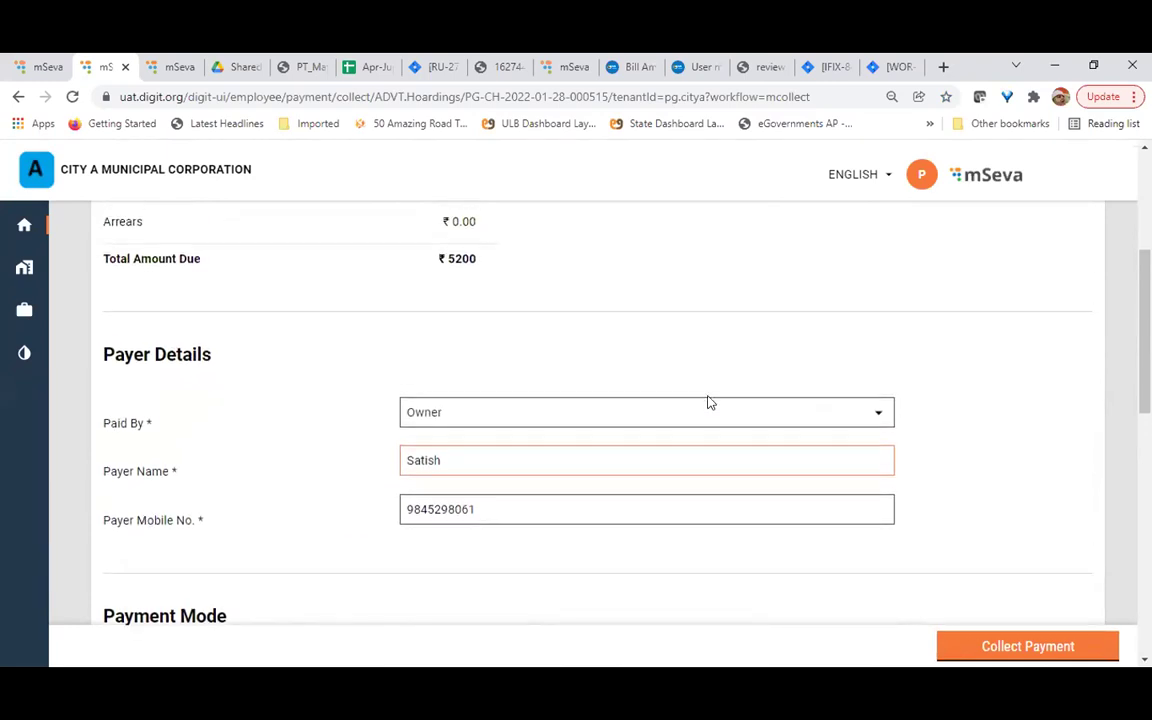
{"action": "left_click", "coordinate": [800, 413]}
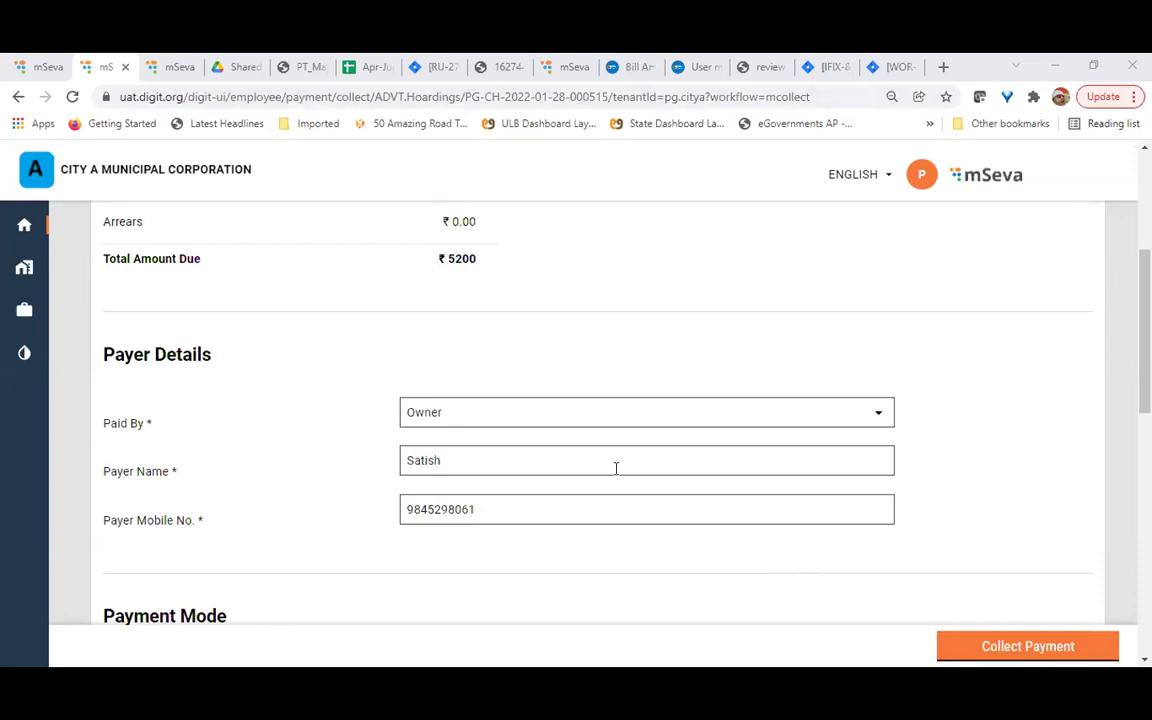
Switch to the citizen session and go back to its empty Search Challan form
{"action": "key", "text": "ctrl+Tab"}
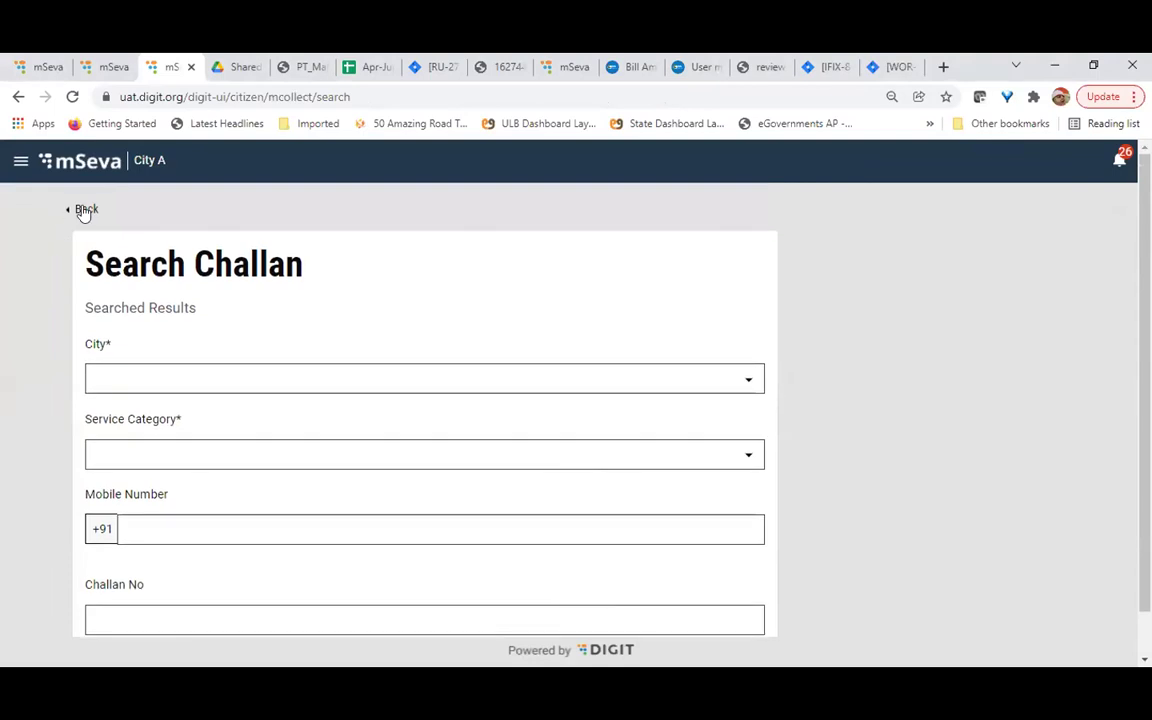
{"action": "left_click", "coordinate": [82, 210]}
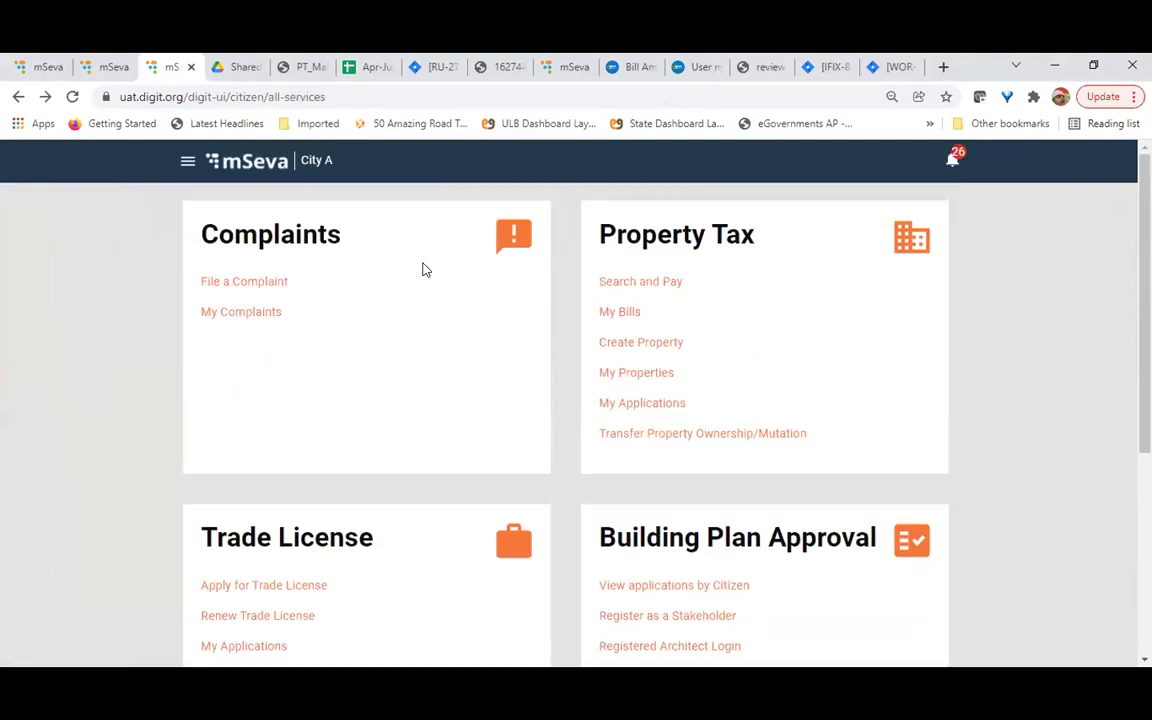
Return to the payment tab and go to the City A employee home page
{"action": "scroll", "coordinate": [424, 268], "scroll_direction": "down", "scroll_amount": 5}
{"action": "scroll", "coordinate": [450, 300], "scroll_direction": "up", "scroll_amount": 5}
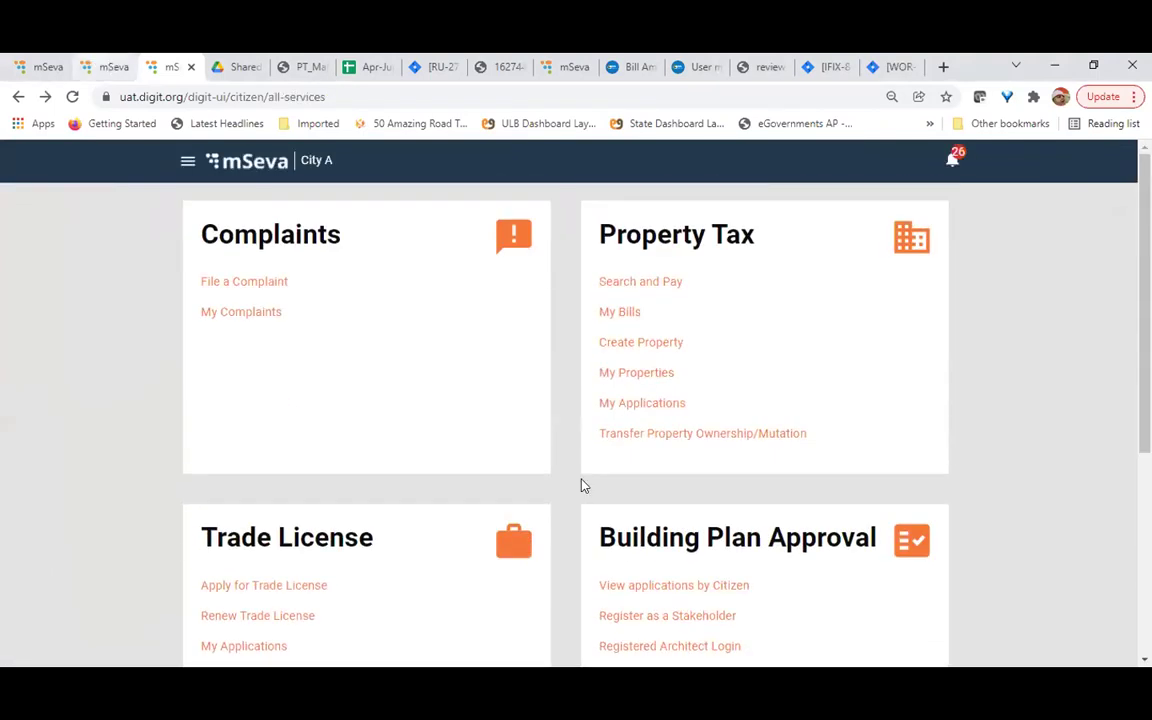
{"action": "key", "text": "ctrl+shift+Tab"}
{"action": "scroll", "coordinate": [180, 455], "scroll_direction": "up", "scroll_amount": 3}
{"action": "left_click", "coordinate": [24, 225]}
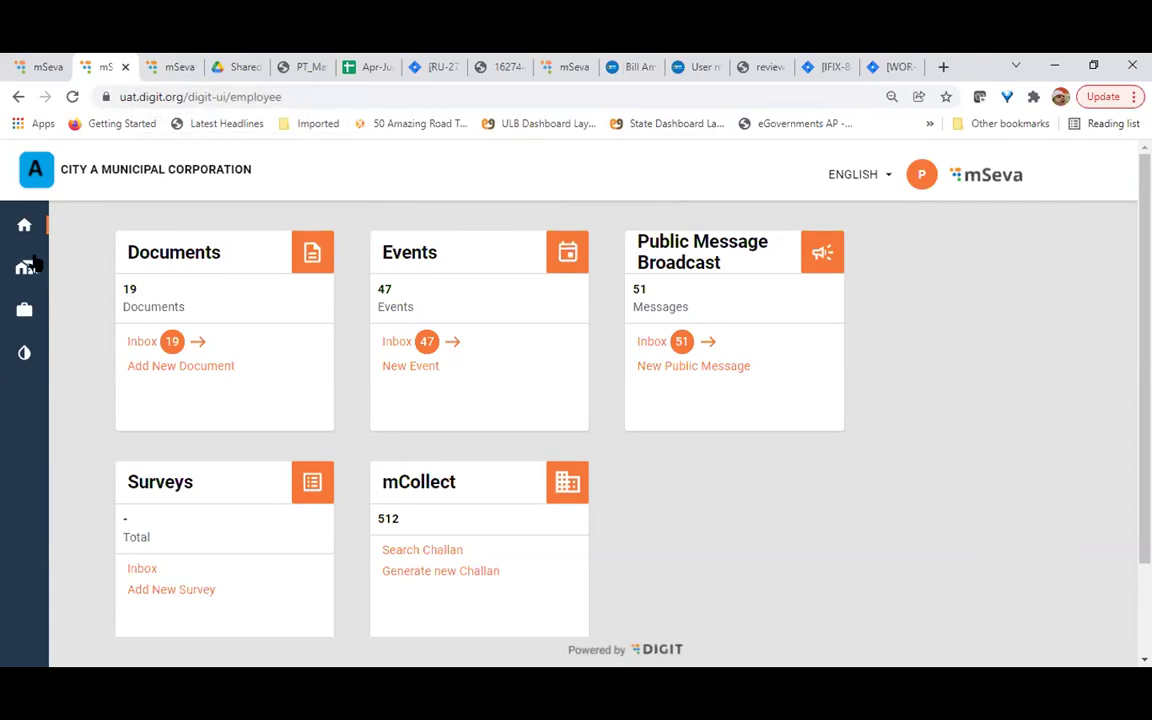
Log out of the employee account from the P avatar menu
{"action": "left_click", "coordinate": [886, 176]}
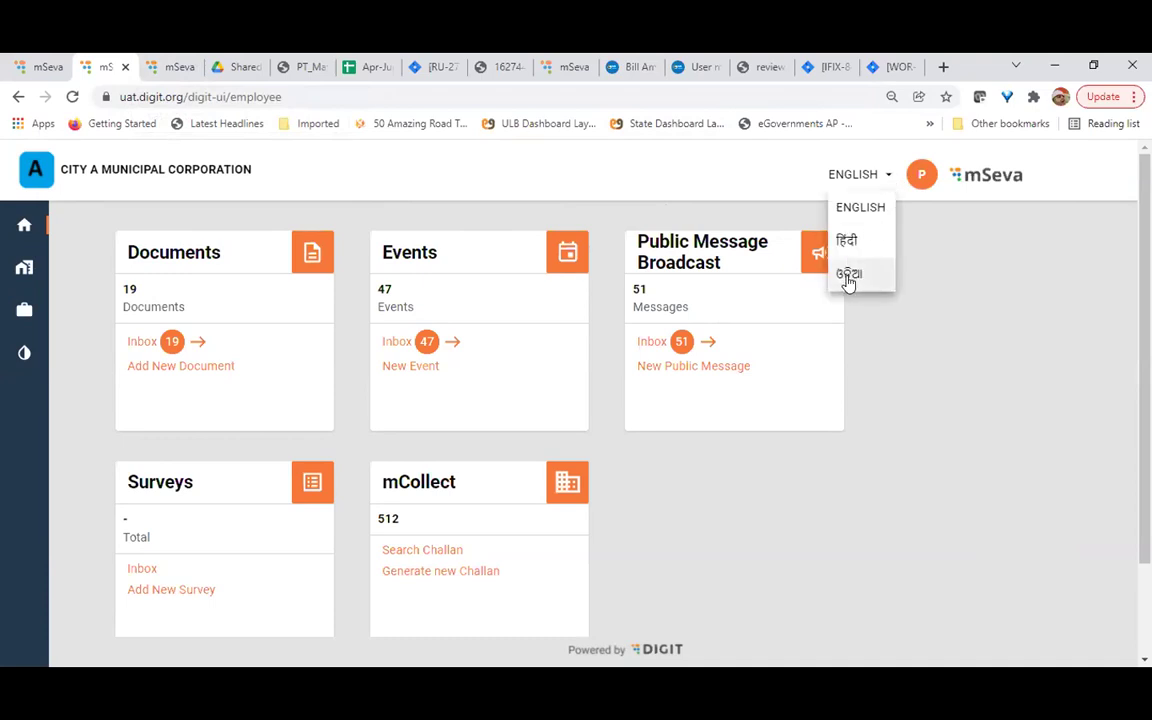
{"action": "left_click", "coordinate": [921, 175]}
{"action": "left_click", "coordinate": [958, 209]}
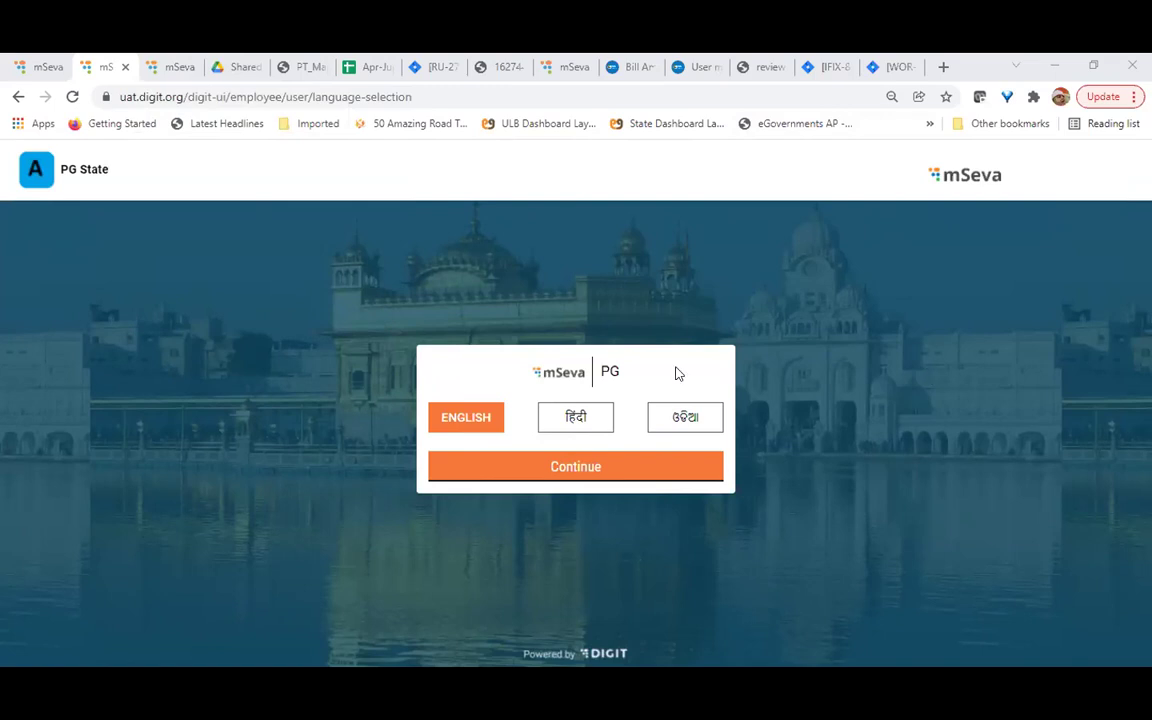
Log in again as an employee under City A
{"action": "left_click", "coordinate": [548, 470]}
{"action": "left_click", "coordinate": [509, 517]}
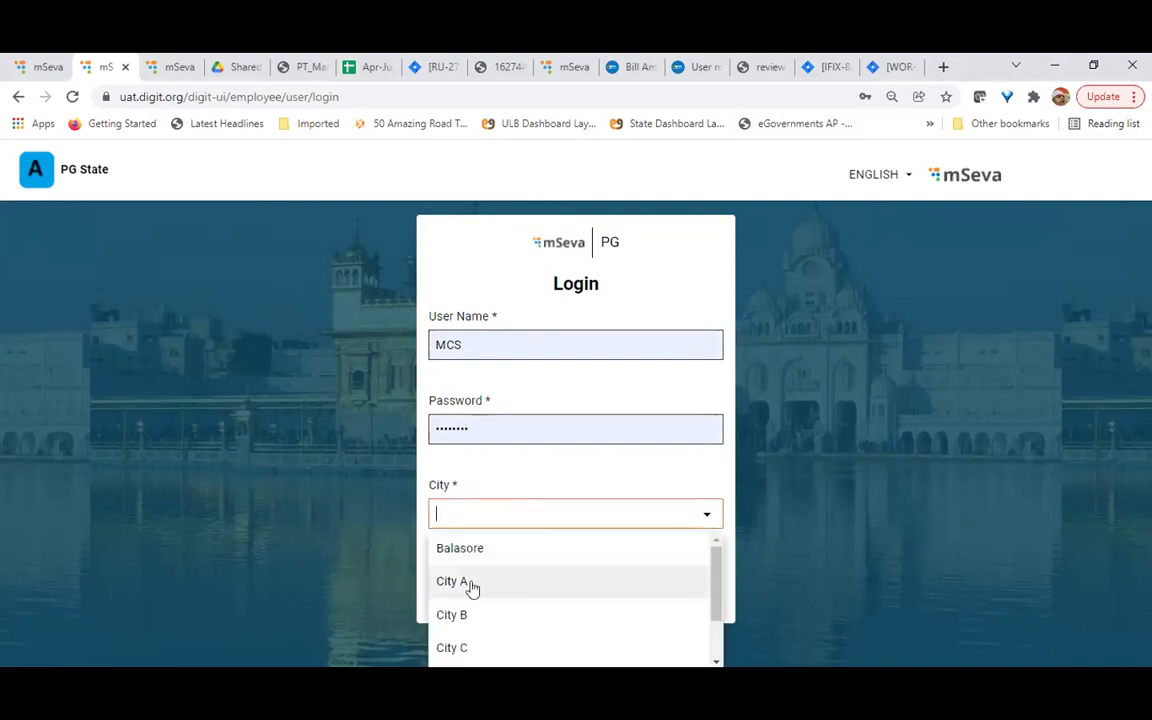
{"action": "left_click", "coordinate": [470, 583]}
{"action": "left_click", "coordinate": [463, 552]}
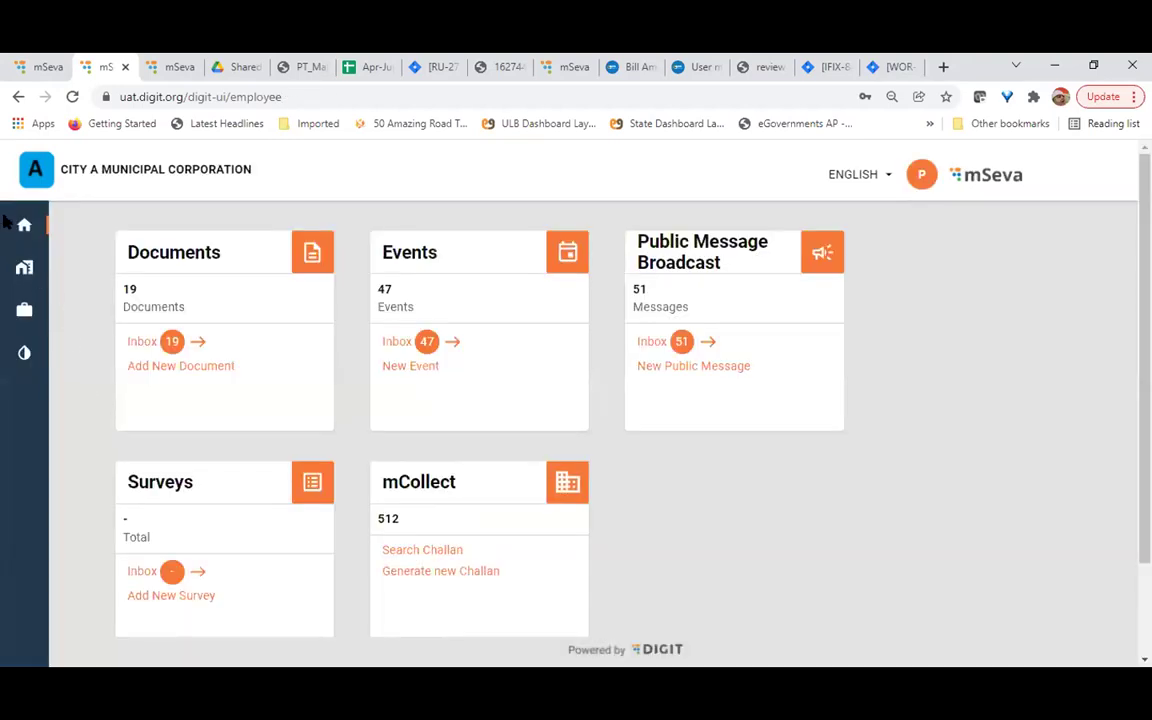
Log in through the older employee portal with English and City A
{"action": "left_click", "coordinate": [24, 313]}
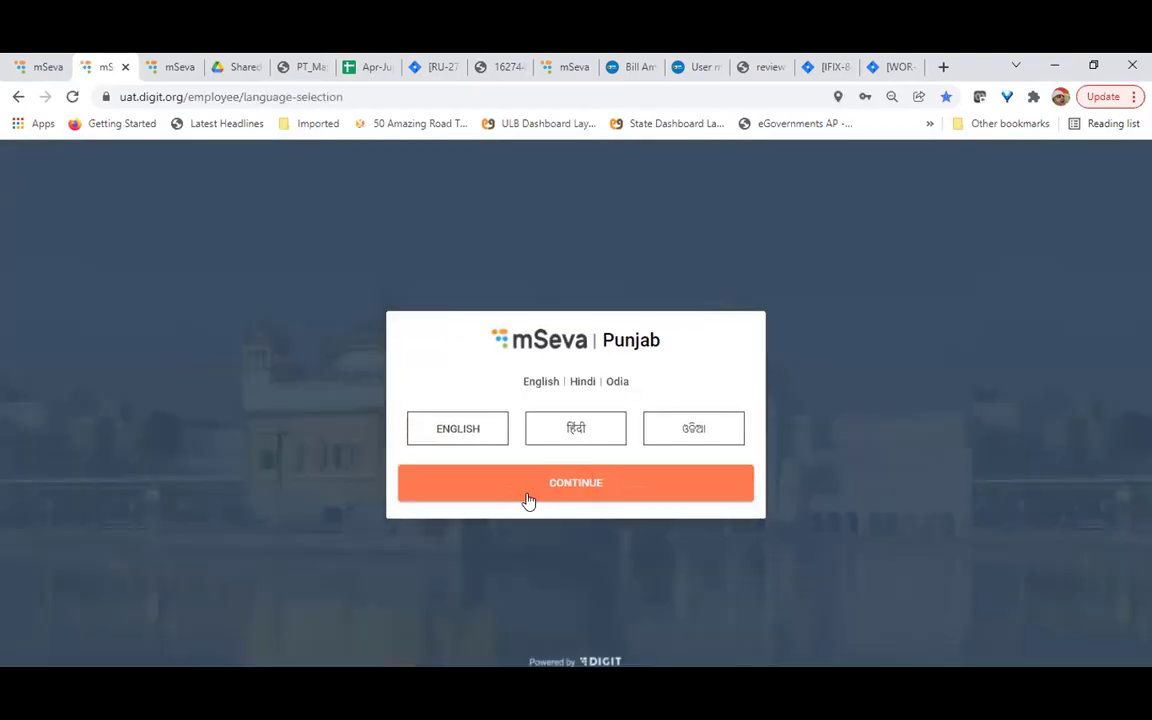
{"action": "left_click", "coordinate": [453, 429]}
{"action": "left_click", "coordinate": [576, 498]}
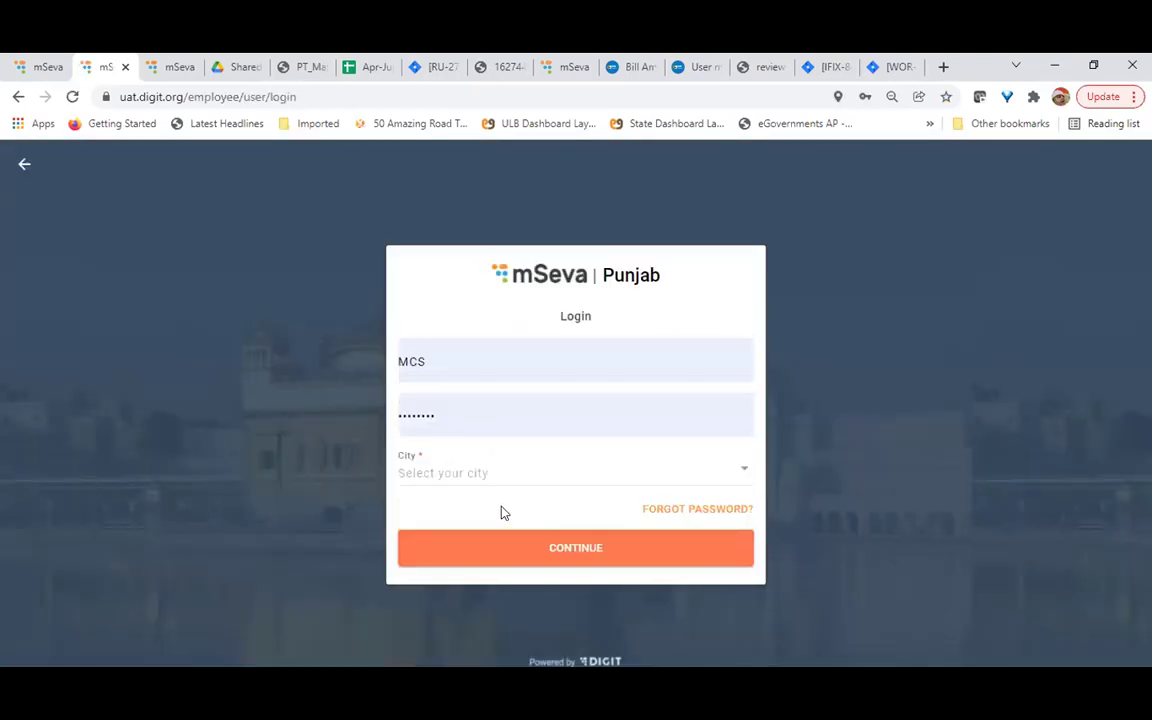
{"action": "left_click", "coordinate": [470, 478]}
{"action": "left_click", "coordinate": [358, 355]}
{"action": "left_click", "coordinate": [590, 556]}
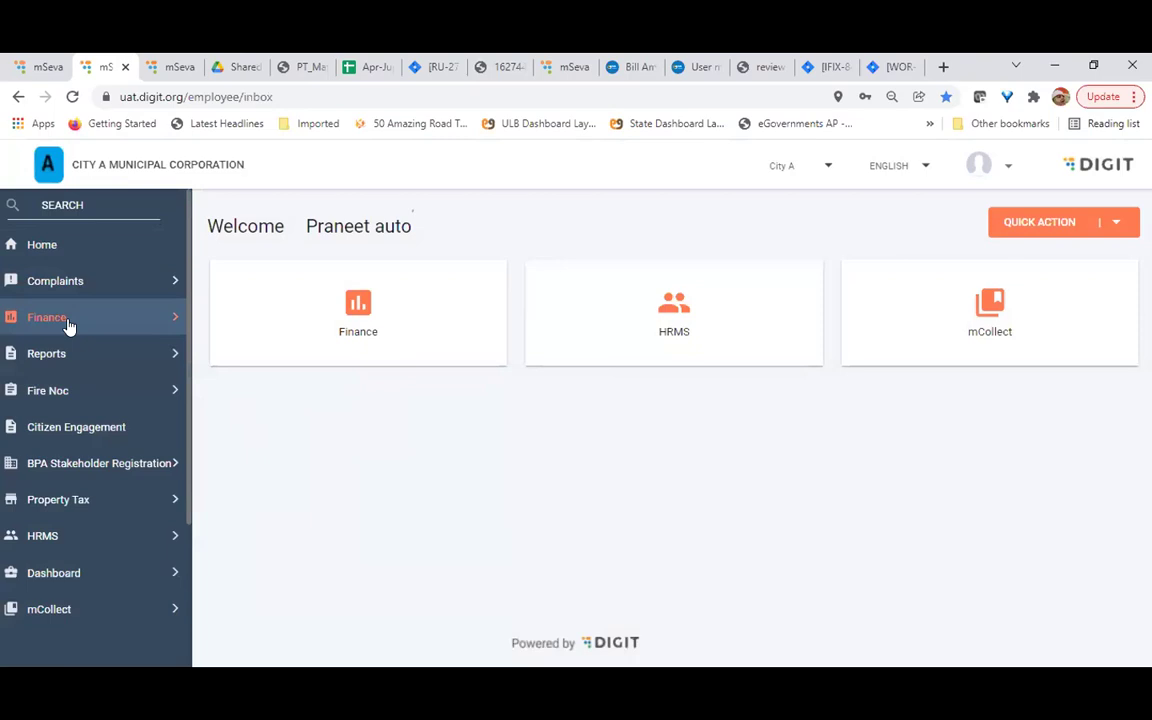
Go to Finance > Masters > Chartofaccounts > Chart Of Accounts
{"action": "left_click", "coordinate": [66, 318]}
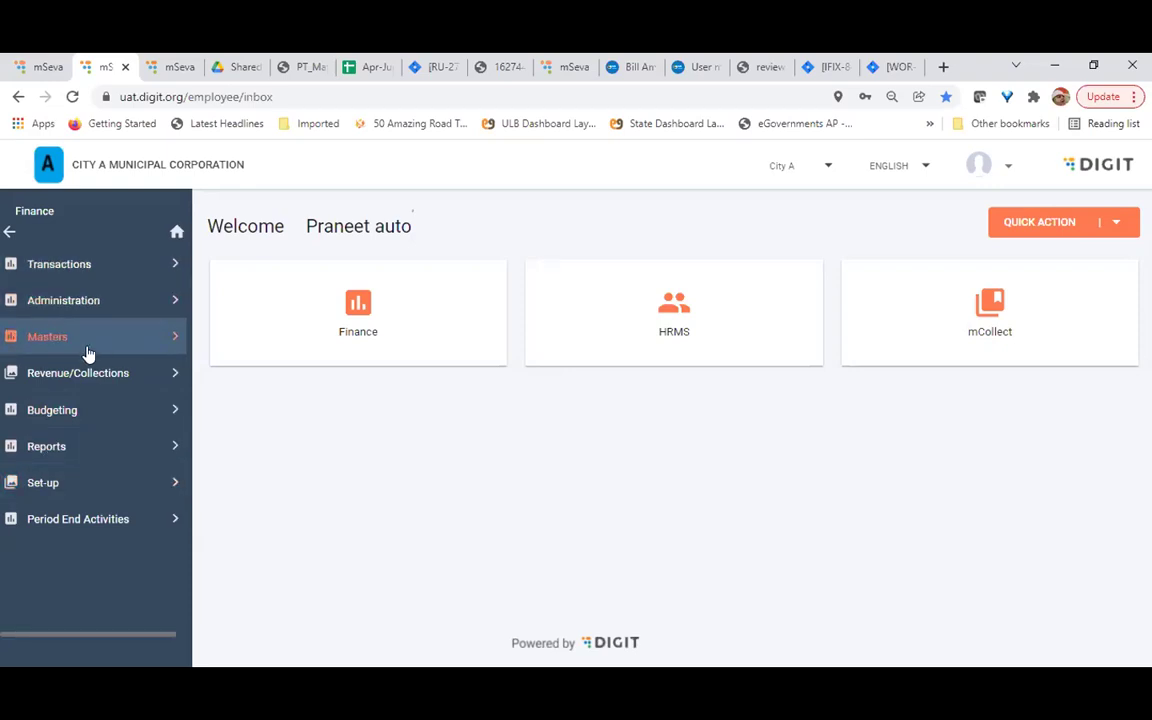
{"action": "left_click", "coordinate": [48, 335]}
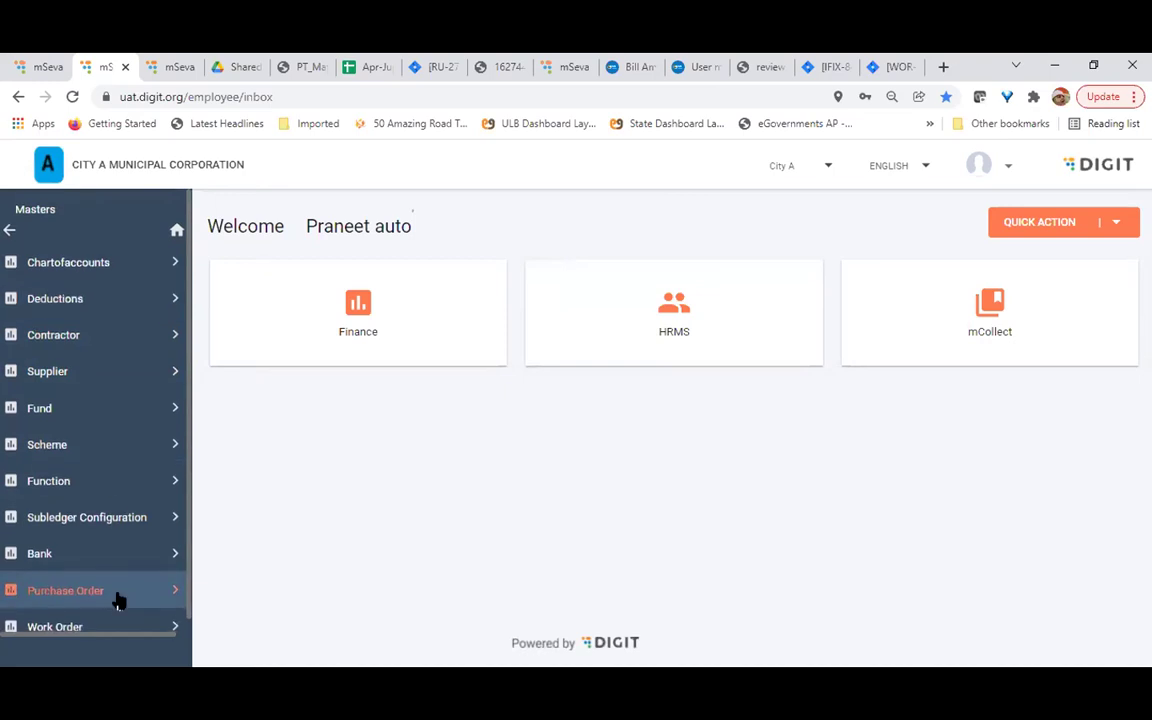
{"action": "left_click", "coordinate": [58, 267]}
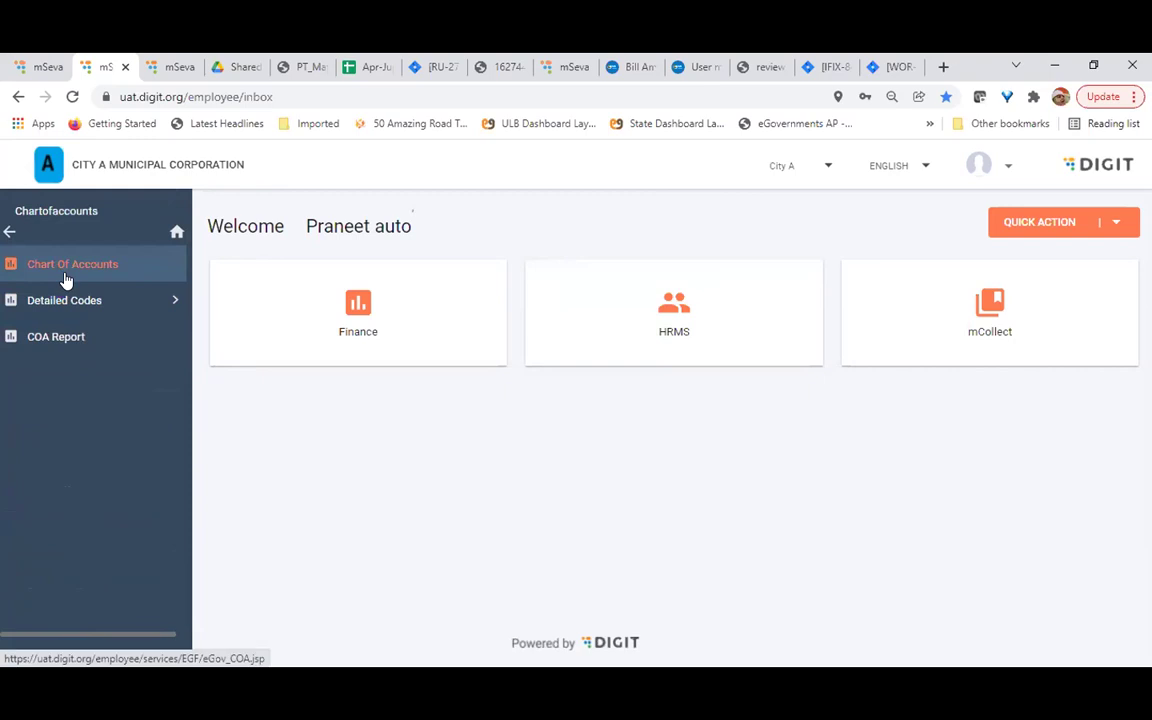
{"action": "left_click", "coordinate": [66, 272]}
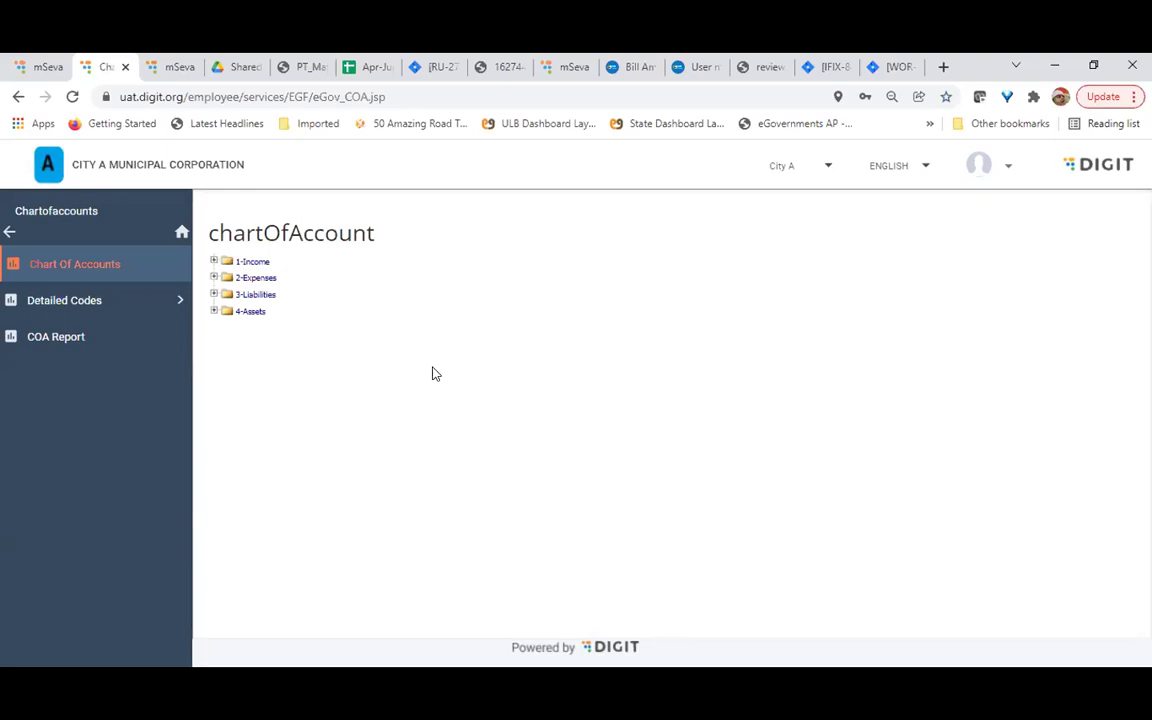
Expand 1-Income, 2-Expenses and 110-Tax Revenue in the chartOfAccount tree
{"action": "left_click", "coordinate": [214, 262]}
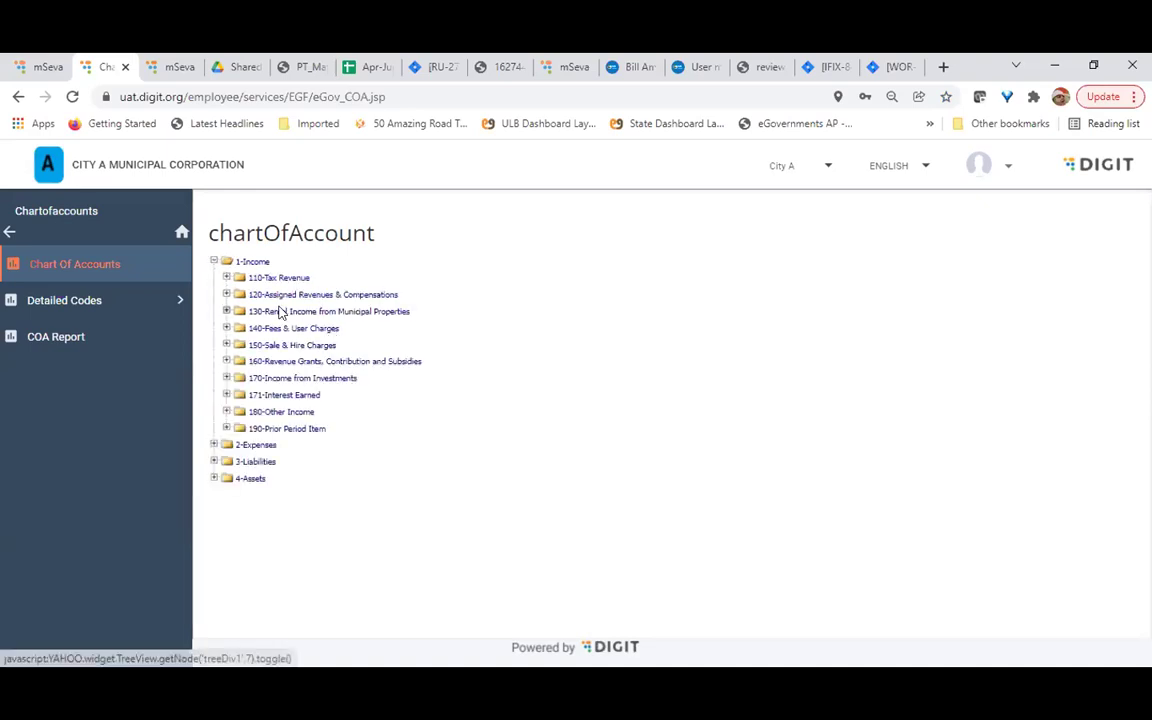
{"action": "left_click", "coordinate": [213, 261]}
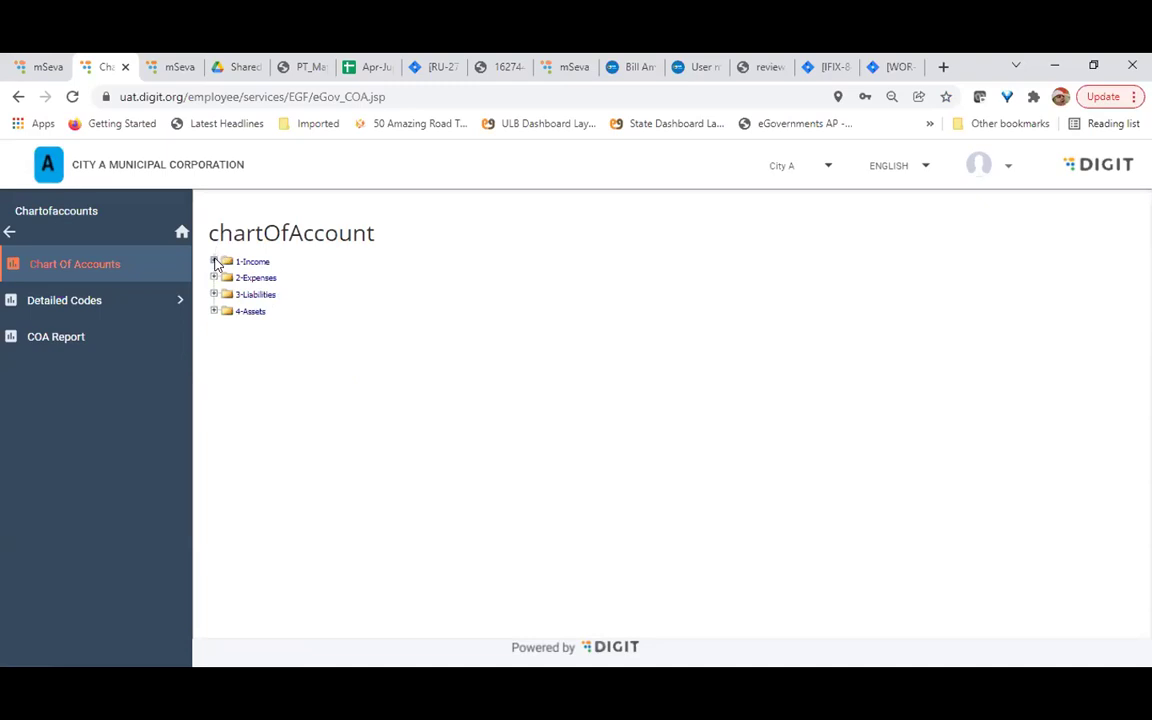
{"action": "left_click", "coordinate": [213, 261]}
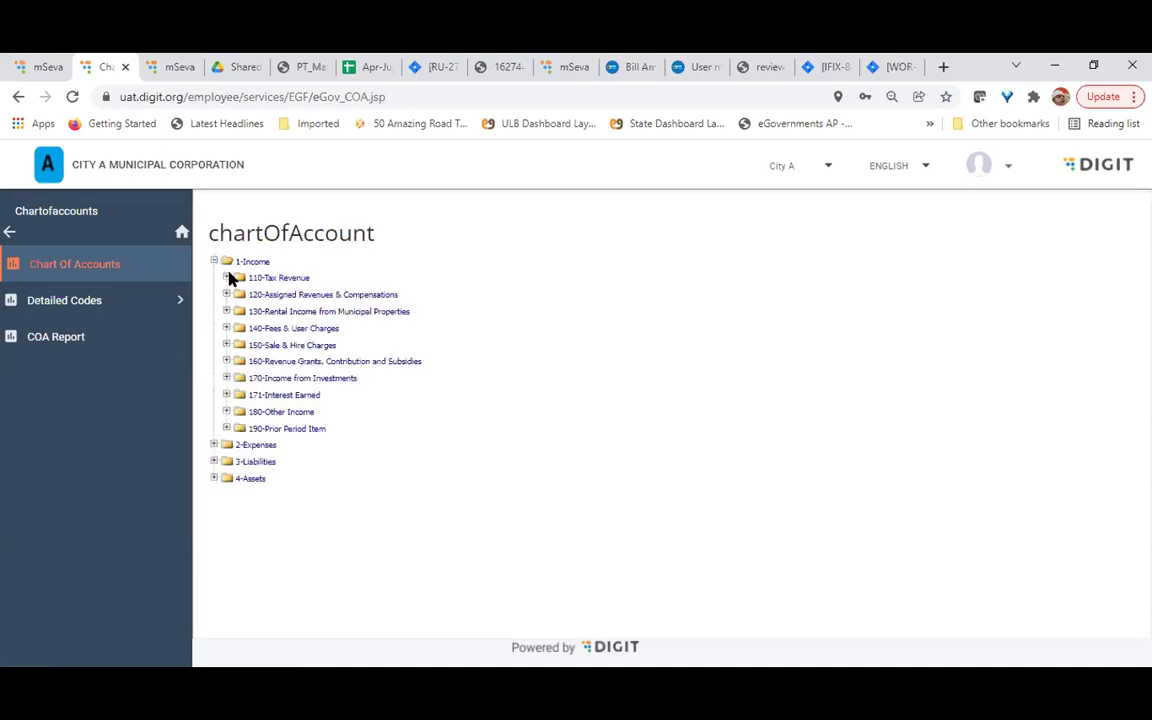
{"action": "left_click", "coordinate": [213, 444]}
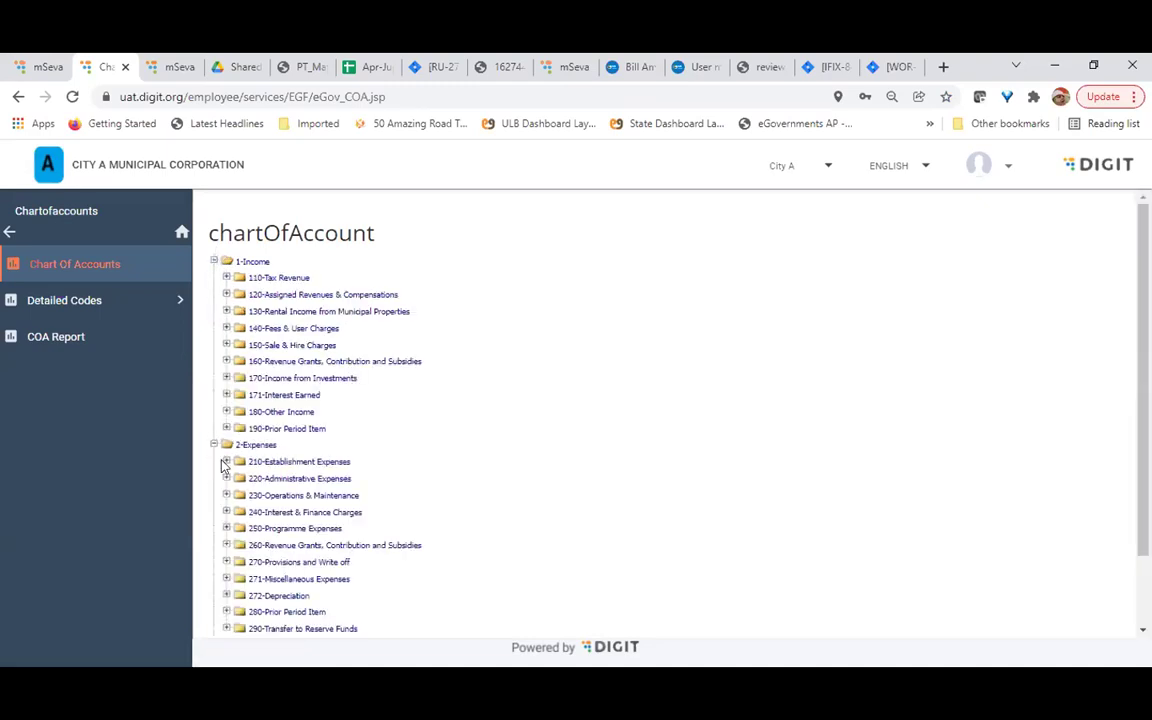
{"action": "left_click", "coordinate": [226, 277]}
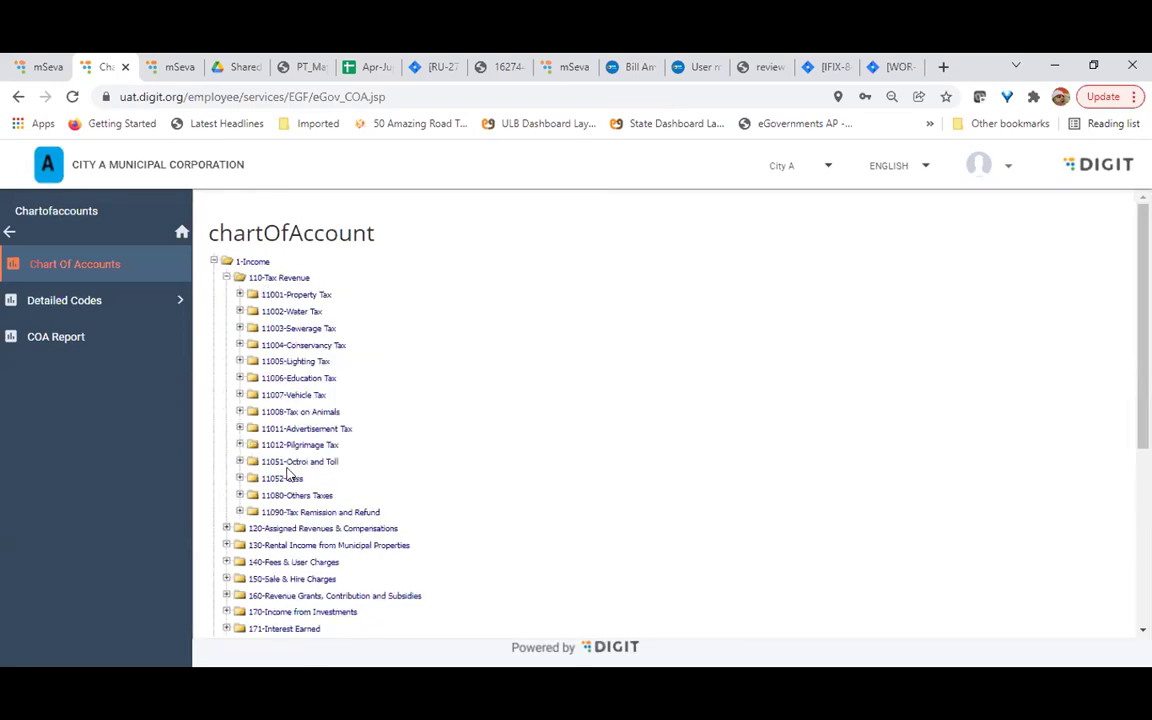
Expand 11001-Property Tax to list detail codes 1100101 through 1100107
{"action": "left_click", "coordinate": [240, 294]}
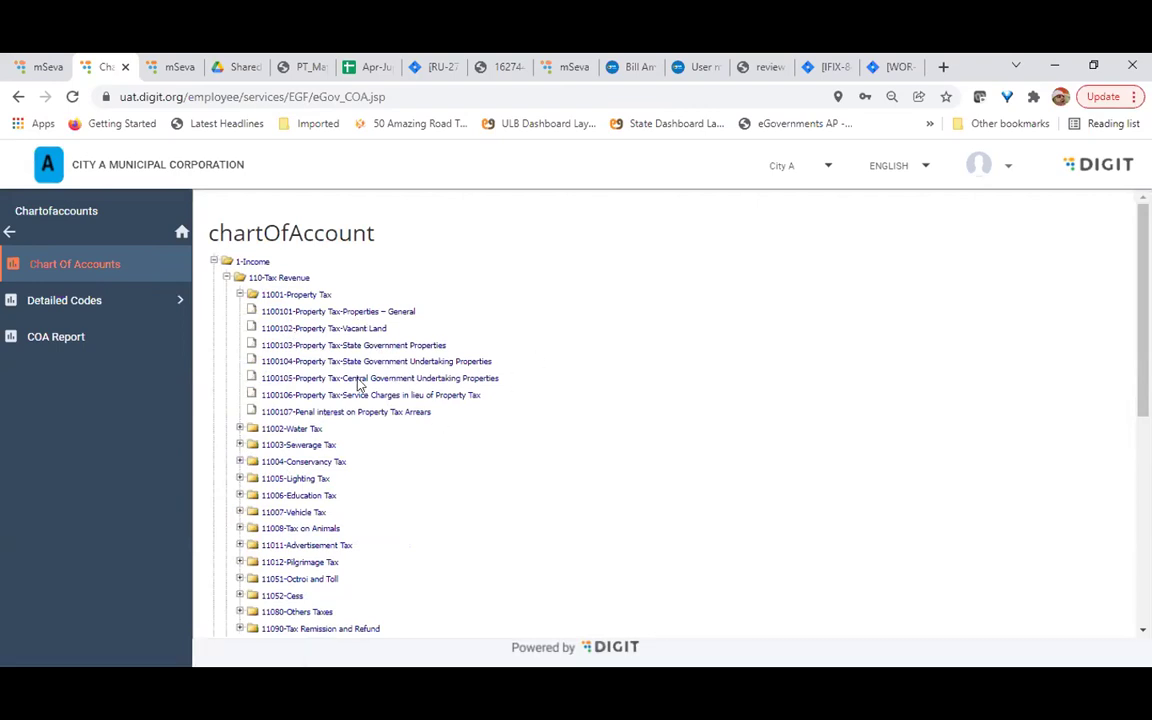
{"action": "left_click", "coordinate": [239, 295]}
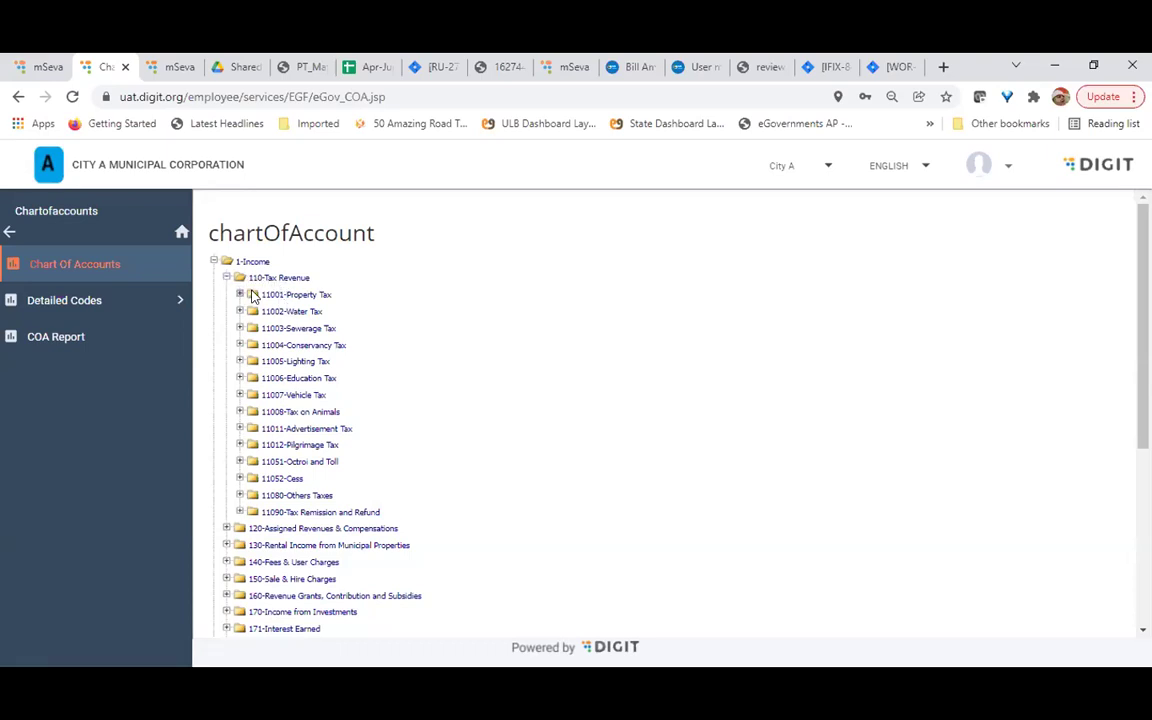
{"action": "left_click", "coordinate": [312, 296]}
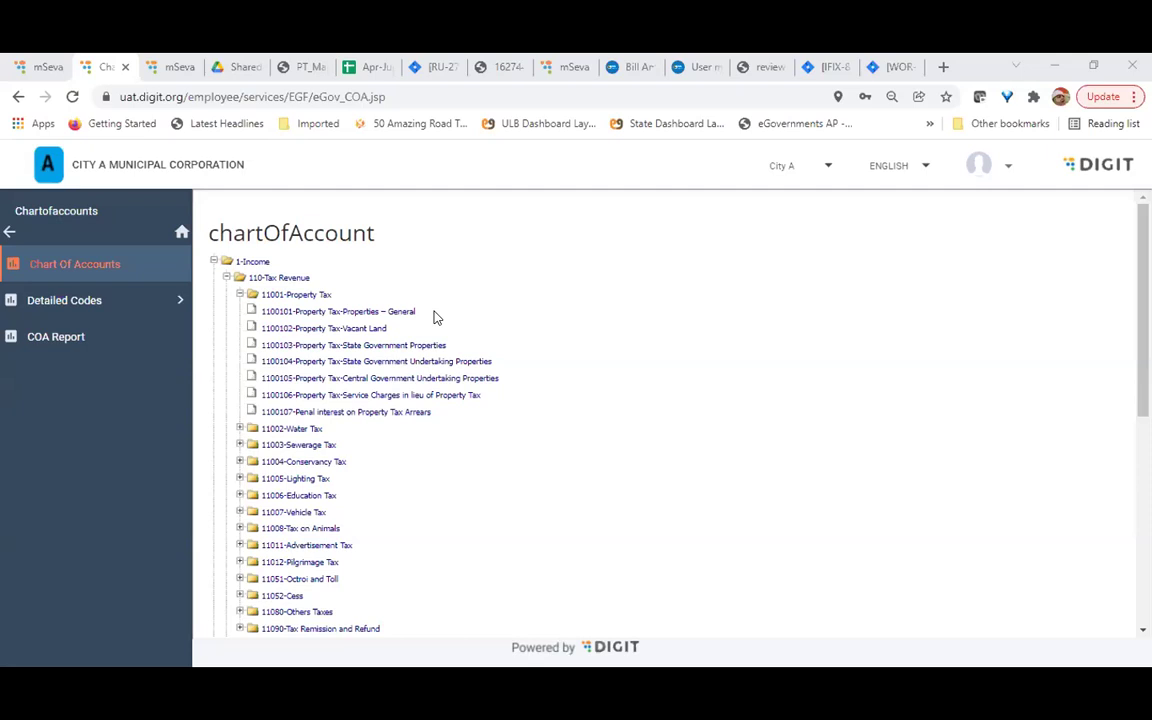
Show the profile and logout menu, then re-expand 11001-Property Tax to its seven codes
{"action": "left_click", "coordinate": [1008, 170]}
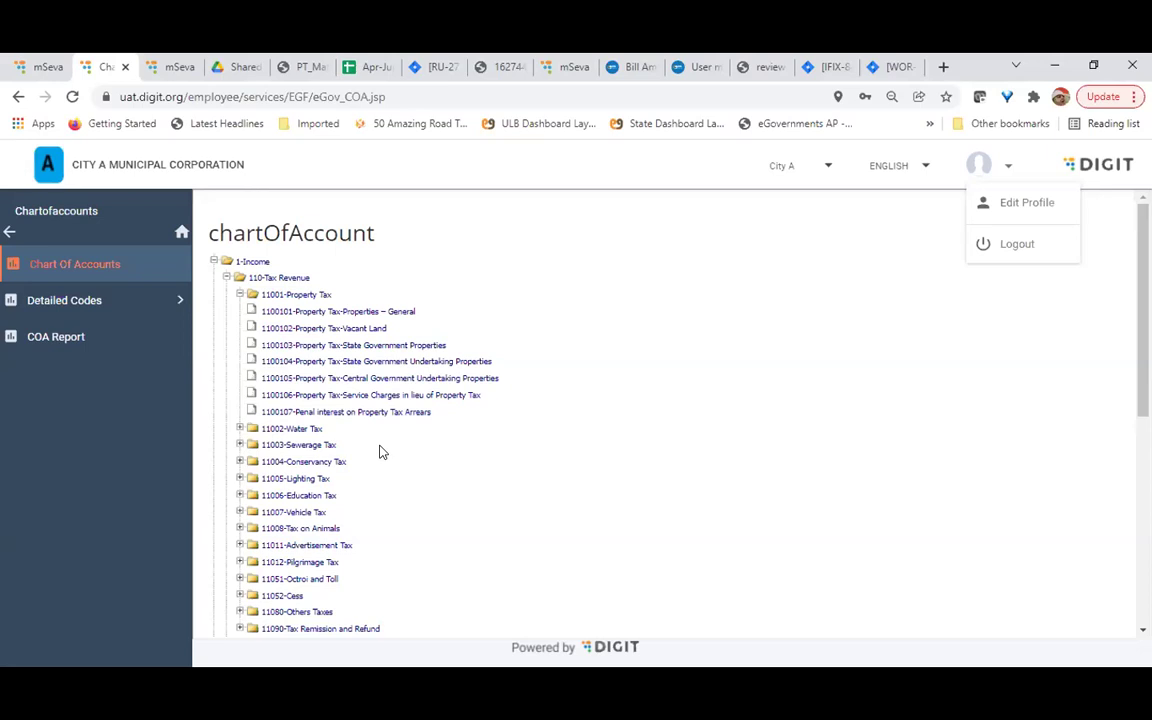
{"action": "left_click", "coordinate": [240, 294]}
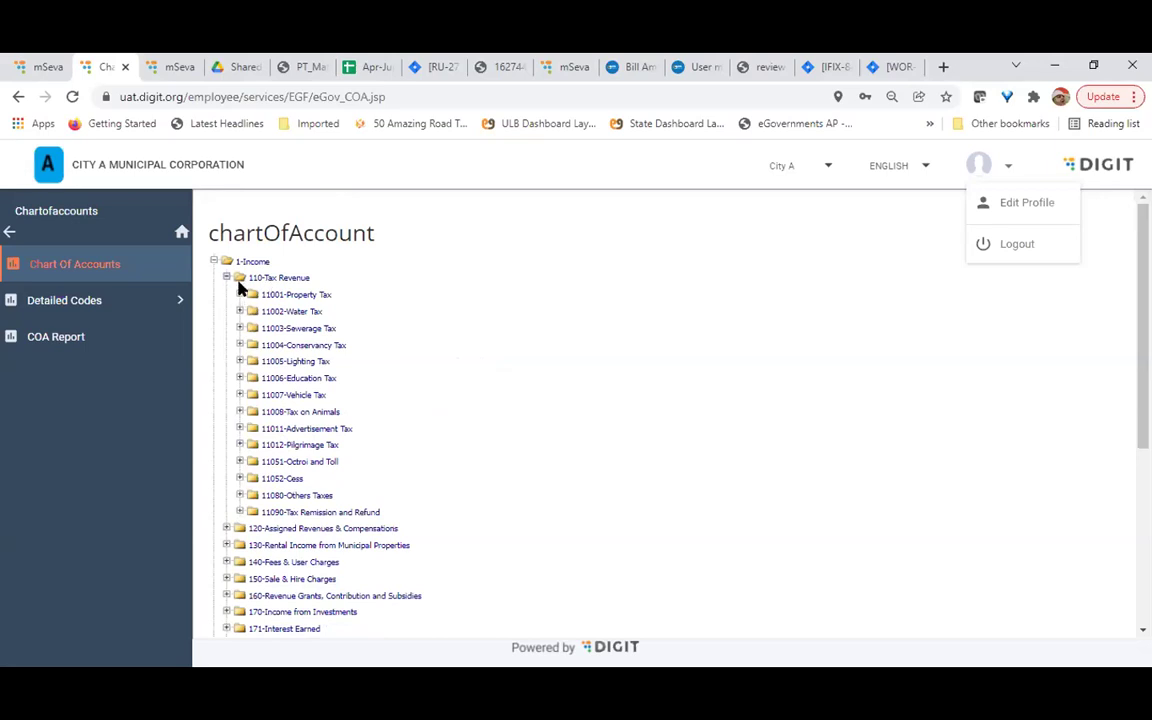
{"action": "left_click", "coordinate": [240, 294]}
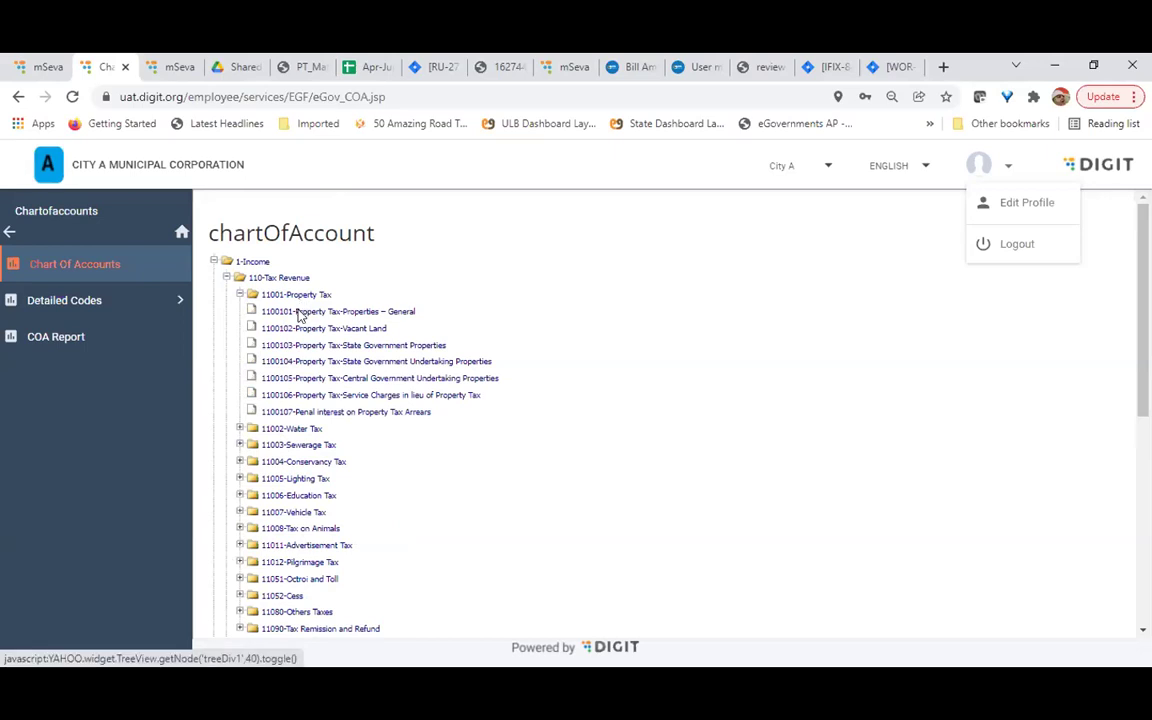
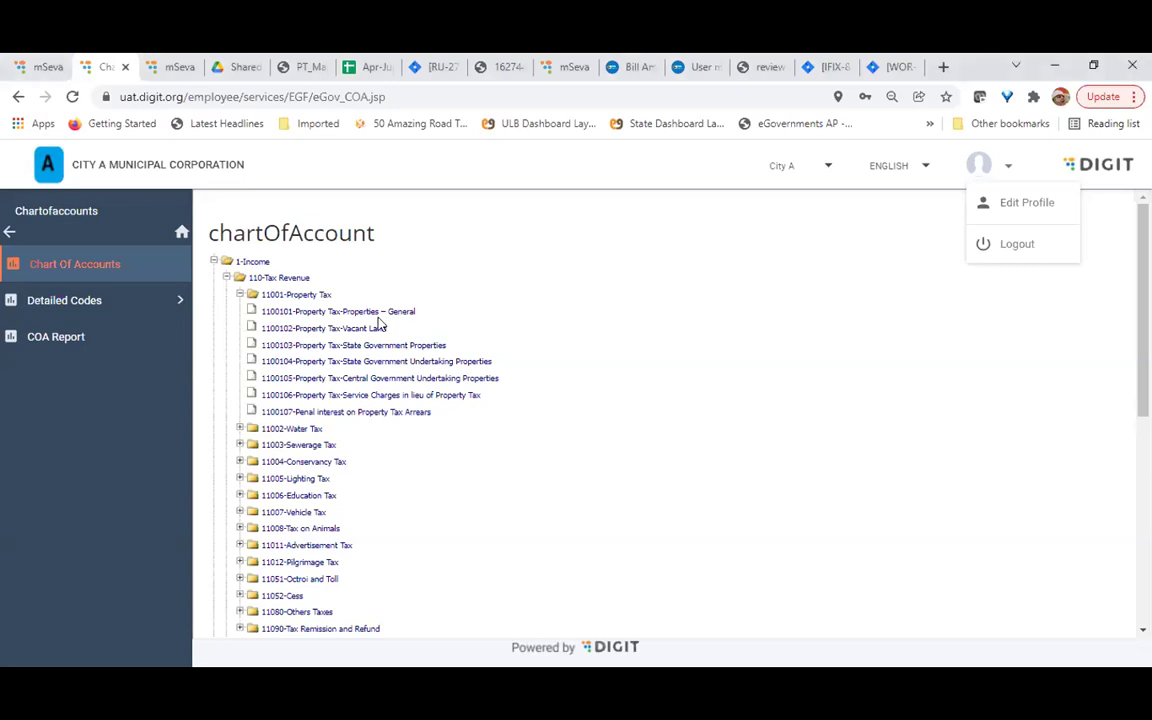
Toggle 11001-Property Tax, leaving its seven sub-accounts expanded, and open a new browser tab
{"action": "left_click", "coordinate": [280, 296]}
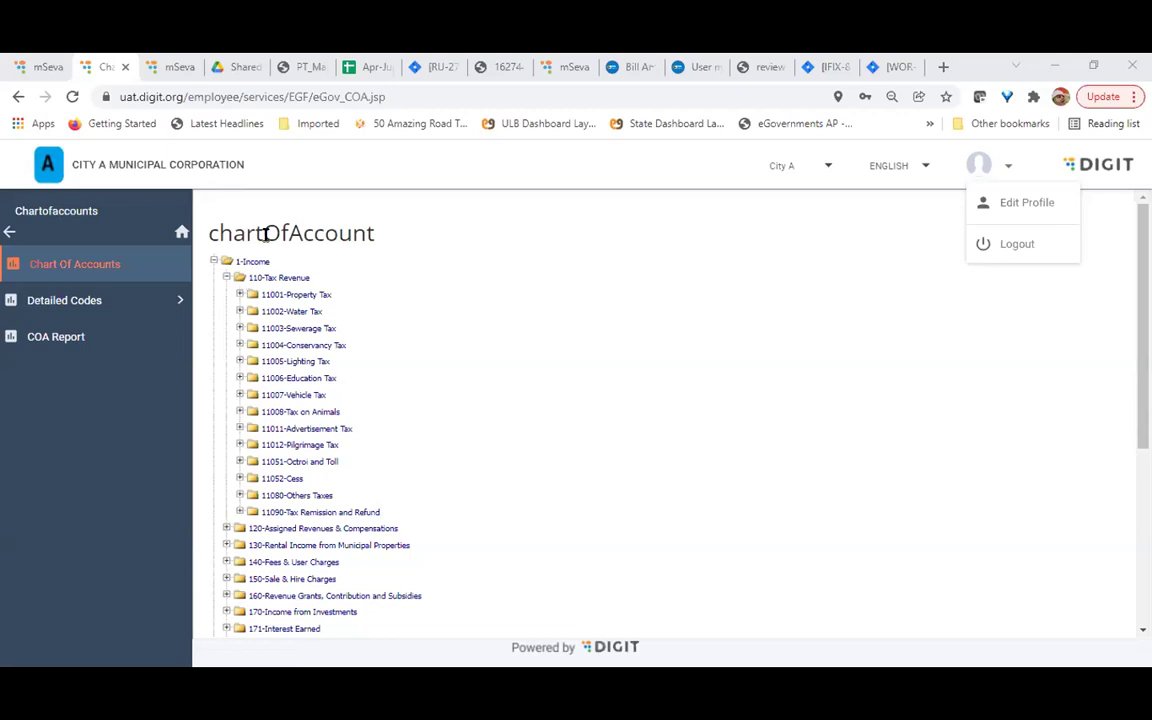
{"action": "left_click", "coordinate": [239, 296]}
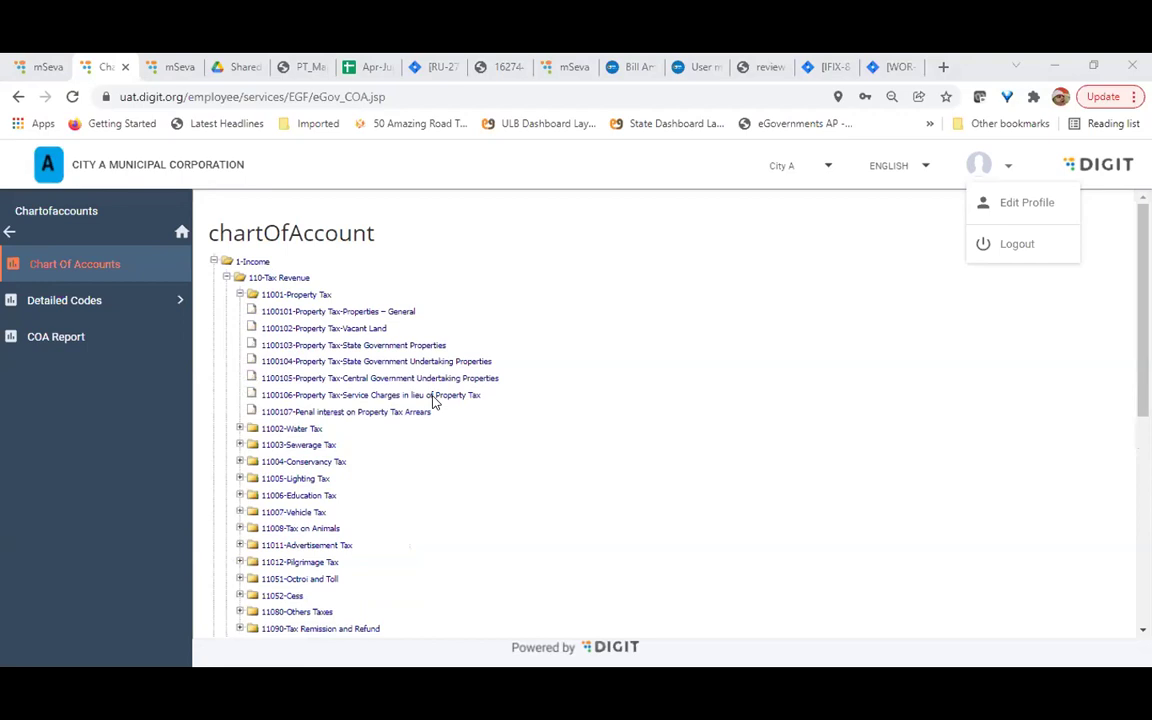
{"action": "left_click", "coordinate": [299, 298]}
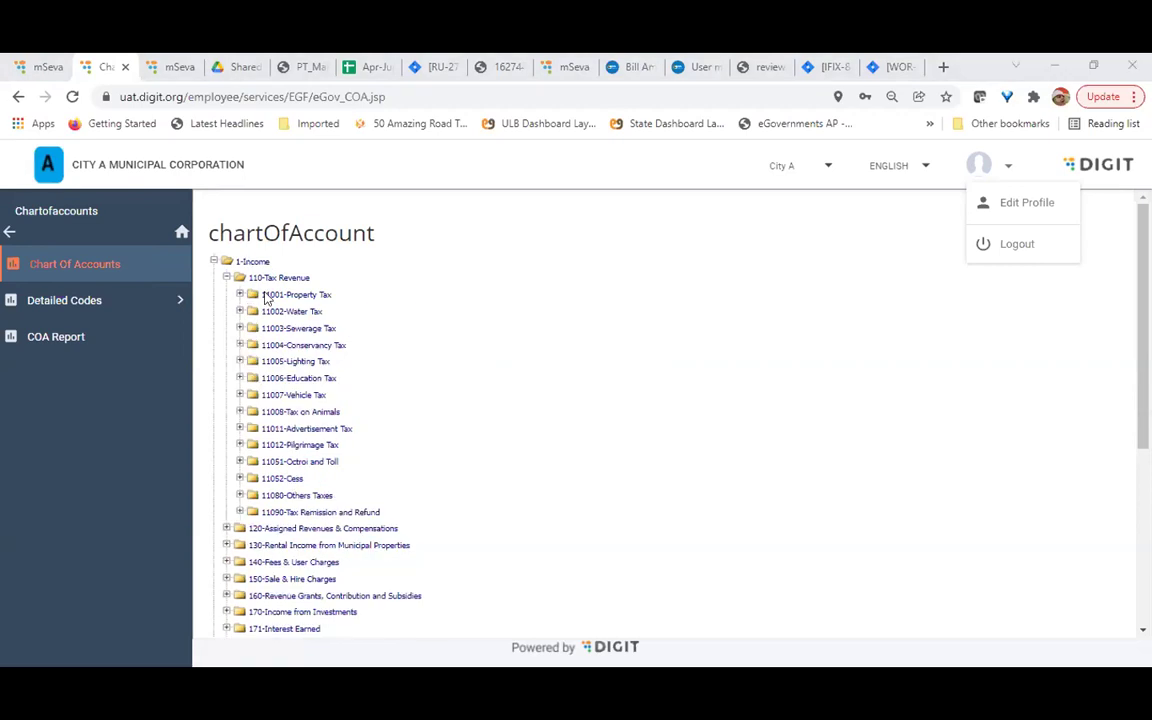
{"action": "left_click", "coordinate": [268, 296]}
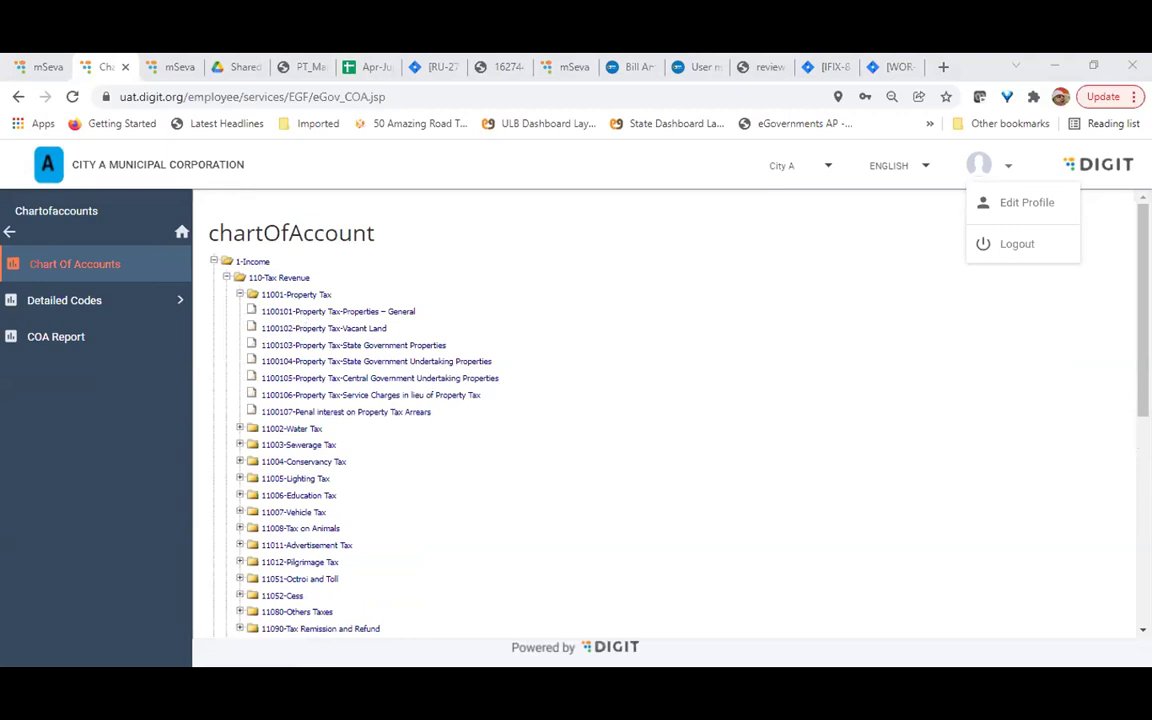
{"action": "left_click", "coordinate": [943, 67]}
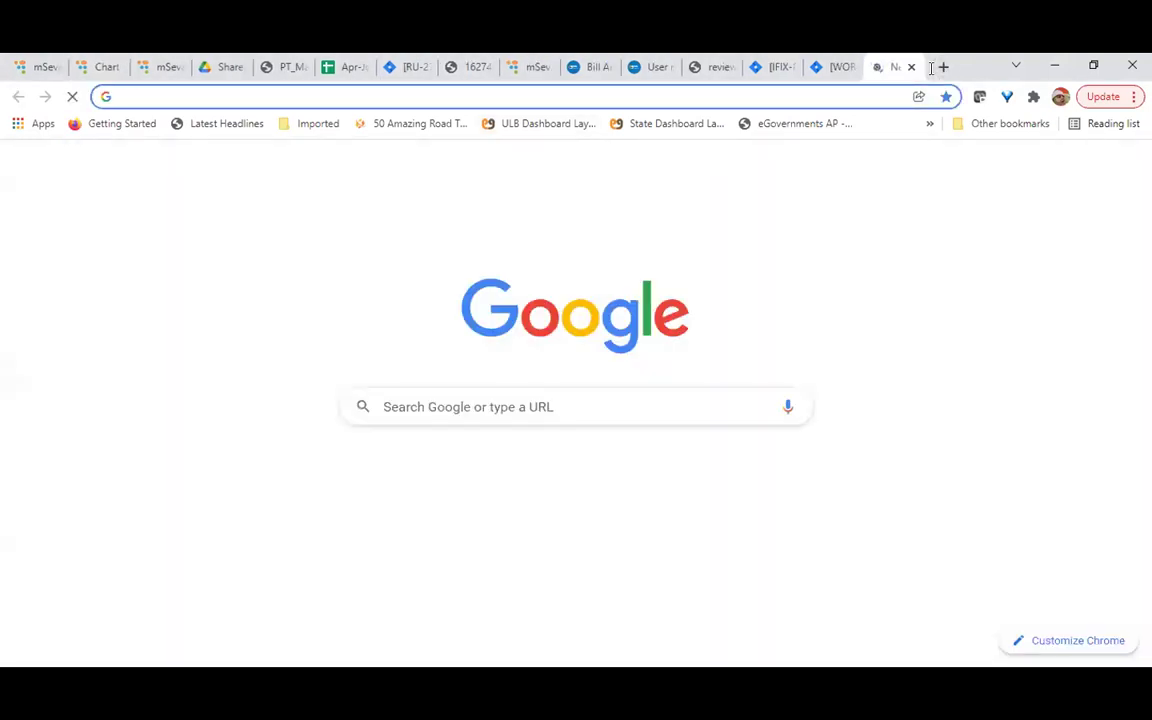
Load the chartOfAccounts view page for account 1100101 (model.id=331) in the new tab
{"action": "type", "text": "https://citya-uat.digit.org/services/EGF/masters/chartOfAccounts-view.action?model.id=331"}
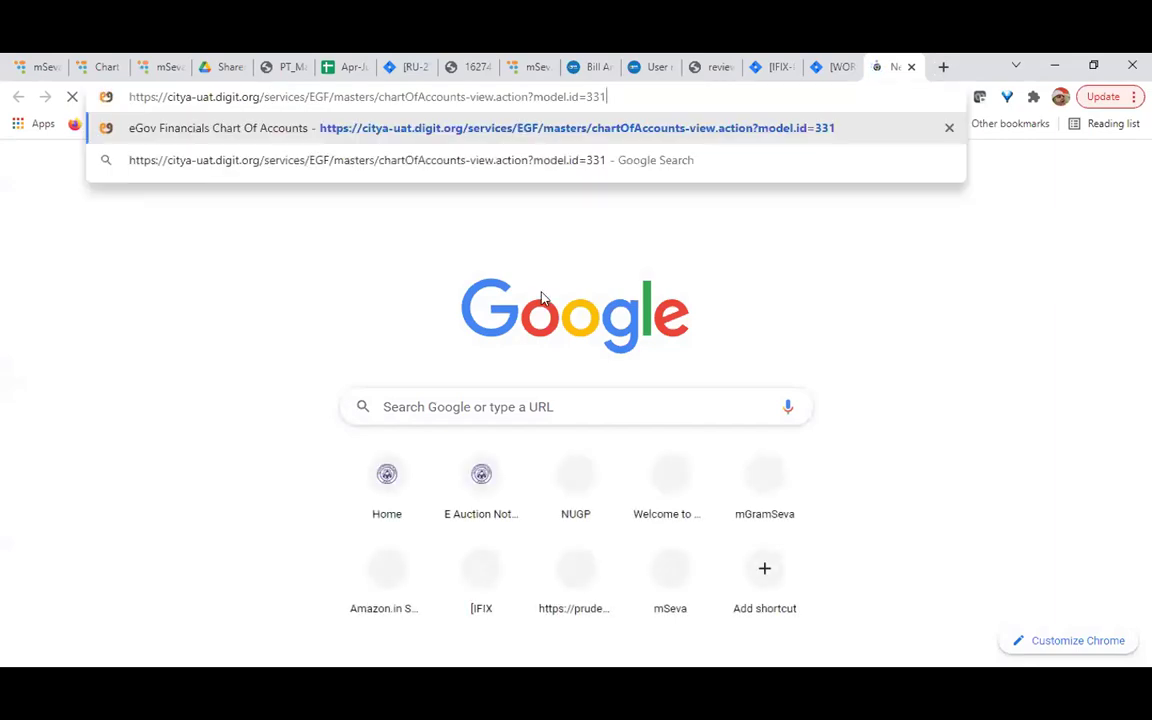
{"action": "key", "text": "Return"}
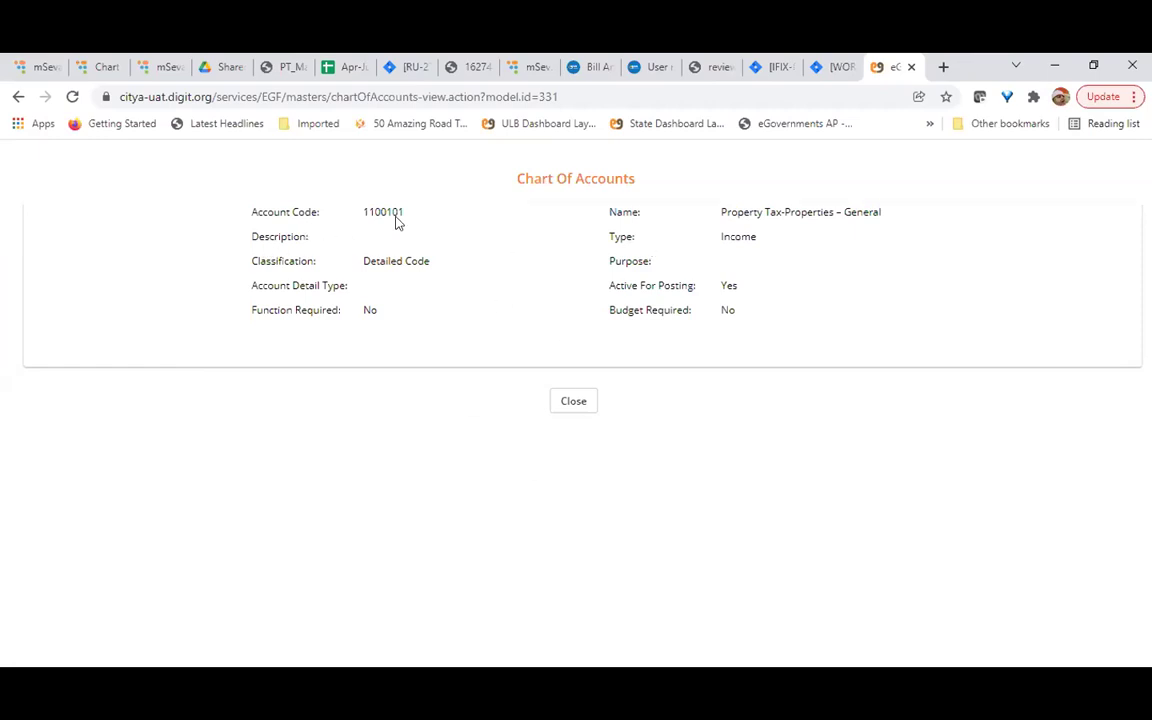
Highlight account 1100101's code, classification and purpose details on the view page
{"action": "double_click", "coordinate": [305, 210]}
{"action": "left_click_drag", "start_coordinate": [270, 261], "coordinate": [720, 270]}
{"action": "left_click", "coordinate": [720, 270]}
{"action": "double_click", "coordinate": [381, 211]}
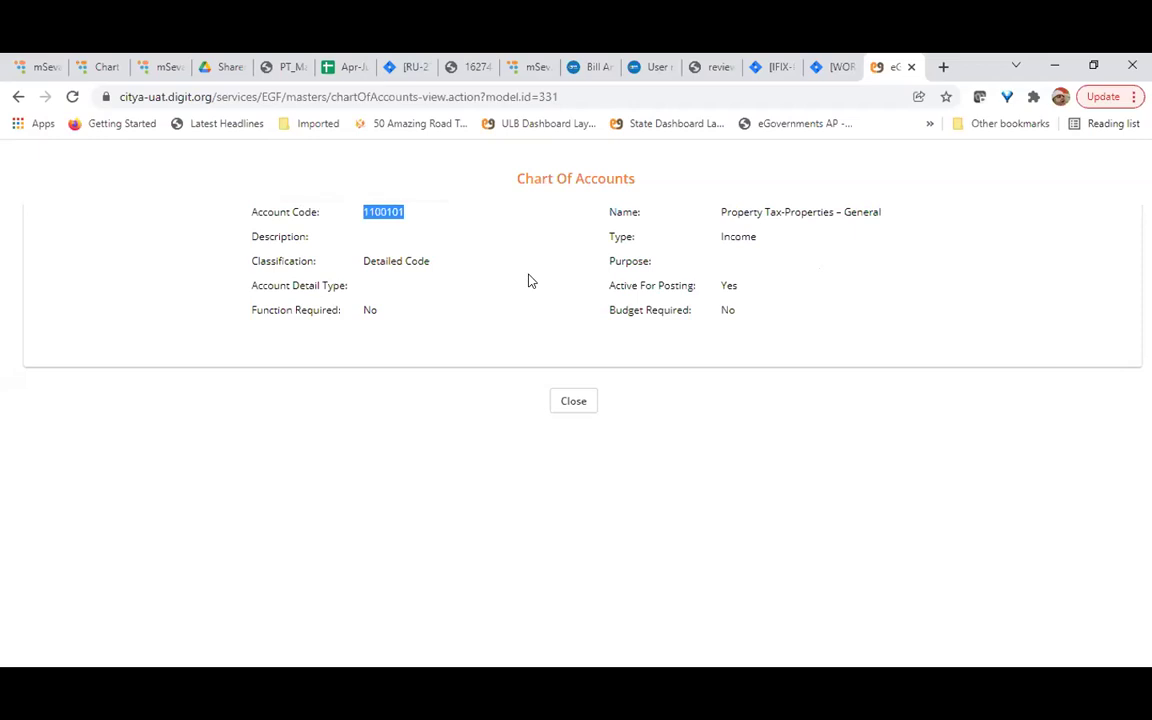
{"action": "left_click", "coordinate": [479, 253]}
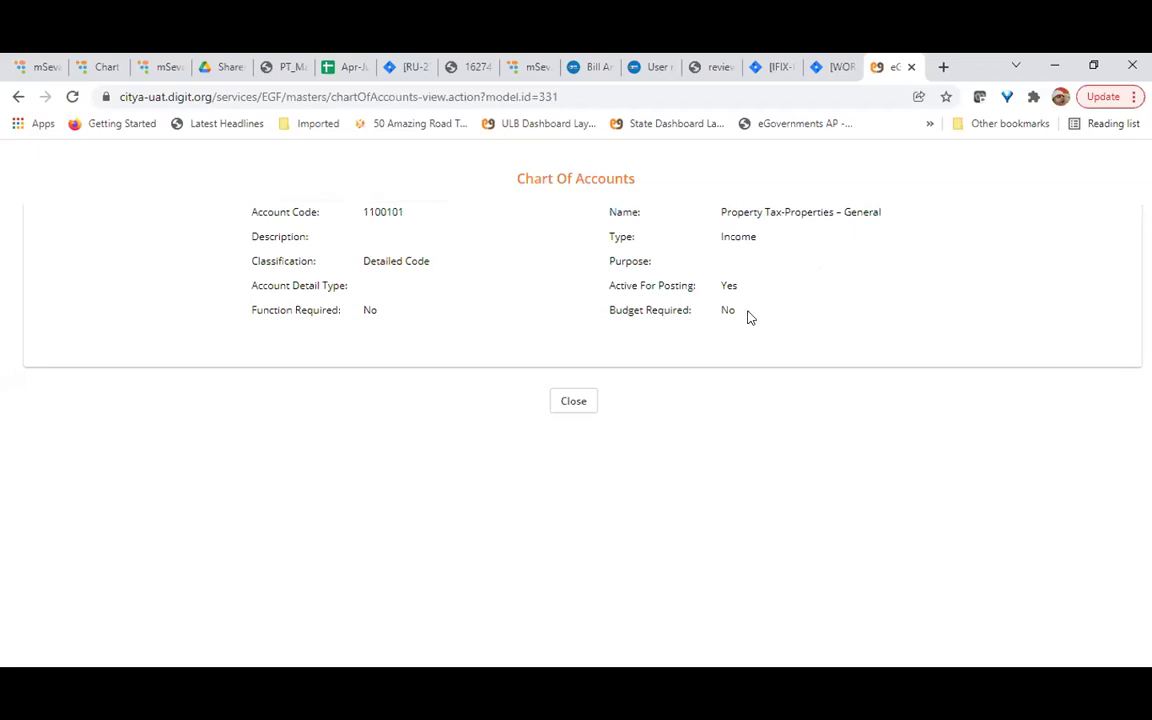
{"action": "key", "text": "ctrl+a"}
{"action": "left_click", "coordinate": [494, 287]}
Return to the chart of accounts tree and collapse 11001-Property Tax
{"action": "left_click", "coordinate": [152, 68]}
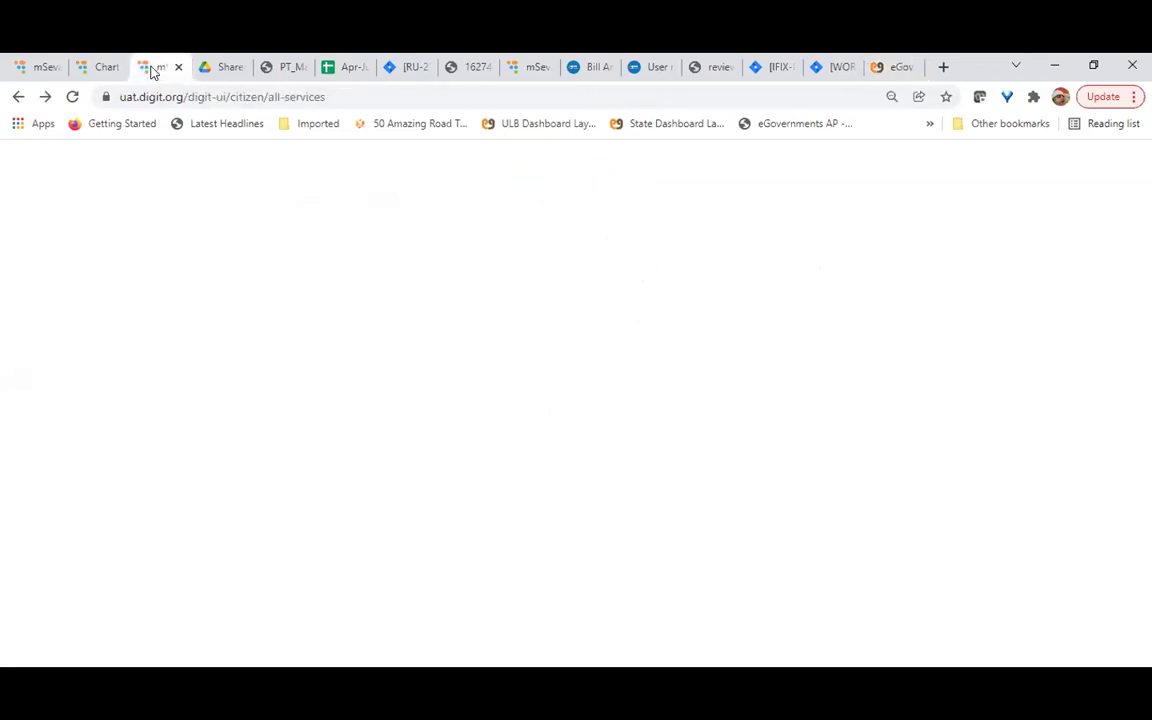
{"action": "left_click", "coordinate": [80, 67]}
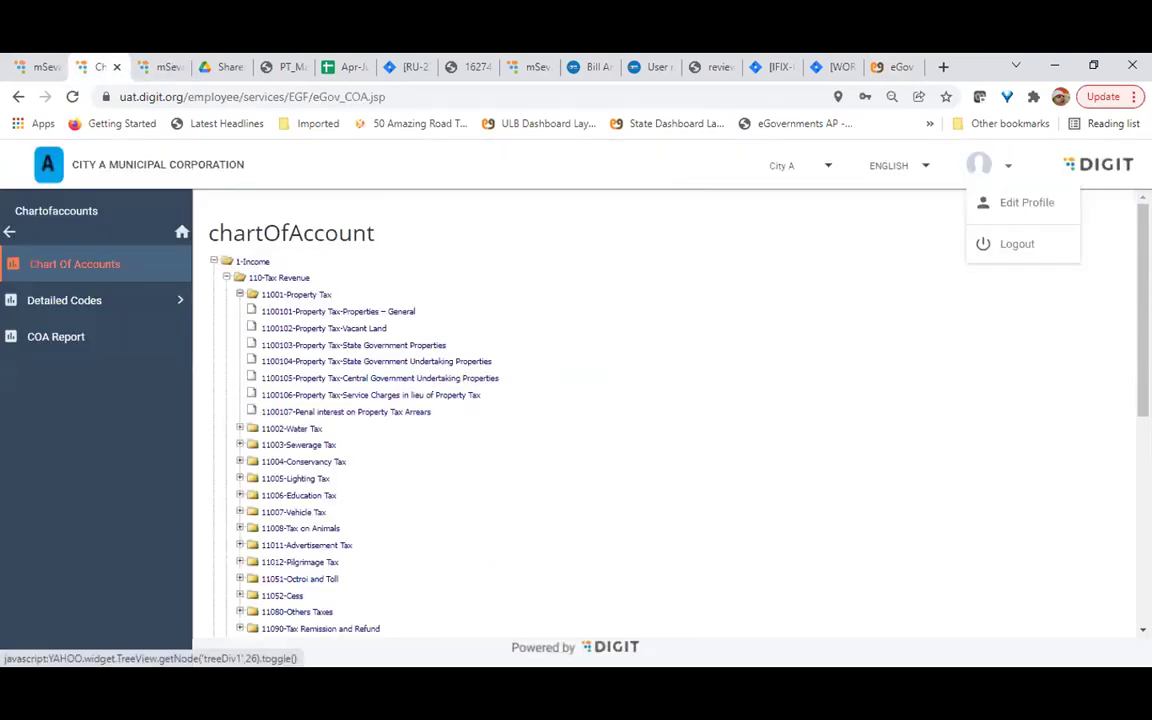
{"action": "left_click", "coordinate": [270, 298]}
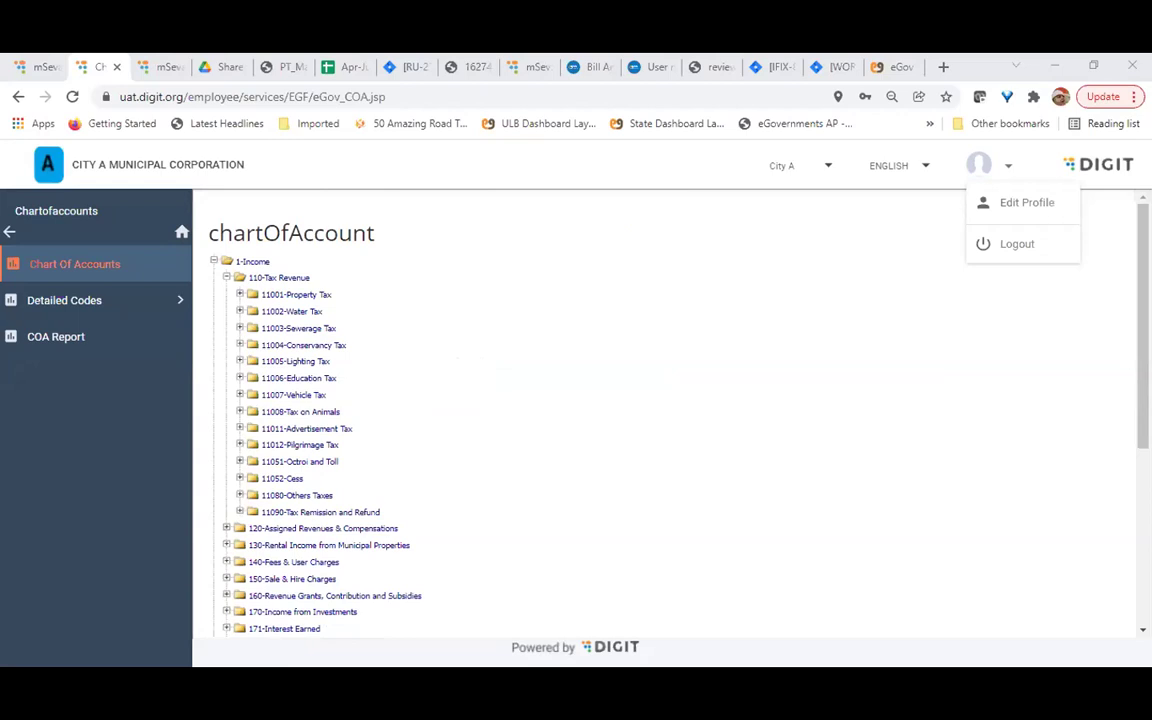
Load account id 44 (11001 Property Tax) in place of 331 and choose to add a sub-account
{"action": "left_click", "coordinate": [900, 67]}
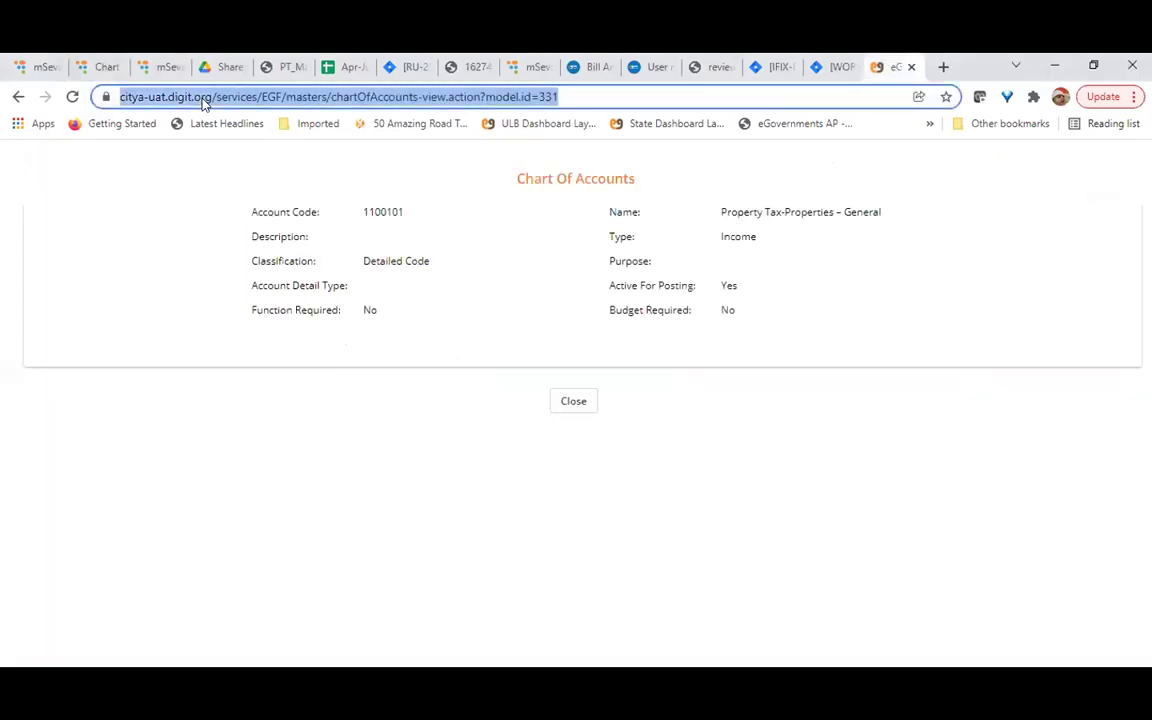
{"action": "key", "text": "End"}
{"action": "key", "text": "BackSpace"}
{"action": "key", "text": "BackSpace"}
{"action": "key", "text": "BackSpace"}
{"action": "type", "text": "44"}
{"action": "key", "text": "Return"}
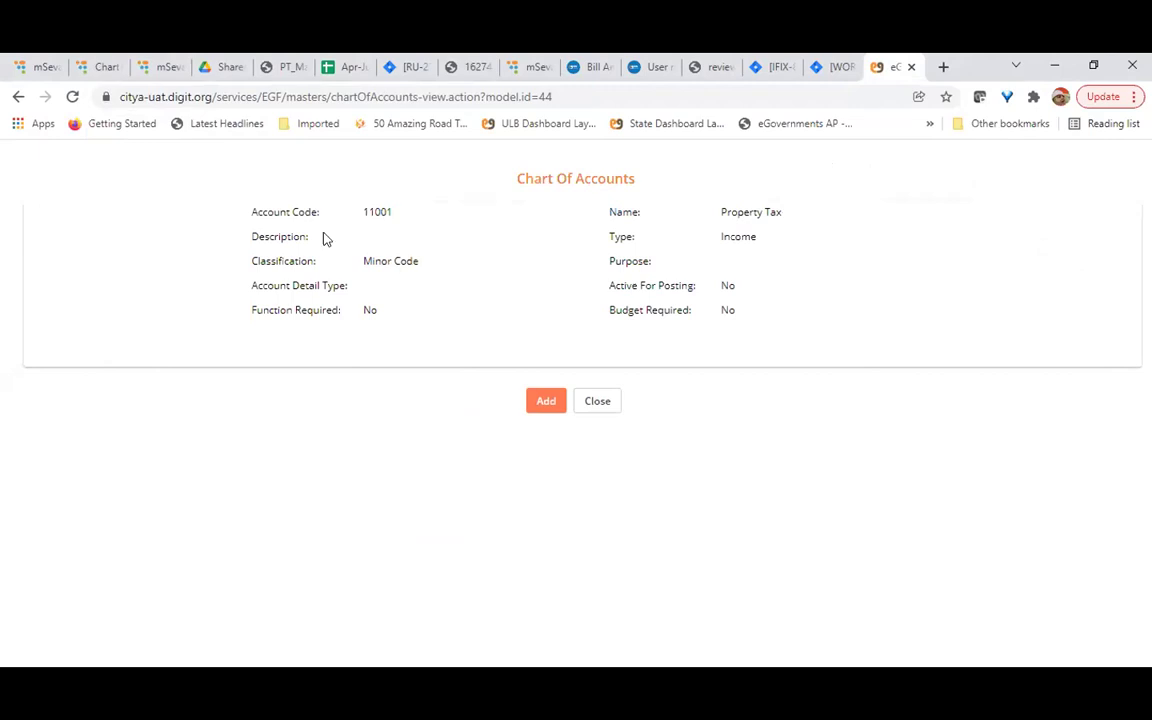
{"action": "left_click", "coordinate": [547, 402]}
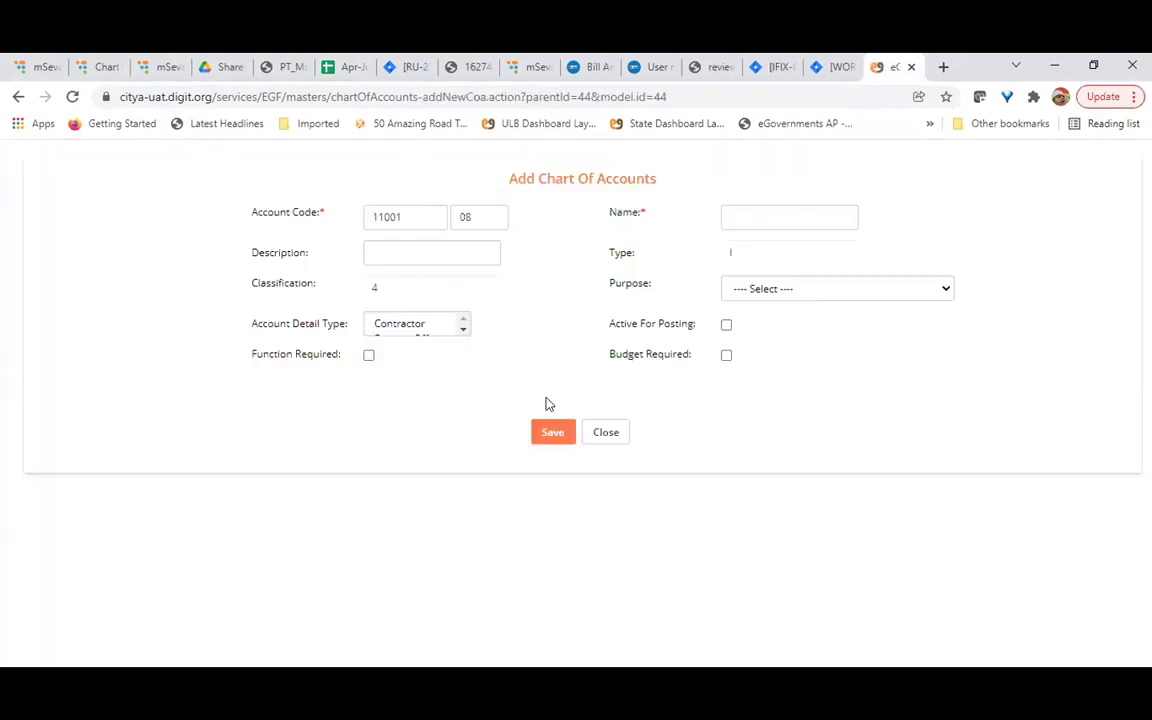
Compare the proposed 08 code suffix against the existing 11001-Property Tax sub-codes
{"action": "left_click_drag", "start_coordinate": [481, 217], "coordinate": [446, 217]}
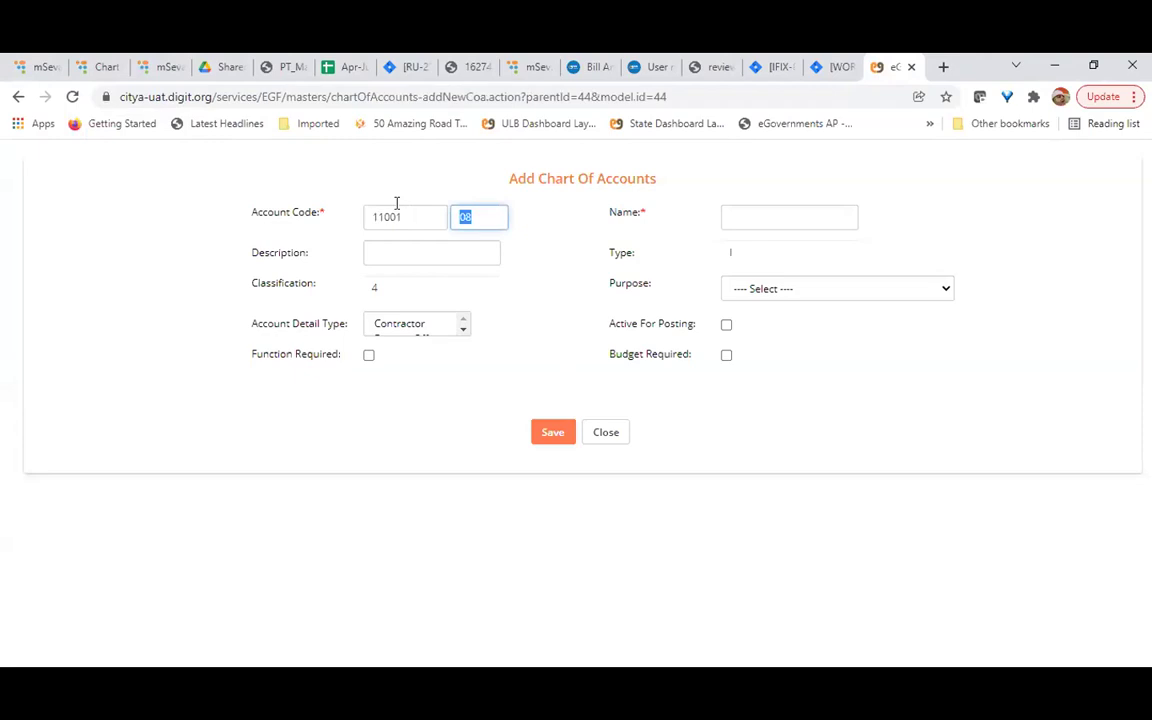
{"action": "left_click", "coordinate": [95, 68]}
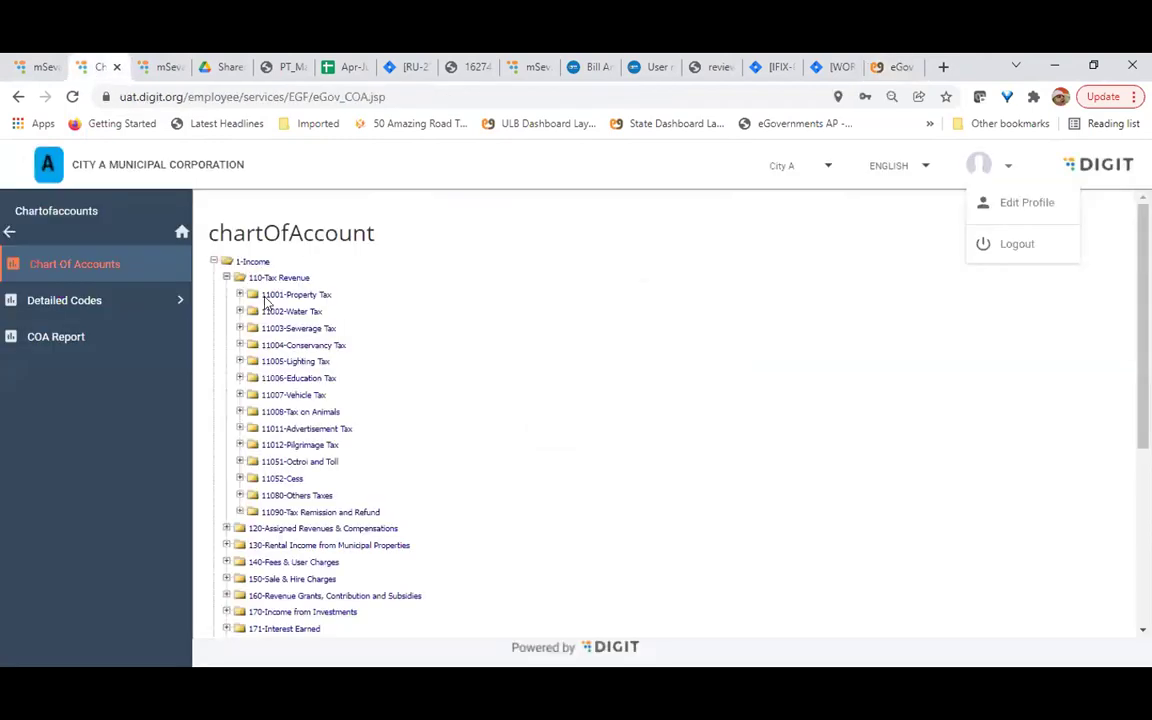
{"action": "left_click", "coordinate": [240, 294]}
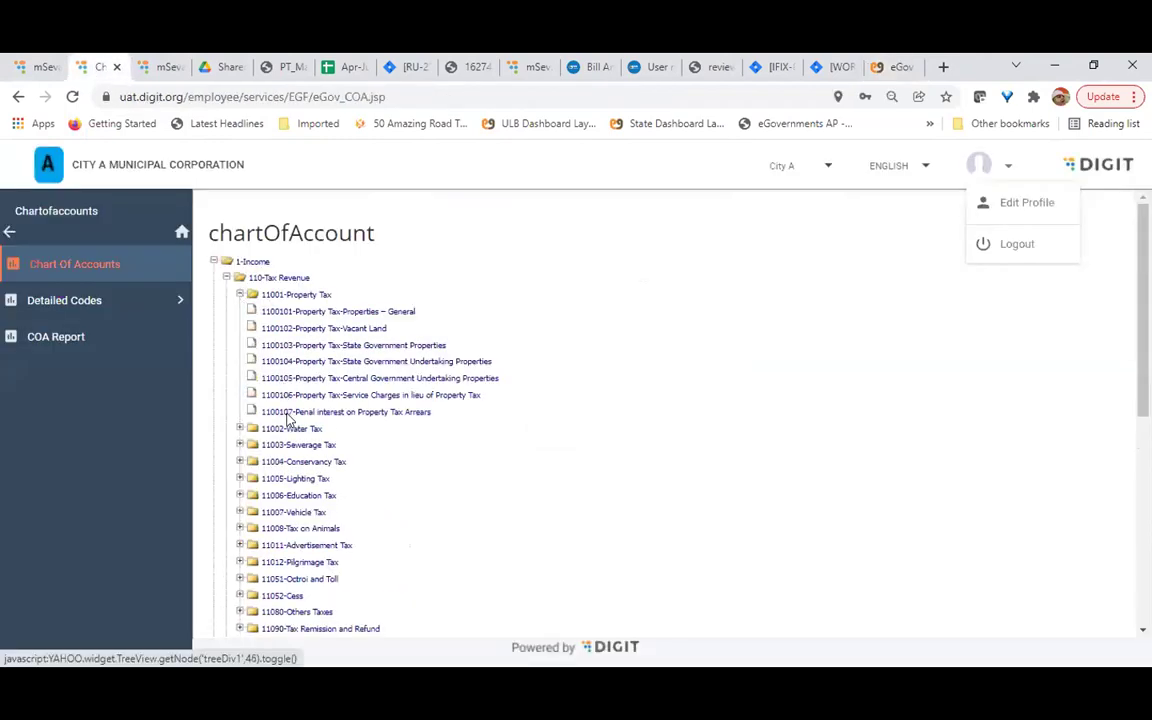
{"action": "left_click", "coordinate": [880, 68]}
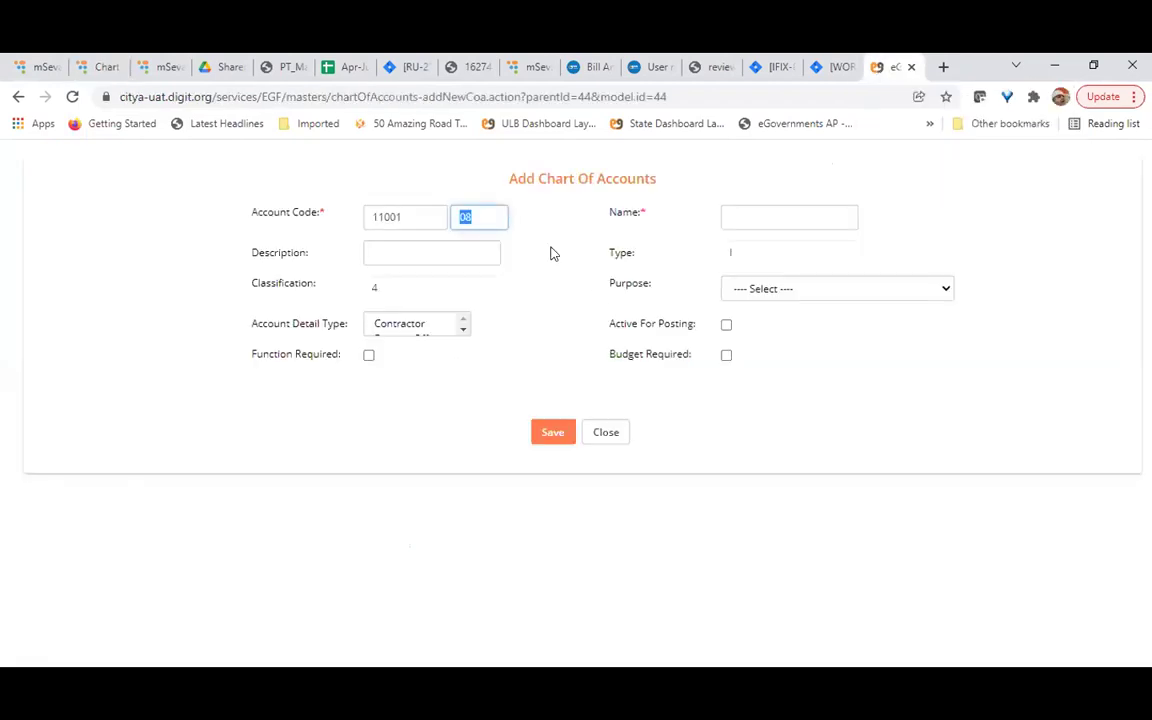
{"action": "left_click", "coordinate": [479, 216]}
Review the form's name, description, type I, classification 4 and Purpose fields
{"action": "left_click", "coordinate": [791, 206]}
{"action": "left_click", "coordinate": [424, 252]}
{"action": "left_click", "coordinate": [757, 252]}
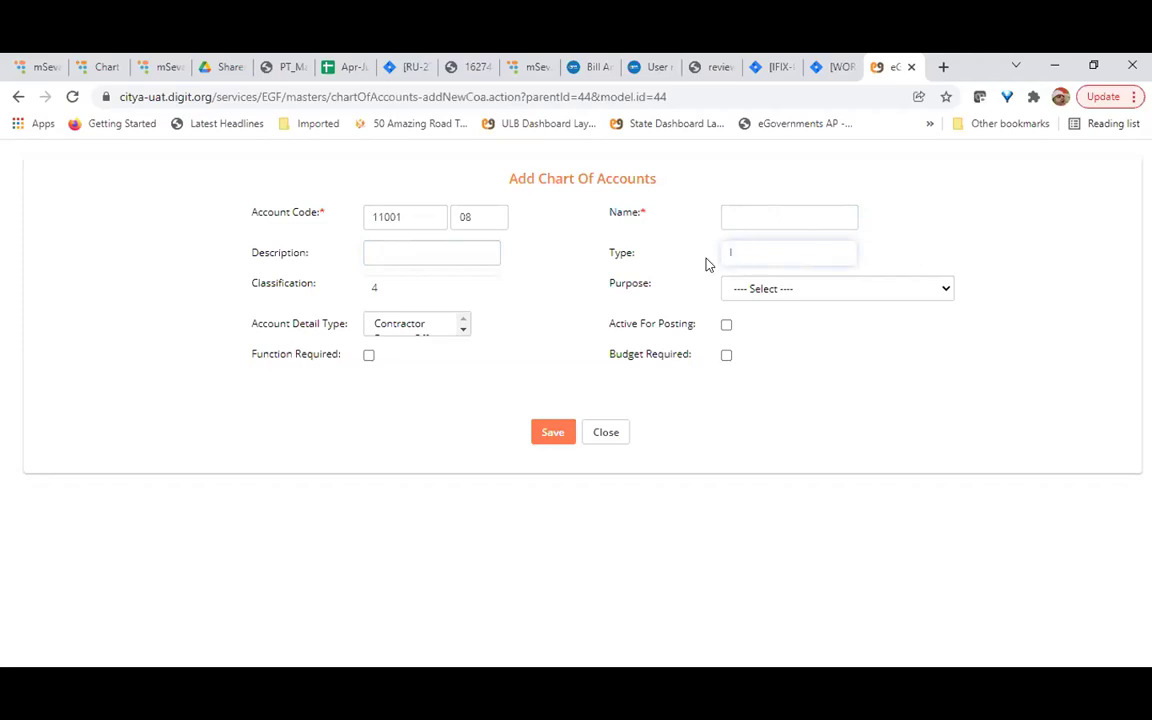
{"action": "left_click", "coordinate": [405, 291]}
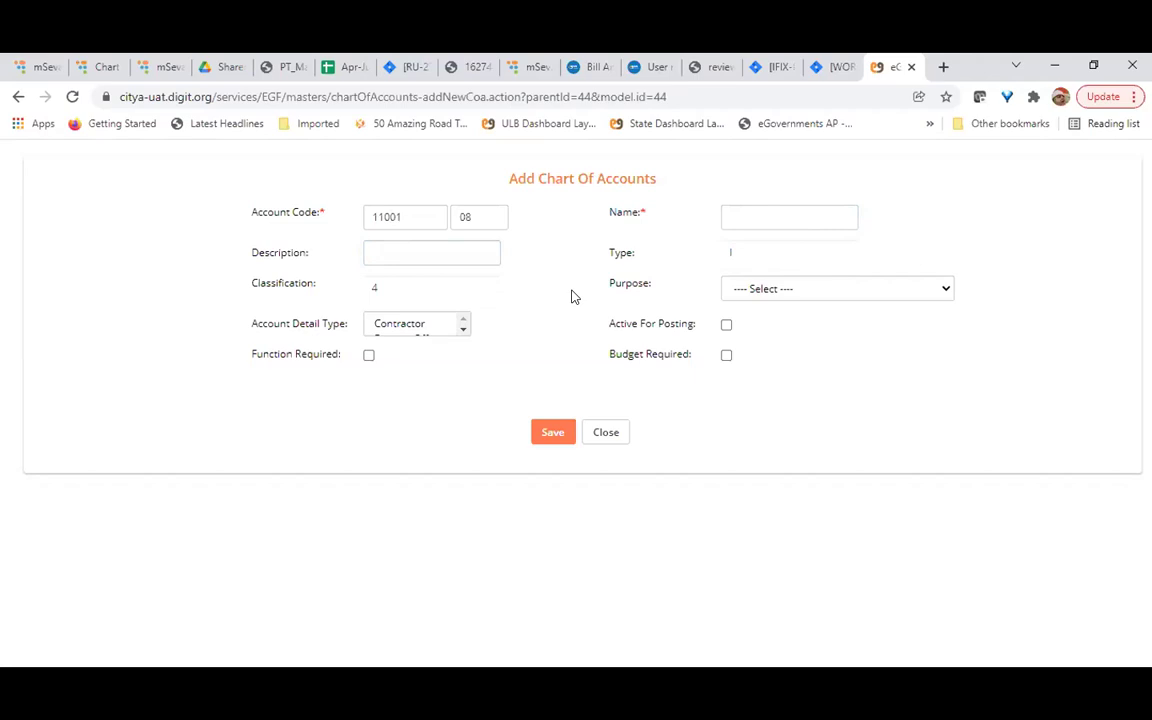
{"action": "left_click", "coordinate": [840, 292]}
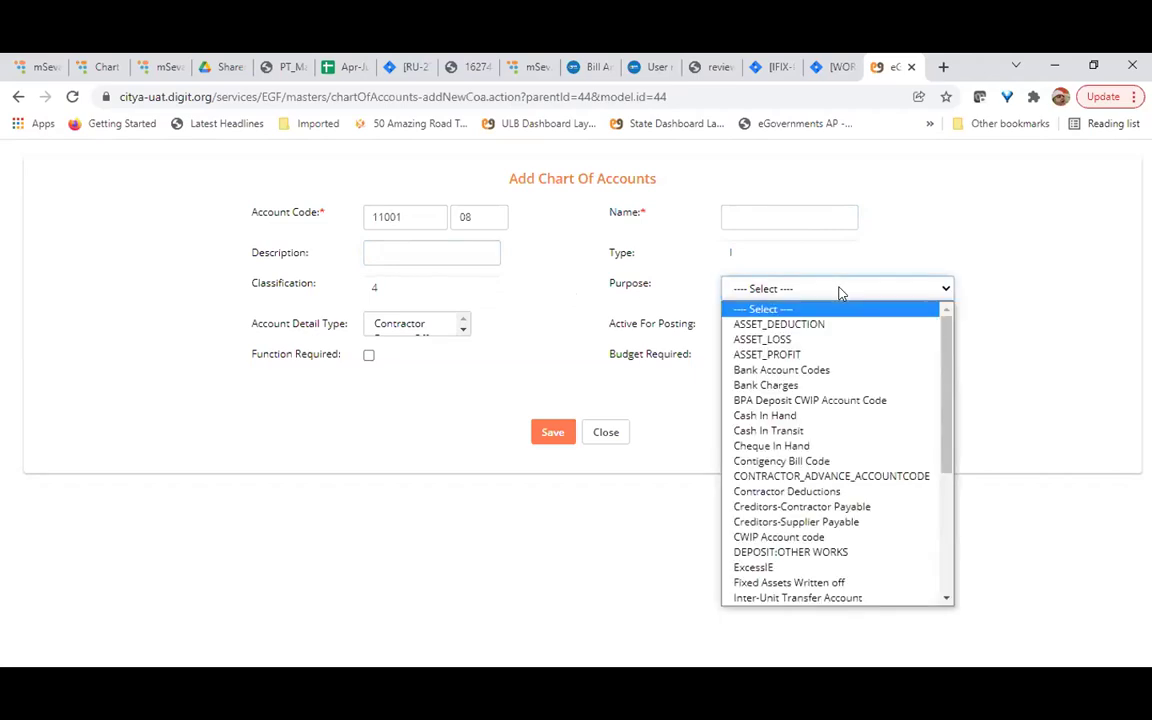
Dismiss the Purpose list unset and browse Account Detail Types from Contractor to WorkOrder
{"action": "scroll", "coordinate": [869, 468], "scroll_direction": "down", "scroll_amount": 5}
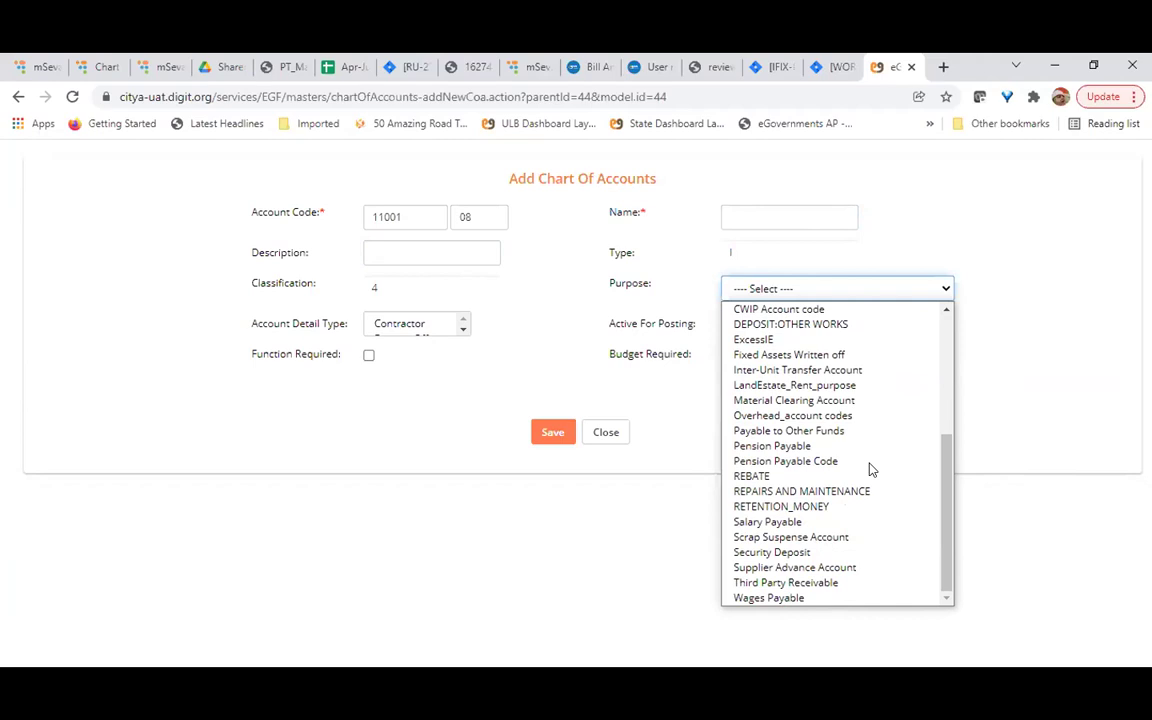
{"action": "scroll", "coordinate": [869, 468], "scroll_direction": "up", "scroll_amount": 5}
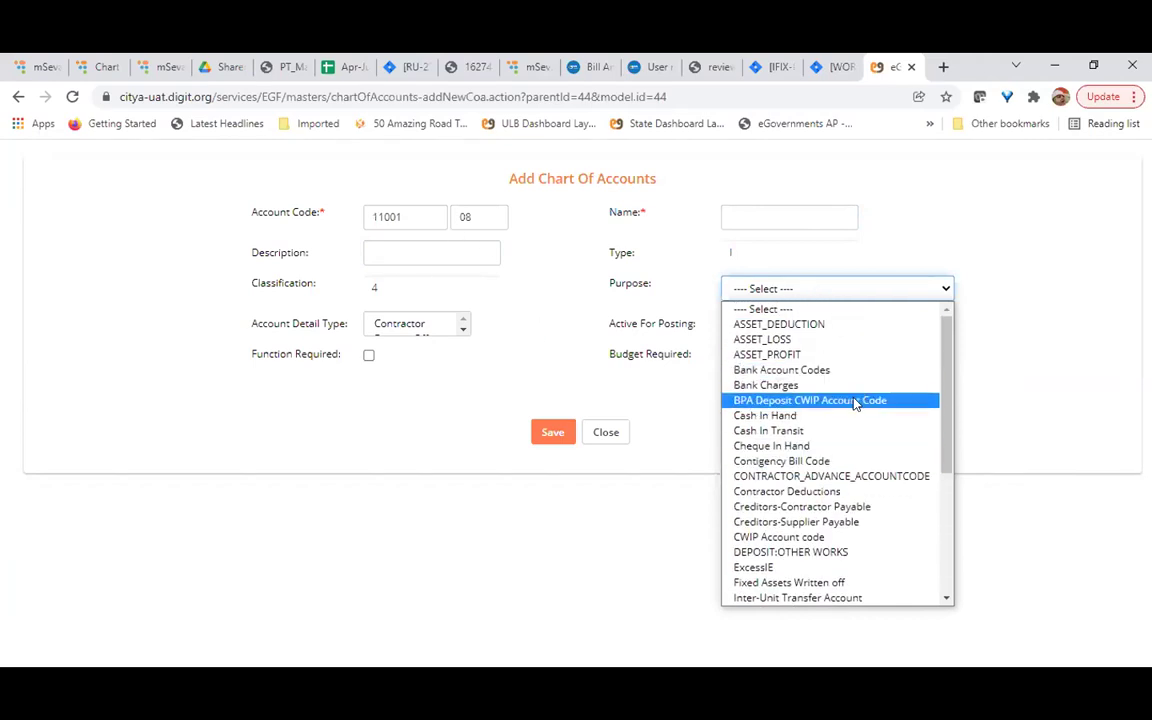
{"action": "left_click", "coordinate": [555, 338]}
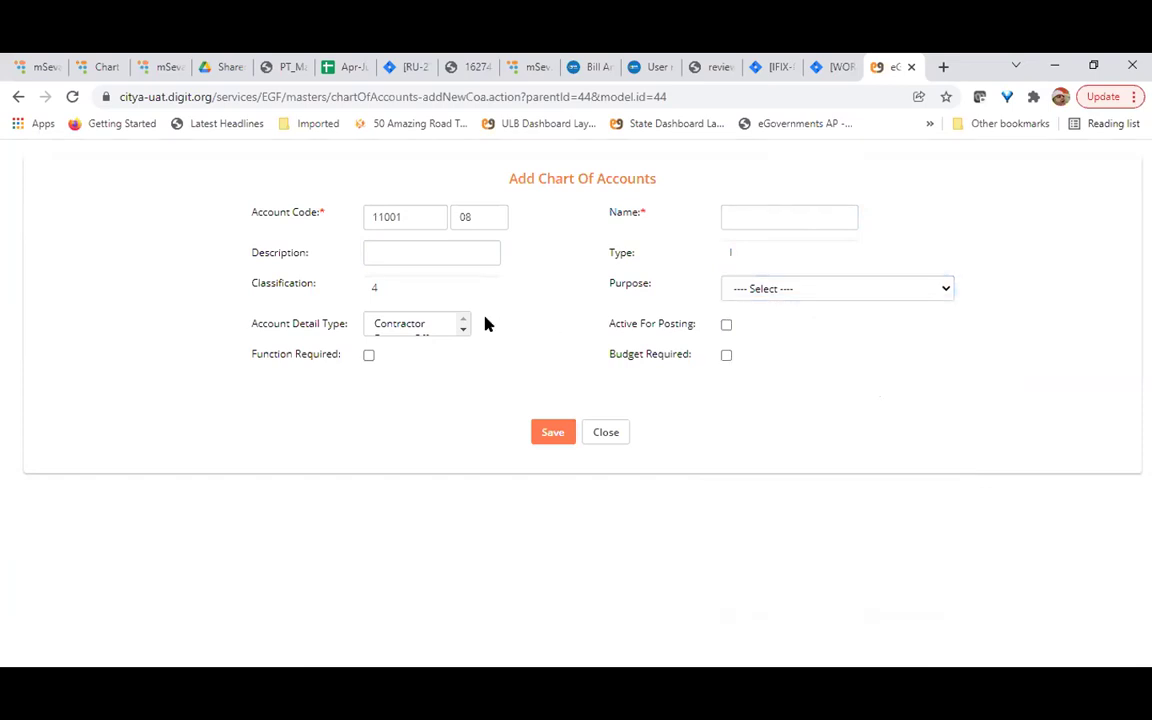
{"action": "left_click", "coordinate": [463, 332]}
{"action": "left_click", "coordinate": [463, 332]}
{"action": "left_click", "coordinate": [463, 332]}
{"action": "left_click", "coordinate": [463, 320]}
{"action": "left_click", "coordinate": [463, 320]}
{"action": "left_click", "coordinate": [463, 320]}
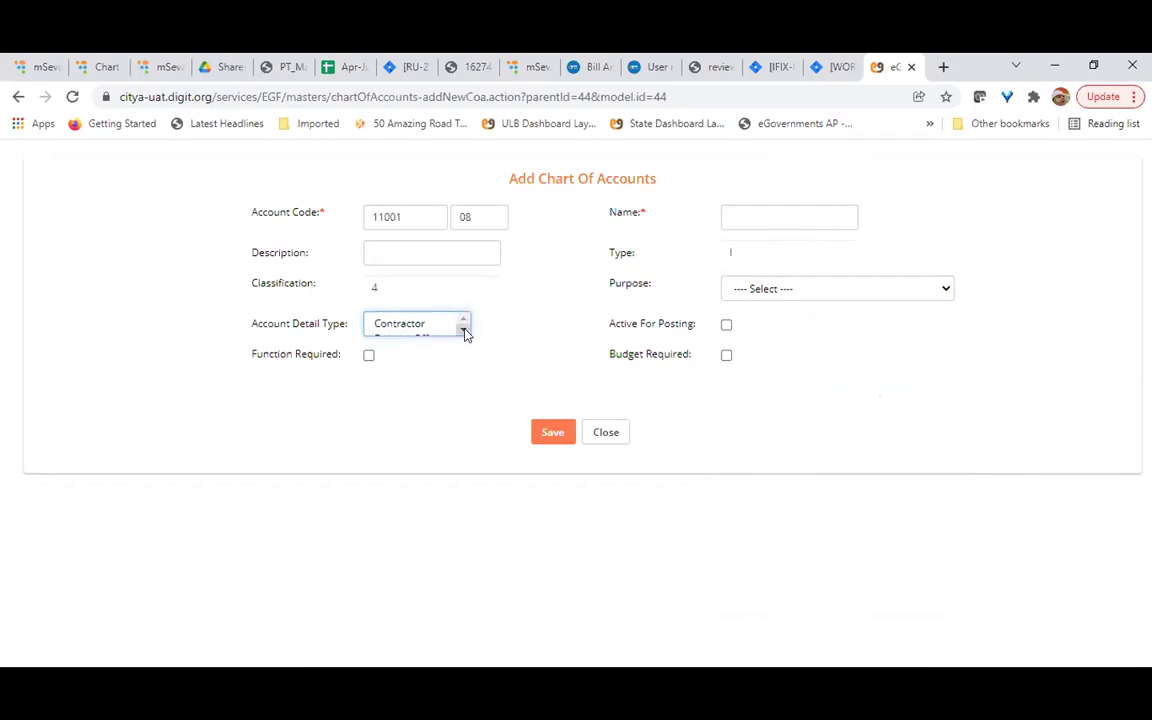
{"action": "left_click", "coordinate": [463, 332]}
{"action": "left_click", "coordinate": [463, 332]}
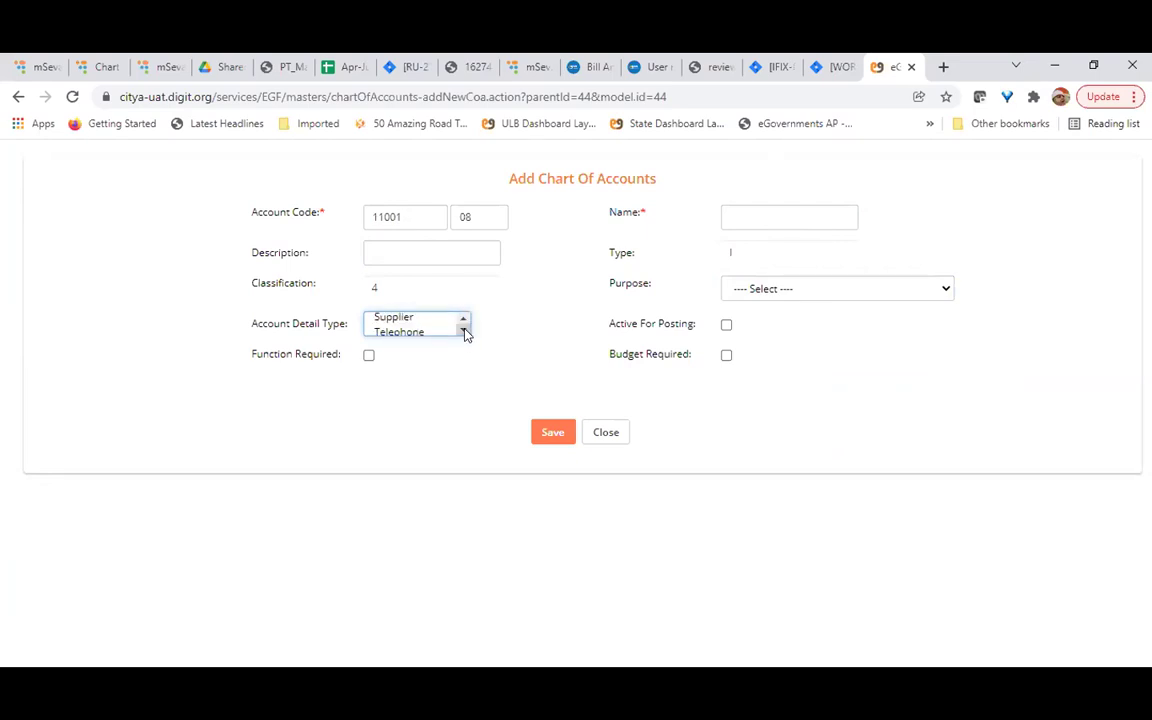
{"action": "left_click", "coordinate": [463, 320]}
{"action": "left_click", "coordinate": [463, 320]}
{"action": "left_click", "coordinate": [463, 320]}
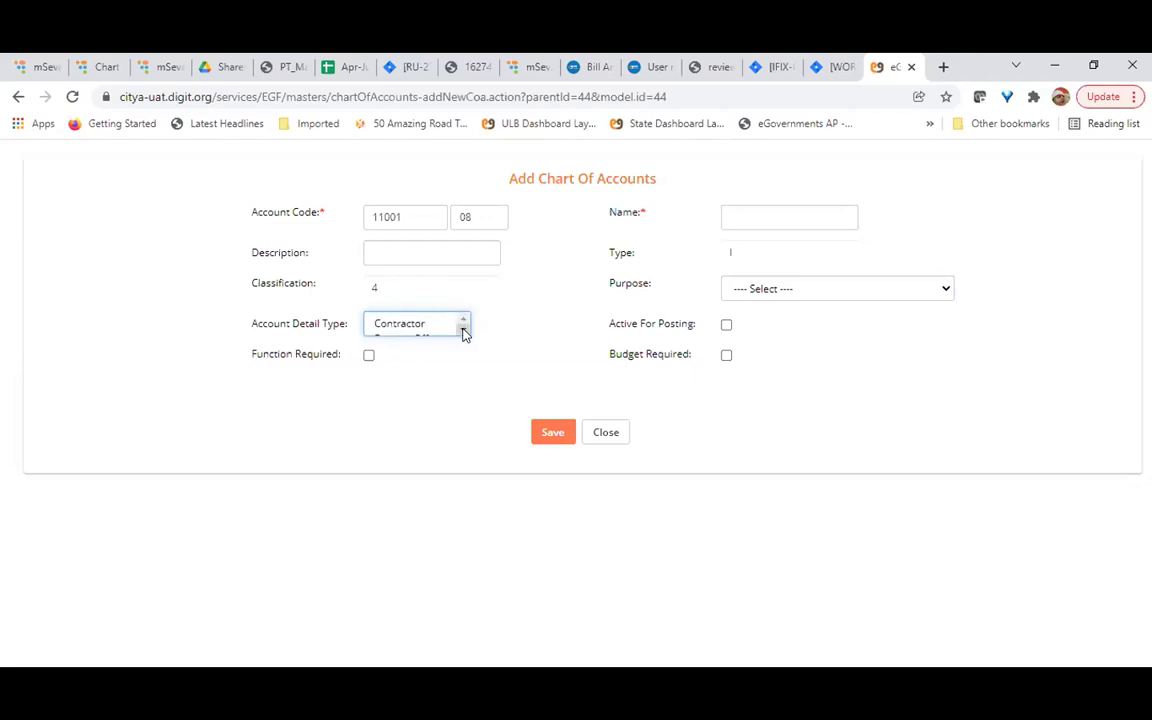
{"action": "left_click", "coordinate": [463, 332]}
{"action": "left_click", "coordinate": [463, 332]}
{"action": "left_click", "coordinate": [463, 332]}
Try Telephone, Supplier and DrawingOfficer as detail type, finally selecting EMPLOYEE
{"action": "left_click", "coordinate": [419, 329]}
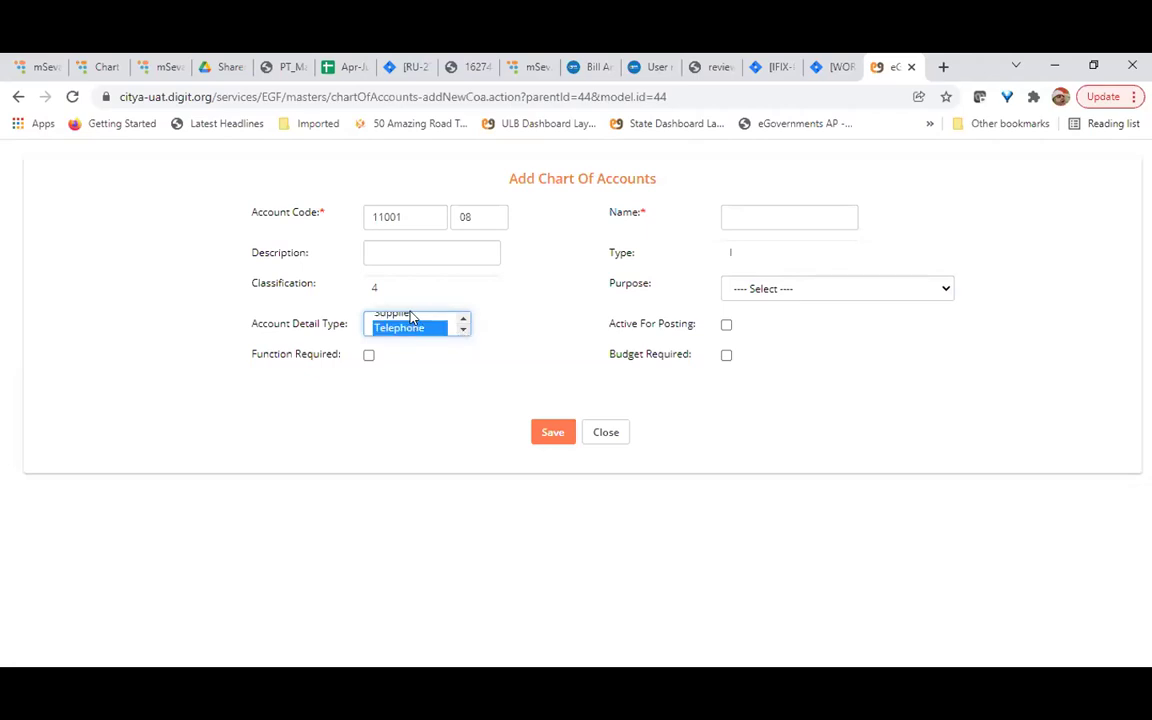
{"action": "left_click", "coordinate": [410, 315], "text": "ctrl"}
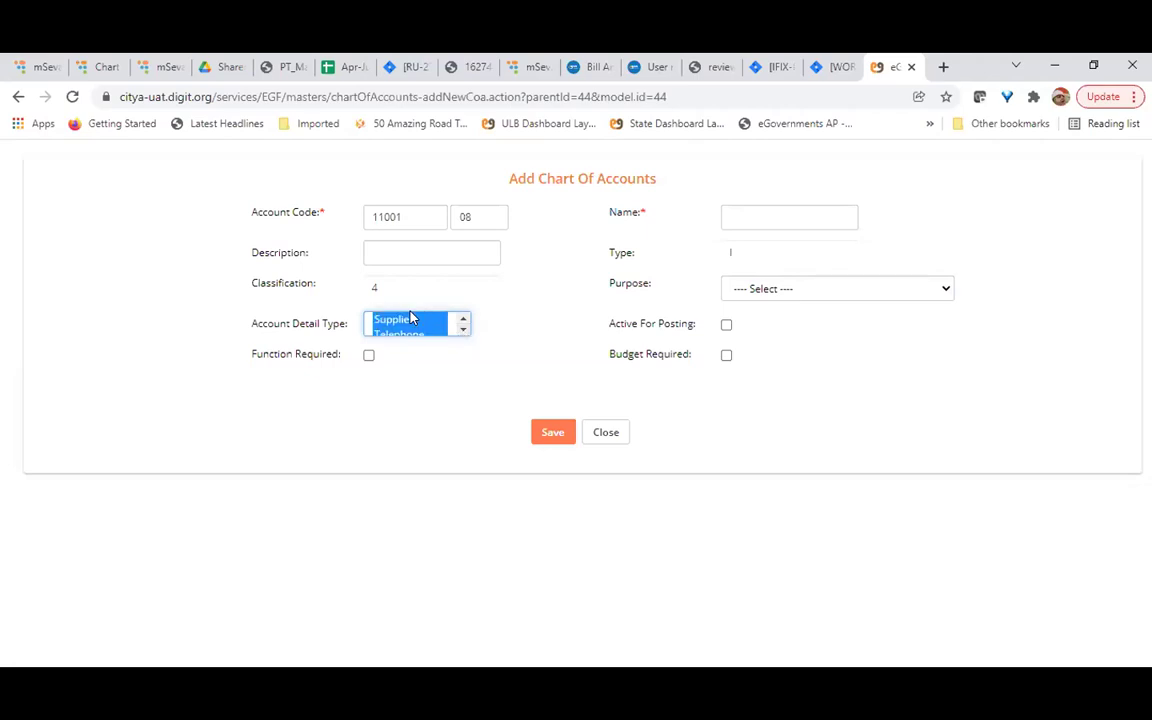
{"action": "left_click", "coordinate": [463, 318]}
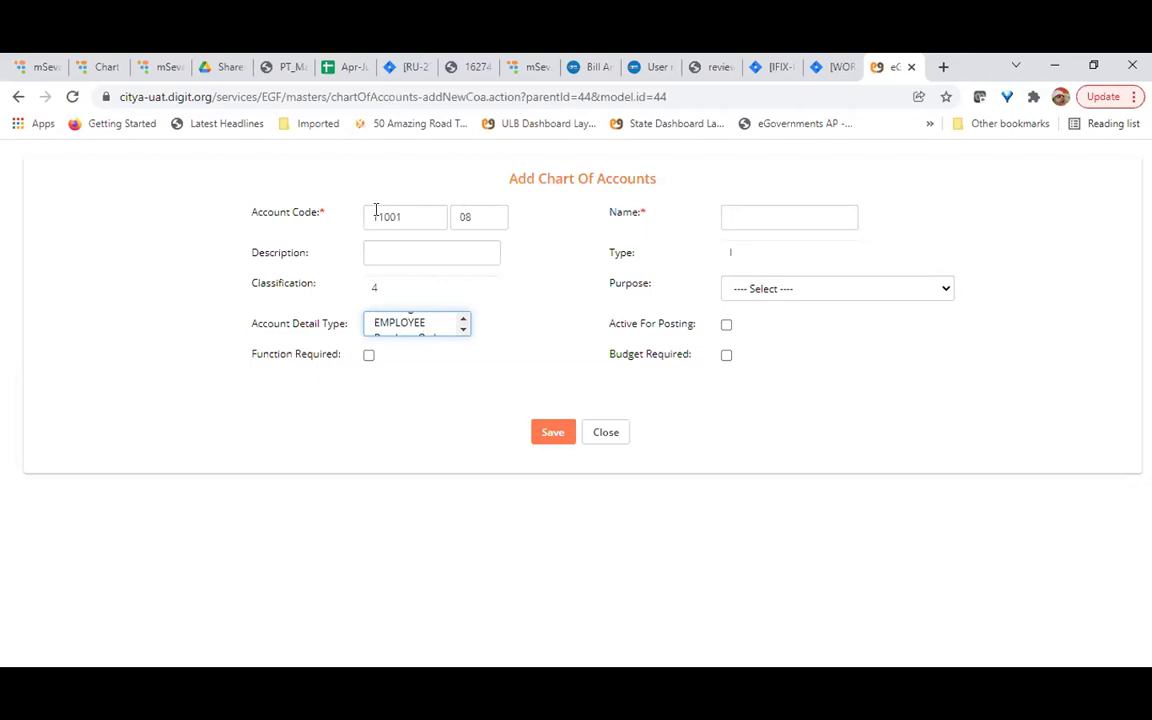
{"action": "left_click", "coordinate": [462, 333]}
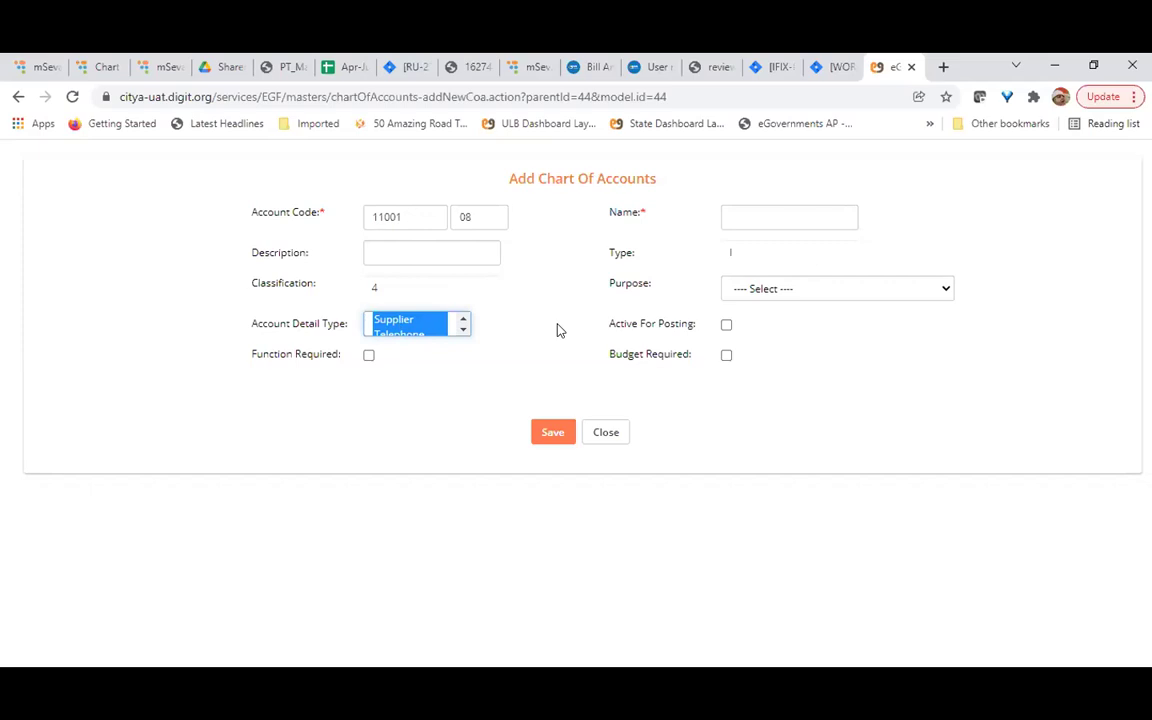
{"action": "left_click", "coordinate": [463, 329]}
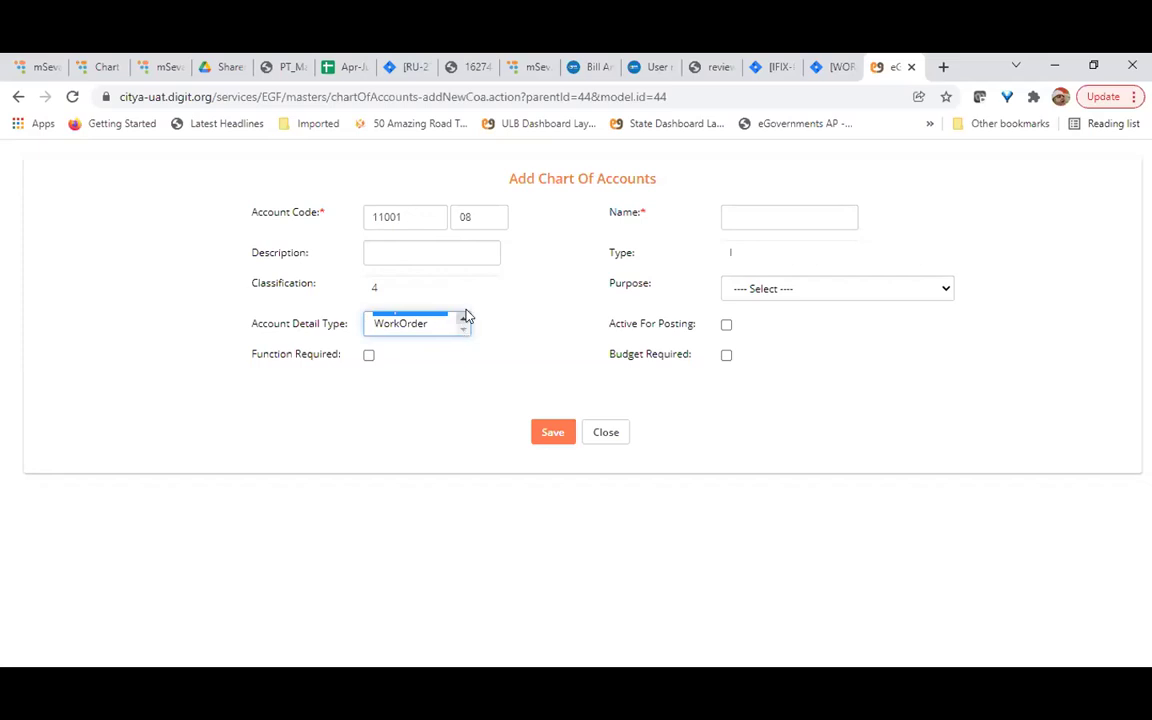
{"action": "scroll", "coordinate": [463, 321], "scroll_direction": "up", "scroll_amount": 2}
{"action": "scroll", "coordinate": [440, 334], "scroll_direction": "down", "scroll_amount": 1}
{"action": "left_click", "coordinate": [419, 331]}
{"action": "scroll", "coordinate": [427, 329], "scroll_direction": "up", "scroll_amount": 1}
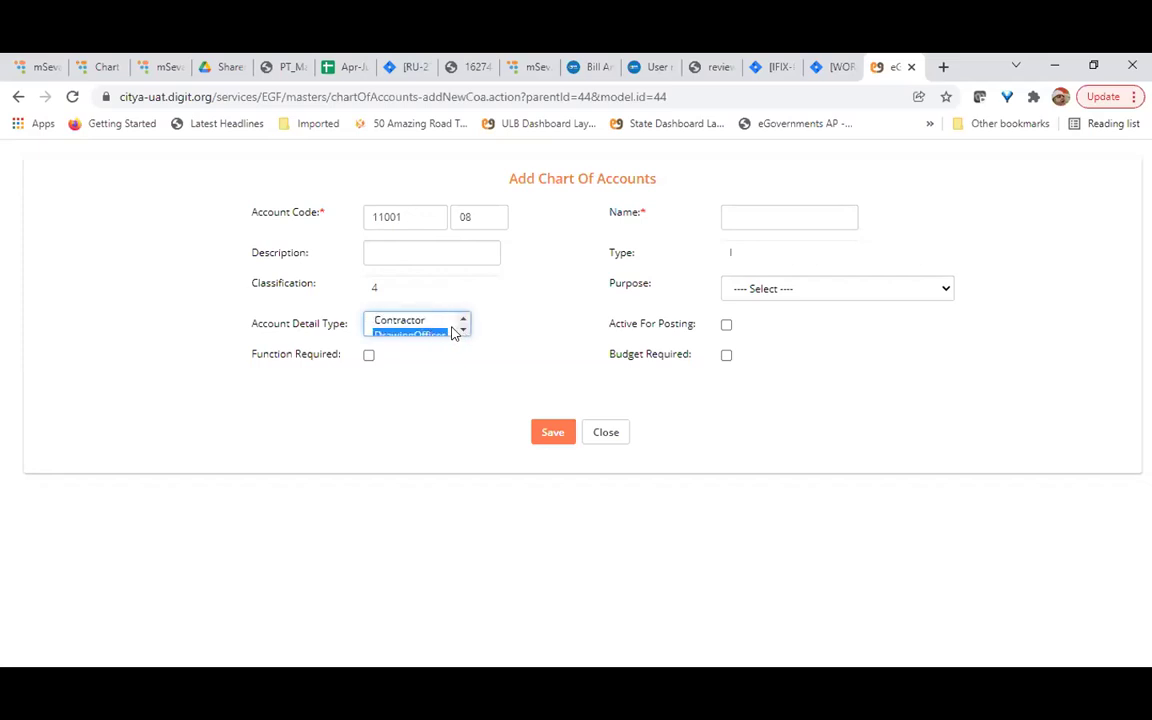
{"action": "left_click", "coordinate": [463, 329]}
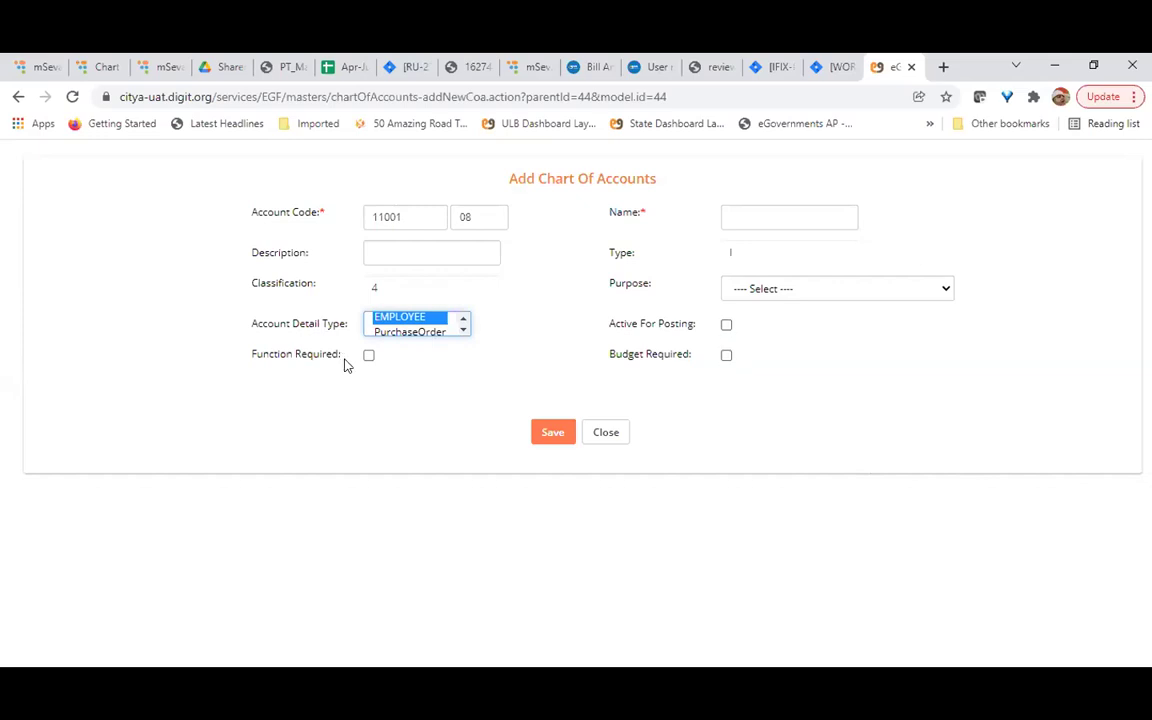
Close the new-account form unsaved, then collapse 11001-Property Tax and 110-Tax Revenue in the tree
{"action": "left_click", "coordinate": [619, 438]}
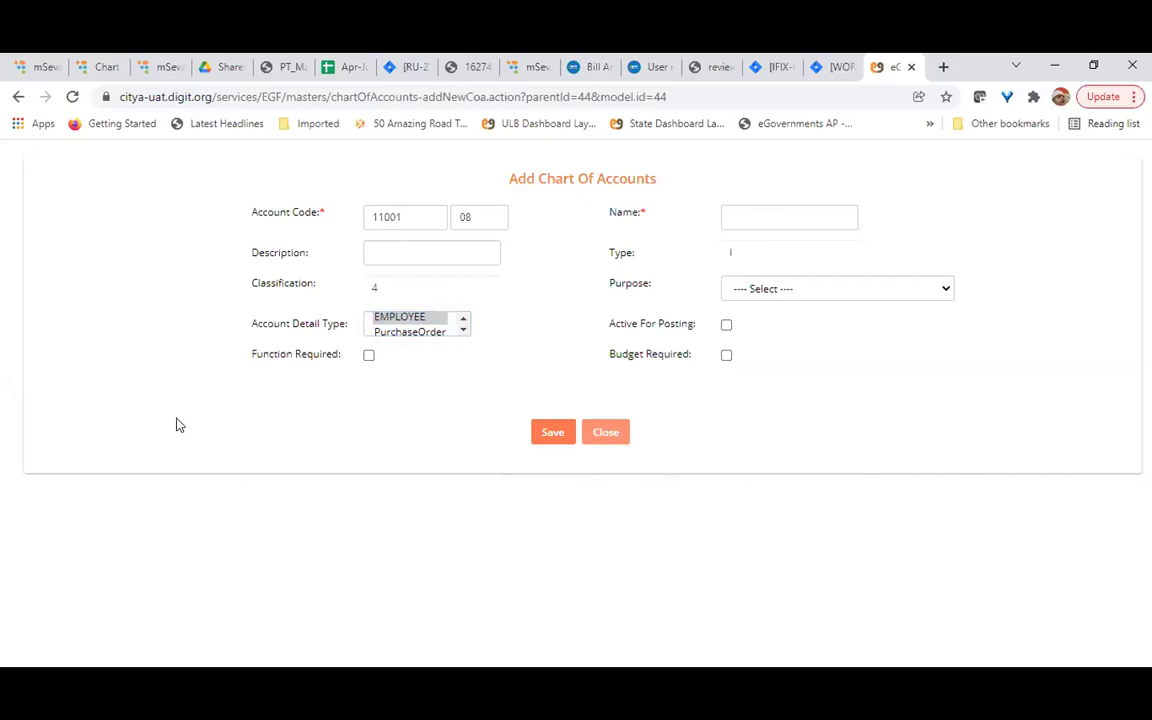
{"action": "left_click", "coordinate": [86, 71]}
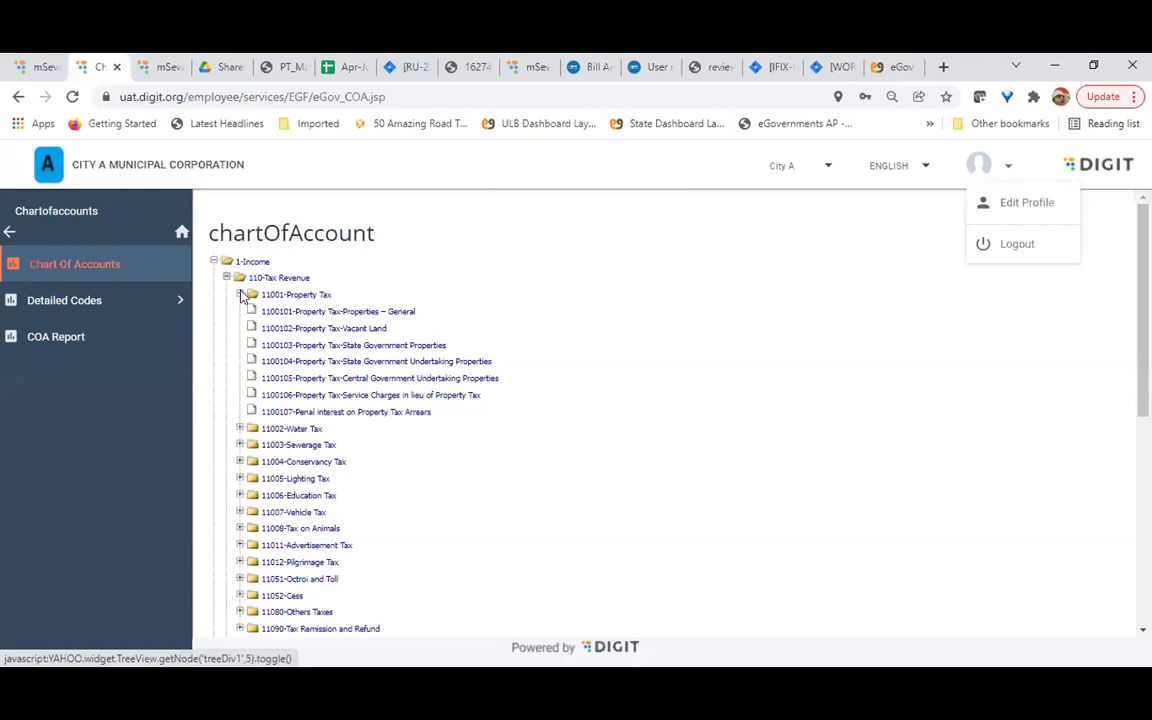
{"action": "left_click", "coordinate": [240, 295]}
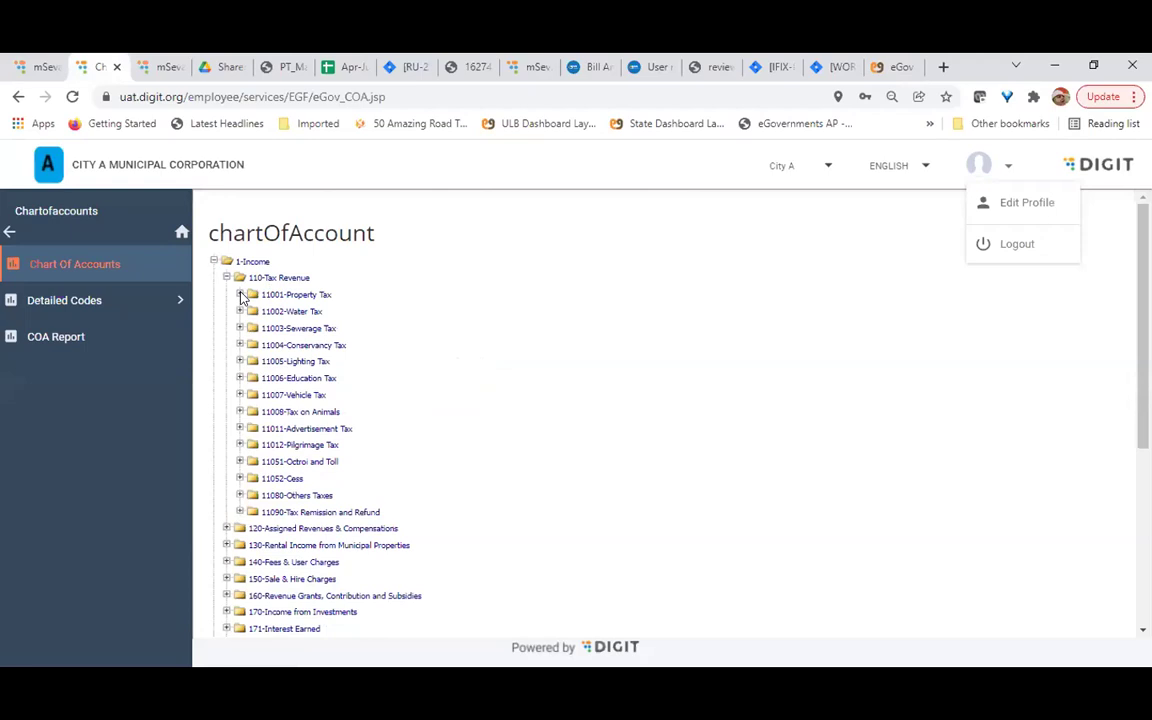
{"action": "left_click", "coordinate": [240, 295]}
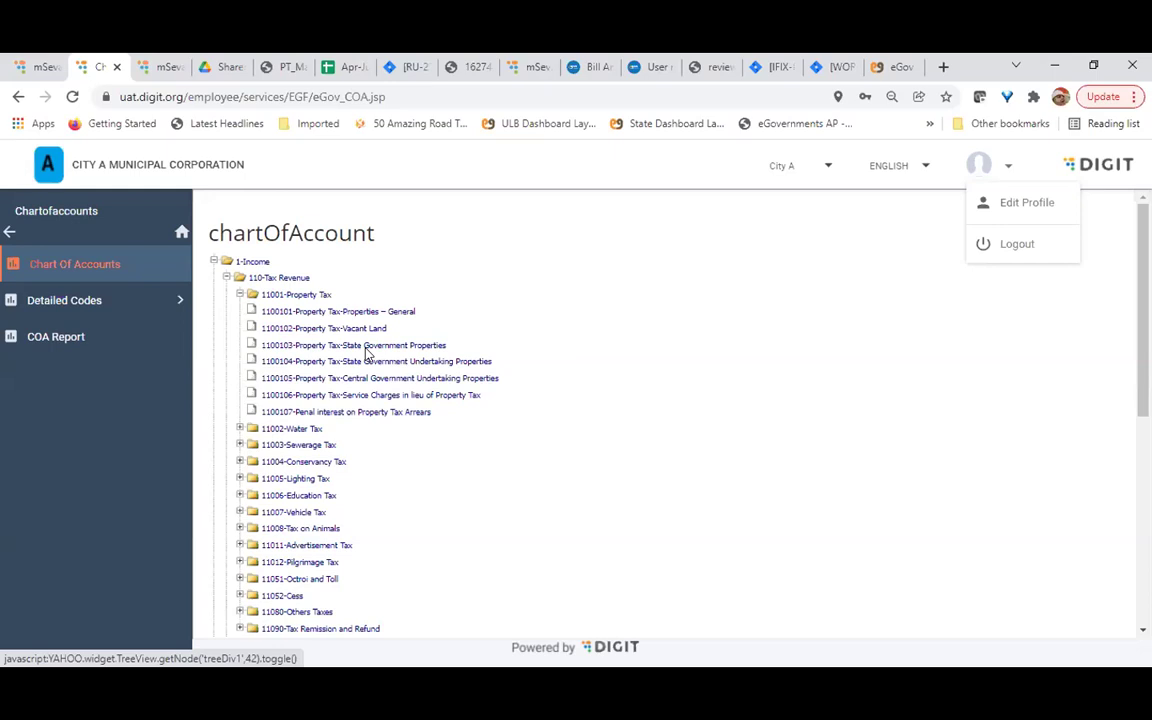
{"action": "left_click", "coordinate": [239, 294]}
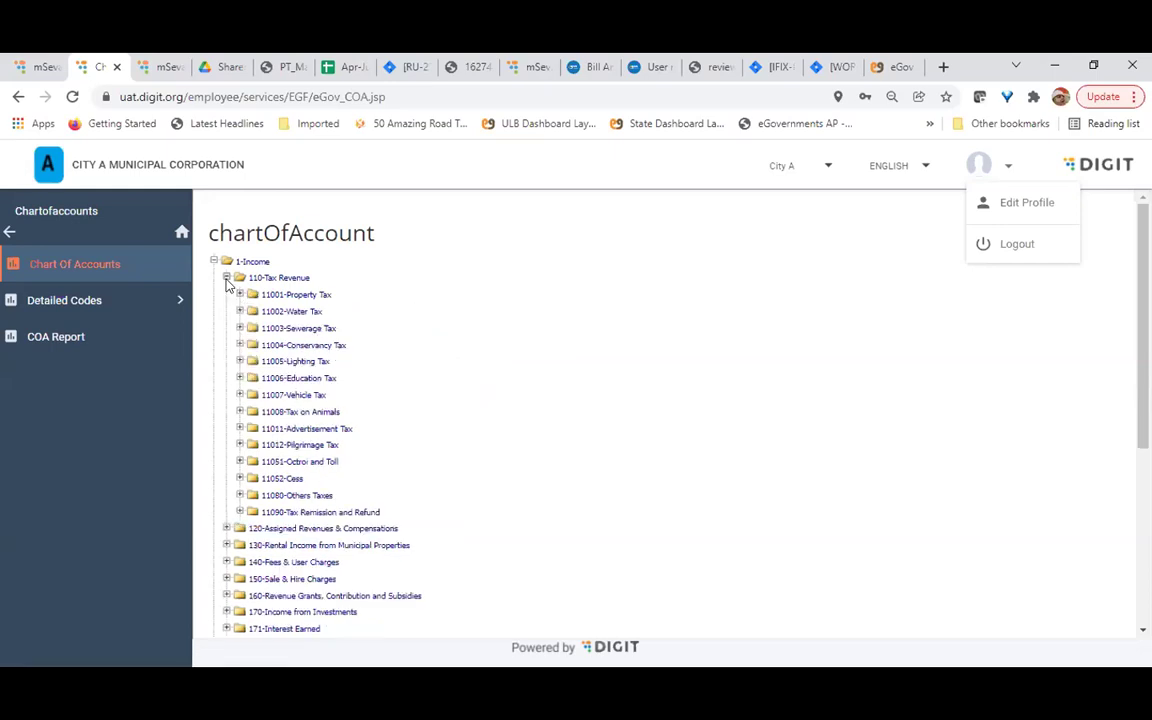
{"action": "left_click", "coordinate": [227, 278]}
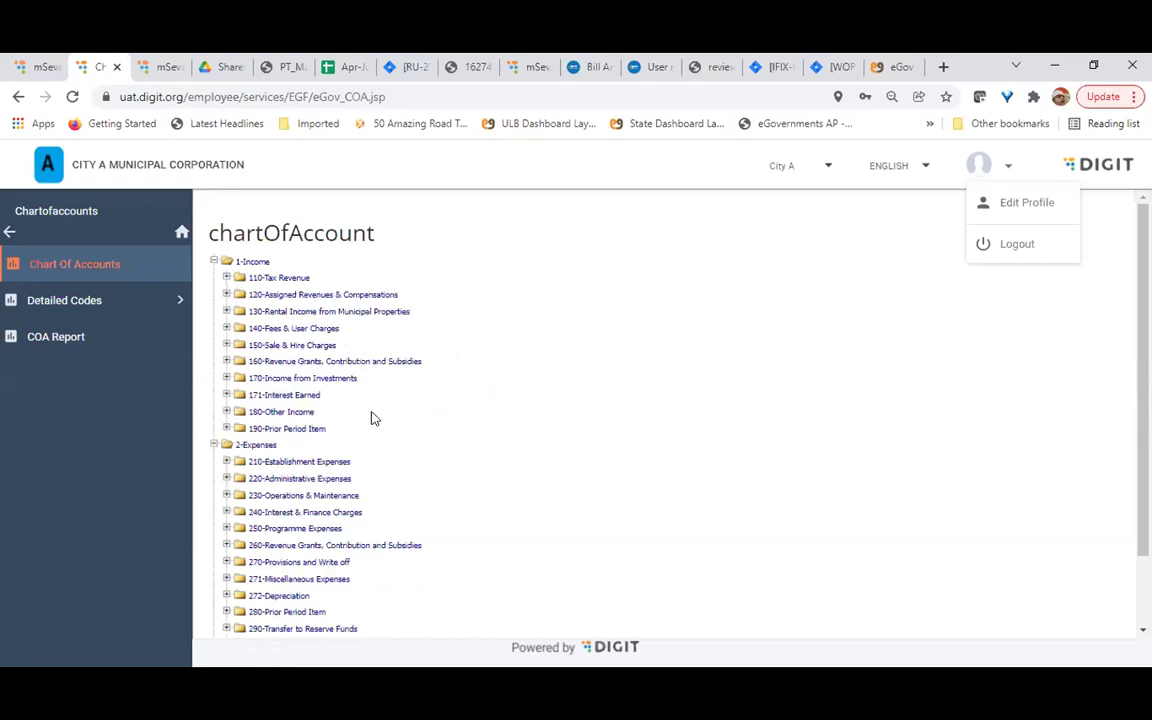
{"action": "scroll", "coordinate": [357, 465], "scroll_direction": "down", "scroll_amount": 2}
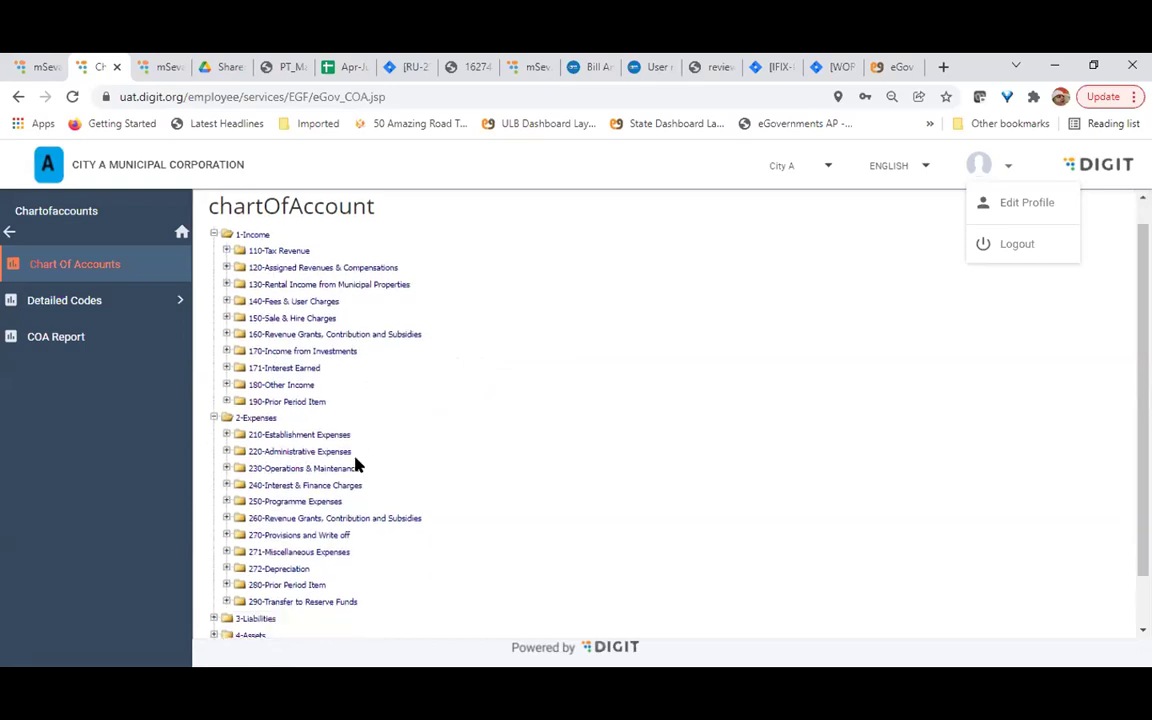
{"action": "scroll", "coordinate": [357, 465], "scroll_direction": "up", "scroll_amount": 2}
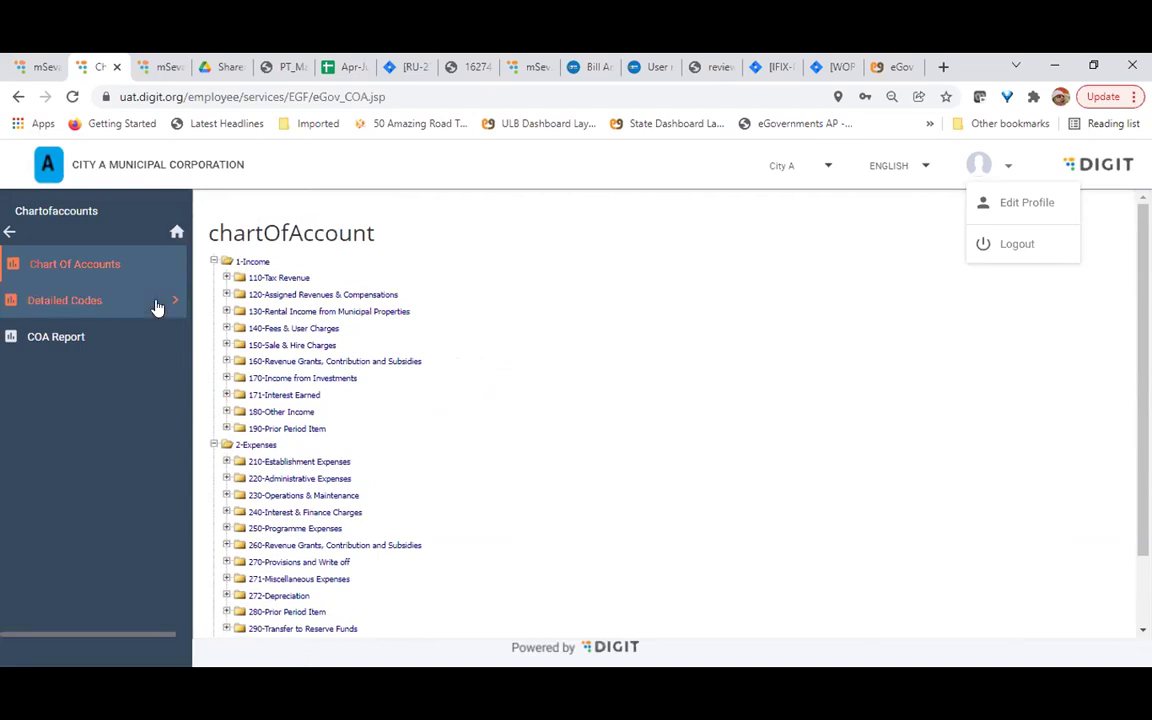
Look up account code 2101001 (Salaries, Wages and Bonus) under Modify detailed code and load it
{"action": "left_click", "coordinate": [90, 301]}
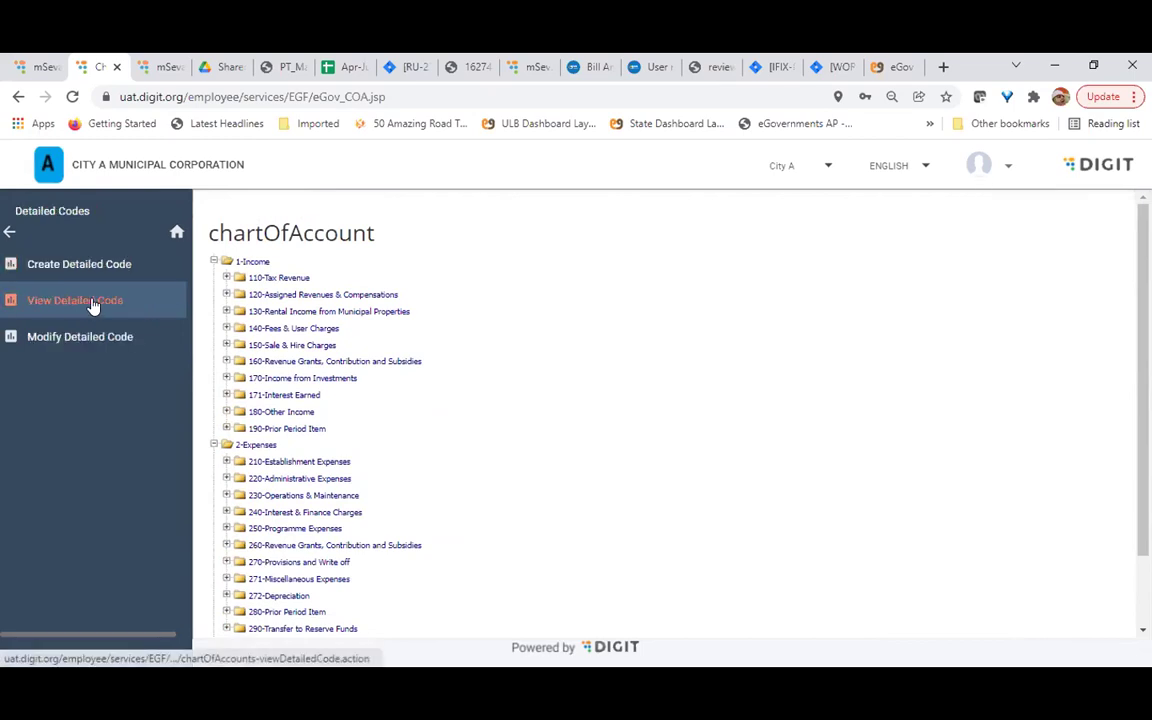
{"action": "left_click", "coordinate": [103, 335]}
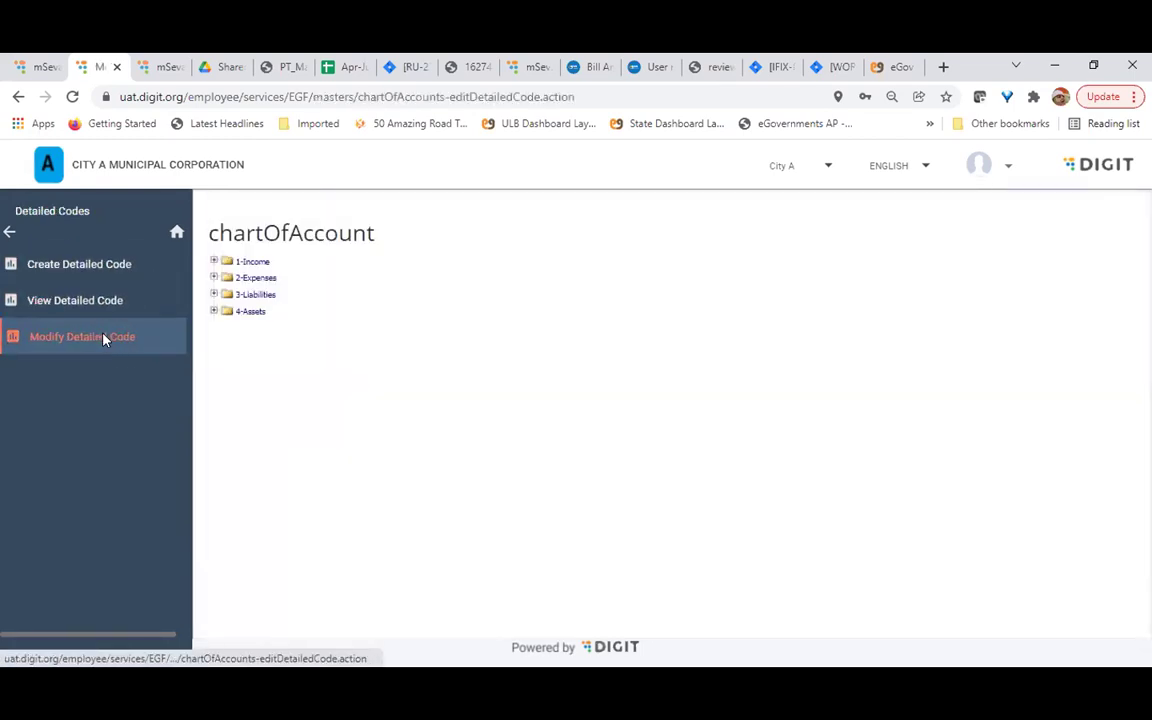
{"action": "left_click", "coordinate": [656, 260]}
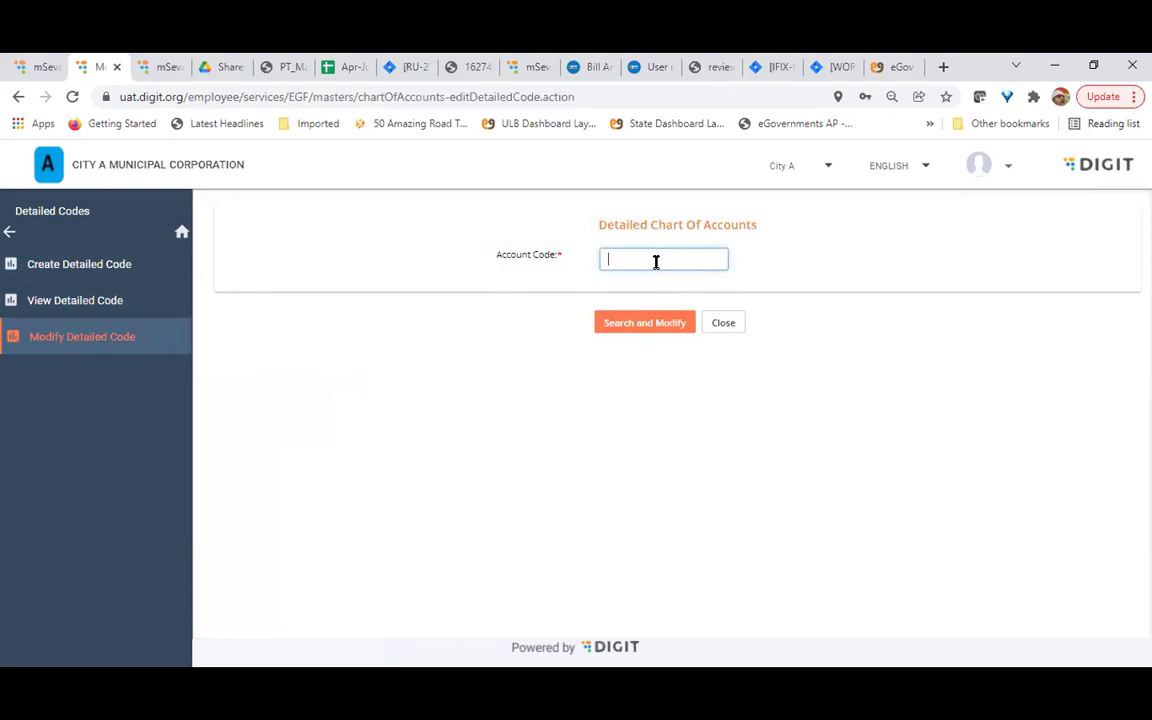
{"action": "type", "text": "21010"}
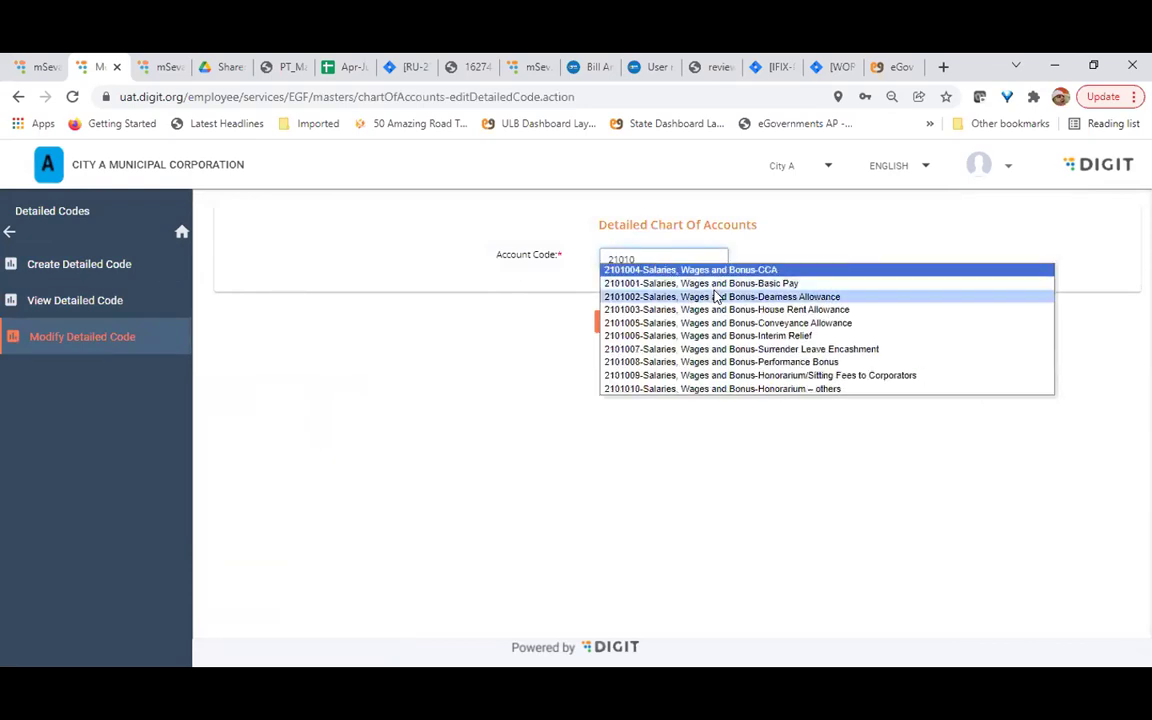
{"action": "left_click", "coordinate": [705, 285]}
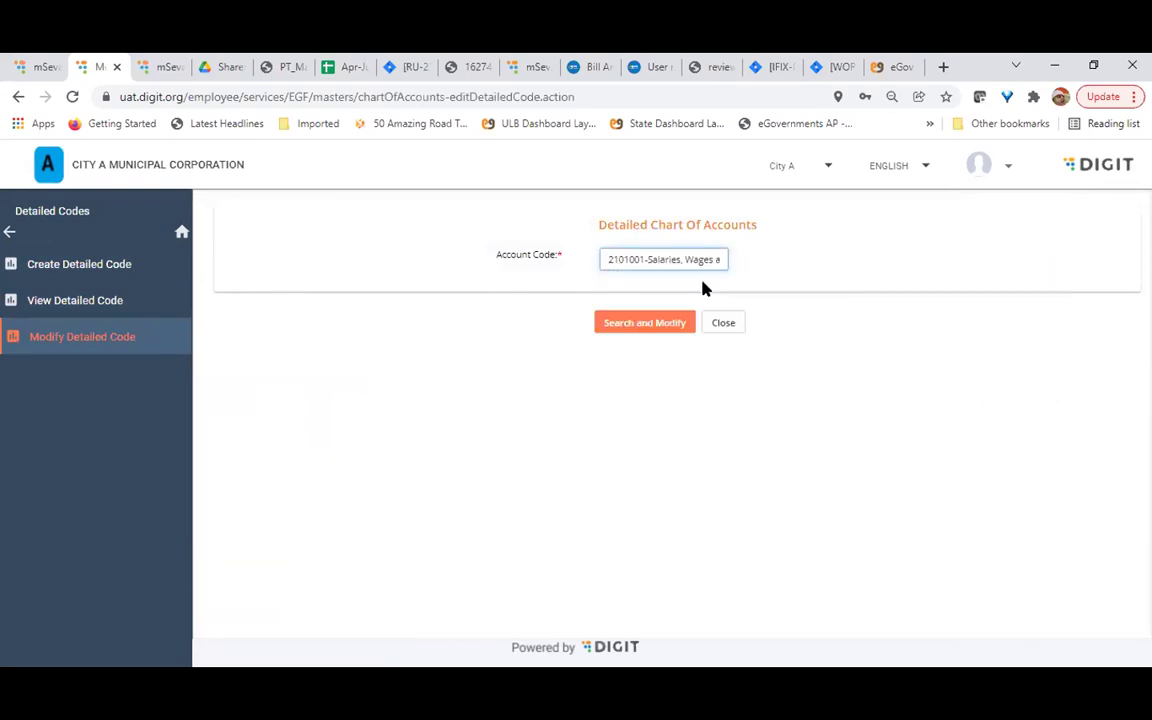
{"action": "left_click", "coordinate": [627, 326]}
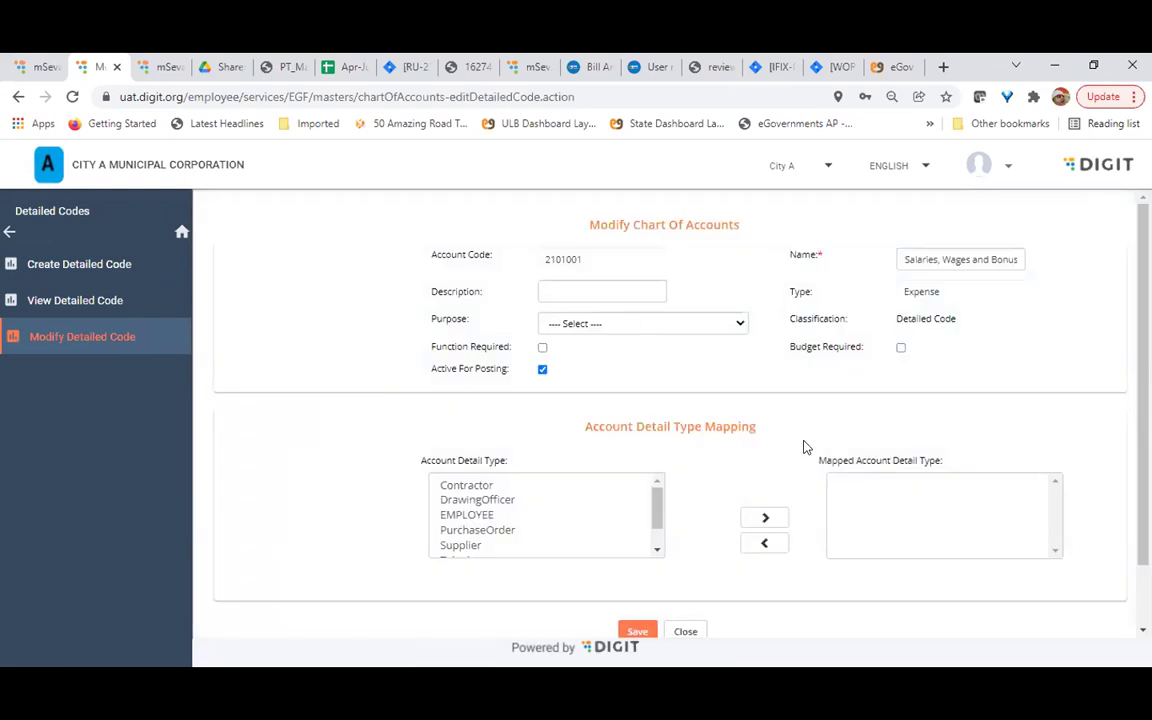
Move DrawingOfficer and EMPLOYEE into 2101001's mapped detail types, then close without saving
{"action": "scroll", "coordinate": [530, 458], "scroll_direction": "down", "scroll_amount": 1}
{"action": "scroll", "coordinate": [705, 474], "scroll_direction": "up", "scroll_amount": 1}
{"action": "mouse_move", "coordinate": [657, 507]}
{"action": "left_mouse_down"}
{"action": "mouse_move", "coordinate": [659, 527]}
{"action": "mouse_move", "coordinate": [658, 506]}
{"action": "left_mouse_up"}
{"action": "left_click", "coordinate": [560, 500]}
{"action": "left_click", "coordinate": [490, 515], "text": "ctrl"}
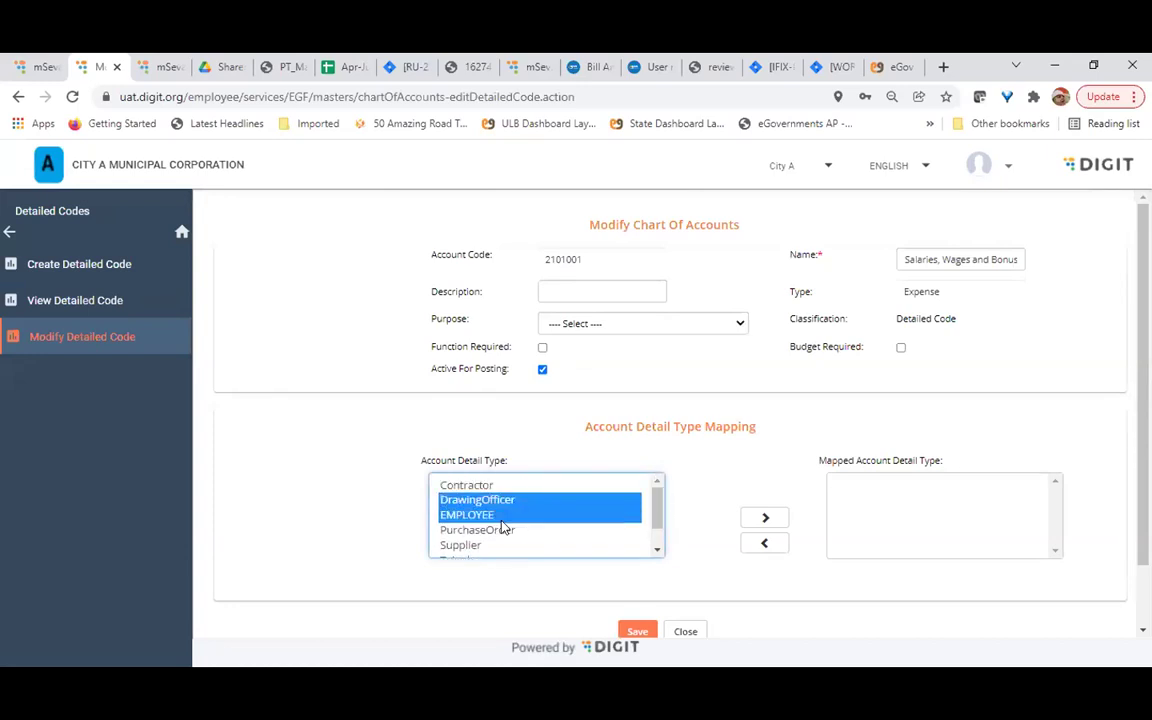
{"action": "left_click", "coordinate": [765, 517]}
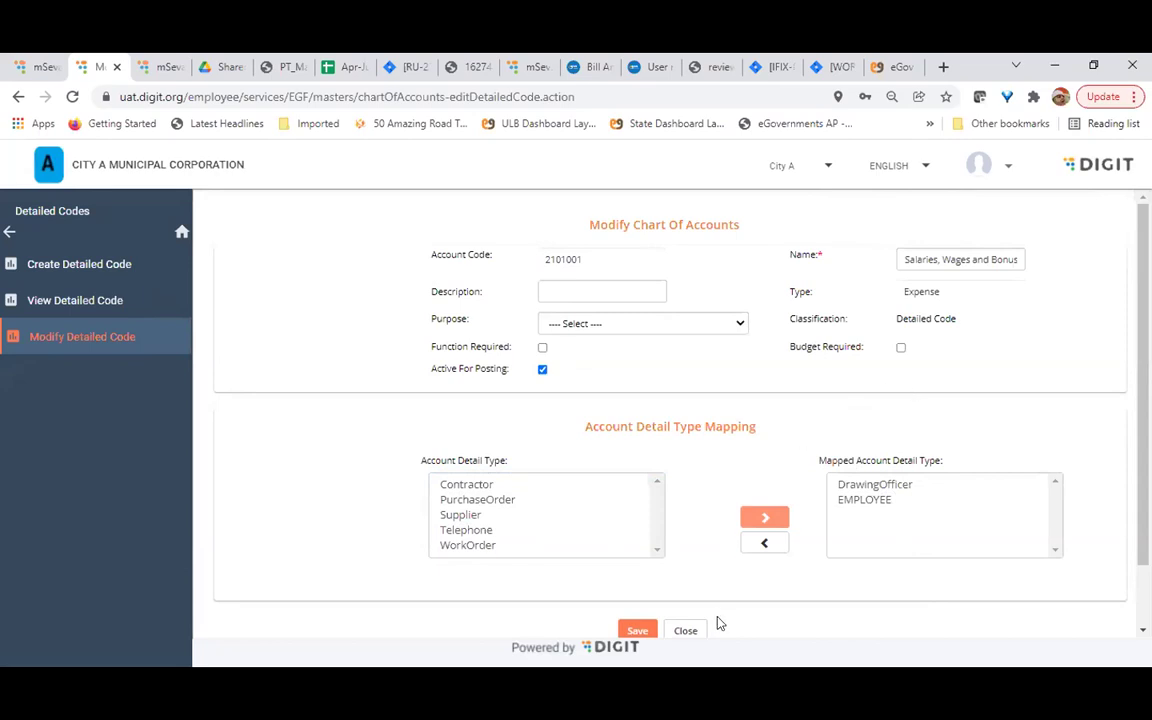
{"action": "left_click", "coordinate": [686, 631]}
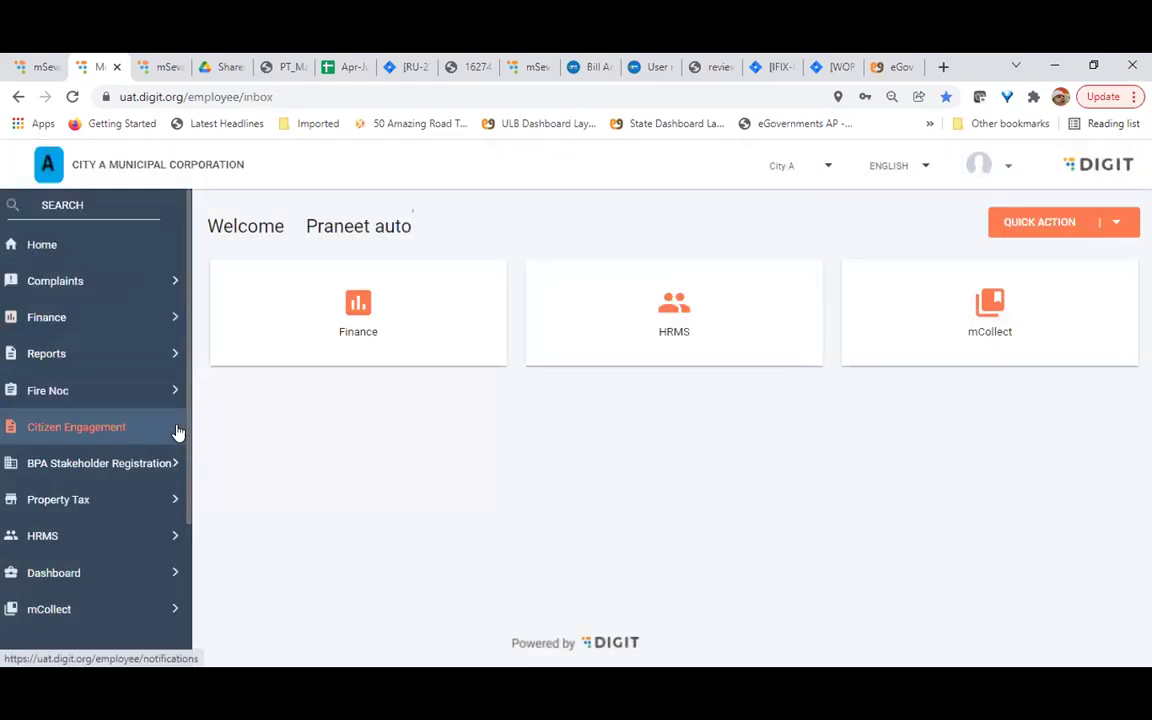
Open Finance > Masters > Chartofaccounts > COA Report and search with no filters
{"action": "left_click", "coordinate": [85, 316]}
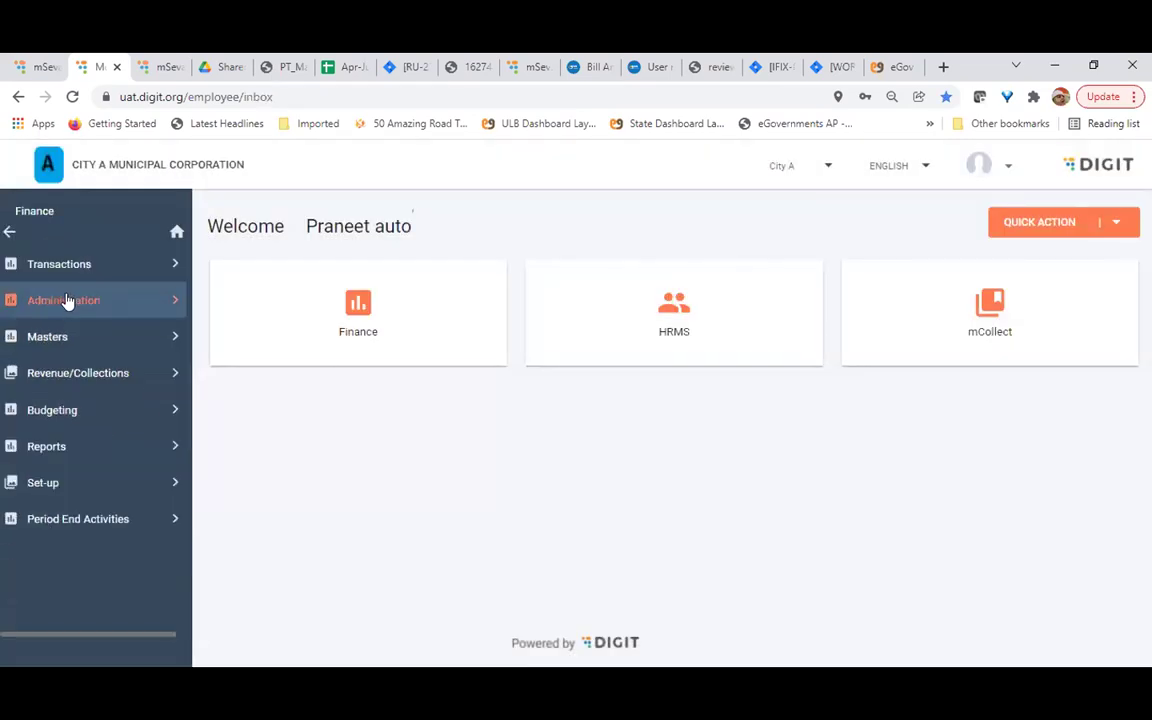
{"action": "left_click", "coordinate": [72, 332]}
{"action": "left_click", "coordinate": [56, 265]}
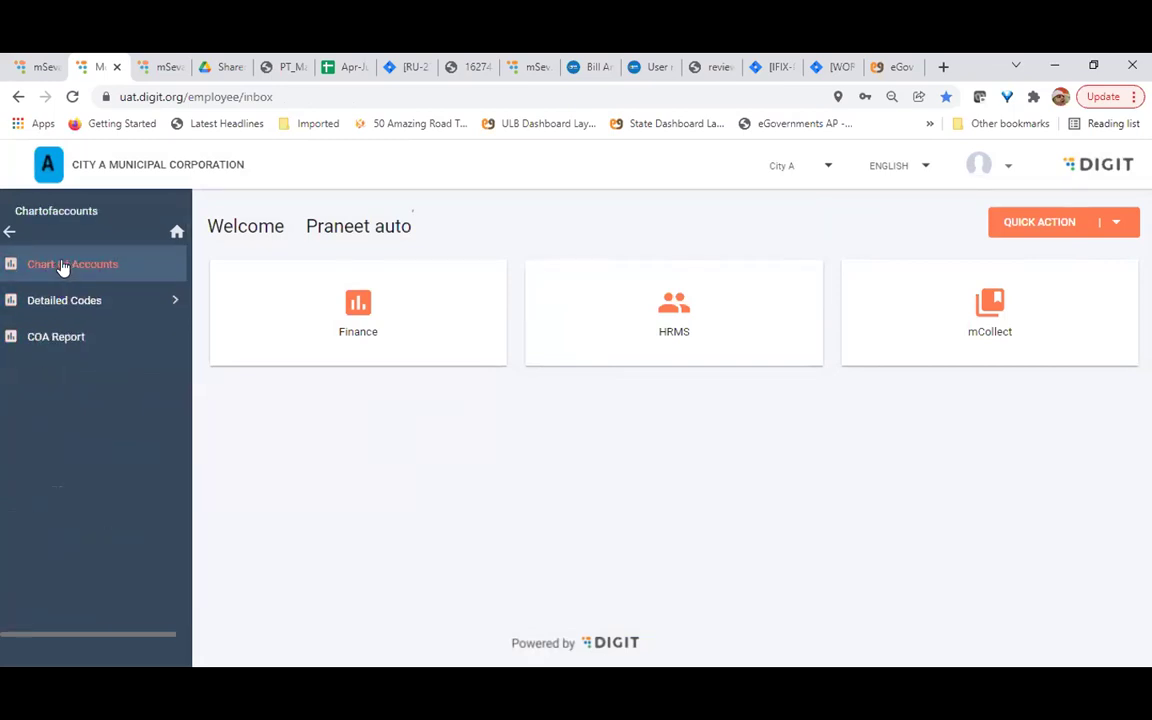
{"action": "left_click", "coordinate": [48, 340]}
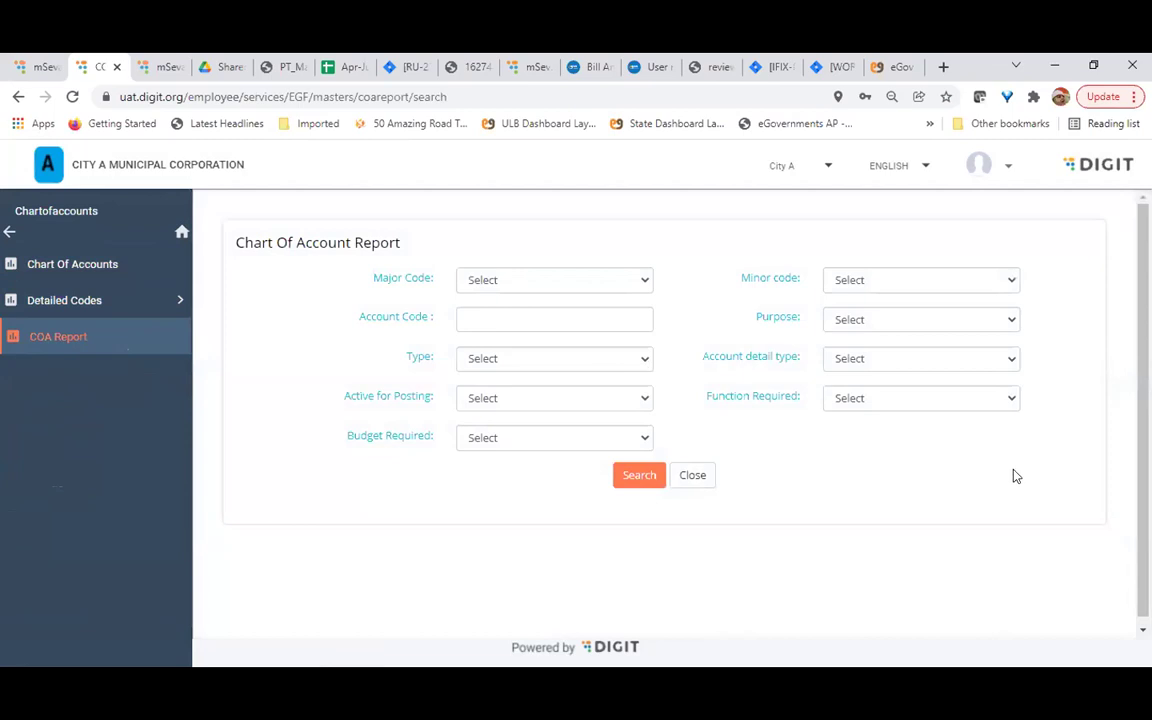
{"action": "left_click", "coordinate": [642, 474]}
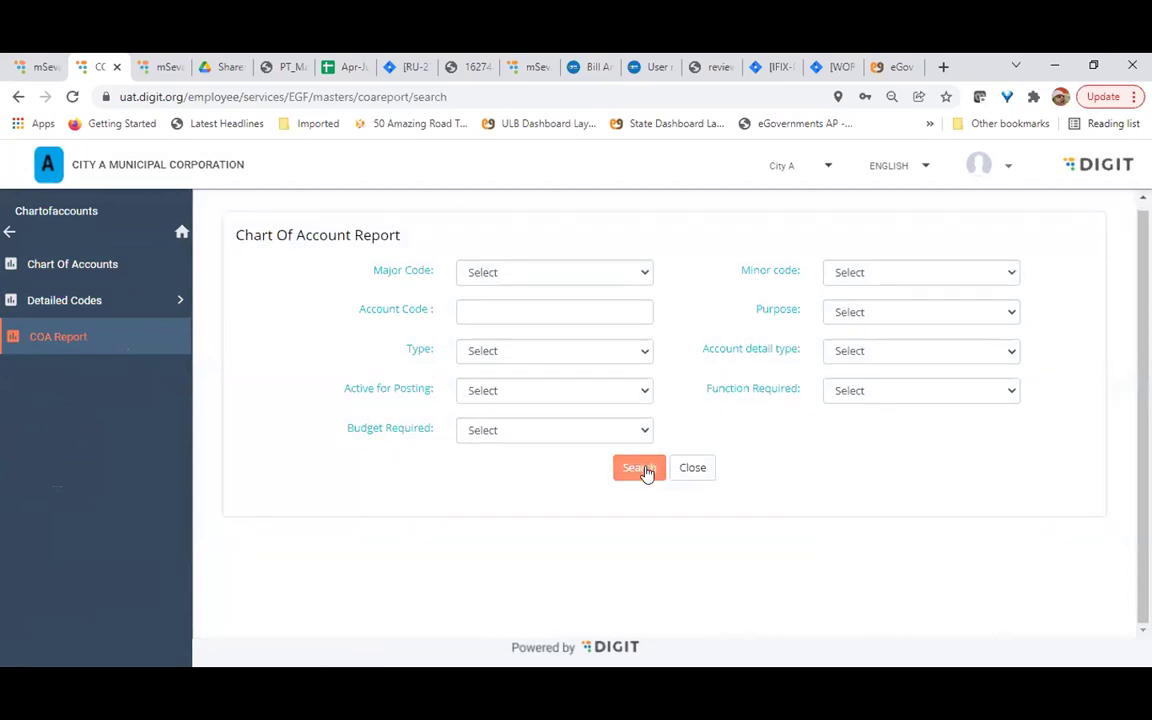
{"action": "scroll", "coordinate": [880, 501], "scroll_direction": "down", "scroll_amount": 1}
{"action": "scroll", "coordinate": [880, 501], "scroll_direction": "down", "scroll_amount": 1}
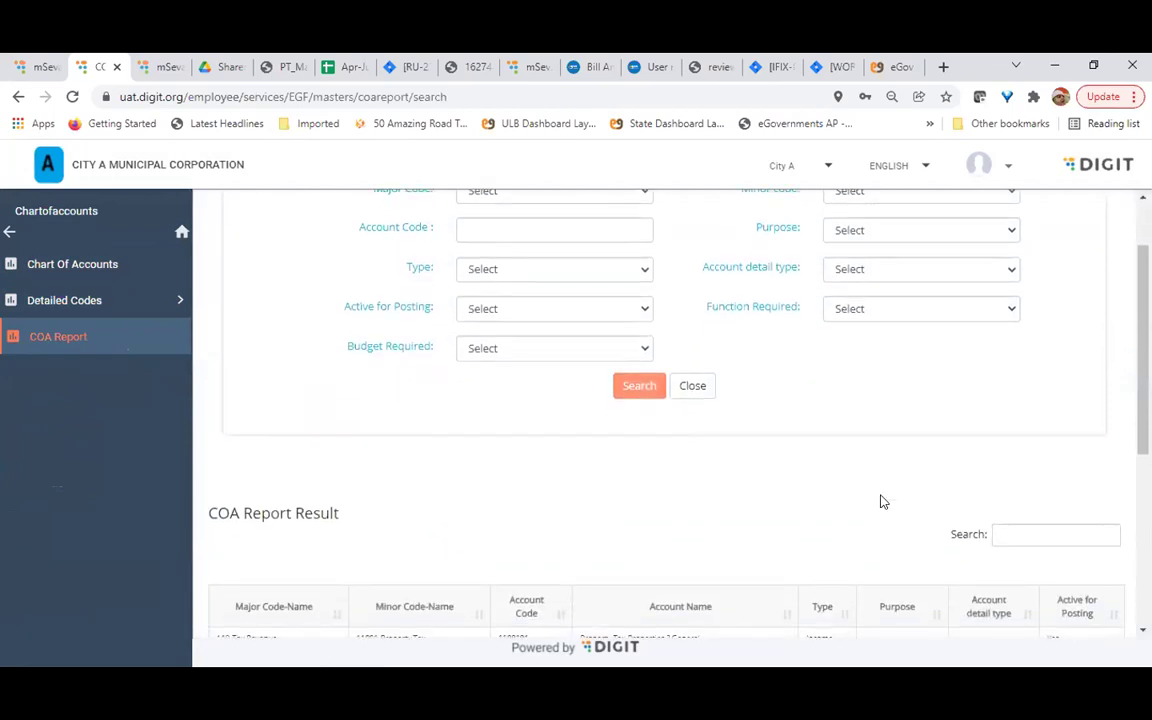
{"action": "scroll", "coordinate": [880, 501], "scroll_direction": "down", "scroll_amount": 4}
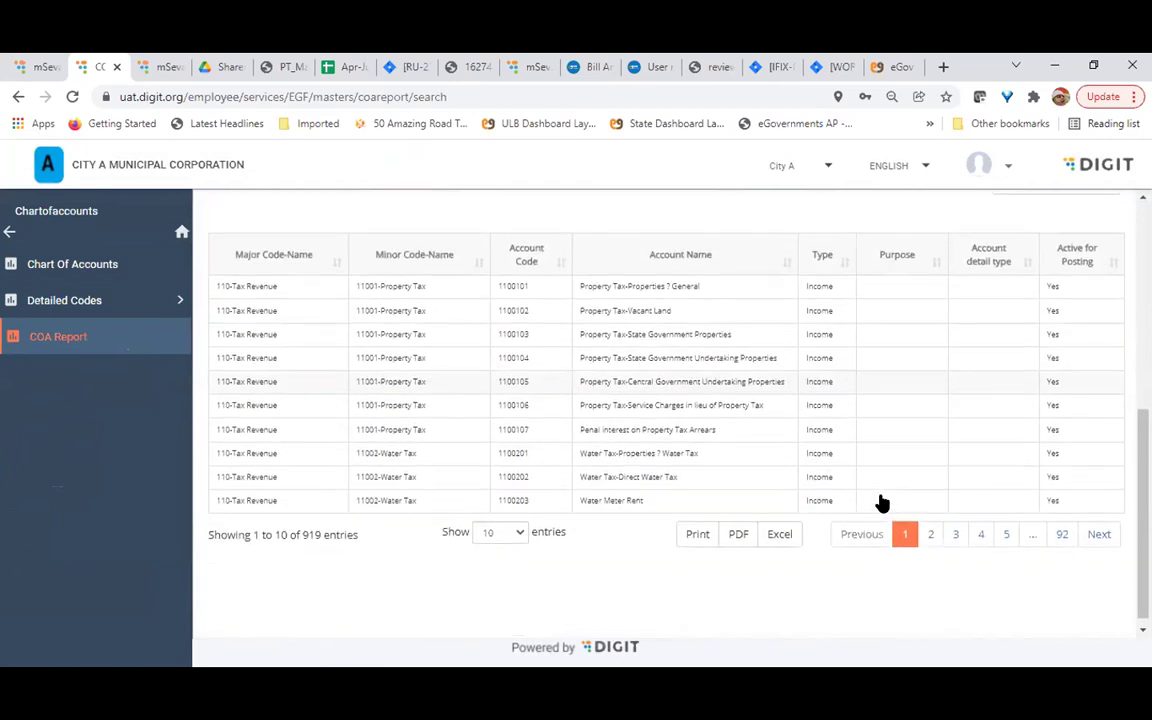
{"action": "scroll", "coordinate": [880, 501], "scroll_direction": "up", "scroll_amount": 1}
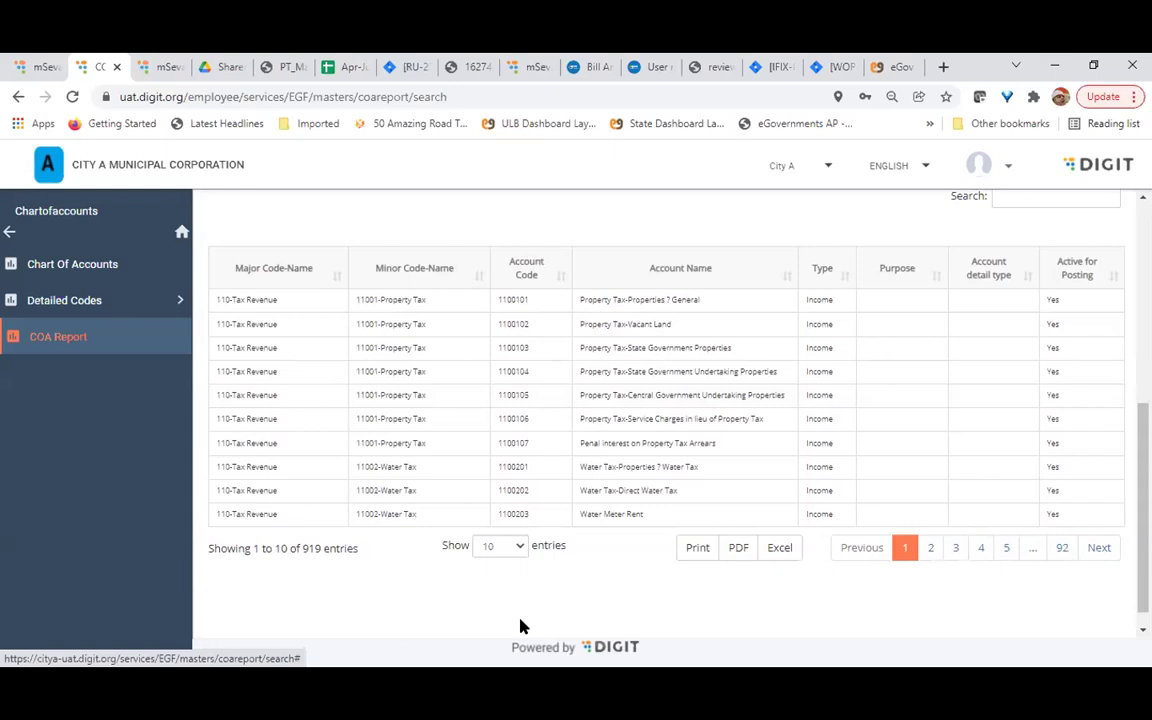
Show 100 entries per page in the 919-account report results
{"action": "left_click", "coordinate": [520, 546]}
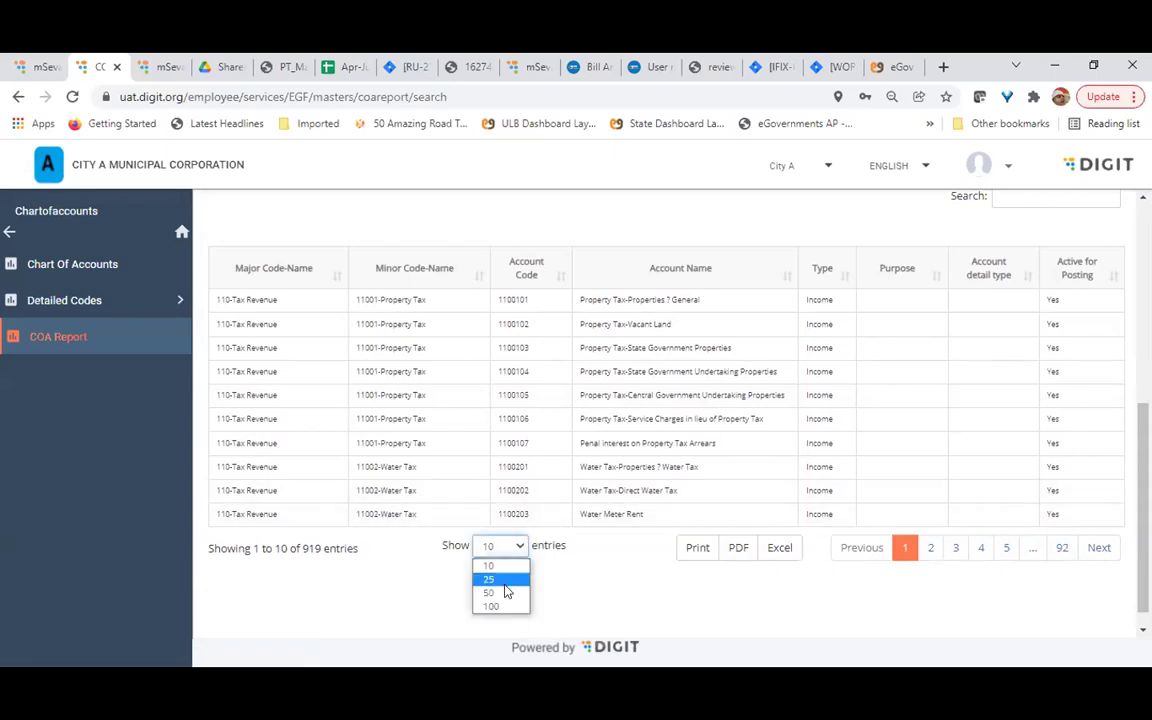
{"action": "left_click", "coordinate": [506, 607]}
{"action": "scroll", "coordinate": [612, 605], "scroll_direction": "down", "scroll_amount": 8}
{"action": "scroll", "coordinate": [615, 604], "scroll_direction": "down", "scroll_amount": 2}
{"action": "scroll", "coordinate": [615, 605], "scroll_direction": "up", "scroll_amount": 15}
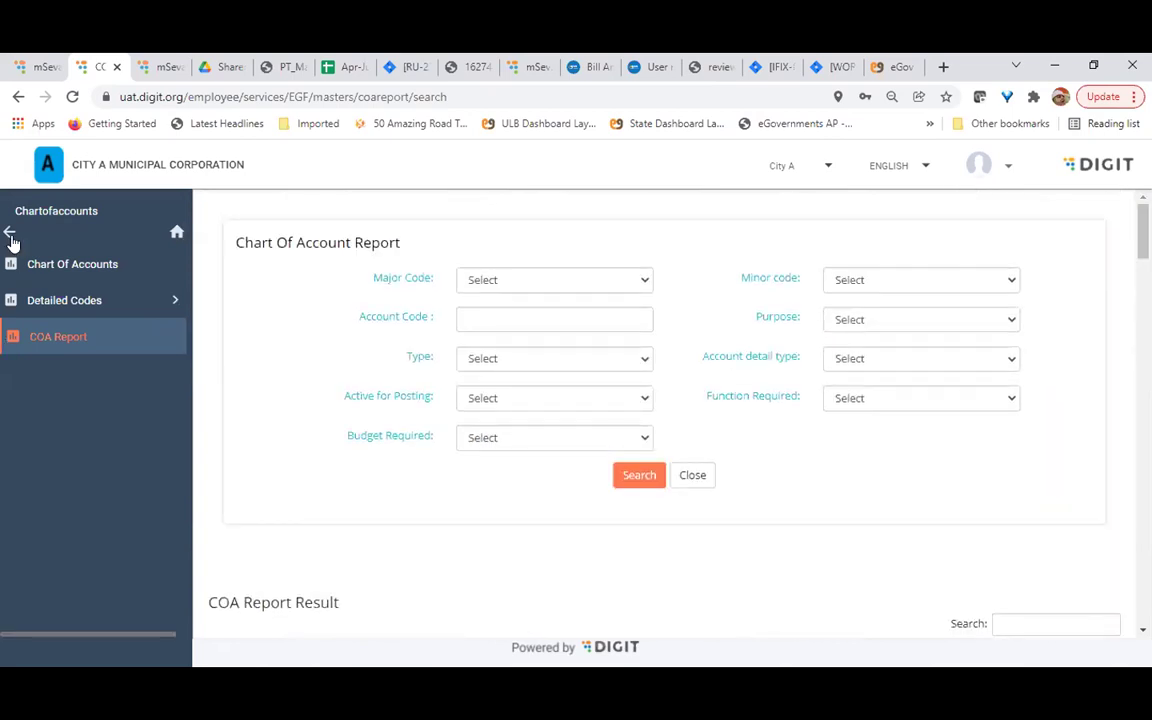
Go back to the Masters list and open Deductions to show Create, View and Modify Deductions
{"action": "left_click", "coordinate": [10, 234]}
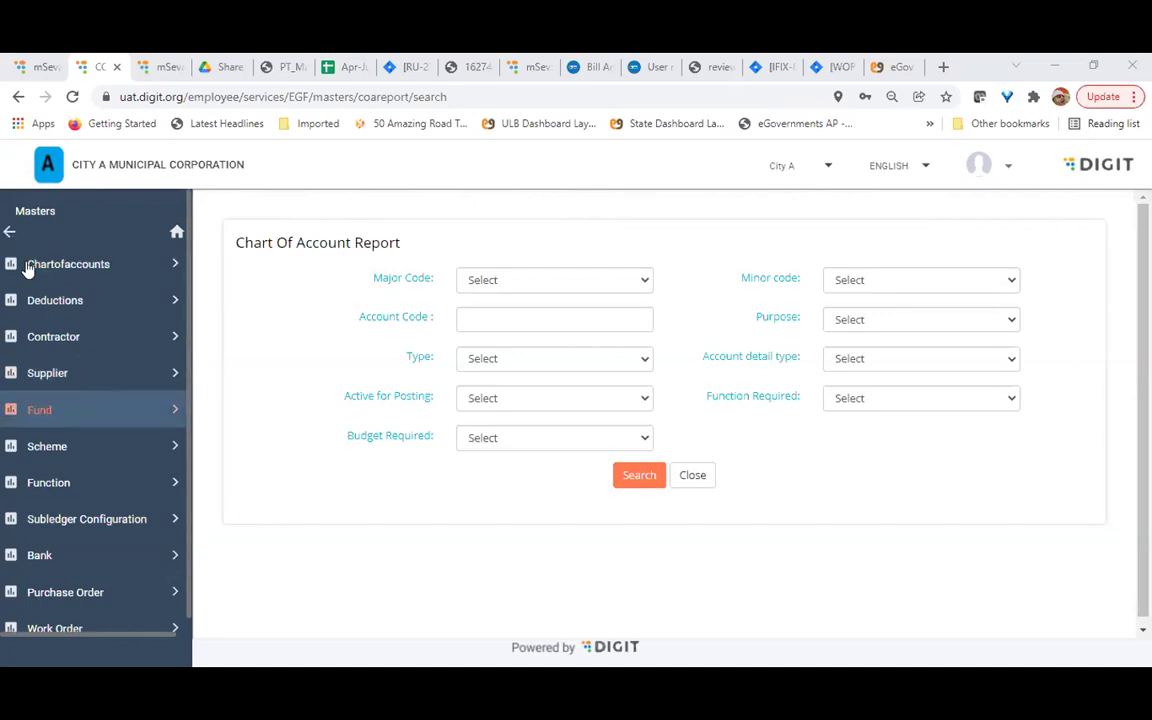
{"action": "left_click", "coordinate": [93, 310]}
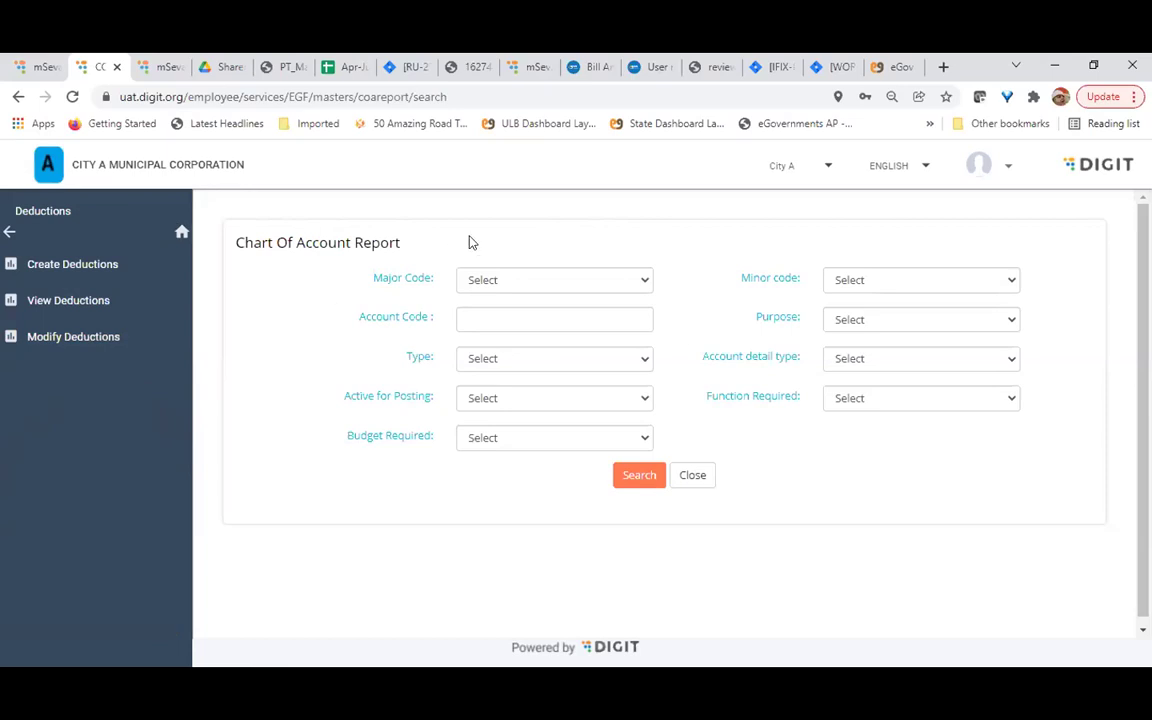
Open View Deductions to reach the Search Deductions page
{"action": "left_click", "coordinate": [98, 300]}
Search deductions with no filters and scroll through the ten results, such as CPF, TDS and Labour Cess
{"action": "left_click", "coordinate": [650, 356]}
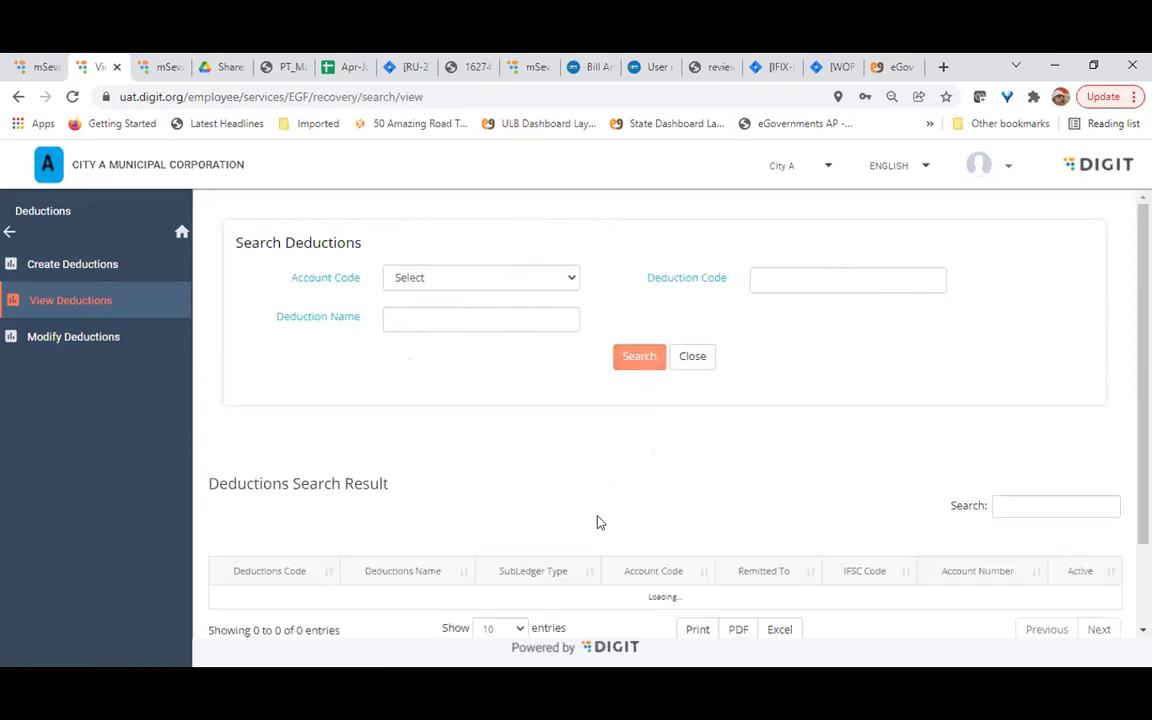
{"action": "scroll", "coordinate": [555, 497], "scroll_direction": "down", "scroll_amount": 3}
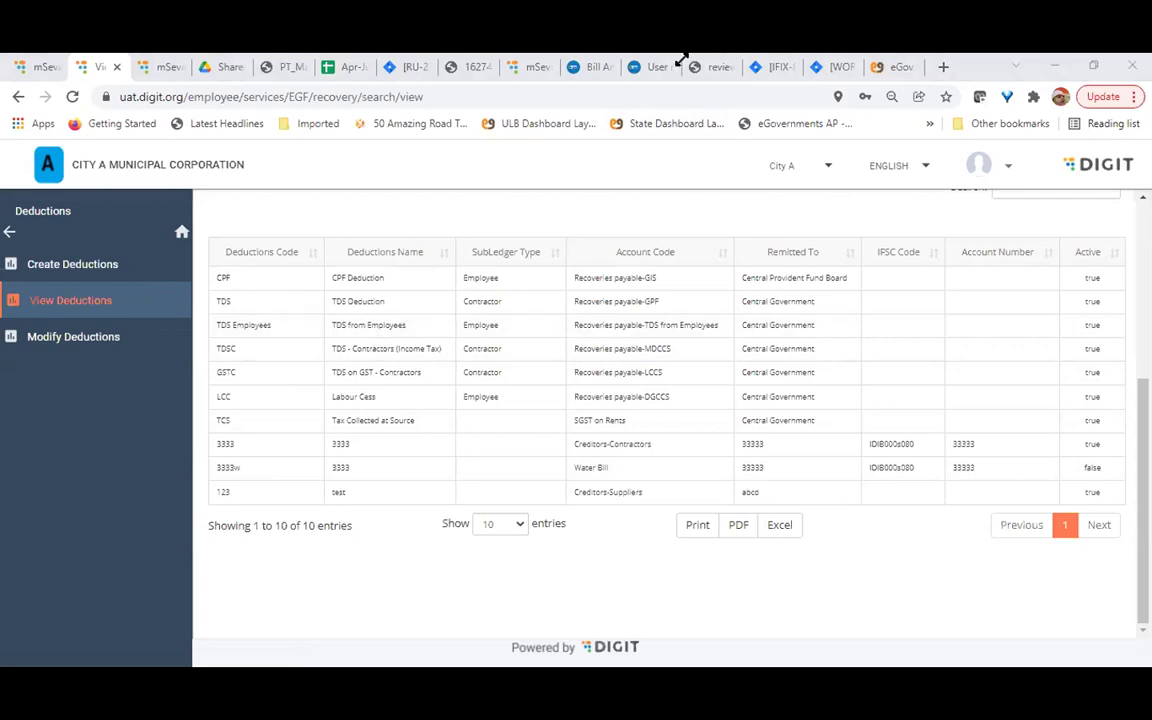
Inspect the TDS Employees deduction (account 3502008, Central Government, active), then return to View Deductions
{"action": "left_click", "coordinate": [878, 67]}
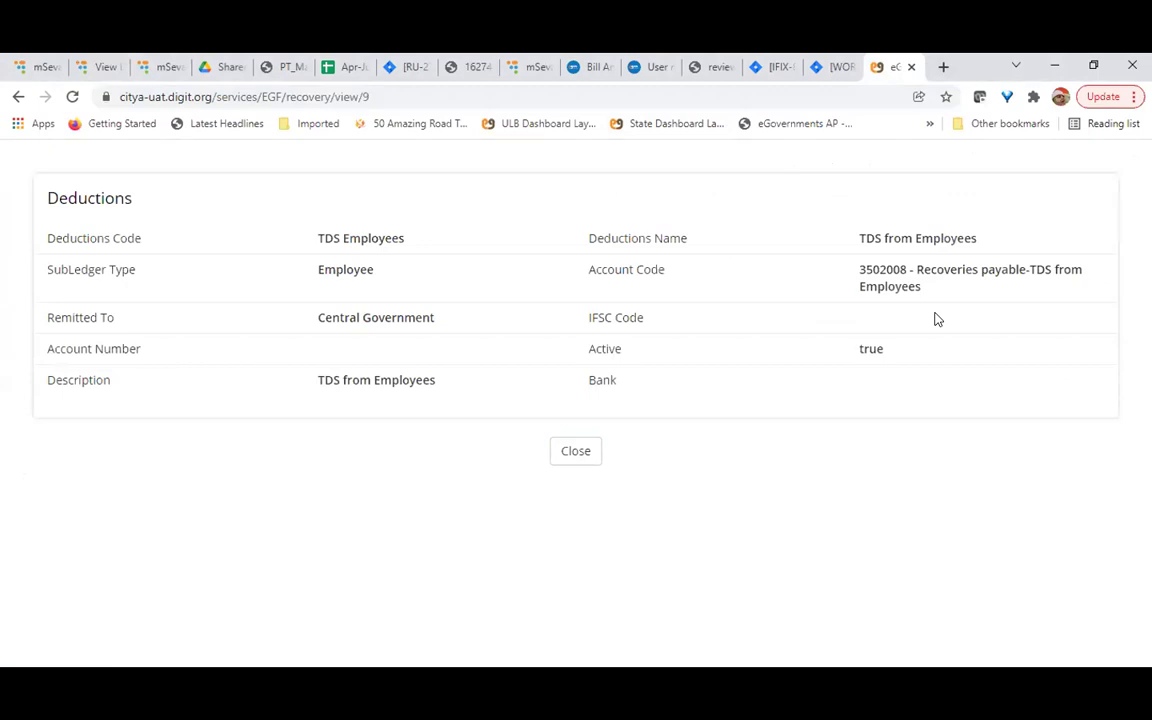
{"action": "double_click", "coordinate": [337, 268]}
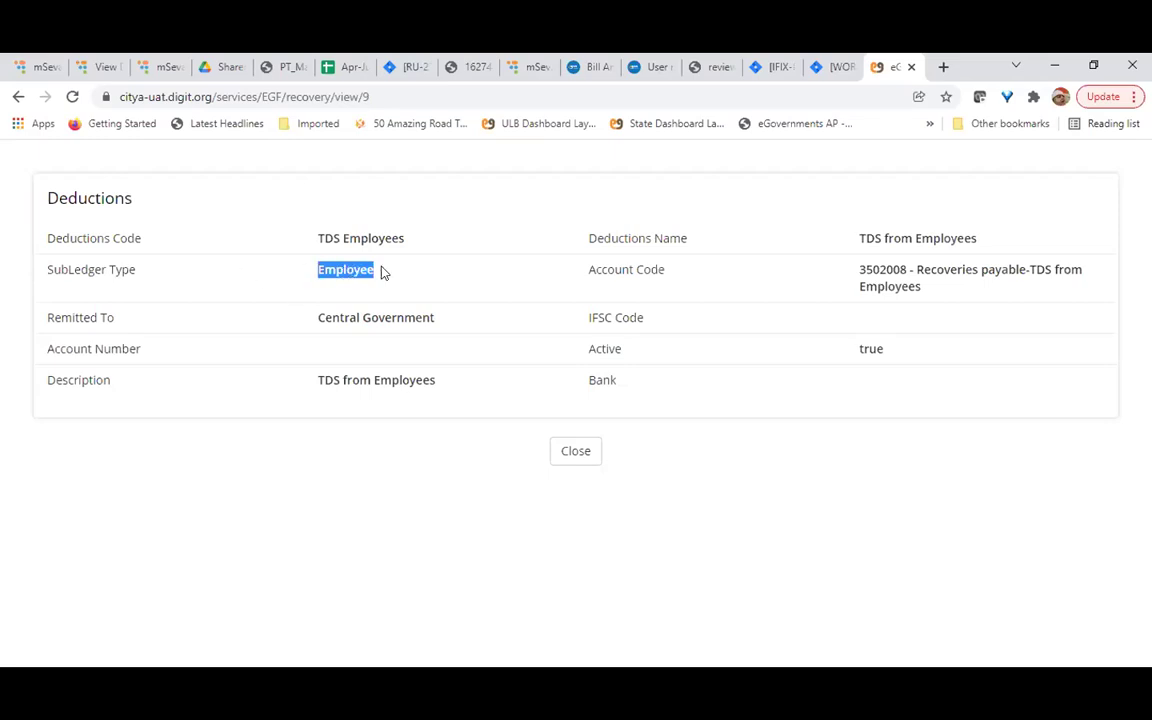
{"action": "left_click", "coordinate": [353, 232]}
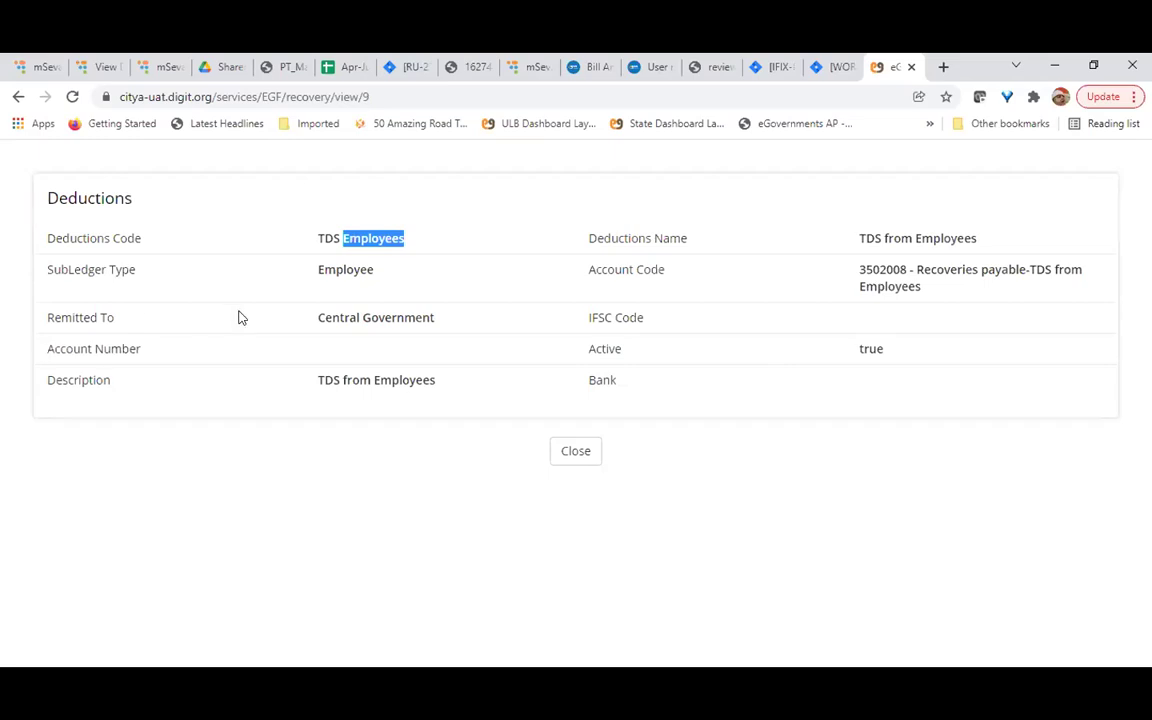
{"action": "left_click", "coordinate": [373, 311]}
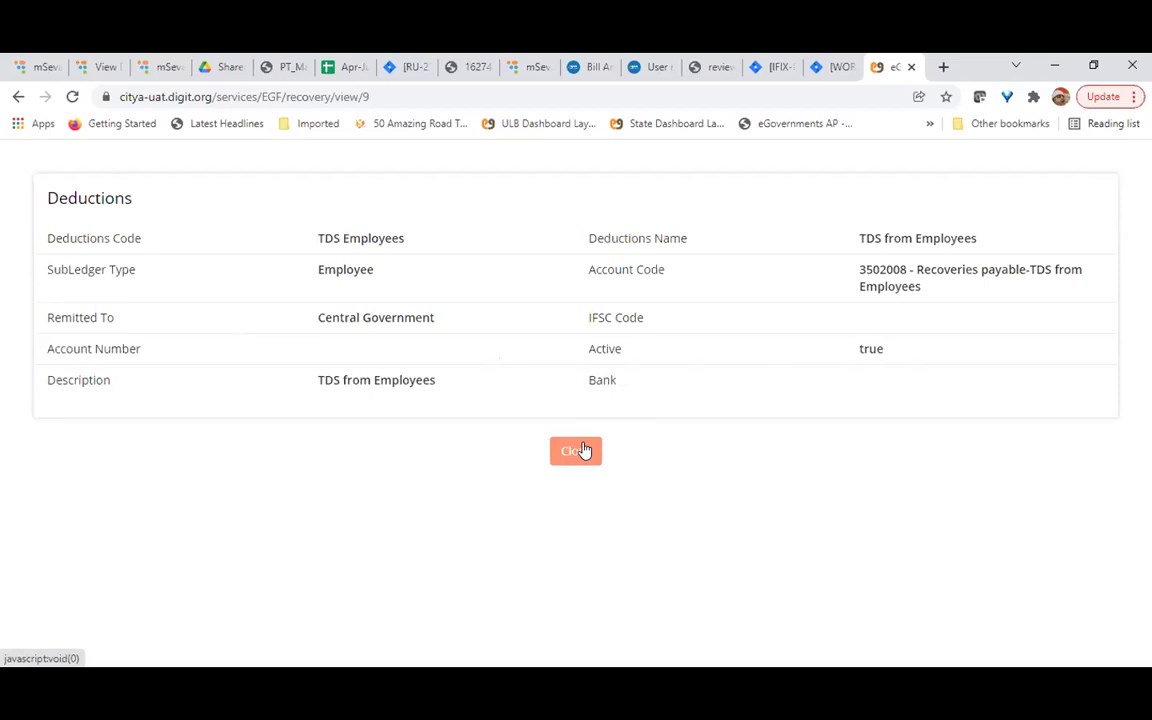
{"action": "left_click", "coordinate": [100, 70]}
Navigate from Masters to Contractor and open the blank Create Contractor form
{"action": "left_click", "coordinate": [9, 231]}
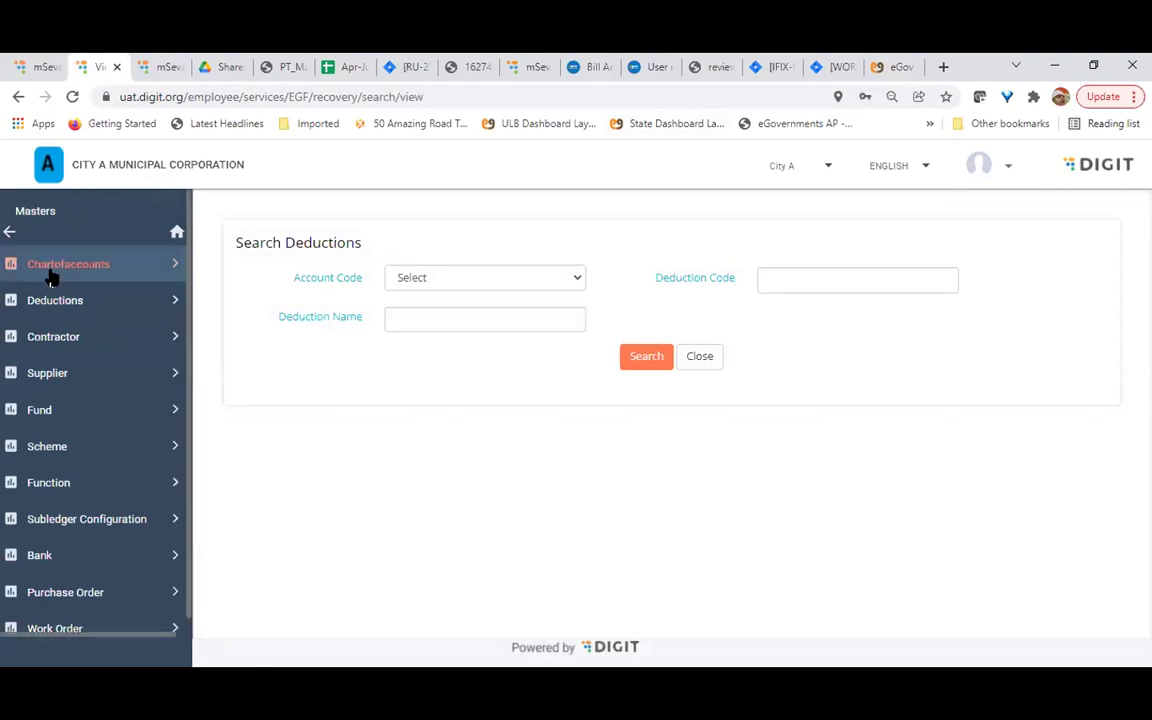
{"action": "left_click", "coordinate": [88, 340]}
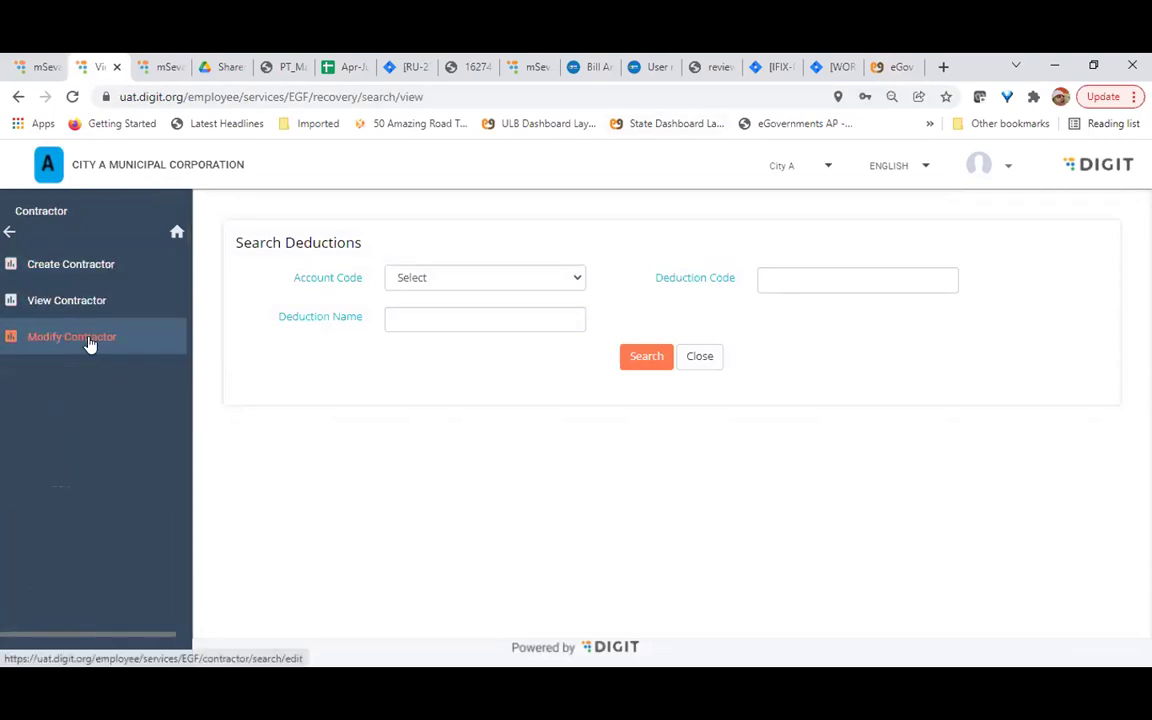
{"action": "left_click", "coordinate": [71, 266]}
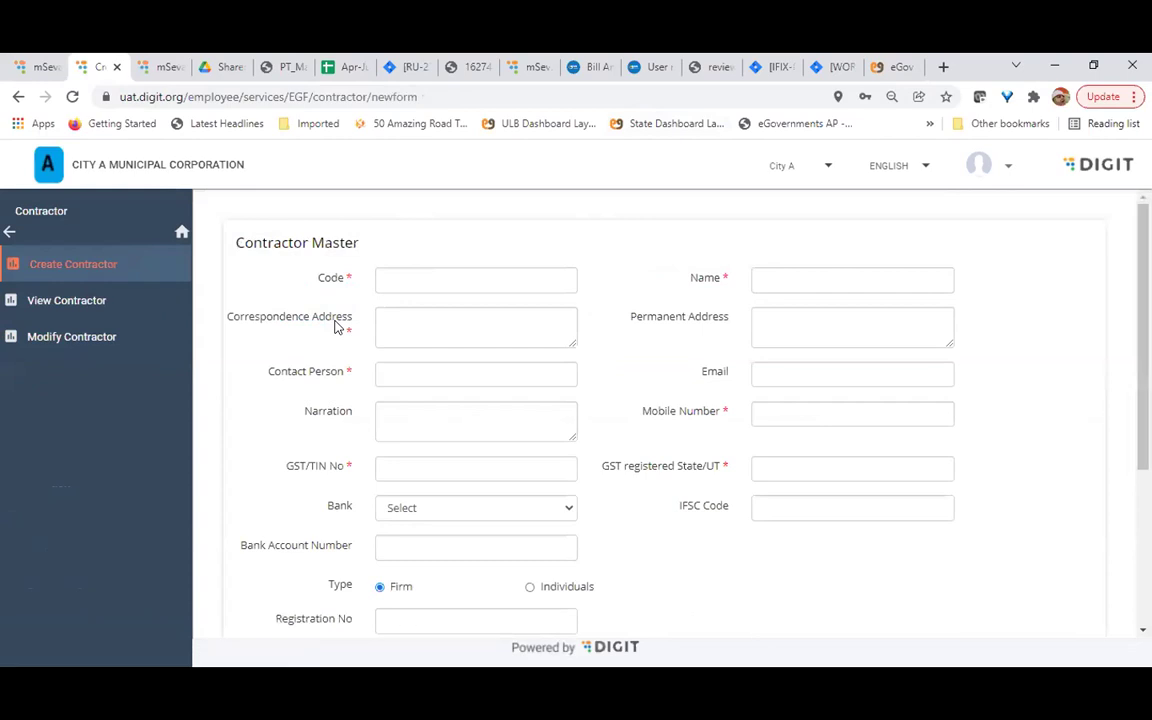
Scroll through the Contractor Master fields and check the Status options, Active and InActive
{"action": "scroll", "coordinate": [617, 458], "scroll_direction": "down", "scroll_amount": 3}
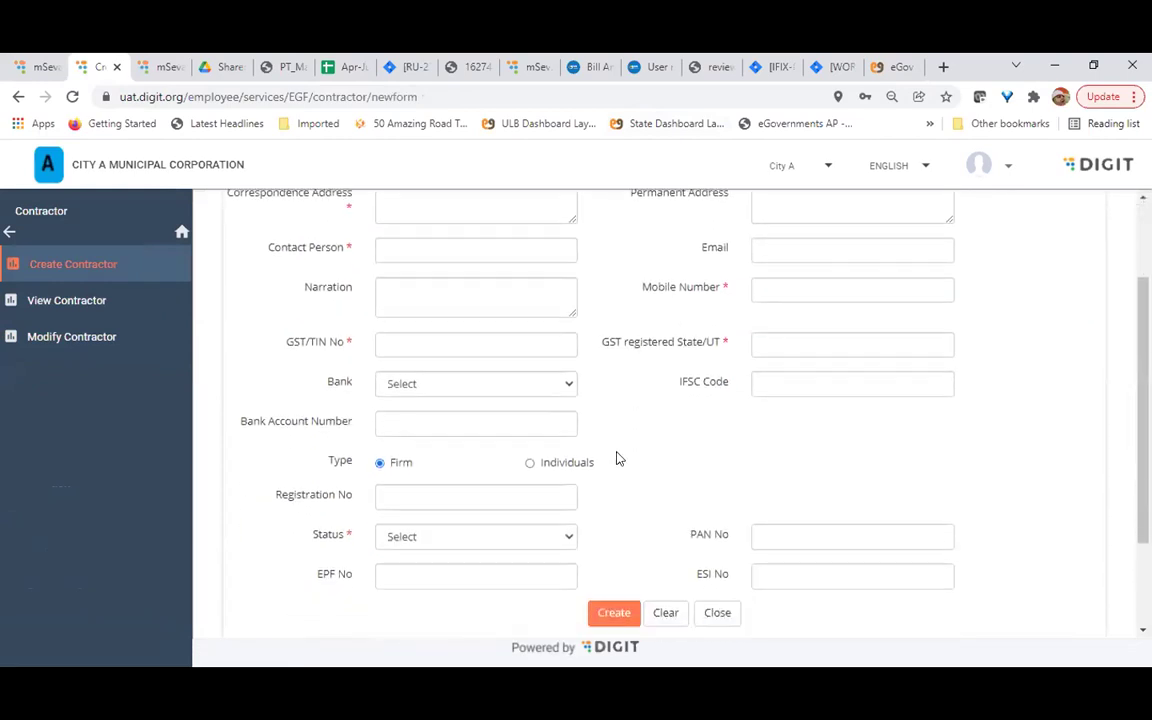
{"action": "scroll", "coordinate": [617, 458], "scroll_direction": "up", "scroll_amount": 2}
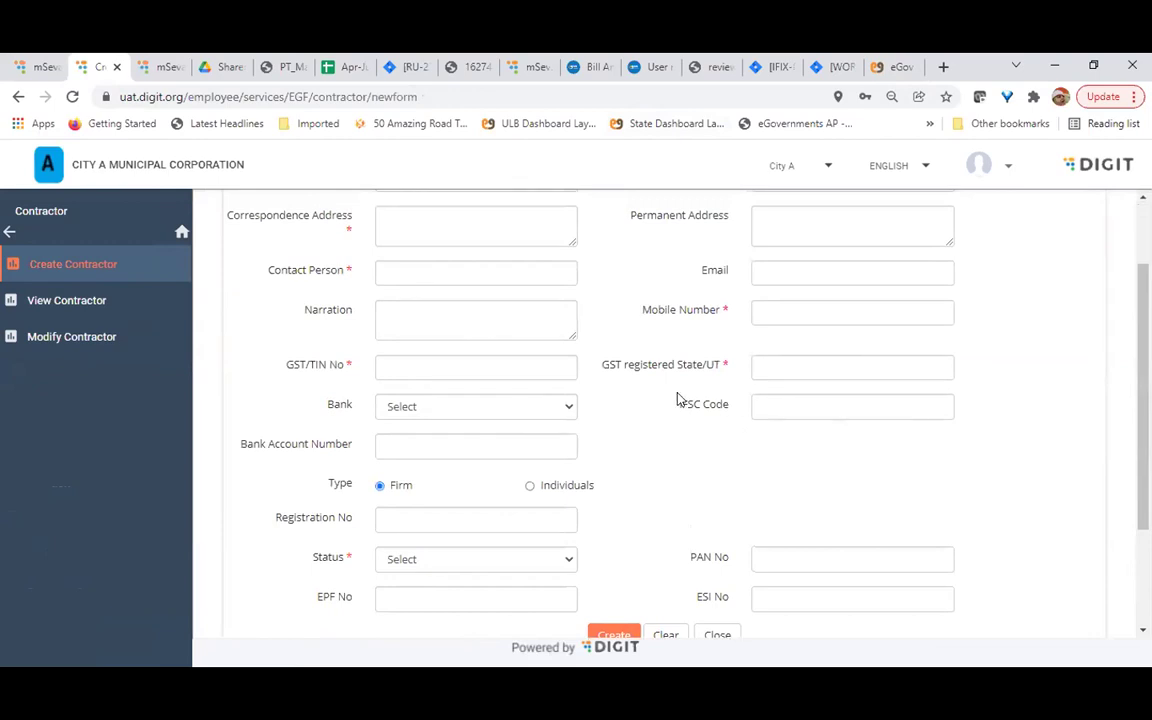
{"action": "scroll", "coordinate": [675, 395], "scroll_direction": "down", "scroll_amount": 1}
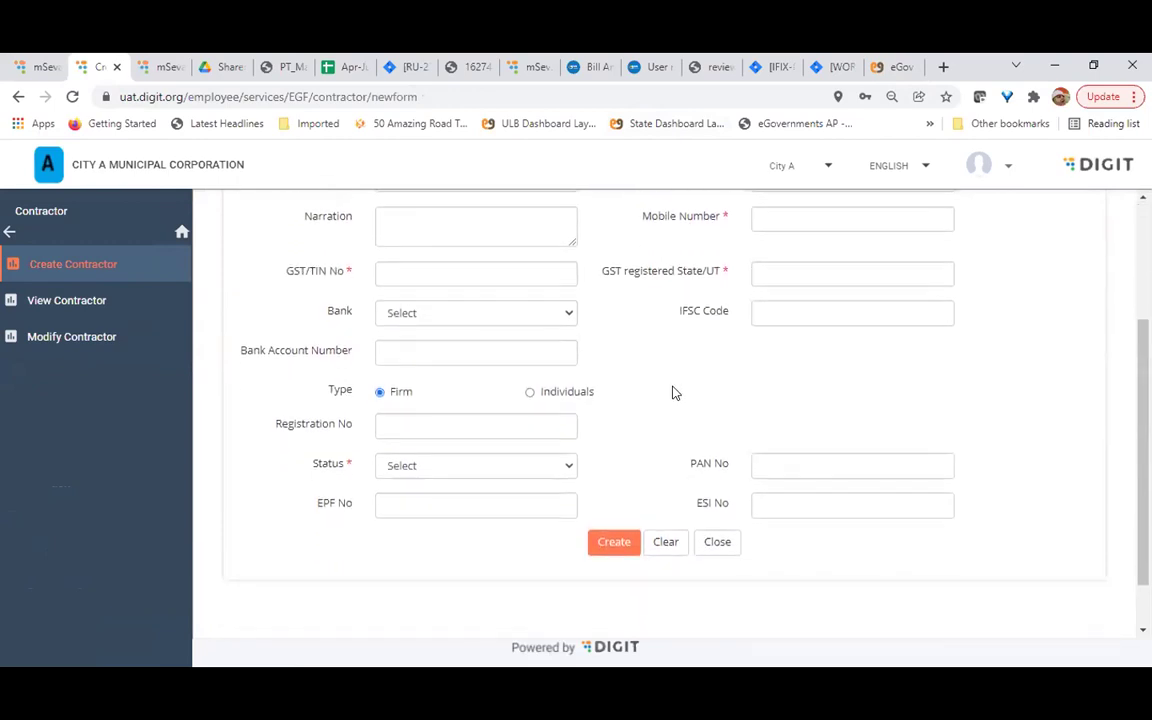
{"action": "left_click", "coordinate": [520, 464]}
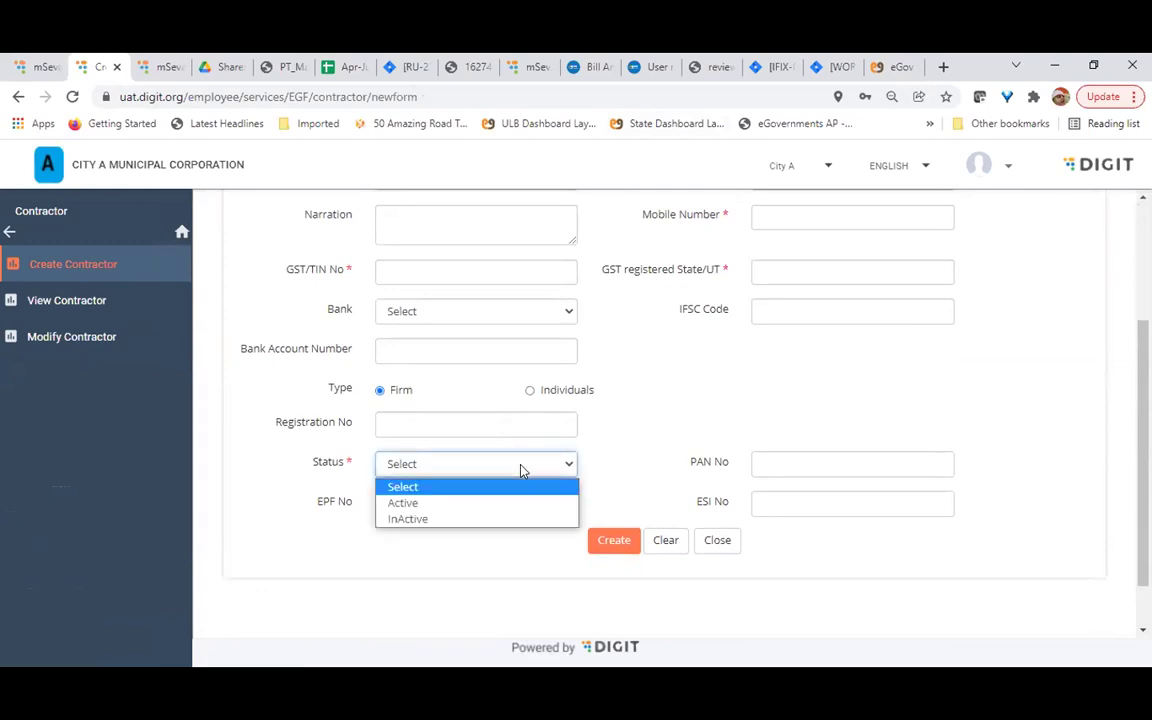
{"action": "scroll", "coordinate": [638, 445], "scroll_direction": "up", "scroll_amount": 1}
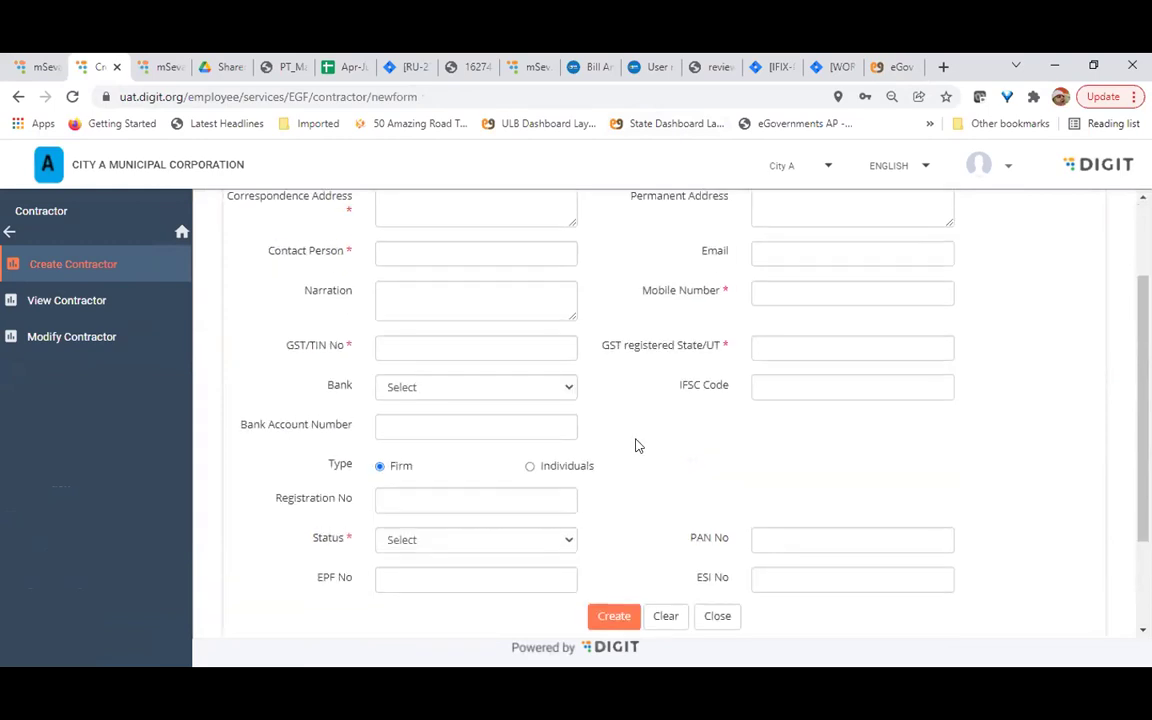
{"action": "scroll", "coordinate": [638, 445], "scroll_direction": "up", "scroll_amount": 1}
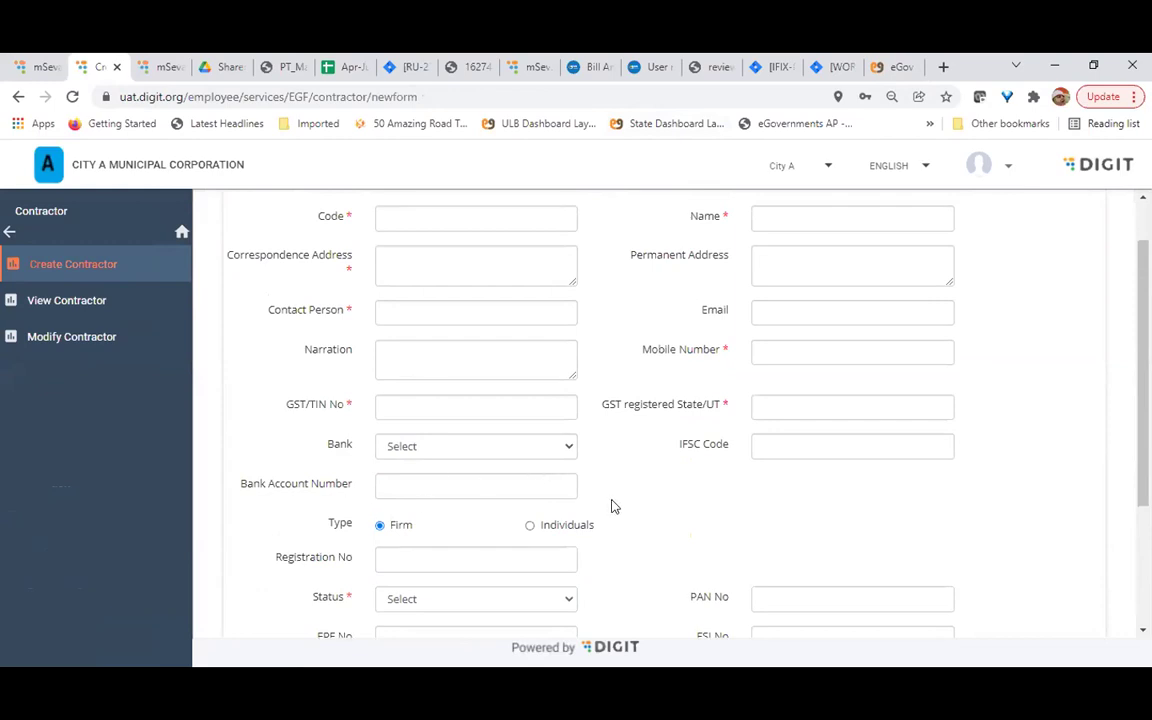
{"action": "scroll", "coordinate": [352, 505], "scroll_direction": "down", "scroll_amount": 1}
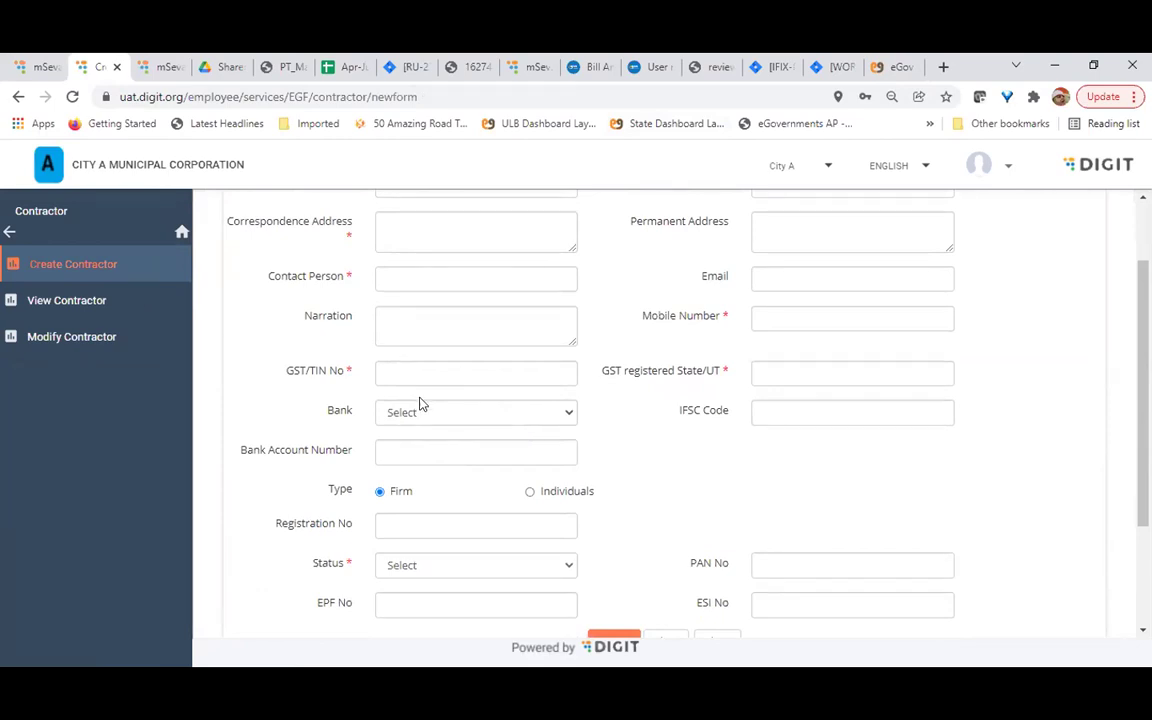
{"action": "scroll", "coordinate": [420, 403], "scroll_direction": "up", "scroll_amount": 2}
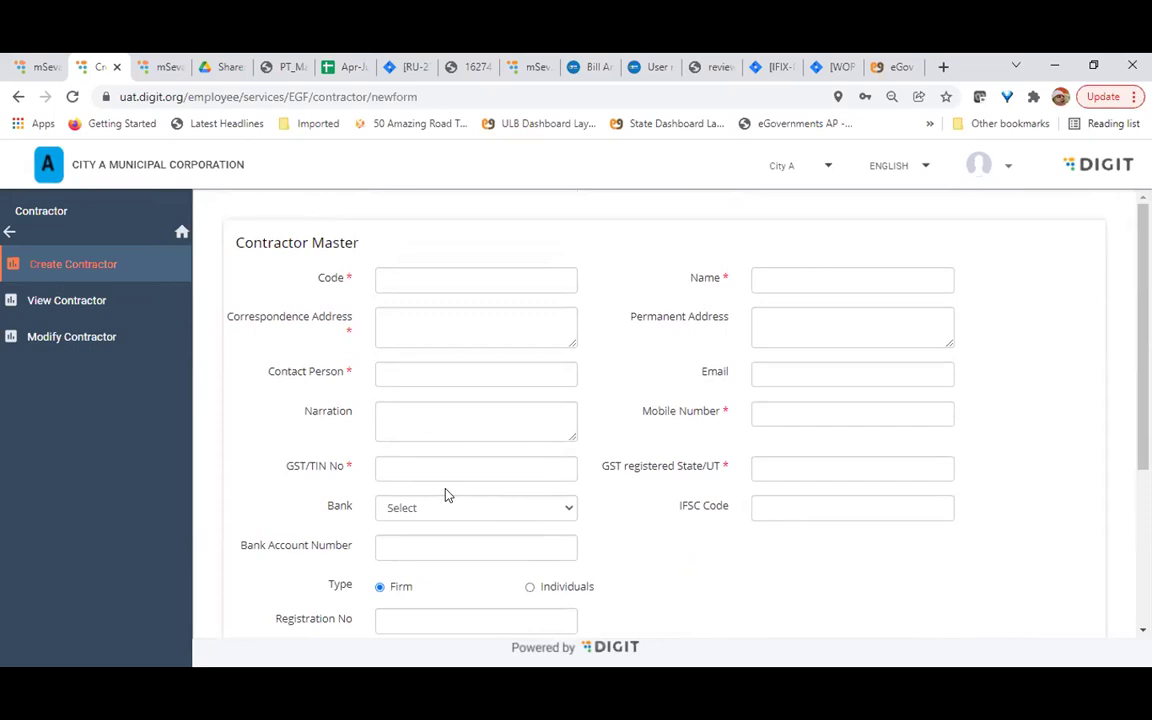
{"action": "scroll", "coordinate": [447, 494], "scroll_direction": "down", "scroll_amount": 3}
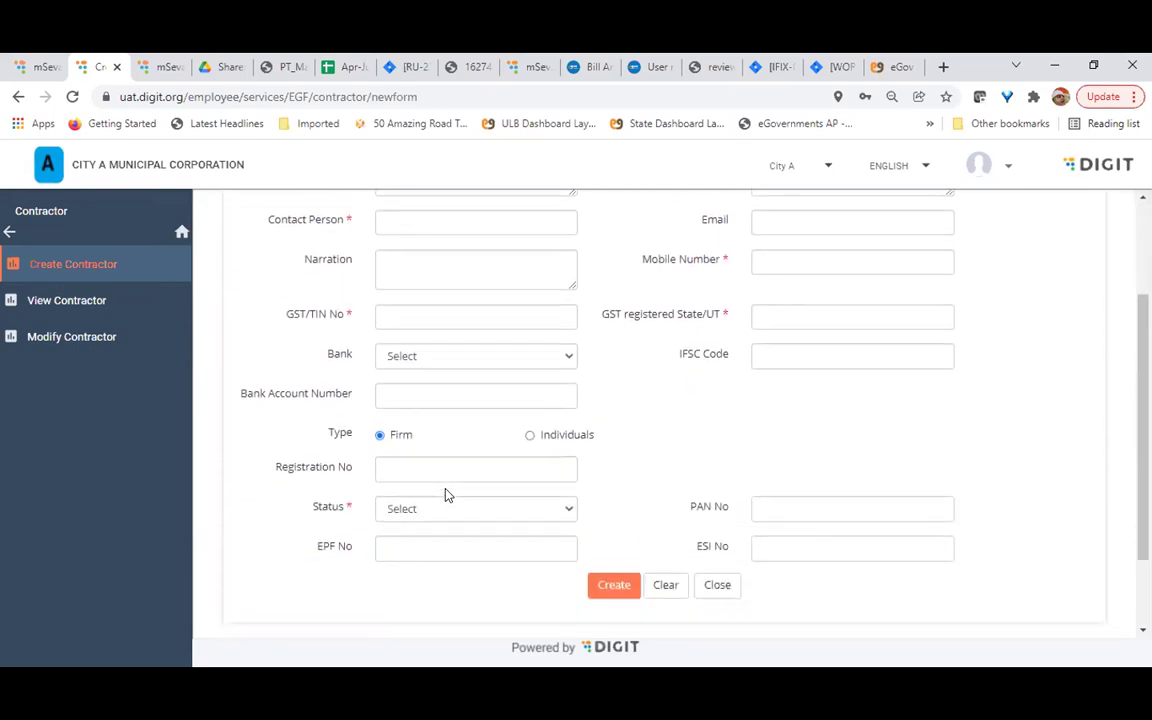
{"action": "scroll", "coordinate": [447, 494], "scroll_direction": "up", "scroll_amount": 3}
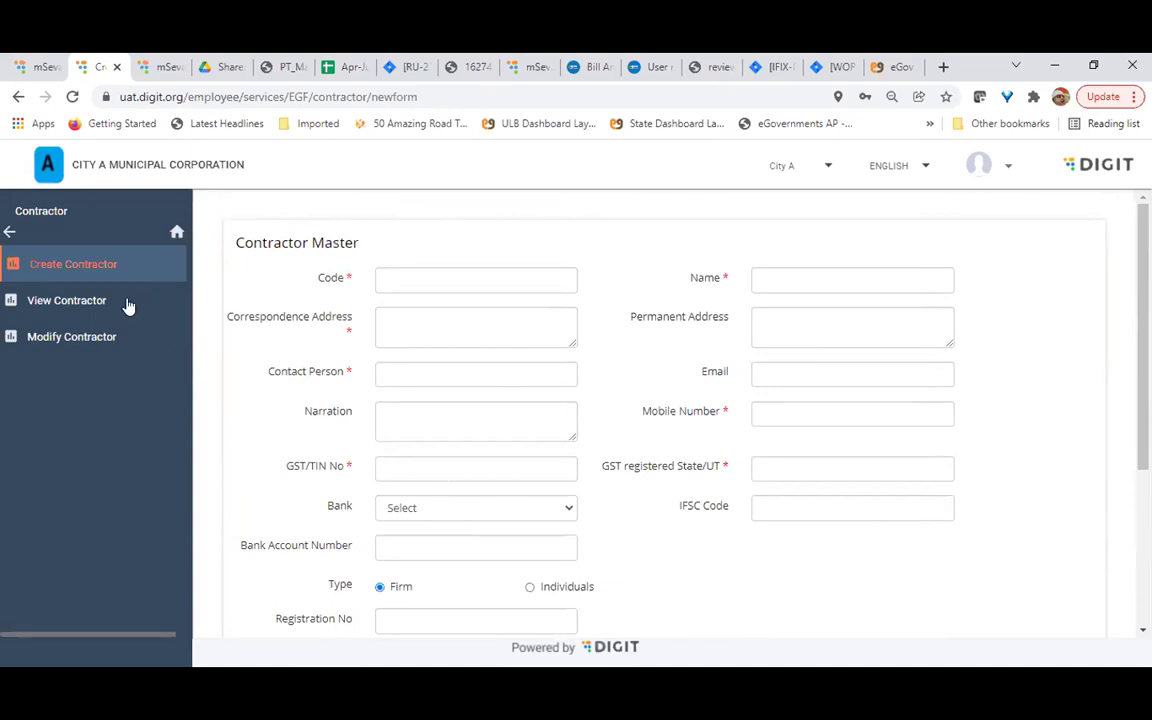
Reopen the Contractor options from Masters, scroll the form with Type preset to Firm, and go back
{"action": "left_click", "coordinate": [11, 231]}
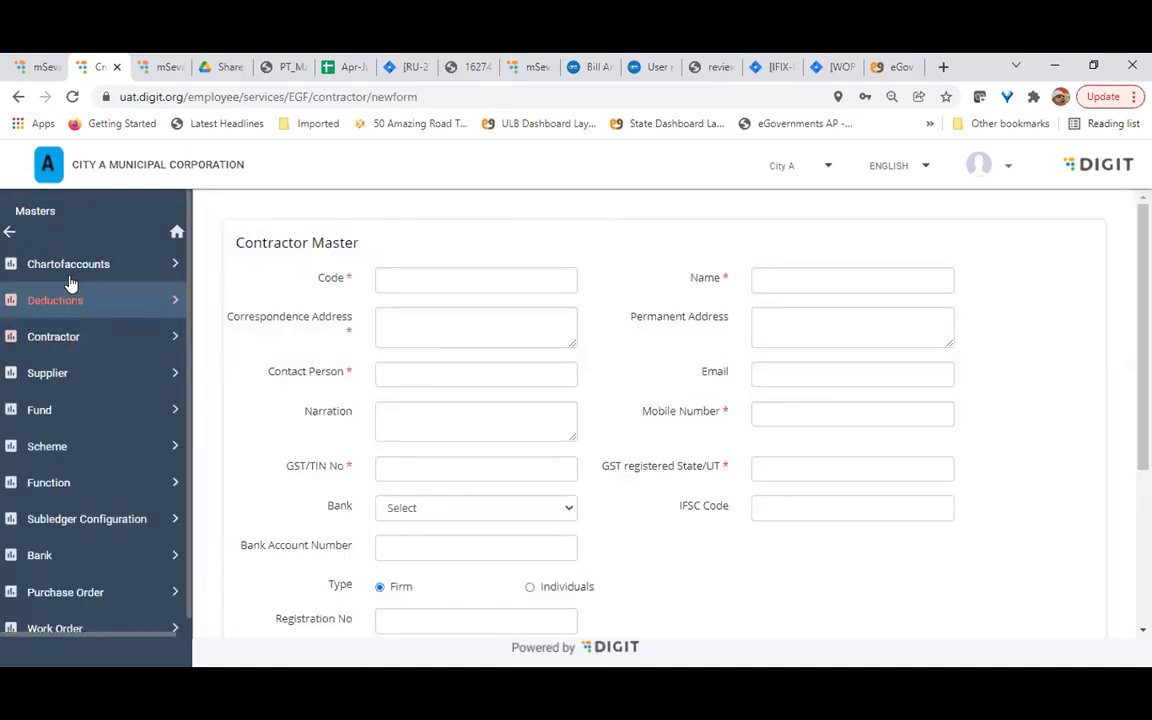
{"action": "left_click", "coordinate": [78, 331]}
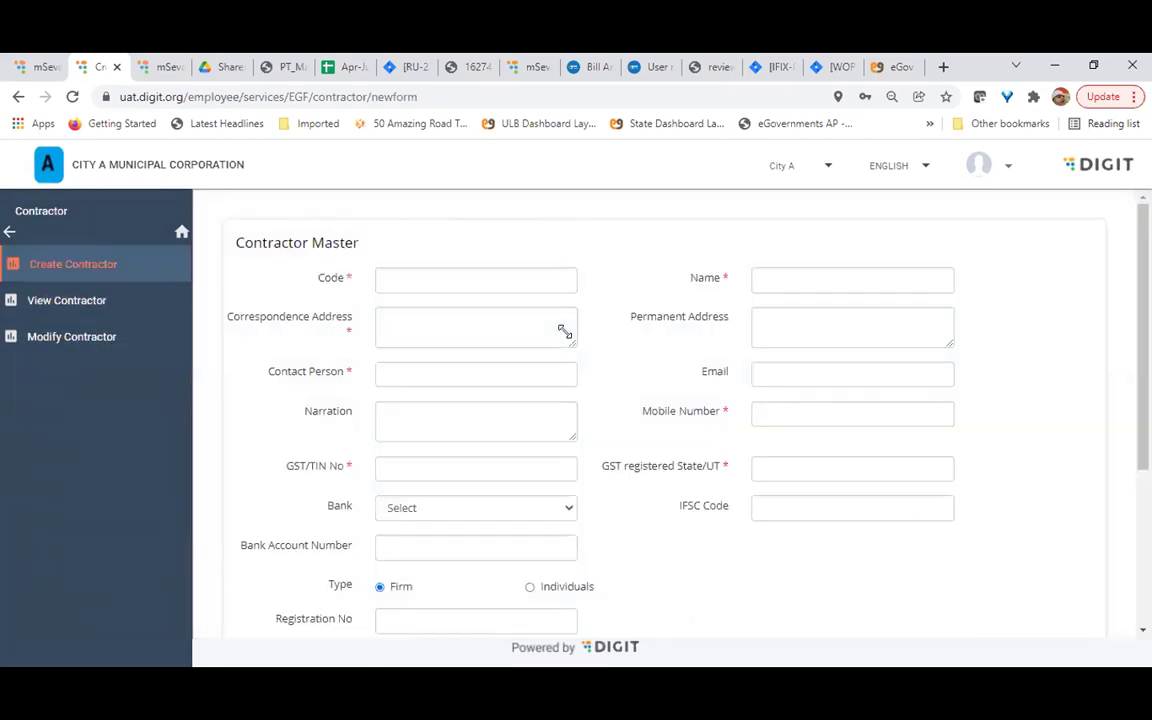
{"action": "scroll", "coordinate": [563, 330], "scroll_direction": "down", "scroll_amount": 2}
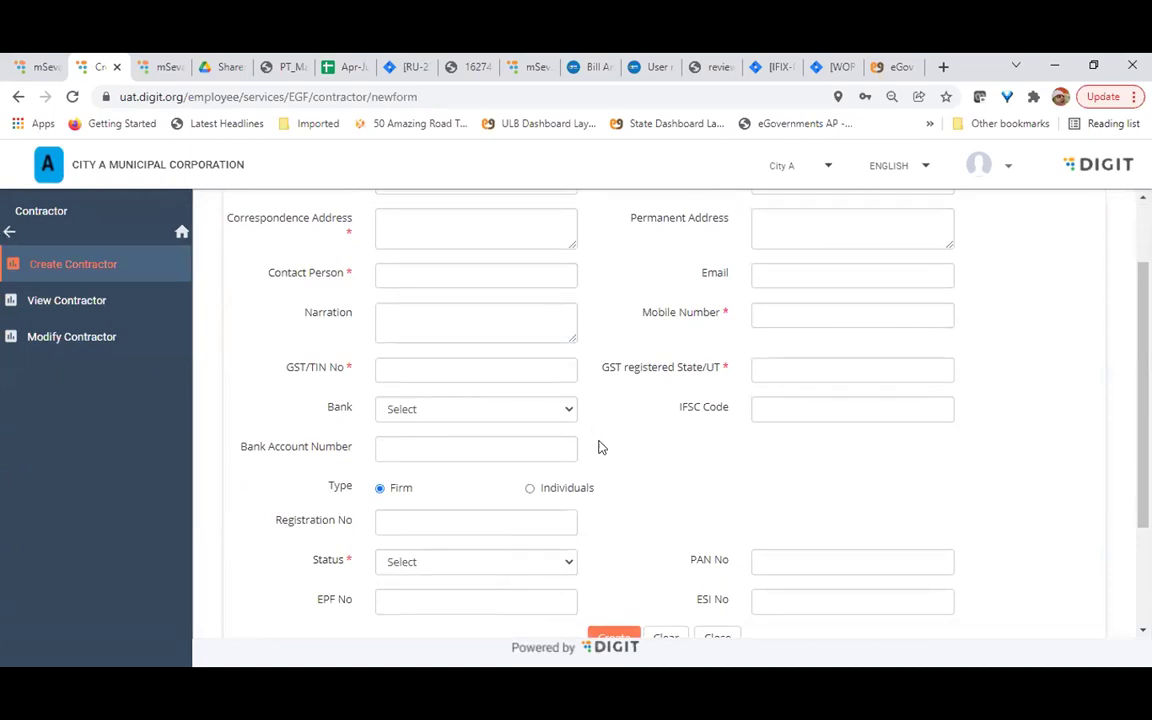
{"action": "scroll", "coordinate": [596, 483], "scroll_direction": "up", "scroll_amount": 1}
{"action": "scroll", "coordinate": [596, 483], "scroll_direction": "down", "scroll_amount": 2}
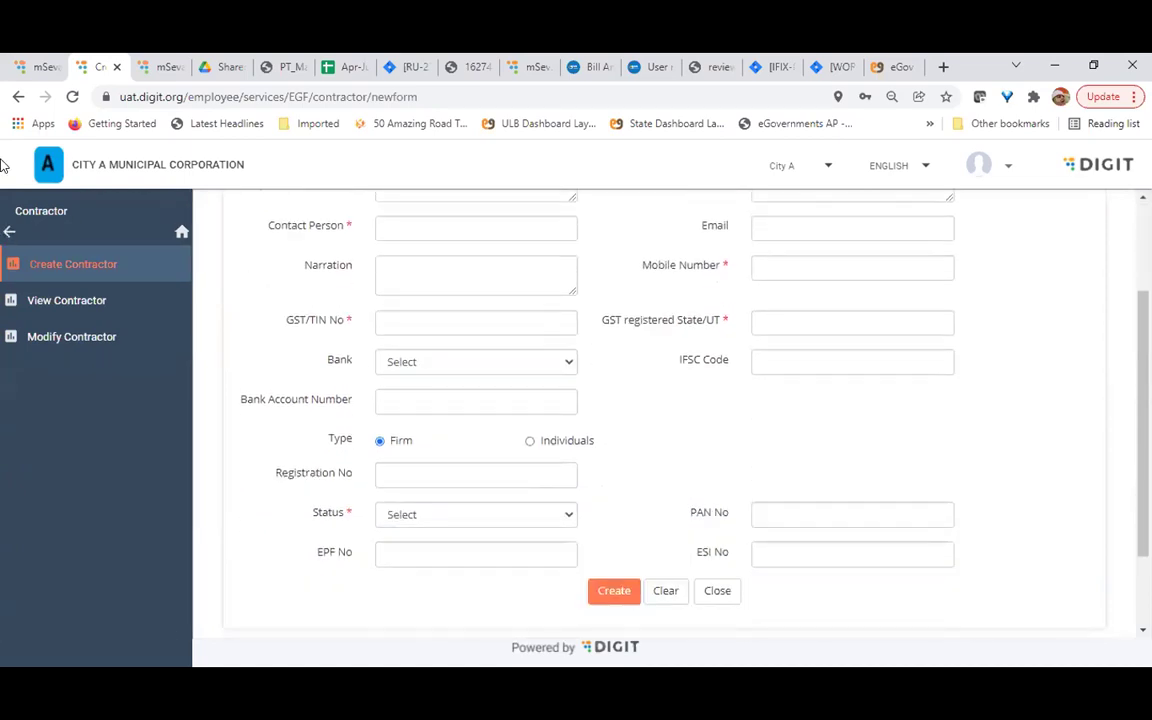
{"action": "left_click", "coordinate": [9, 231]}
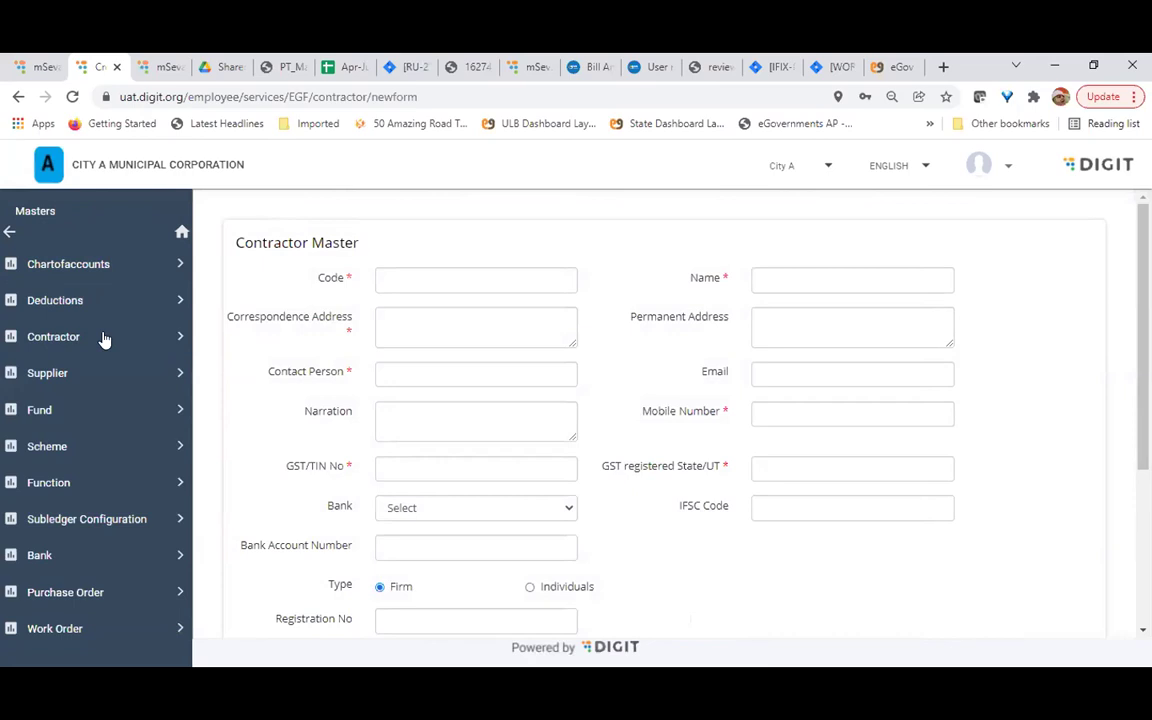
Open Fund > View Fund, scroll the fund list (Municipal Fund, Grant Fund), then return to Masters
{"action": "left_click", "coordinate": [78, 410]}
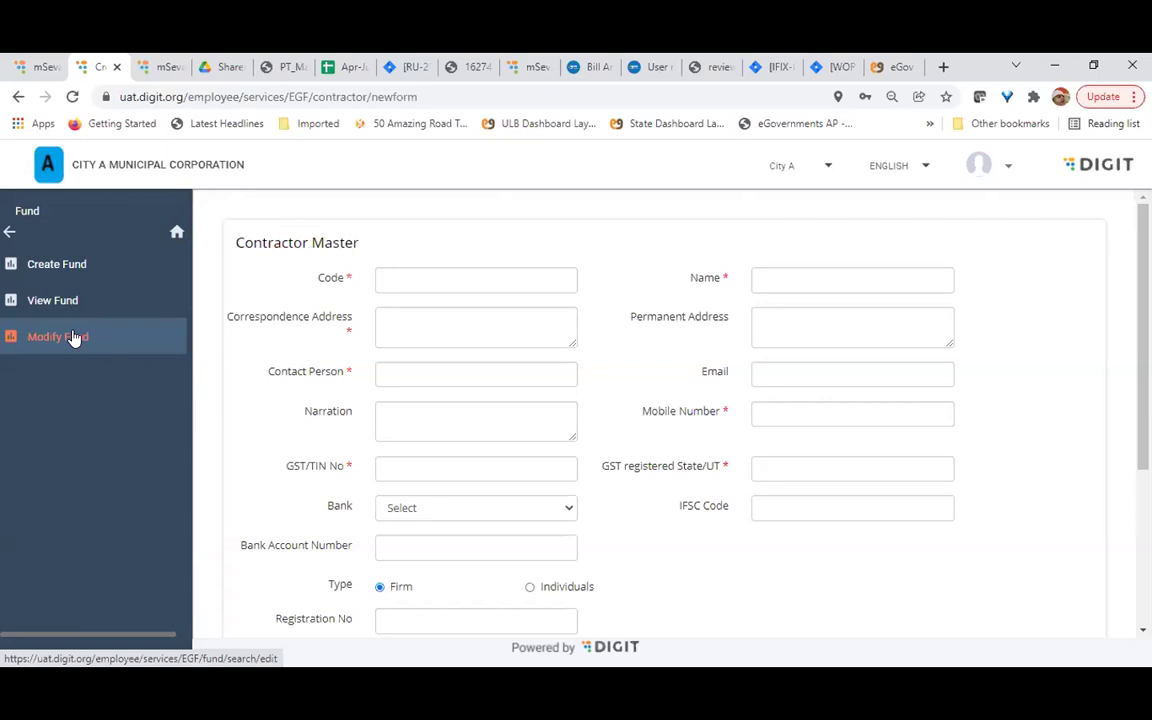
{"action": "left_click", "coordinate": [9, 231]}
{"action": "left_click", "coordinate": [54, 408]}
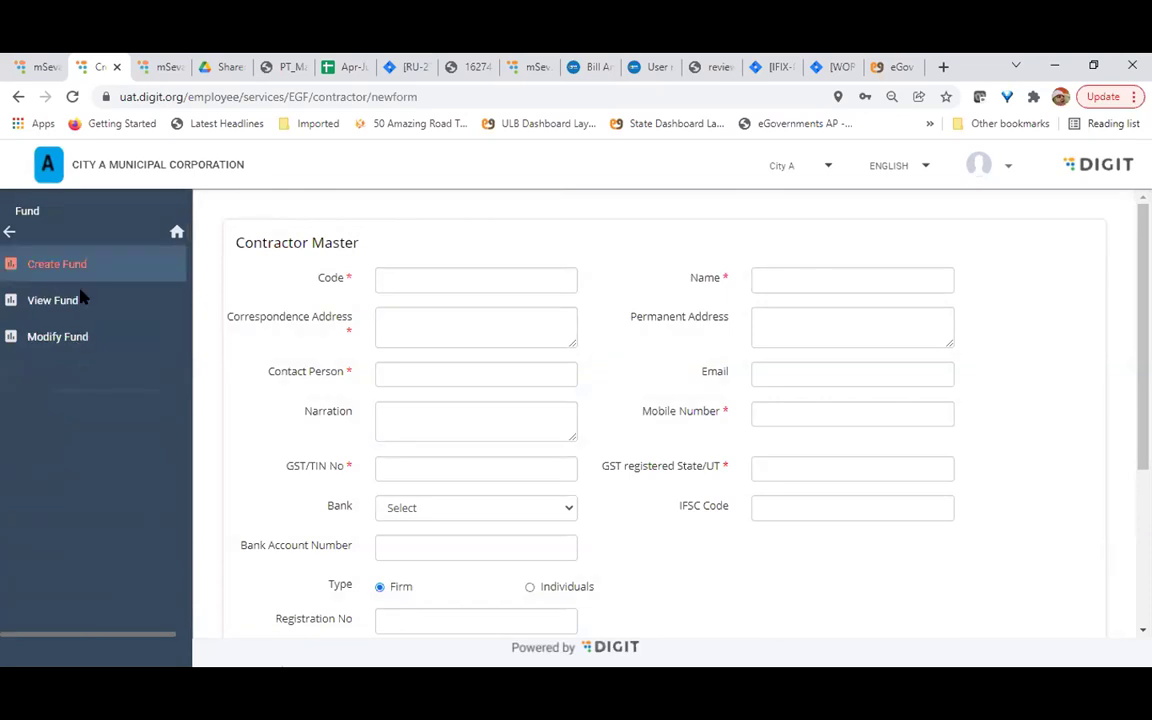
{"action": "left_click", "coordinate": [80, 300]}
{"action": "scroll", "coordinate": [625, 558], "scroll_direction": "down", "scroll_amount": 3}
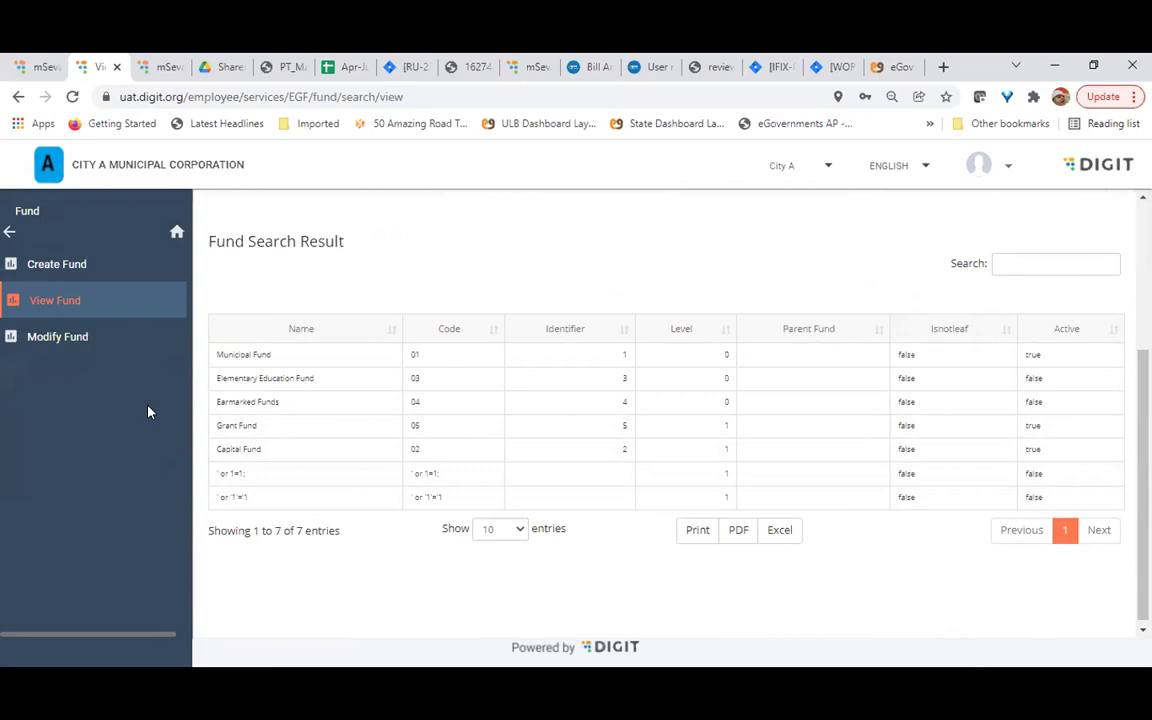
{"action": "left_click", "coordinate": [8, 234]}
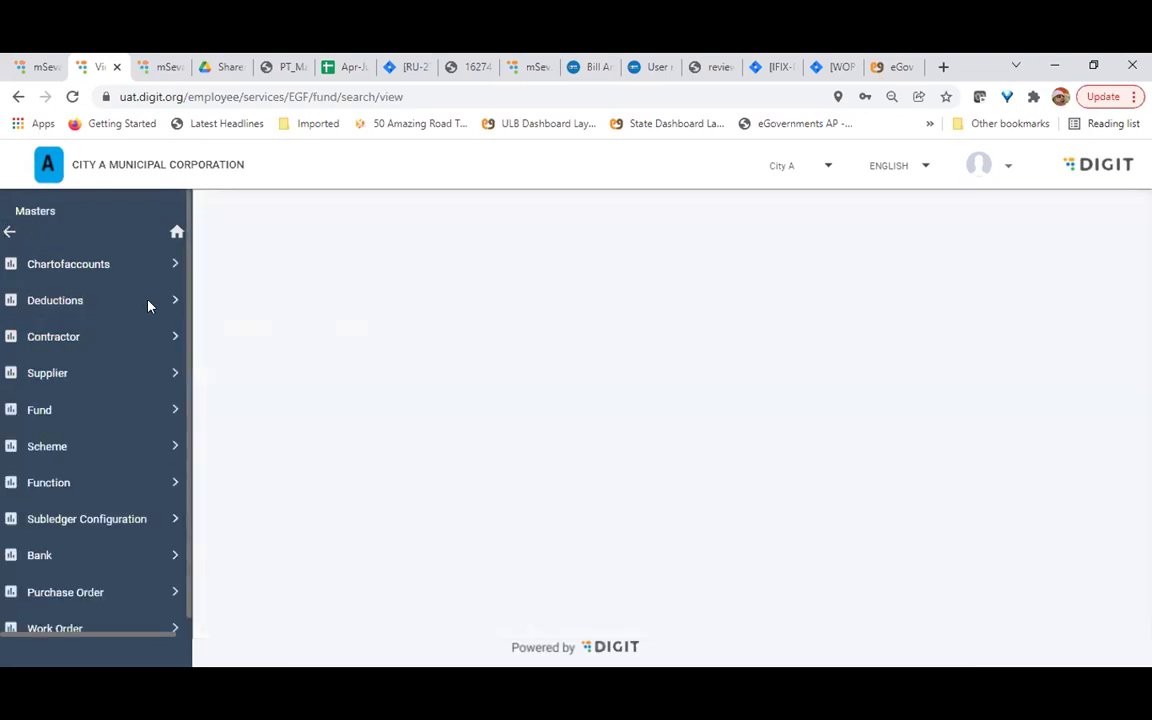
Glance at the Scheme options, then search View Function to list functions like Chief Engineers Office
{"action": "left_click", "coordinate": [47, 447]}
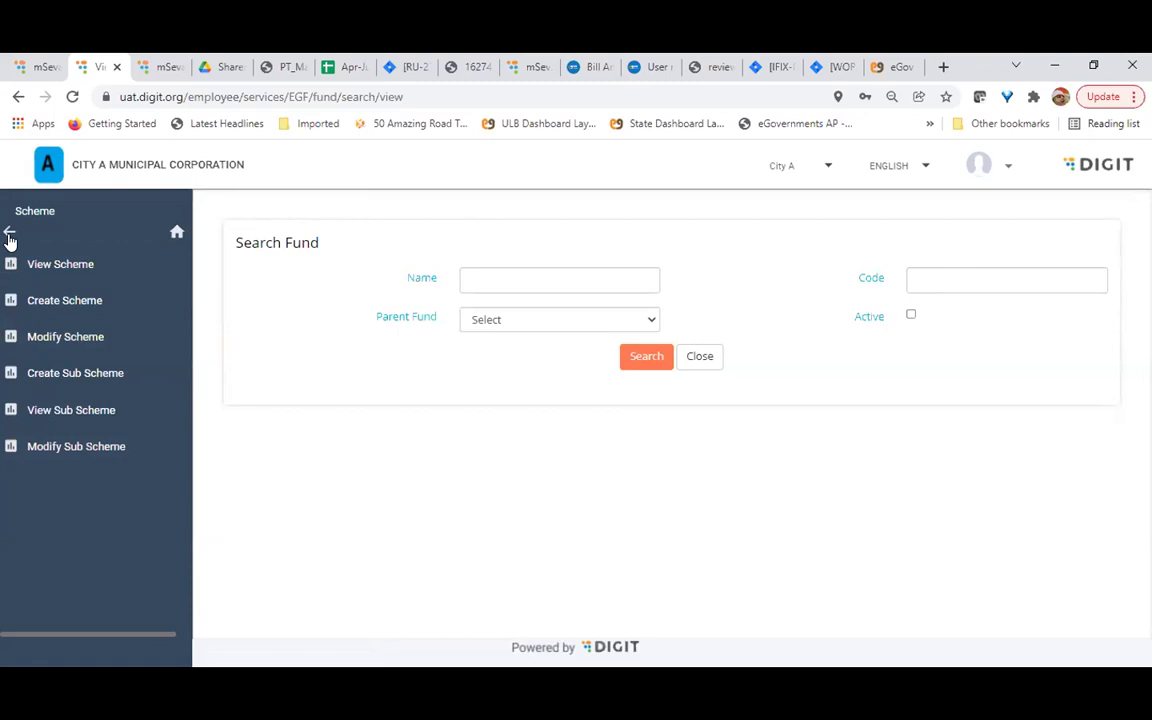
{"action": "left_click", "coordinate": [9, 235]}
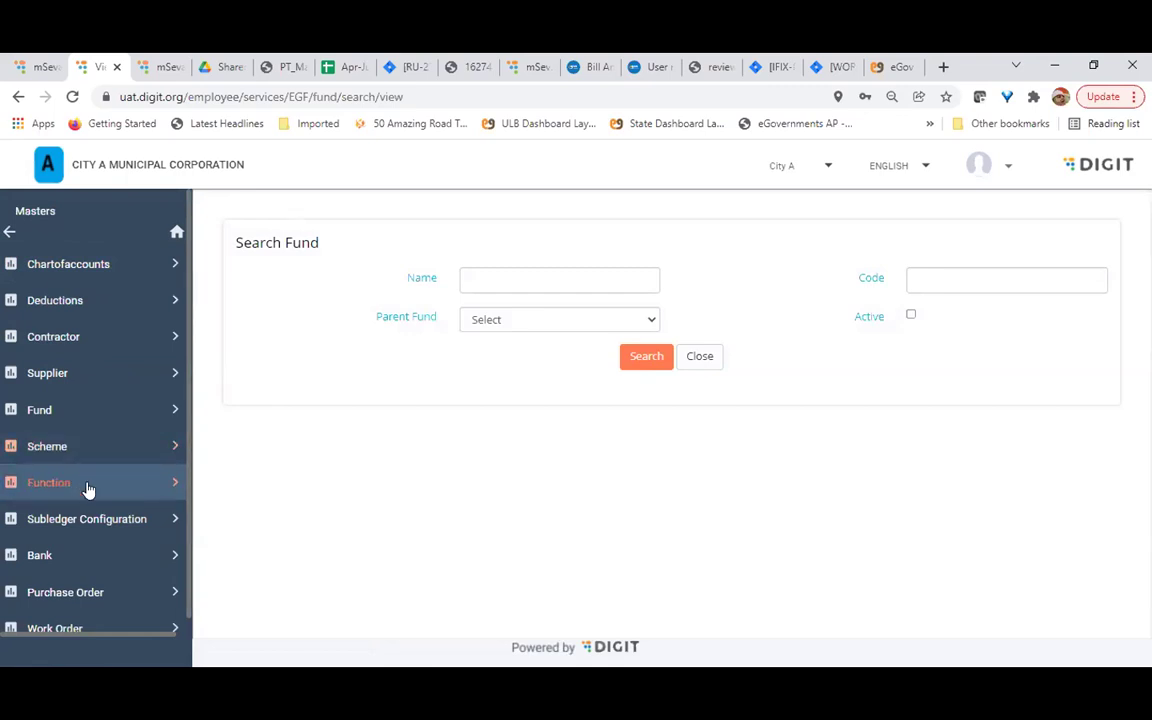
{"action": "left_click", "coordinate": [86, 490]}
{"action": "left_click", "coordinate": [88, 340]}
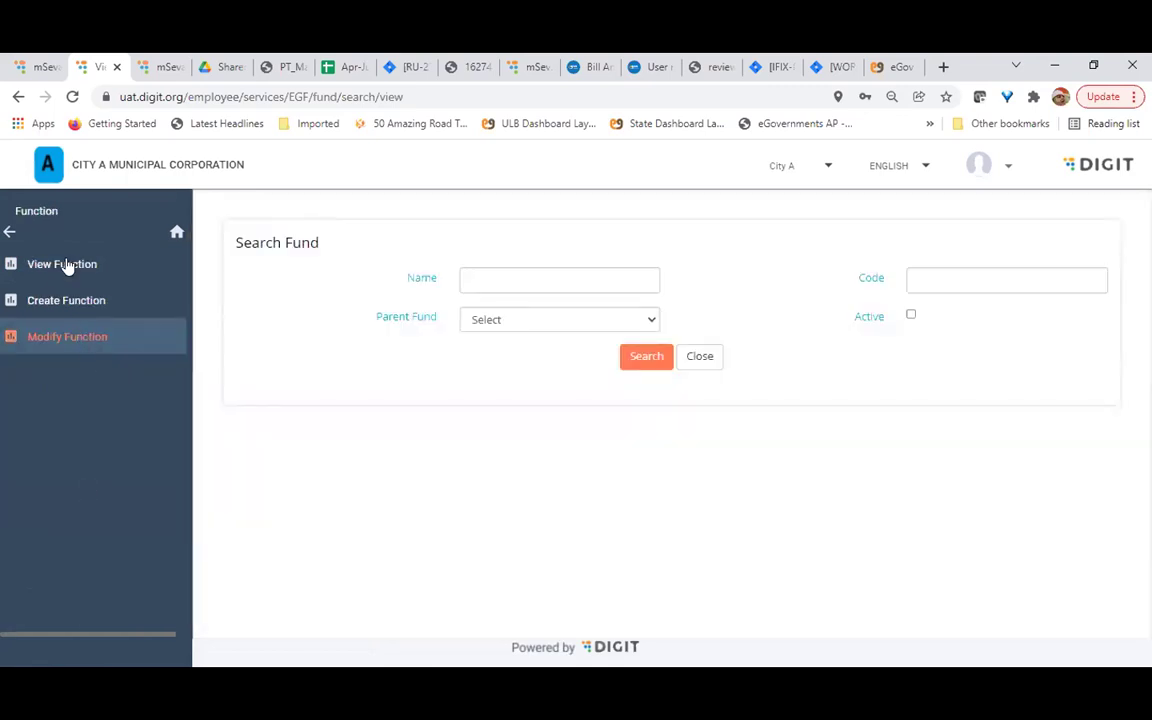
{"action": "left_click", "coordinate": [641, 412]}
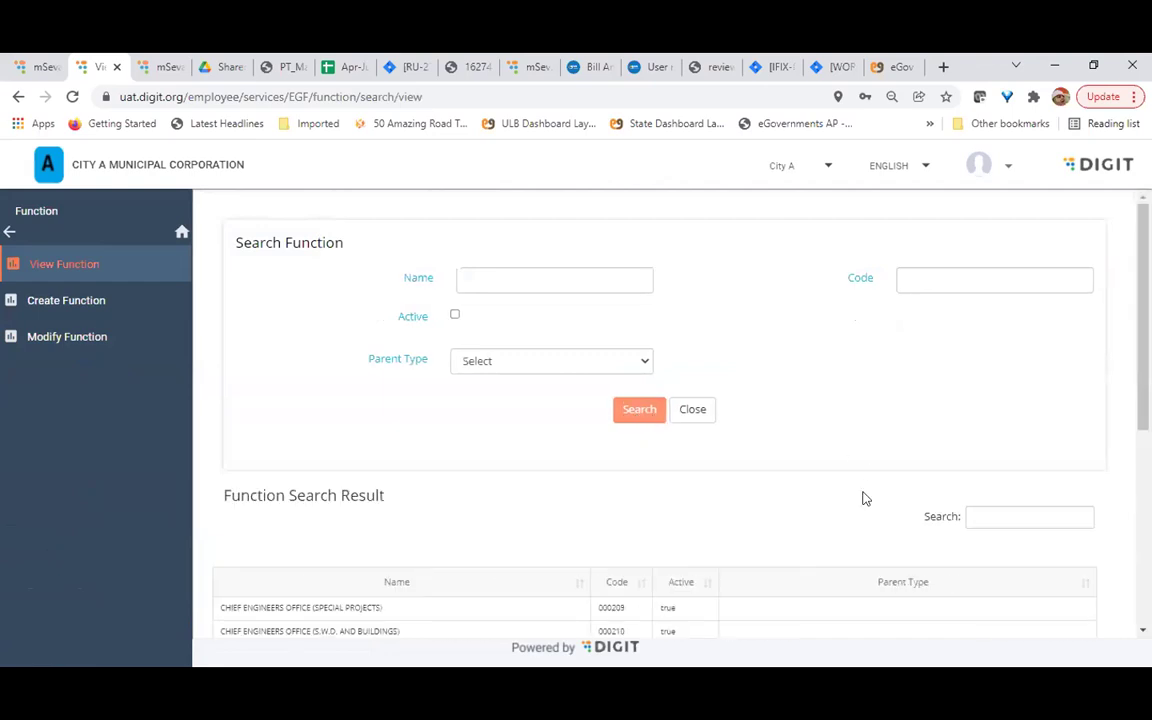
Scroll through the 128 function results, then return to the Masters menu
{"action": "scroll", "coordinate": [865, 498], "scroll_direction": "down", "scroll_amount": 4}
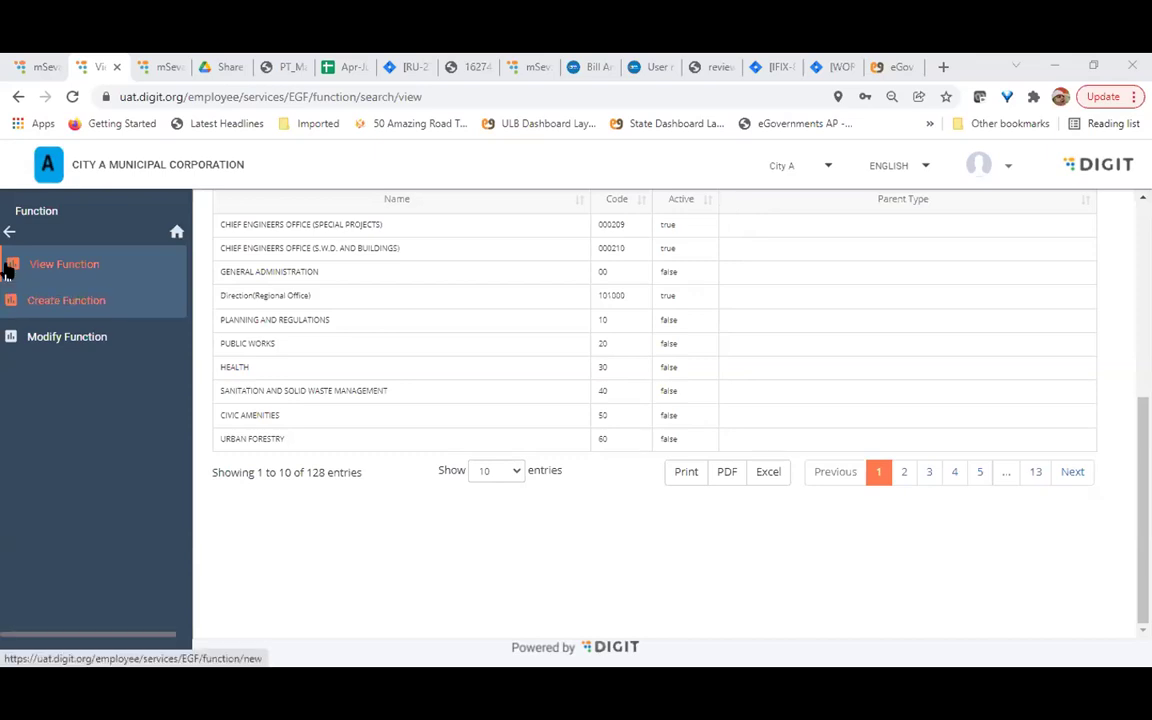
{"action": "left_click", "coordinate": [9, 231]}
{"action": "scroll", "coordinate": [119, 505], "scroll_direction": "down", "scroll_amount": 1}
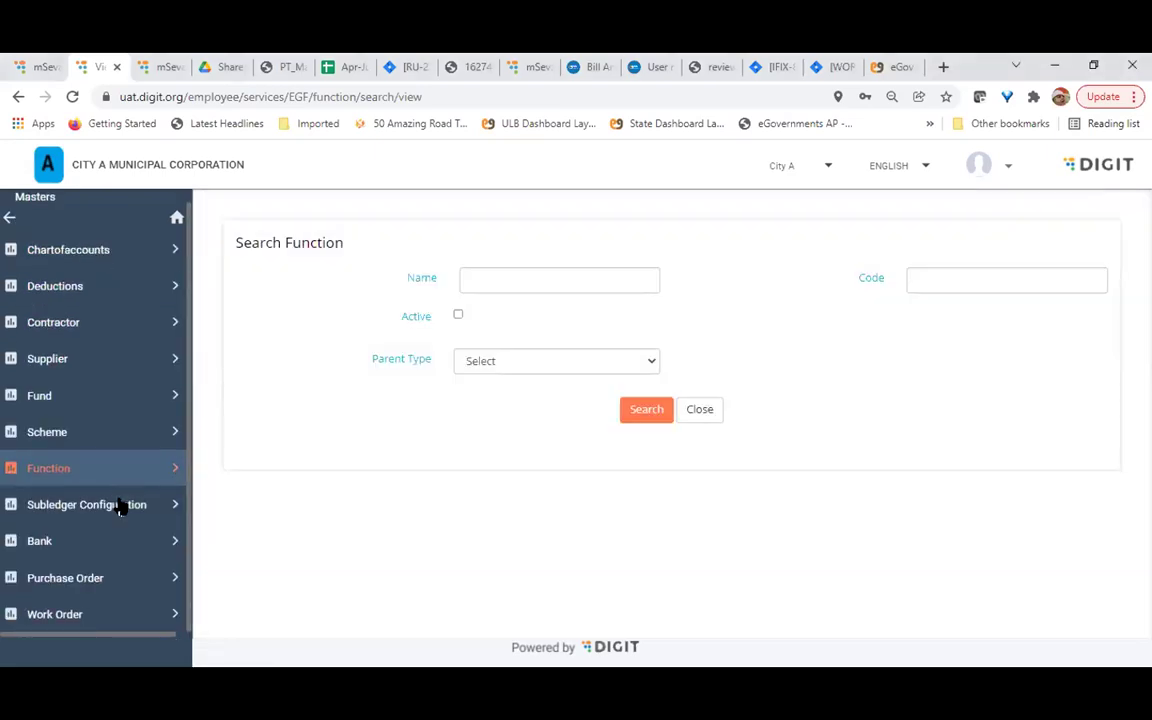
Under Subledger Configuration, search Modify Subledger Category to list categories available for editing
{"action": "left_click", "coordinate": [118, 505]}
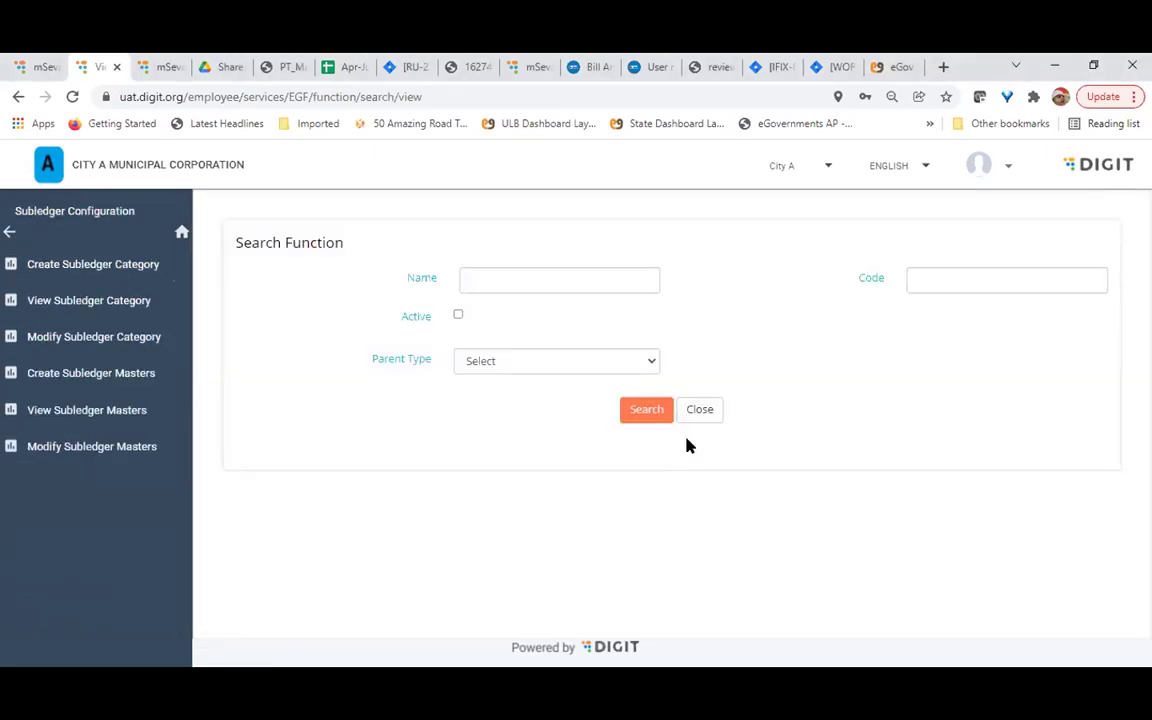
{"action": "left_click", "coordinate": [120, 410]}
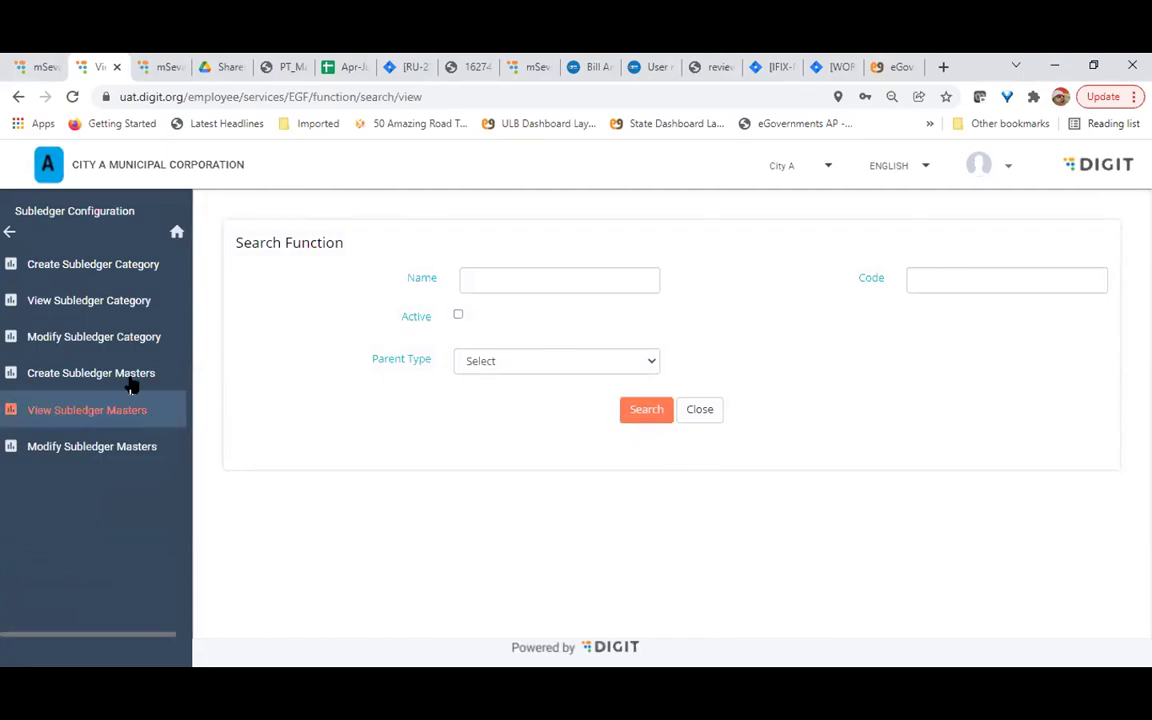
{"action": "left_click", "coordinate": [105, 336]}
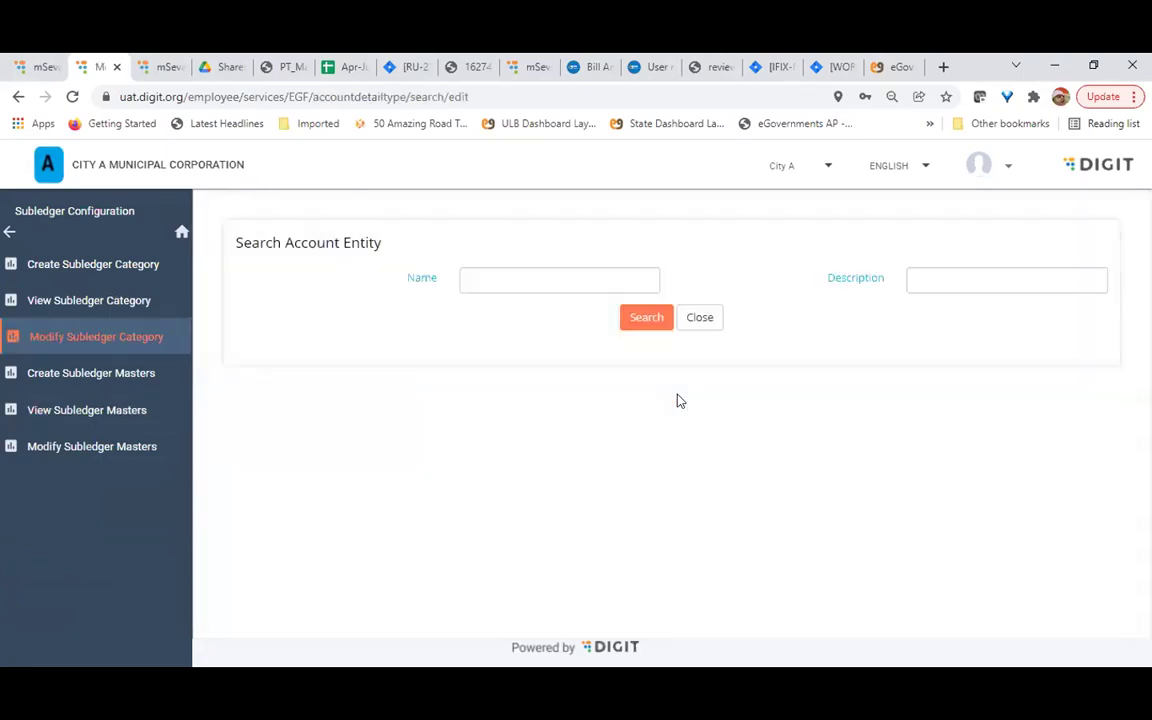
{"action": "left_click", "coordinate": [644, 322]}
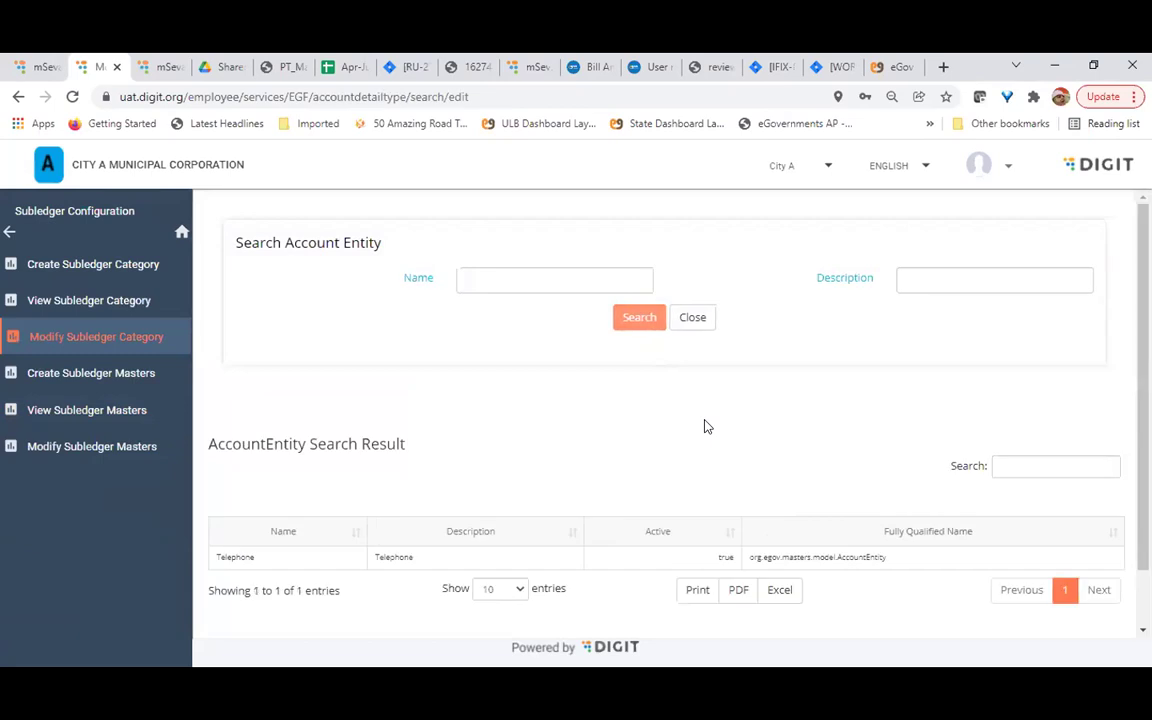
{"action": "scroll", "coordinate": [705, 427], "scroll_direction": "down", "scroll_amount": 1}
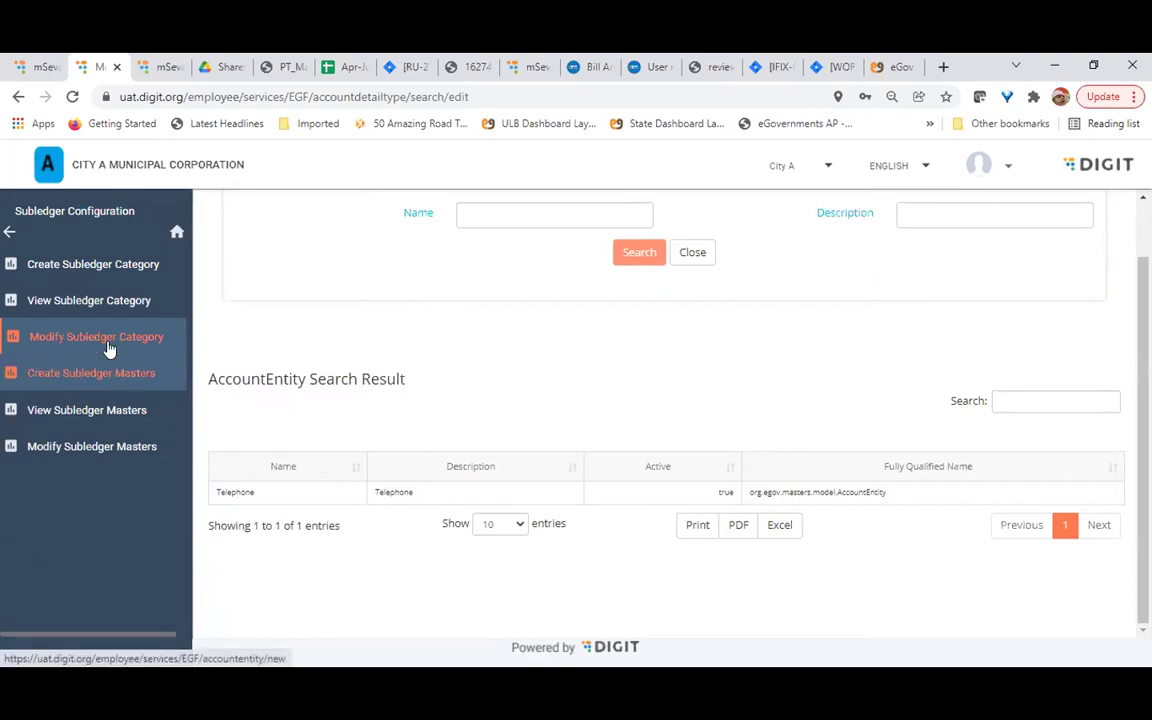
View all seven subledger categories, DrawingOfficer through WorkOrder, then open Create Subledger Masters
{"action": "left_click", "coordinate": [22, 303]}
{"action": "left_click", "coordinate": [650, 317]}
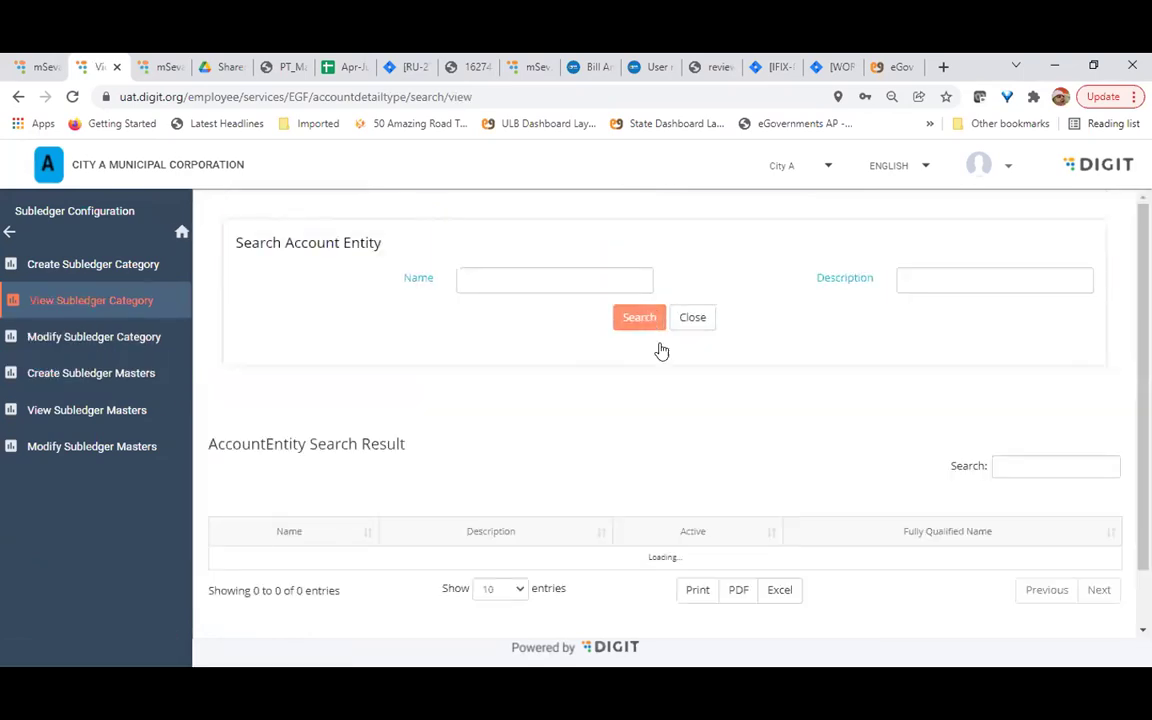
{"action": "scroll", "coordinate": [666, 391], "scroll_direction": "down", "scroll_amount": 3}
{"action": "left_click_drag", "start_coordinate": [221, 380], "coordinate": [884, 499]}
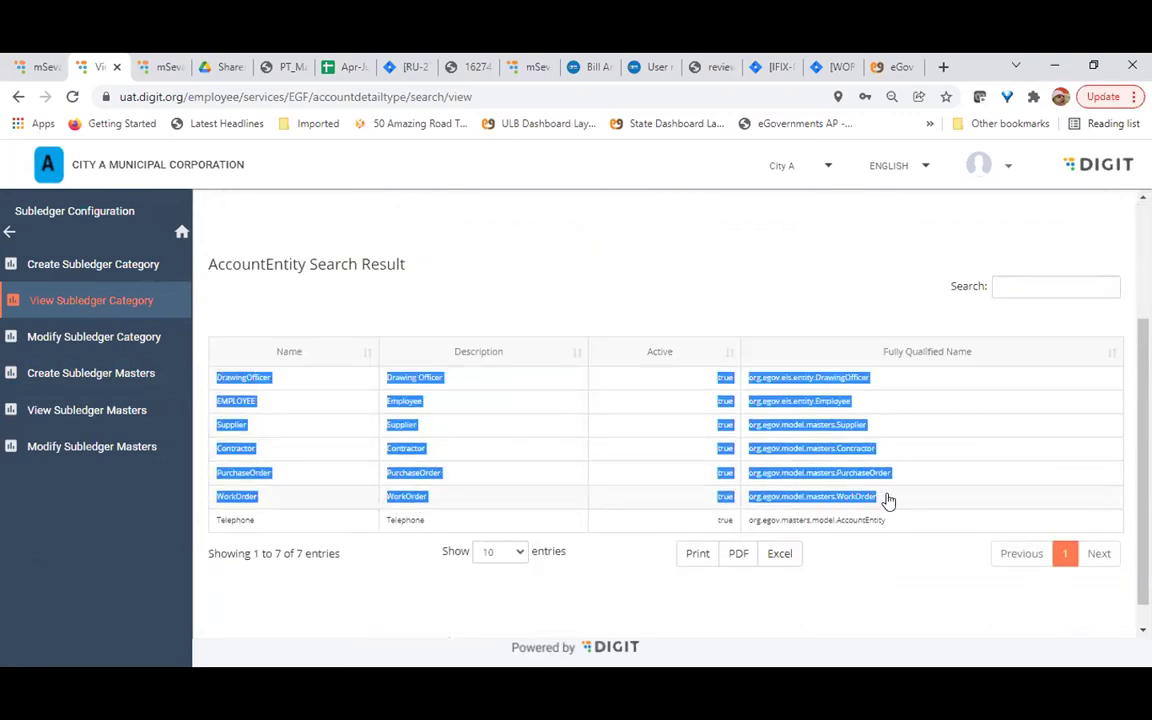
{"action": "left_click", "coordinate": [874, 602]}
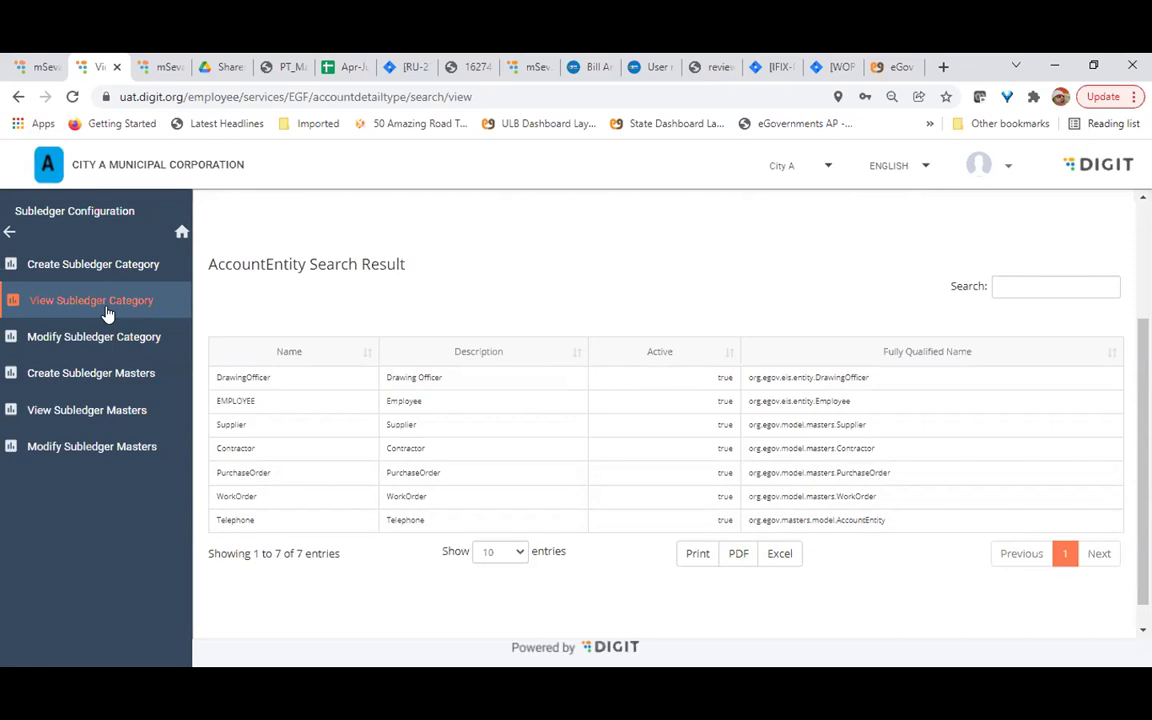
{"action": "left_click", "coordinate": [111, 381]}
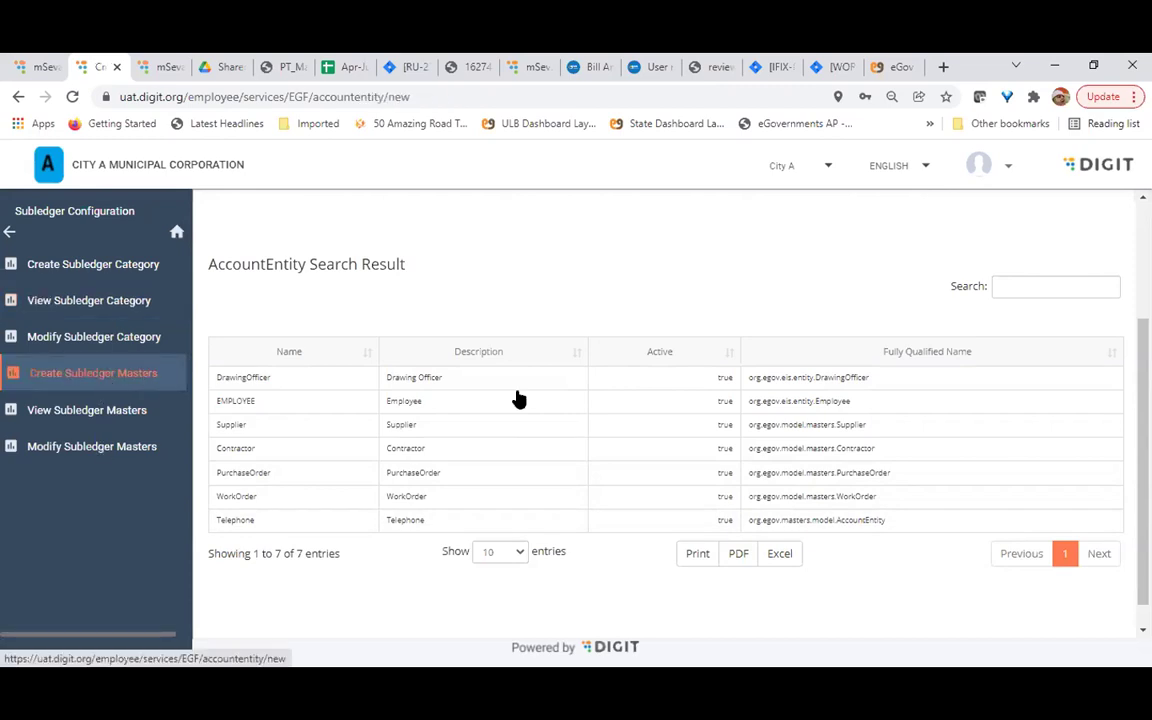
Search the subledger masters and review the three existing Telephone codes
{"action": "left_click", "coordinate": [138, 412]}
{"action": "left_click", "coordinate": [645, 452]}
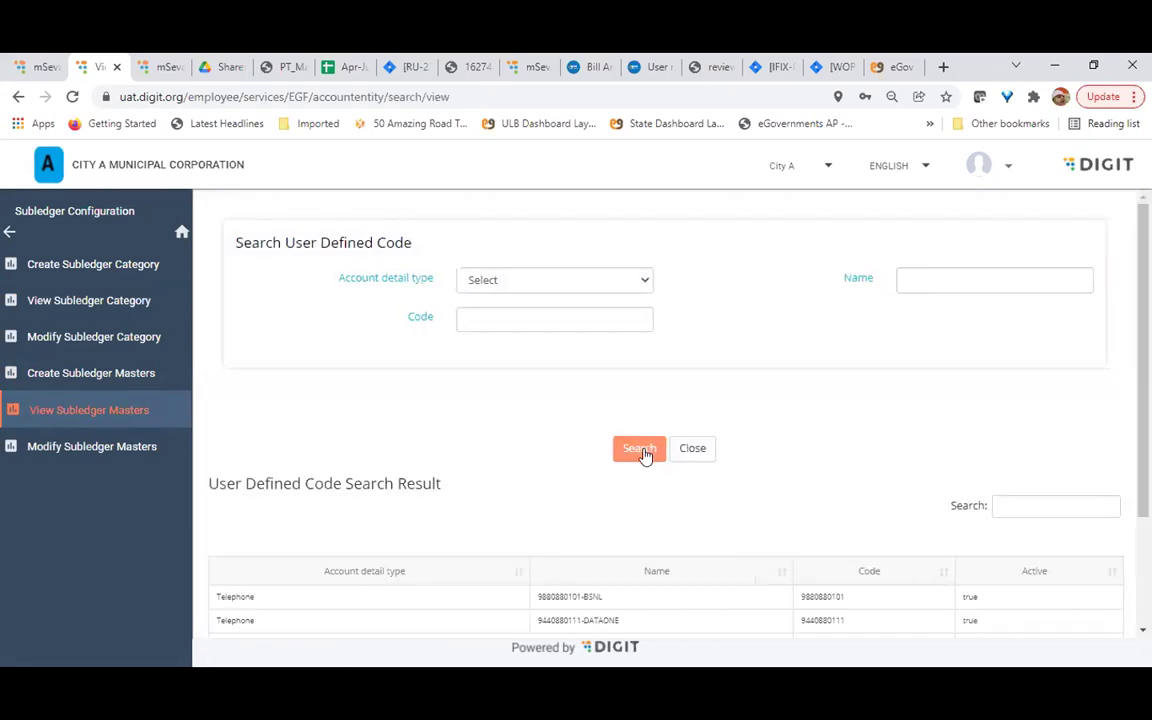
{"action": "scroll", "coordinate": [600, 510], "scroll_direction": "down", "scroll_amount": 2}
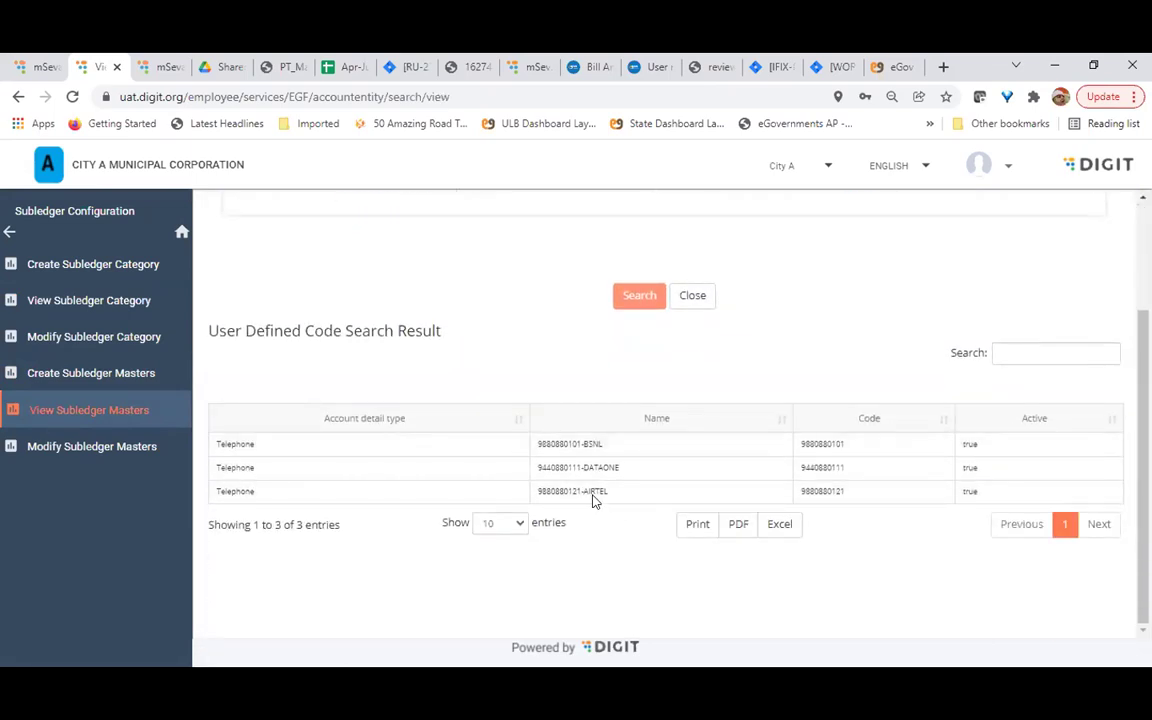
{"action": "scroll", "coordinate": [617, 540], "scroll_direction": "up", "scroll_amount": 1}
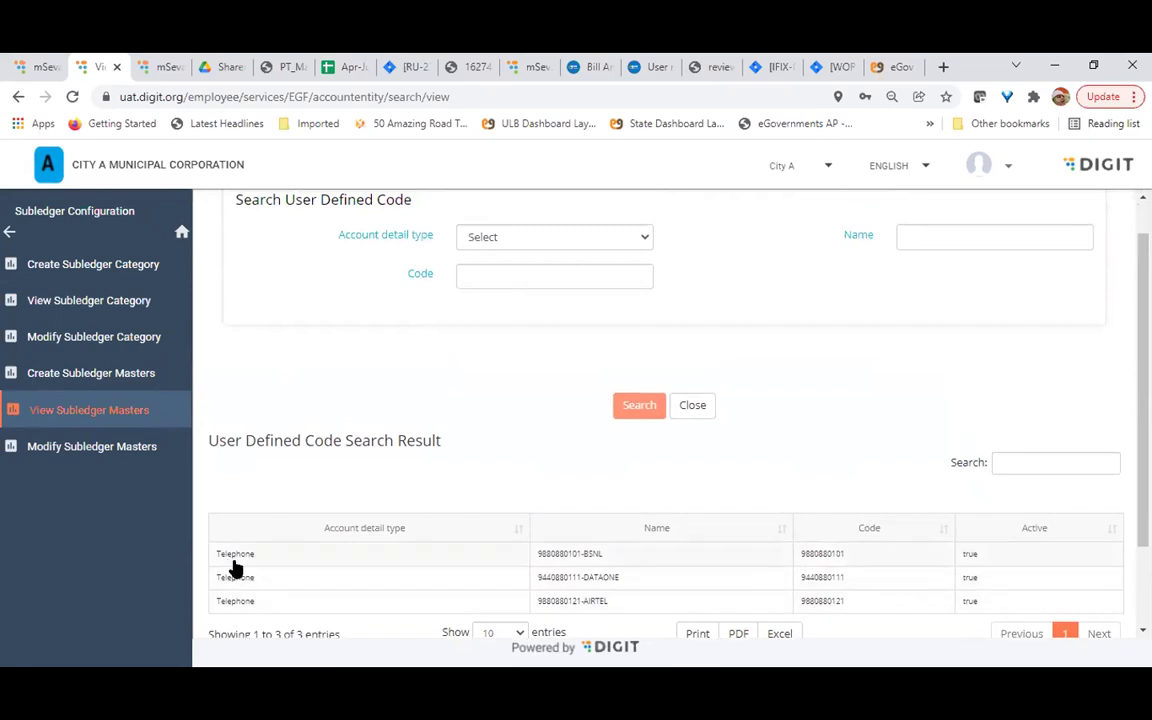
Check the create subledger form's account detail types (only Telephone), then return to Masters
{"action": "left_click", "coordinate": [116, 432]}
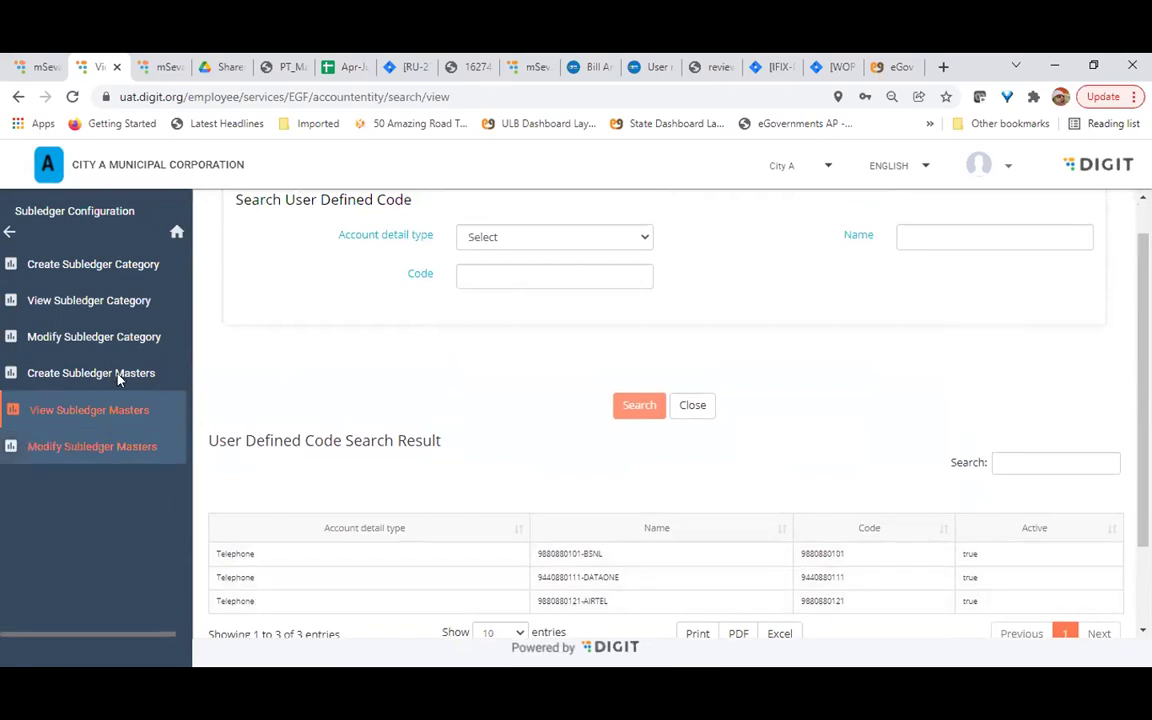
{"action": "left_click", "coordinate": [118, 376]}
{"action": "left_click", "coordinate": [575, 283]}
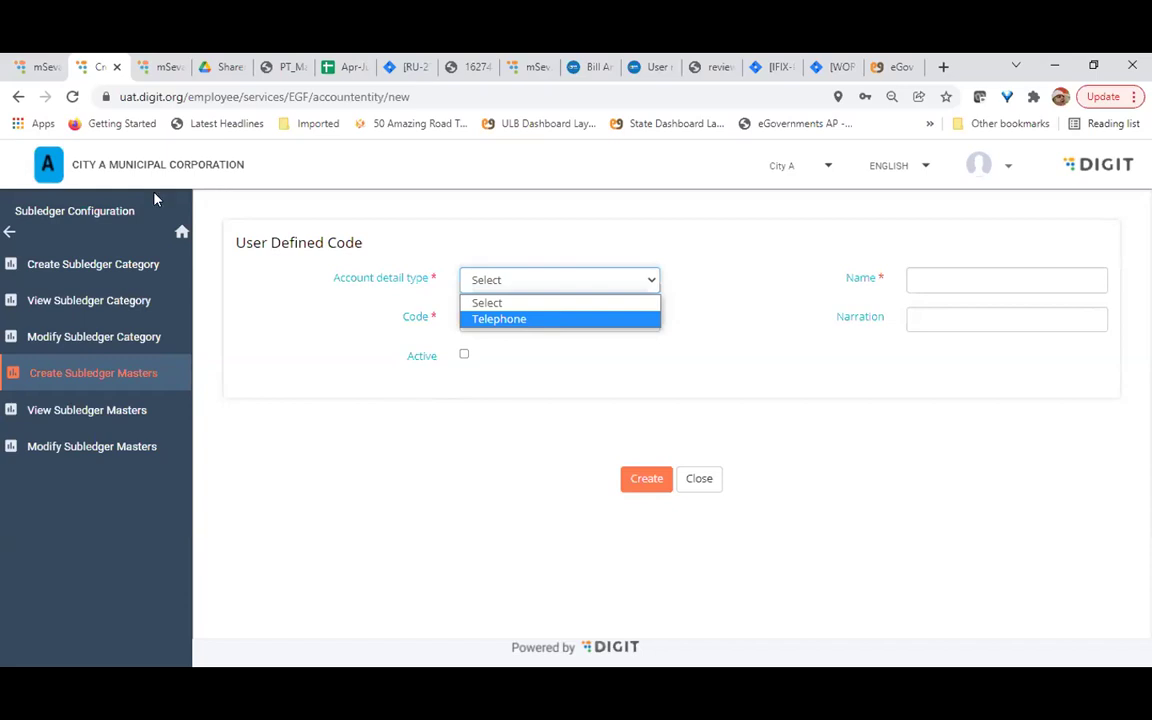
{"action": "left_click", "coordinate": [9, 235]}
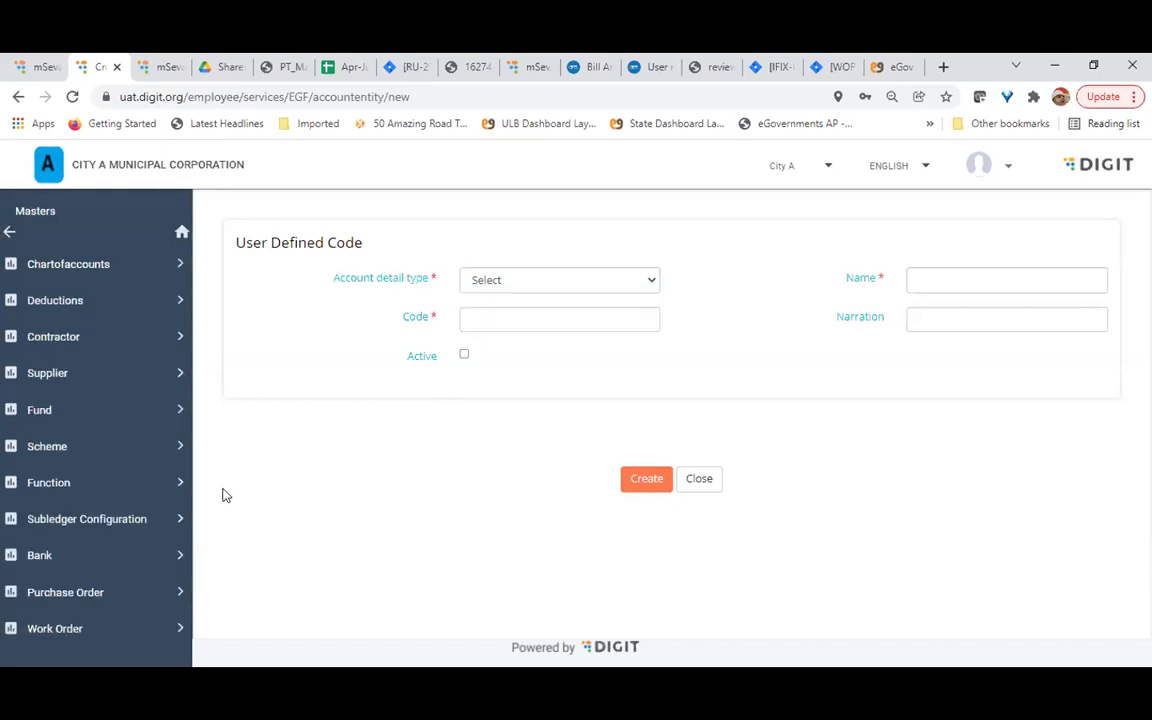
{"action": "scroll", "coordinate": [130, 545], "scroll_direction": "down", "scroll_amount": 1}
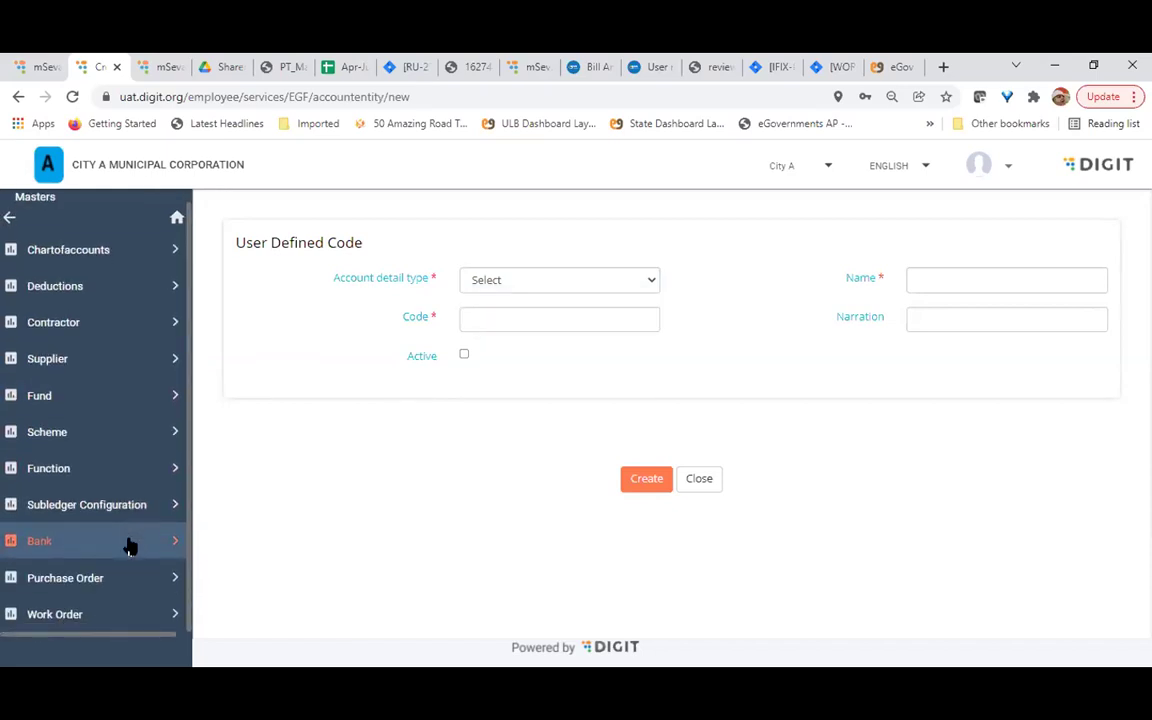
Search the Bank masters to list all 9 bank accounts across Municipal Fund and Capital Fund
{"action": "left_click", "coordinate": [67, 554]}
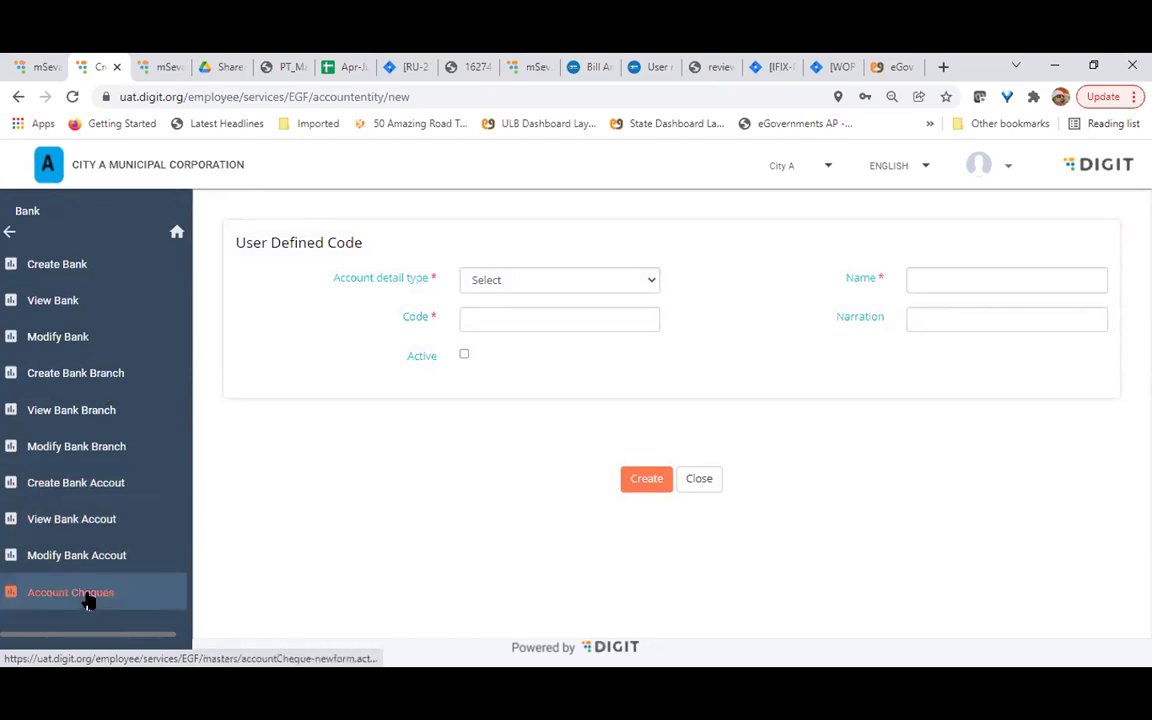
{"action": "left_click", "coordinate": [75, 519]}
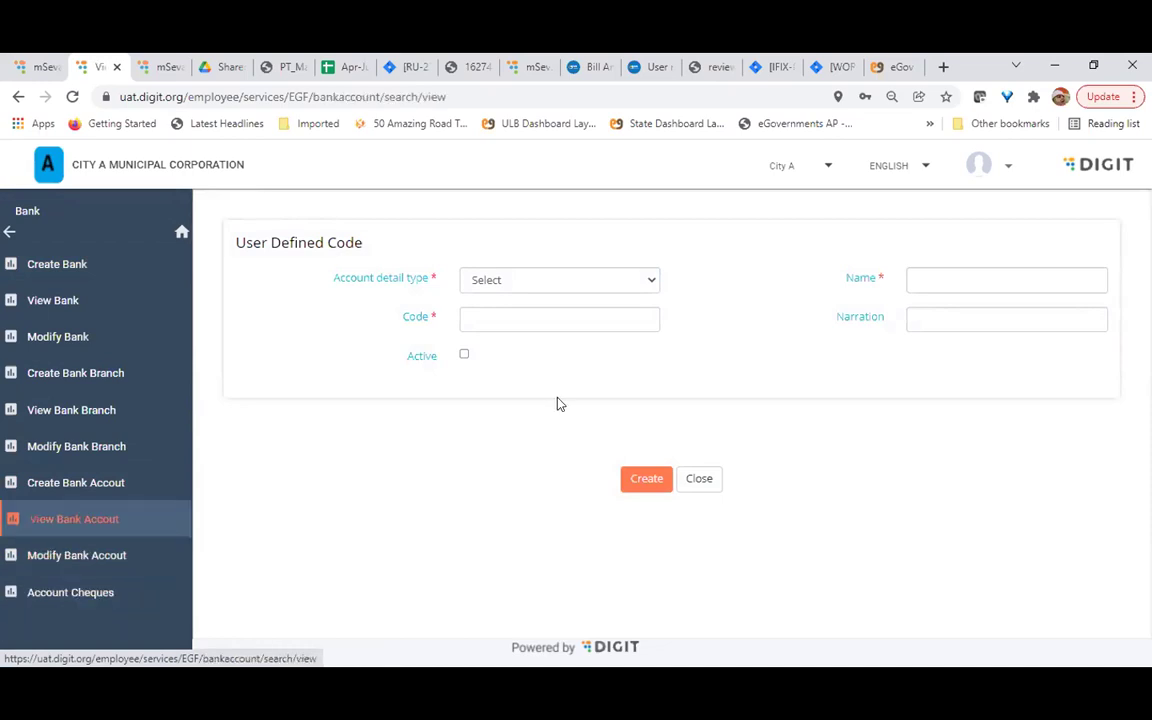
{"action": "left_click", "coordinate": [645, 503]}
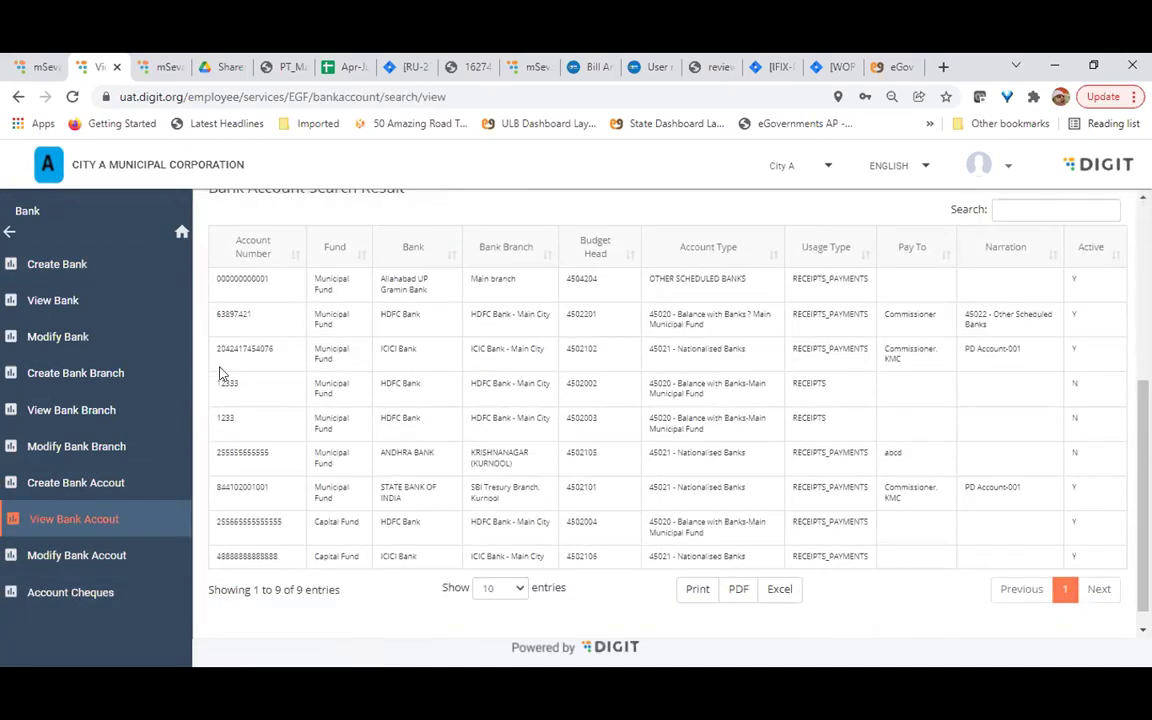
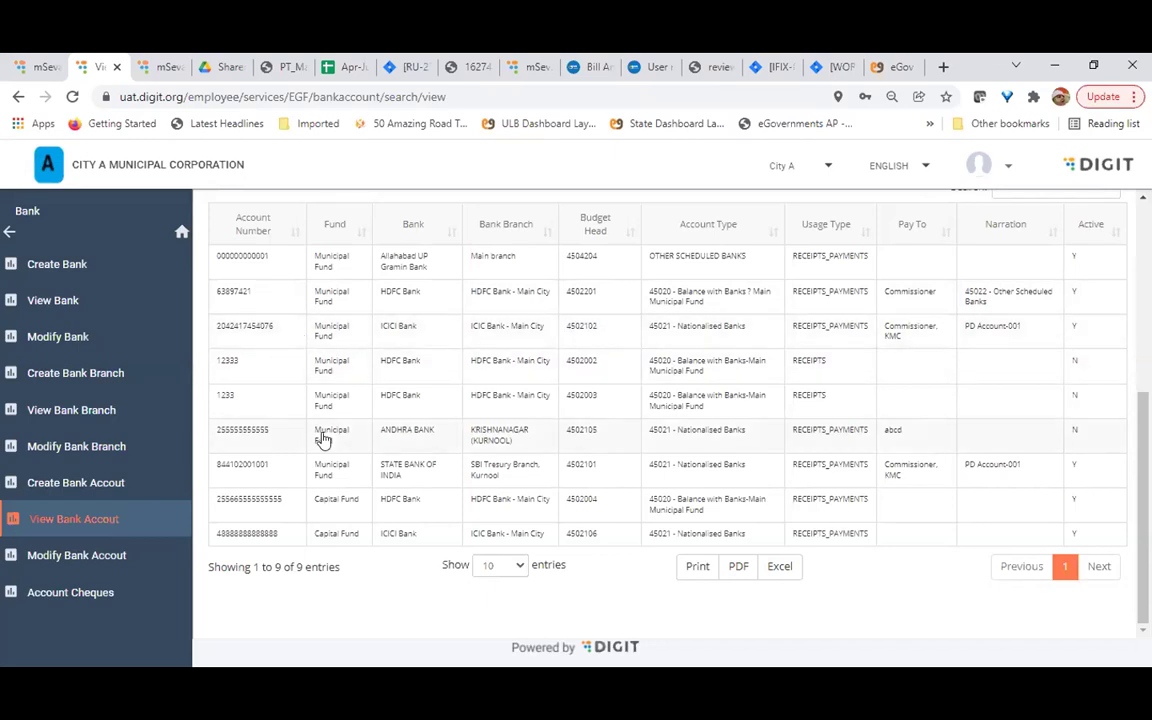
Open a blank Create Work Order form from the Masters > Work Order menu
{"action": "left_click", "coordinate": [103, 520]}
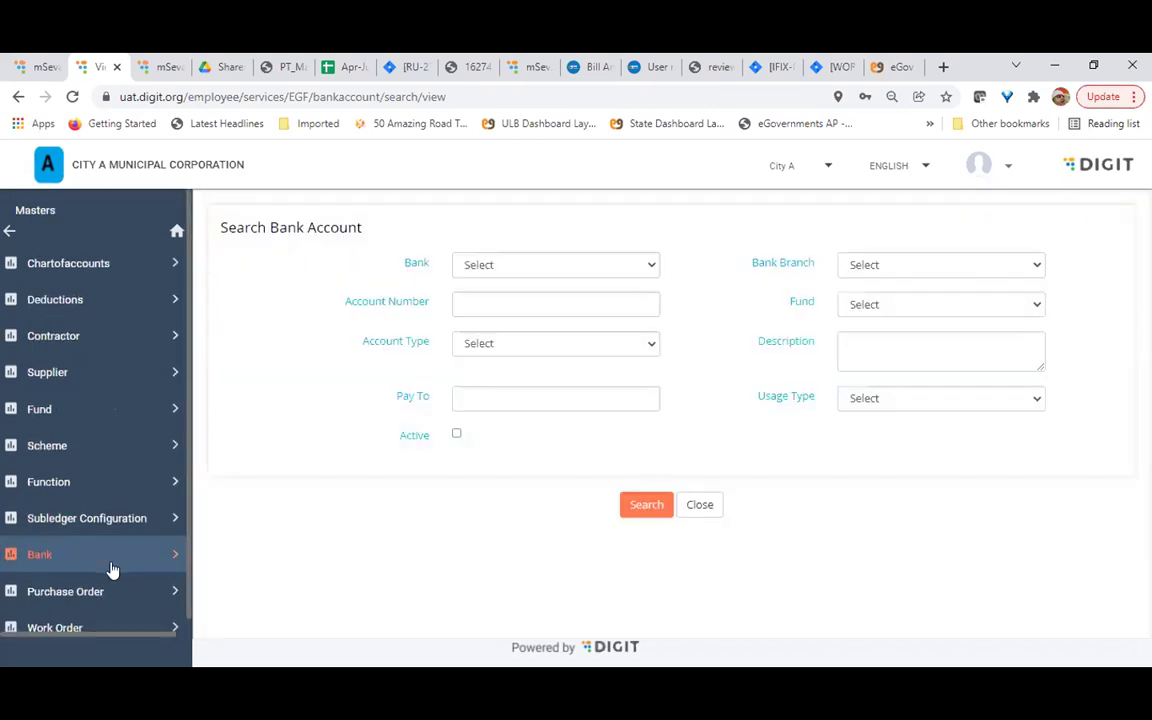
{"action": "scroll", "coordinate": [60, 630], "scroll_direction": "down", "scroll_amount": 1}
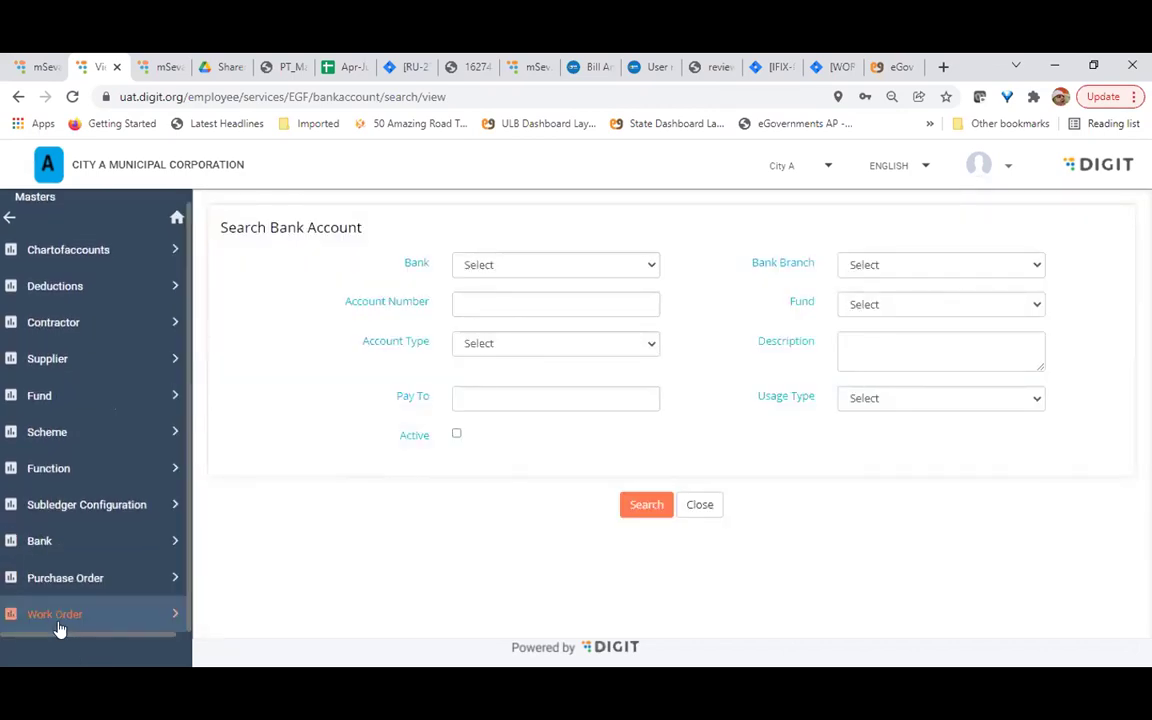
{"action": "left_click", "coordinate": [56, 617]}
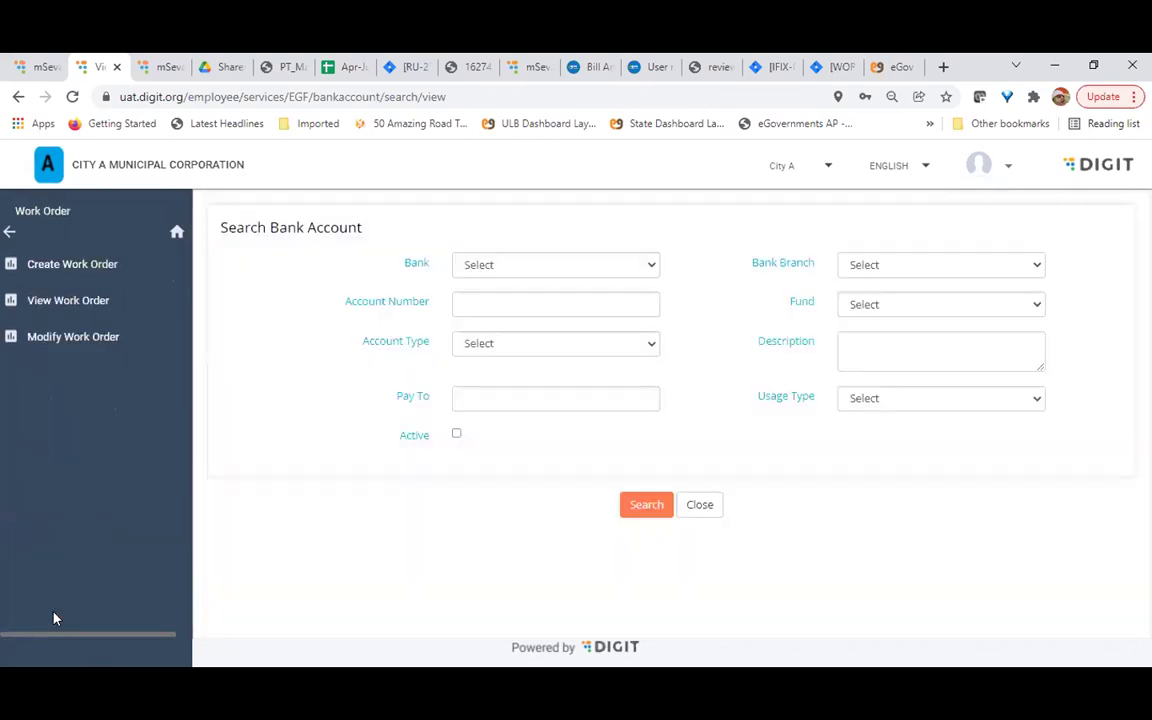
{"action": "left_click", "coordinate": [100, 264]}
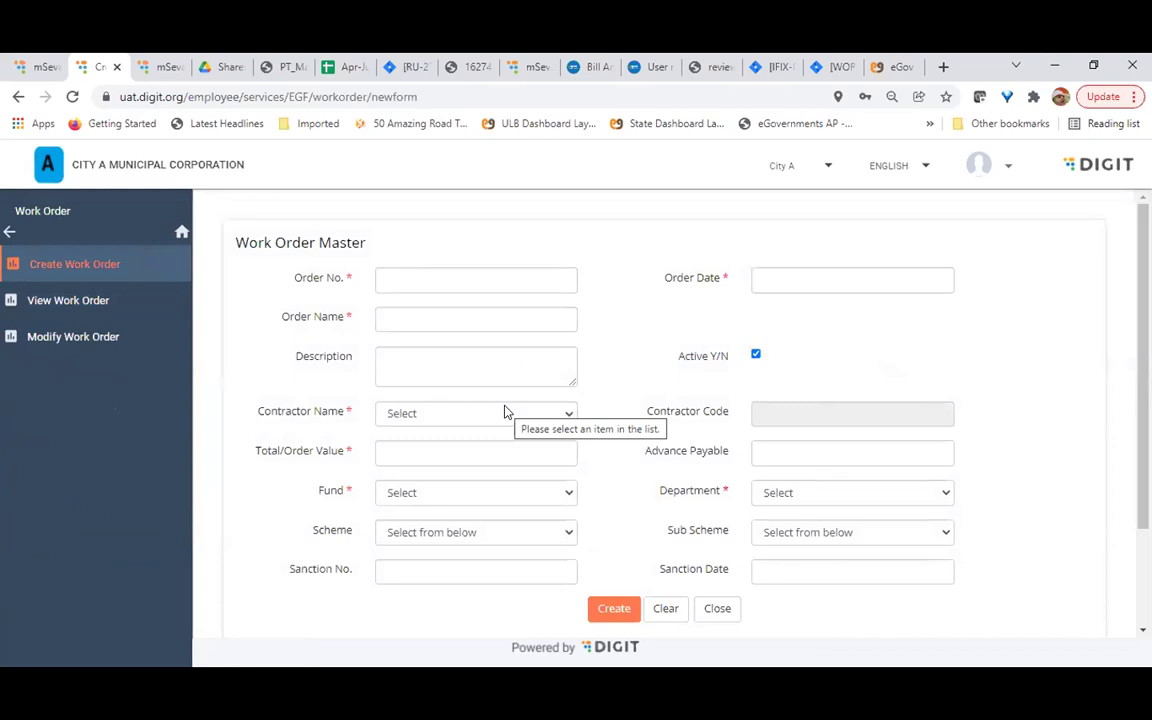
{"action": "left_click", "coordinate": [11, 236]}
{"action": "scroll", "coordinate": [92, 612], "scroll_direction": "down", "scroll_amount": 1}
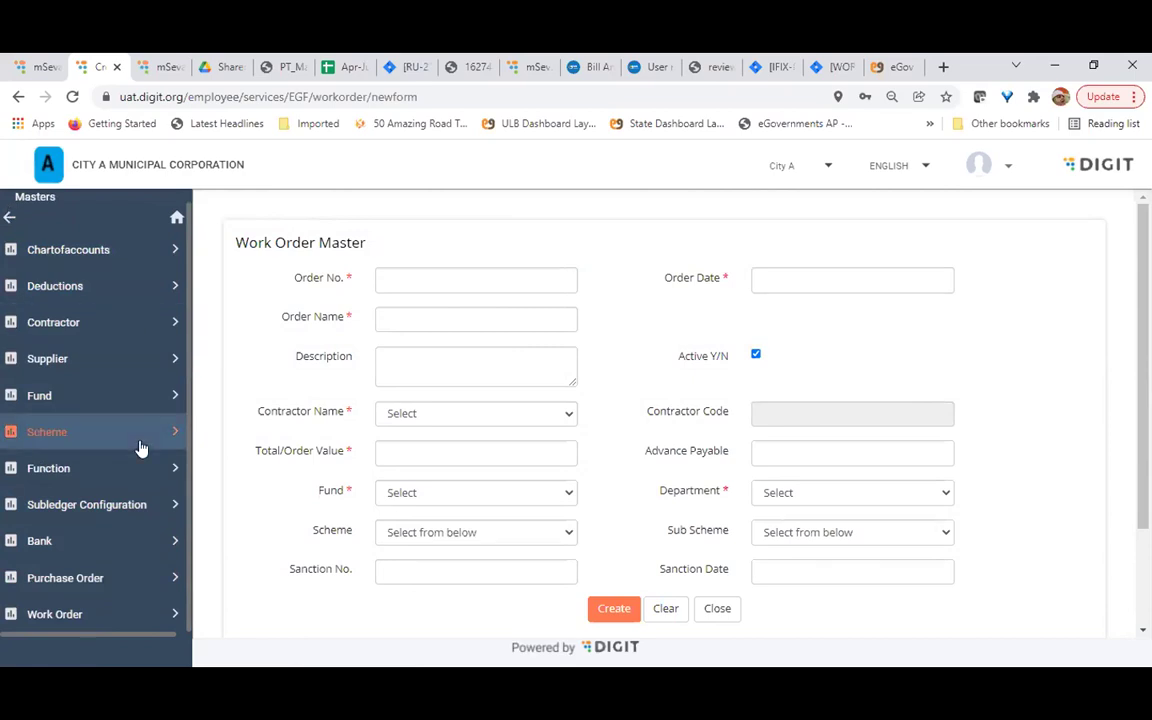
{"action": "left_click", "coordinate": [55, 614]}
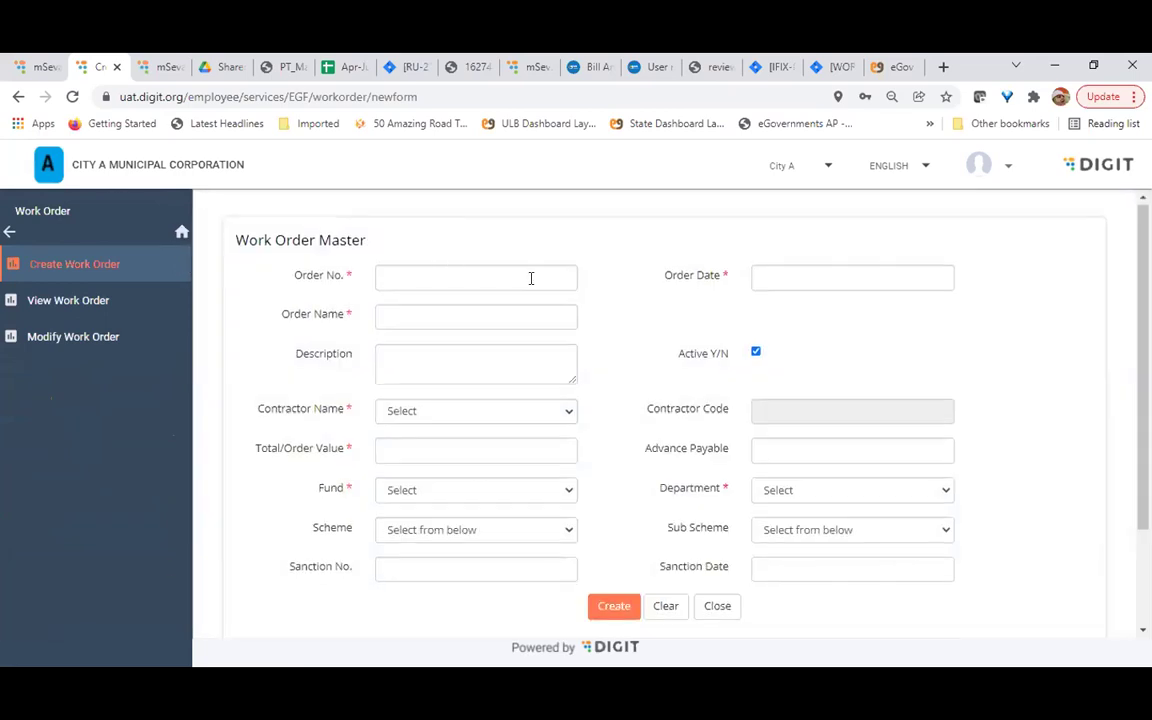
{"action": "scroll", "coordinate": [530, 278], "scroll_direction": "down", "scroll_amount": 2}
{"action": "scroll", "coordinate": [560, 311], "scroll_direction": "up", "scroll_amount": 1}
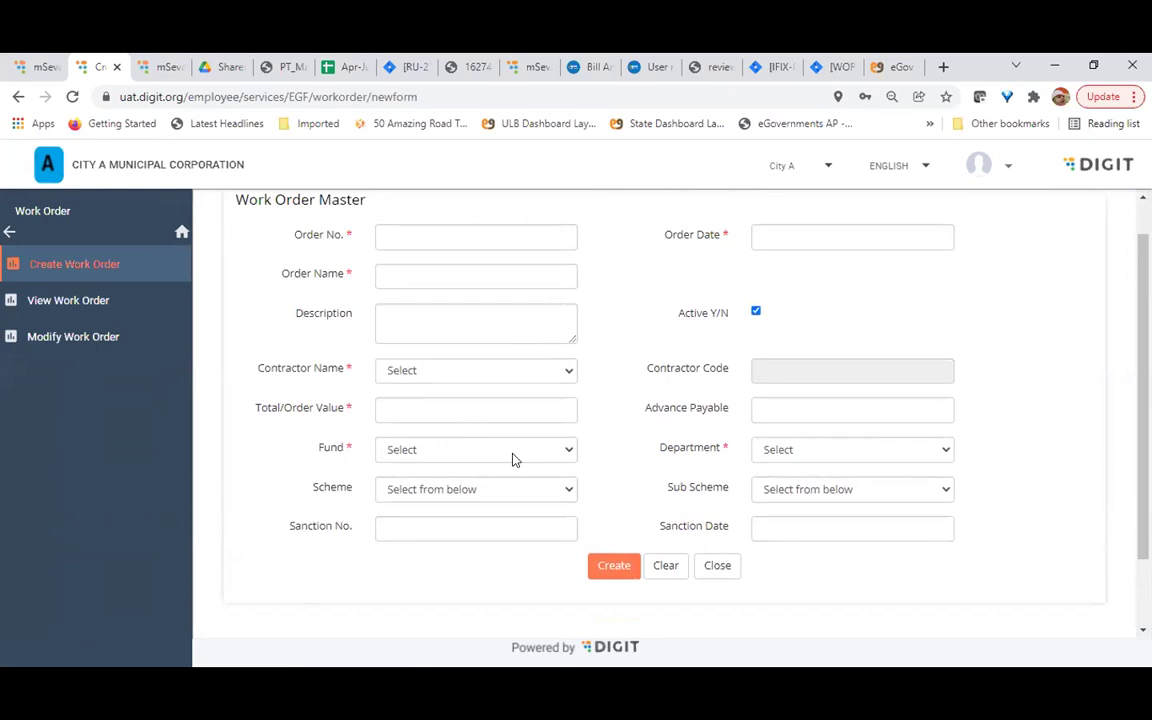
{"action": "left_click", "coordinate": [432, 400]}
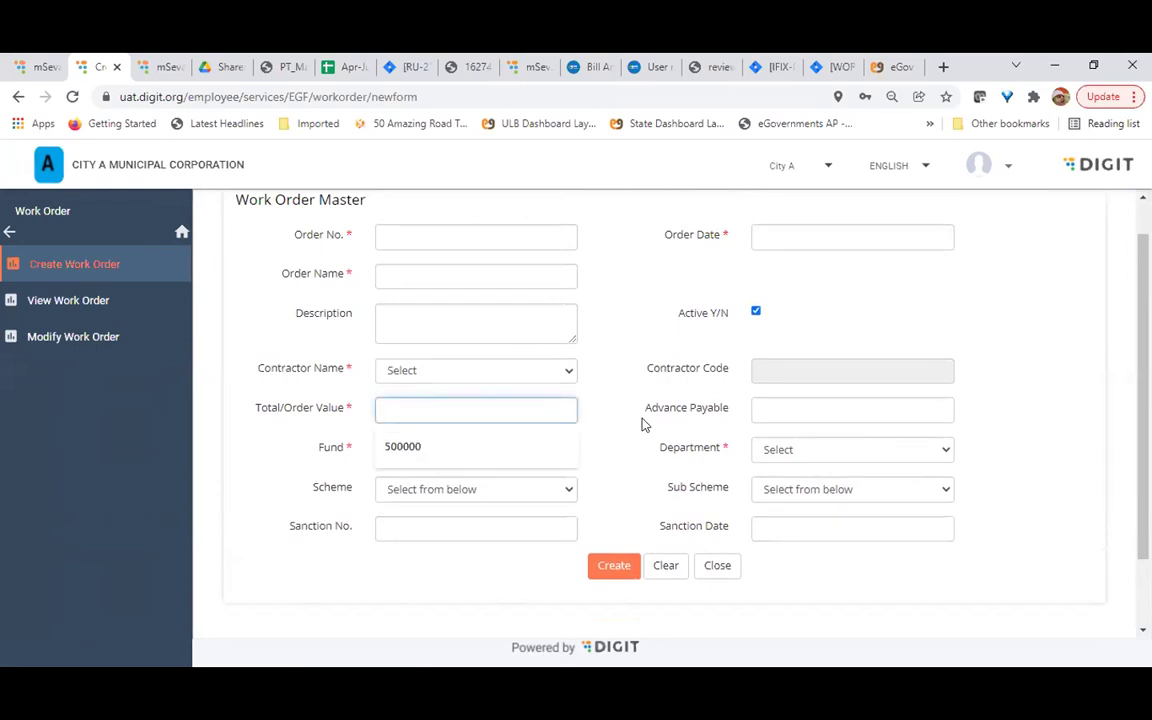
{"action": "left_click", "coordinate": [672, 445]}
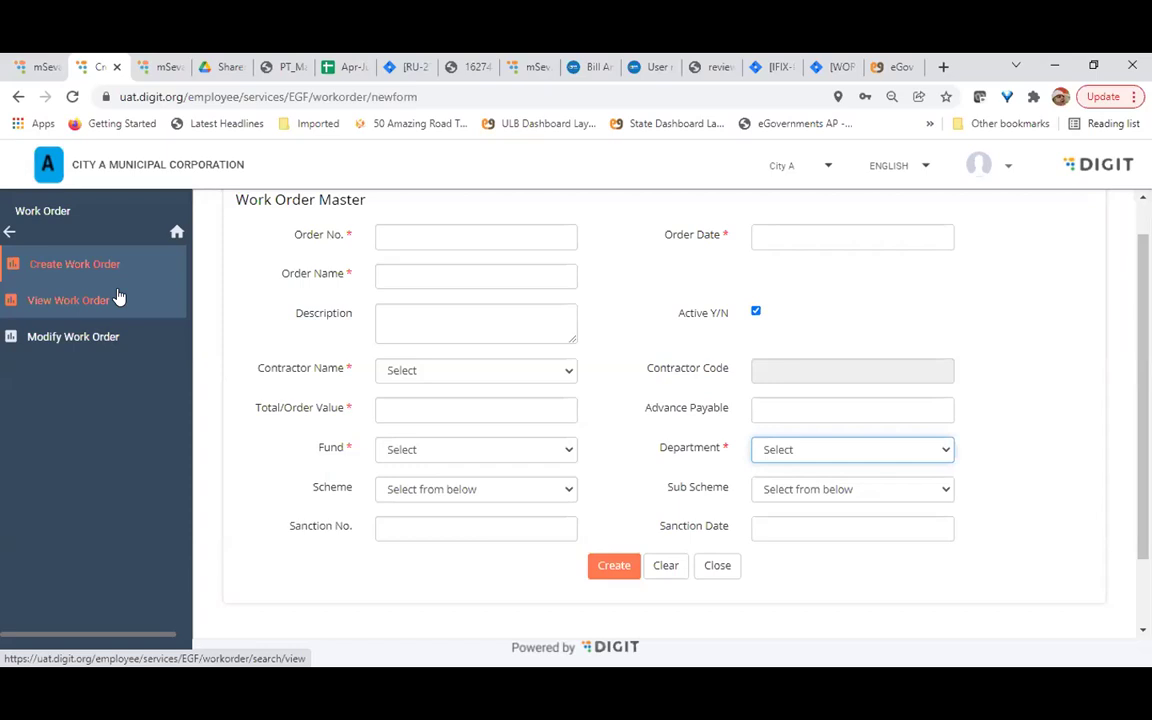
{"action": "left_click", "coordinate": [475, 412]}
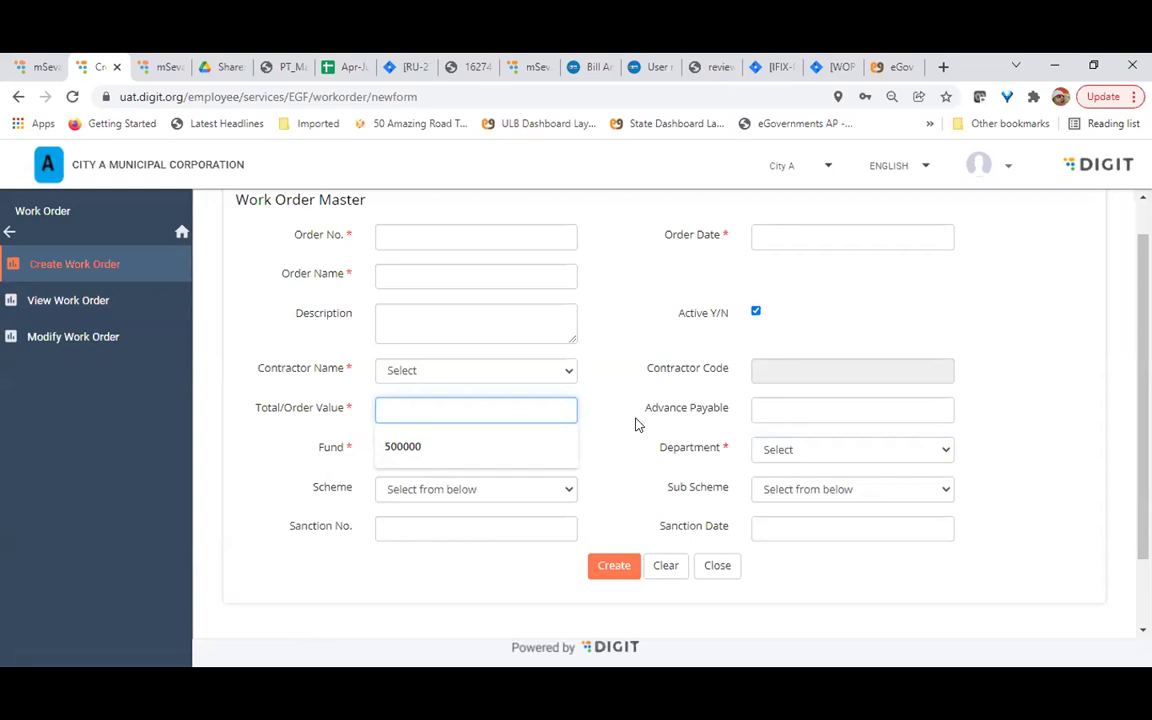
{"action": "left_click", "coordinate": [636, 424]}
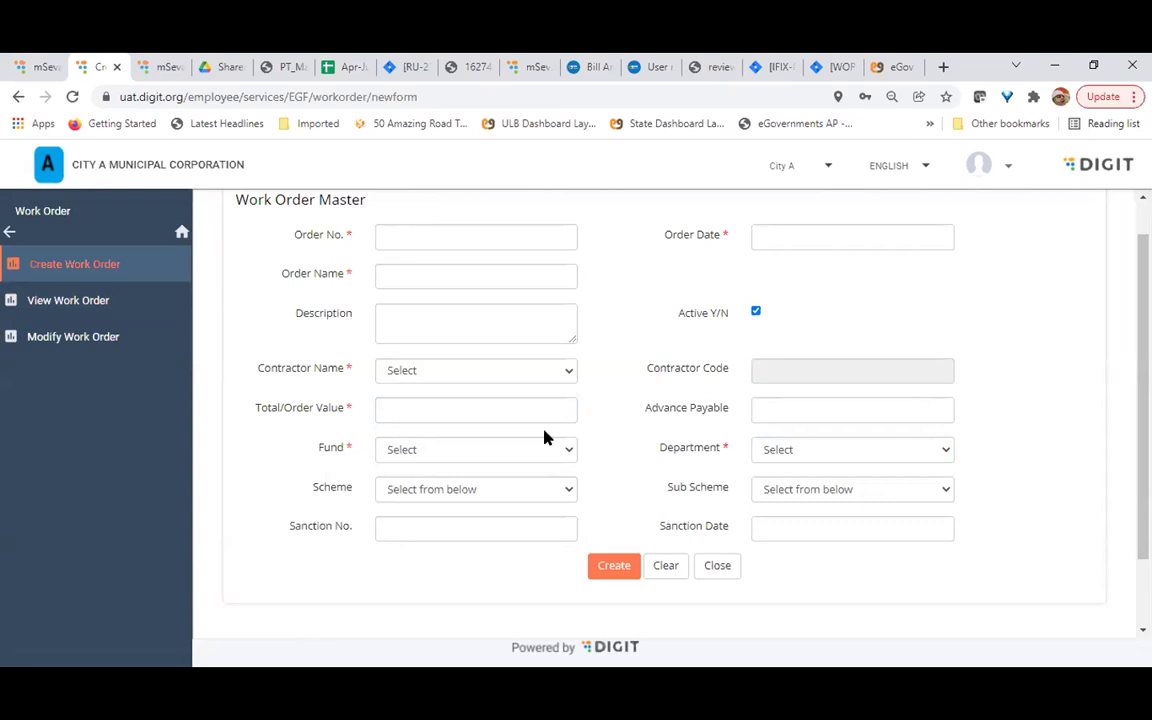
{"action": "left_click", "coordinate": [10, 232]}
{"action": "left_click", "coordinate": [10, 232]}
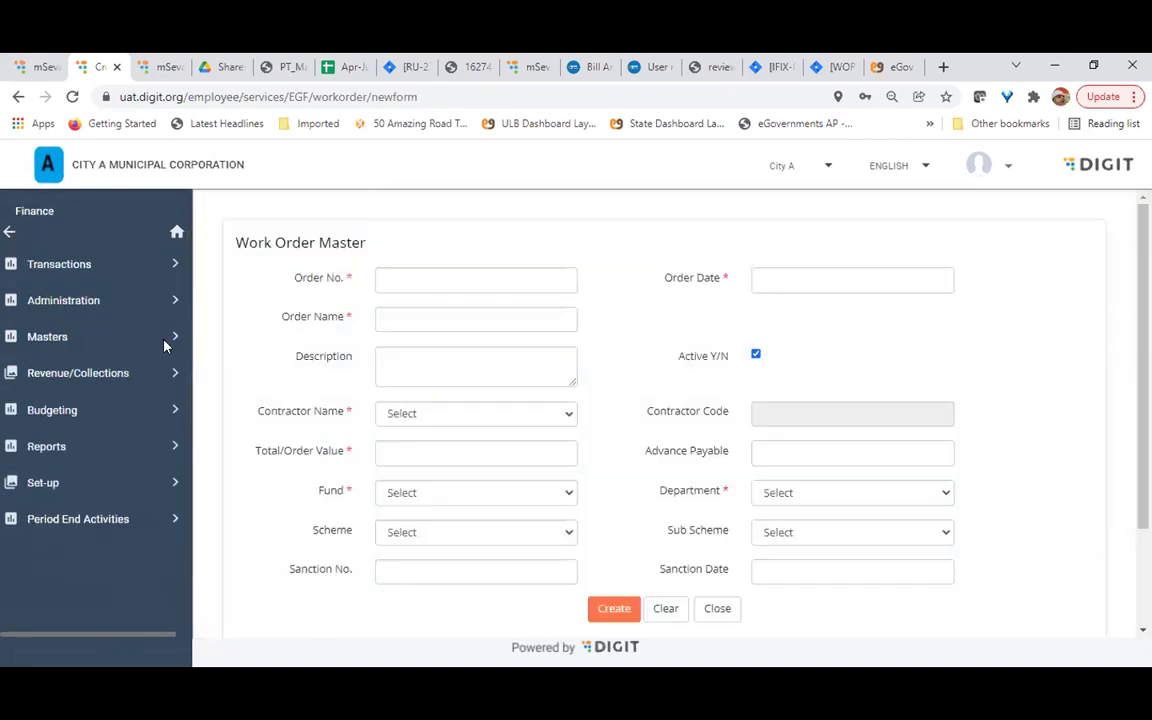
Start a new Expense Bill from Transactions > Bills Accounting
{"action": "left_click", "coordinate": [55, 268]}
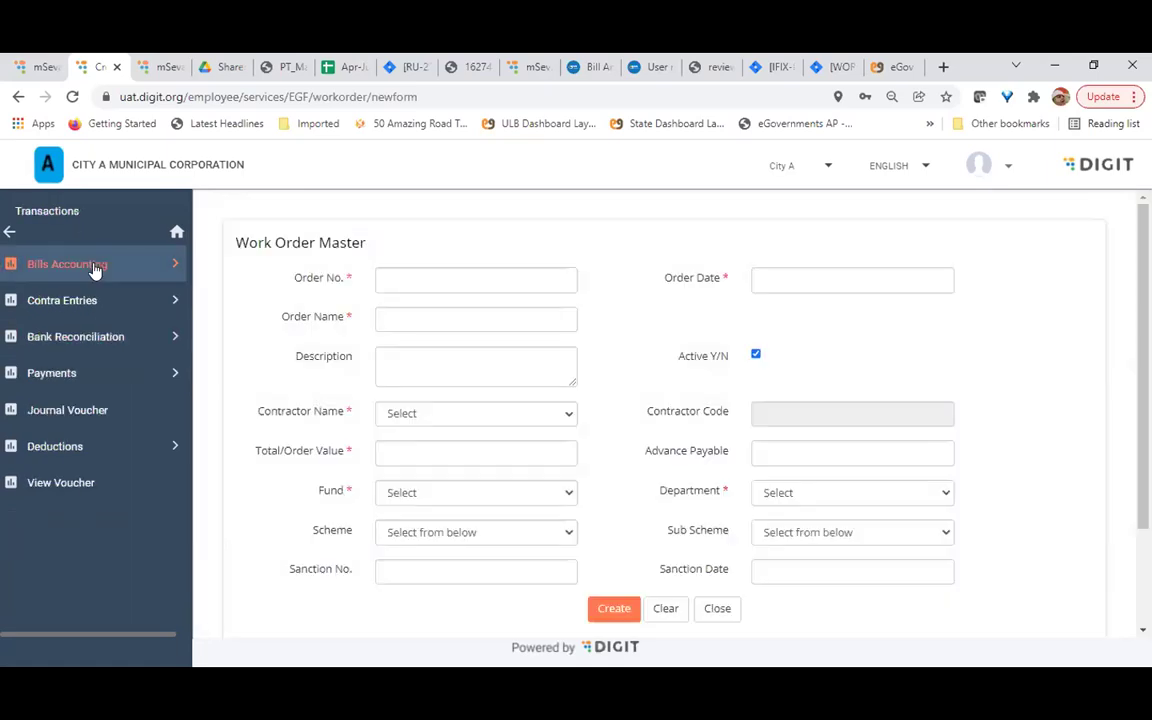
{"action": "left_click", "coordinate": [94, 267]}
{"action": "left_click", "coordinate": [69, 265]}
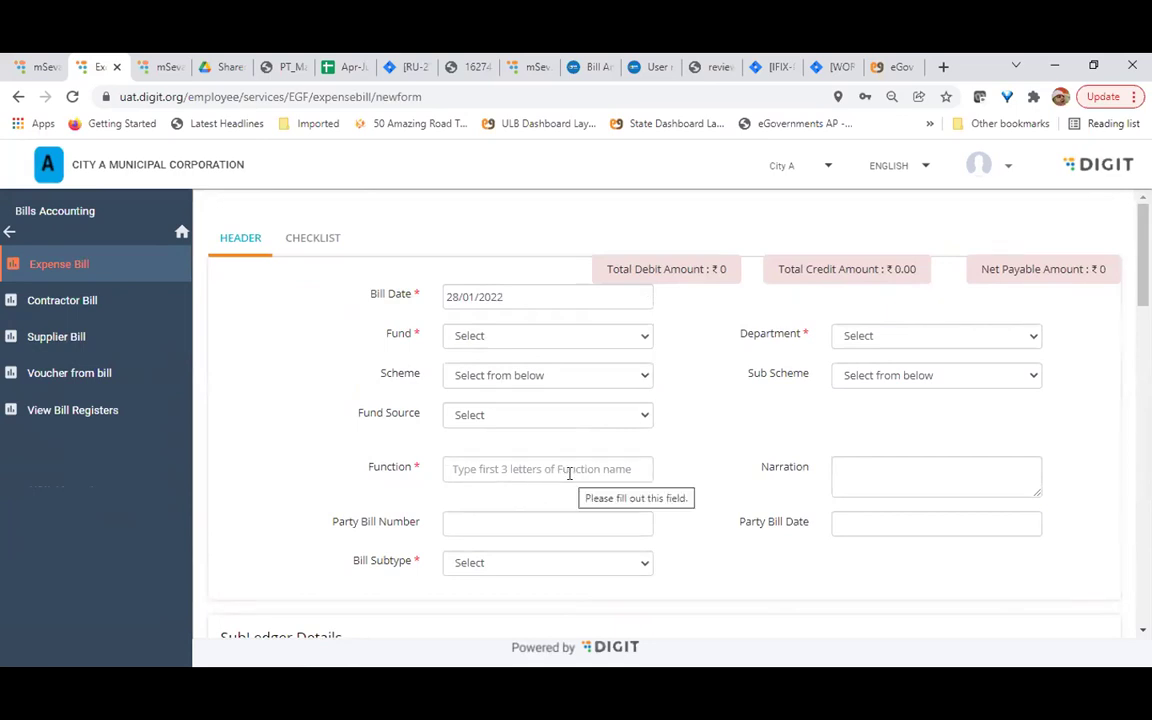
Look through the Fund Source options and close the list without choosing one
{"action": "scroll", "coordinate": [560, 477], "scroll_direction": "down", "scroll_amount": 3}
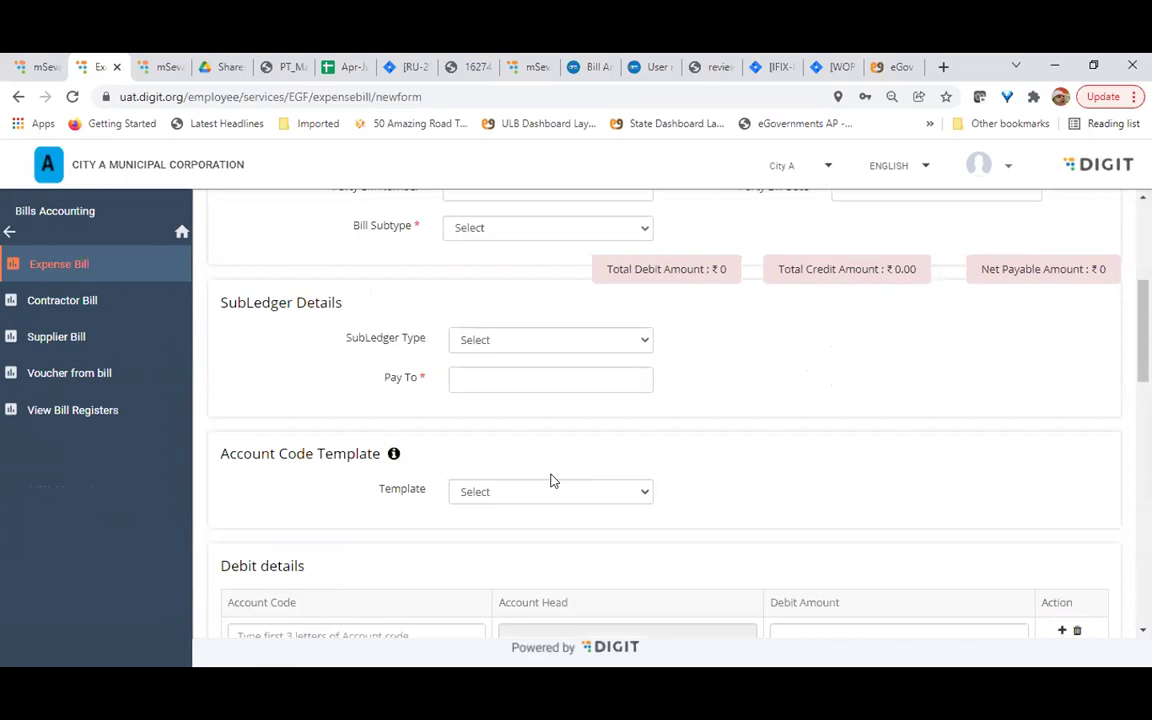
{"action": "scroll", "coordinate": [542, 560], "scroll_direction": "down", "scroll_amount": 1}
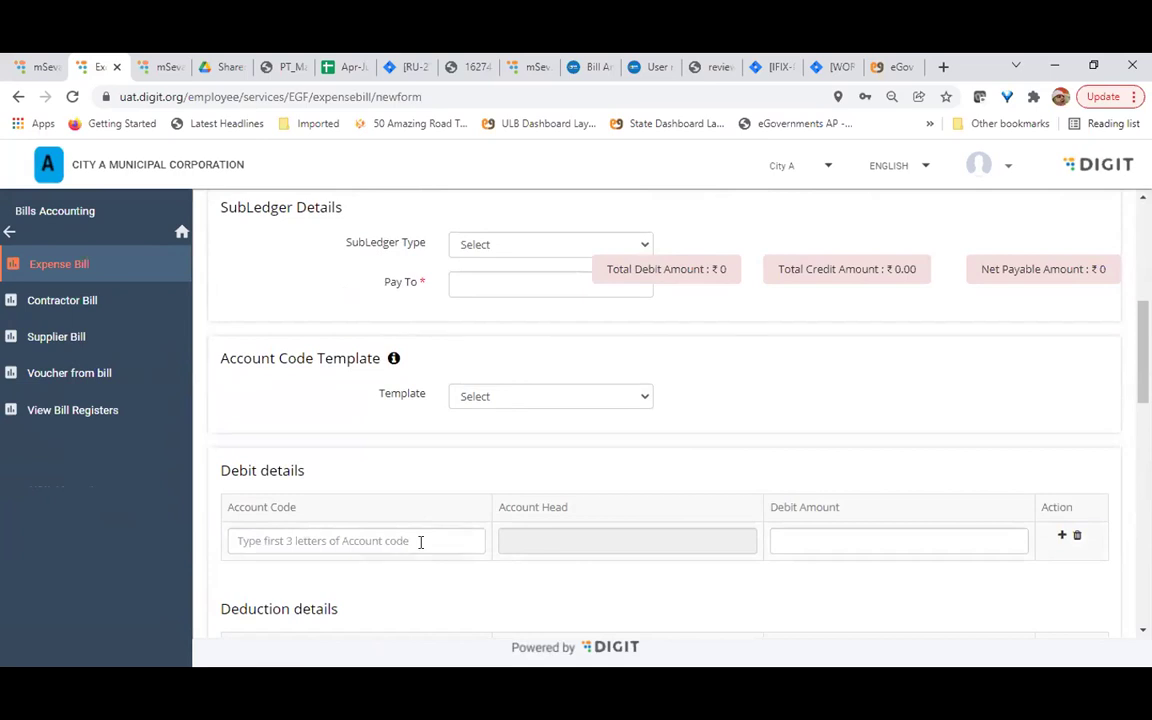
{"action": "scroll", "coordinate": [420, 541], "scroll_direction": "up", "scroll_amount": 4}
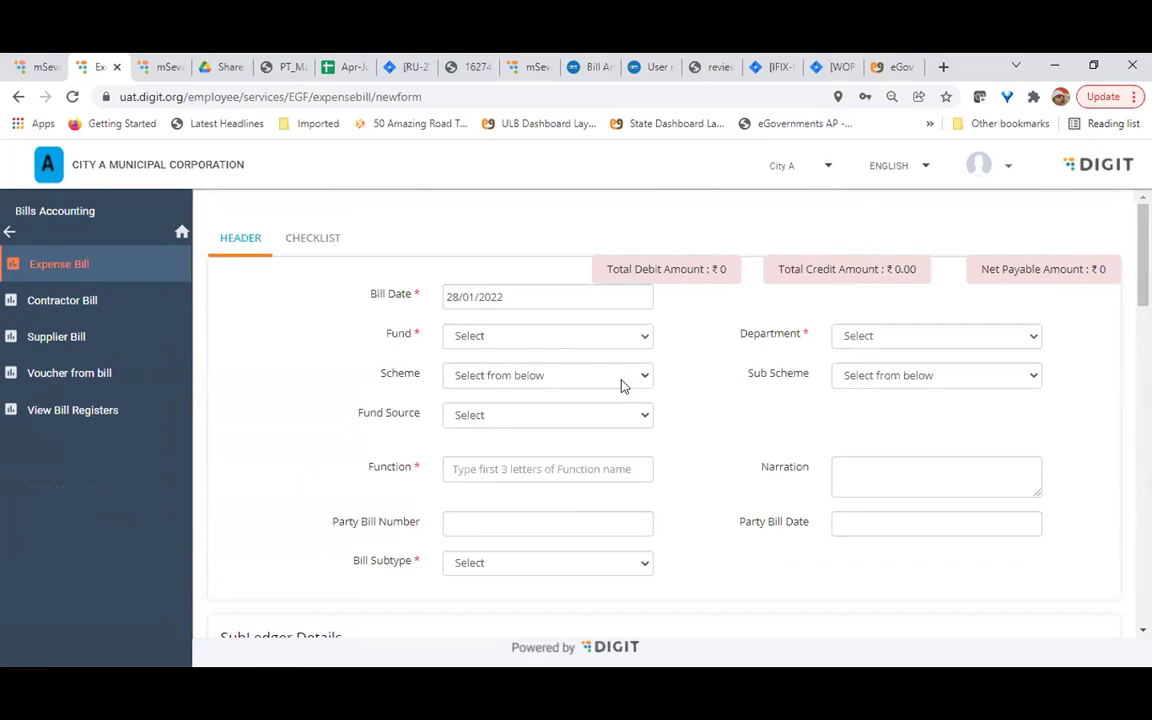
{"action": "left_click", "coordinate": [535, 420]}
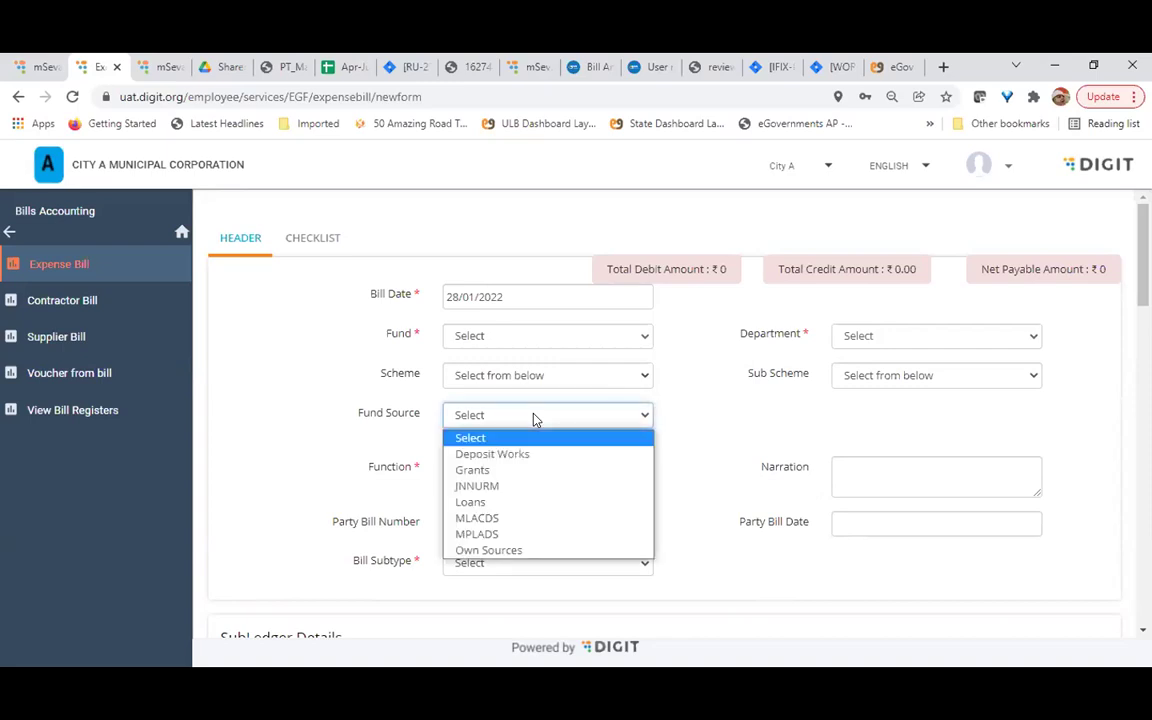
{"action": "left_click", "coordinate": [535, 420]}
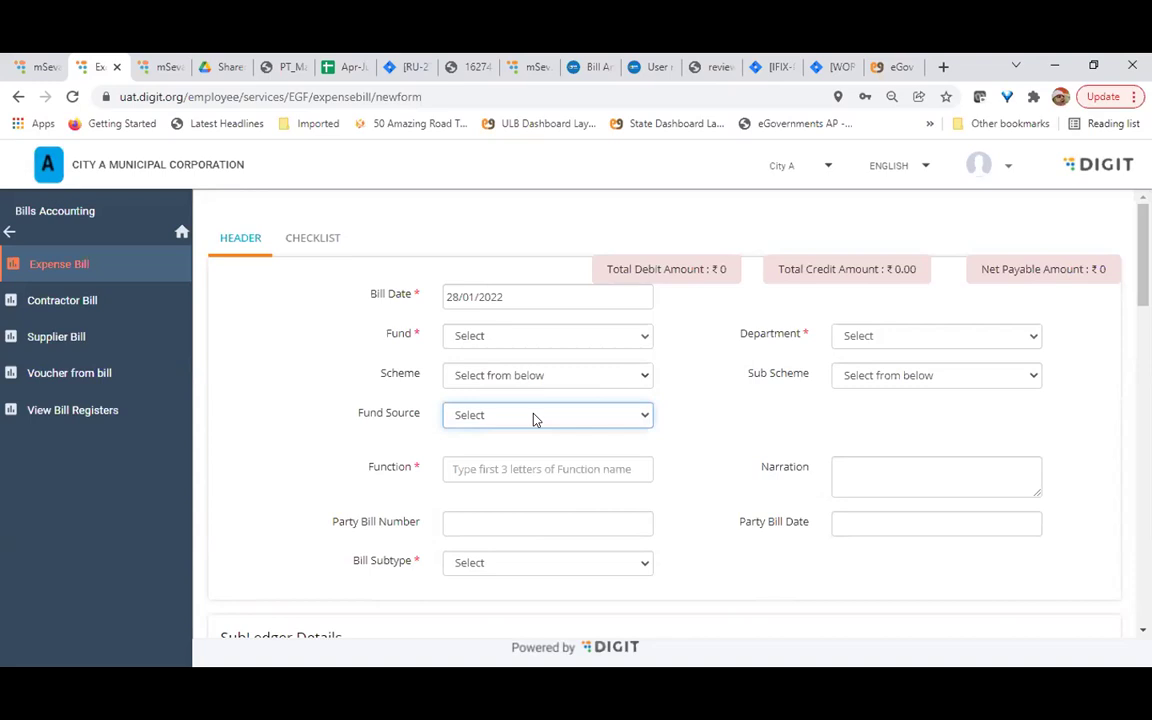
{"action": "left_click", "coordinate": [535, 420]}
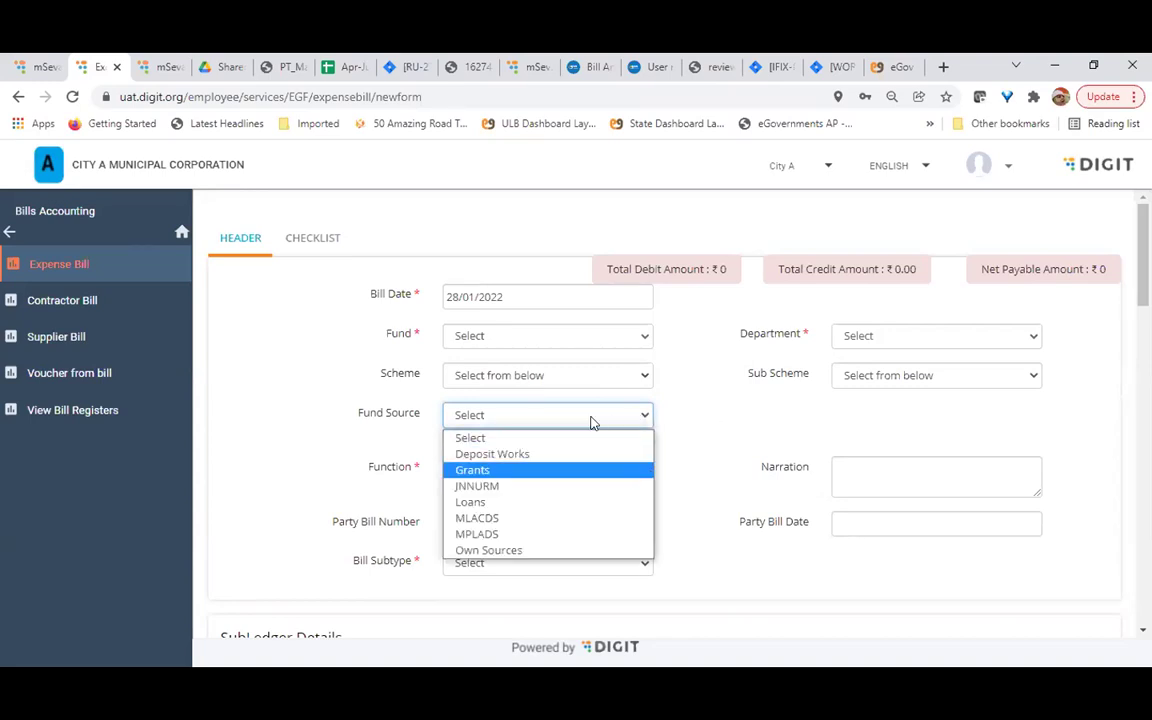
{"action": "left_click", "coordinate": [745, 455]}
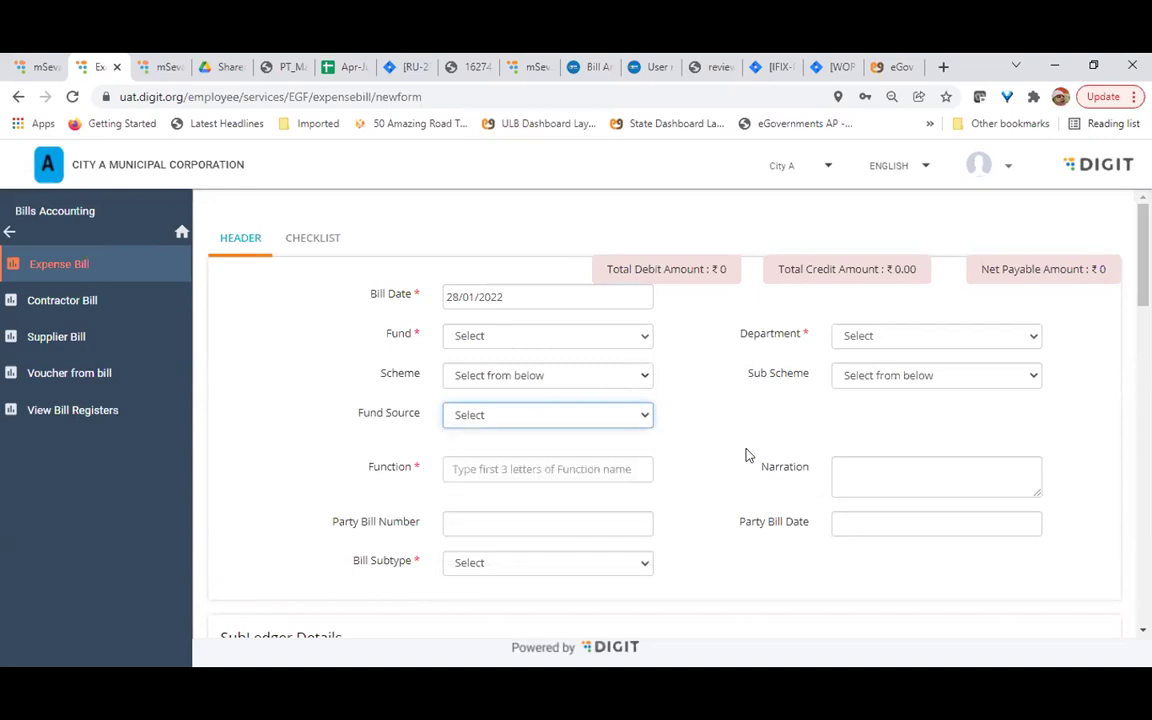
{"action": "scroll", "coordinate": [748, 455], "scroll_direction": "down", "scroll_amount": 1}
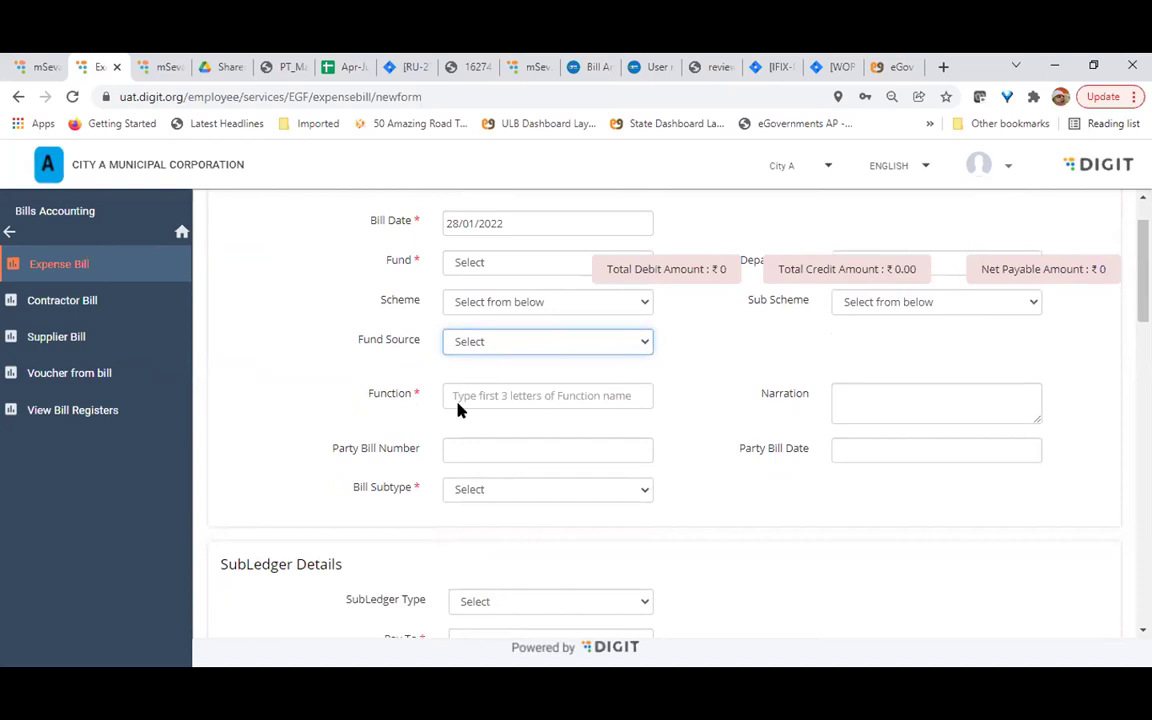
Set the Bill Subtype to Contingent, replacing an initial Salary choice
{"action": "left_click", "coordinate": [533, 494]}
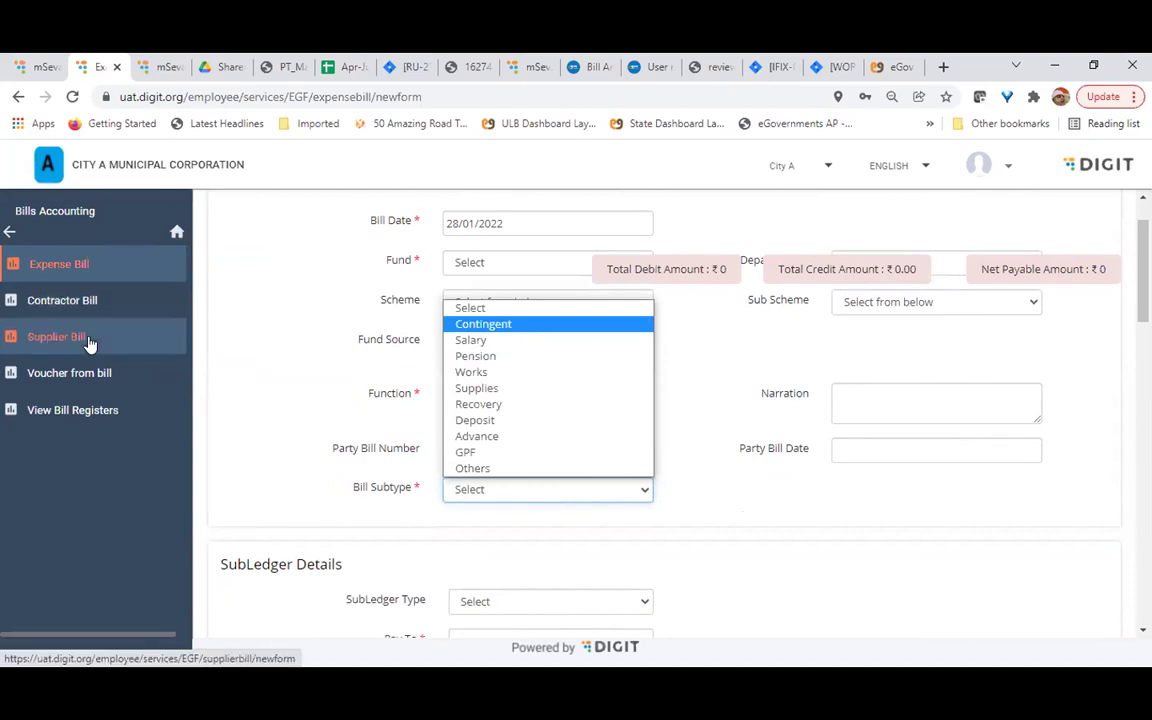
{"action": "left_click", "coordinate": [528, 342]}
{"action": "scroll", "coordinate": [315, 515], "scroll_direction": "down", "scroll_amount": 1}
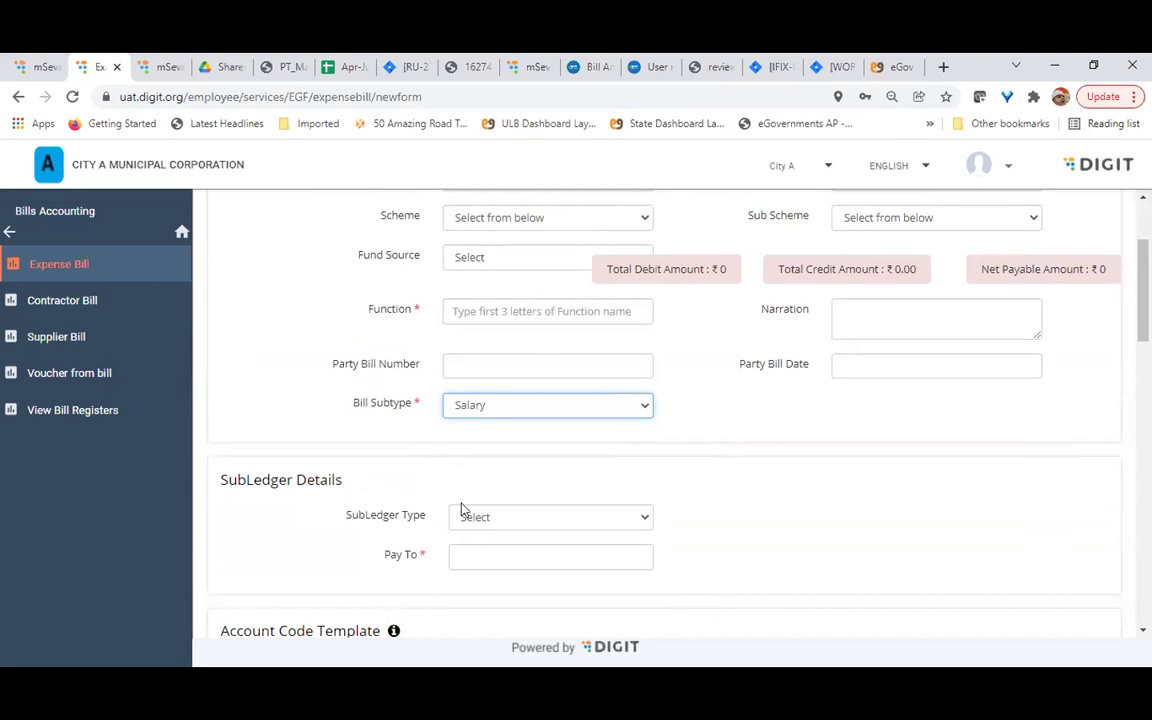
{"action": "scroll", "coordinate": [461, 510], "scroll_direction": "down", "scroll_amount": 2}
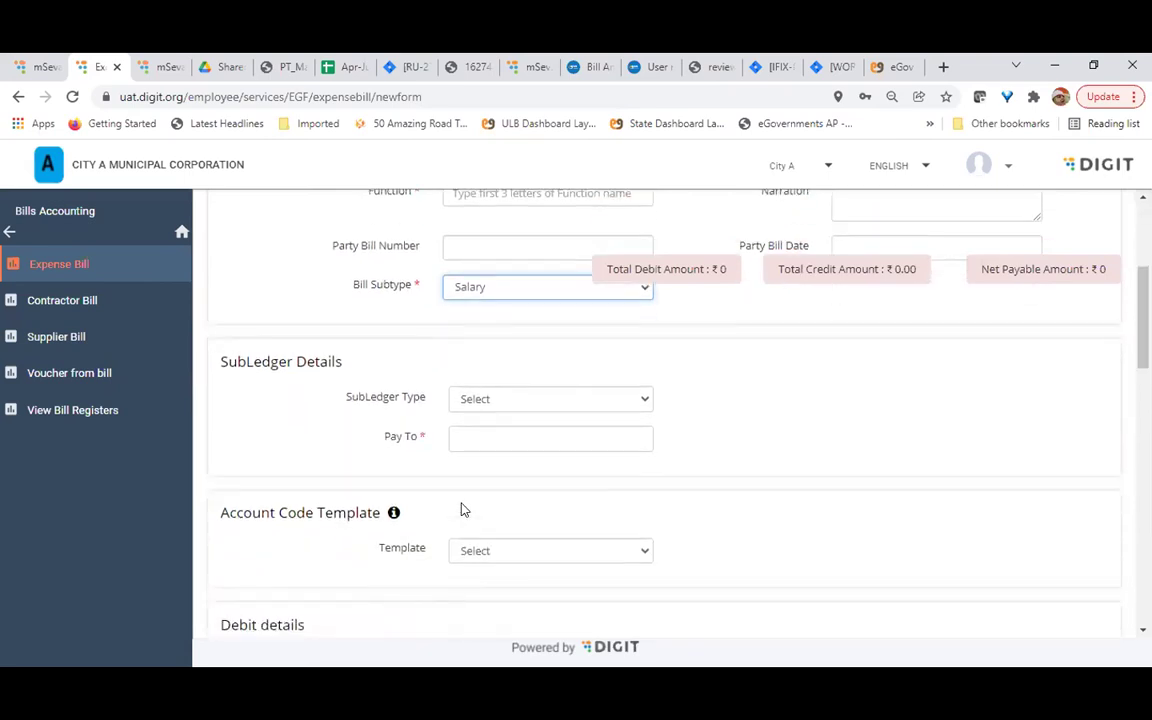
{"action": "left_click", "coordinate": [528, 289]}
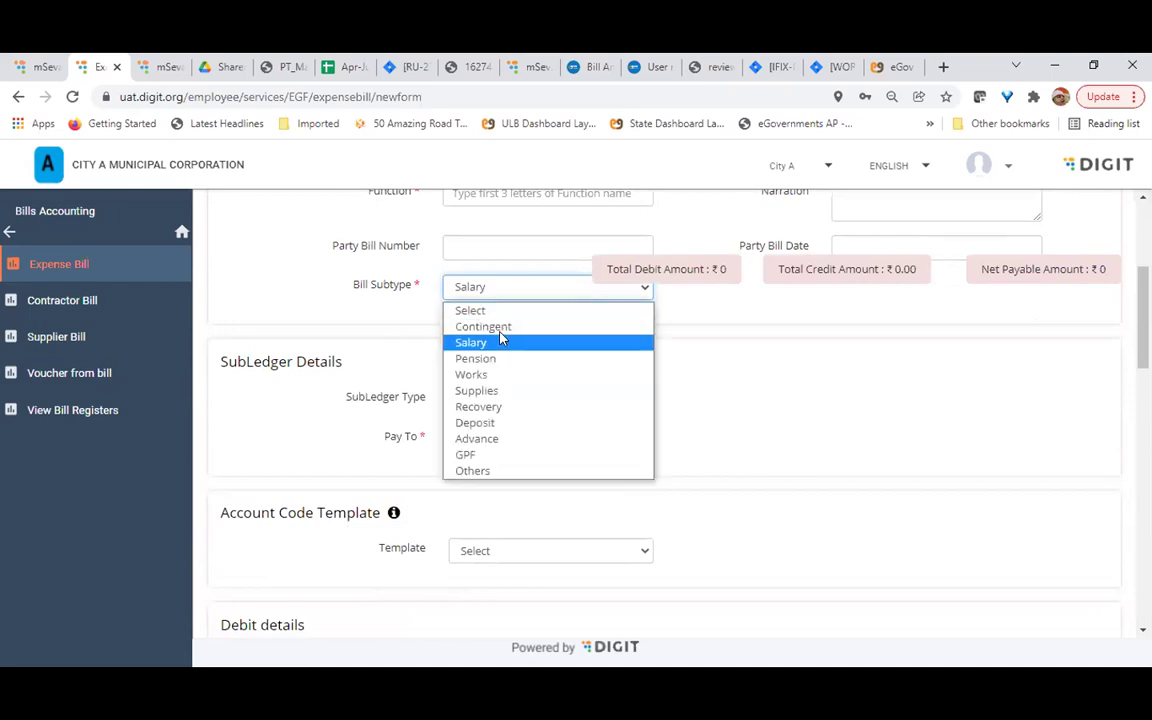
{"action": "key", "text": "Return"}
{"action": "left_click", "coordinate": [549, 402]}
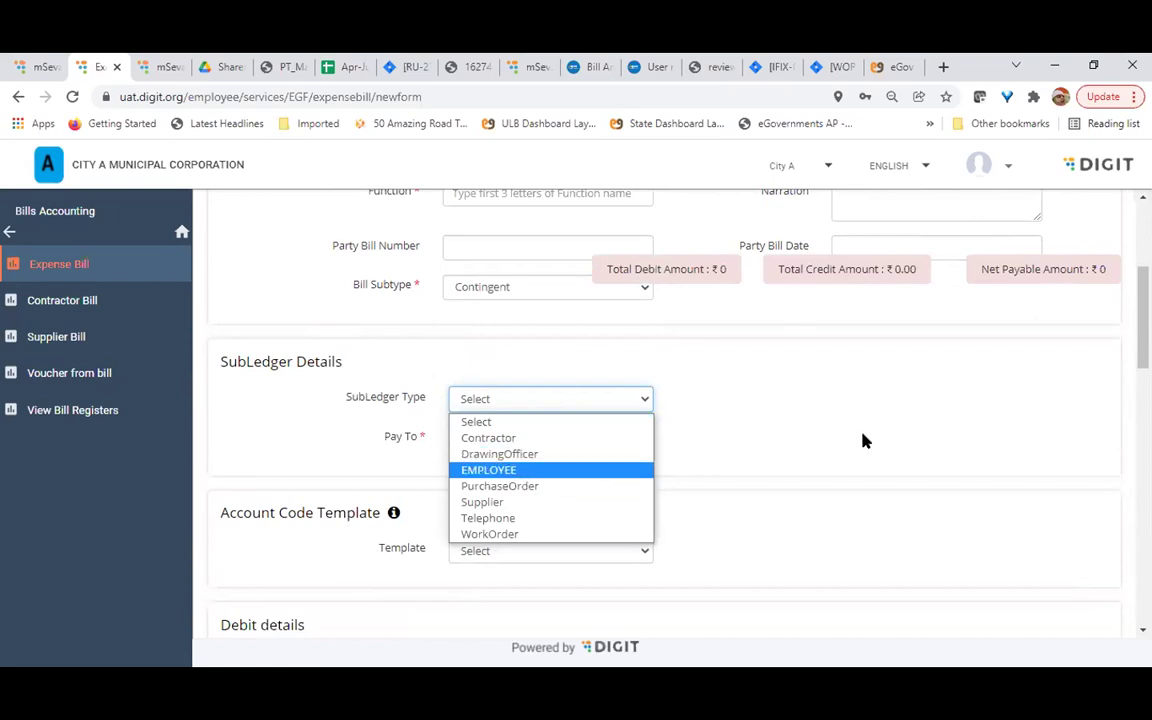
Enter the payee's name in the Pay To field
{"action": "left_click", "coordinate": [740, 435]}
{"action": "left_click", "coordinate": [556, 438]}
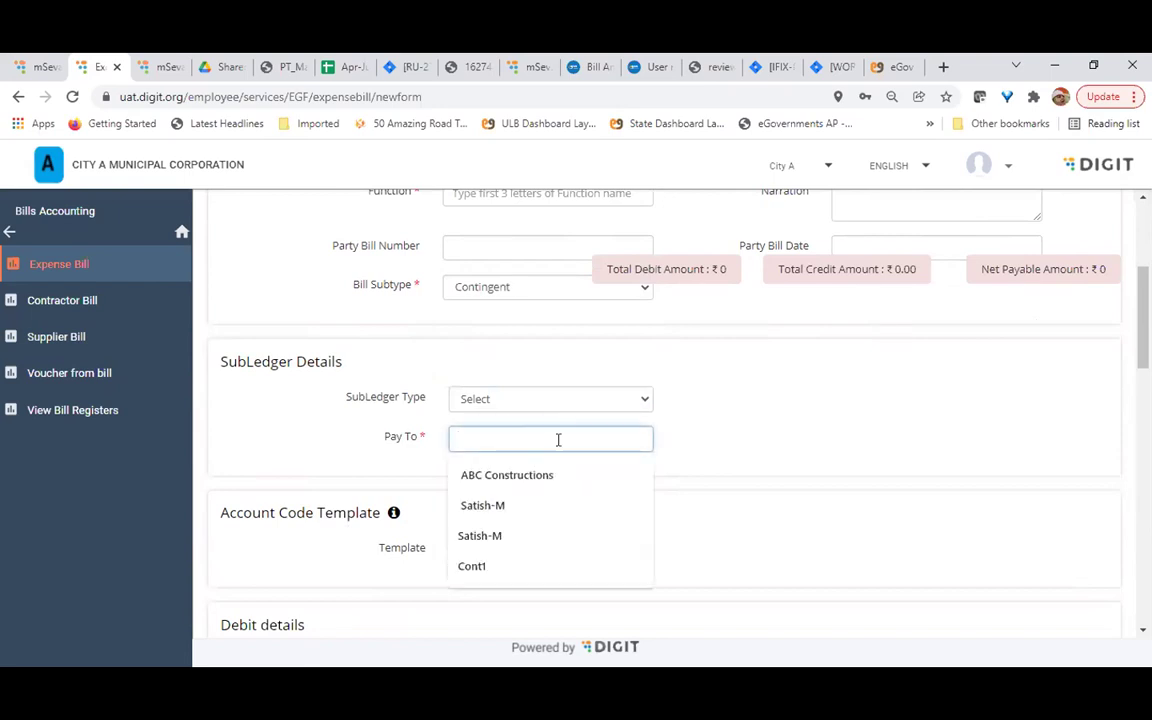
{"action": "type", "text": "SAtis"}
{"action": "key", "text": "BackSpace"}
{"action": "key", "text": "BackSpace"}
{"action": "key", "text": "BackSpace"}
{"action": "key", "text": "BackSpace"}
{"action": "type", "text": "atish"}
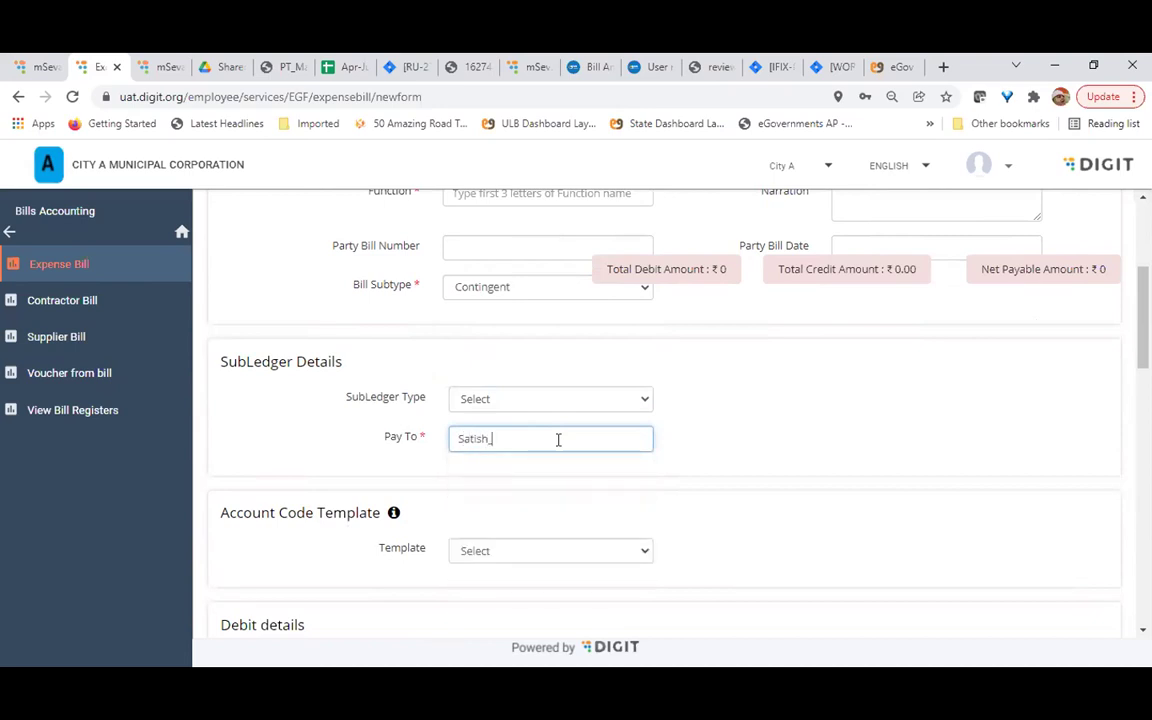
{"action": "type", "text": " N"}
Apply the EB2 Electricity Bill Non Subledger account code template
{"action": "scroll", "coordinate": [558, 439], "scroll_direction": "down", "scroll_amount": 1}
{"action": "scroll", "coordinate": [558, 440], "scroll_direction": "down", "scroll_amount": 1}
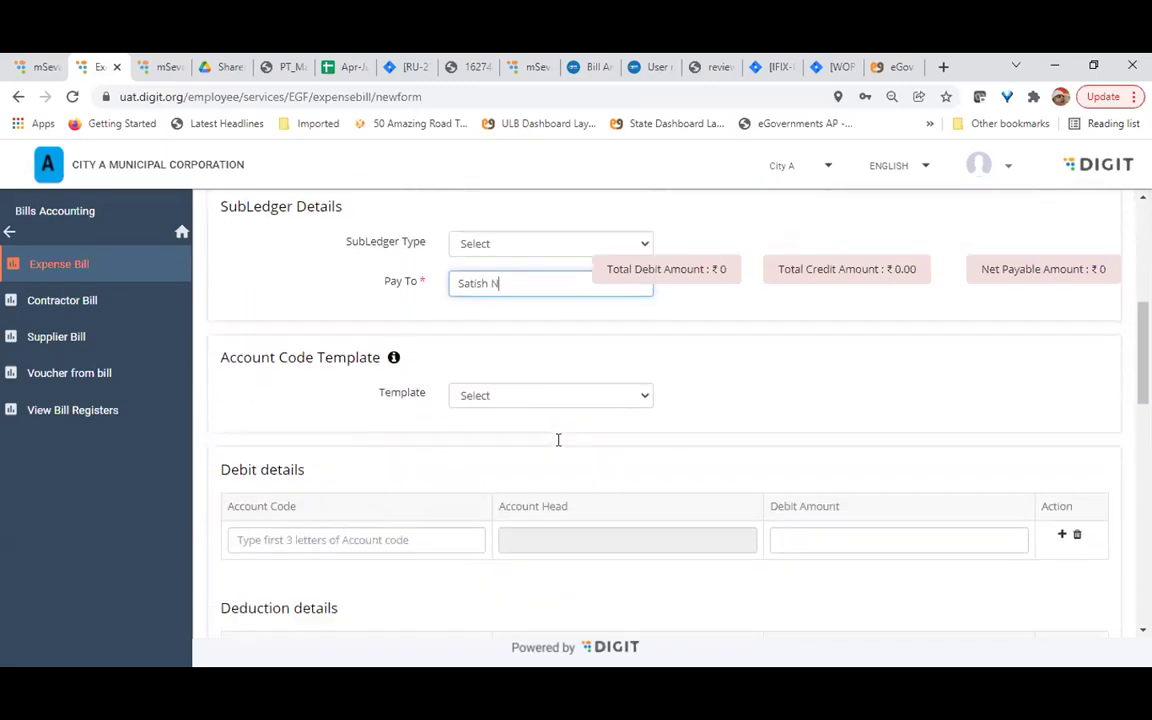
{"action": "scroll", "coordinate": [578, 509], "scroll_direction": "down", "scroll_amount": 2}
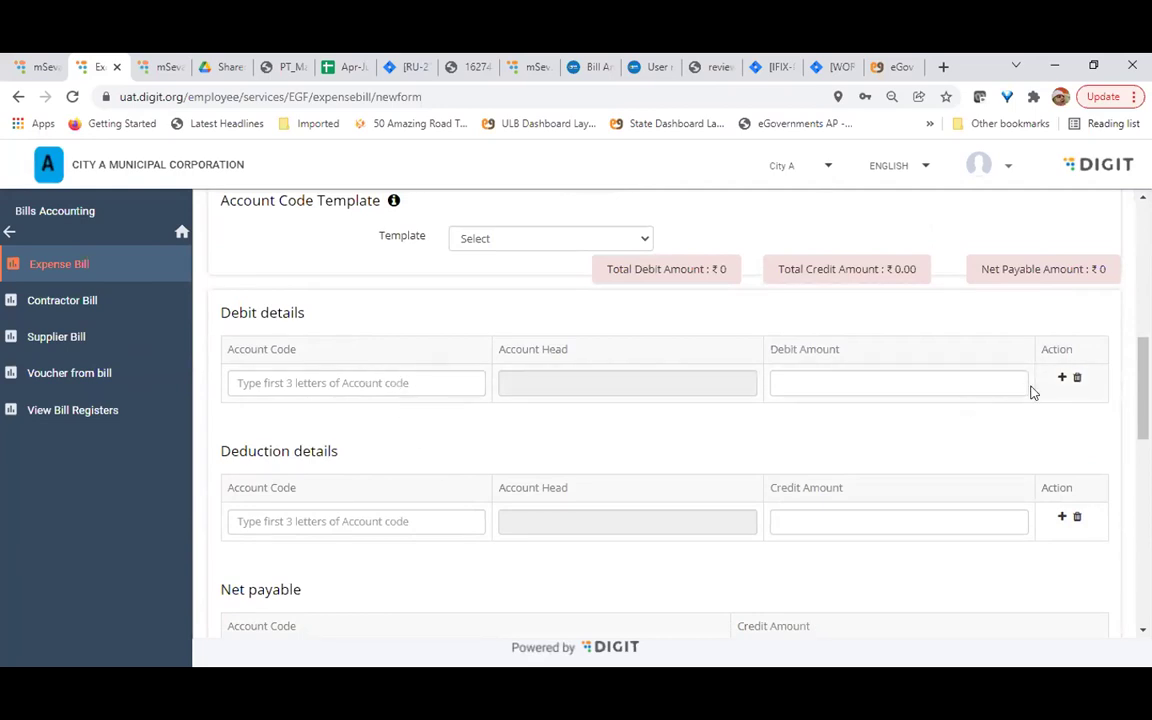
{"action": "left_click", "coordinate": [507, 243]}
{"action": "left_click", "coordinate": [530, 277]}
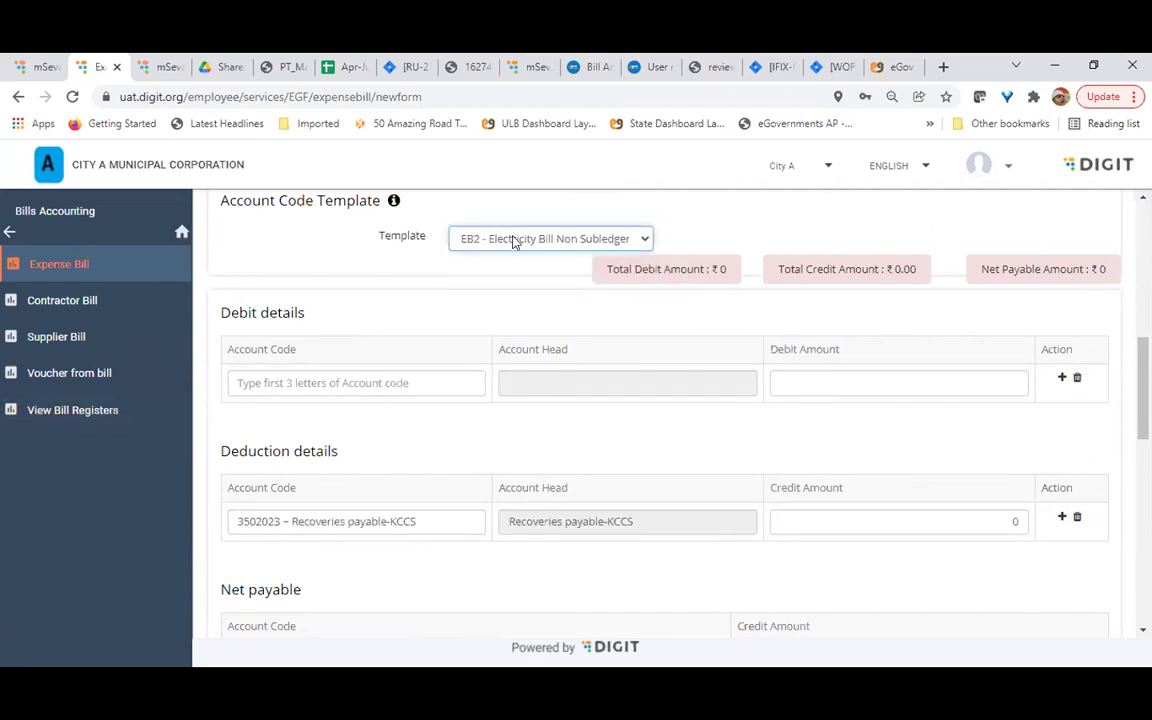
{"action": "scroll", "coordinate": [530, 445], "scroll_direction": "up", "scroll_amount": 2}
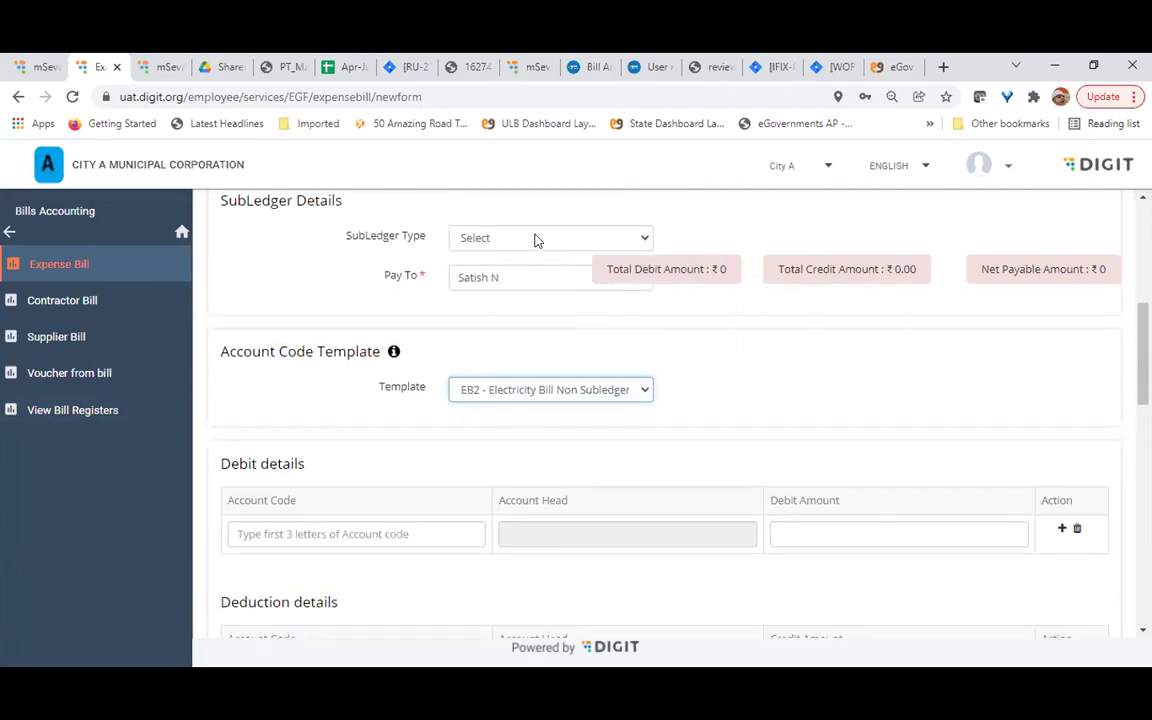
Set the SubLedger Type to Contractor instead of DrawingOfficer
{"action": "left_click", "coordinate": [537, 240]}
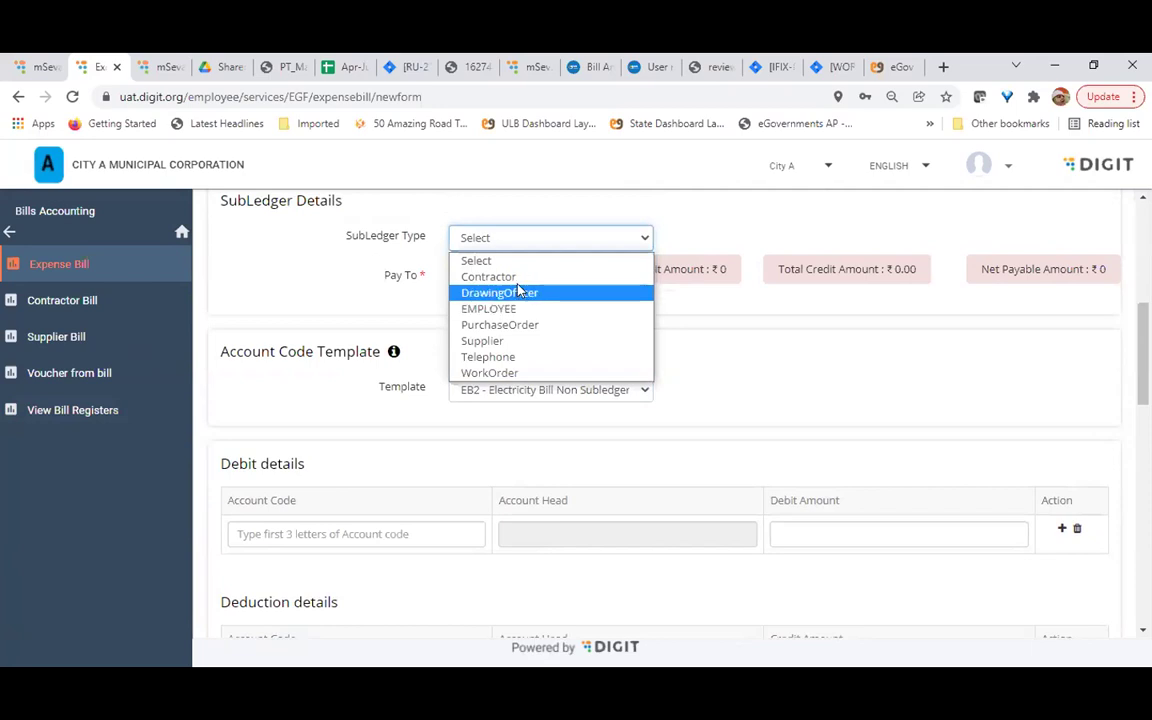
{"action": "left_click", "coordinate": [499, 292]}
{"action": "left_click", "coordinate": [537, 238]}
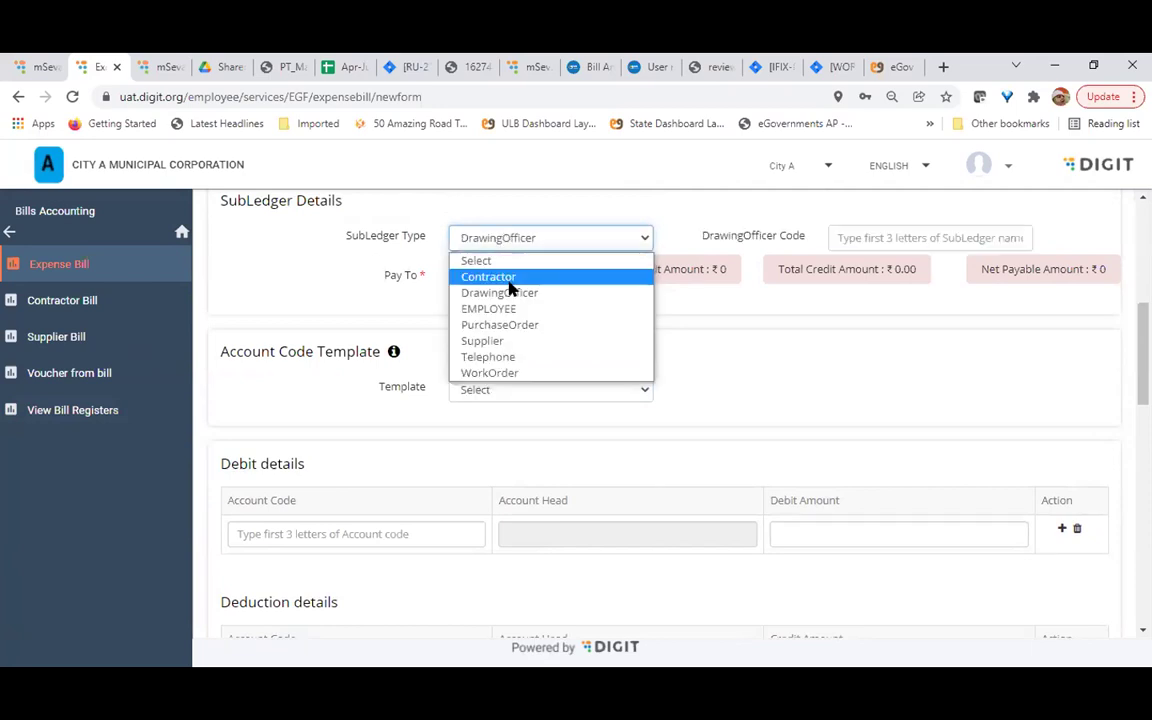
{"action": "left_click", "coordinate": [506, 278]}
{"action": "scroll", "coordinate": [479, 545], "scroll_direction": "down", "scroll_amount": 1}
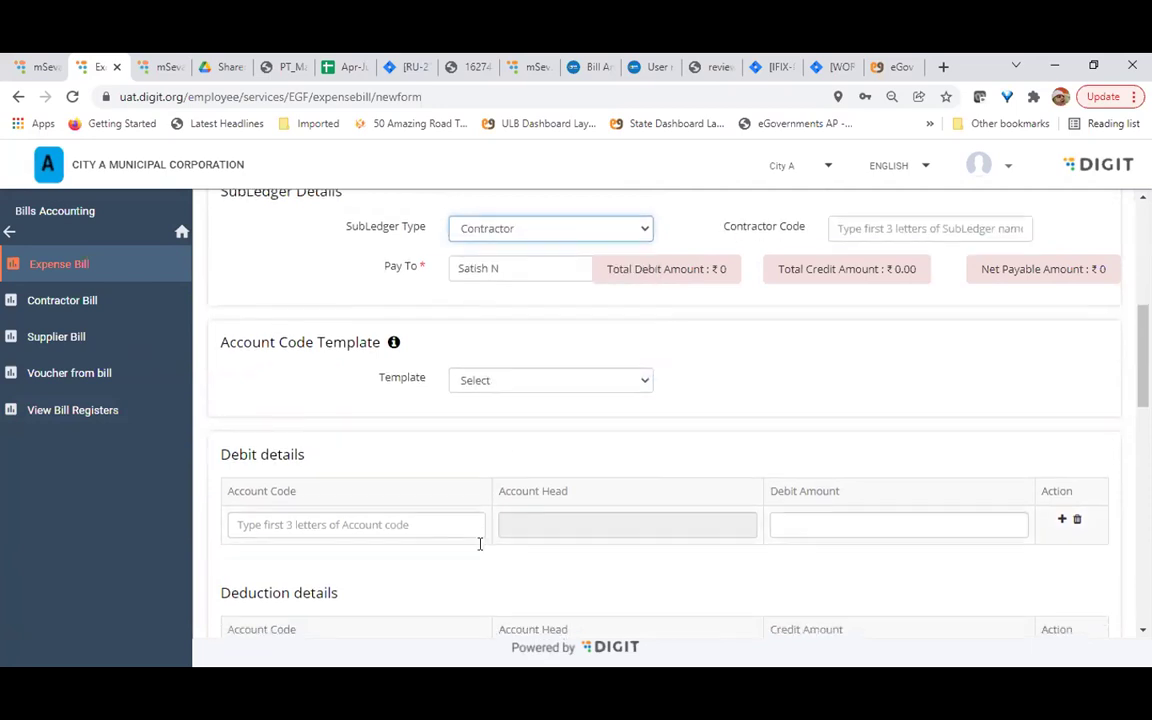
{"action": "scroll", "coordinate": [479, 545], "scroll_direction": "up", "scroll_amount": 1}
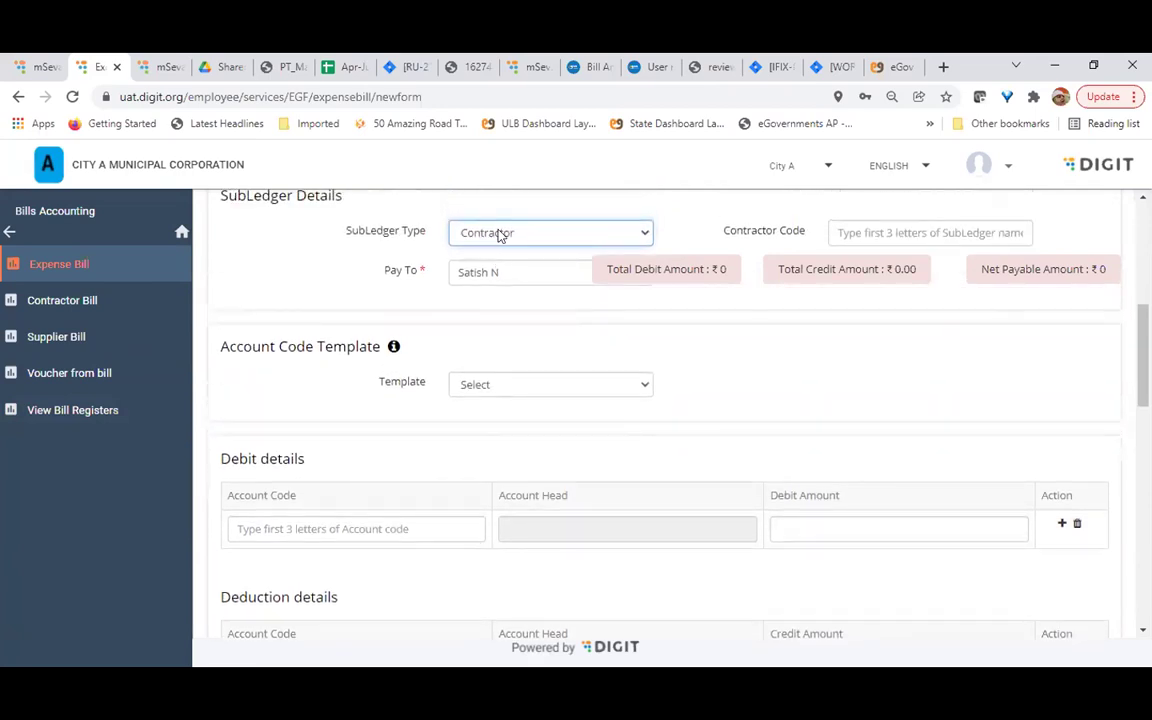
Try the EB1 Electricity Bill Template, then reset Template back to Select
{"action": "left_click", "coordinate": [530, 388]}
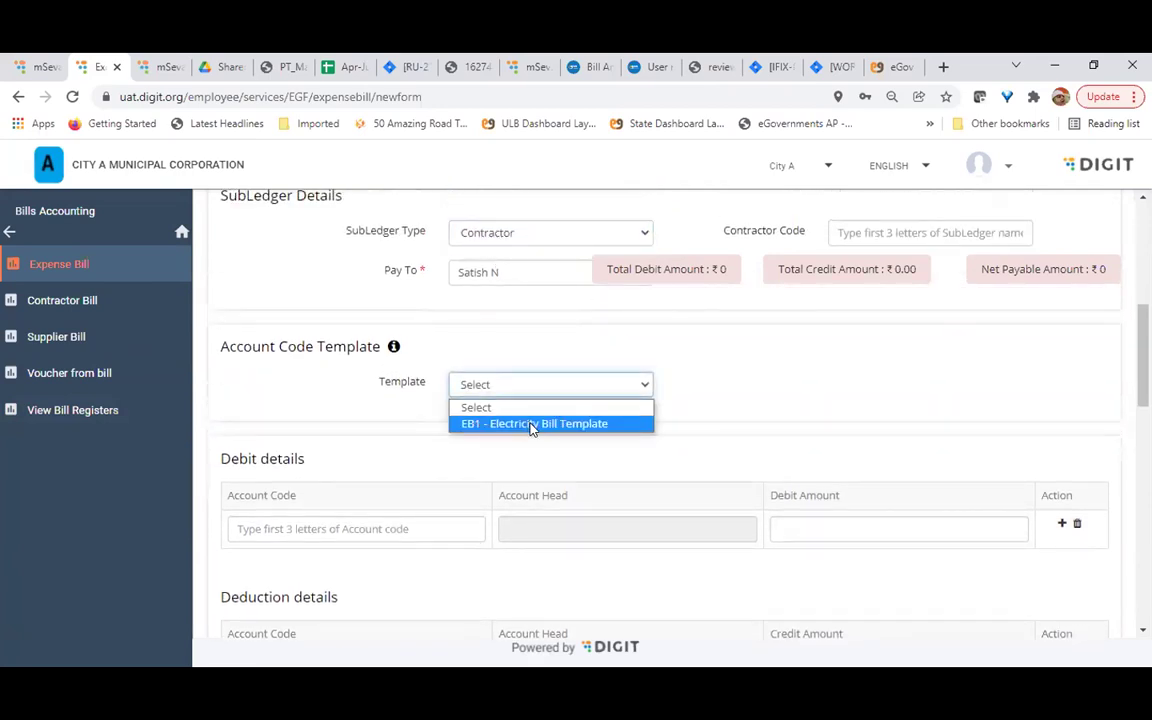
{"action": "left_click", "coordinate": [532, 427]}
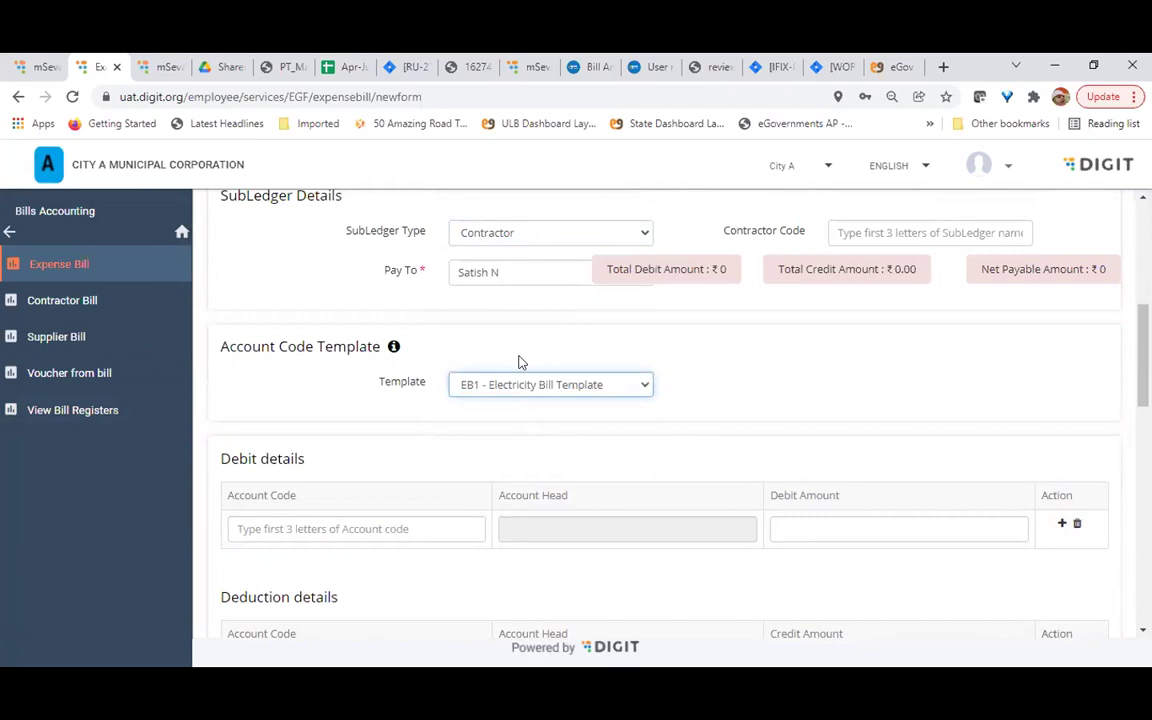
{"action": "left_click", "coordinate": [530, 387]}
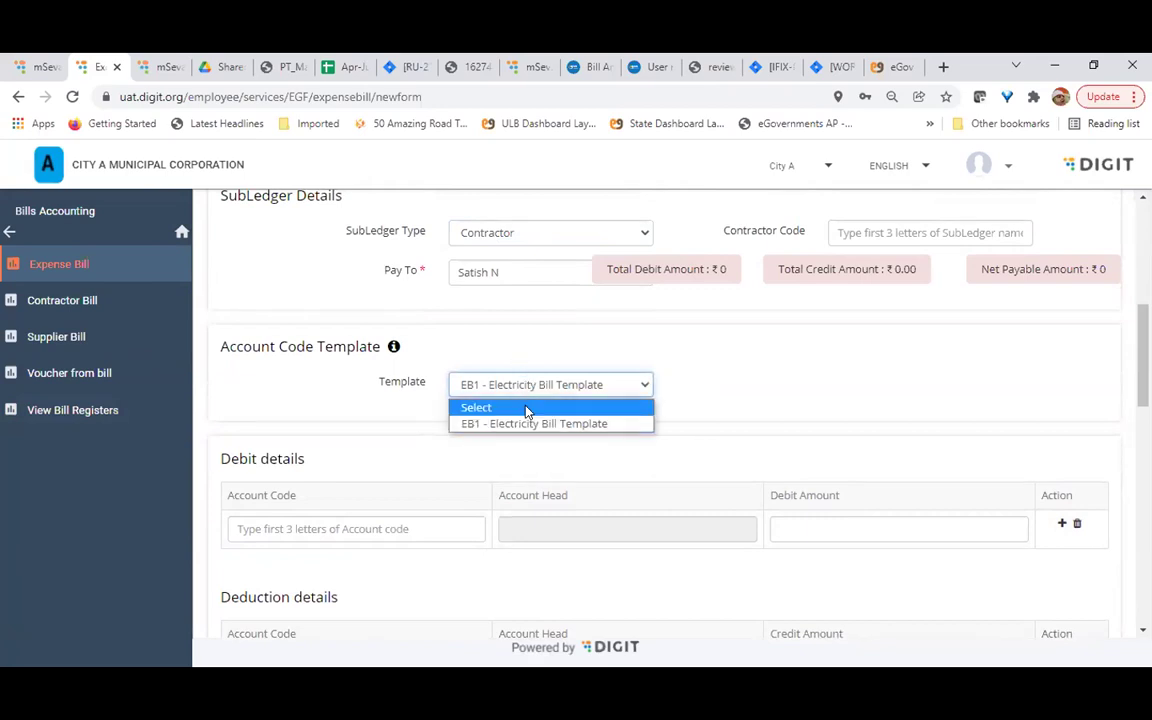
{"action": "left_click", "coordinate": [527, 406]}
{"action": "scroll", "coordinate": [407, 470], "scroll_direction": "down", "scroll_amount": 2}
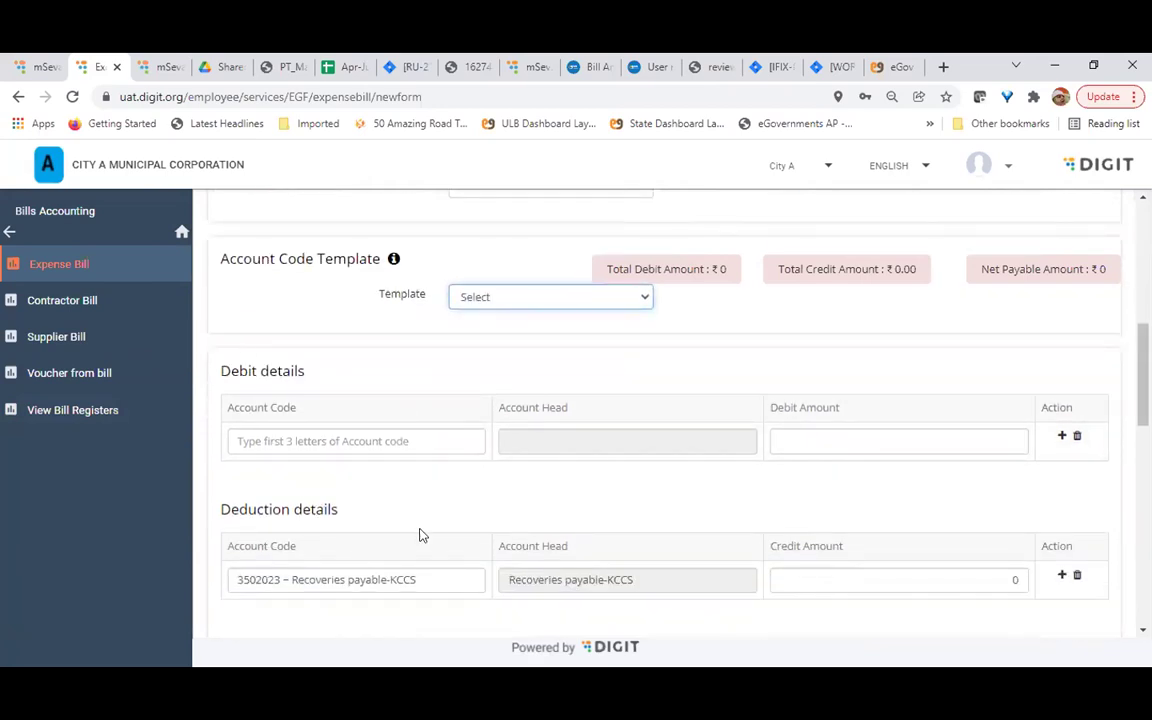
{"action": "scroll", "coordinate": [435, 430], "scroll_direction": "down", "scroll_amount": 1}
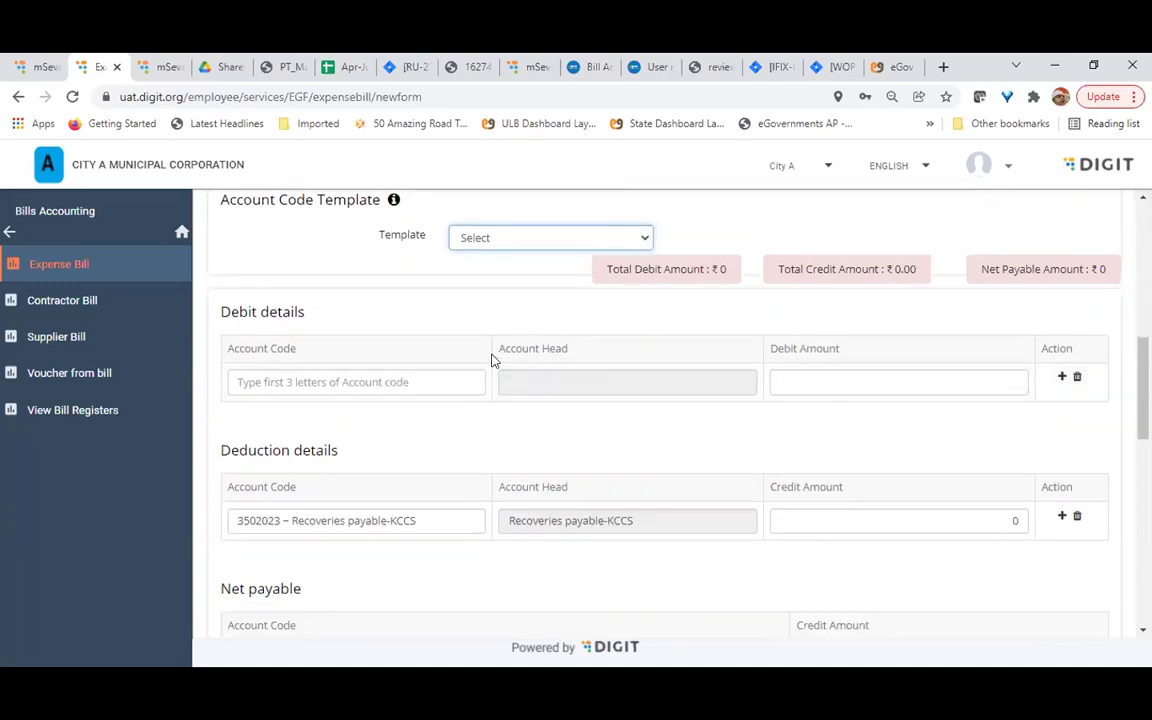
{"action": "left_click", "coordinate": [412, 385]}
Debit 5000 to account 2201201 Communication Expenses-Telephone
{"action": "type", "text": "tele"}
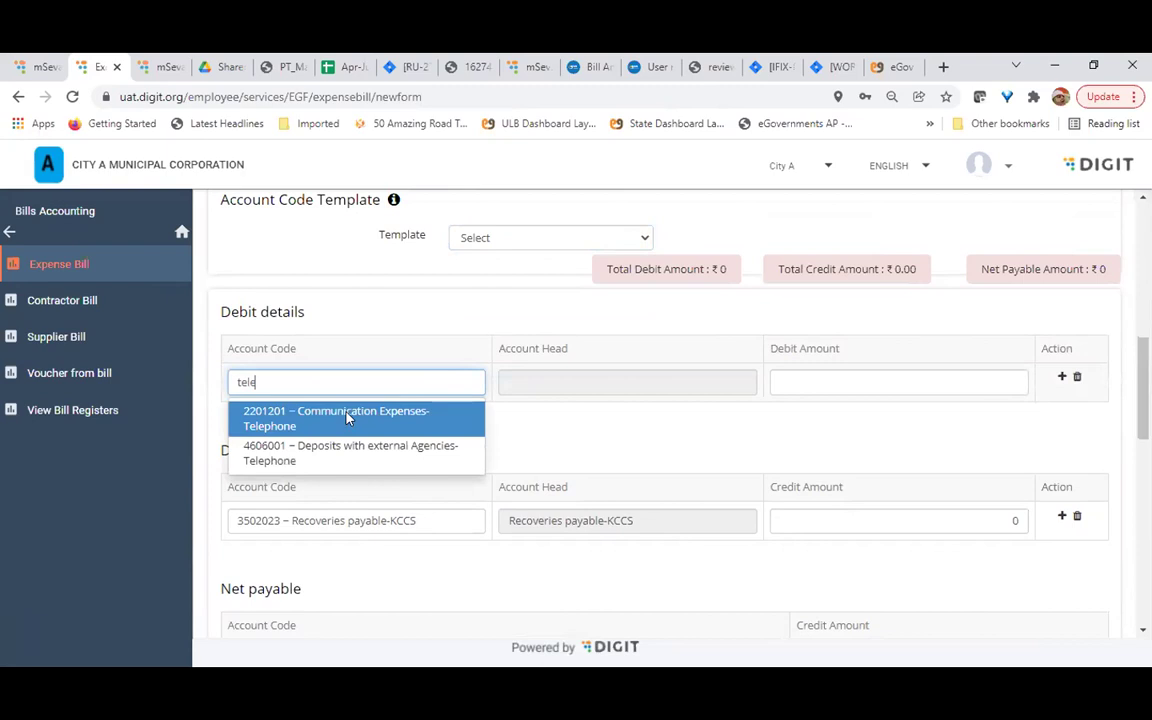
{"action": "left_click", "coordinate": [350, 419]}
{"action": "left_click", "coordinate": [841, 381]}
{"action": "type", "text": "500"}
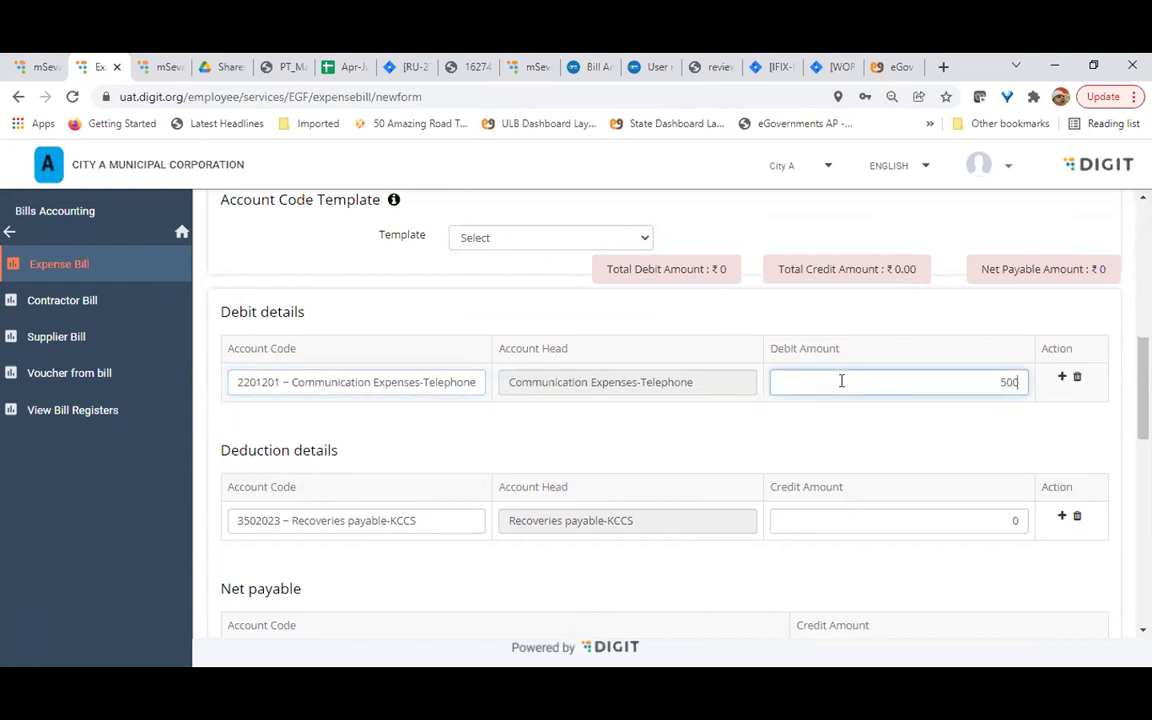
{"action": "type", "text": "0"}
{"action": "left_click", "coordinate": [645, 429]}
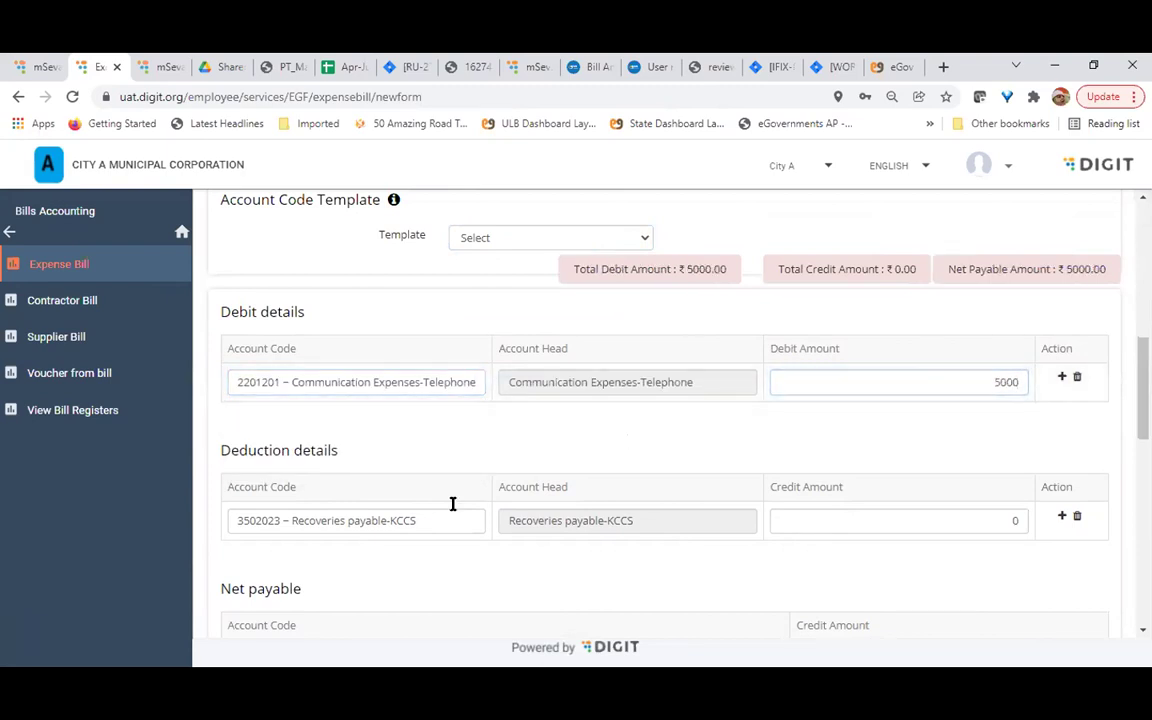
Clear the deduction row's account code after its deletion is refused
{"action": "left_click", "coordinate": [427, 519]}
{"action": "scroll", "coordinate": [429, 519], "scroll_direction": "down", "scroll_amount": 1}
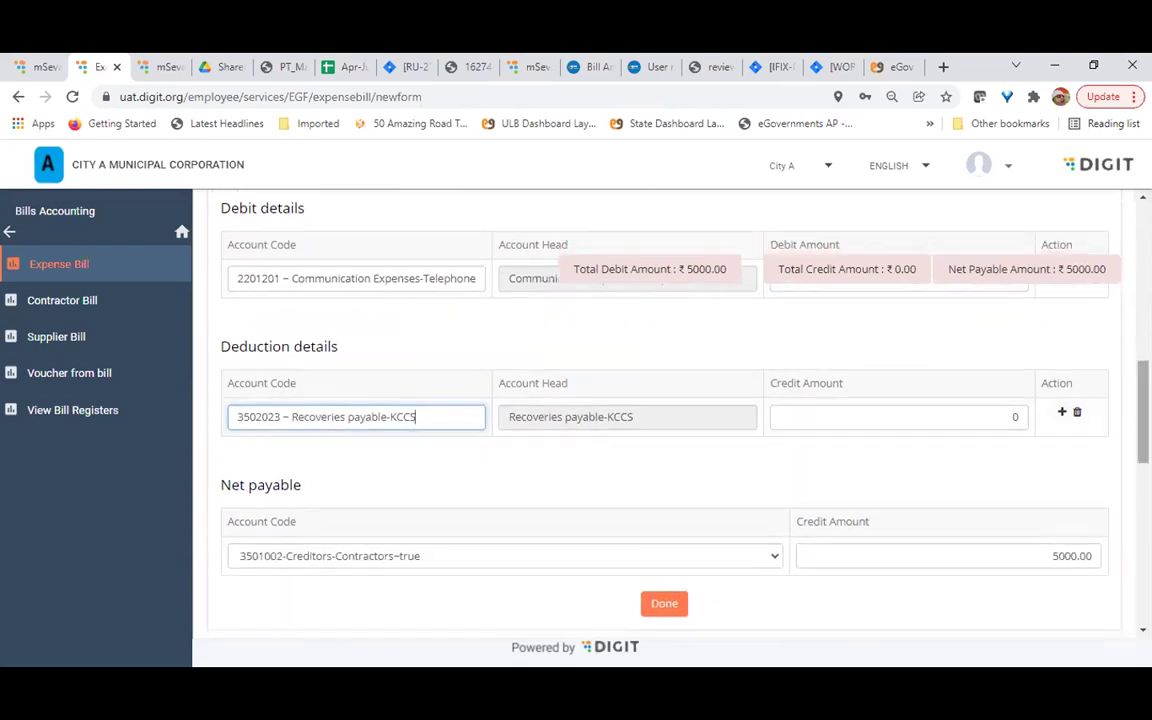
{"action": "left_click", "coordinate": [1078, 414]}
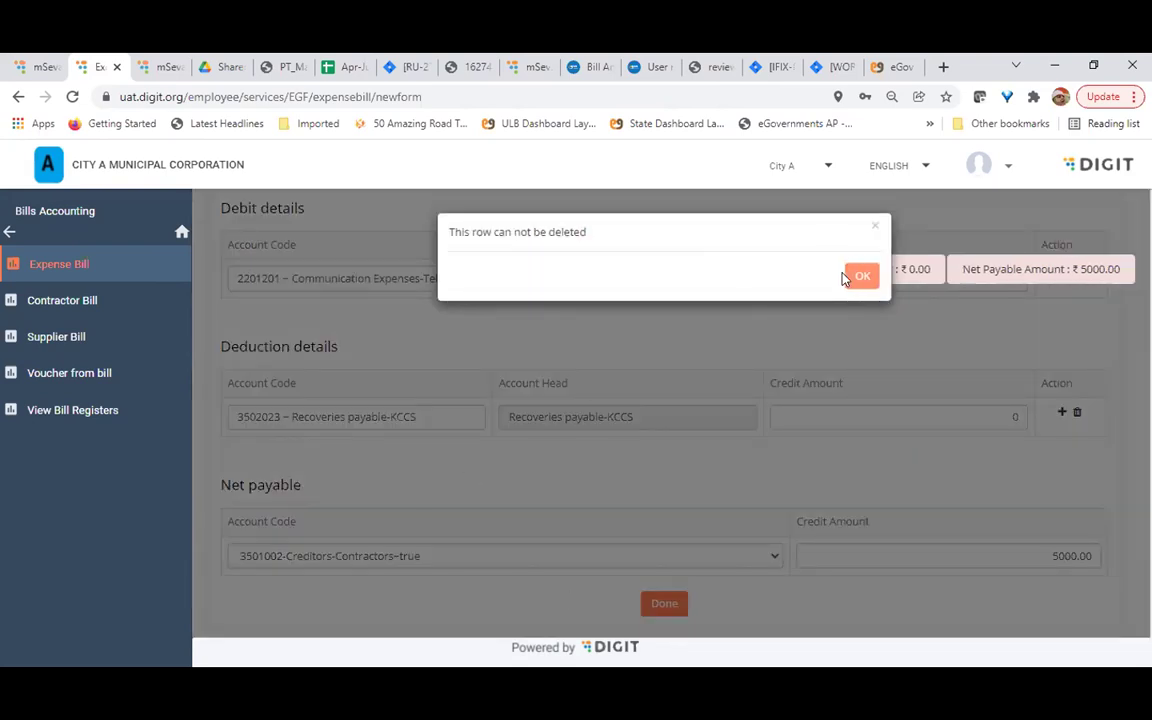
{"action": "left_click", "coordinate": [858, 271]}
{"action": "scroll", "coordinate": [630, 517], "scroll_direction": "down", "scroll_amount": 1}
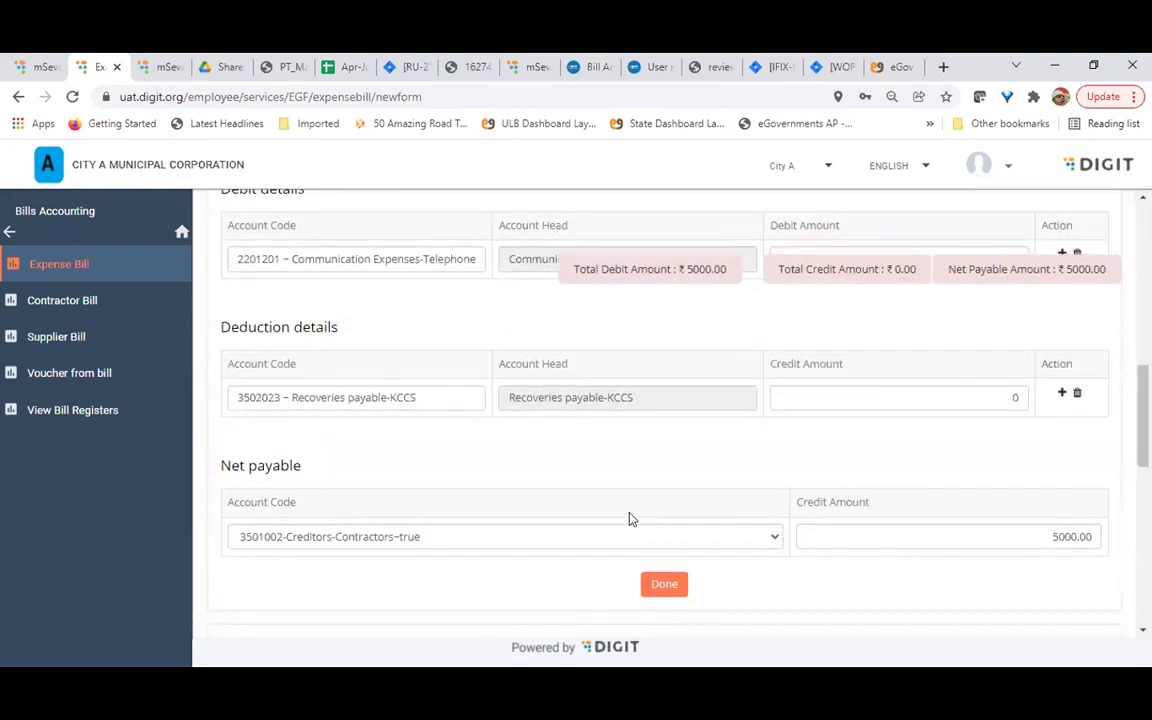
{"action": "left_click_drag", "start_coordinate": [452, 391], "coordinate": [18, 504]}
{"action": "key", "text": "BackSpace"}
{"action": "left_click", "coordinate": [494, 455]}
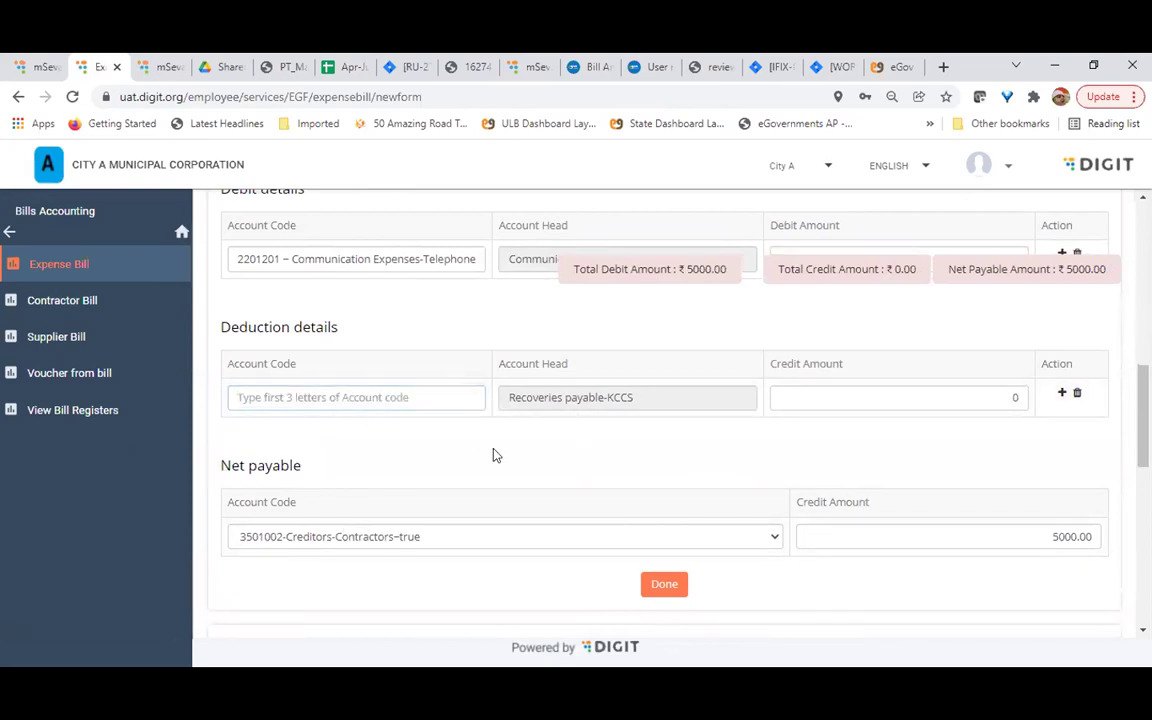
Choose 3501003-Creditors-Expenses as the Net payable account code
{"action": "scroll", "coordinate": [502, 569], "scroll_direction": "down", "scroll_amount": 1}
{"action": "scroll", "coordinate": [502, 569], "scroll_direction": "down", "scroll_amount": 1}
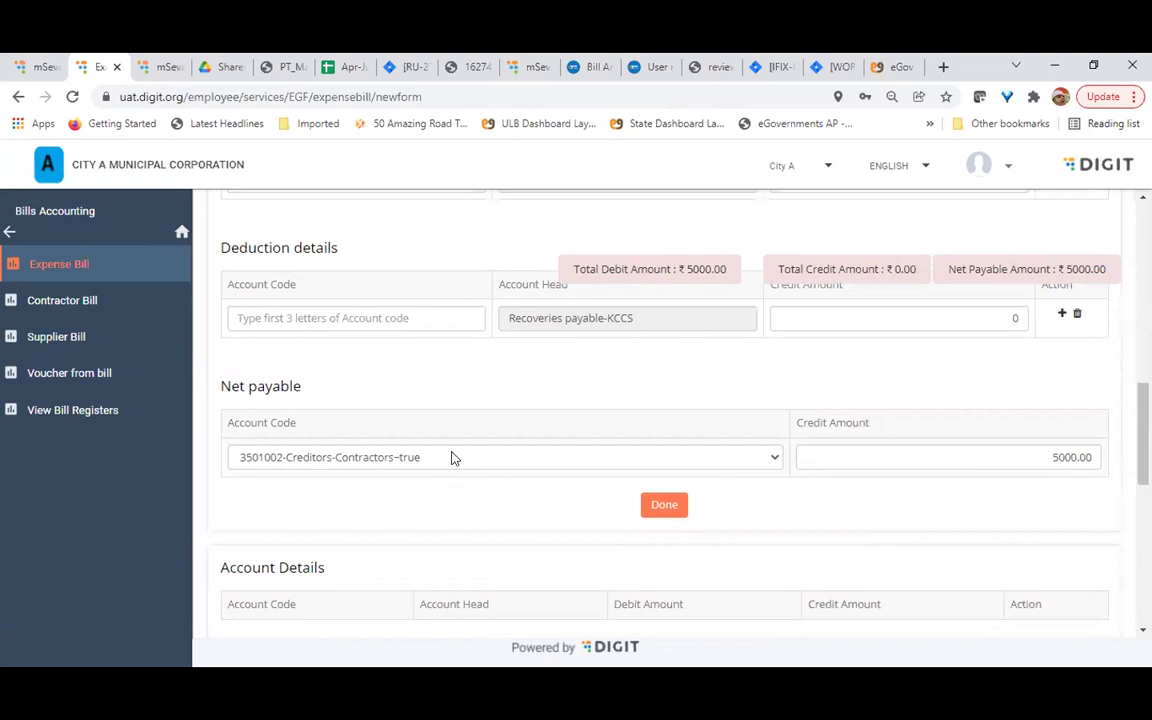
{"action": "left_click", "coordinate": [452, 457]}
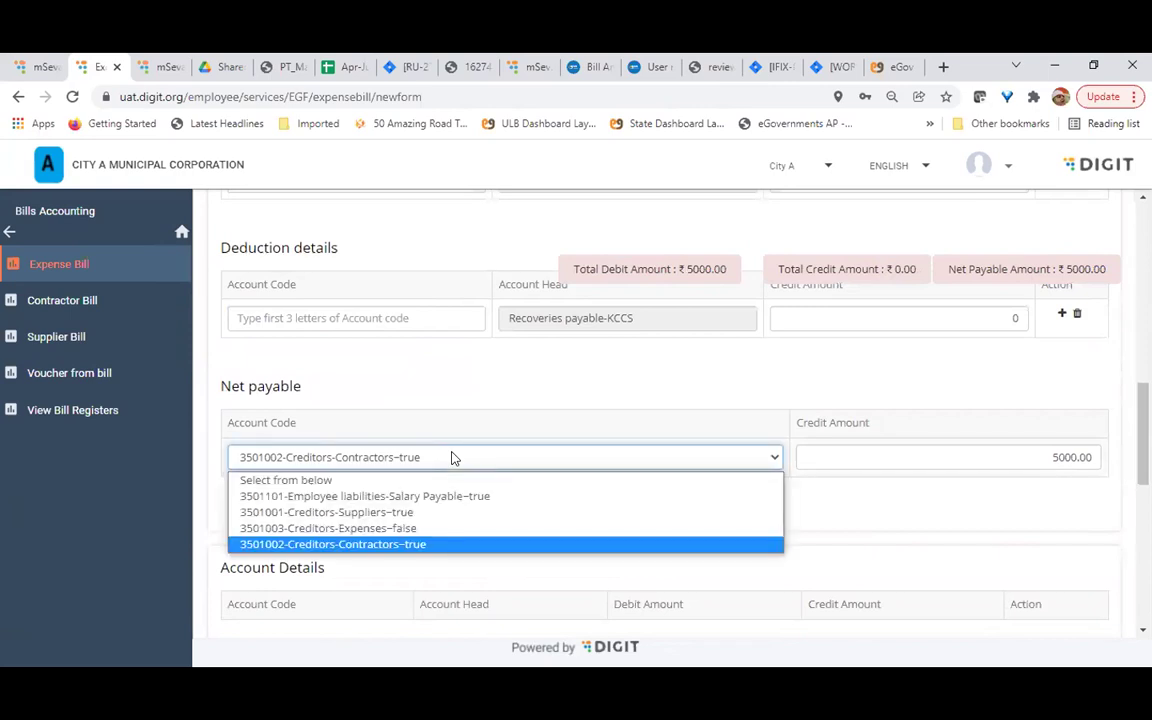
{"action": "scroll", "coordinate": [478, 388], "scroll_direction": "up", "scroll_amount": 4}
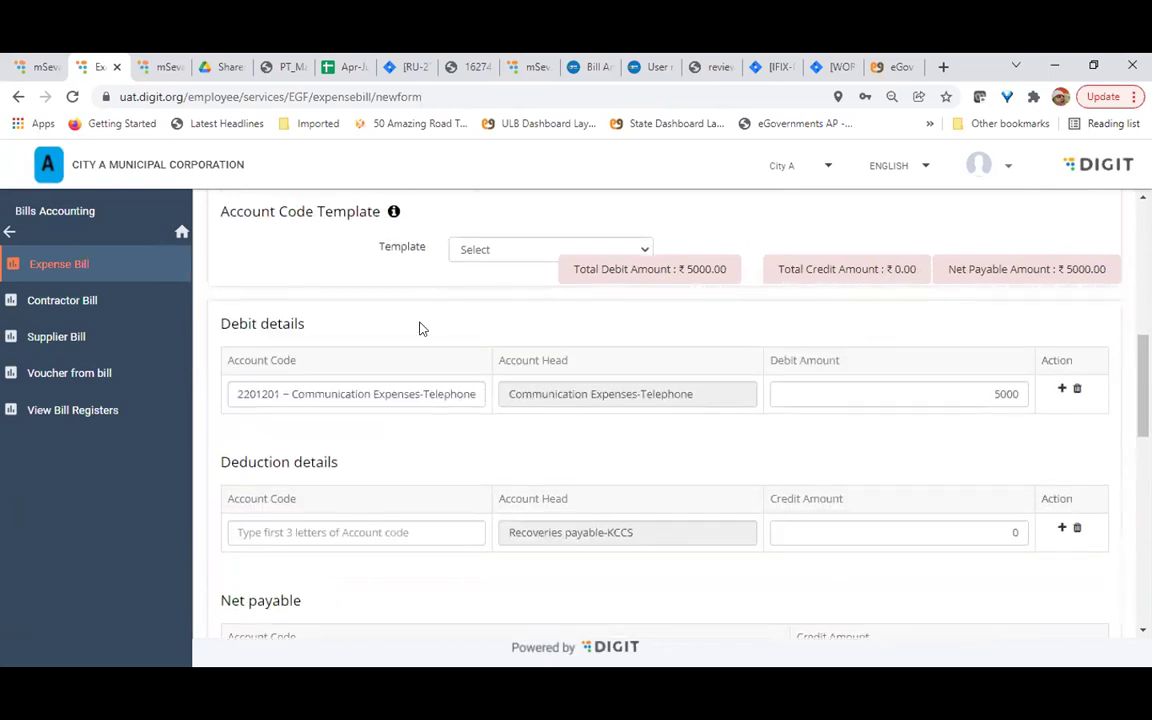
{"action": "scroll", "coordinate": [478, 368], "scroll_direction": "up", "scroll_amount": 1}
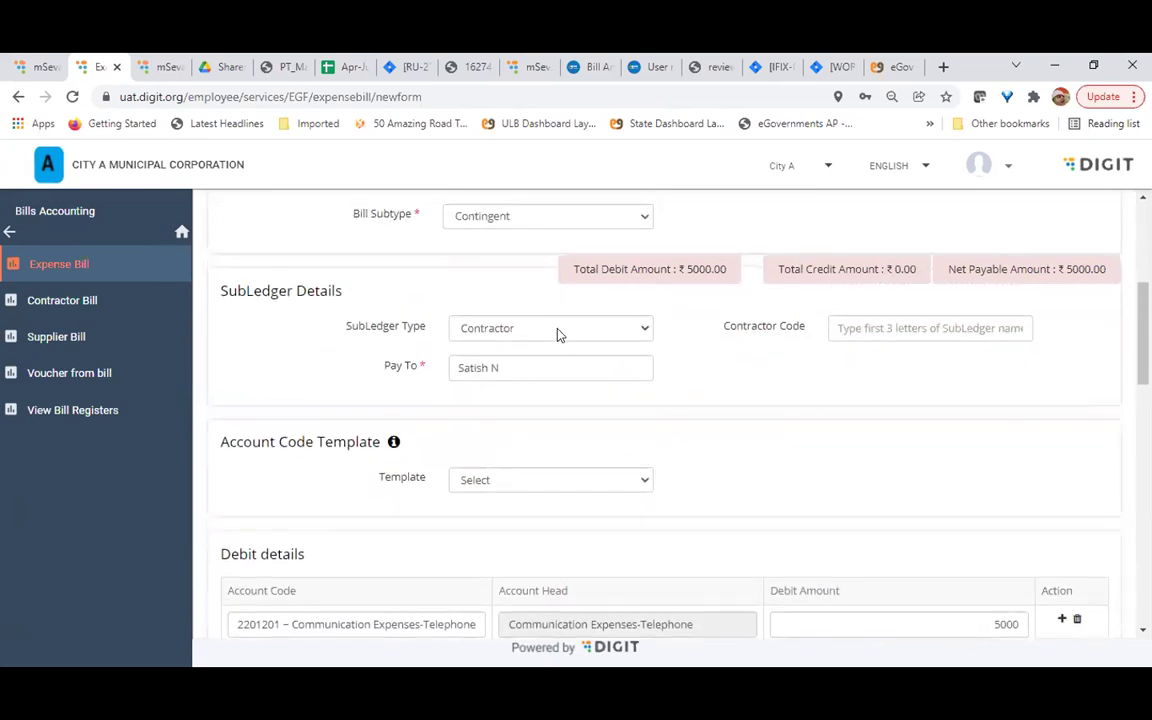
{"action": "left_click", "coordinate": [555, 330]}
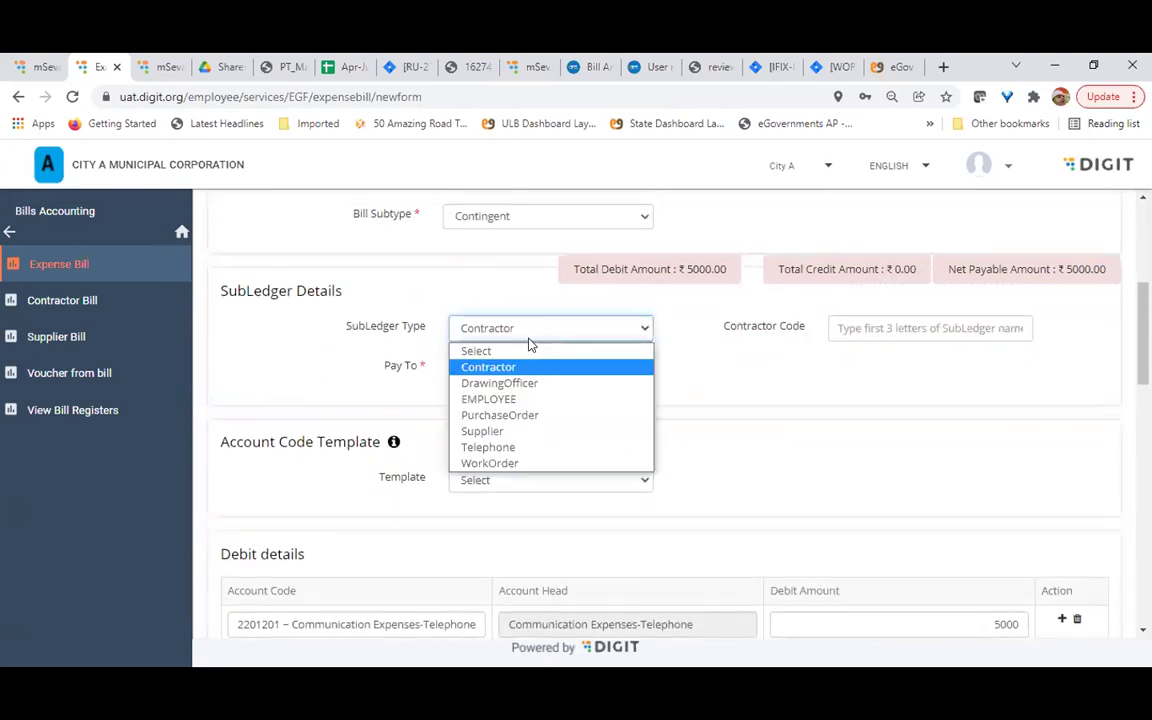
{"action": "scroll", "coordinate": [605, 367], "scroll_direction": "down", "scroll_amount": 6}
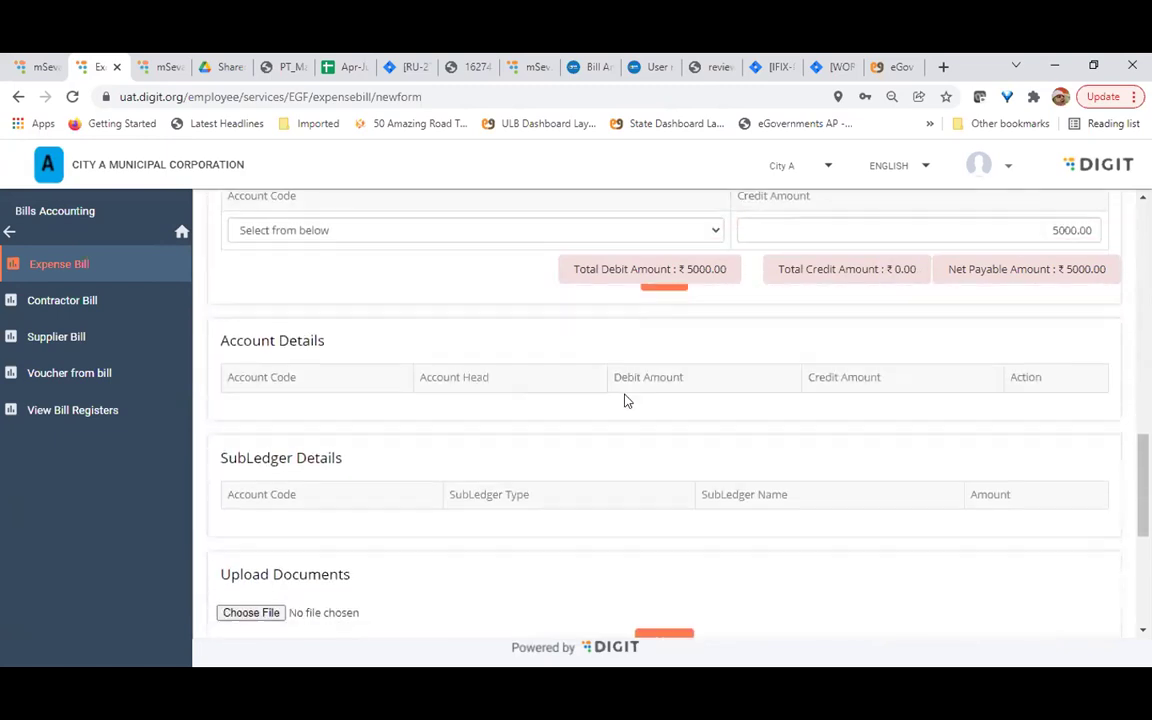
{"action": "scroll", "coordinate": [411, 419], "scroll_direction": "up", "scroll_amount": 2}
{"action": "left_click", "coordinate": [340, 341]}
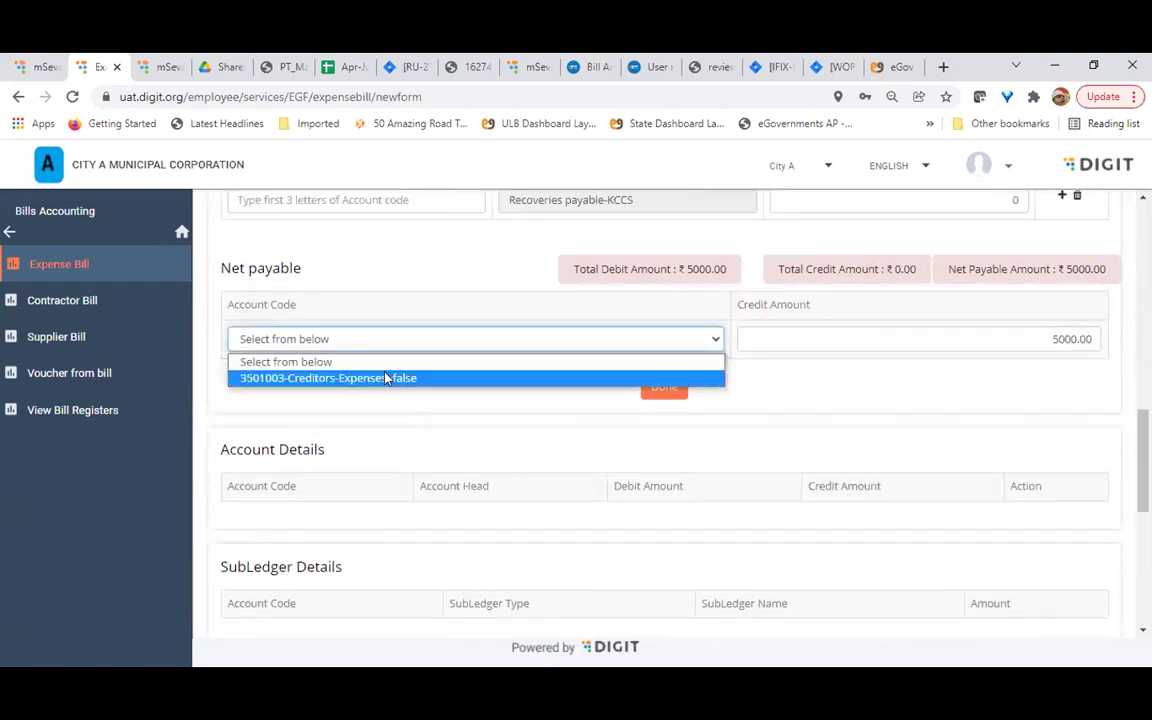
{"action": "left_click", "coordinate": [386, 378]}
{"action": "scroll", "coordinate": [488, 411], "scroll_direction": "up", "scroll_amount": 2}
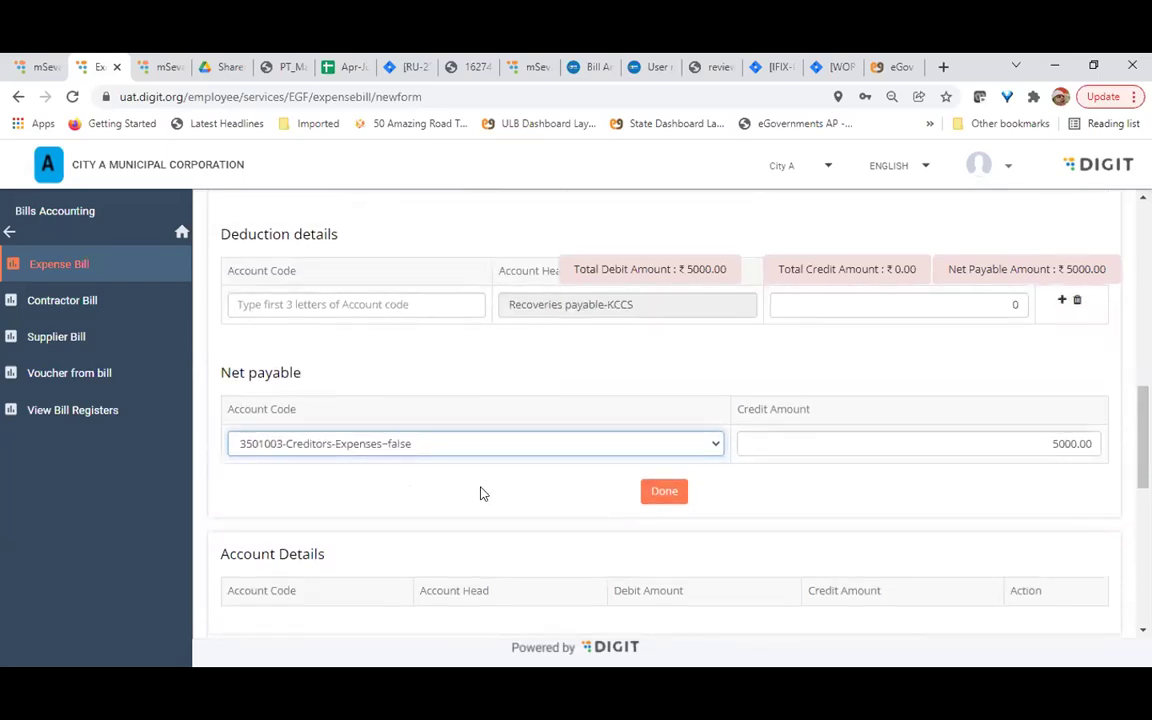
{"action": "scroll", "coordinate": [480, 493], "scroll_direction": "up", "scroll_amount": 4}
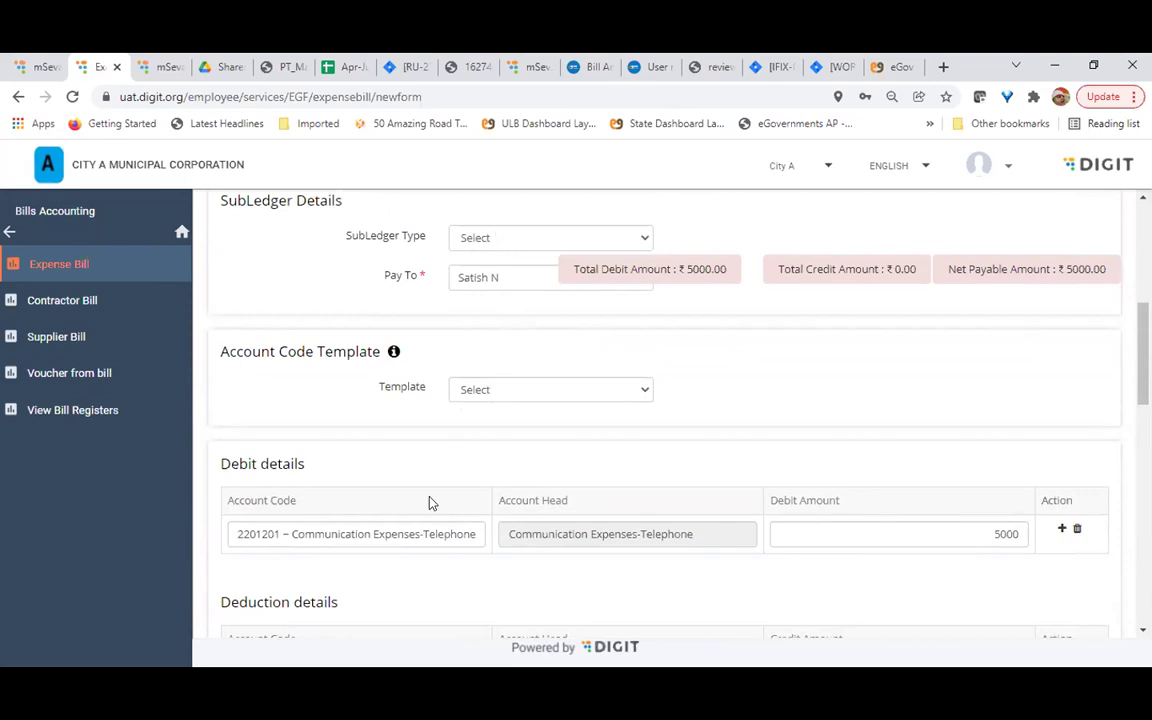
{"action": "scroll", "coordinate": [429, 504], "scroll_direction": "down", "scroll_amount": 4}
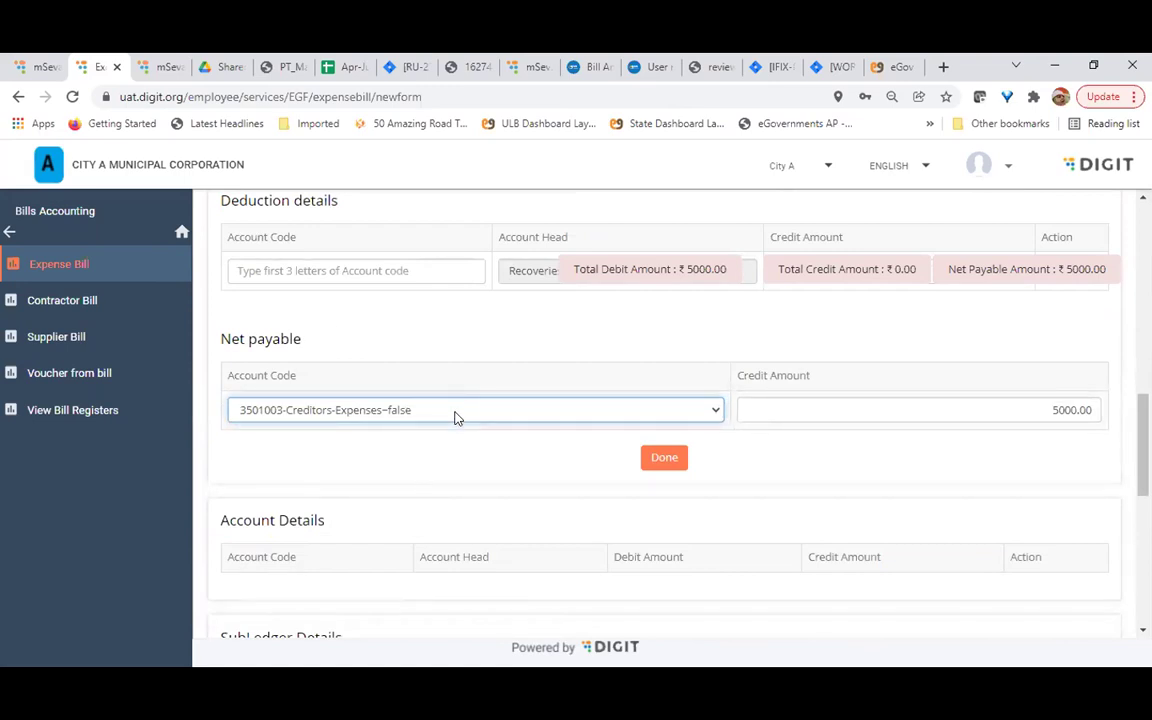
Reconfirm 3501003 Creditors-Expenses as the net payable account
{"action": "left_click", "coordinate": [455, 410]}
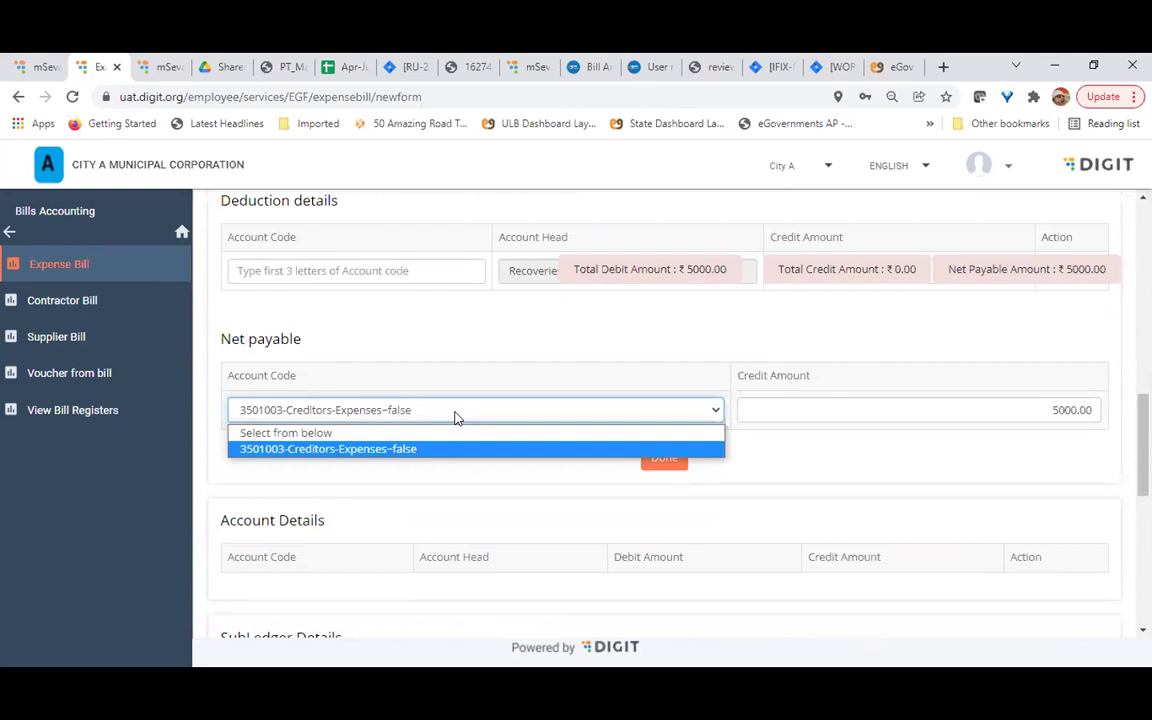
{"action": "left_click", "coordinate": [360, 452]}
{"action": "scroll", "coordinate": [956, 431], "scroll_direction": "up", "scroll_amount": 3}
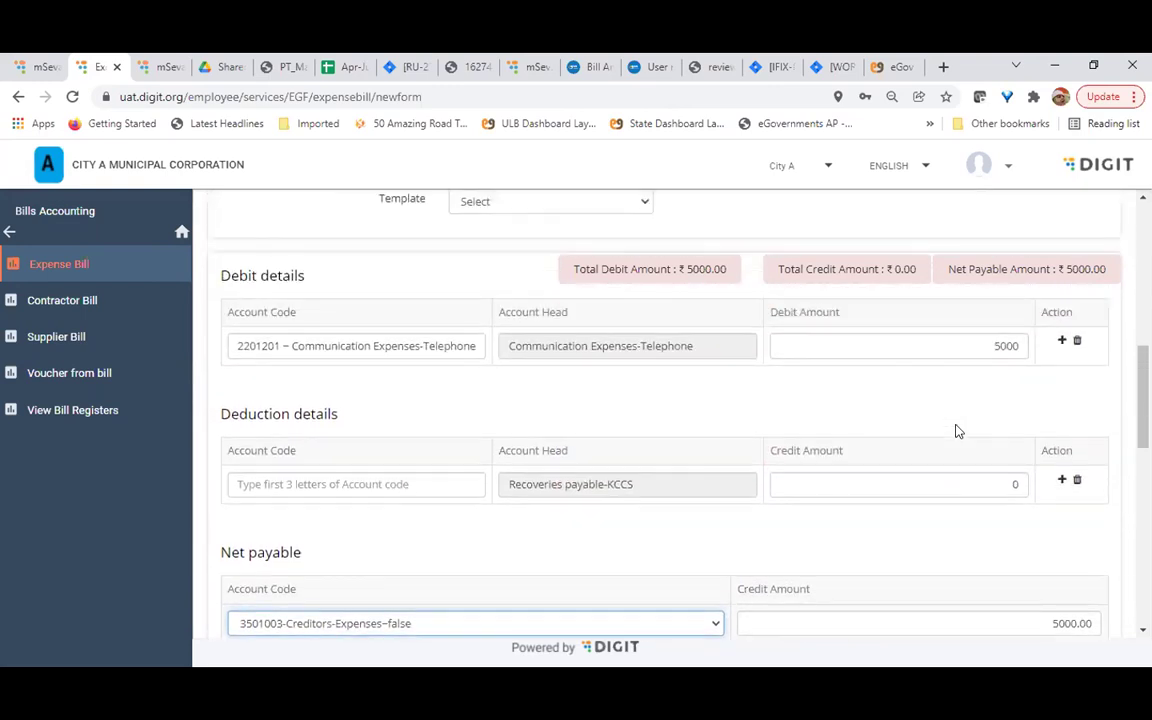
{"action": "scroll", "coordinate": [956, 431], "scroll_direction": "down", "scroll_amount": 3}
Post the entries to Account Details and delete the Recoveries payable-KCCS row
{"action": "left_click", "coordinate": [663, 386]}
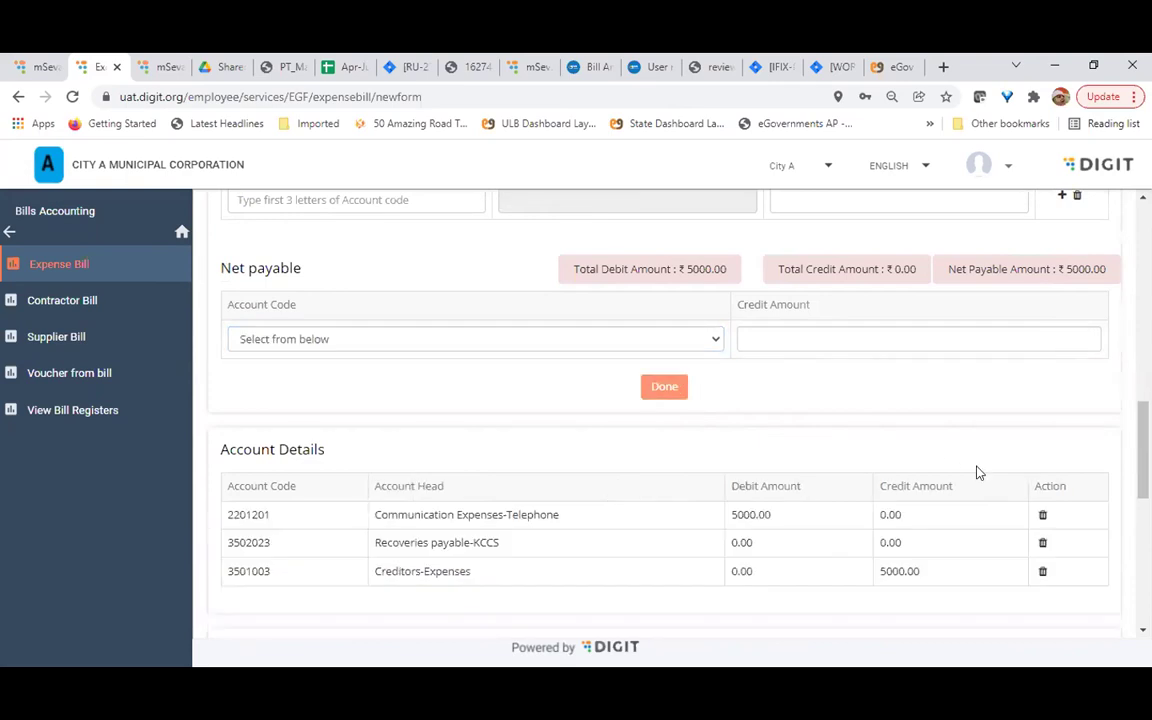
{"action": "scroll", "coordinate": [978, 472], "scroll_direction": "down", "scroll_amount": 3}
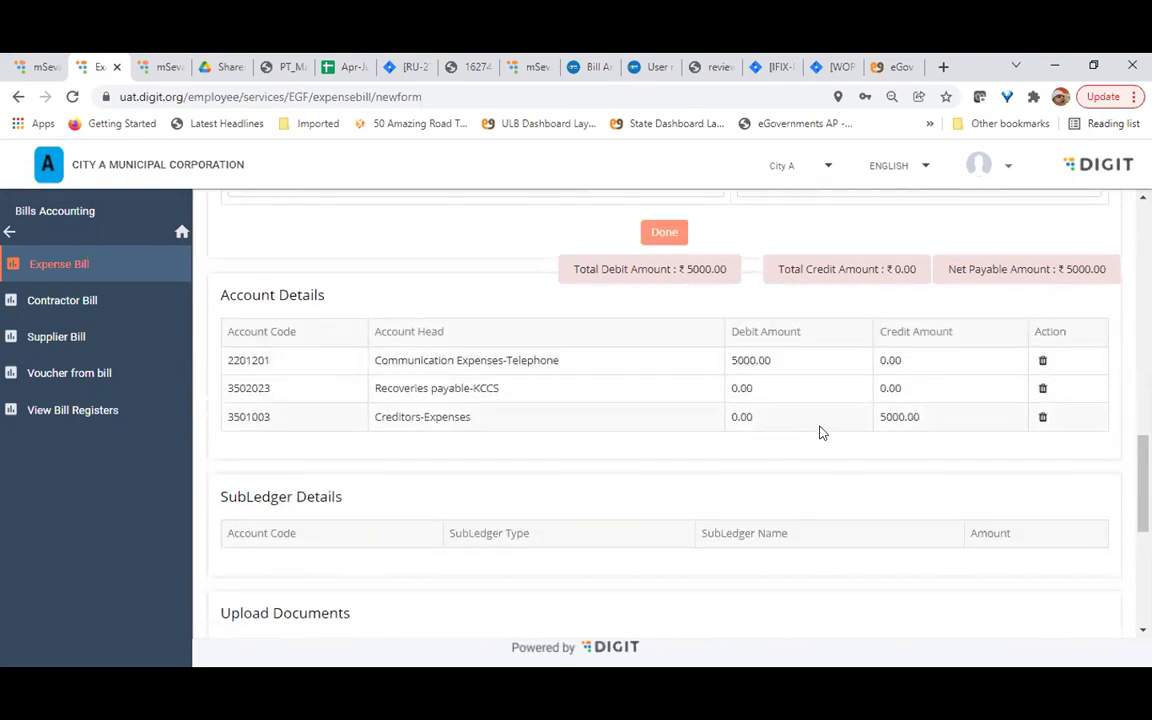
{"action": "left_click", "coordinate": [1043, 389]}
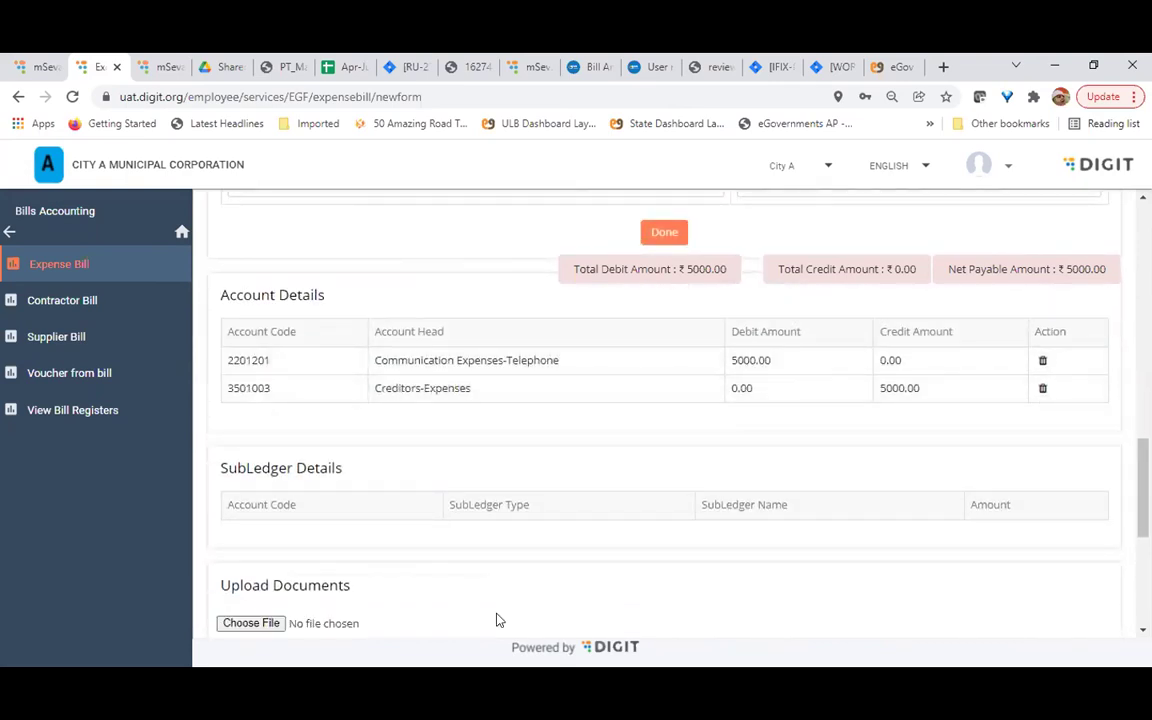
{"action": "scroll", "coordinate": [499, 620], "scroll_direction": "down", "scroll_amount": 1}
{"action": "scroll", "coordinate": [416, 512], "scroll_direction": "down", "scroll_amount": 2}
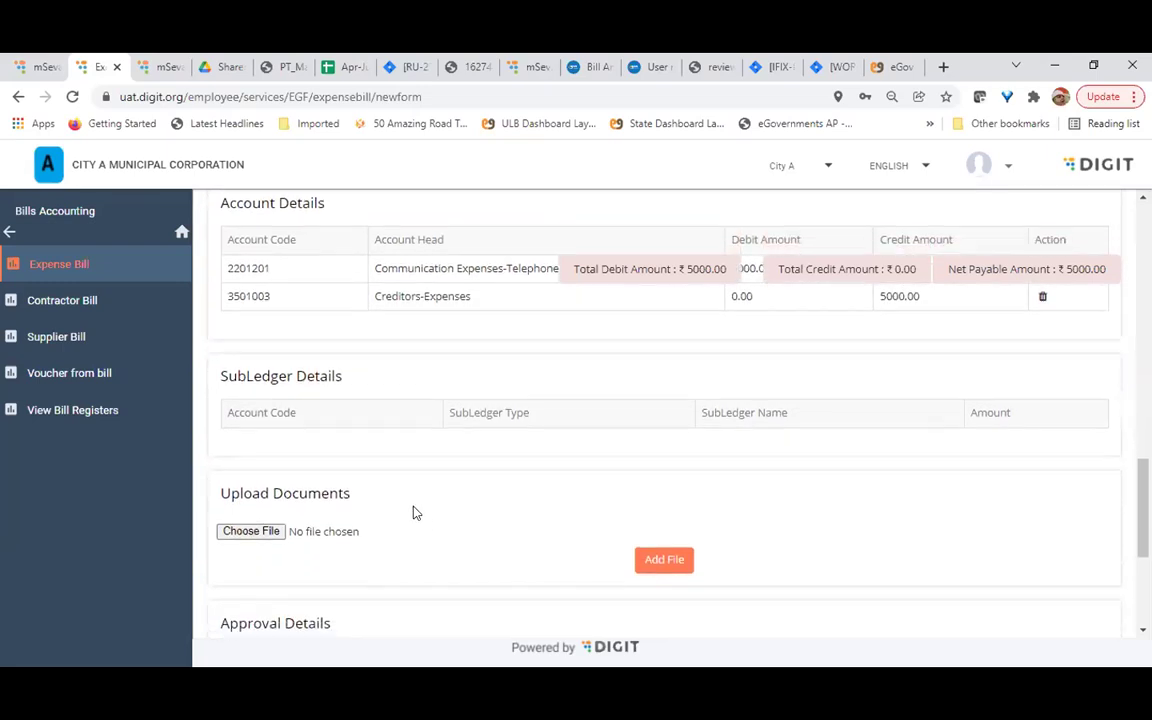
{"action": "scroll", "coordinate": [453, 464], "scroll_direction": "down", "scroll_amount": 3}
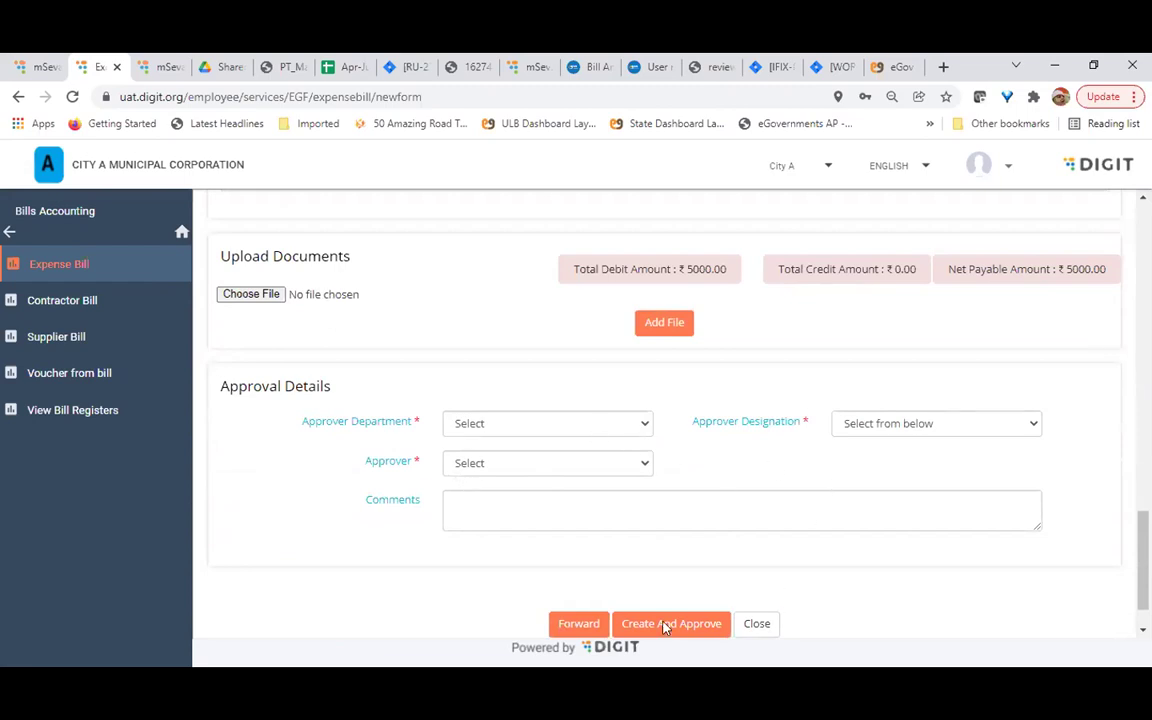
Open the Approver Department choices on the expense bill
{"action": "scroll", "coordinate": [1003, 598], "scroll_direction": "up", "scroll_amount": 15}
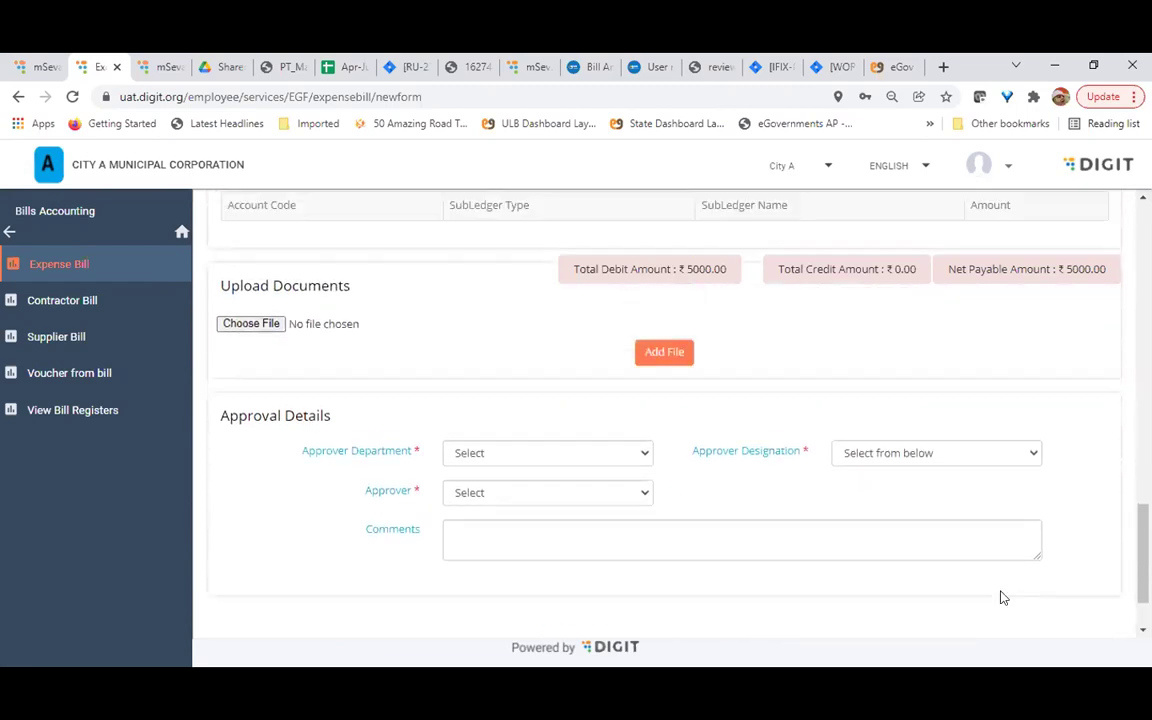
{"action": "scroll", "coordinate": [1012, 626], "scroll_direction": "down", "scroll_amount": 15}
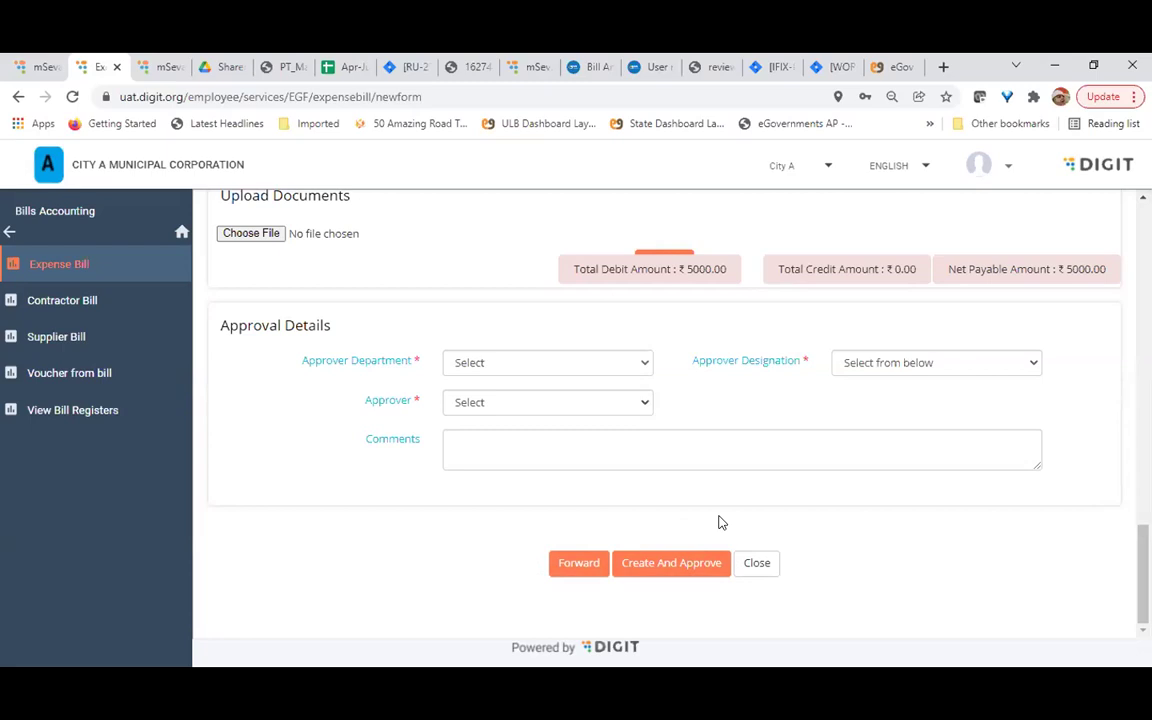
{"action": "left_click", "coordinate": [522, 363]}
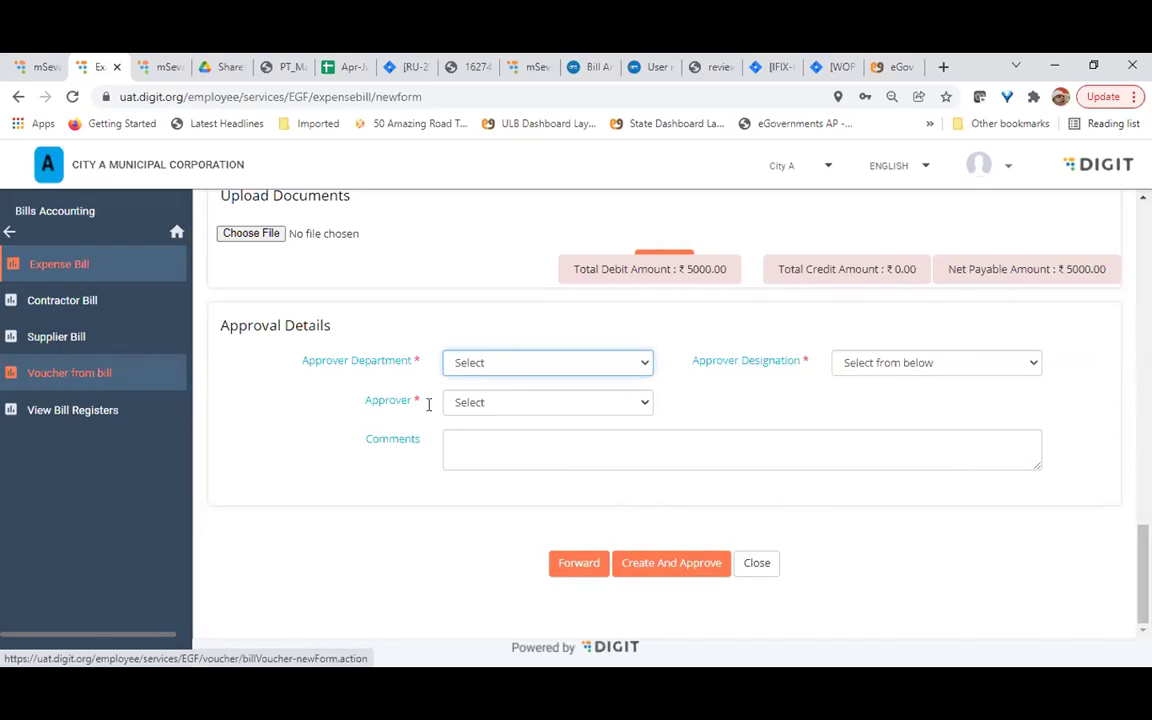
Review the bill's four-question checklist, then start a new Contractor Bill
{"action": "scroll", "coordinate": [430, 405], "scroll_direction": "up", "scroll_amount": 15}
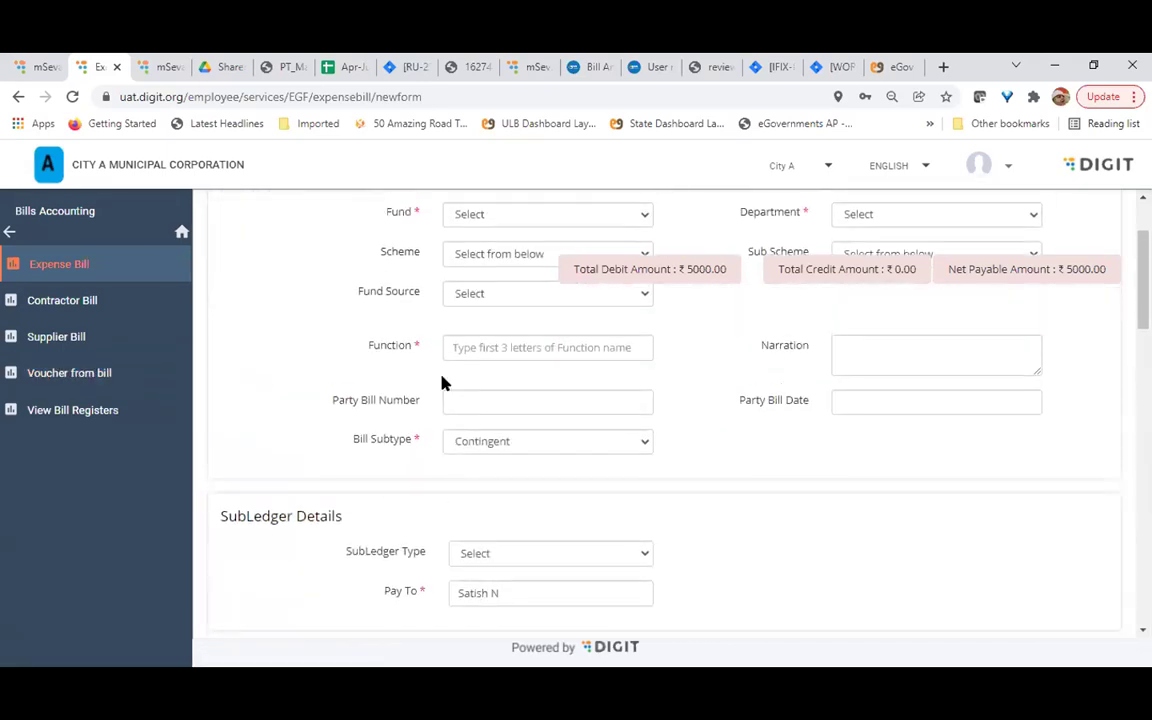
{"action": "left_click", "coordinate": [293, 240]}
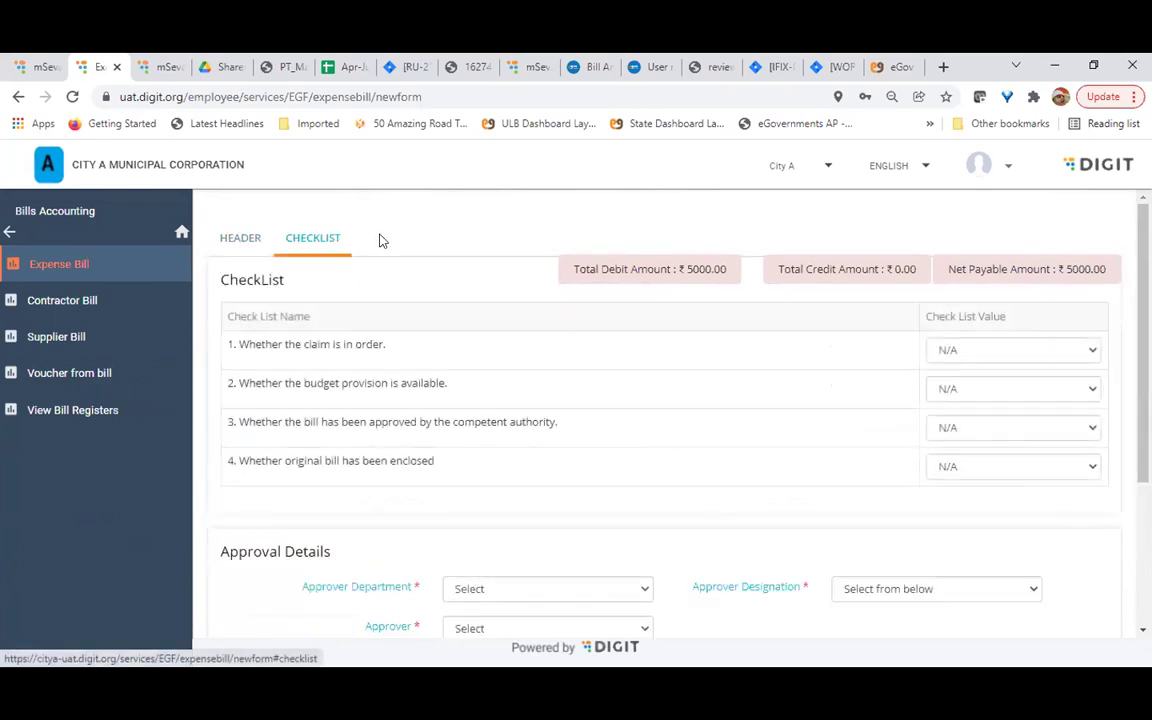
{"action": "scroll", "coordinate": [620, 425], "scroll_direction": "down", "scroll_amount": 2}
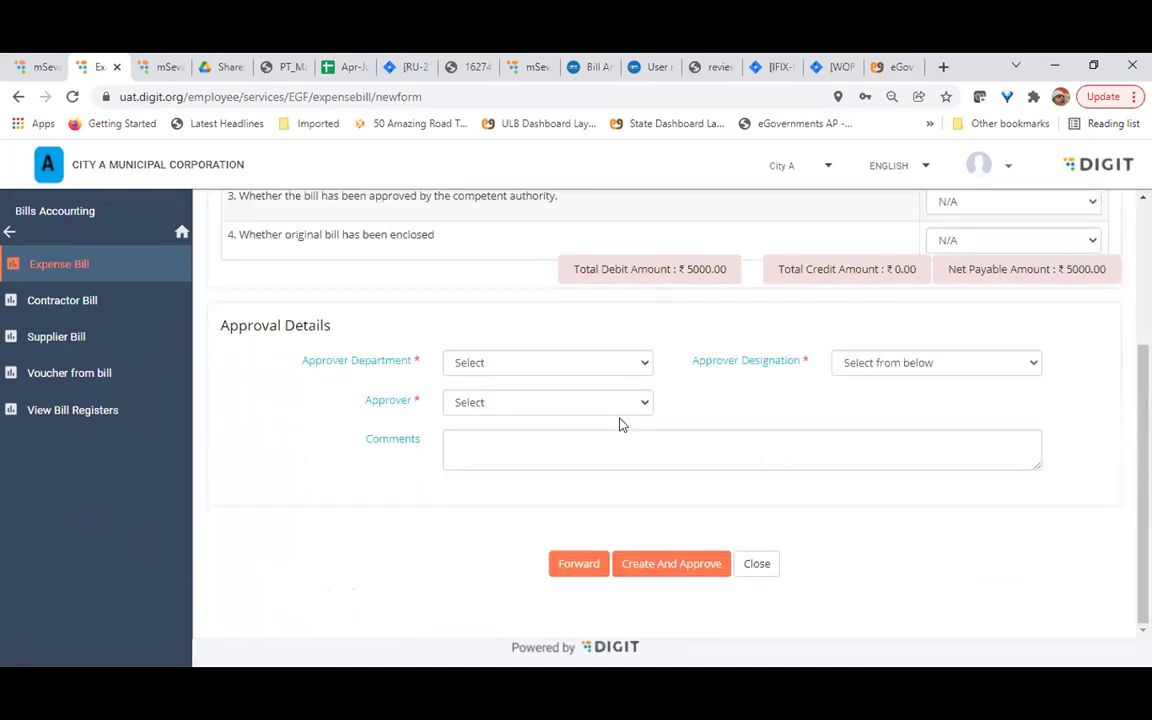
{"action": "scroll", "coordinate": [620, 425], "scroll_direction": "up", "scroll_amount": 2}
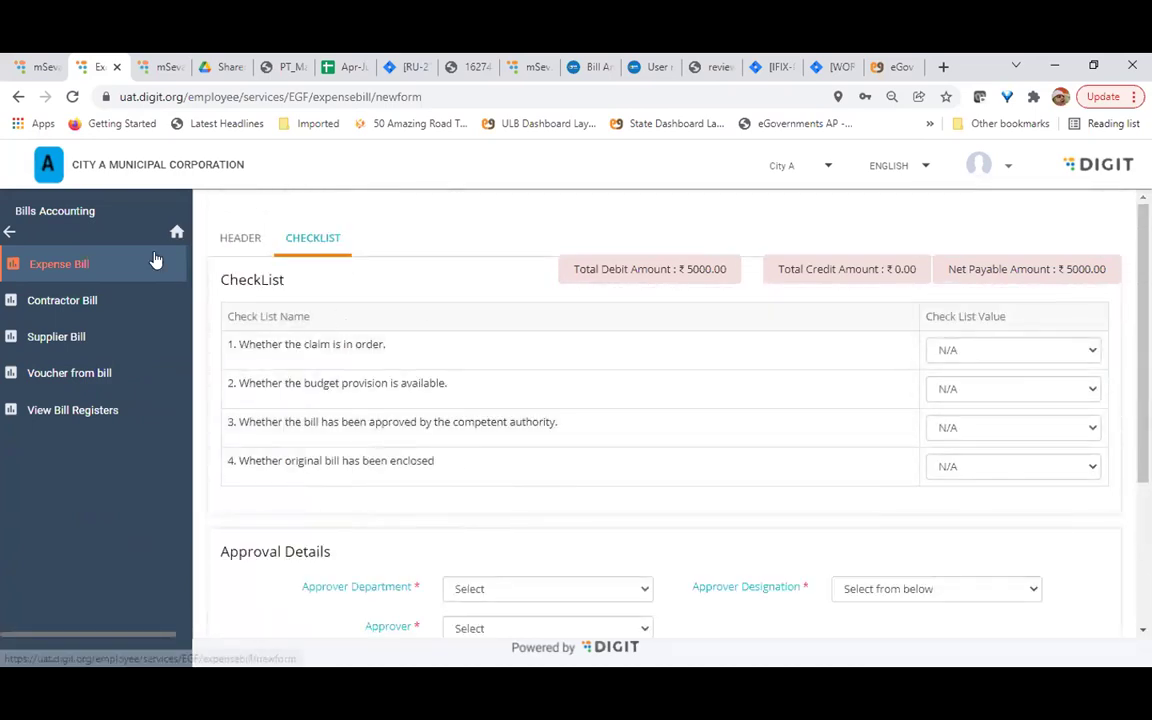
{"action": "left_click", "coordinate": [70, 300]}
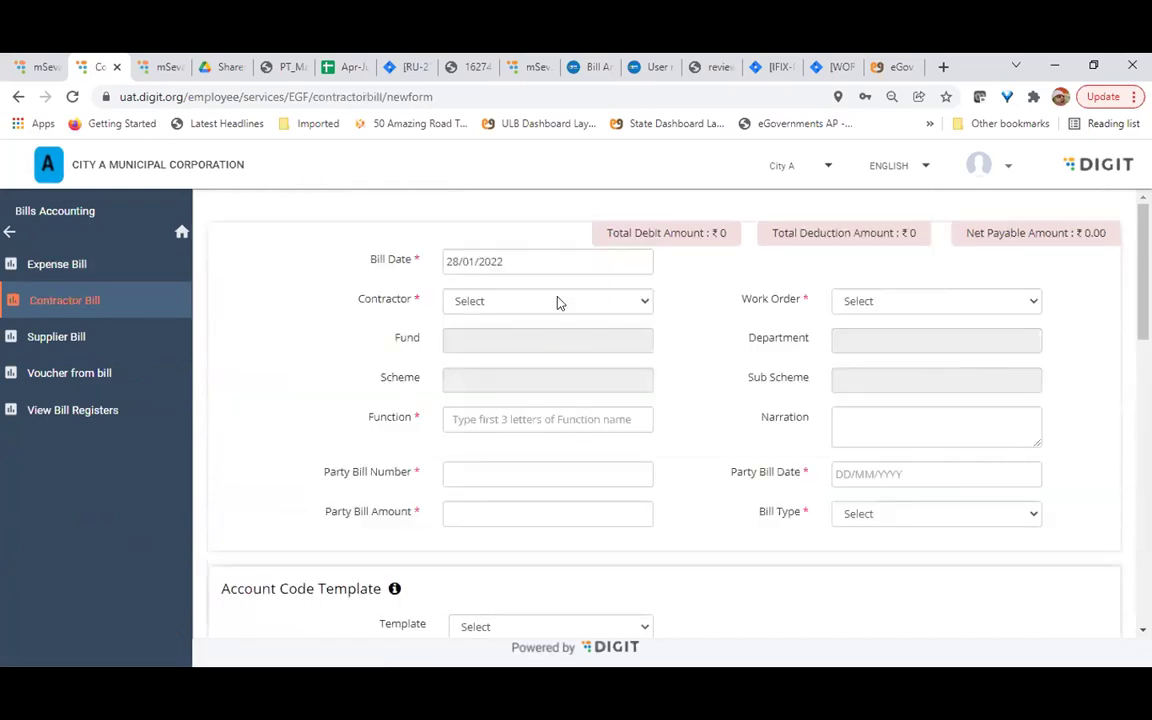
{"action": "left_click", "coordinate": [930, 302]}
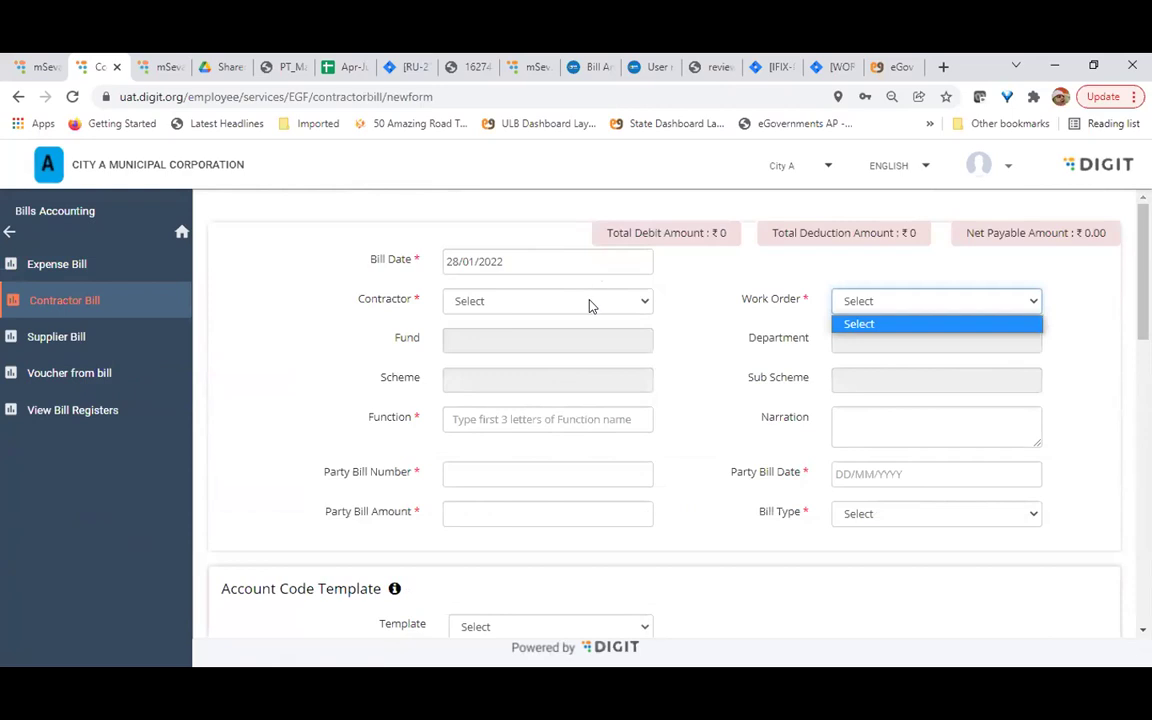
{"action": "left_click", "coordinate": [590, 303]}
{"action": "left_click", "coordinate": [506, 370]}
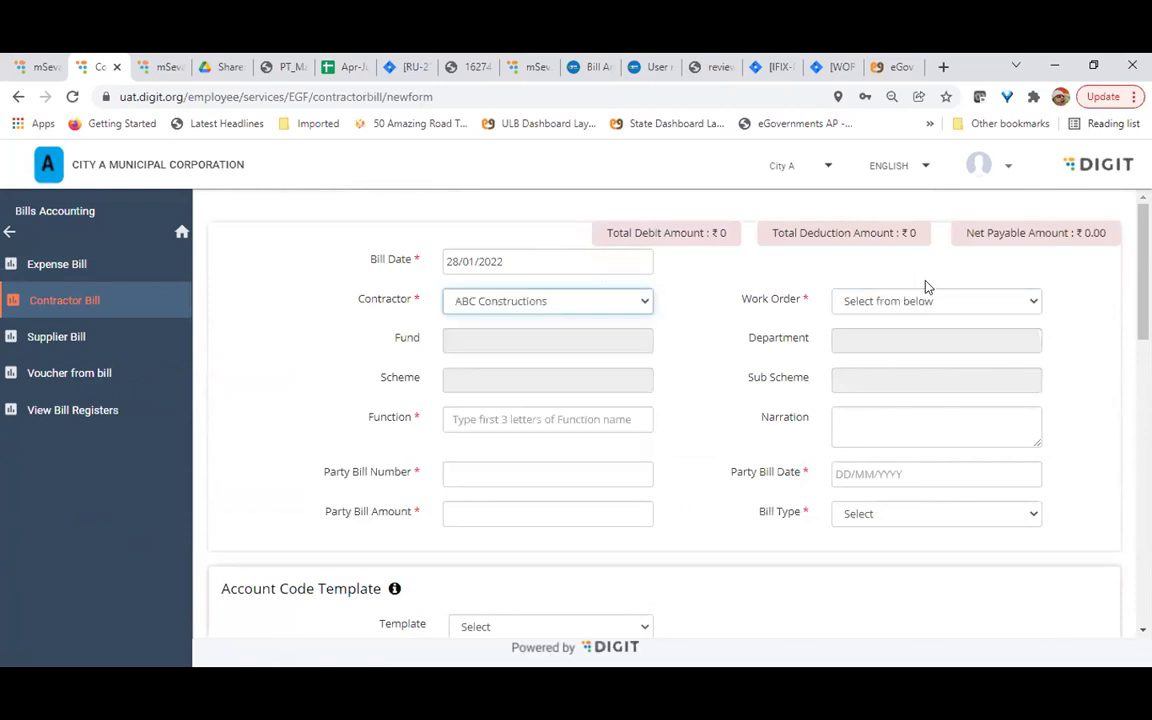
{"action": "left_click", "coordinate": [931, 302]}
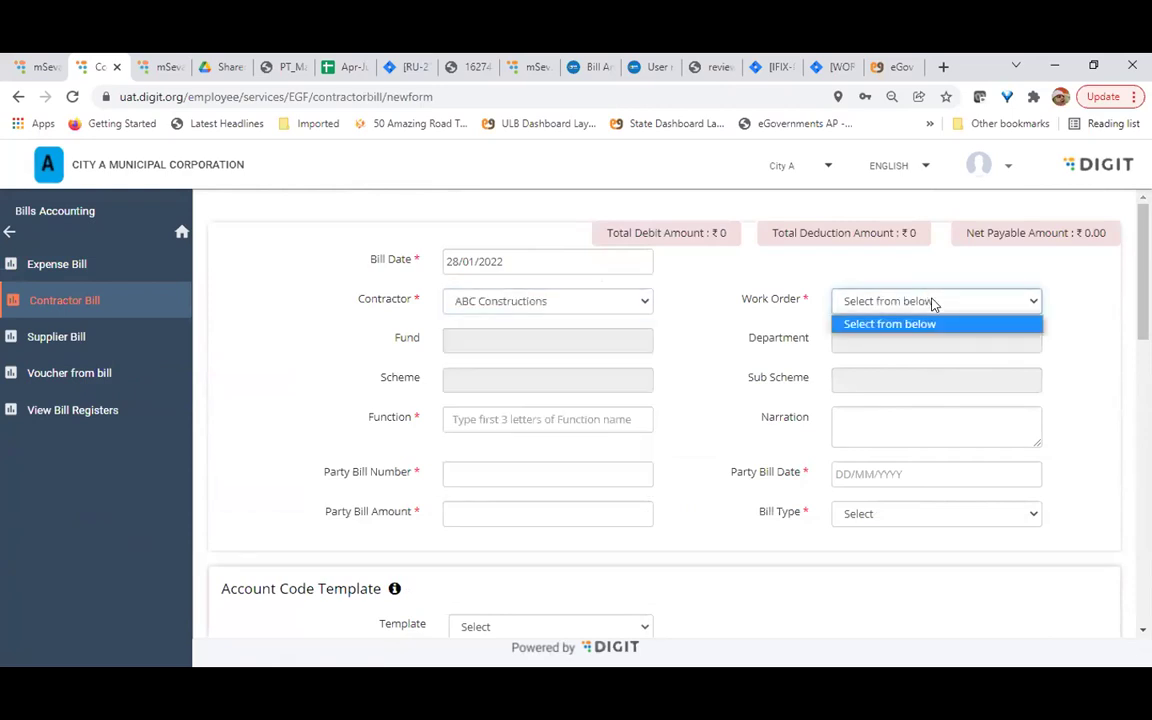
{"action": "left_click", "coordinate": [484, 303]}
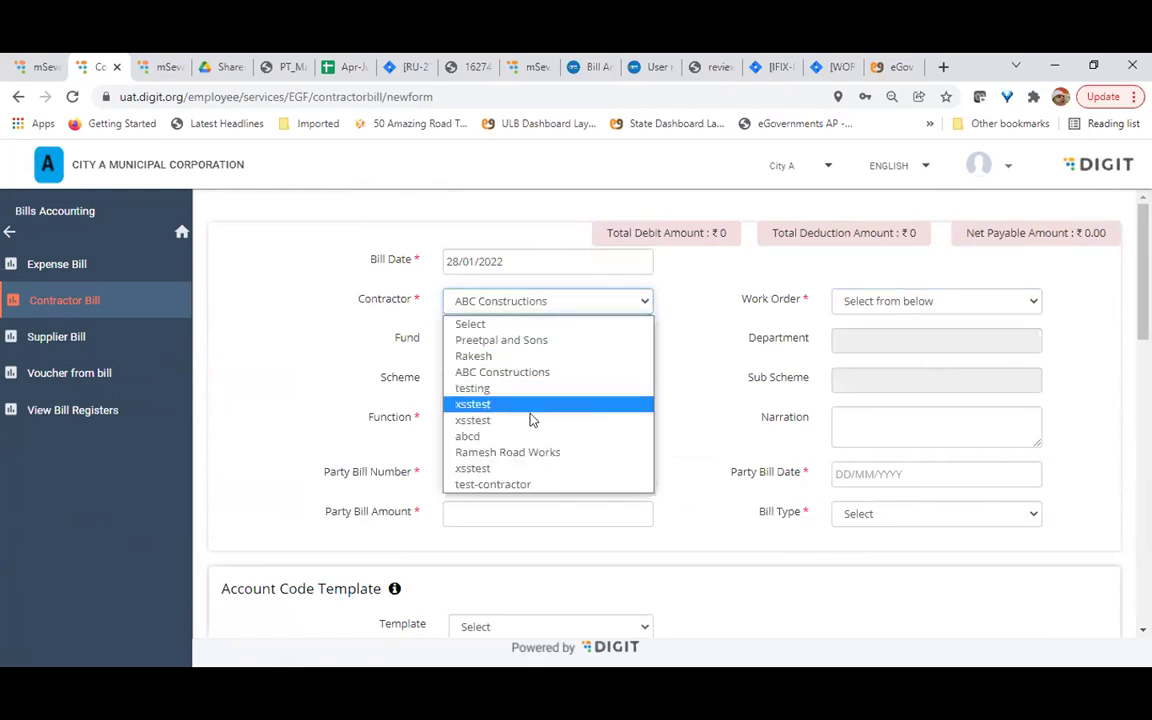
{"action": "left_click", "coordinate": [505, 436]}
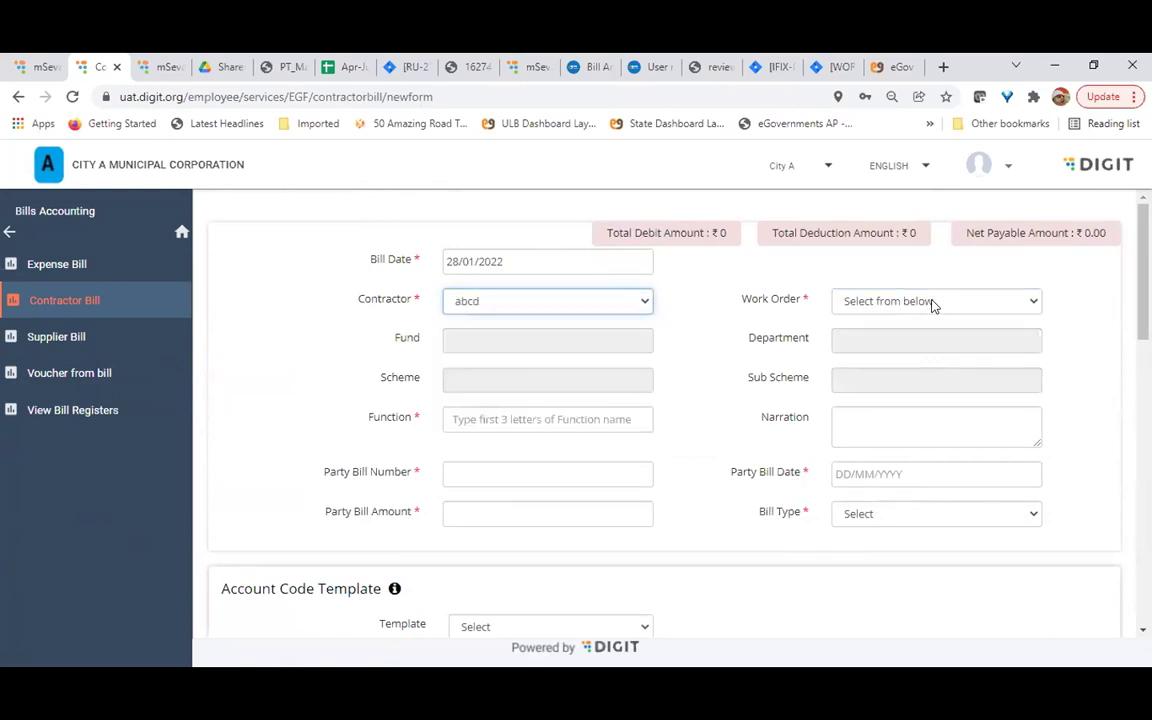
{"action": "left_click", "coordinate": [931, 303]}
{"action": "left_click", "coordinate": [463, 302]}
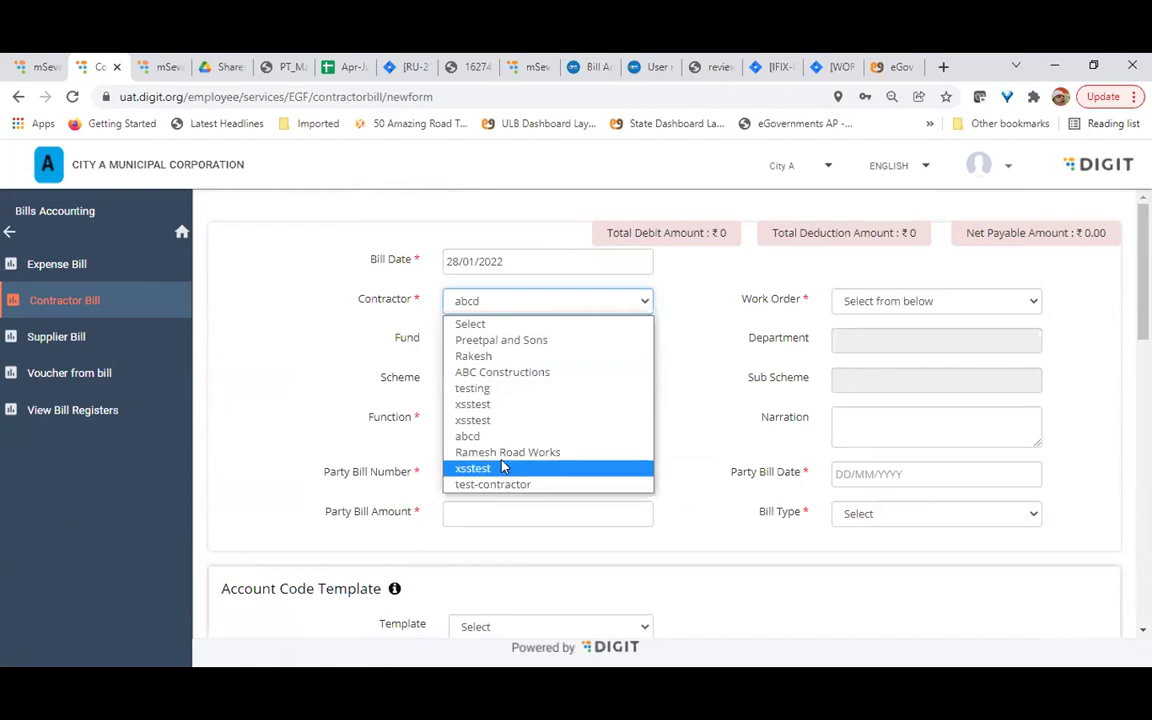
{"action": "left_click", "coordinate": [505, 452]}
{"action": "left_click", "coordinate": [931, 301]}
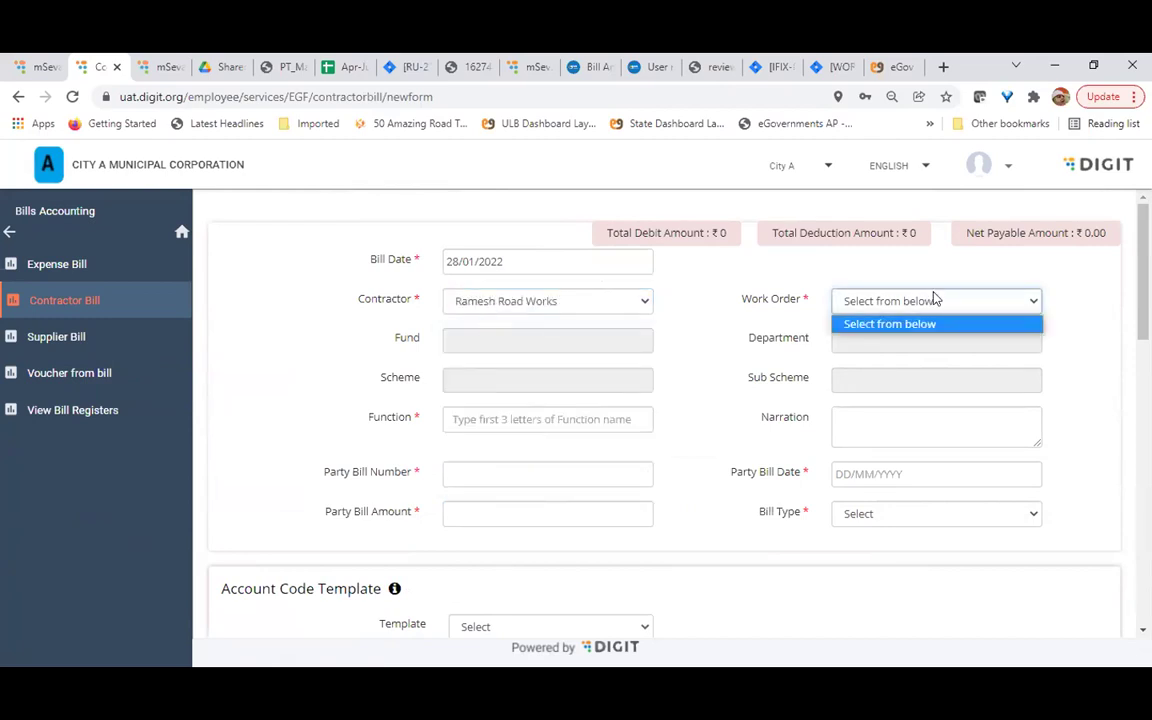
{"action": "left_click", "coordinate": [885, 338]}
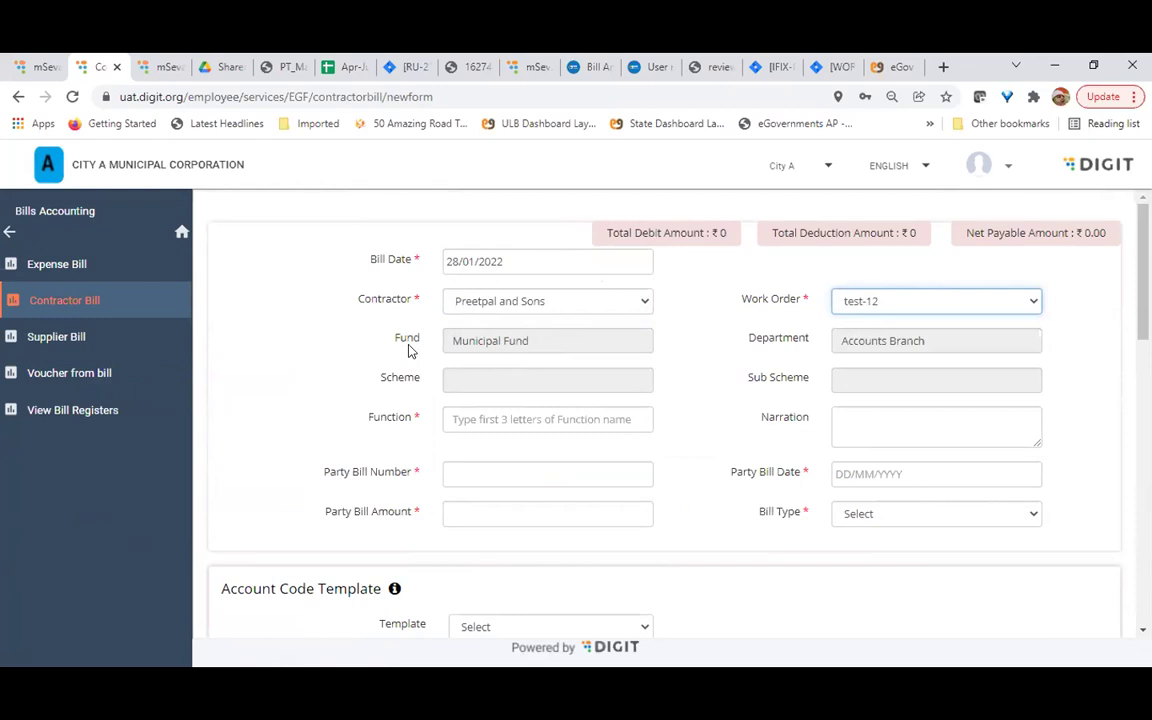
{"action": "scroll", "coordinate": [702, 386], "scroll_direction": "down", "scroll_amount": 1}
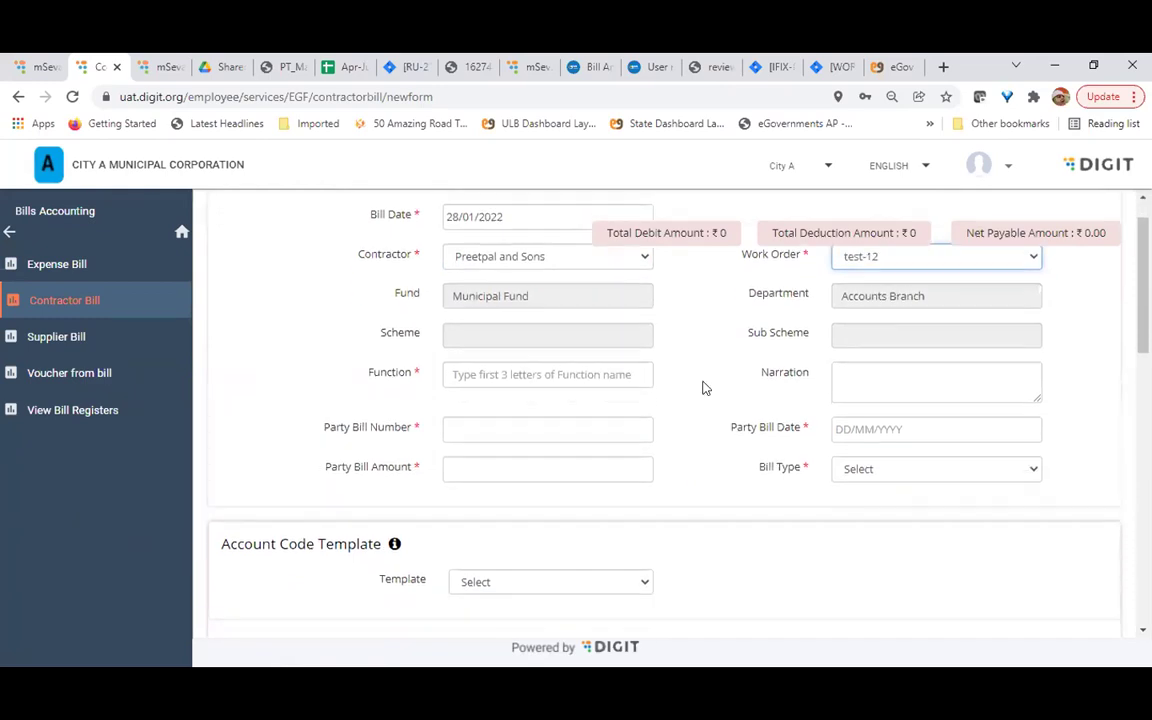
{"action": "scroll", "coordinate": [702, 386], "scroll_direction": "down", "scroll_amount": 1}
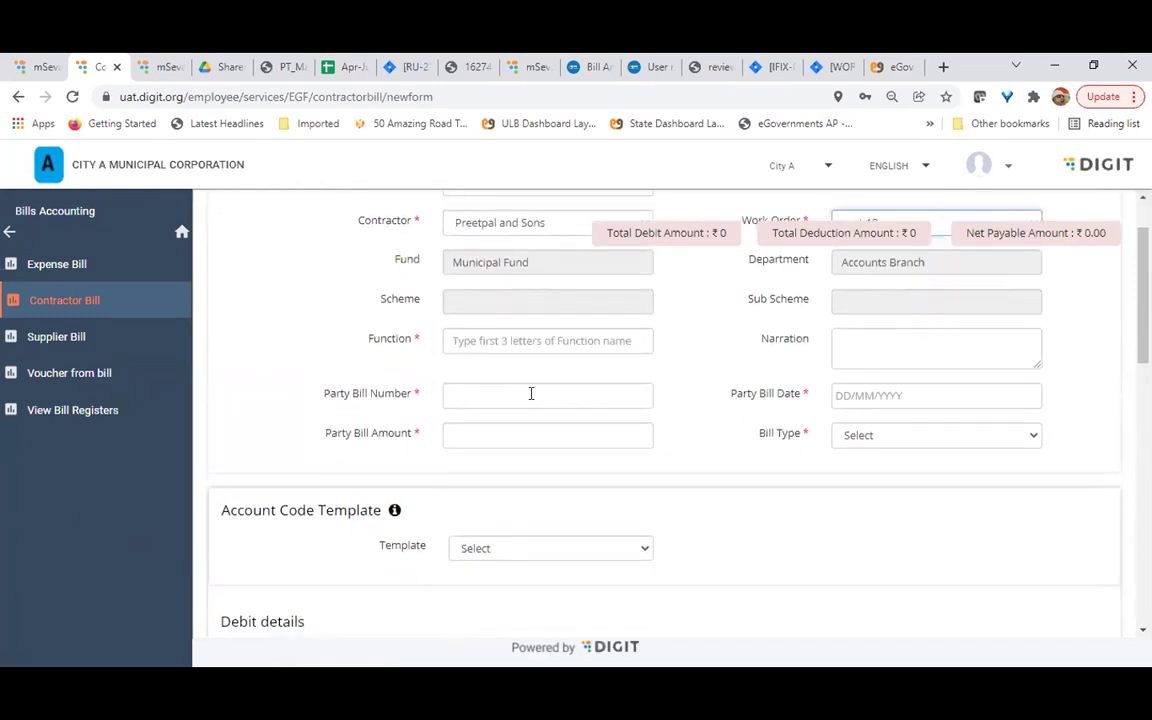
{"action": "scroll", "coordinate": [531, 393], "scroll_direction": "down", "scroll_amount": 2}
{"action": "scroll", "coordinate": [531, 399], "scroll_direction": "up", "scroll_amount": 1}
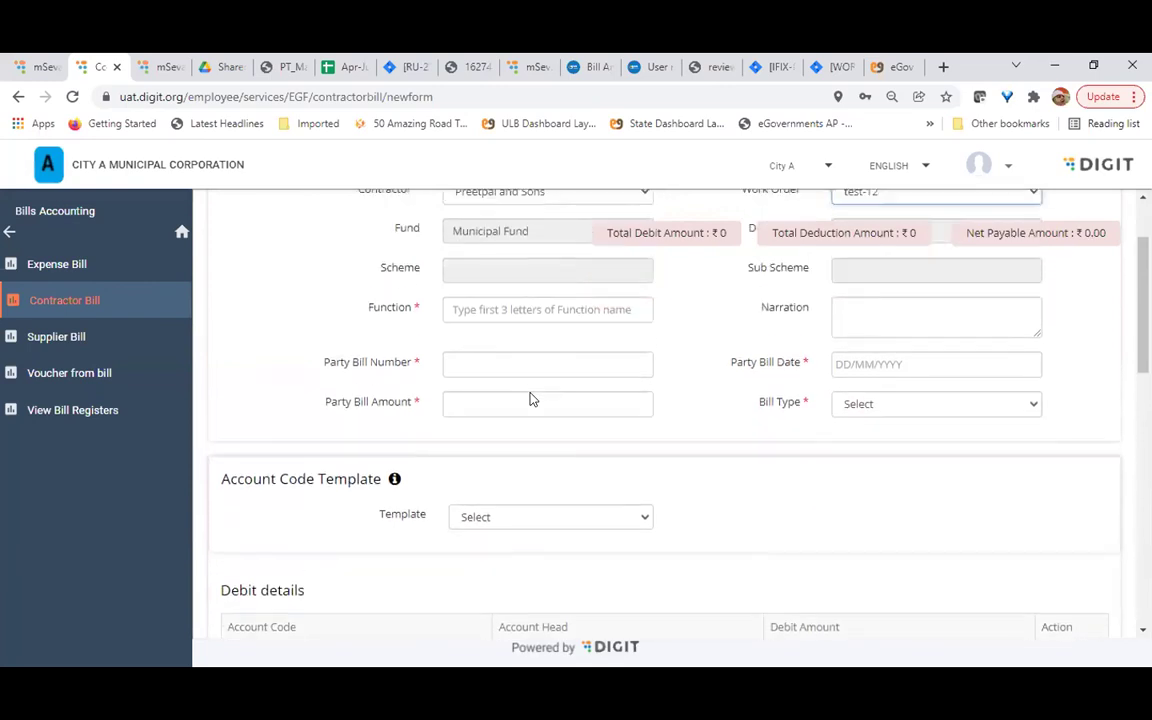
{"action": "scroll", "coordinate": [531, 399], "scroll_direction": "down", "scroll_amount": 1}
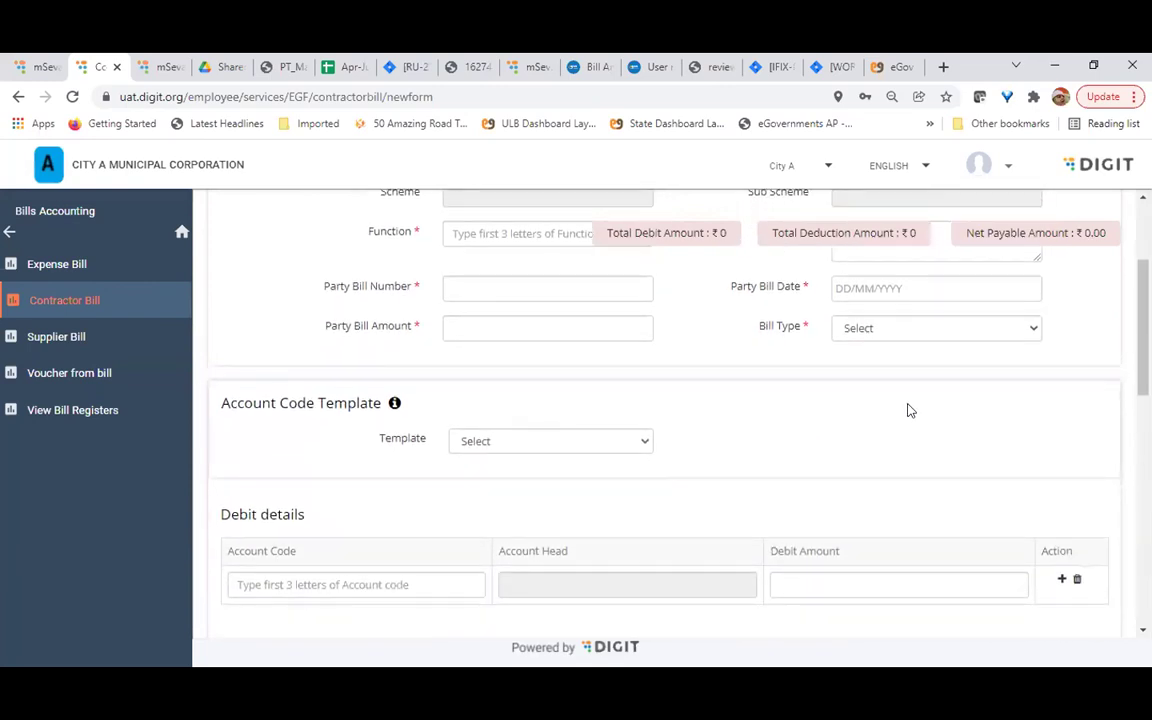
{"action": "scroll", "coordinate": [908, 410], "scroll_direction": "up", "scroll_amount": 4}
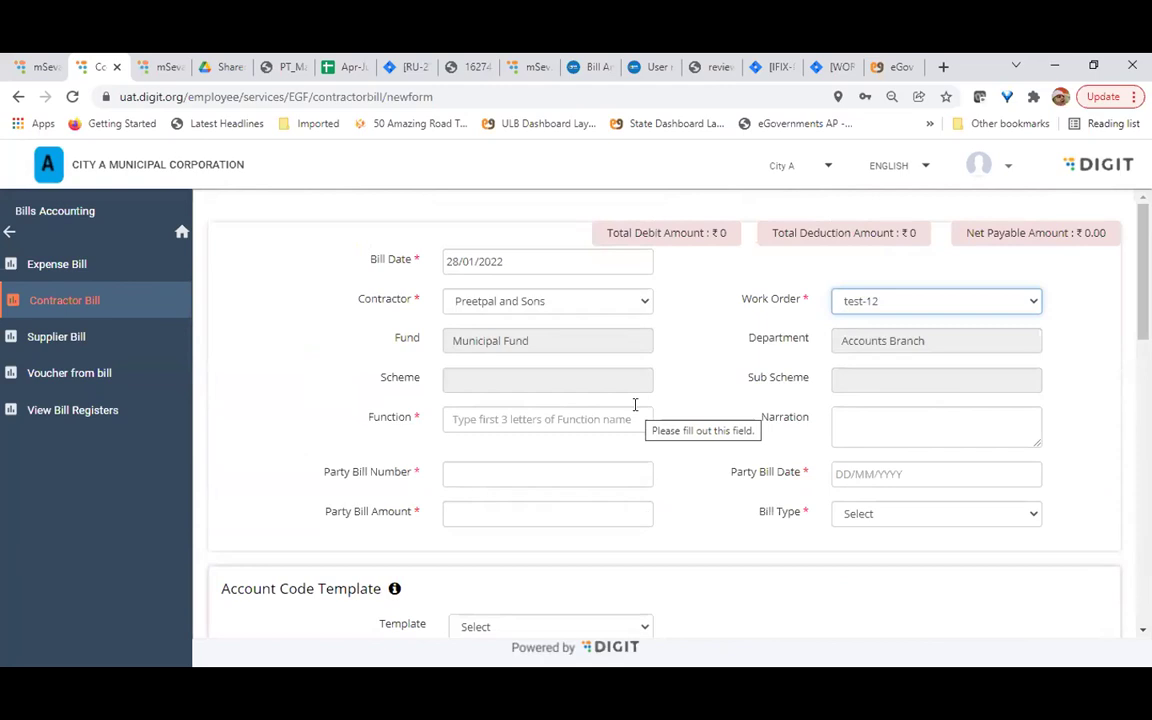
{"action": "scroll", "coordinate": [638, 414], "scroll_direction": "down", "scroll_amount": 1}
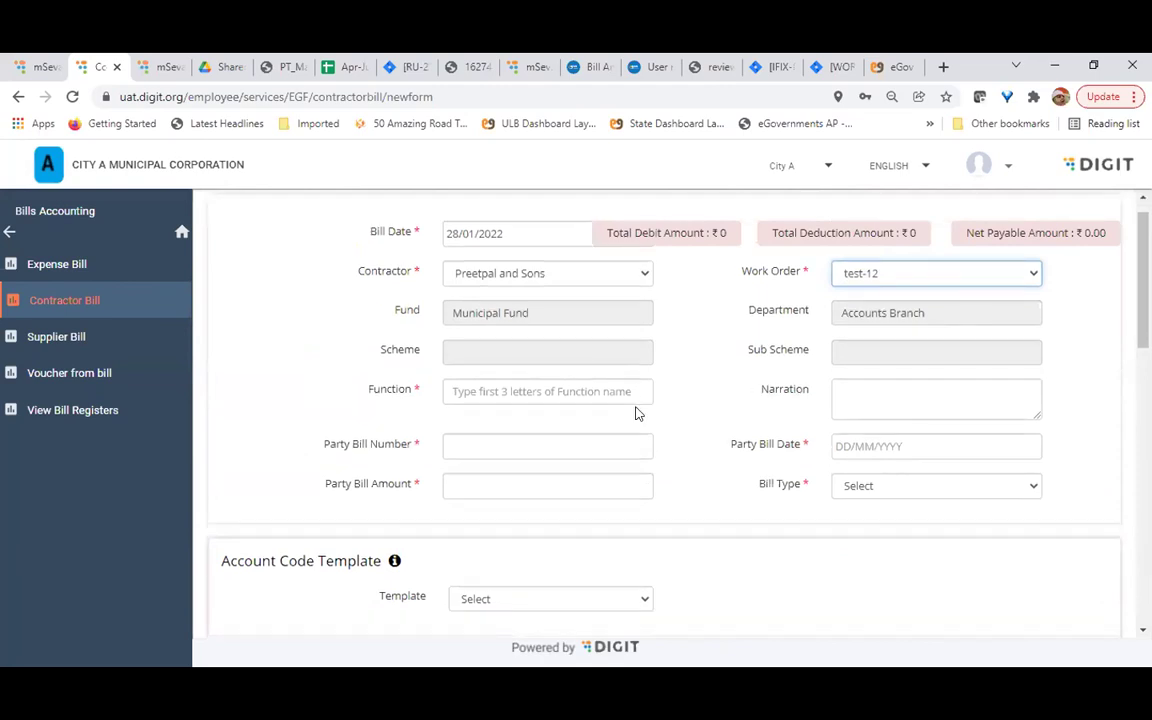
{"action": "scroll", "coordinate": [636, 412], "scroll_direction": "up", "scroll_amount": 1}
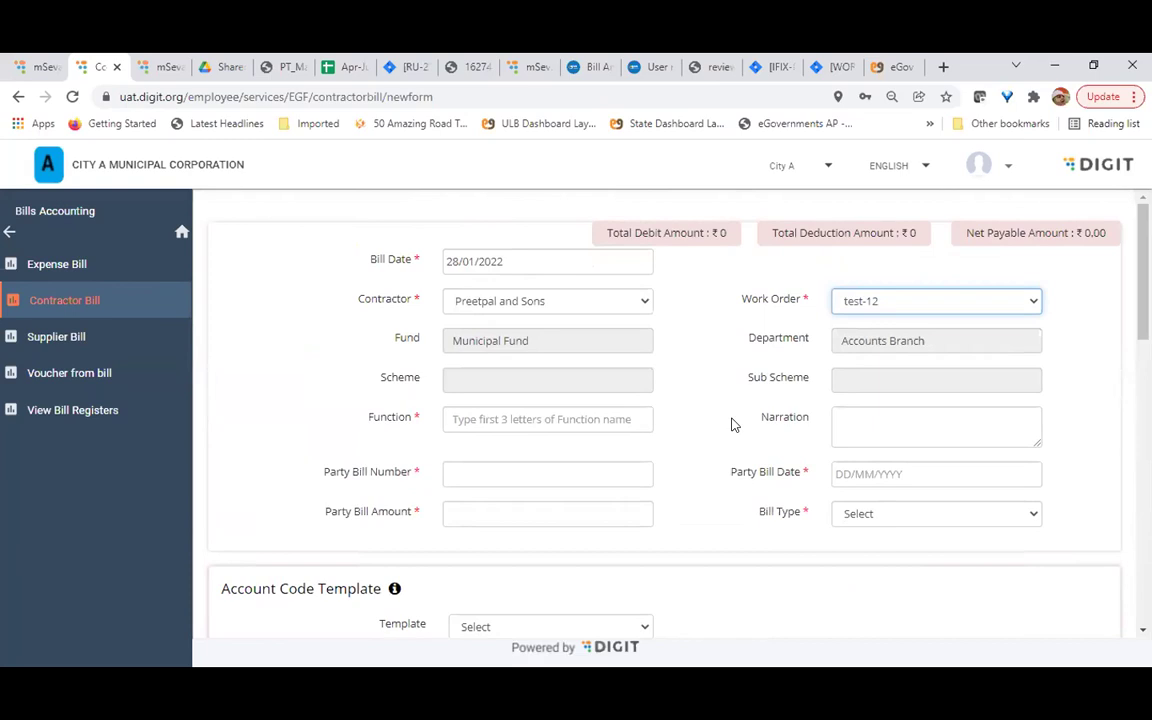
{"action": "scroll", "coordinate": [731, 425], "scroll_direction": "down", "scroll_amount": 1}
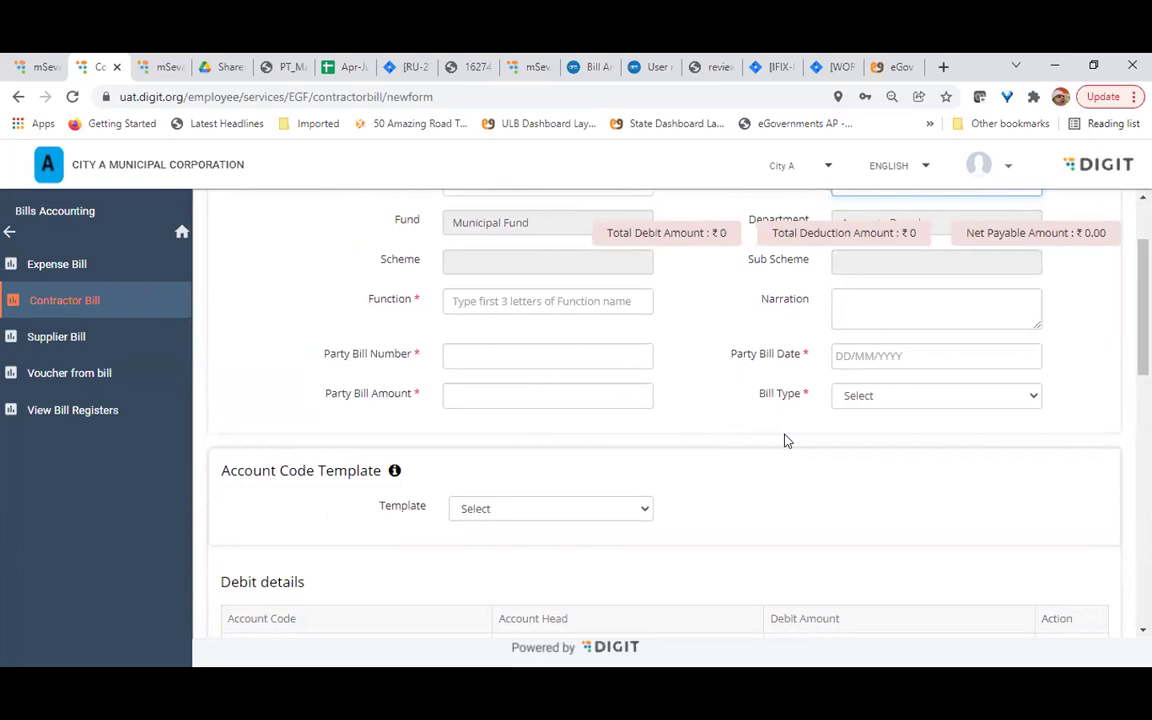
{"action": "scroll", "coordinate": [785, 440], "scroll_direction": "down", "scroll_amount": 3}
{"action": "scroll", "coordinate": [785, 435], "scroll_direction": "down", "scroll_amount": 1}
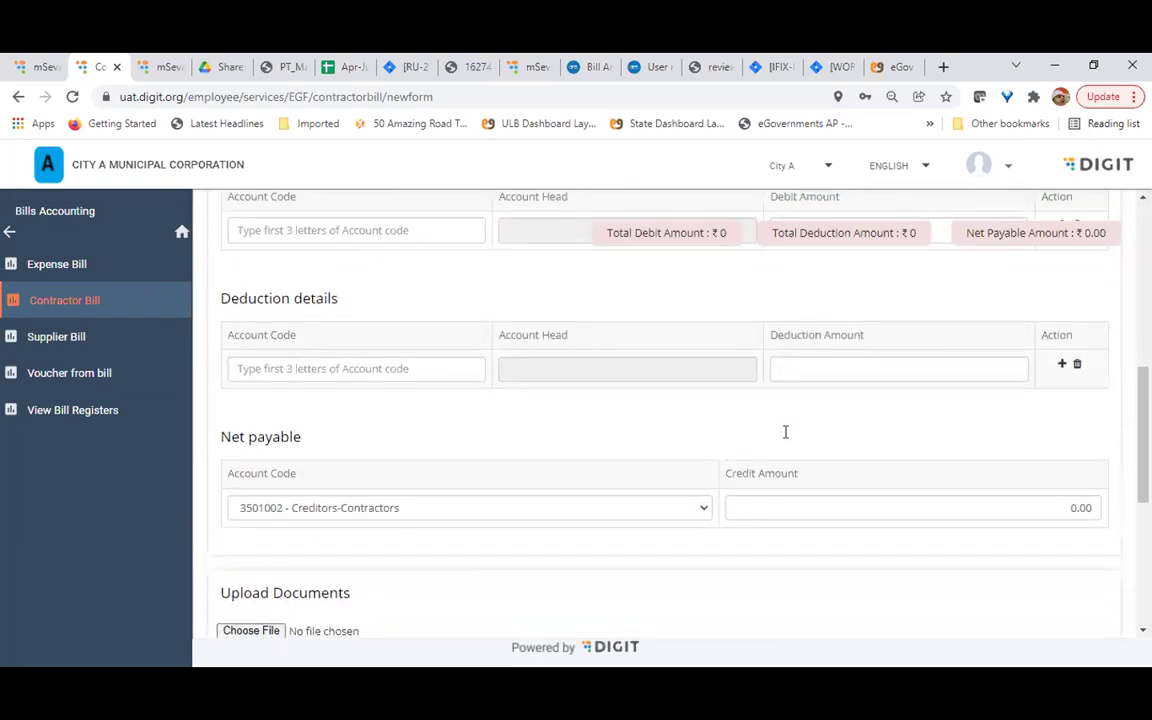
{"action": "scroll", "coordinate": [785, 435], "scroll_direction": "up", "scroll_amount": 2}
{"action": "left_click", "coordinate": [391, 382]}
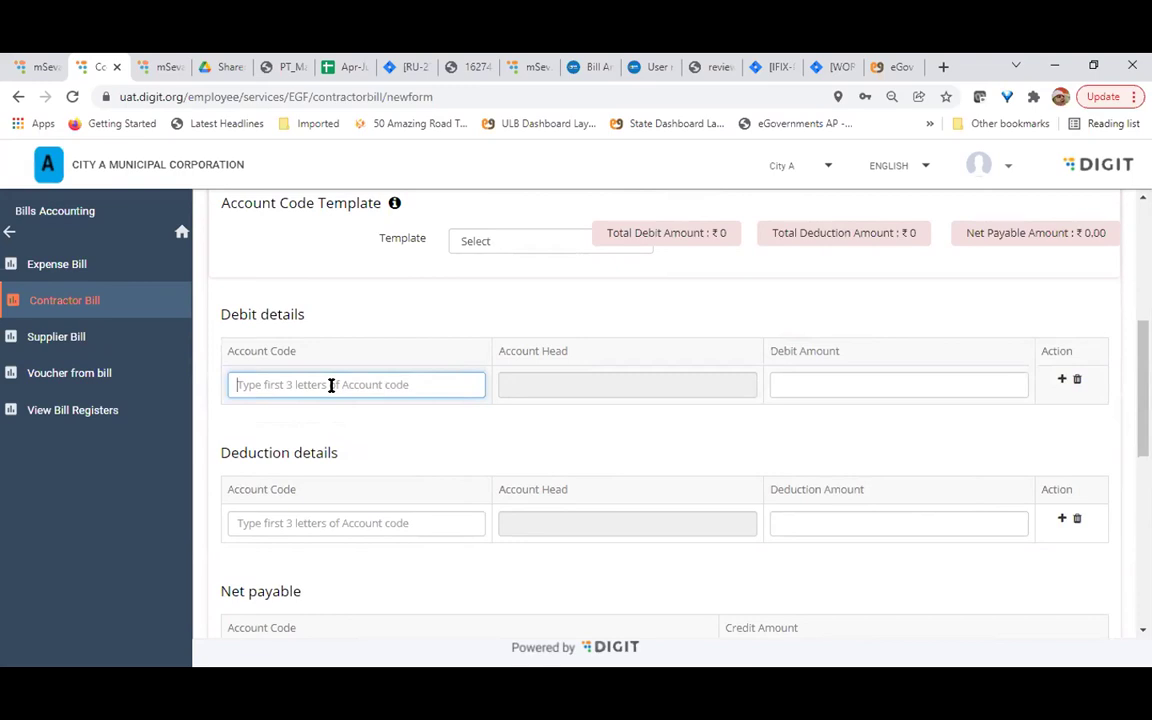
{"action": "scroll", "coordinate": [331, 386], "scroll_direction": "up", "scroll_amount": 1}
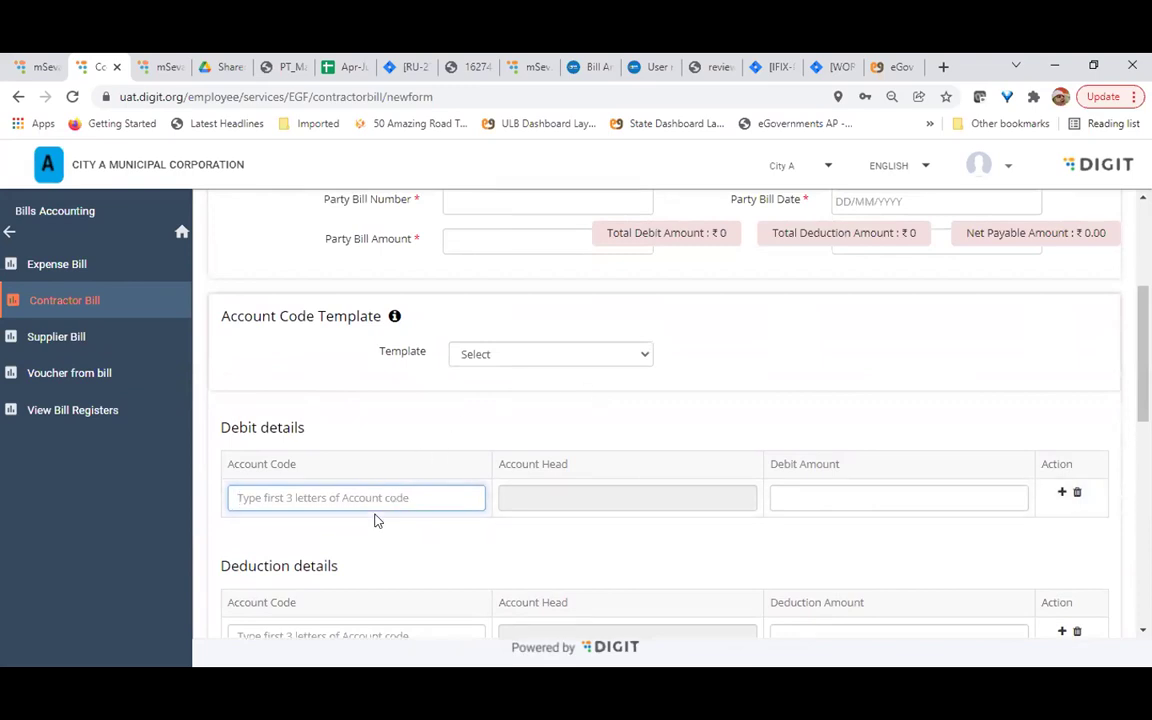
{"action": "scroll", "coordinate": [375, 494], "scroll_direction": "down", "scroll_amount": 1}
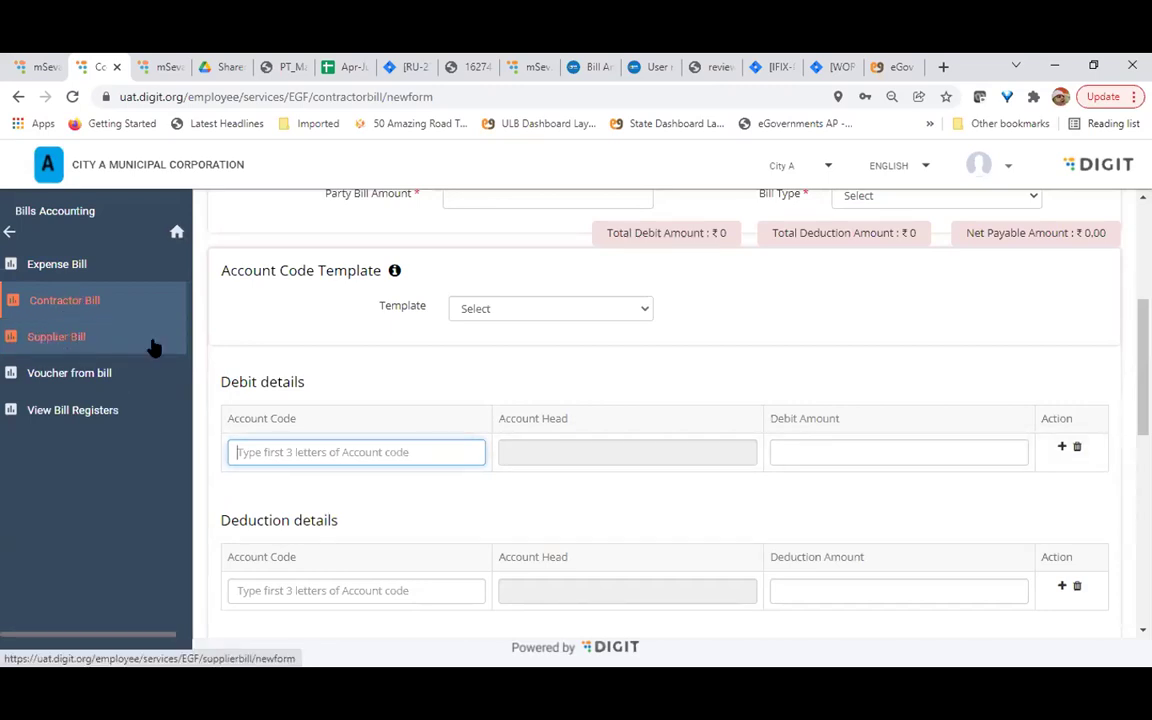
Open the Create Voucher From Bill search form from Bills Accounting
{"action": "left_click", "coordinate": [77, 373]}
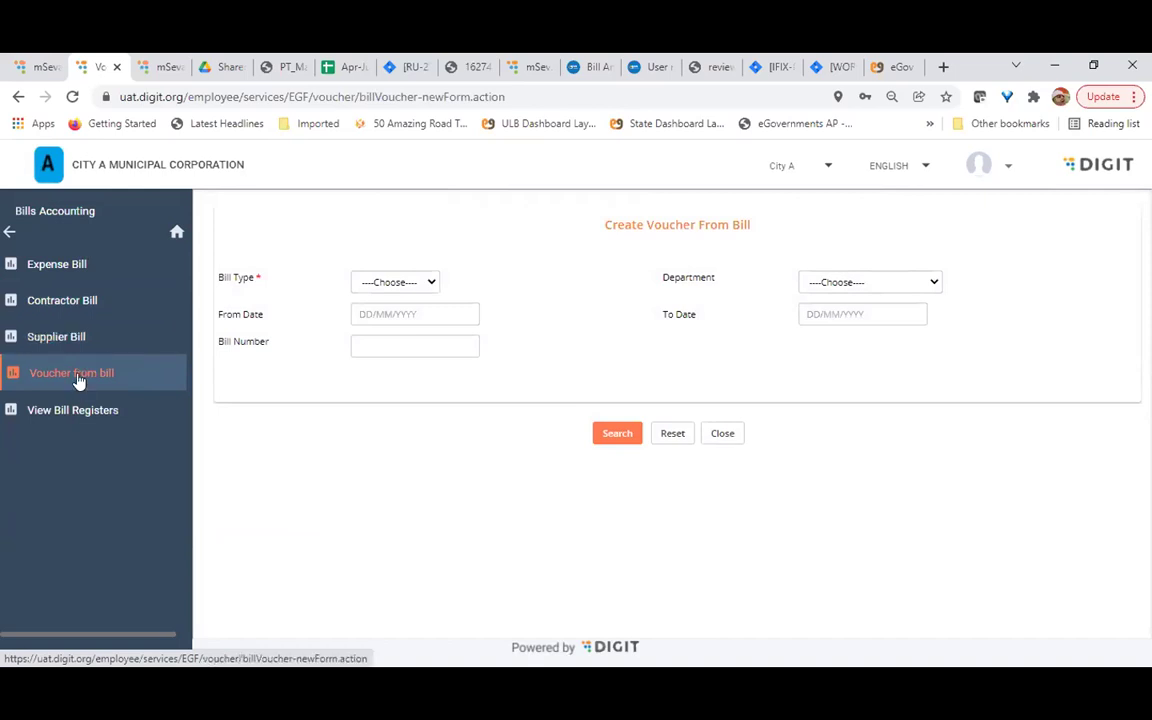
Search Expense-type bills and open the 3500.00 Street Lights bill
{"action": "left_click", "coordinate": [369, 285]}
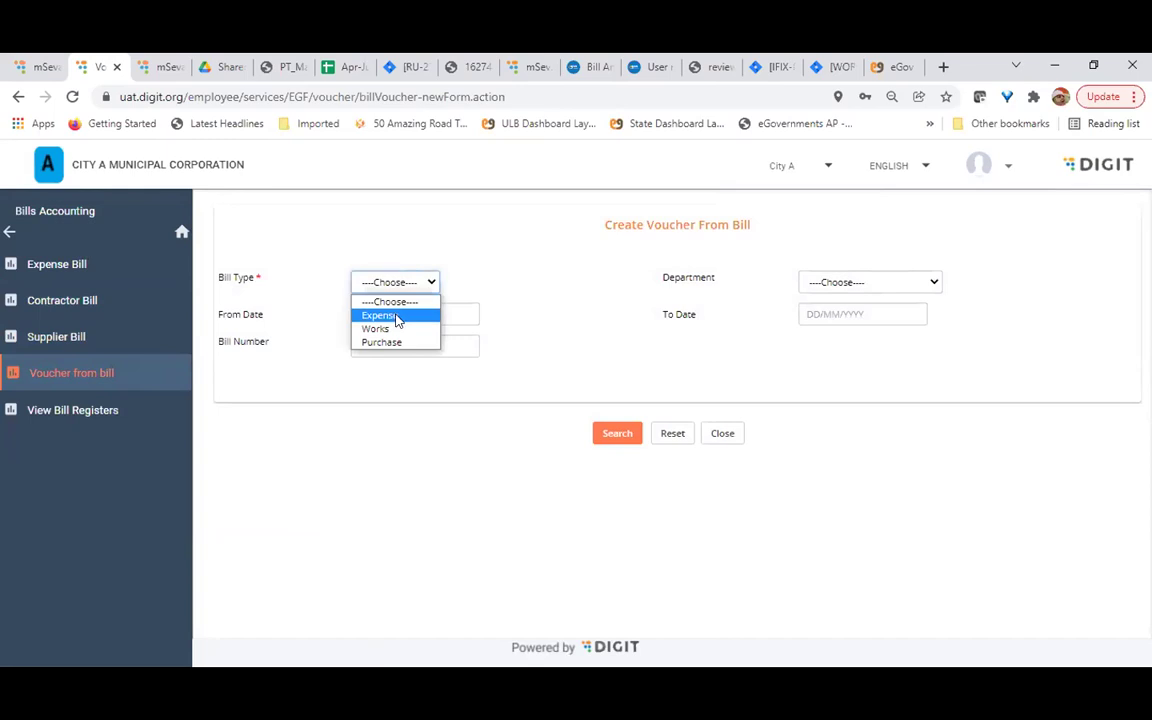
{"action": "left_click", "coordinate": [395, 316]}
{"action": "left_click", "coordinate": [617, 434]}
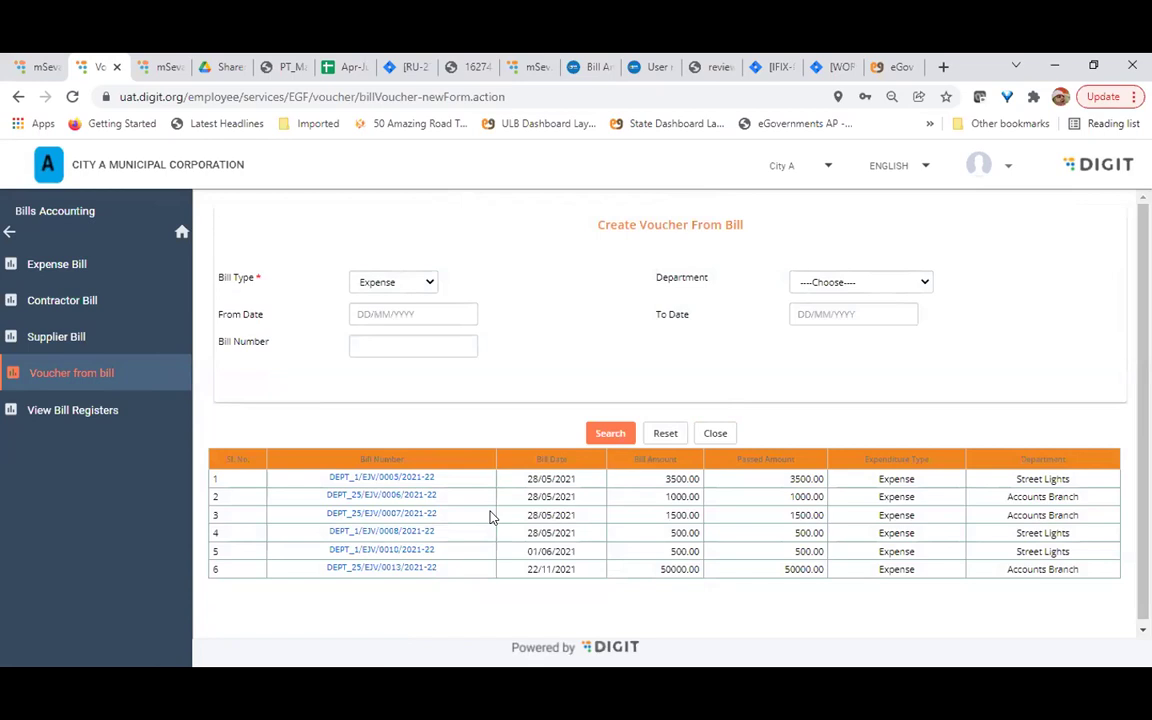
{"action": "left_click", "coordinate": [380, 478]}
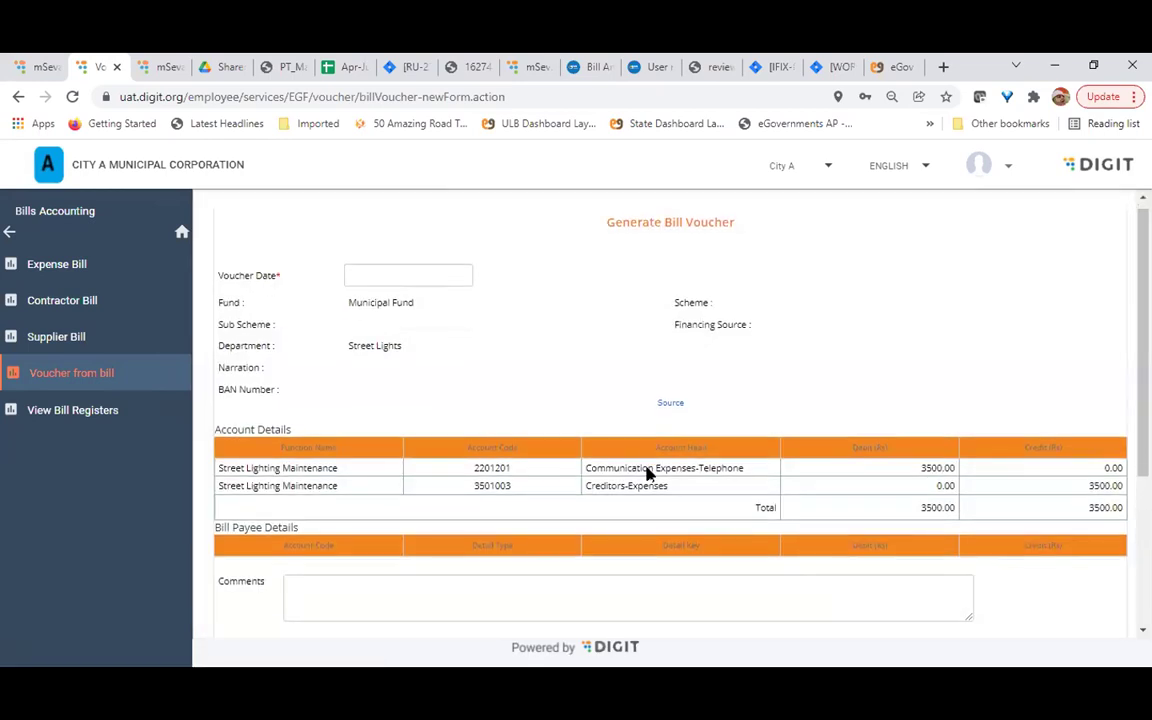
{"action": "scroll", "coordinate": [648, 474], "scroll_direction": "down", "scroll_amount": 3}
{"action": "left_click_drag", "start_coordinate": [462, 322], "coordinate": [1016, 321]}
{"action": "left_click", "coordinate": [1030, 343]}
{"action": "scroll", "coordinate": [494, 429], "scroll_direction": "up", "scroll_amount": 1}
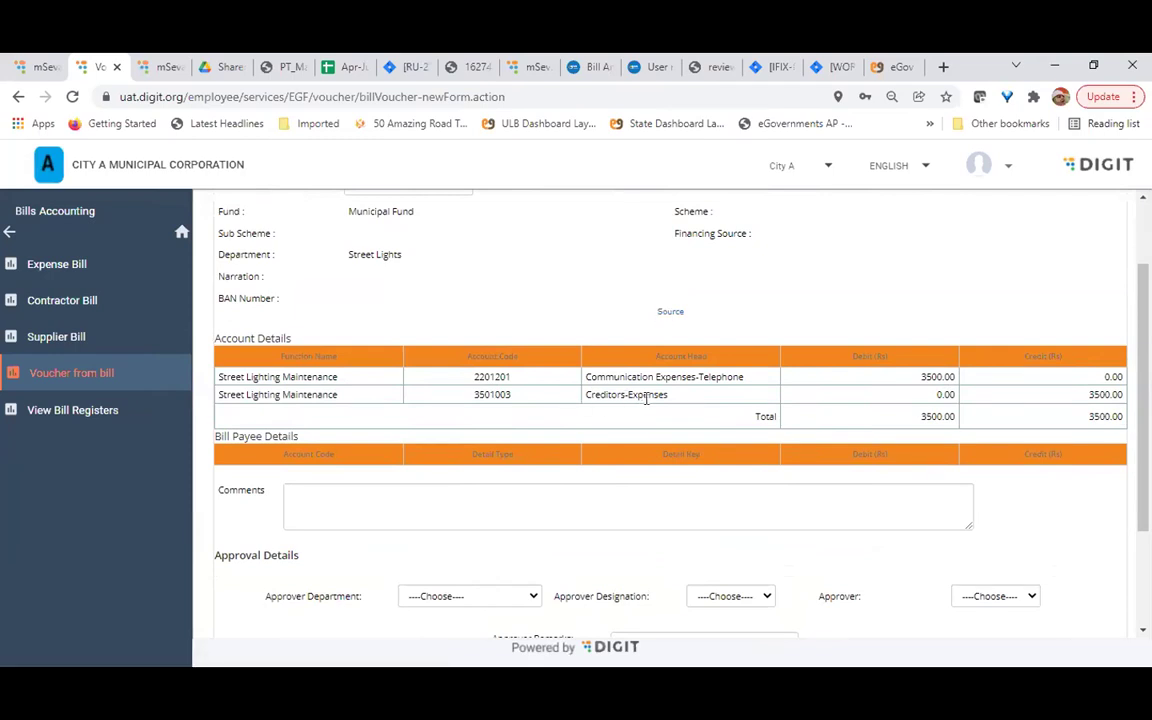
{"action": "scroll", "coordinate": [646, 399], "scroll_direction": "down", "scroll_amount": 1}
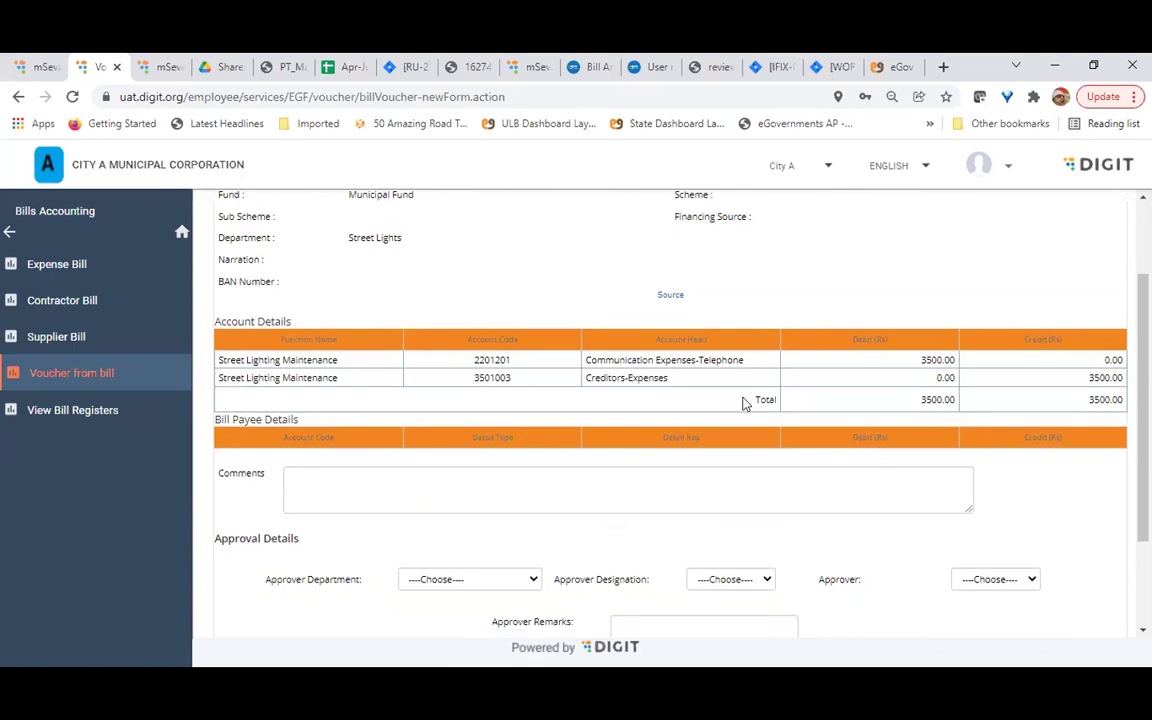
{"action": "scroll", "coordinate": [743, 404], "scroll_direction": "down", "scroll_amount": 1}
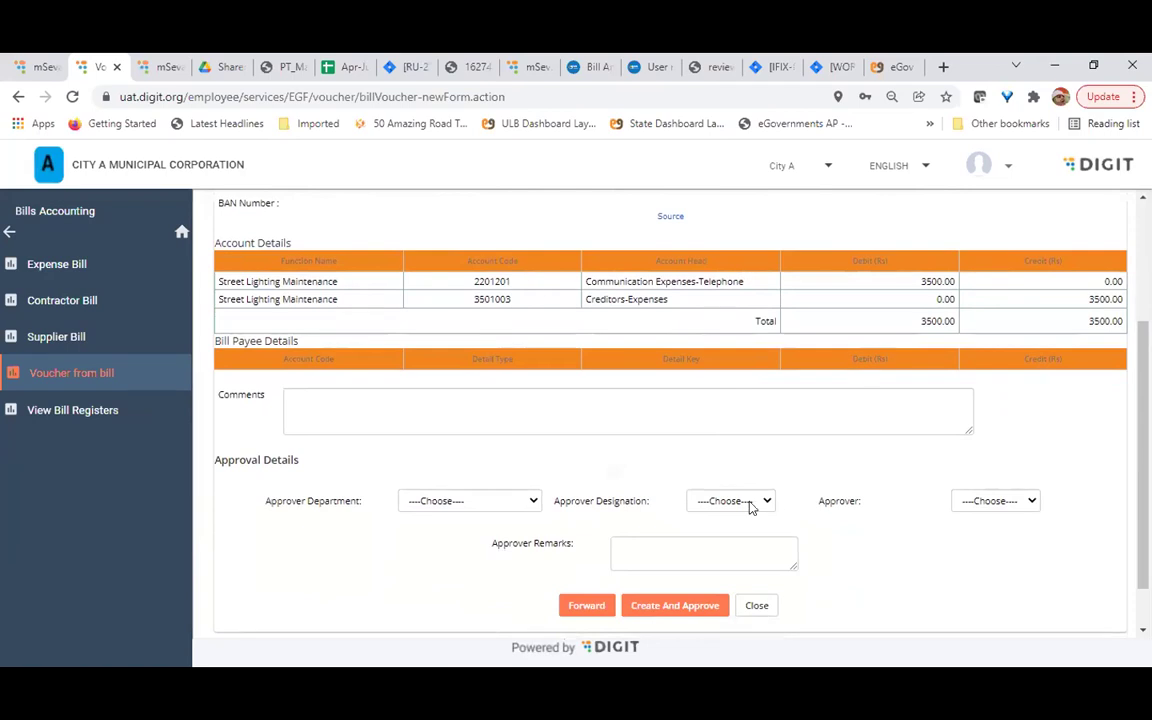
{"action": "scroll", "coordinate": [720, 499], "scroll_direction": "down", "scroll_amount": 1}
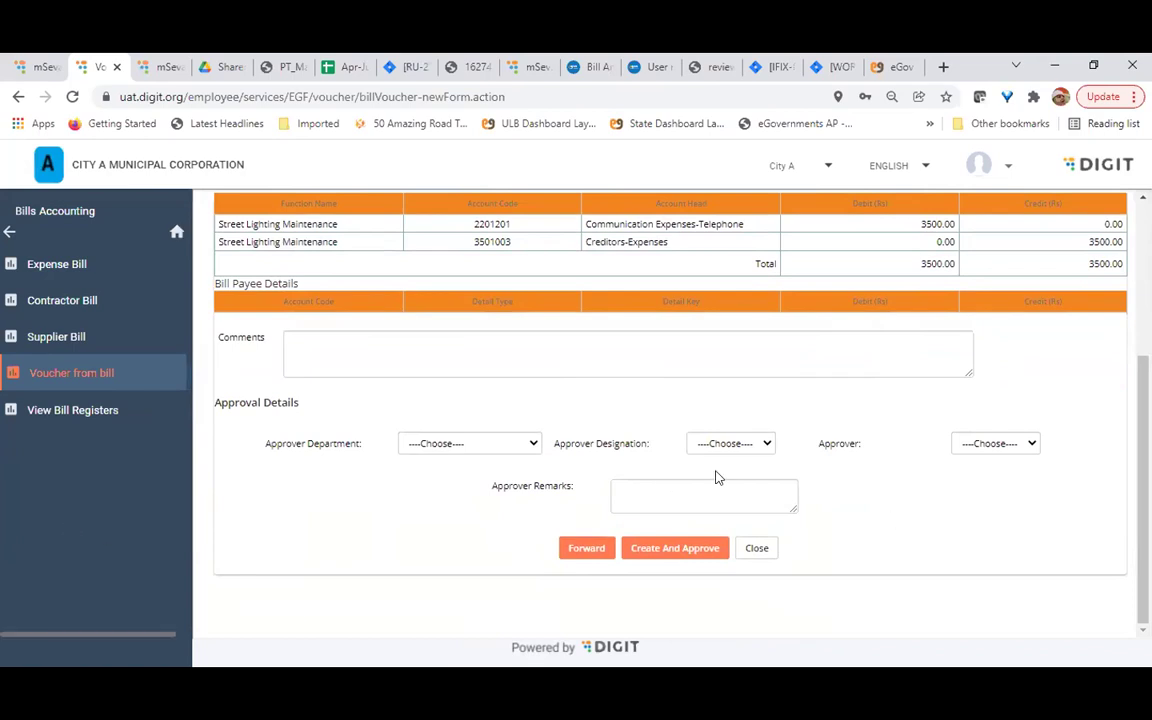
Open Transactions > Payments > Bill Payment and choose Municipal Fund as the fund
{"action": "left_click", "coordinate": [10, 233]}
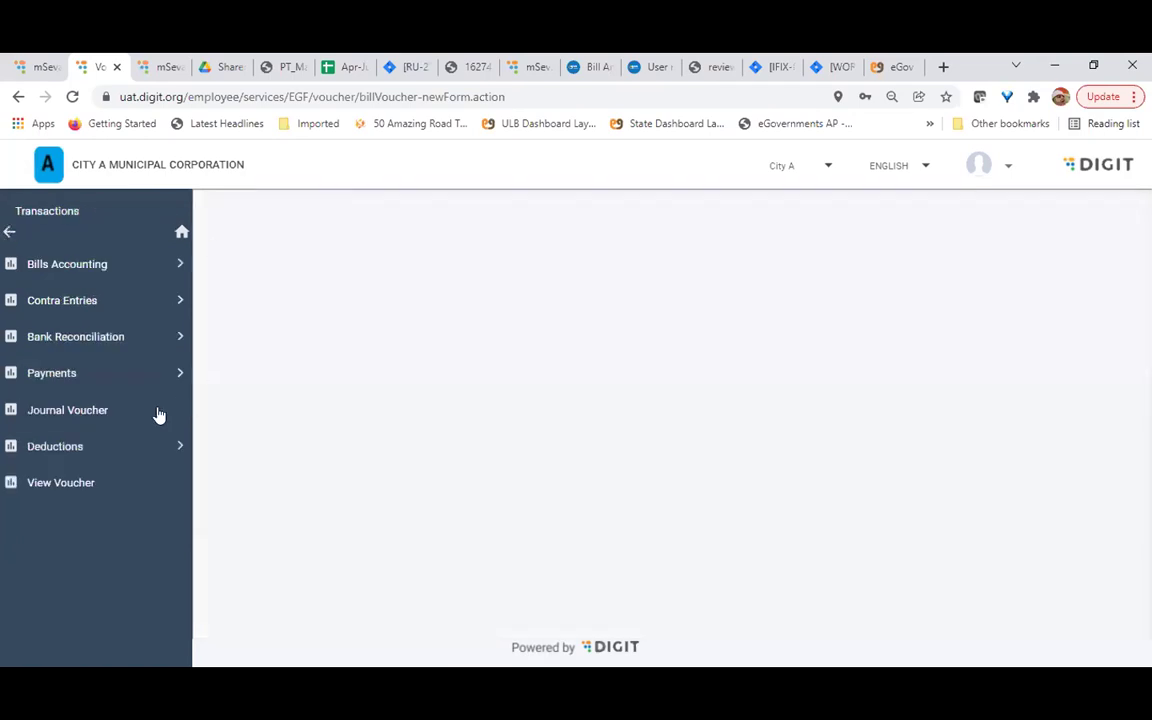
{"action": "left_click", "coordinate": [46, 374]}
{"action": "left_click", "coordinate": [50, 264]}
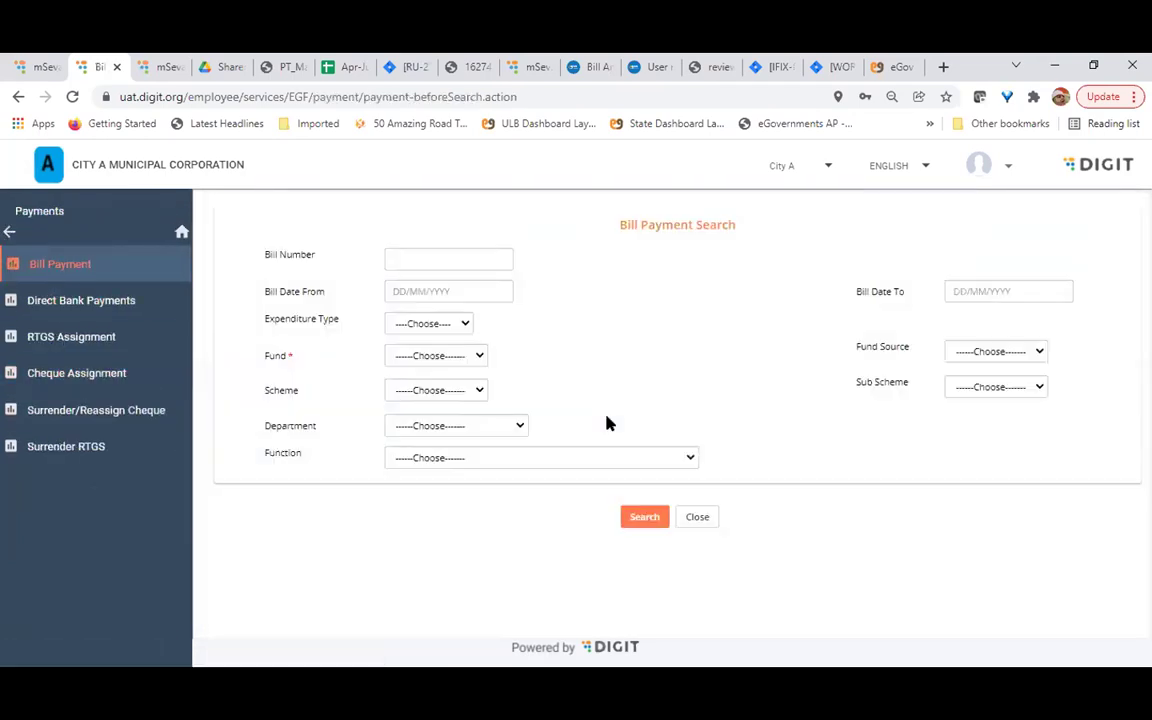
{"action": "left_click", "coordinate": [457, 362]}
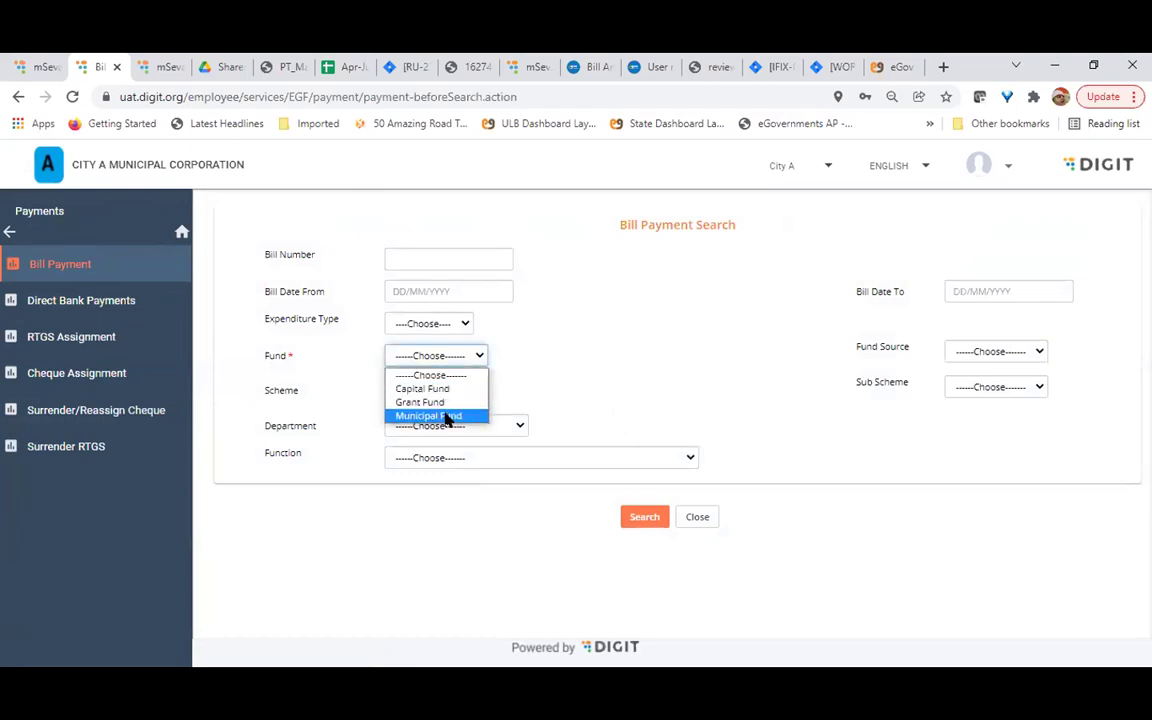
{"action": "left_click", "coordinate": [447, 420]}
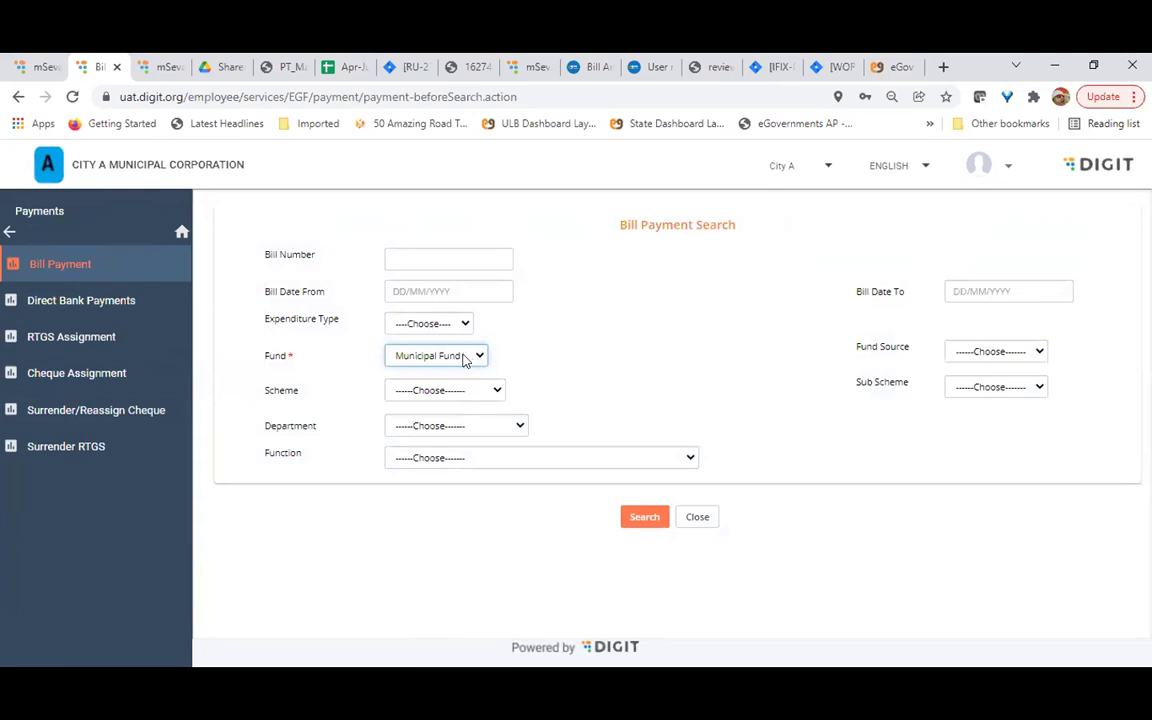
Try a 01/01/2022 bill start date, then clear it and search Municipal Fund bills
{"action": "left_click", "coordinate": [465, 292]}
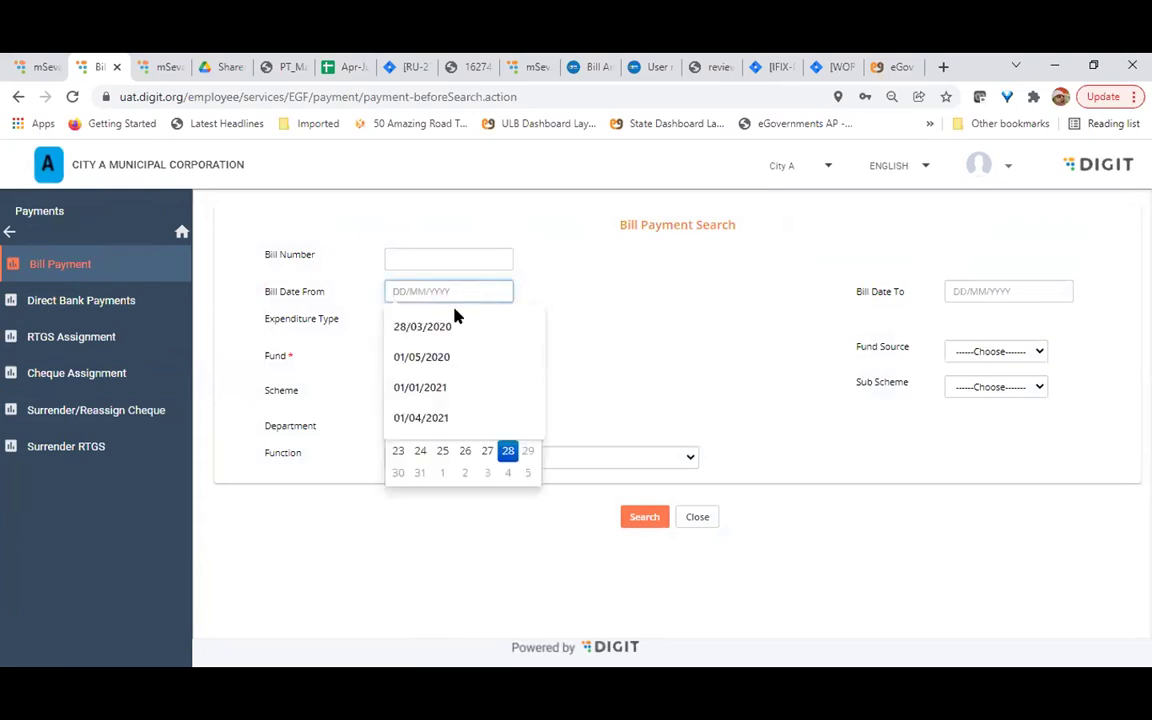
{"action": "left_click", "coordinate": [537, 465]}
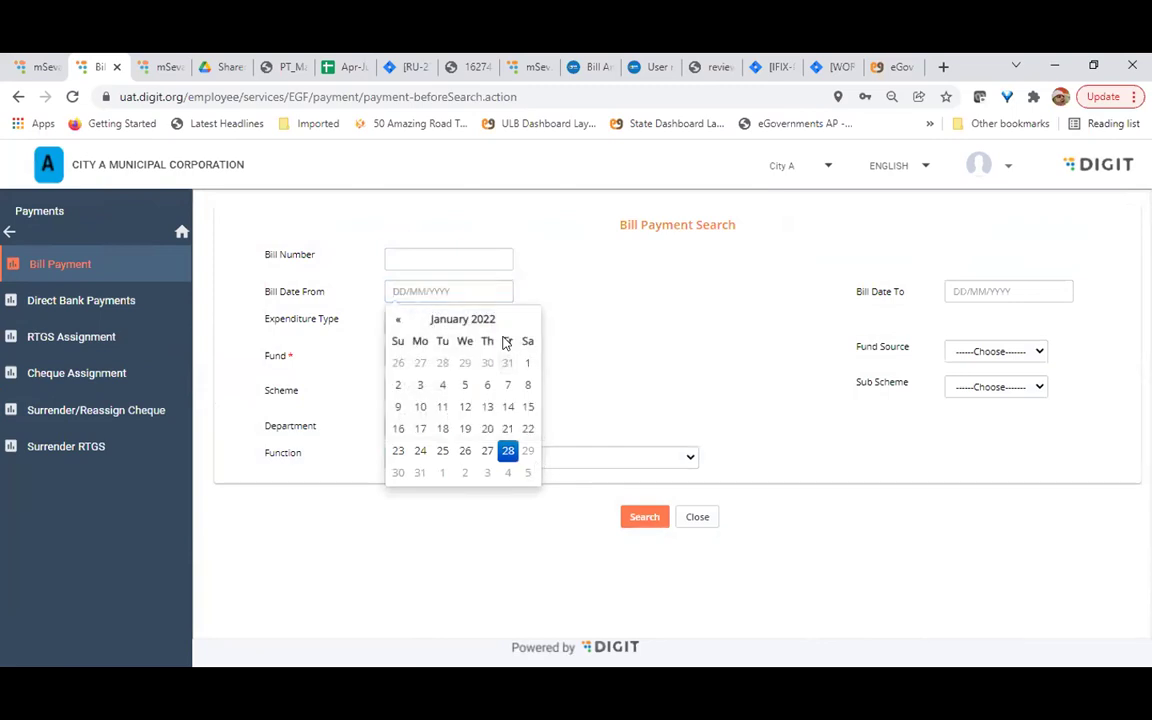
{"action": "left_click", "coordinate": [528, 363]}
{"action": "left_click", "coordinate": [648, 518]}
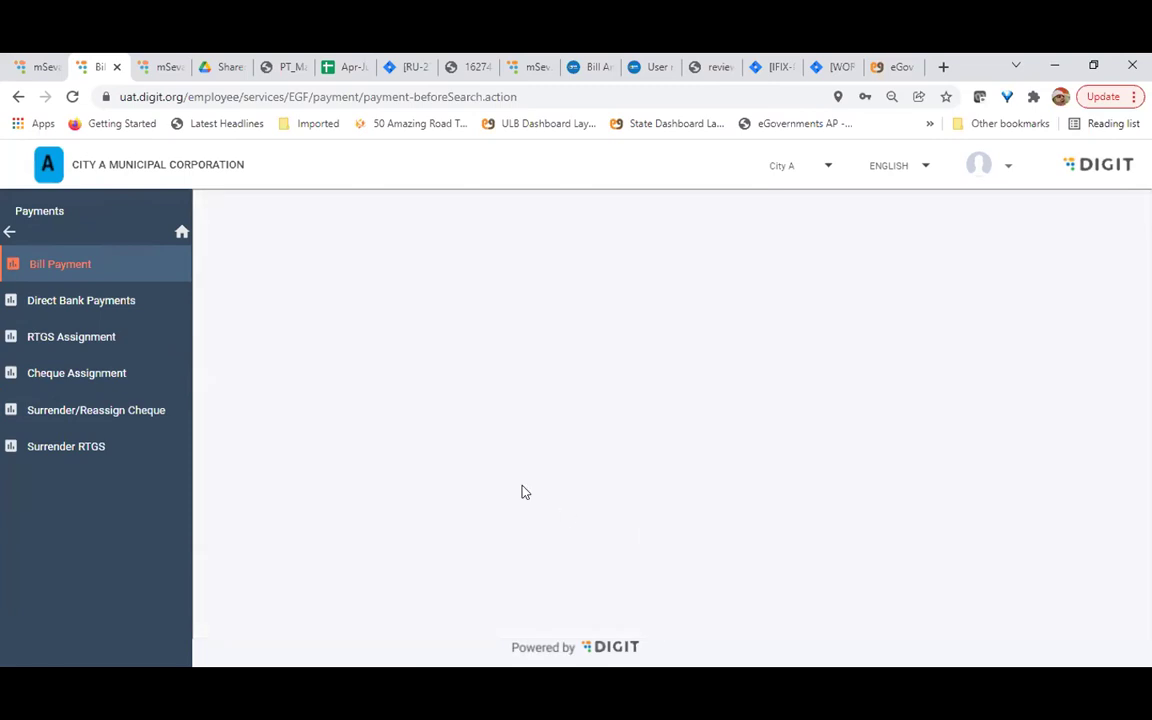
{"action": "left_click", "coordinate": [459, 318]}
{"action": "key", "text": "BackSpace"}
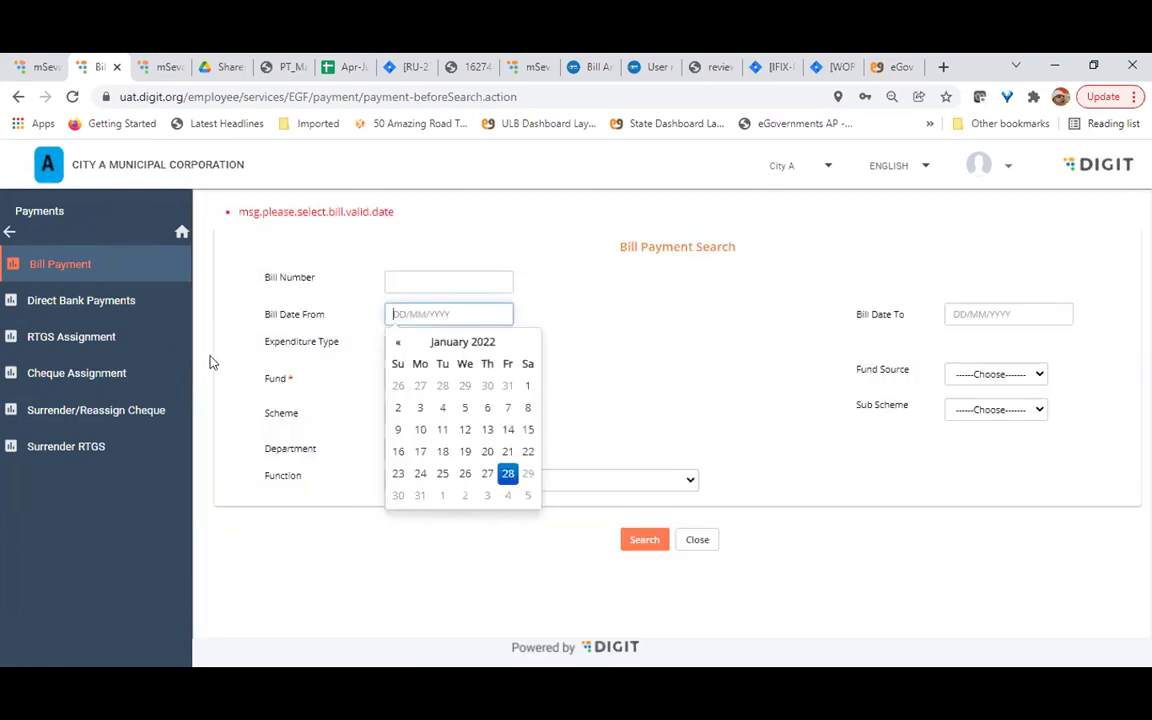
{"action": "left_click", "coordinate": [607, 511]}
{"action": "left_click", "coordinate": [645, 540]}
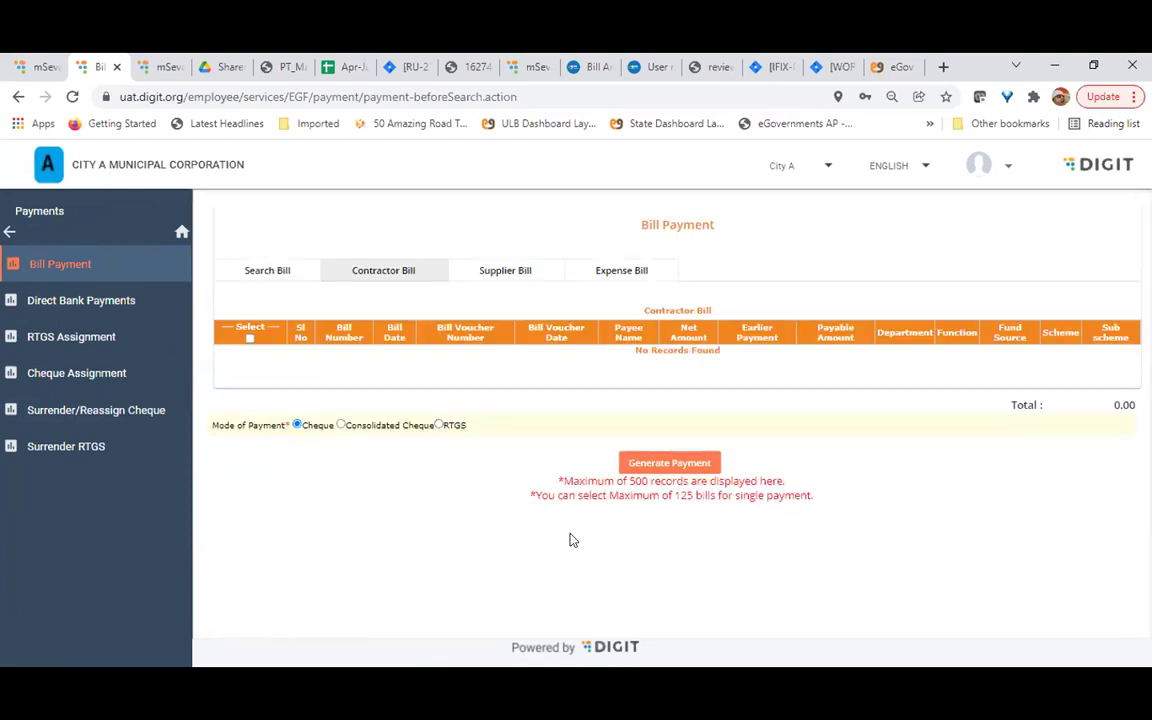
Compare the contractor, supplier and expense bill lists awaiting payment
{"action": "left_click", "coordinate": [629, 277]}
{"action": "left_click", "coordinate": [406, 268]}
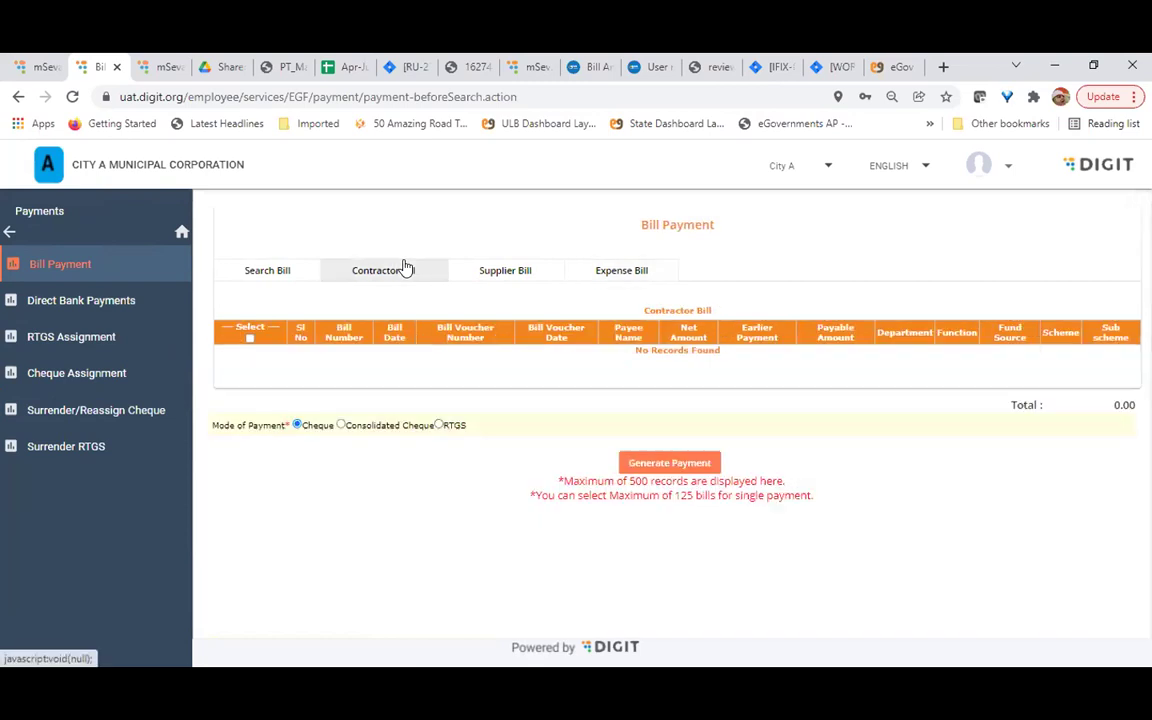
{"action": "left_click", "coordinate": [512, 274]}
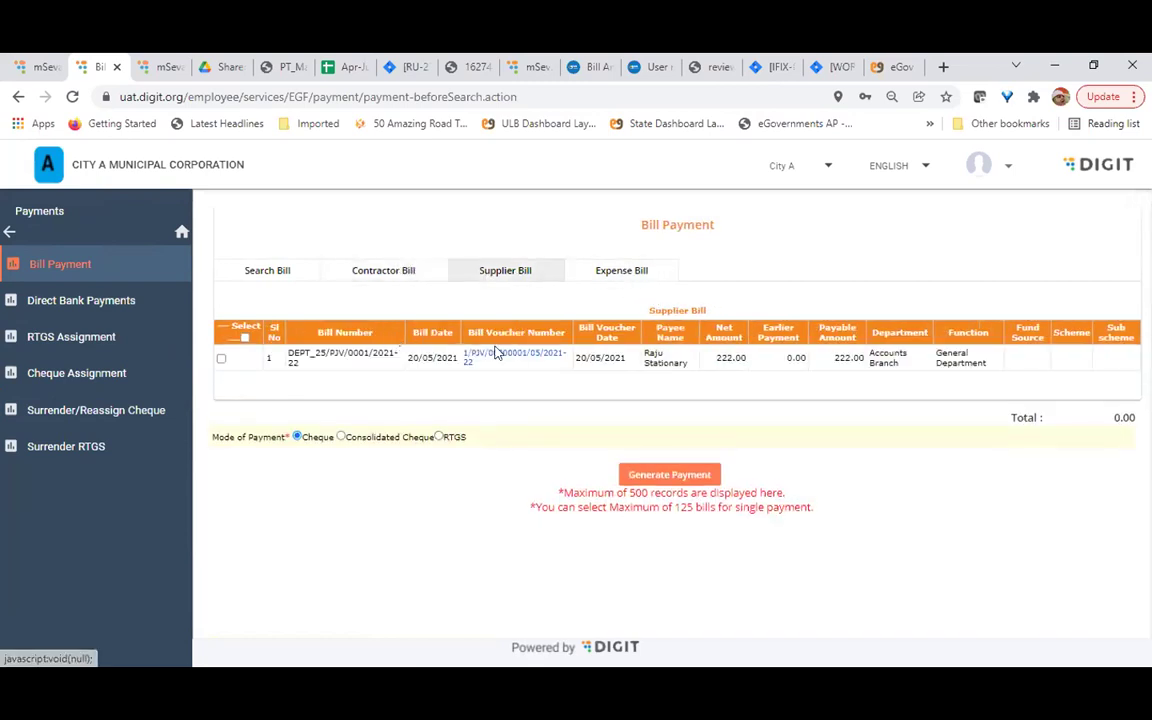
{"action": "left_click", "coordinate": [636, 278]}
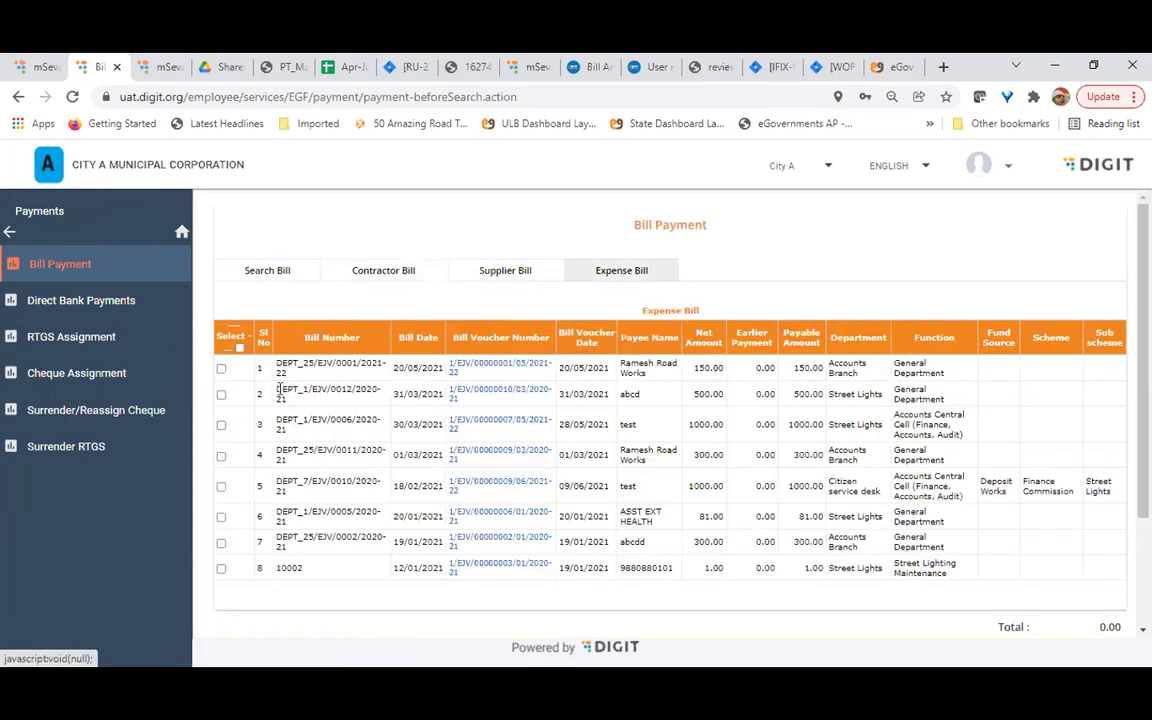
Tick expense bills 1 and 2 (650.00 total) and generate their payment
{"action": "left_click", "coordinate": [221, 368]}
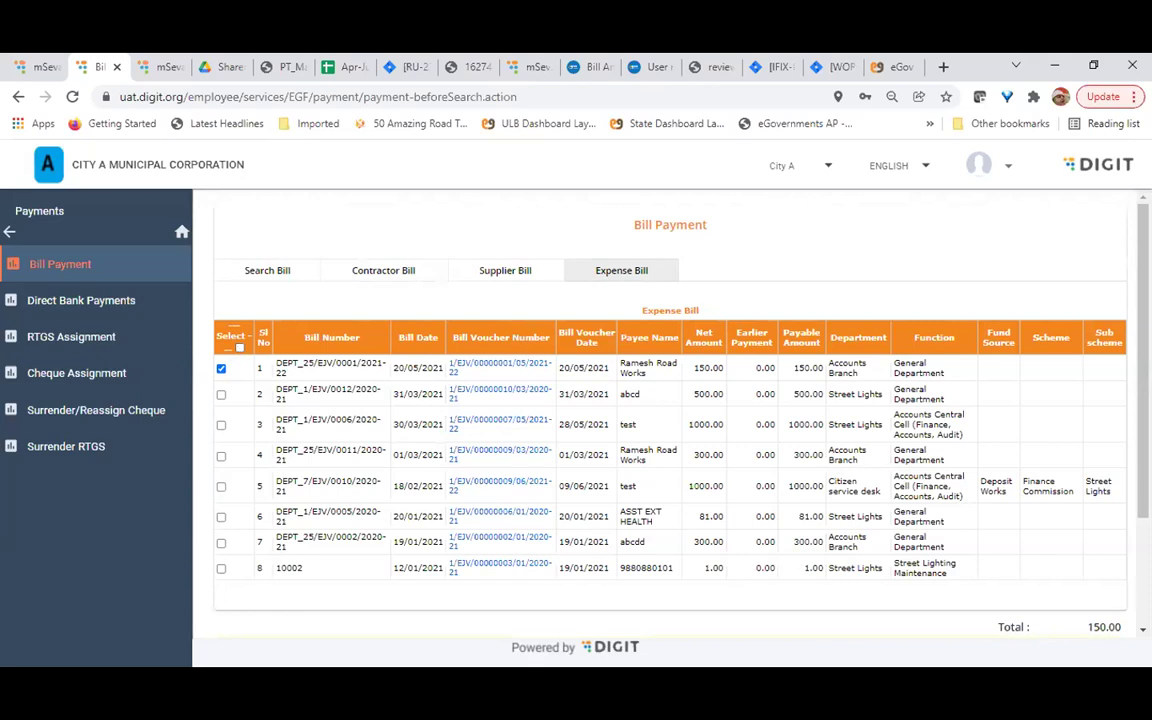
{"action": "left_click", "coordinate": [239, 348]}
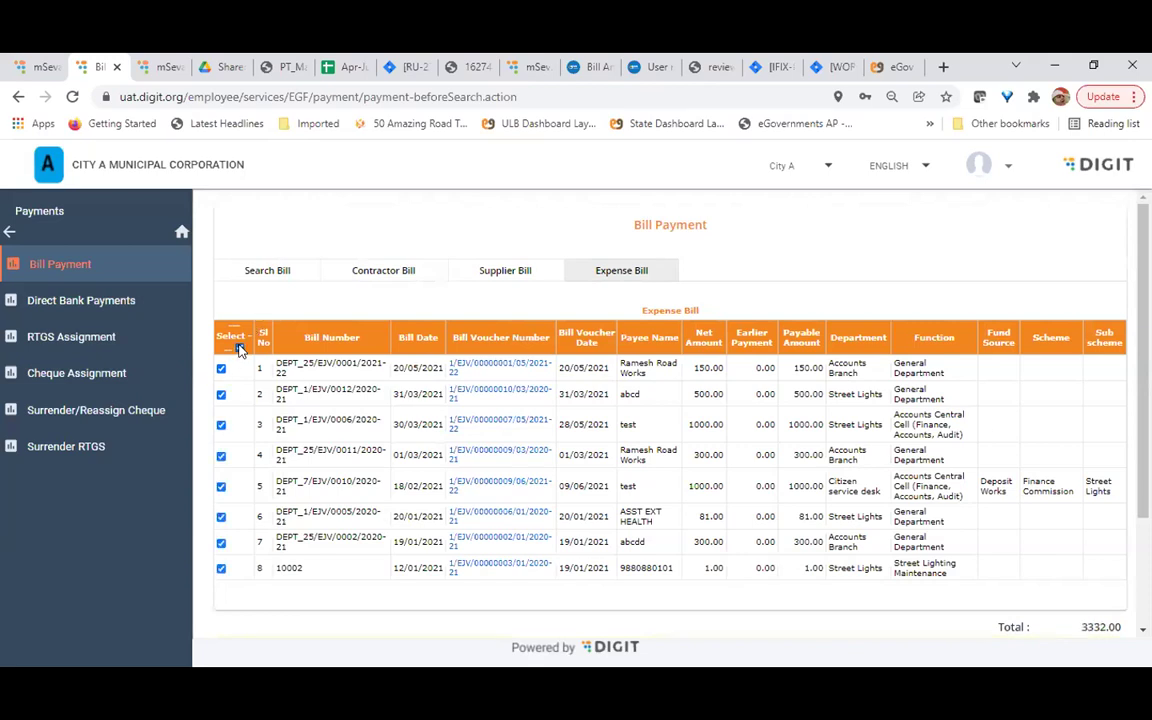
{"action": "left_click", "coordinate": [239, 348]}
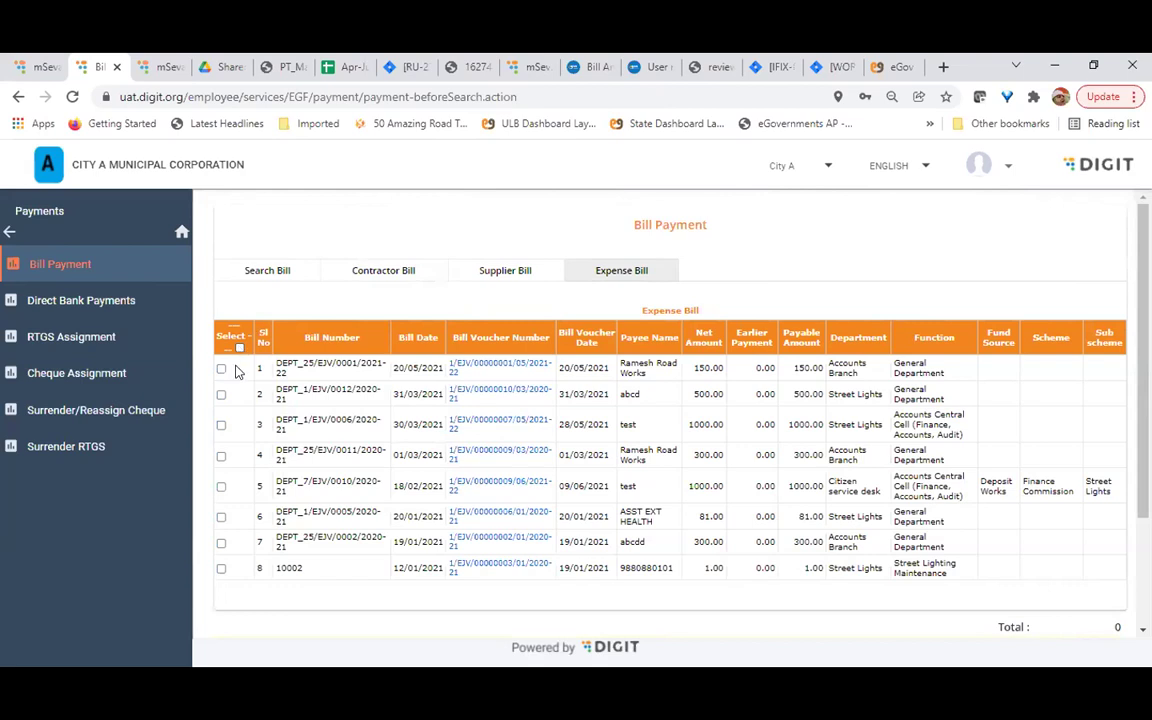
{"action": "left_click", "coordinate": [221, 369]}
{"action": "left_click", "coordinate": [221, 395]}
{"action": "scroll", "coordinate": [493, 400], "scroll_direction": "down", "scroll_amount": 3}
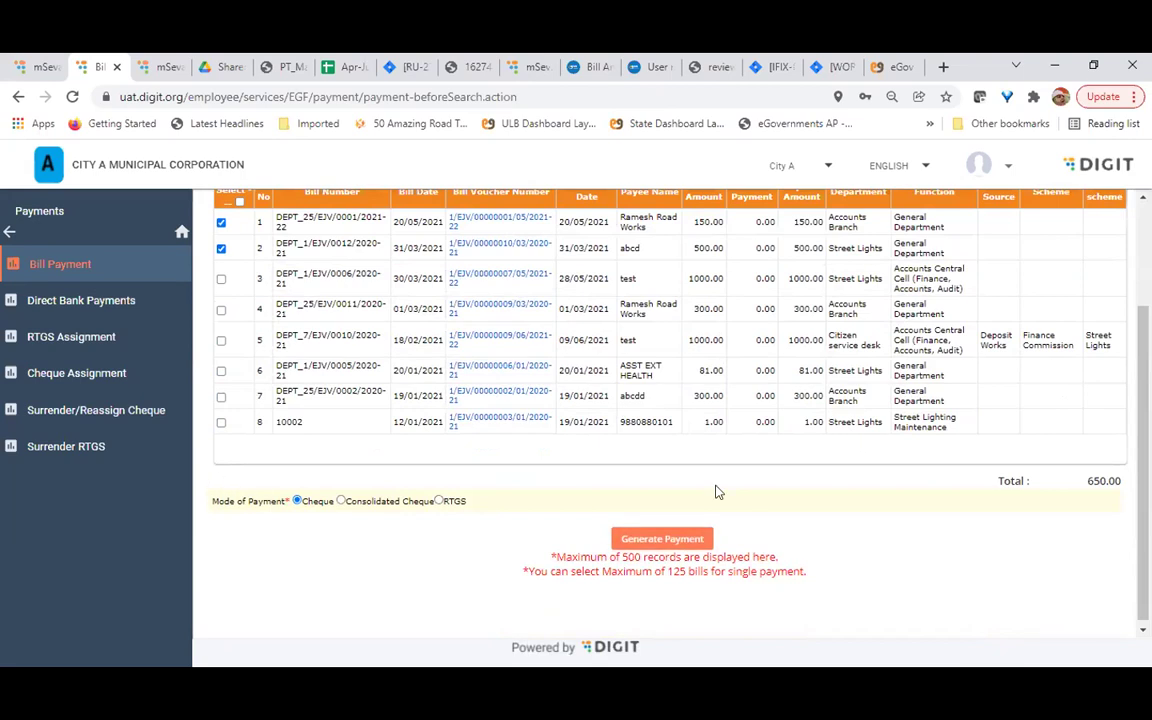
{"action": "left_click", "coordinate": [654, 541]}
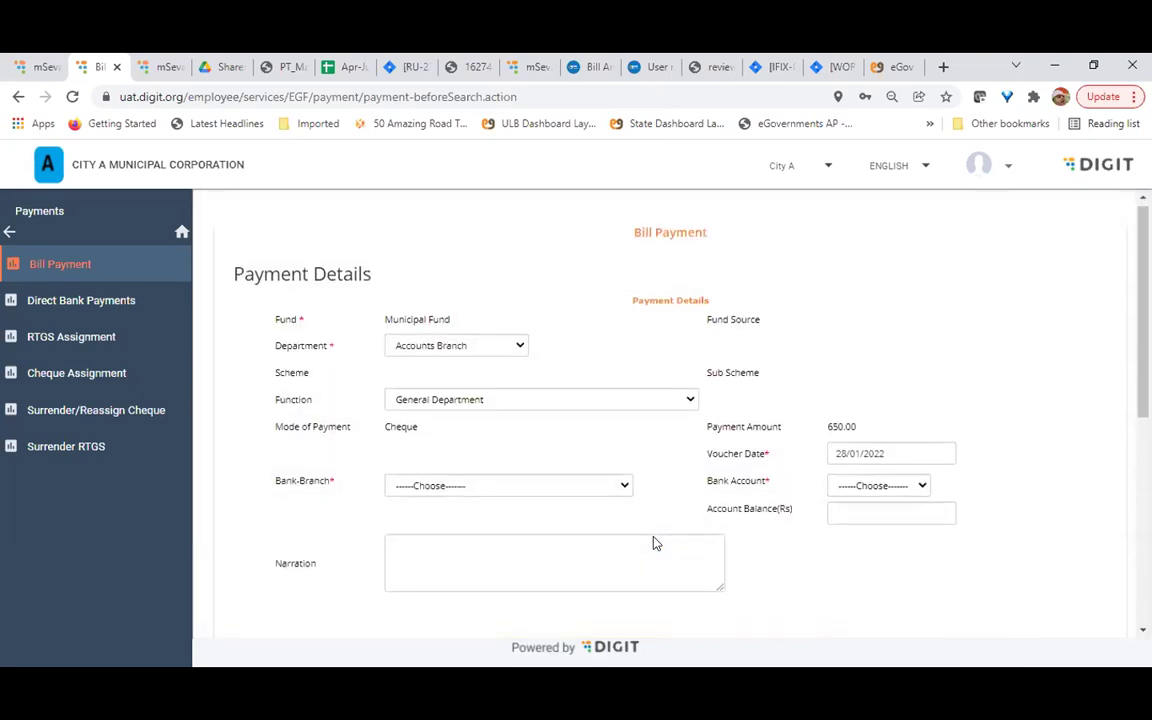
Review the 650.00 Payment and Bill Details, opening and closing the Bank-Branch list unchanged
{"action": "scroll", "coordinate": [654, 541], "scroll_direction": "down", "scroll_amount": 5}
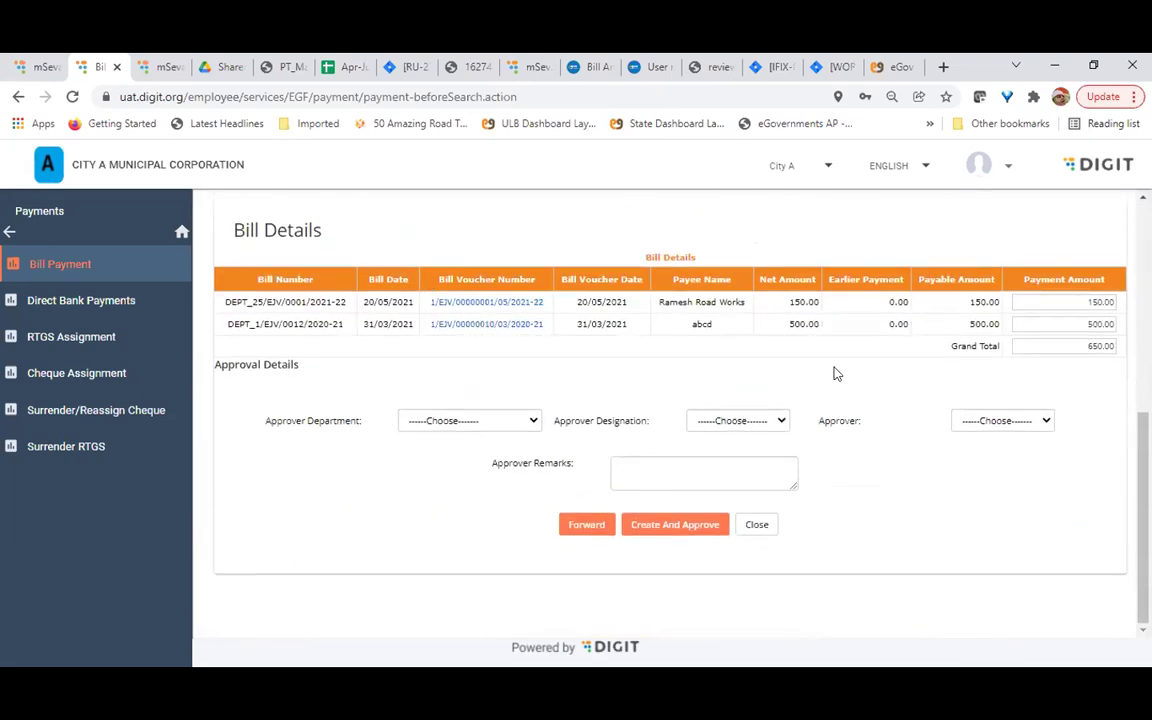
{"action": "scroll", "coordinate": [818, 399], "scroll_direction": "up", "scroll_amount": 5}
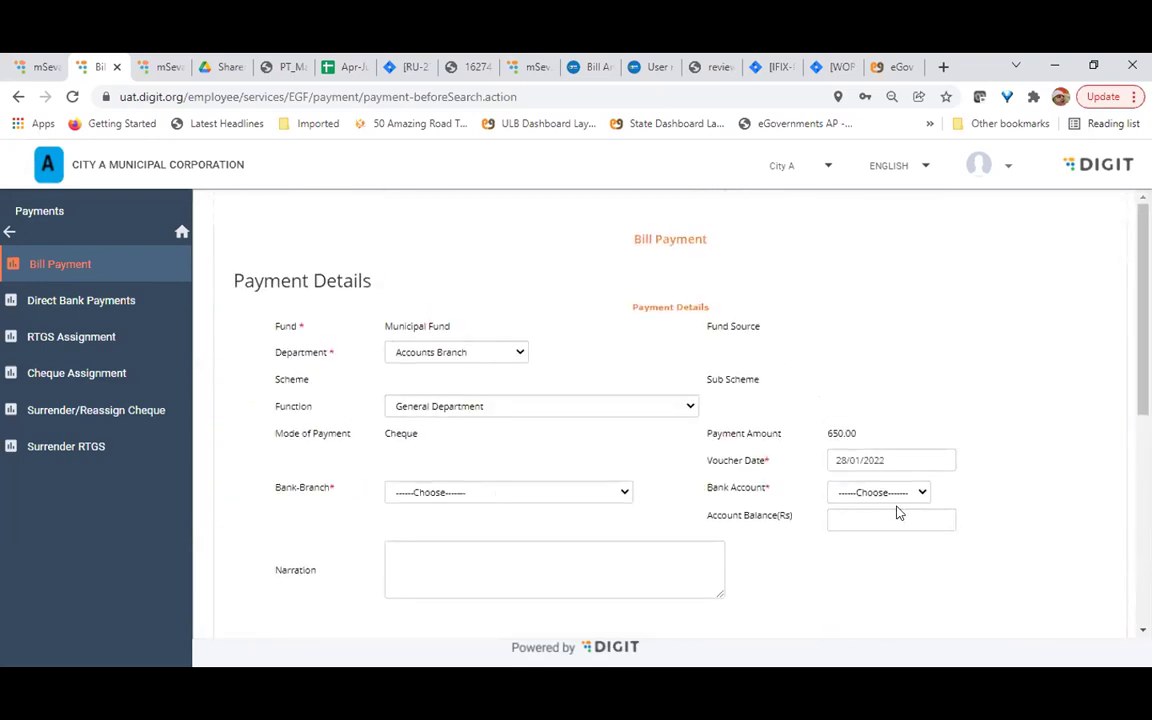
{"action": "left_click", "coordinate": [501, 492]}
{"action": "left_click", "coordinate": [501, 500]}
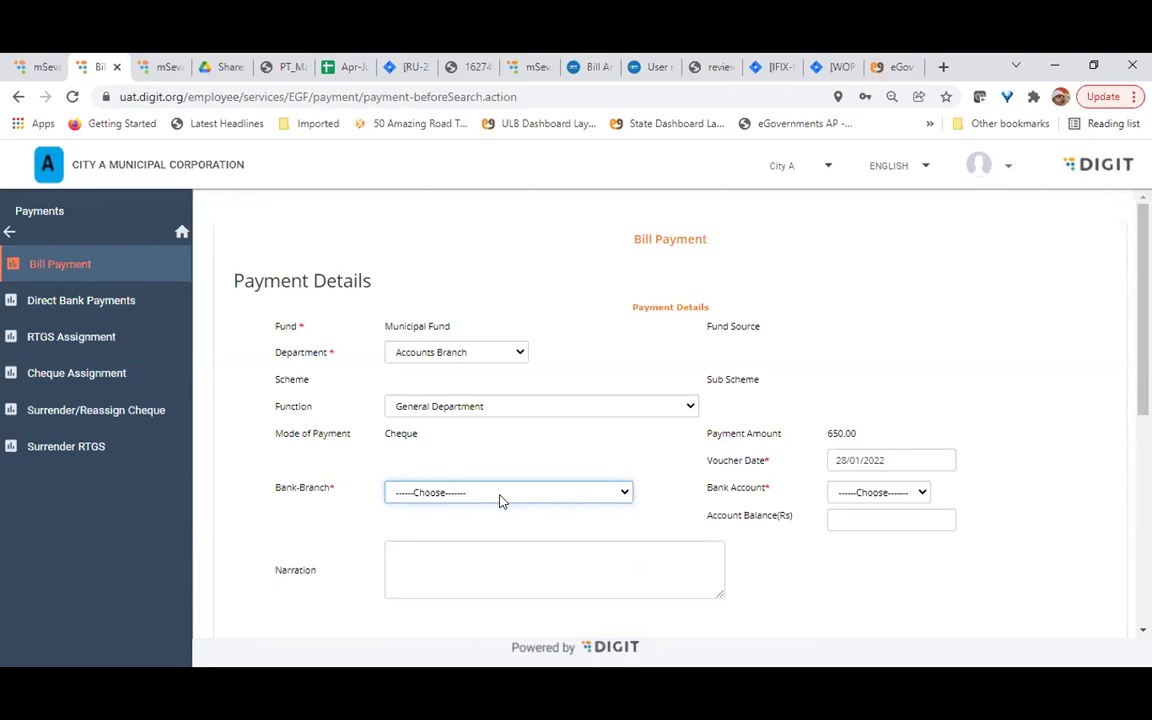
{"action": "scroll", "coordinate": [501, 500], "scroll_direction": "down", "scroll_amount": 8}
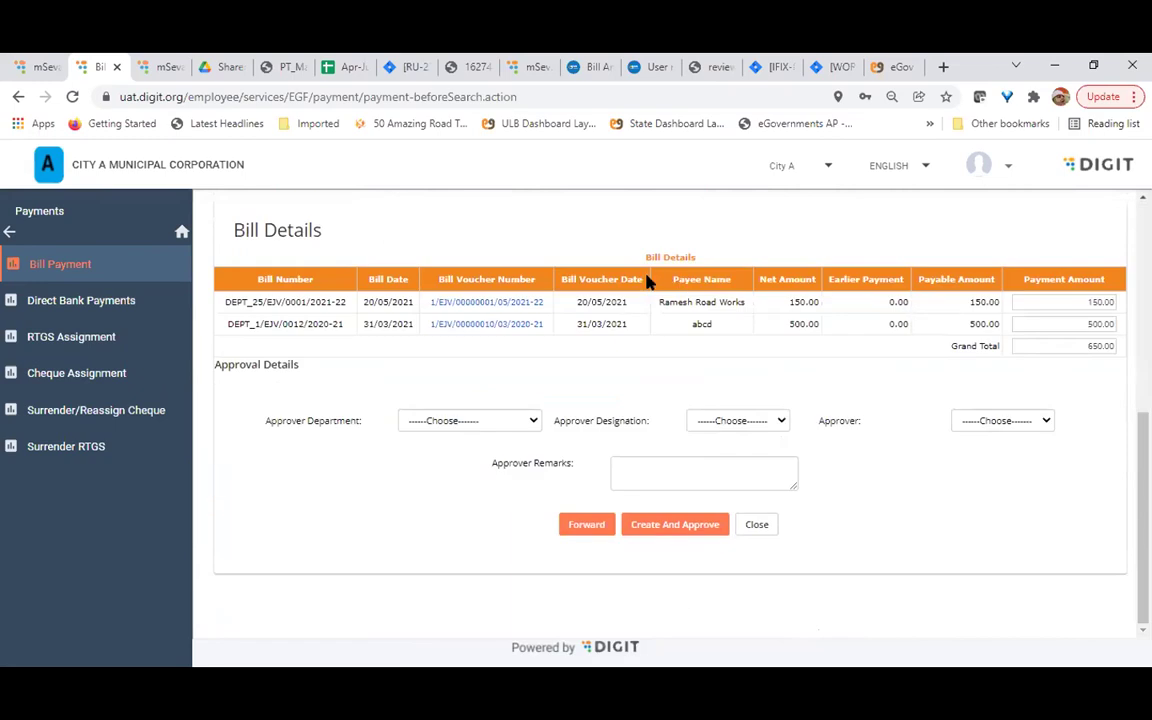
{"action": "scroll", "coordinate": [717, 391], "scroll_direction": "up", "scroll_amount": 1}
{"action": "scroll", "coordinate": [717, 391], "scroll_direction": "up", "scroll_amount": 3}
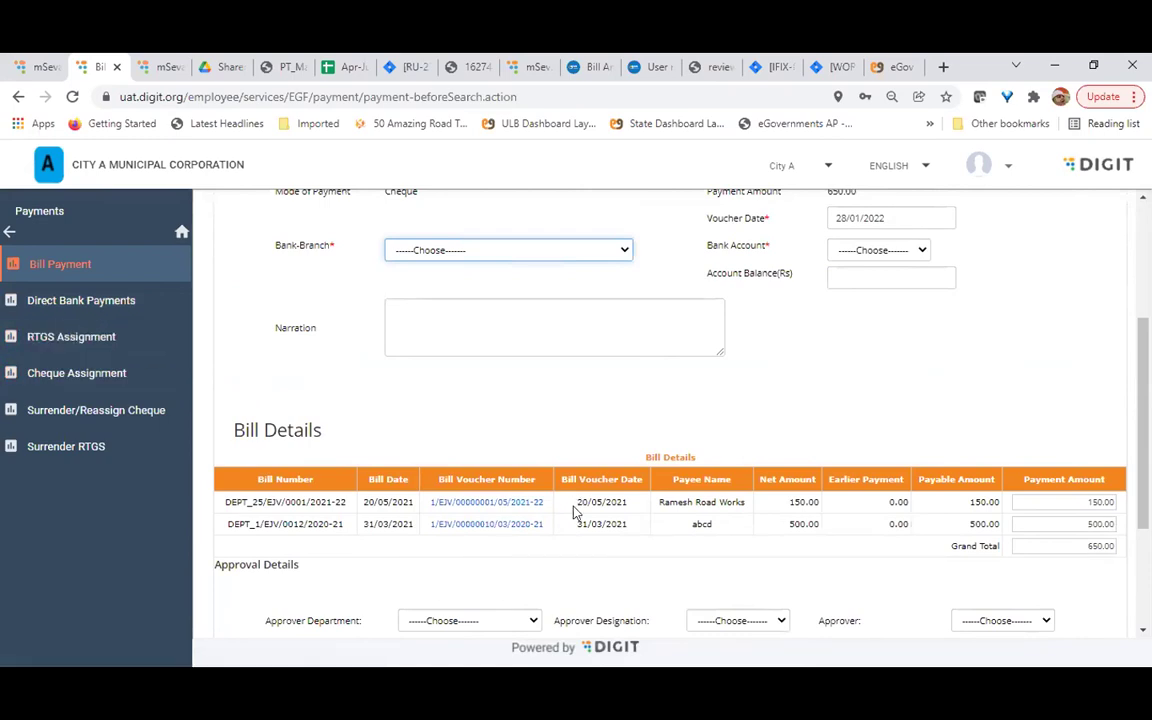
{"action": "scroll", "coordinate": [300, 420], "scroll_direction": "down", "scroll_amount": 1}
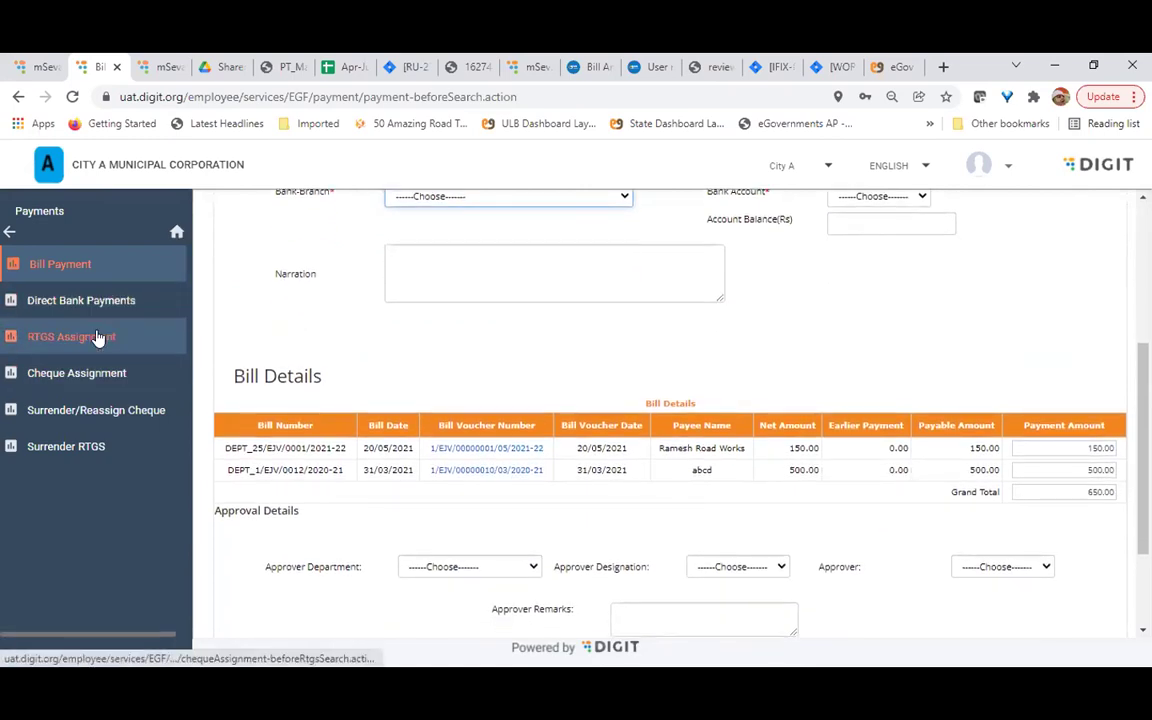
Leave the payment form unfinished and go back to the Transactions menu
{"action": "left_click", "coordinate": [55, 384]}
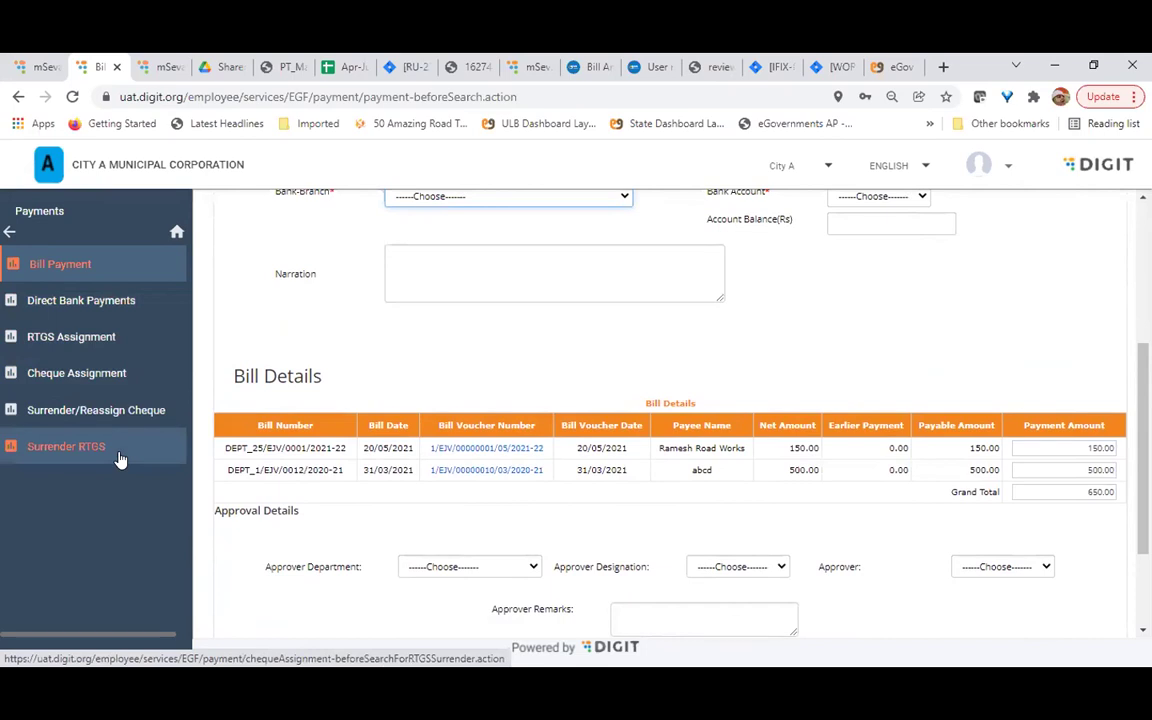
{"action": "left_click", "coordinate": [103, 412]}
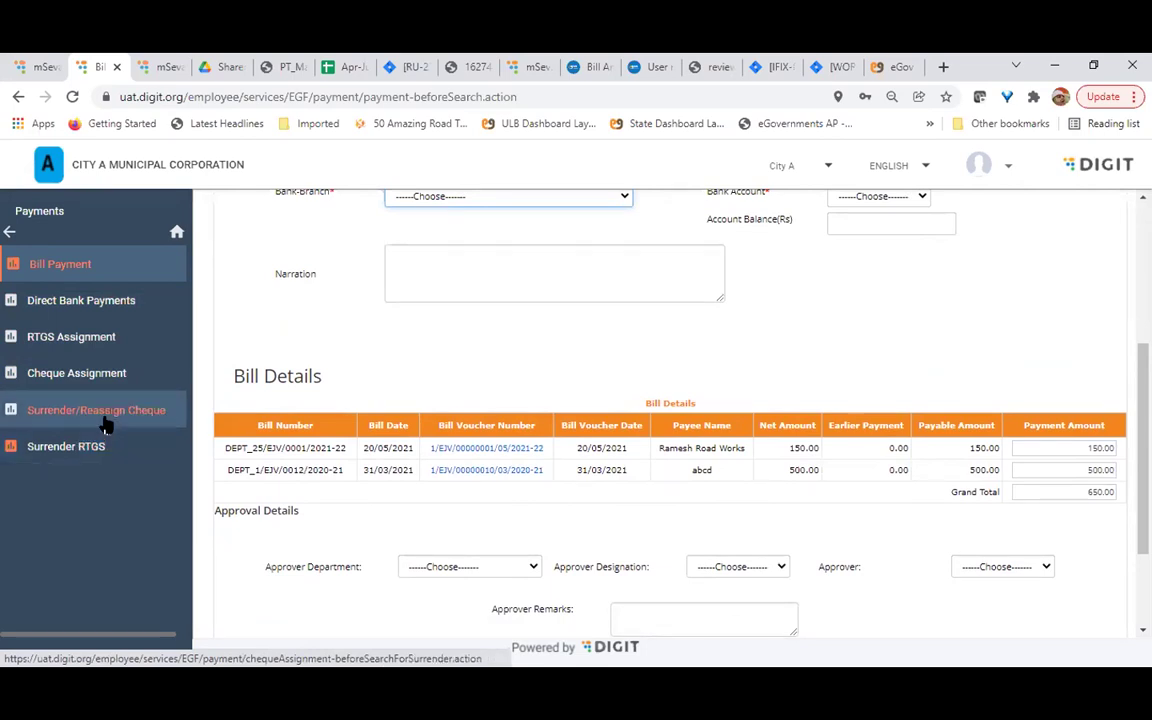
{"action": "left_click", "coordinate": [9, 235]}
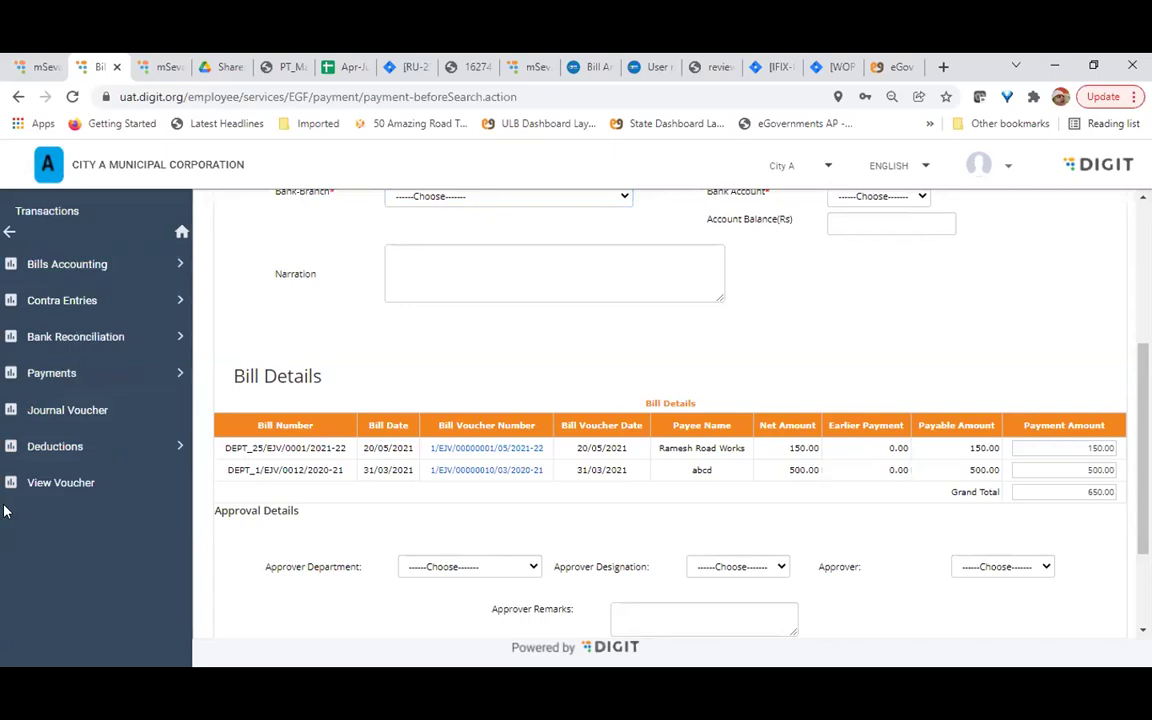
Open Deduction Payments and search 3502017-GSTC recoveries under Municipal Fund
{"action": "left_click", "coordinate": [42, 450]}
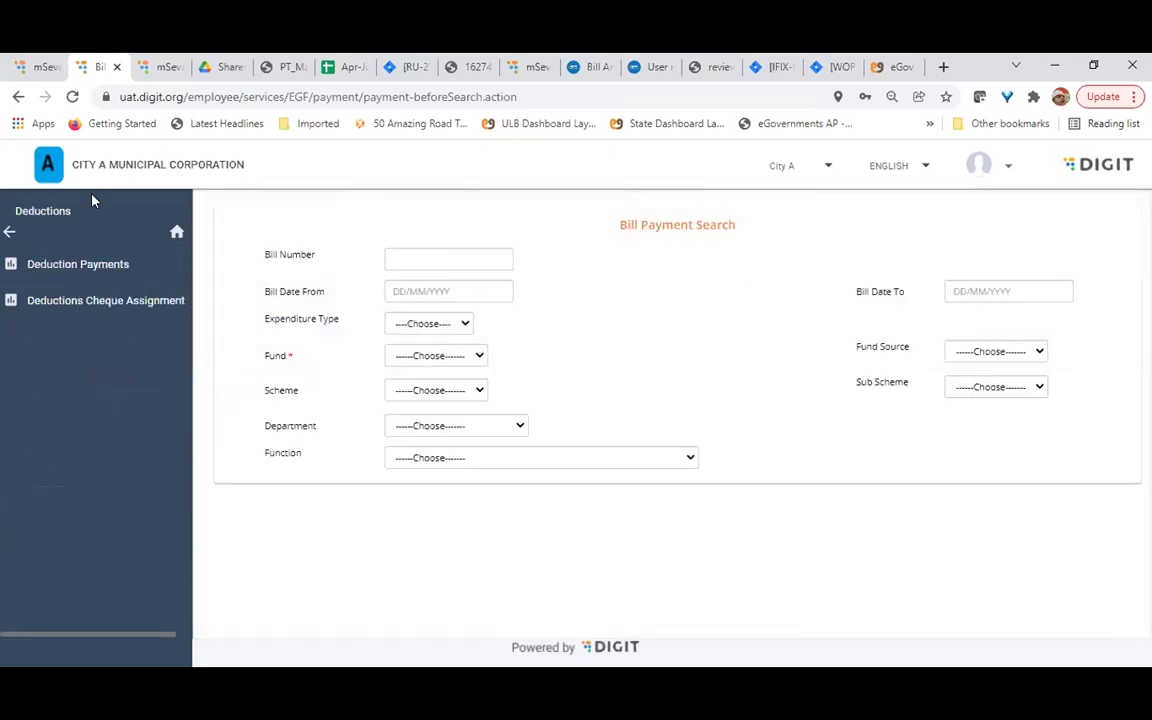
{"action": "left_click", "coordinate": [67, 268]}
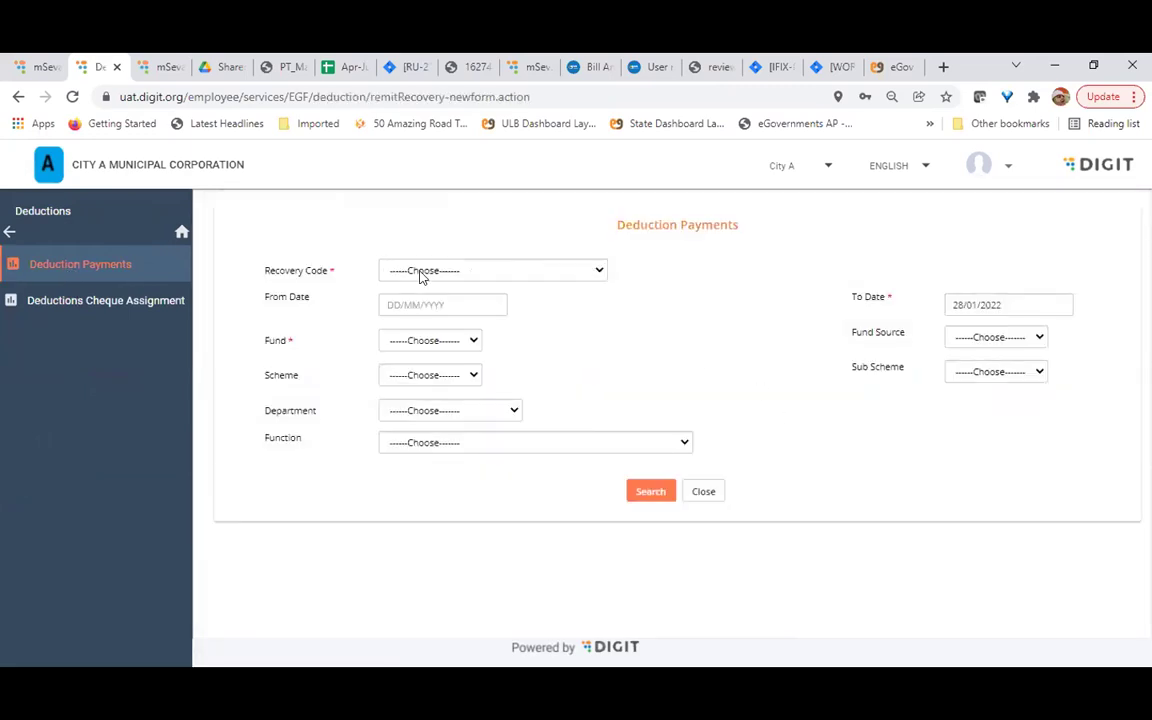
{"action": "left_click", "coordinate": [424, 273]}
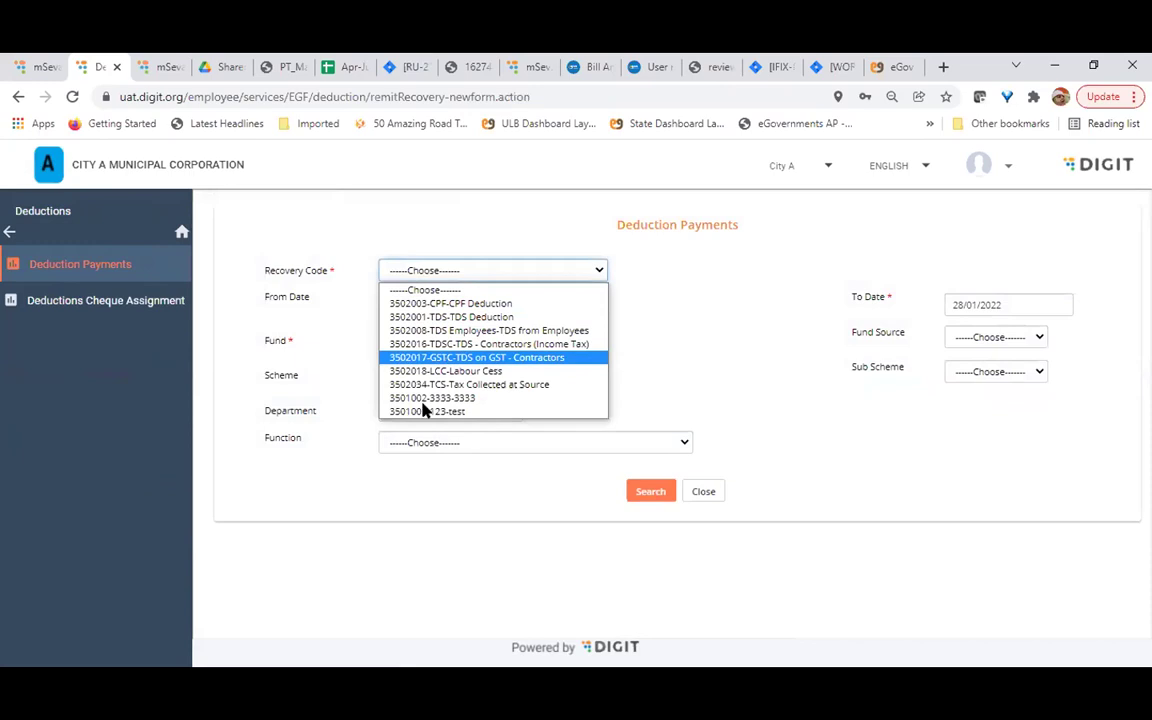
{"action": "left_click", "coordinate": [445, 357]}
{"action": "left_click", "coordinate": [408, 349]}
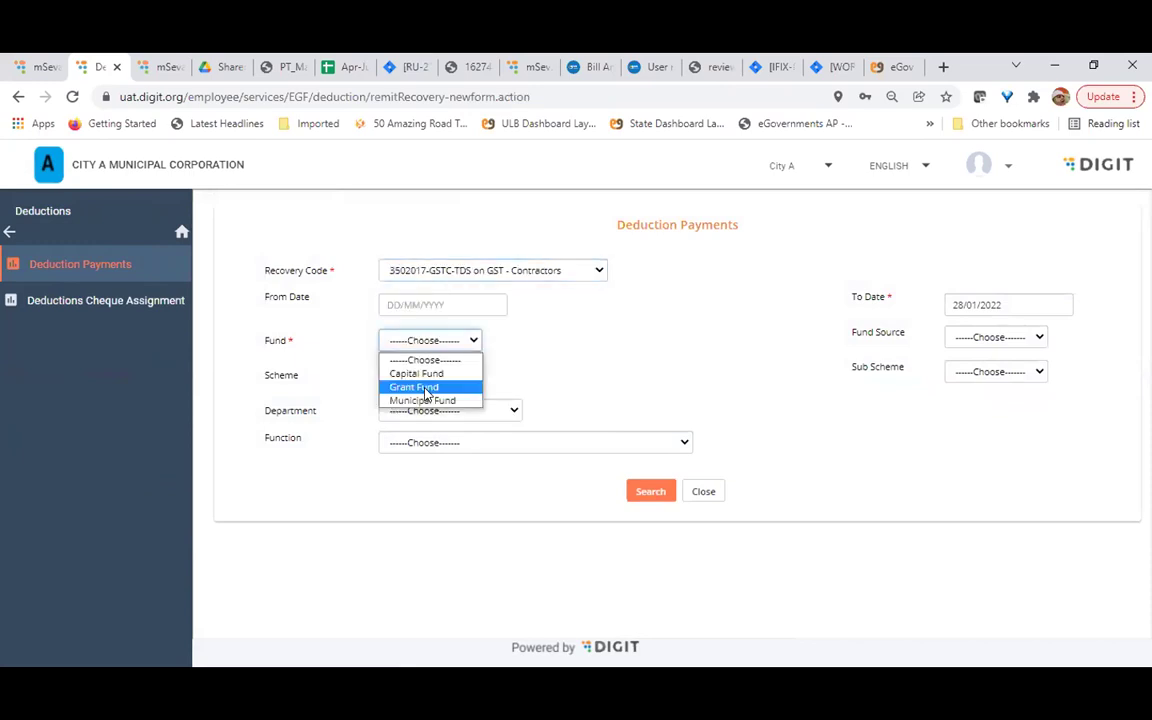
{"action": "left_click", "coordinate": [429, 387]}
{"action": "left_click", "coordinate": [449, 342]}
{"action": "left_click", "coordinate": [452, 399]}
{"action": "left_click", "coordinate": [648, 493]}
Switch the recovery code to 3502016-TDSC, search again and select all listed recoveries
{"action": "scroll", "coordinate": [627, 499], "scroll_direction": "down", "scroll_amount": 1}
{"action": "scroll", "coordinate": [514, 285], "scroll_direction": "up", "scroll_amount": 1}
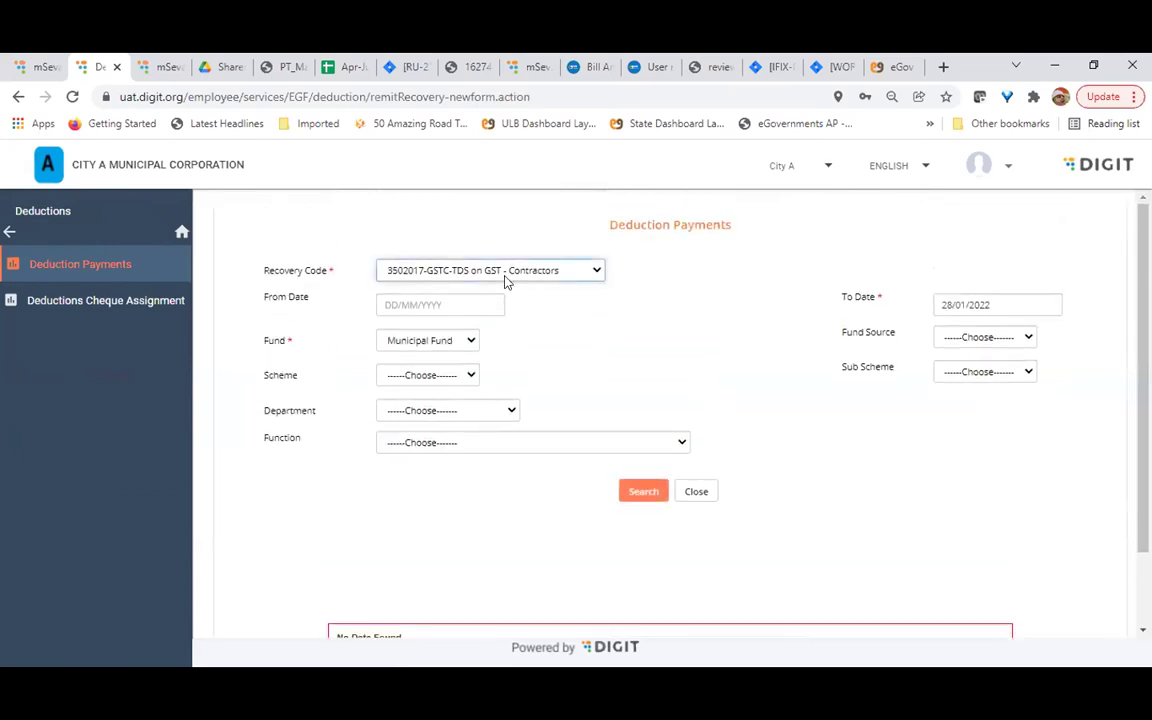
{"action": "left_click", "coordinate": [506, 280]}
{"action": "left_click", "coordinate": [485, 344]}
{"action": "left_click", "coordinate": [643, 490]}
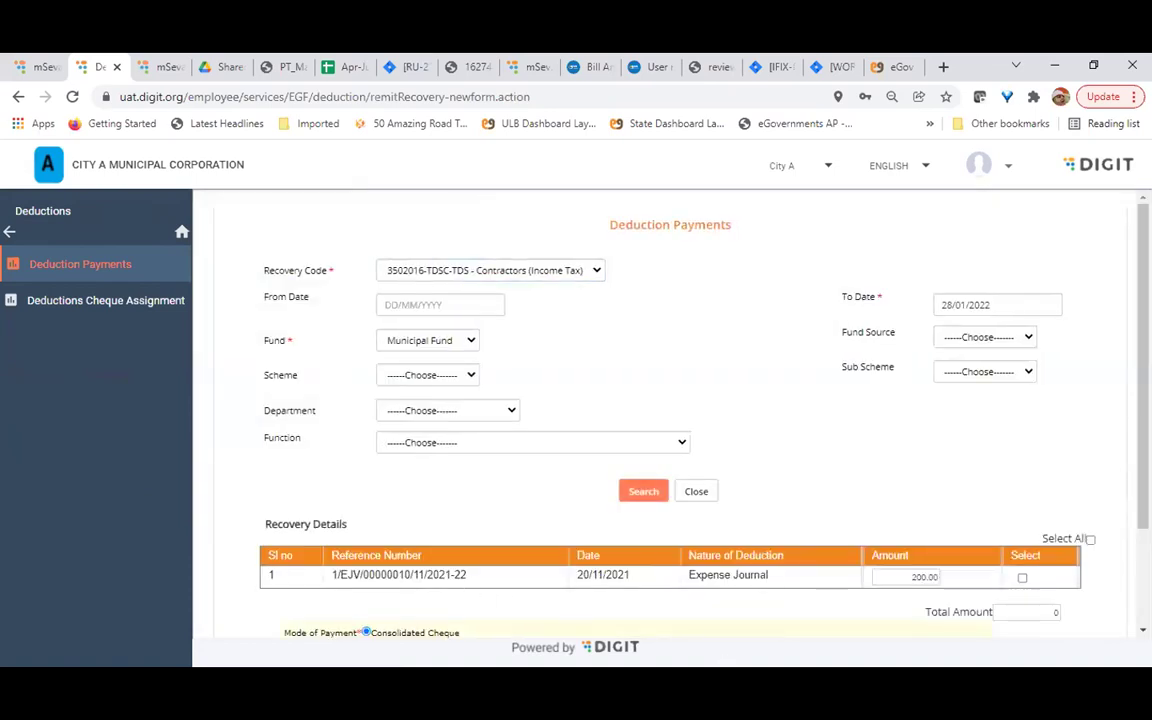
{"action": "left_click", "coordinate": [1090, 539]}
Review the 200.00 TDS recovery, highlight its voucher number, then open a Journal Voucher form
{"action": "scroll", "coordinate": [657, 461], "scroll_direction": "down", "scroll_amount": 2}
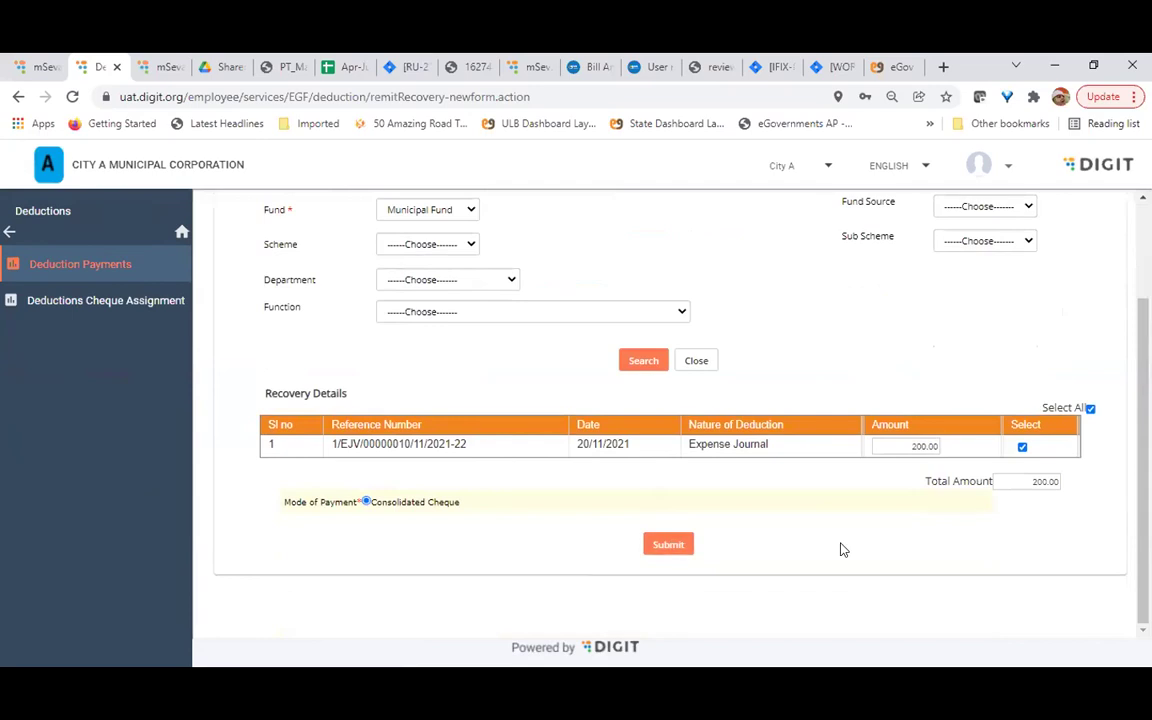
{"action": "scroll", "coordinate": [842, 549], "scroll_direction": "up", "scroll_amount": 2}
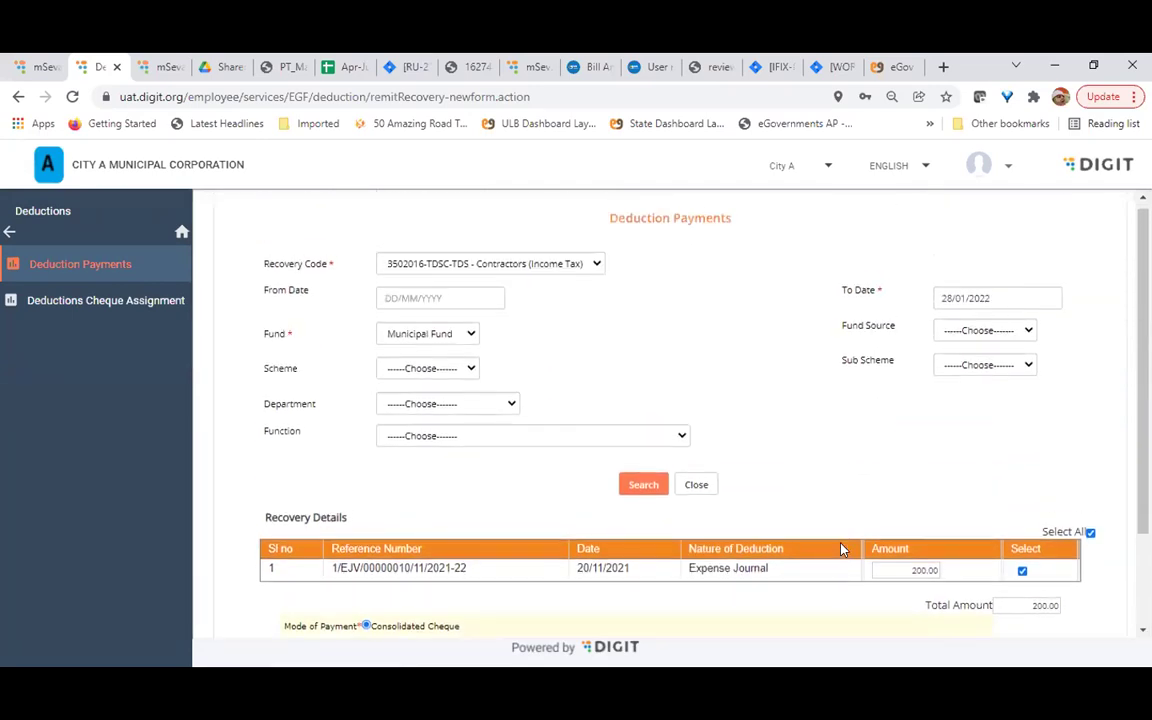
{"action": "scroll", "coordinate": [585, 472], "scroll_direction": "down", "scroll_amount": 2}
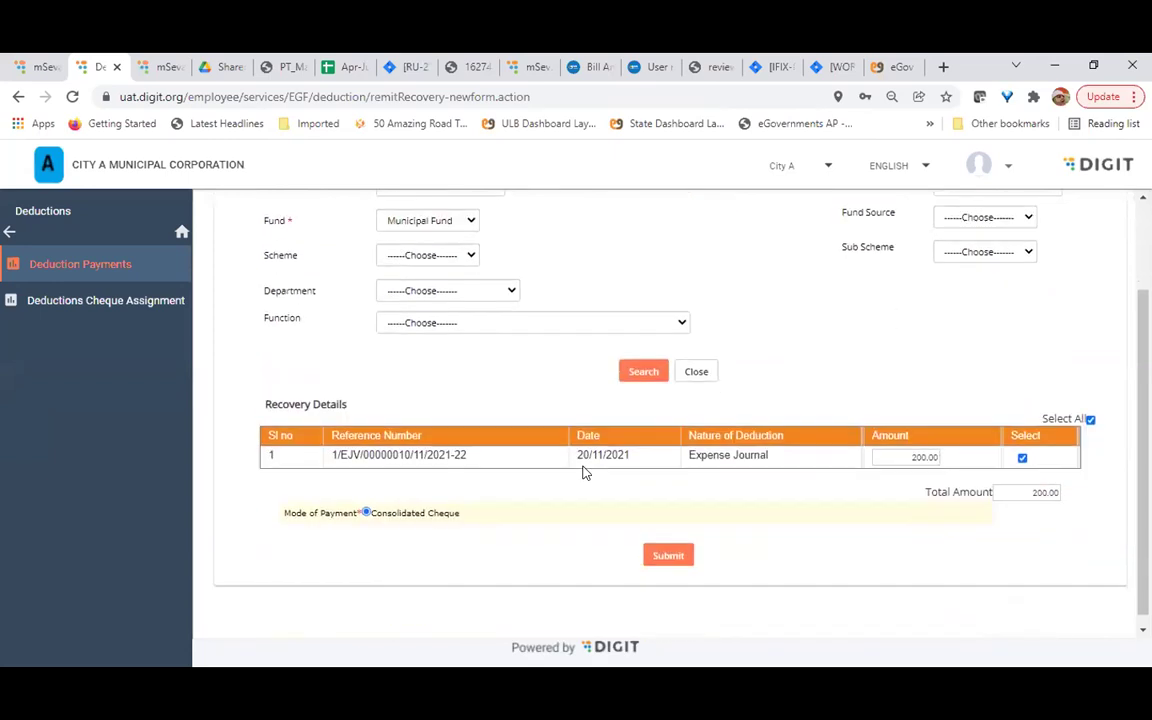
{"action": "scroll", "coordinate": [583, 471], "scroll_direction": "up", "scroll_amount": 2}
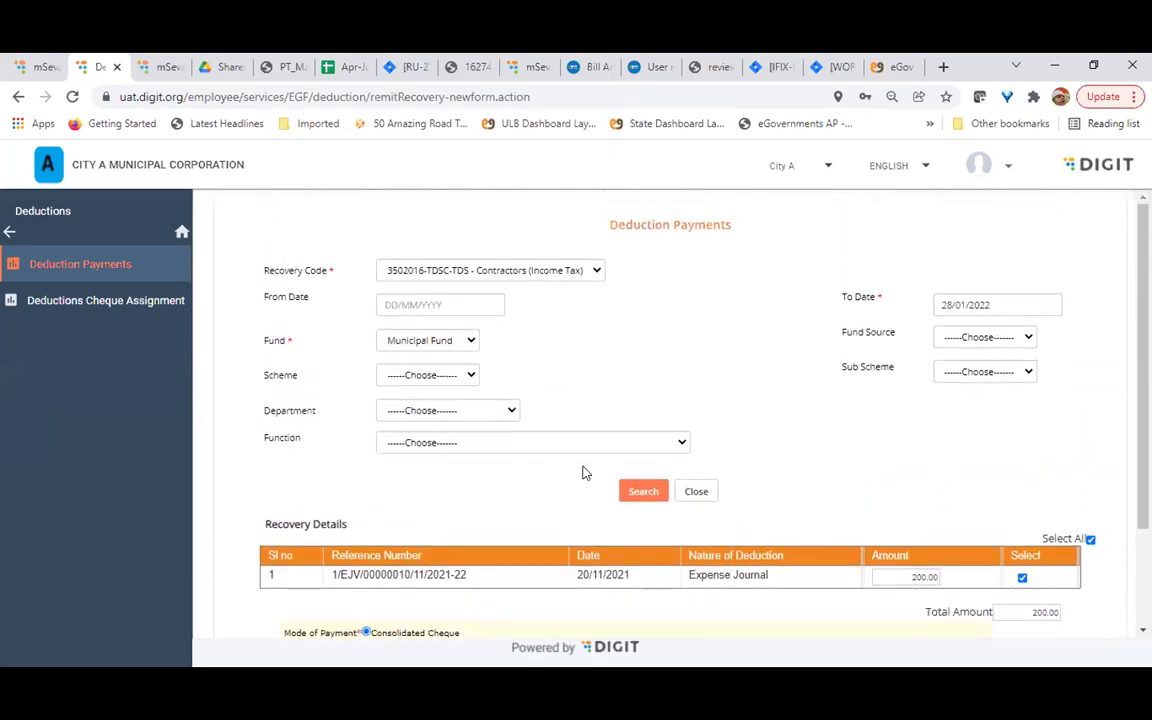
{"action": "double_click", "coordinate": [376, 576]}
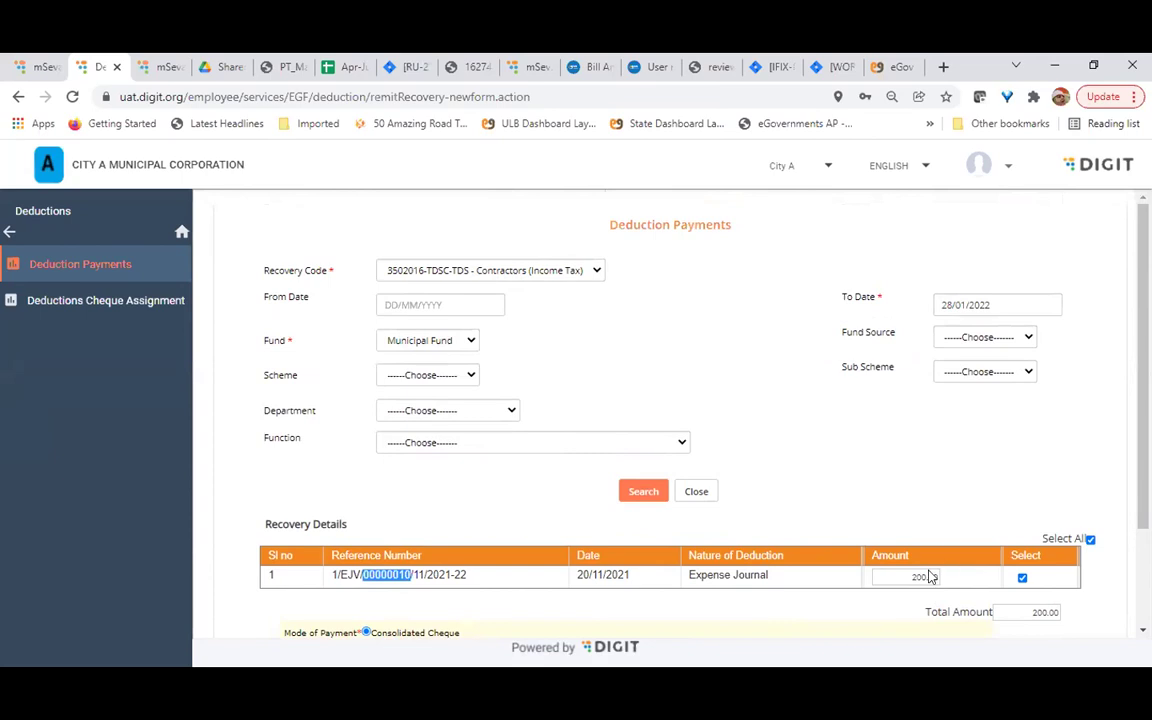
{"action": "left_click", "coordinate": [10, 234]}
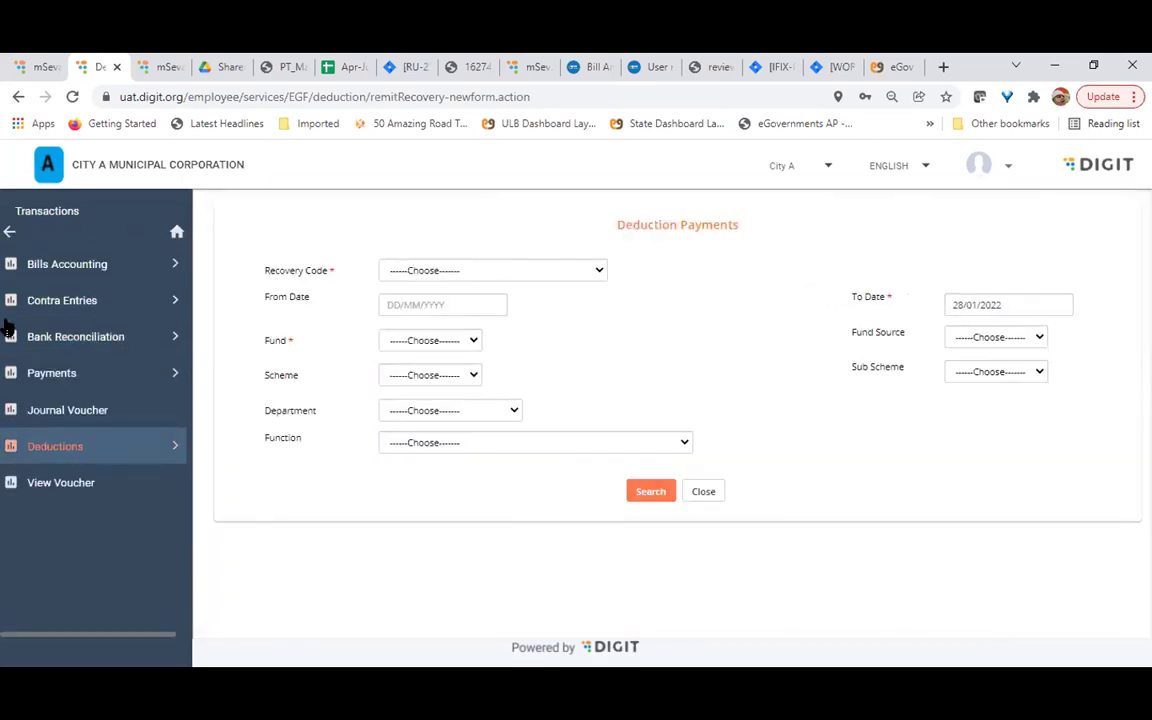
{"action": "left_click", "coordinate": [57, 411]}
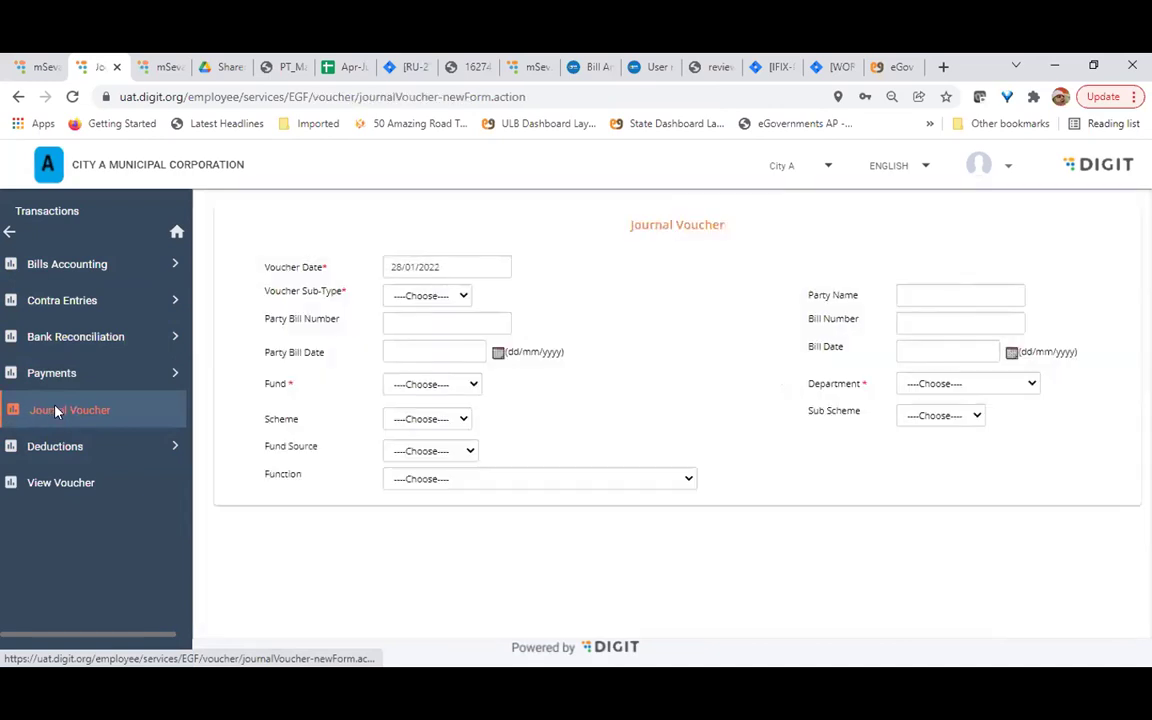
{"action": "scroll", "coordinate": [766, 401], "scroll_direction": "down", "scroll_amount": 2}
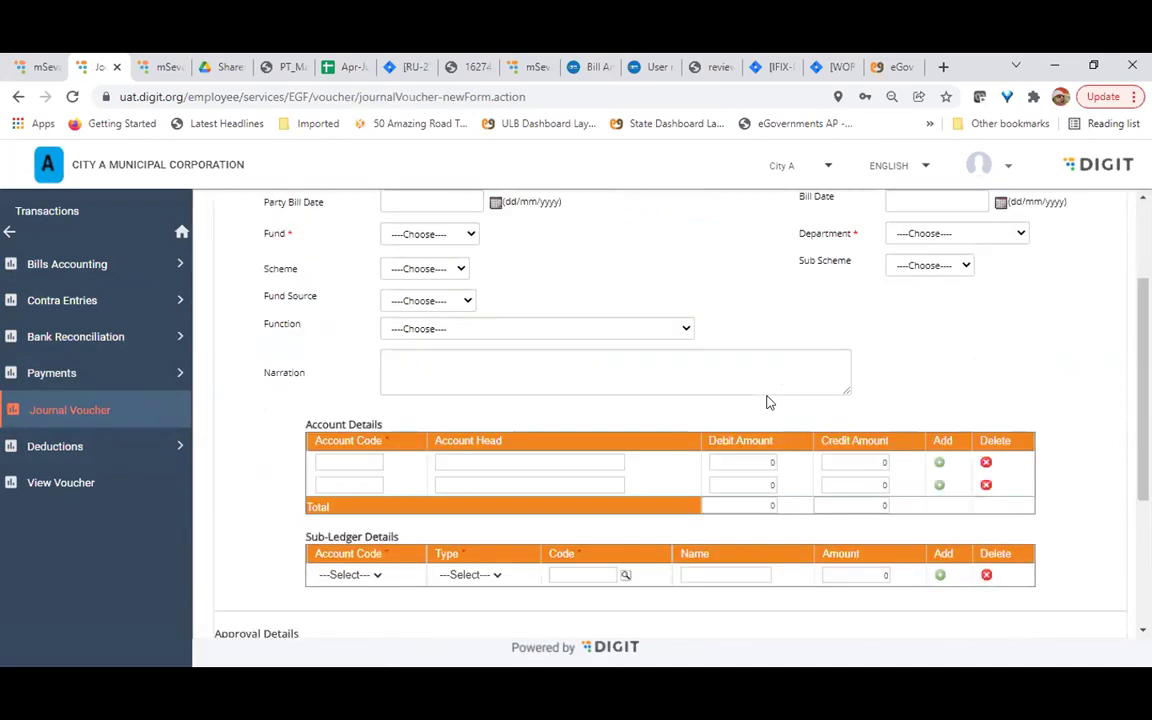
{"action": "scroll", "coordinate": [766, 401], "scroll_direction": "down", "scroll_amount": 1}
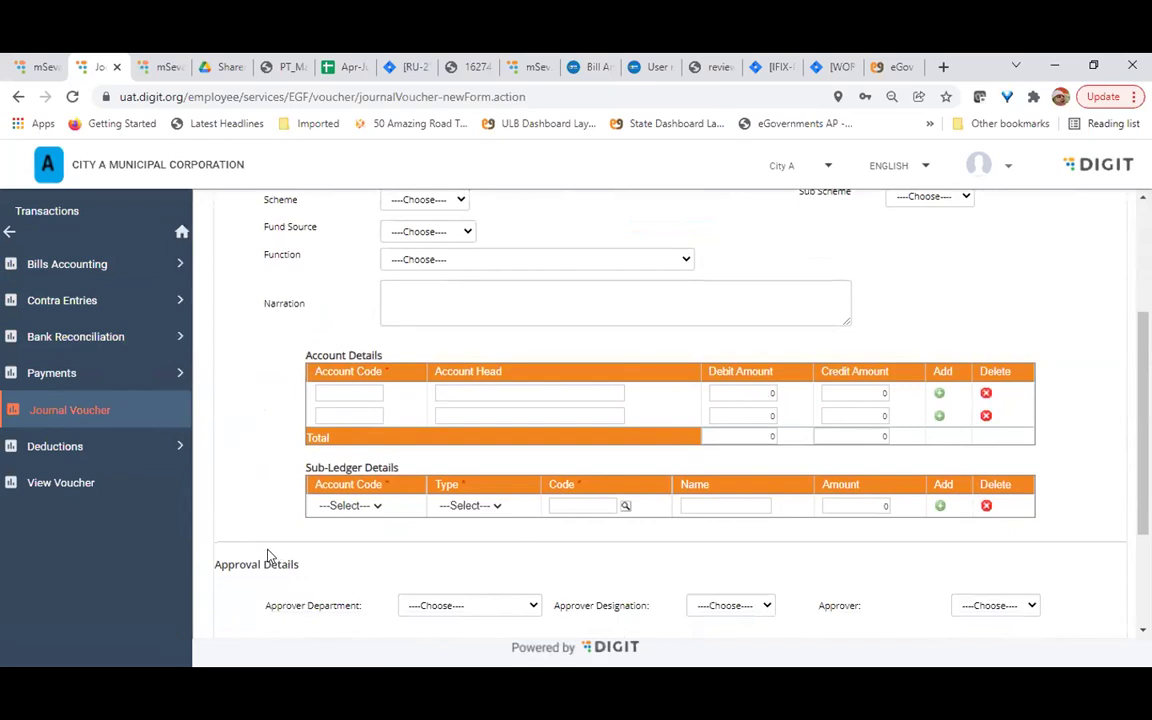
{"action": "scroll", "coordinate": [268, 556], "scroll_direction": "up", "scroll_amount": 2}
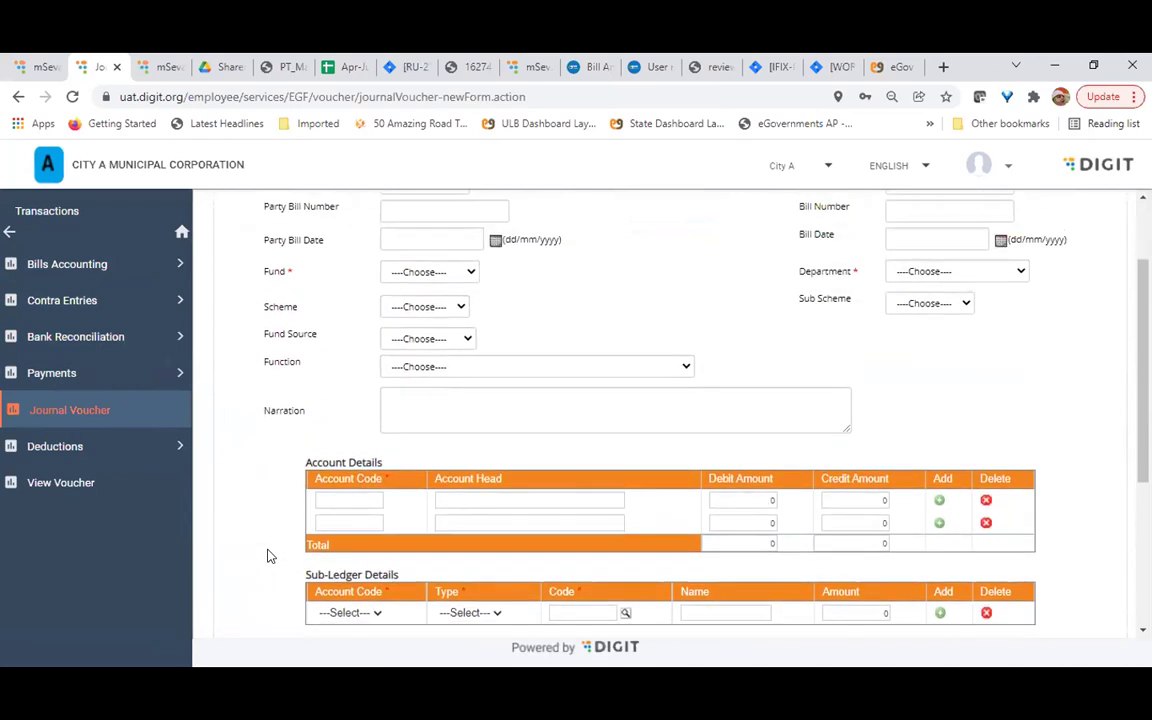
{"action": "scroll", "coordinate": [859, 527], "scroll_direction": "down", "scroll_amount": 2}
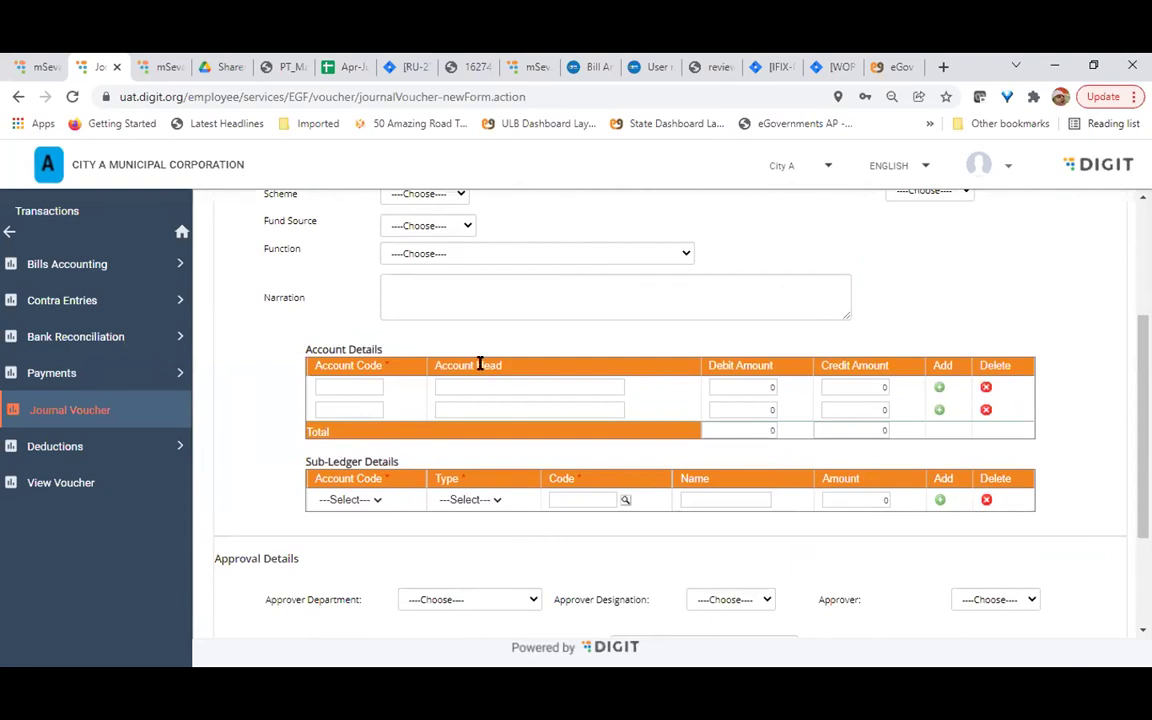
{"action": "left_click", "coordinate": [361, 388]}
{"action": "left_click", "coordinate": [380, 500]}
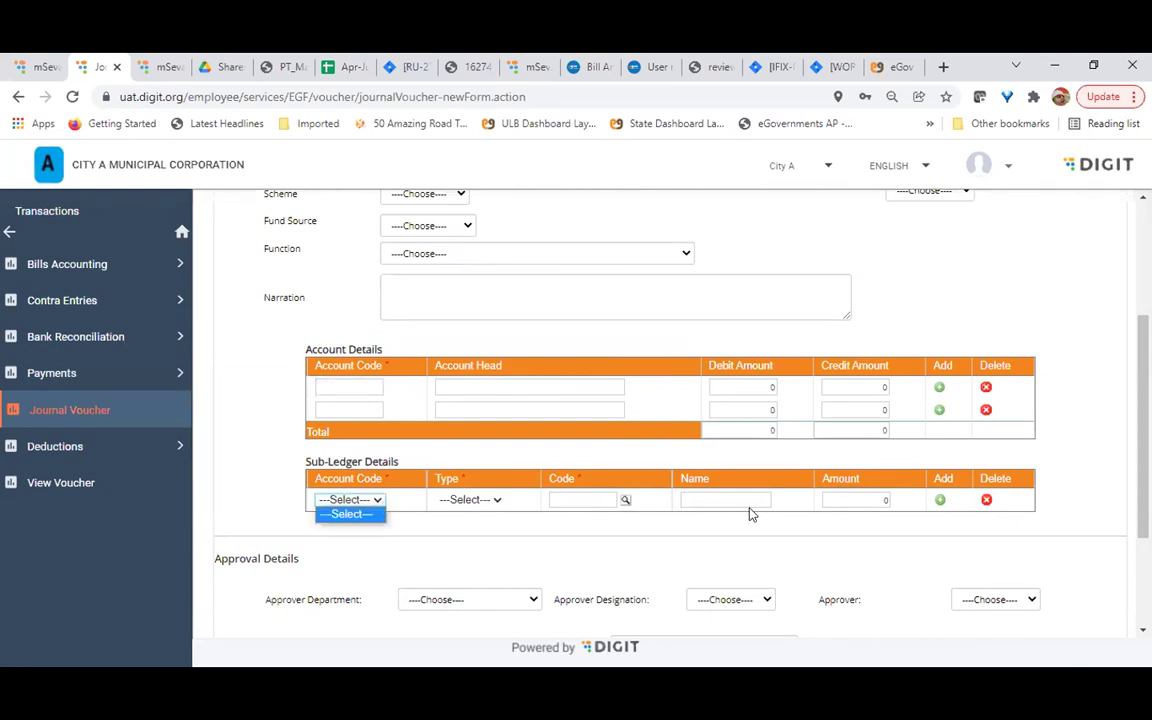
{"action": "left_click", "coordinate": [519, 545]}
{"action": "scroll", "coordinate": [519, 545], "scroll_direction": "up", "scroll_amount": 1}
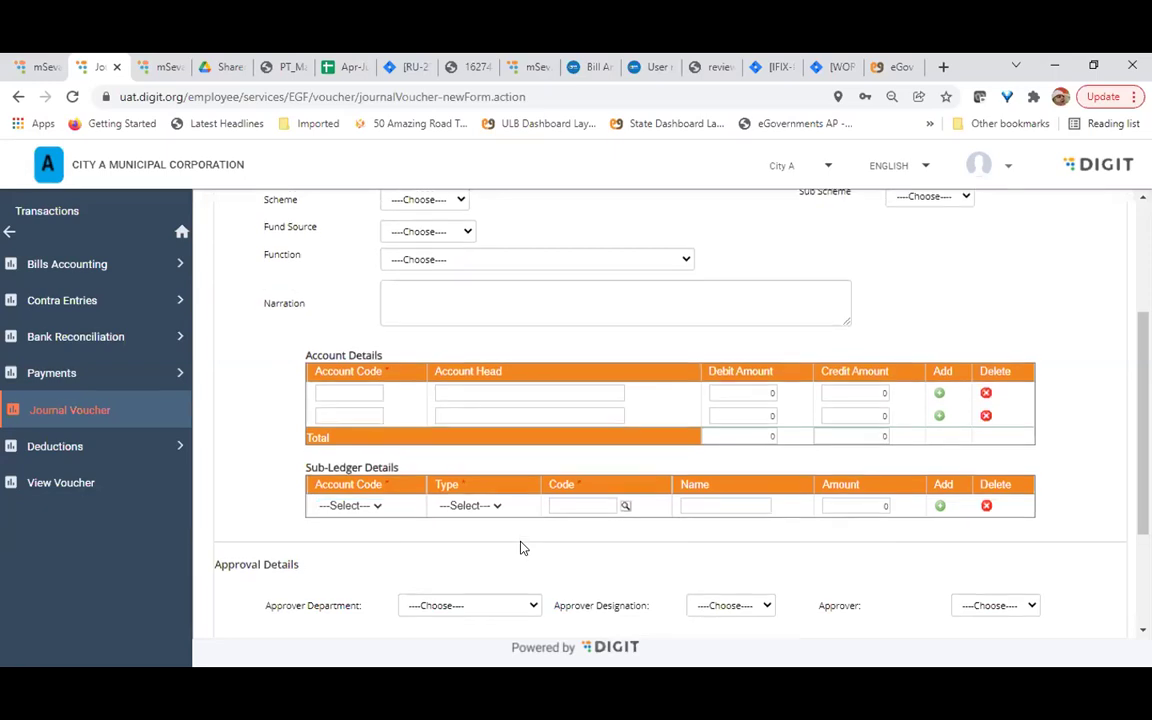
{"action": "scroll", "coordinate": [519, 545], "scroll_direction": "up", "scroll_amount": 1}
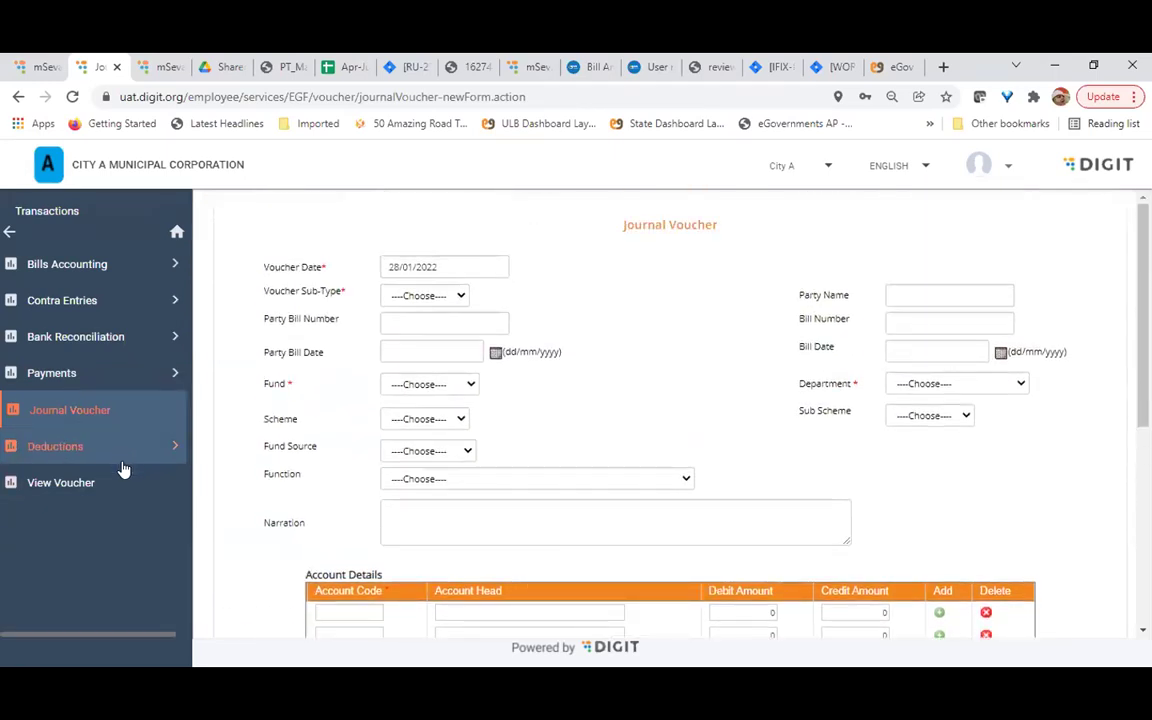
{"action": "left_click", "coordinate": [74, 334]}
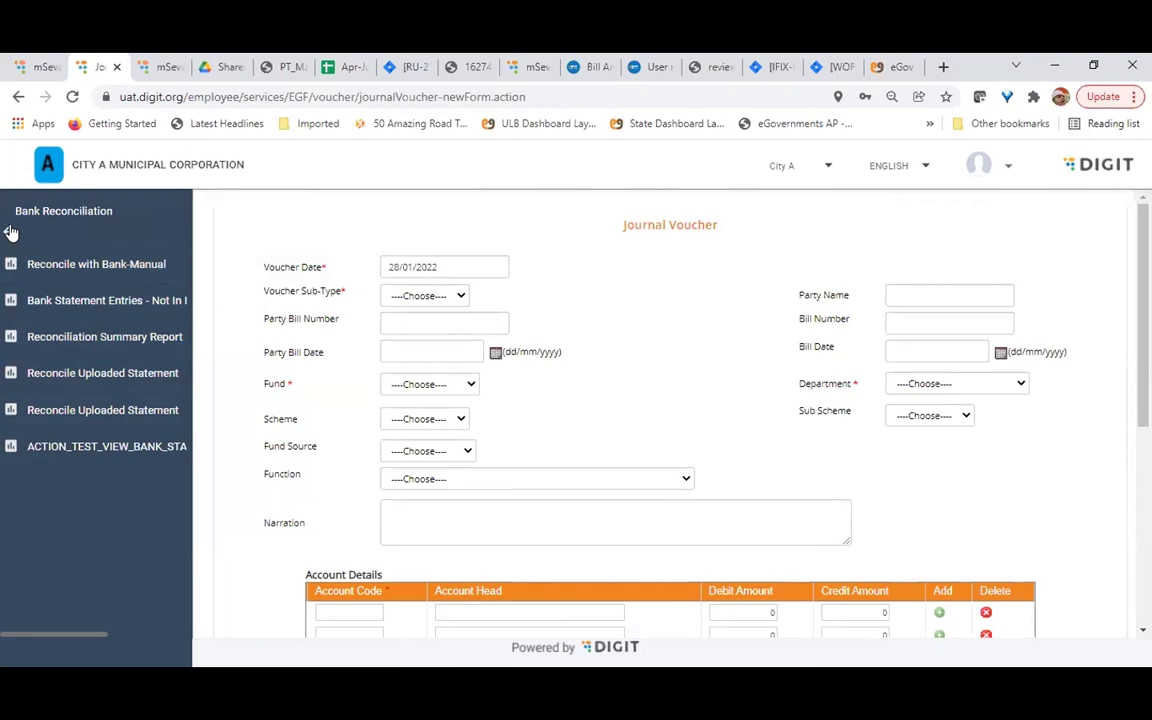
Look at the Contra Entries options, then back out to Finance and show Revenue/Collections
{"action": "left_click", "coordinate": [10, 232]}
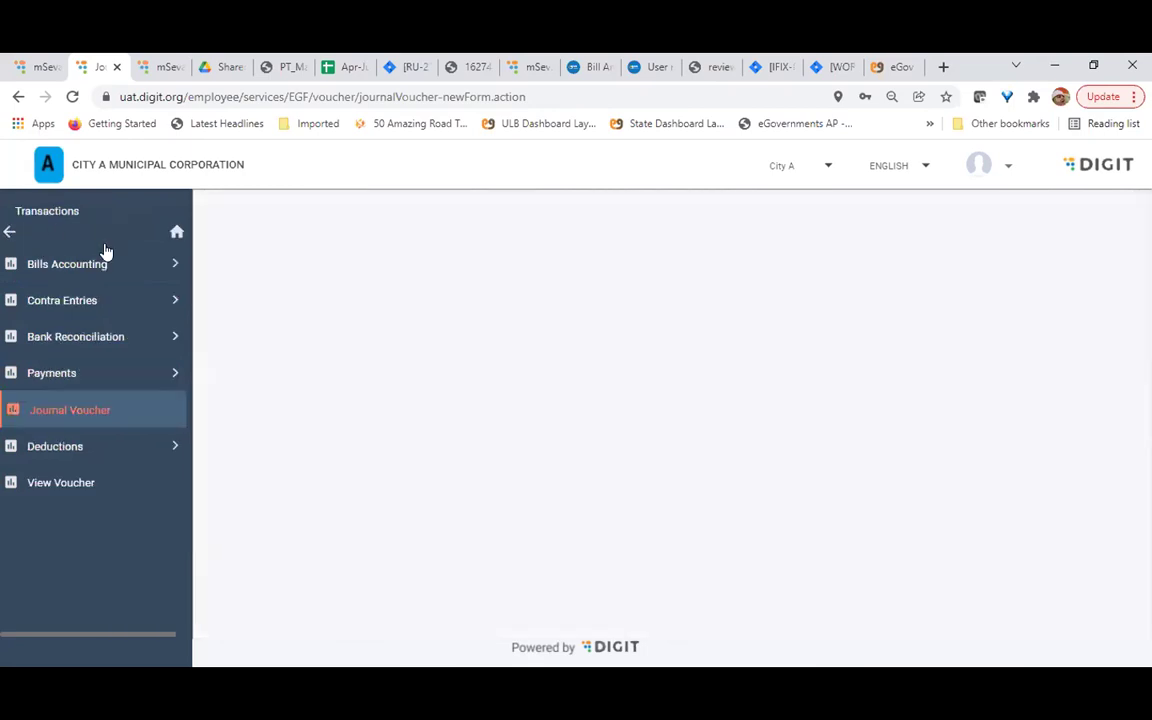
{"action": "left_click", "coordinate": [78, 300]}
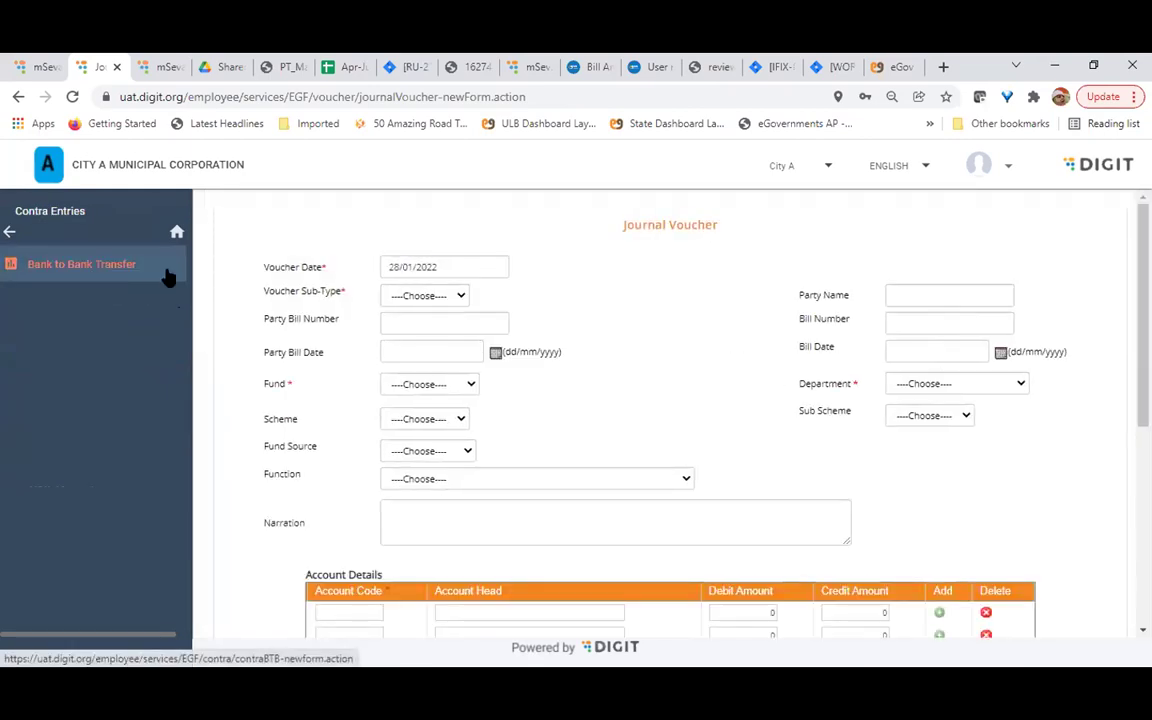
{"action": "left_click", "coordinate": [9, 231]}
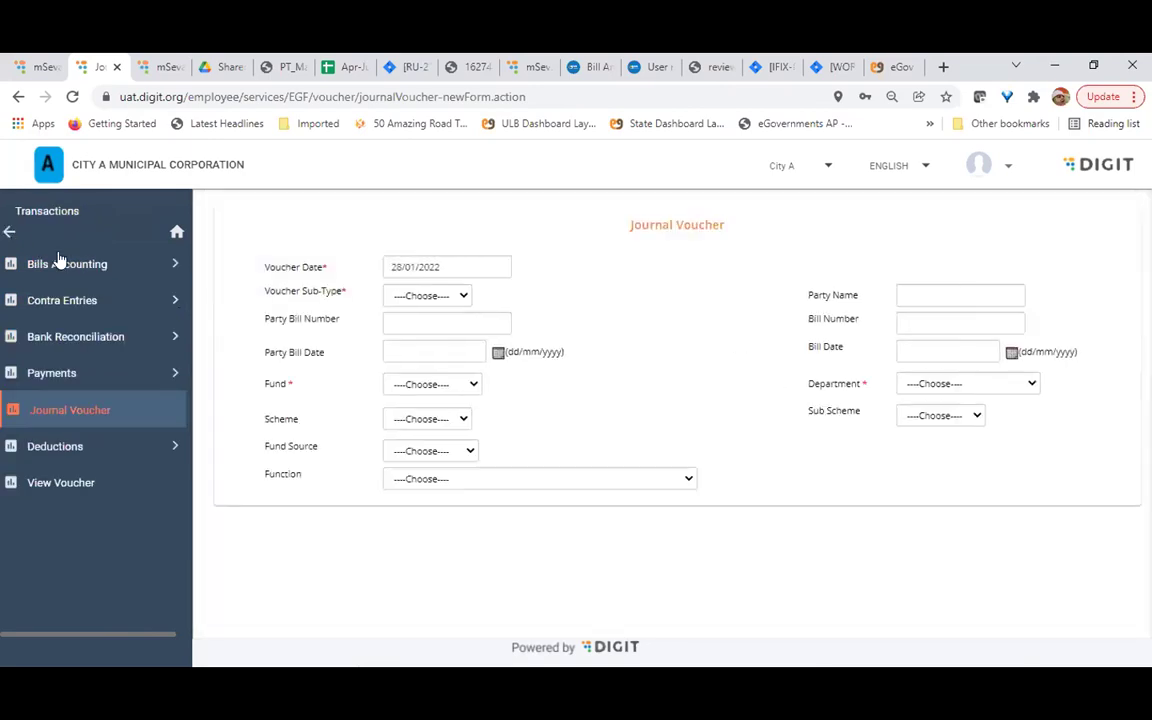
{"action": "left_click", "coordinate": [9, 231]}
{"action": "left_click", "coordinate": [87, 372]}
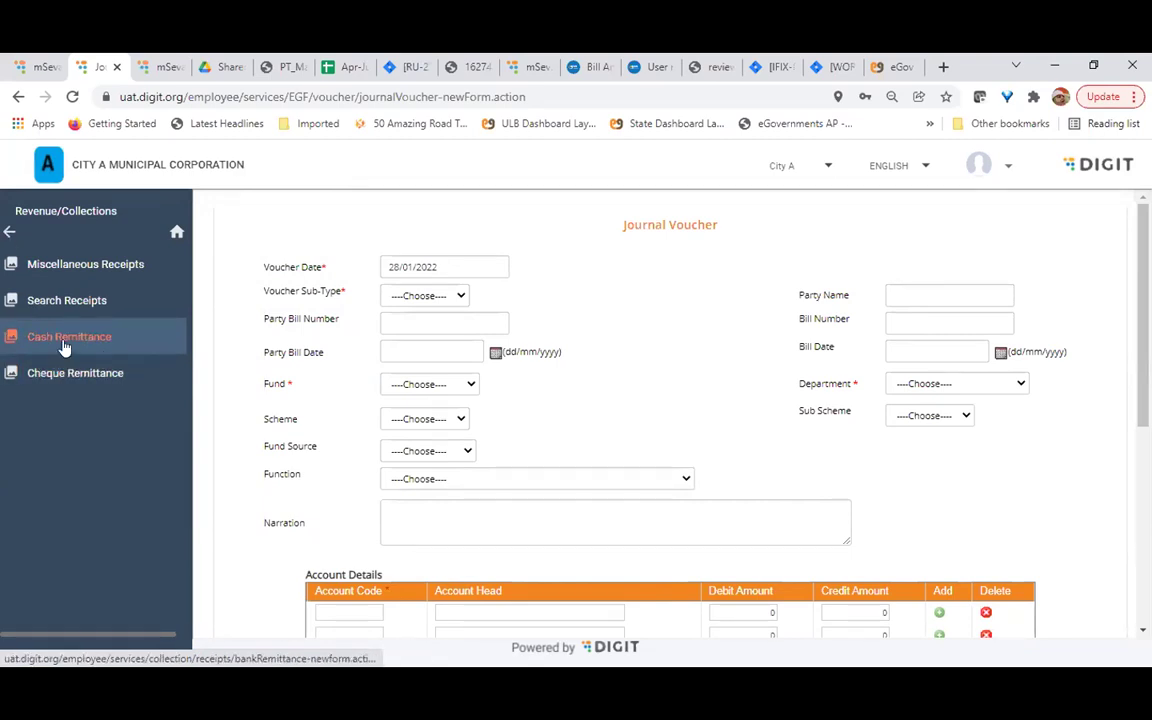
Go back up to the top-level Finance menu from the Journal Voucher form
{"action": "left_click", "coordinate": [9, 231]}
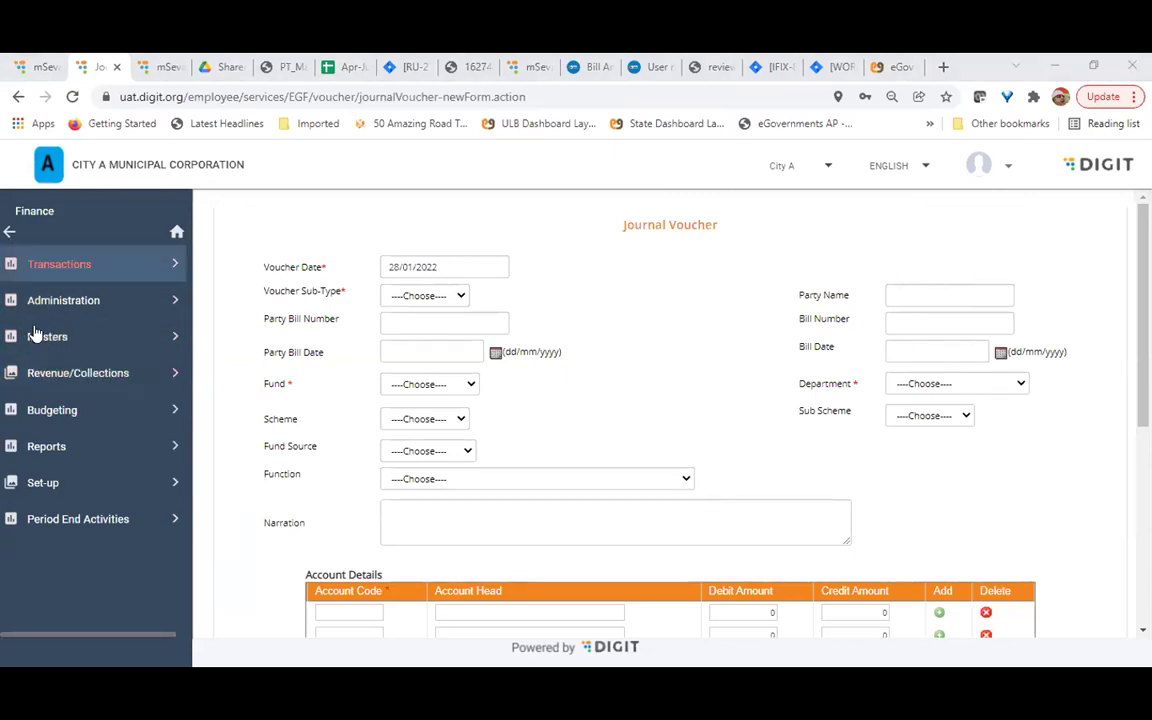
Navigate Finance > Transactions > Bank Reconciliation and open the bank statement upload page
{"action": "left_click", "coordinate": [6, 231]}
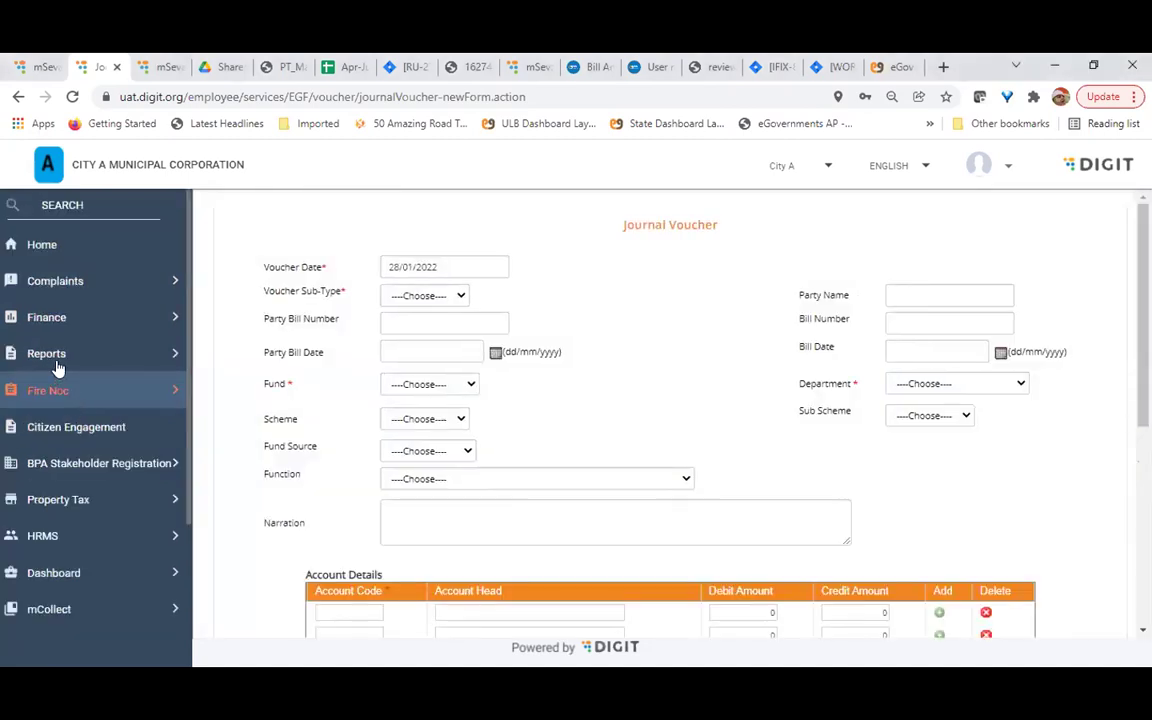
{"action": "left_click", "coordinate": [47, 317]}
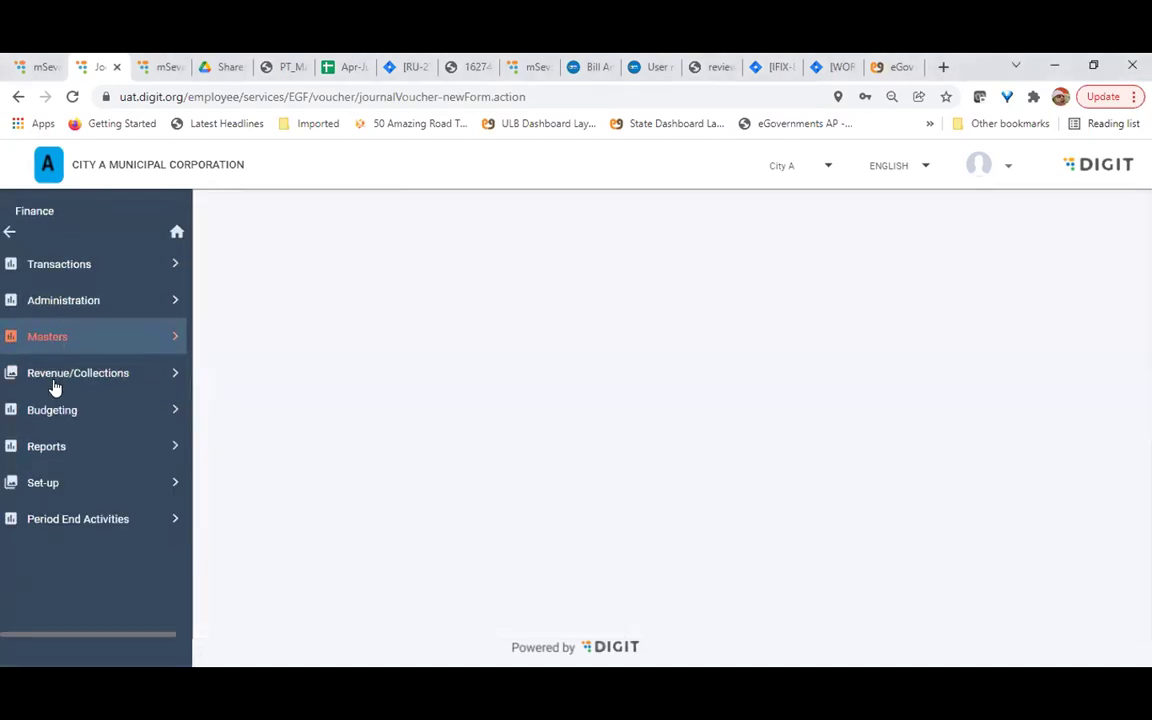
{"action": "left_click", "coordinate": [92, 263]}
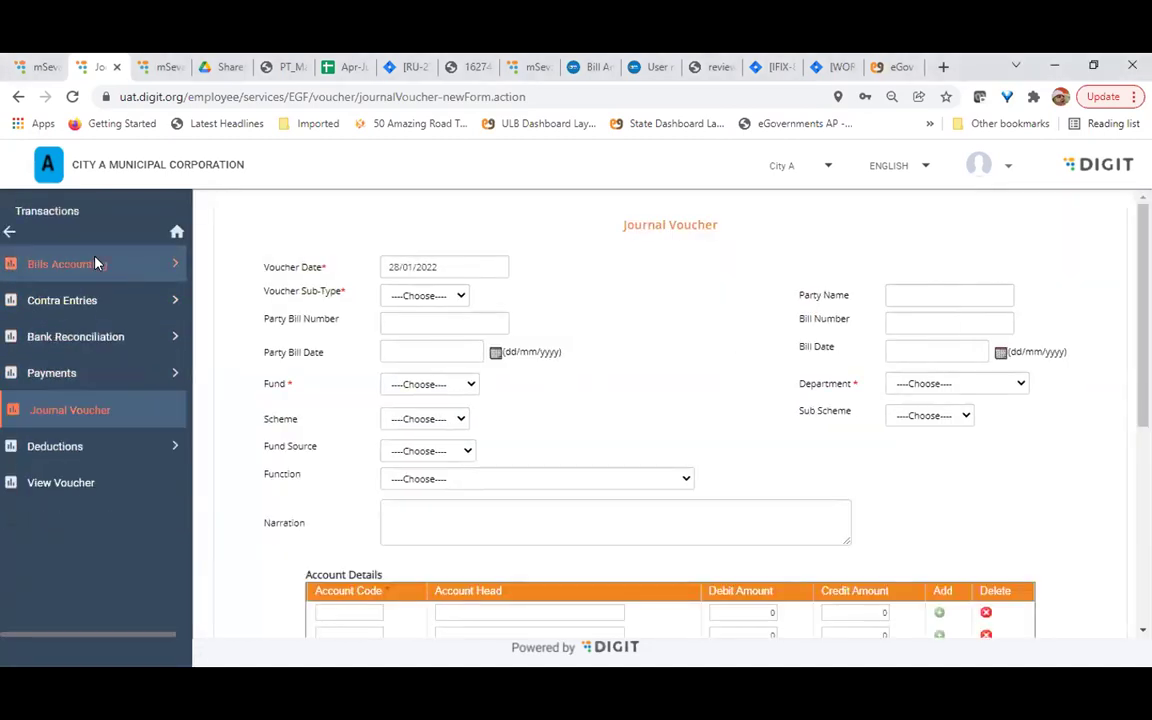
{"action": "left_click", "coordinate": [70, 340]}
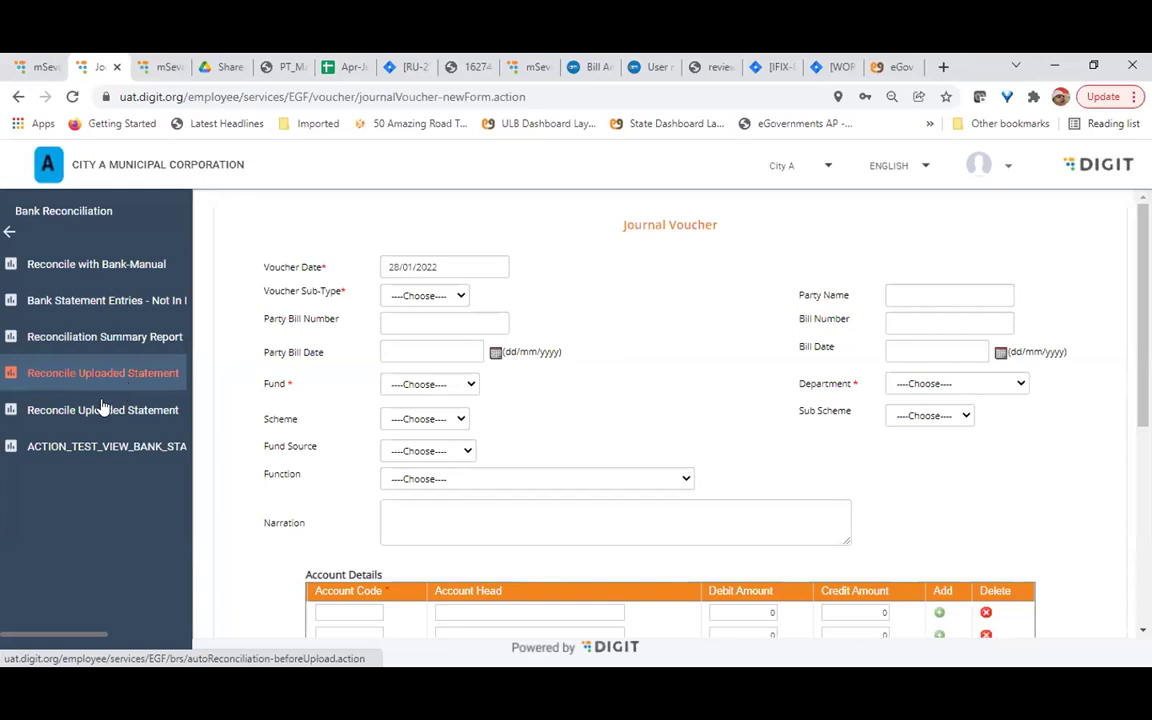
{"action": "left_click", "coordinate": [132, 409]}
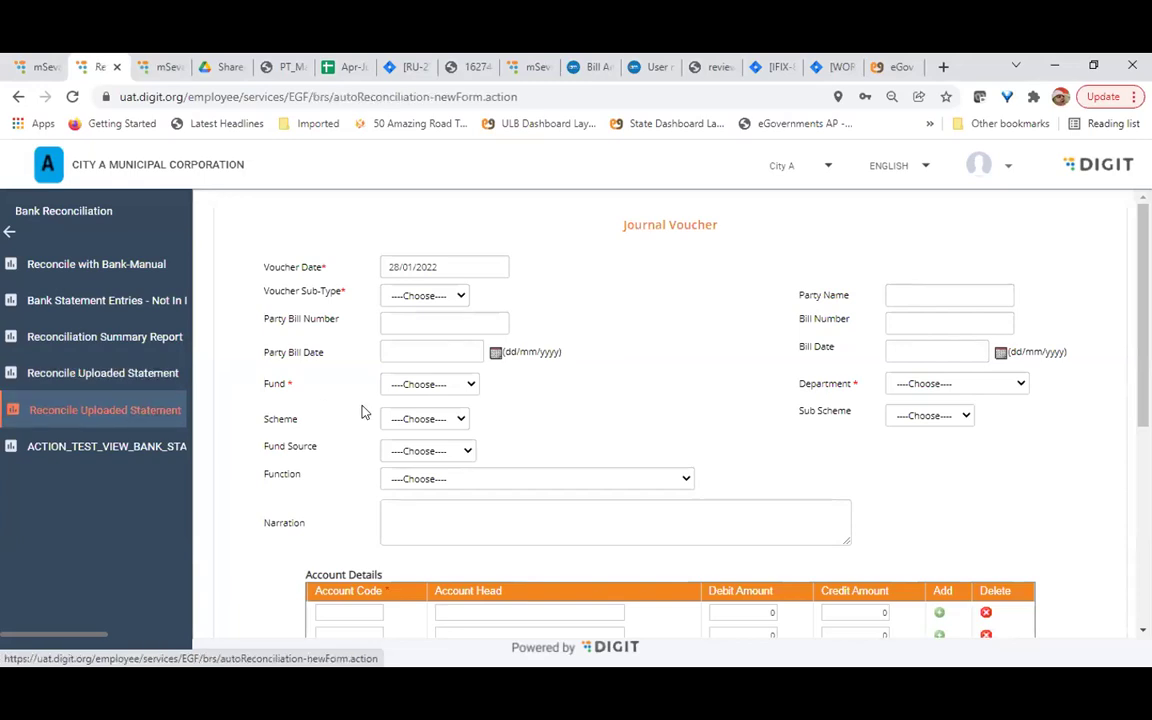
{"action": "left_click", "coordinate": [188, 381]}
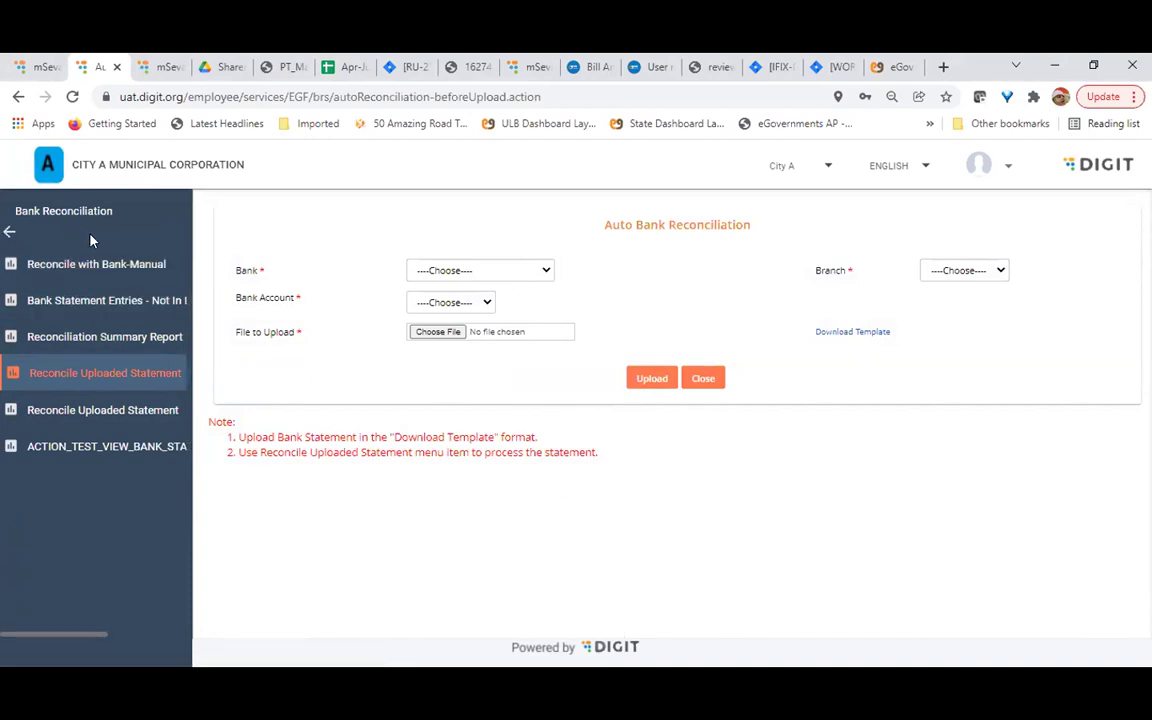
{"action": "left_click", "coordinate": [9, 232]}
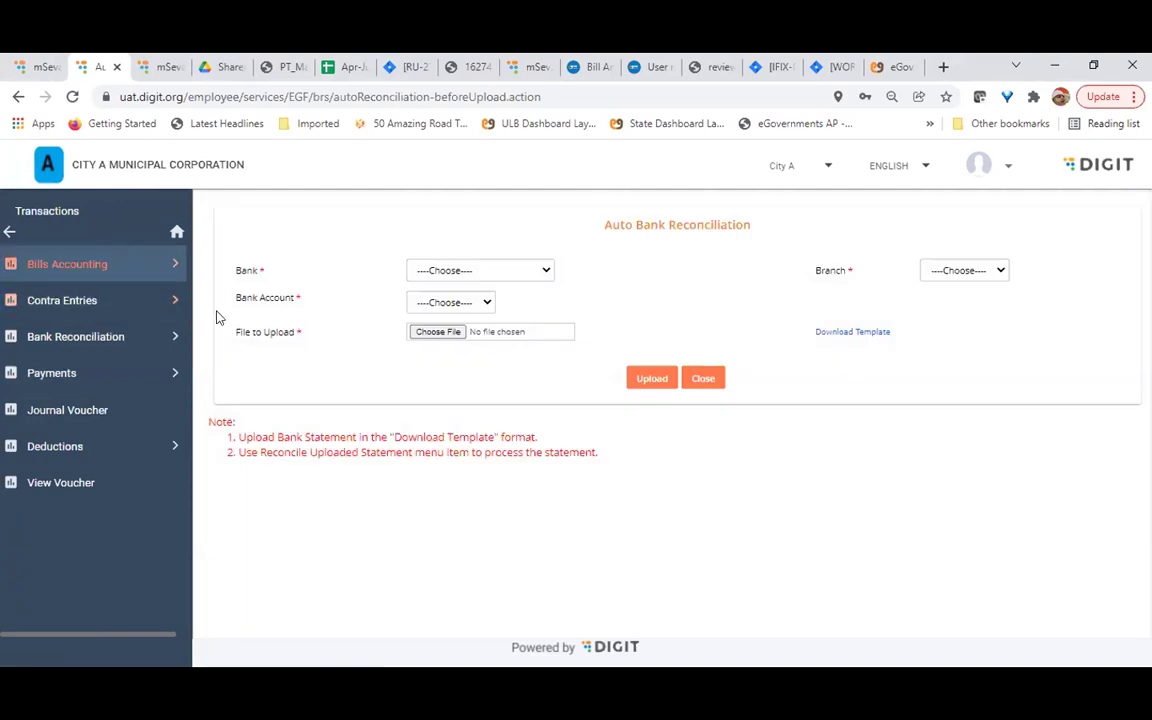
Return to the Finance sections and open Budgeting > Upload Budget
{"action": "left_click", "coordinate": [9, 232]}
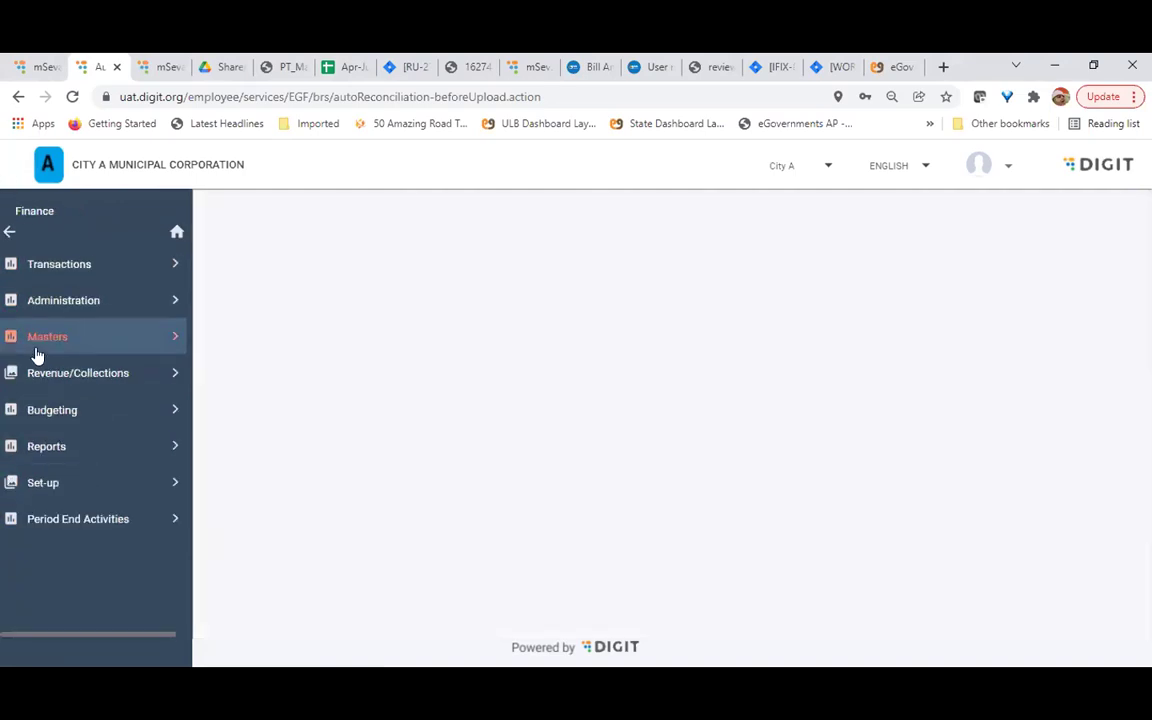
{"action": "left_click", "coordinate": [59, 408]}
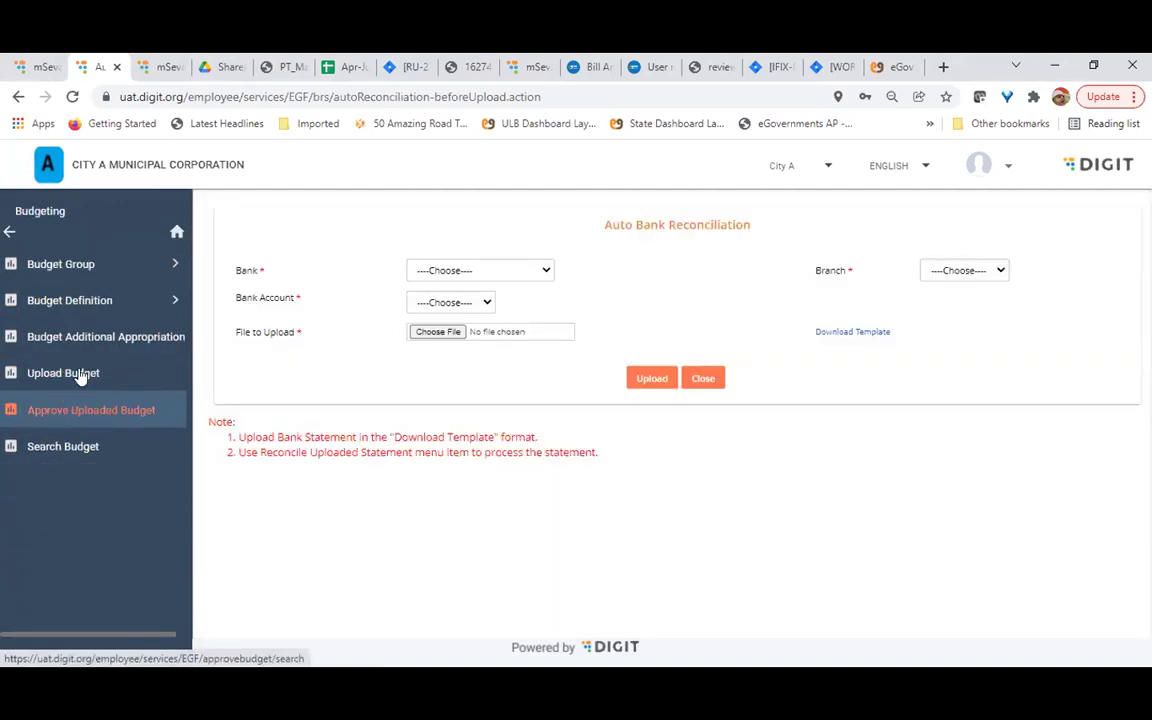
{"action": "left_click", "coordinate": [84, 374]}
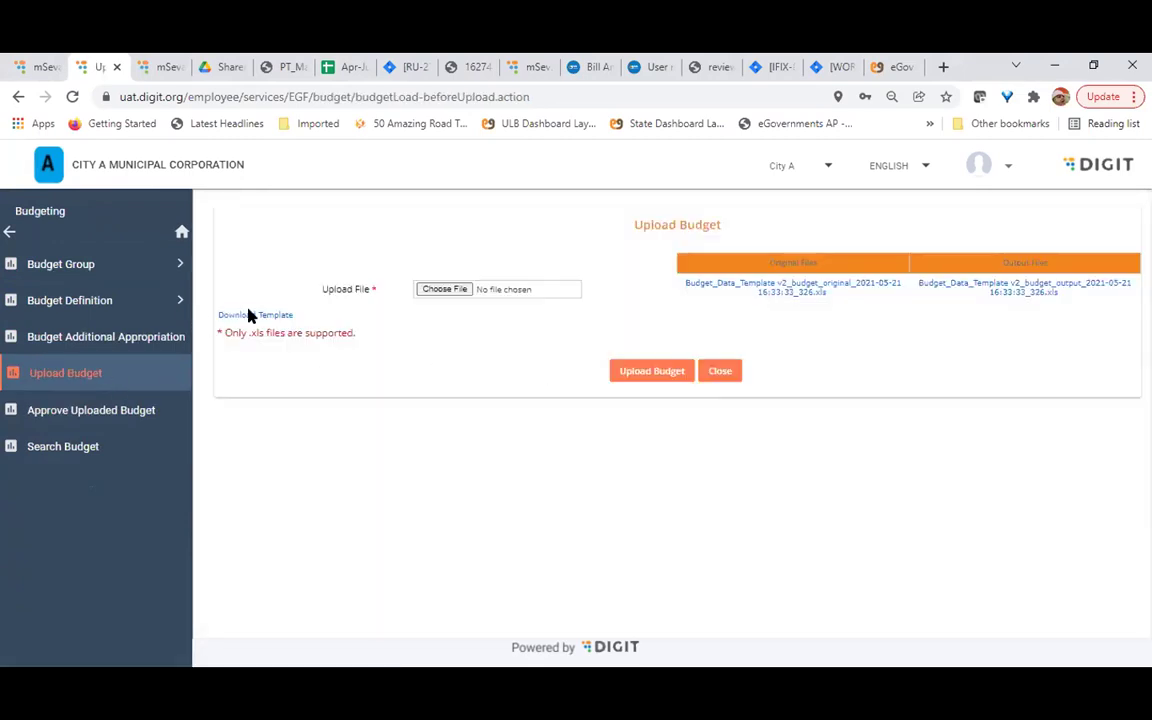
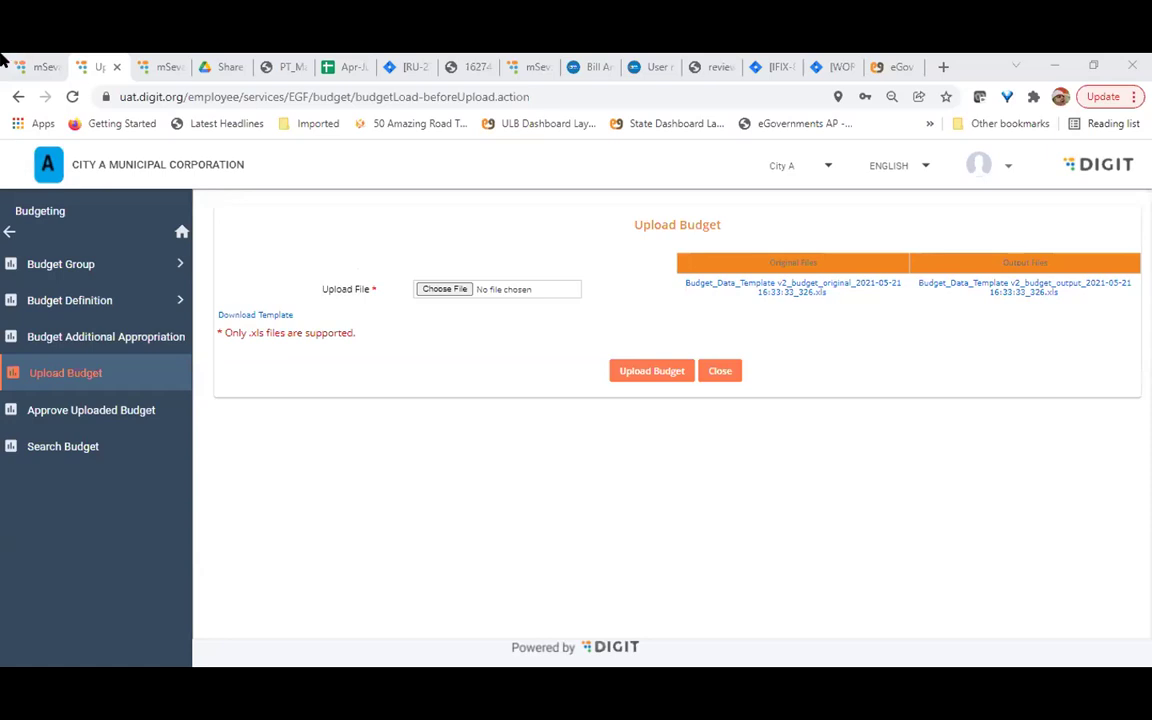
Leave the Upload Budget page with the Budgeting sidebar's back arrow to reach the main Finance menu
{"action": "left_click", "coordinate": [8, 233]}
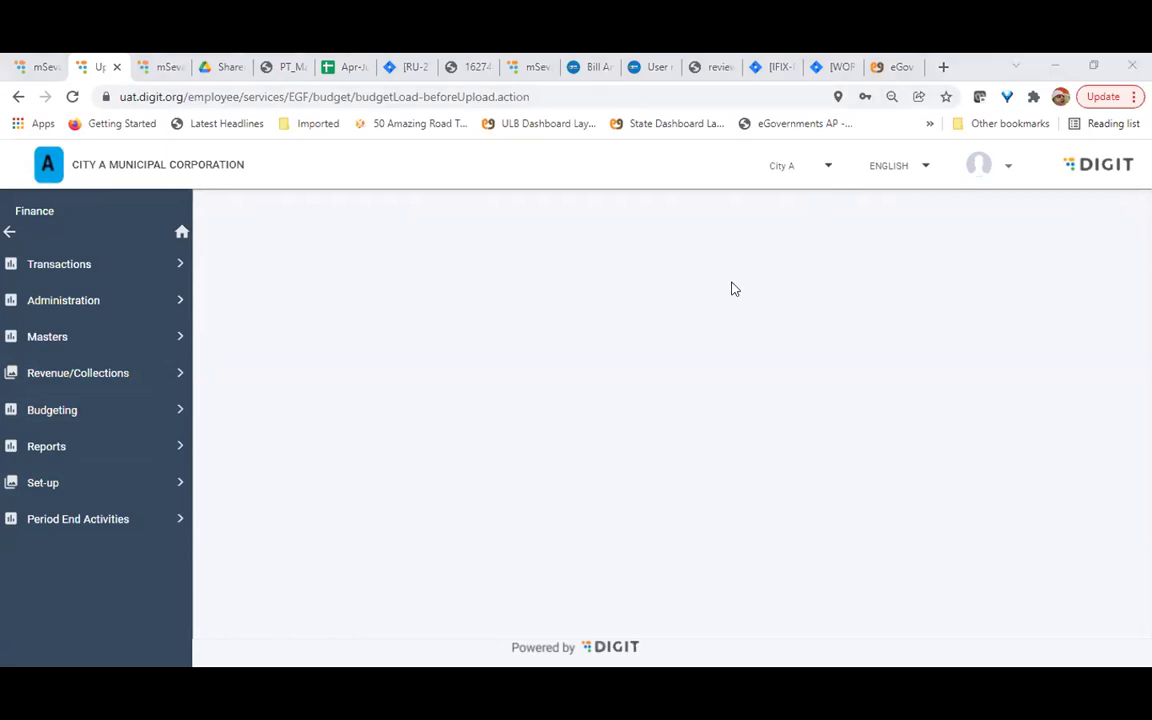
Browse the Transactions and Administration menus in turn, then open the Budgeting options
{"action": "left_click", "coordinate": [36, 264]}
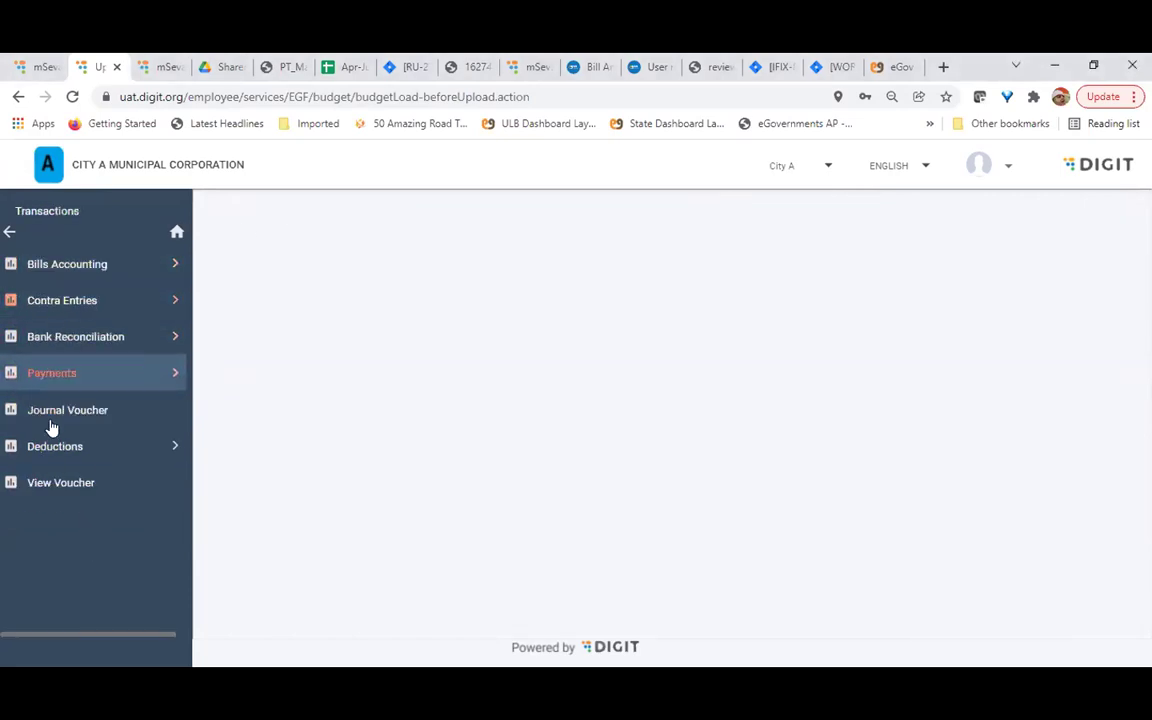
{"action": "left_click", "coordinate": [9, 231]}
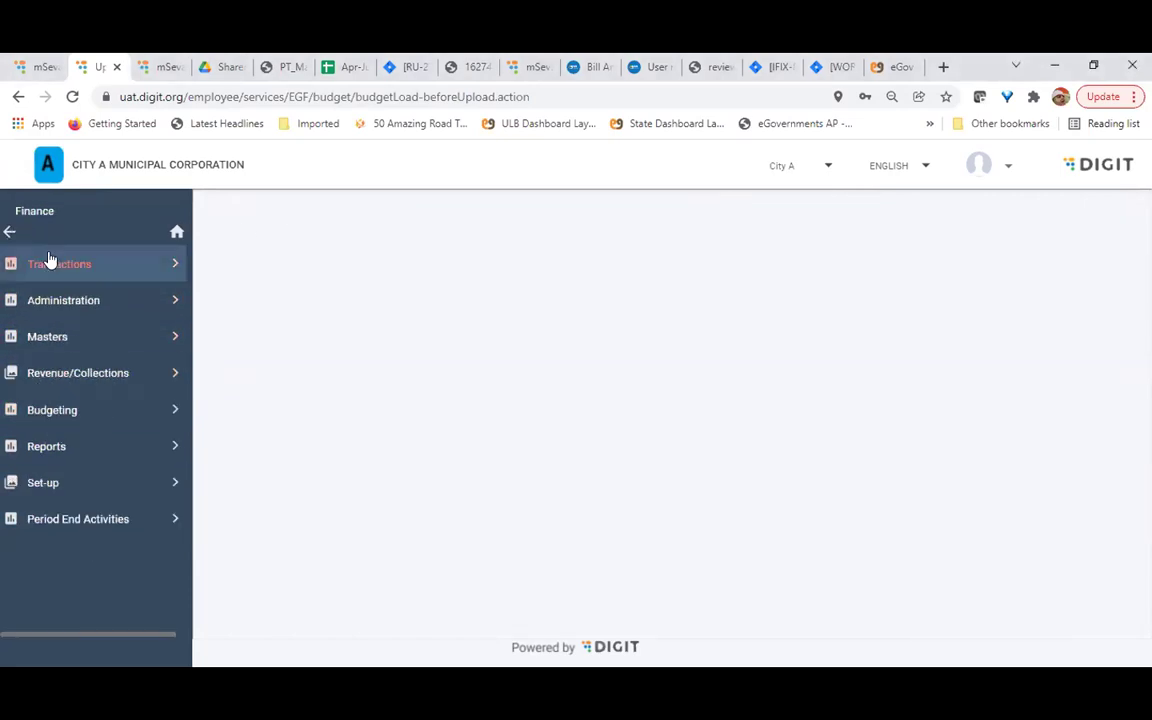
{"action": "left_click", "coordinate": [82, 302]}
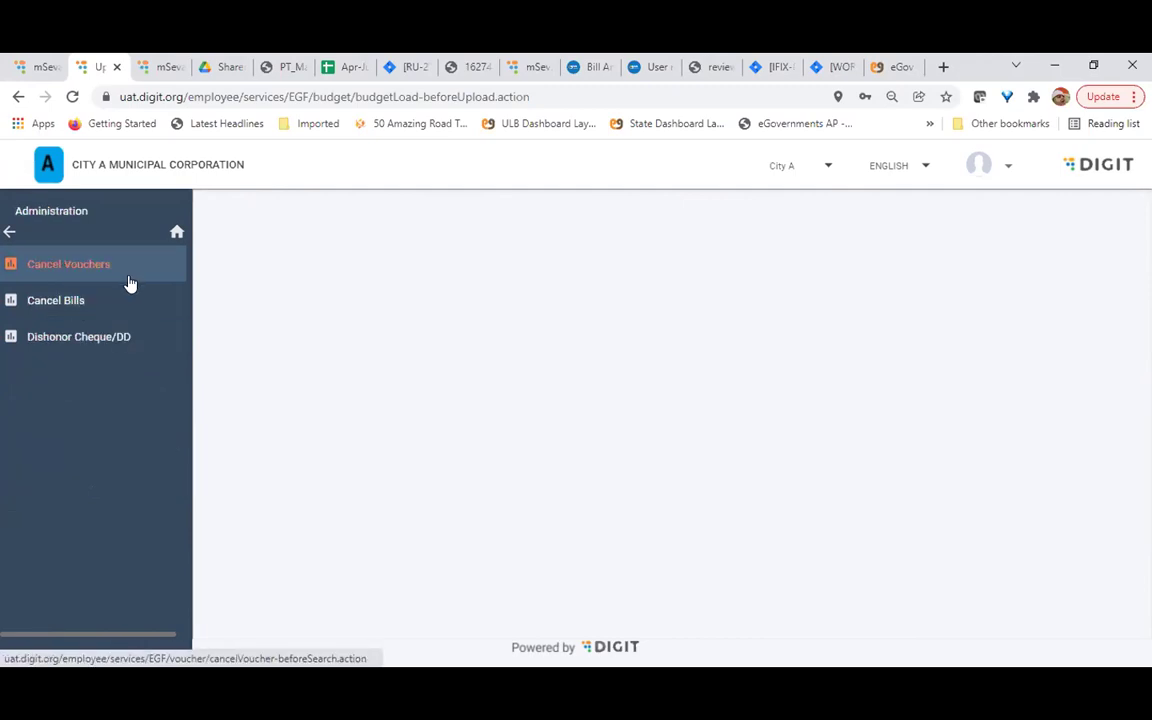
{"action": "left_click", "coordinate": [9, 231]}
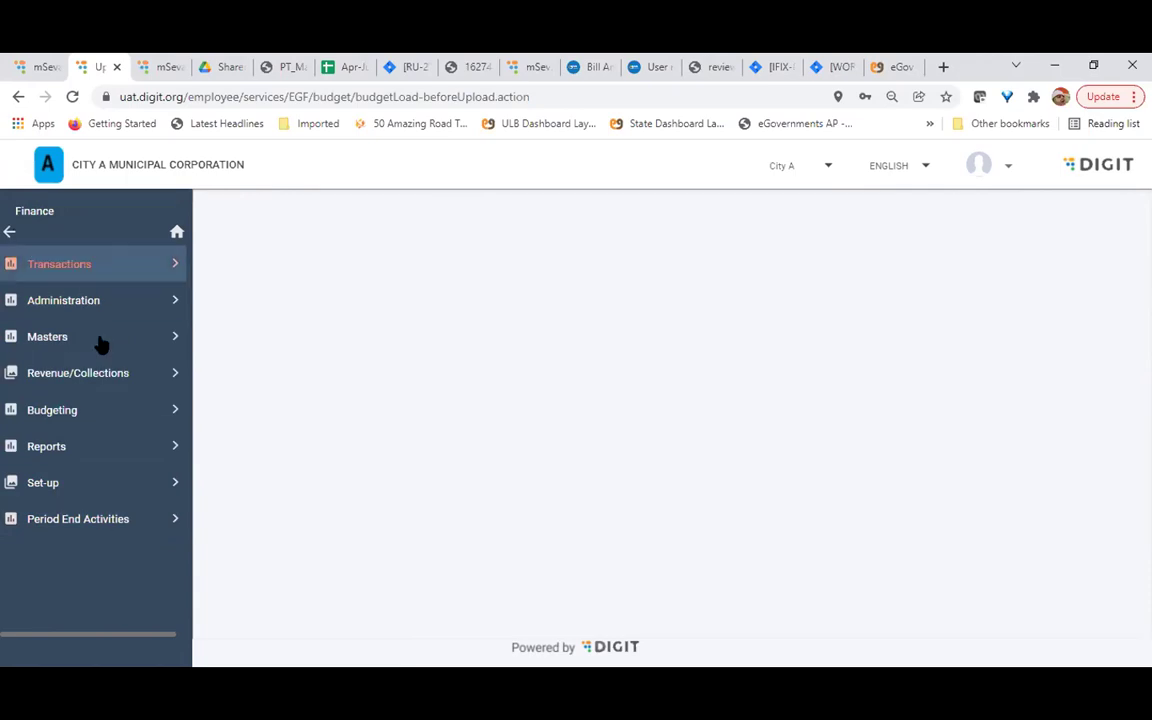
{"action": "left_click", "coordinate": [71, 414]}
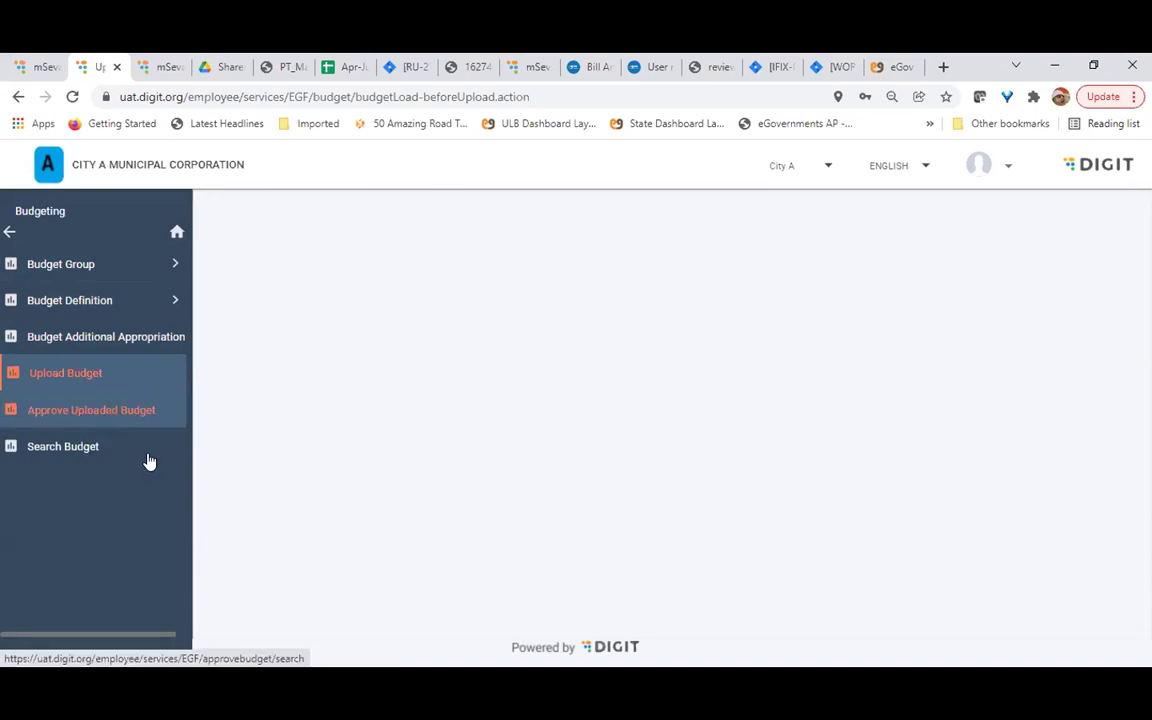
Return from the Budgeting options to the top-level Finance menu with the sidebar back arrow
{"action": "left_click", "coordinate": [10, 234]}
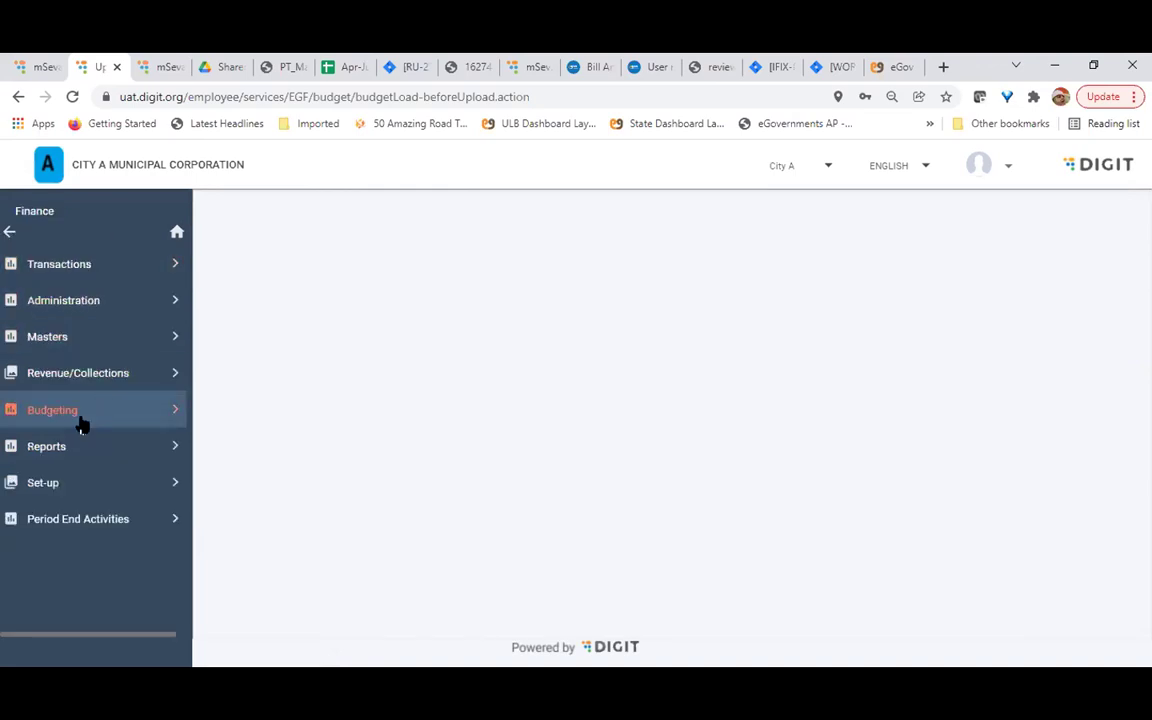
{"action": "left_click", "coordinate": [85, 450]}
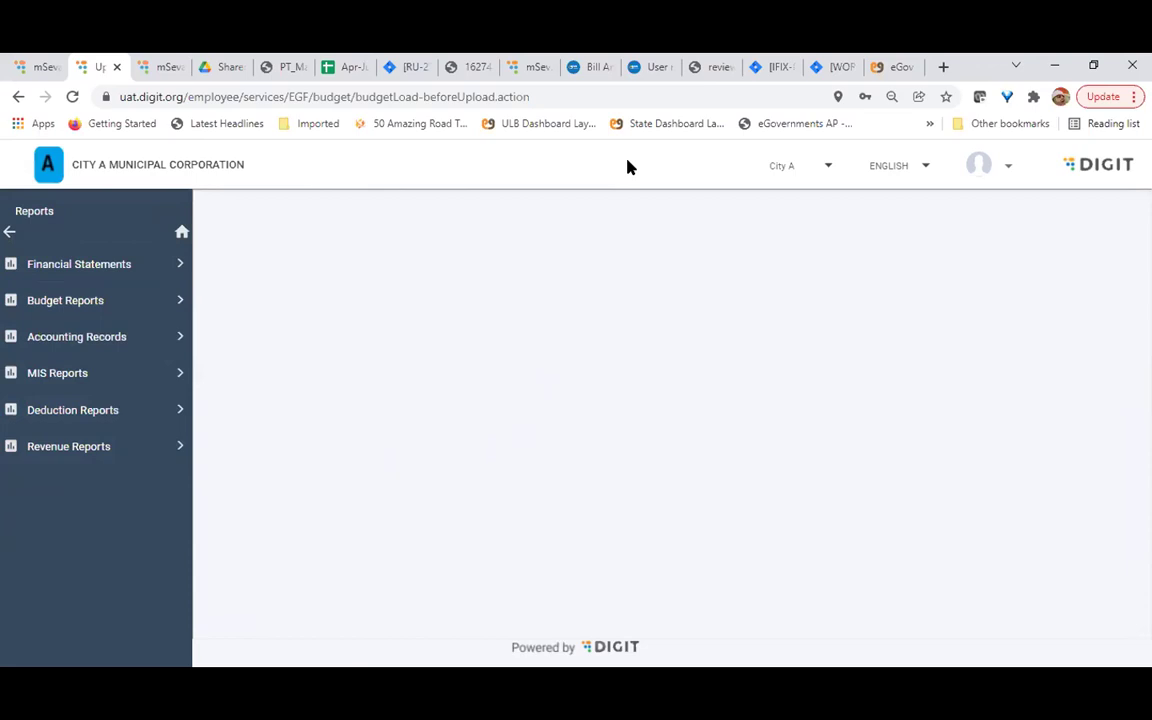
{"action": "left_click", "coordinate": [6, 230]}
{"action": "left_click", "coordinate": [64, 409]}
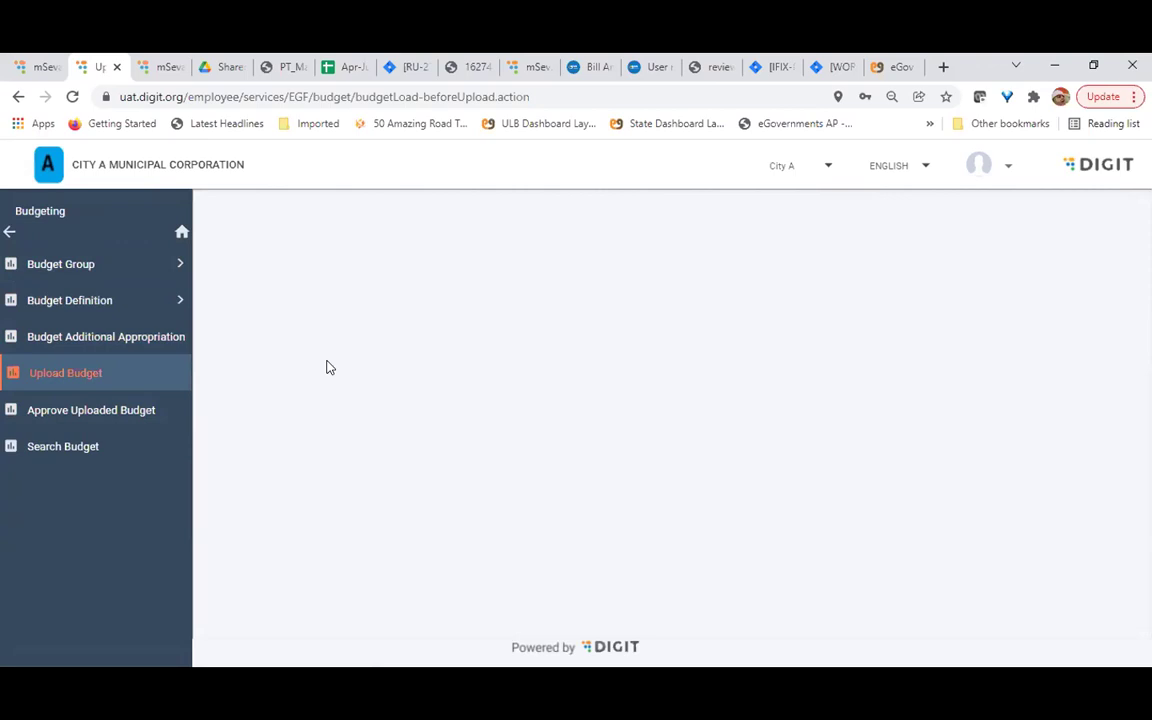
{"action": "left_click", "coordinate": [10, 232]}
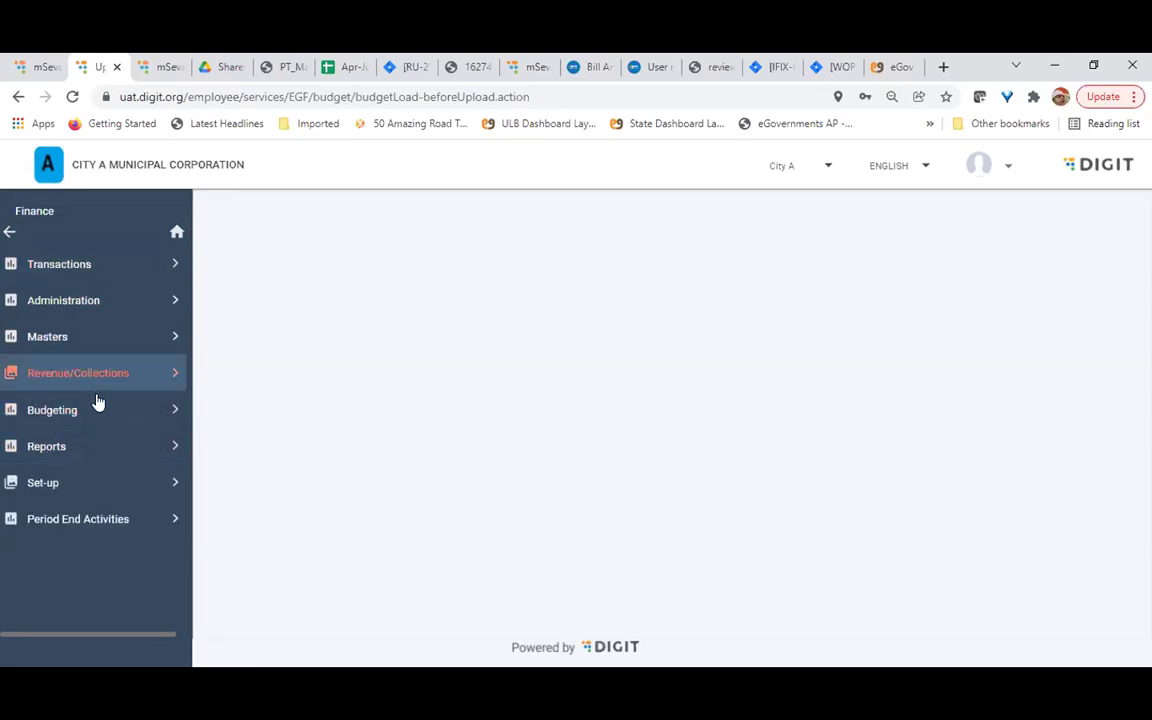
Preview Reports > Financial Statements, then return to the report categories list
{"action": "left_click", "coordinate": [105, 457]}
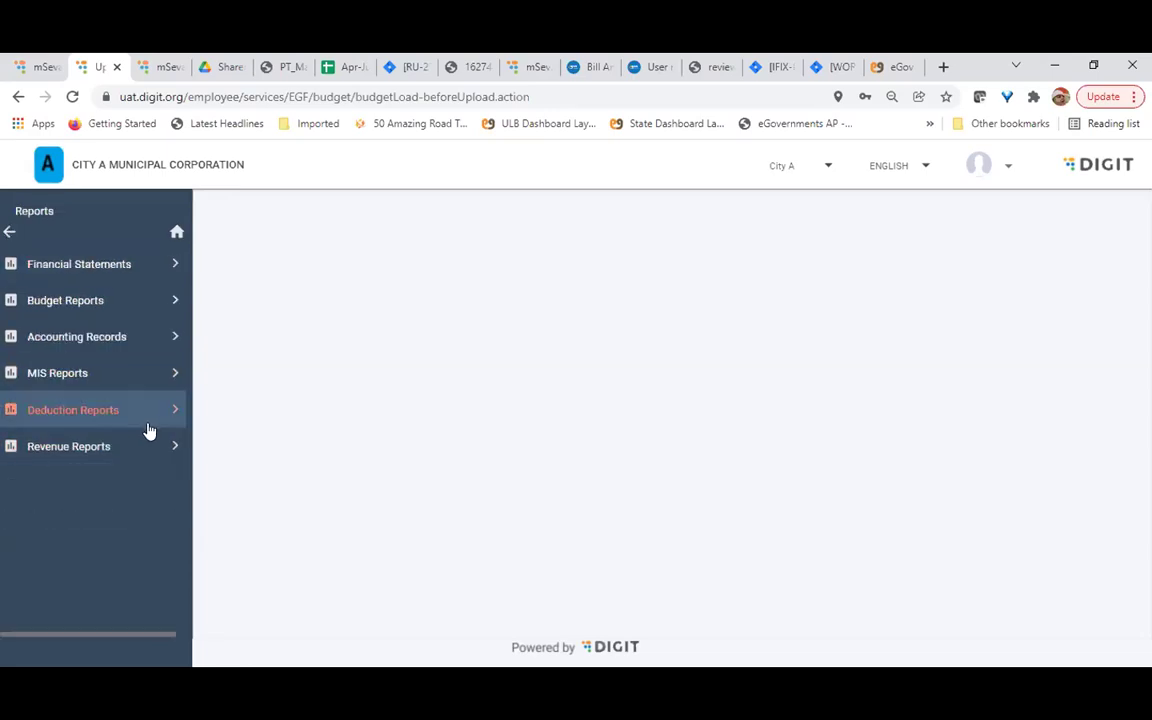
{"action": "left_click", "coordinate": [109, 271]}
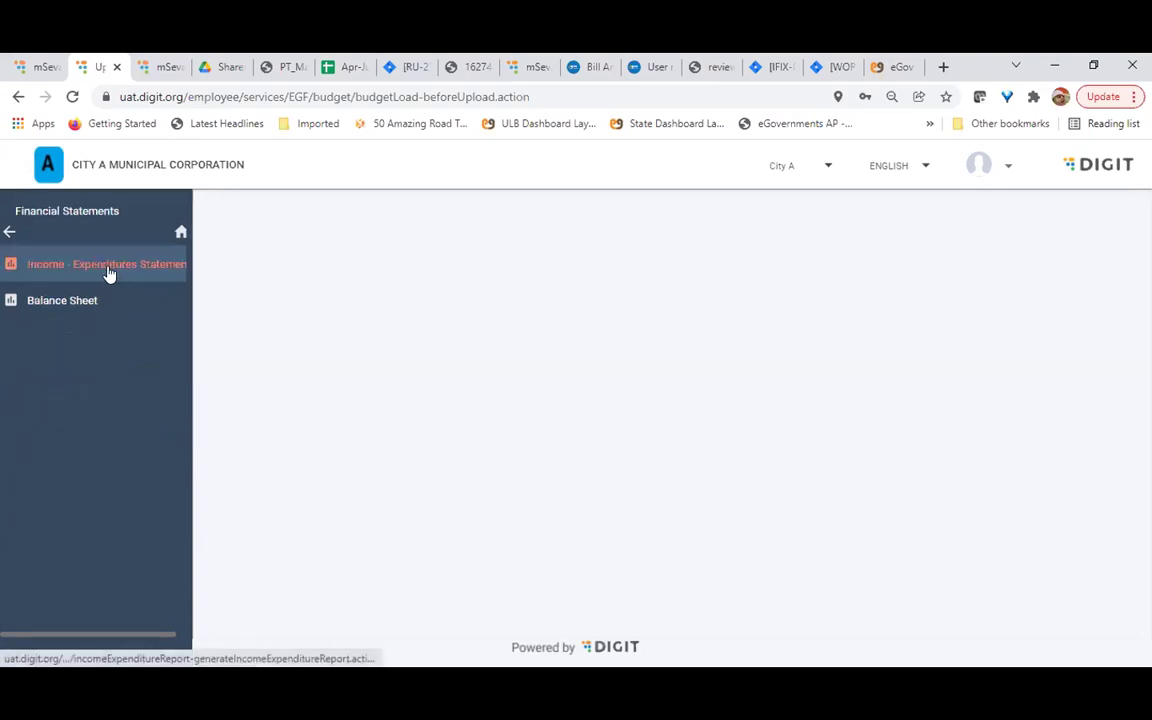
{"action": "left_click", "coordinate": [11, 234]}
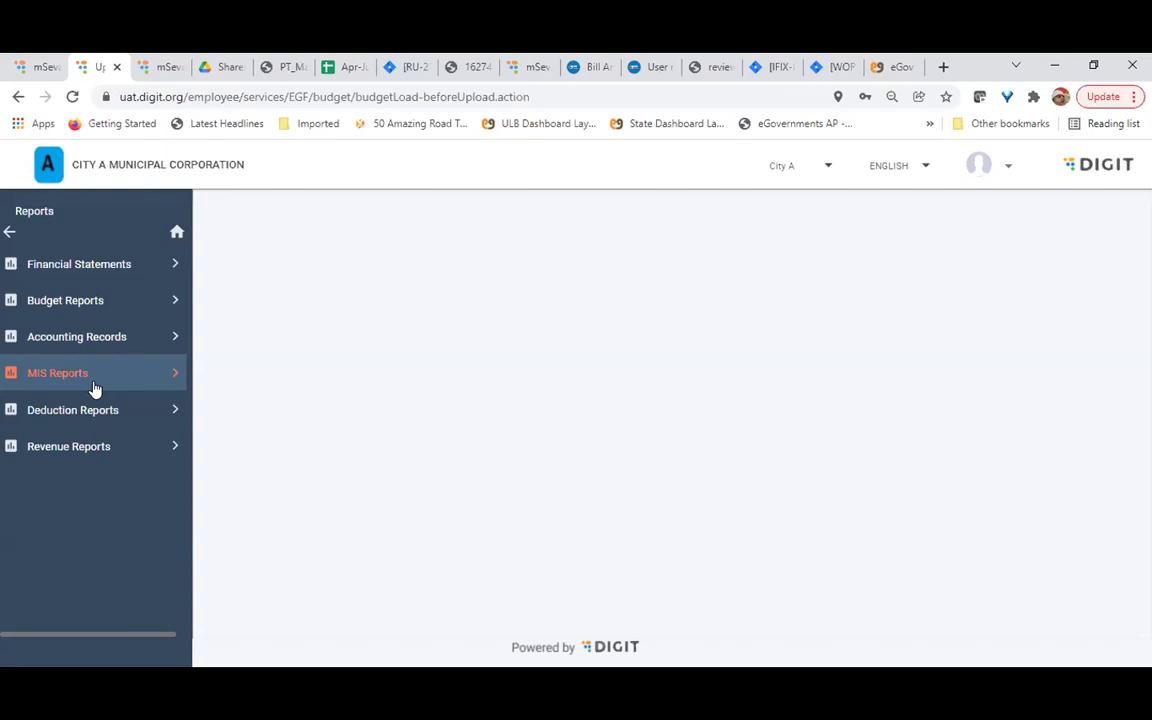
{"action": "left_click", "coordinate": [71, 340]}
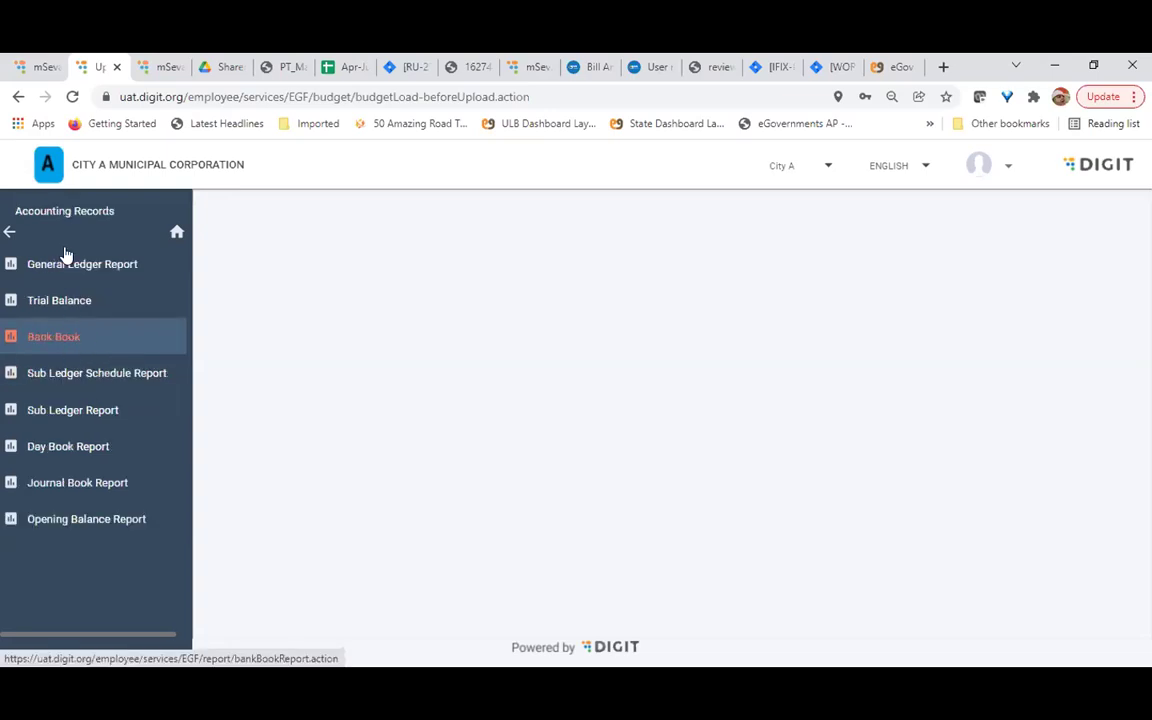
{"action": "left_click", "coordinate": [9, 234]}
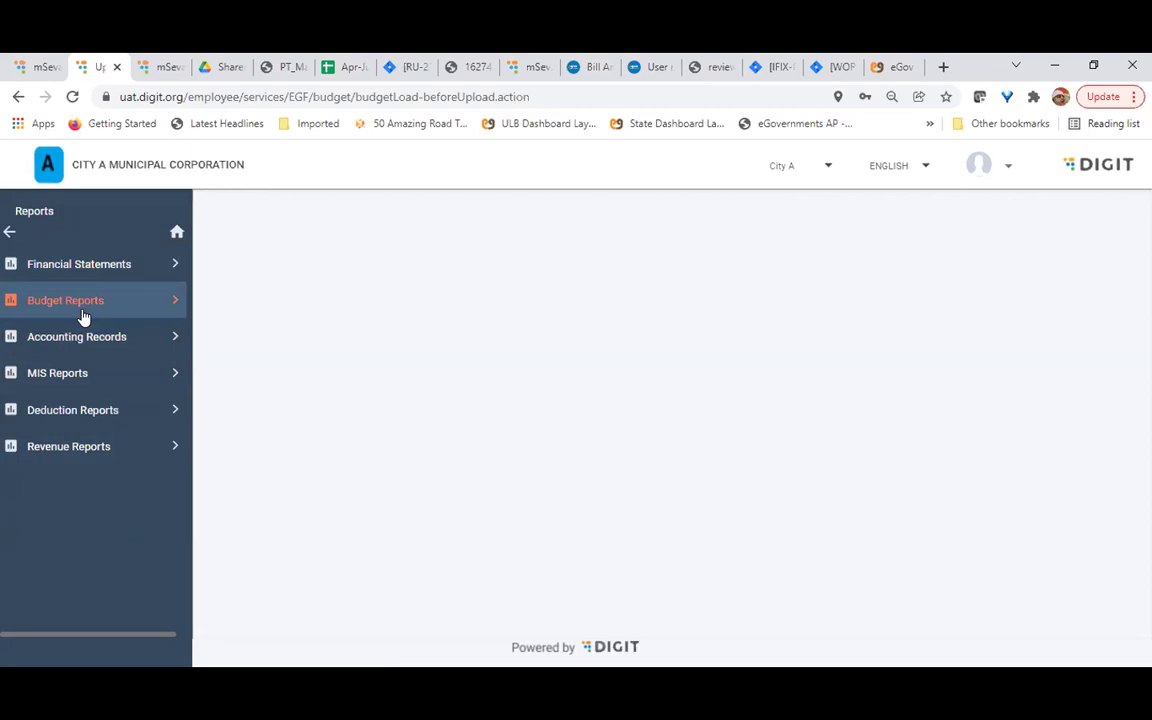
{"action": "left_click", "coordinate": [98, 422]}
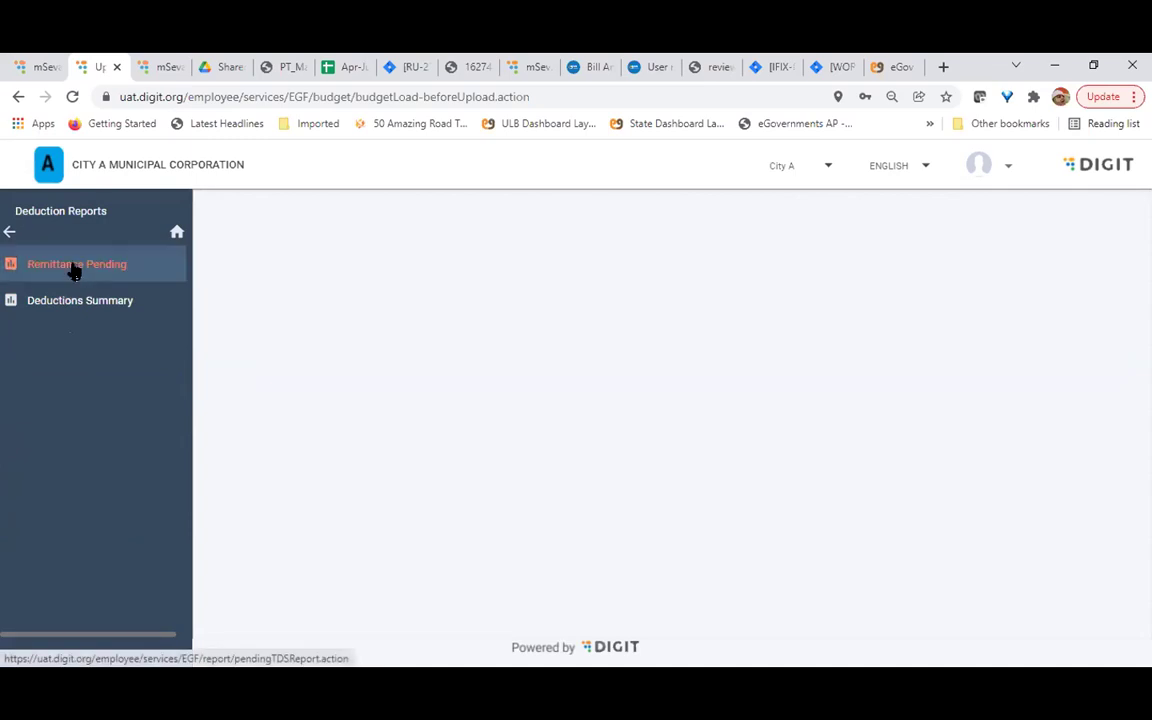
{"action": "left_click", "coordinate": [9, 232]}
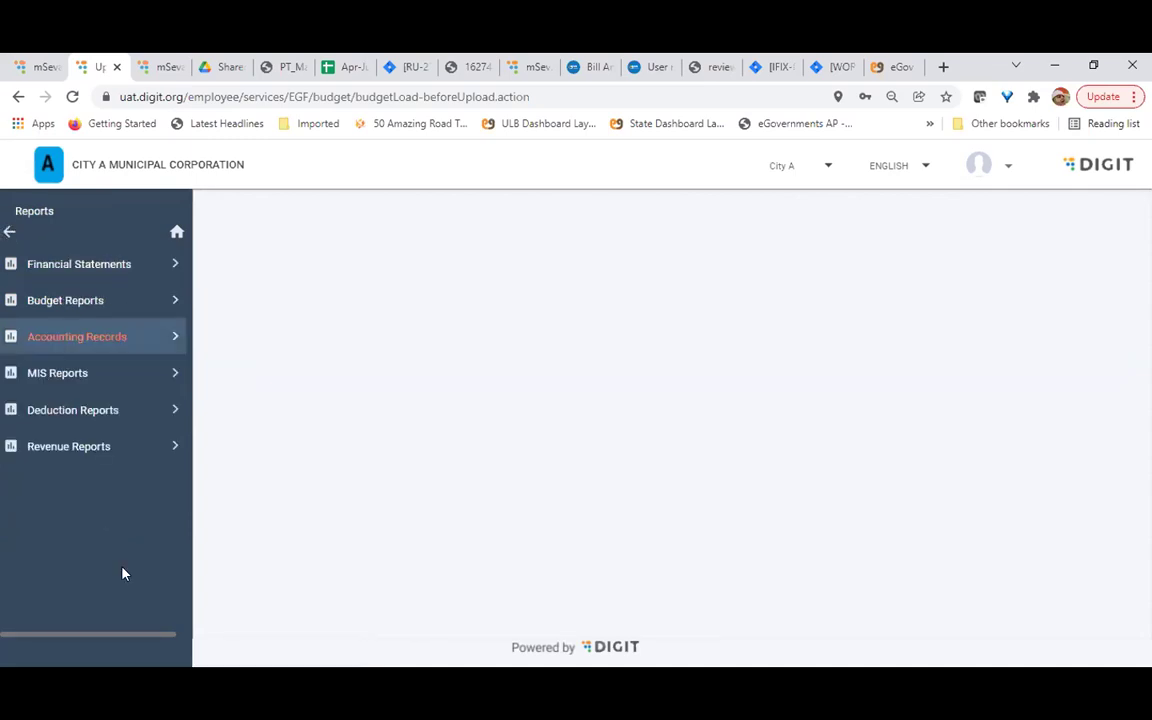
{"action": "left_click", "coordinate": [79, 461]}
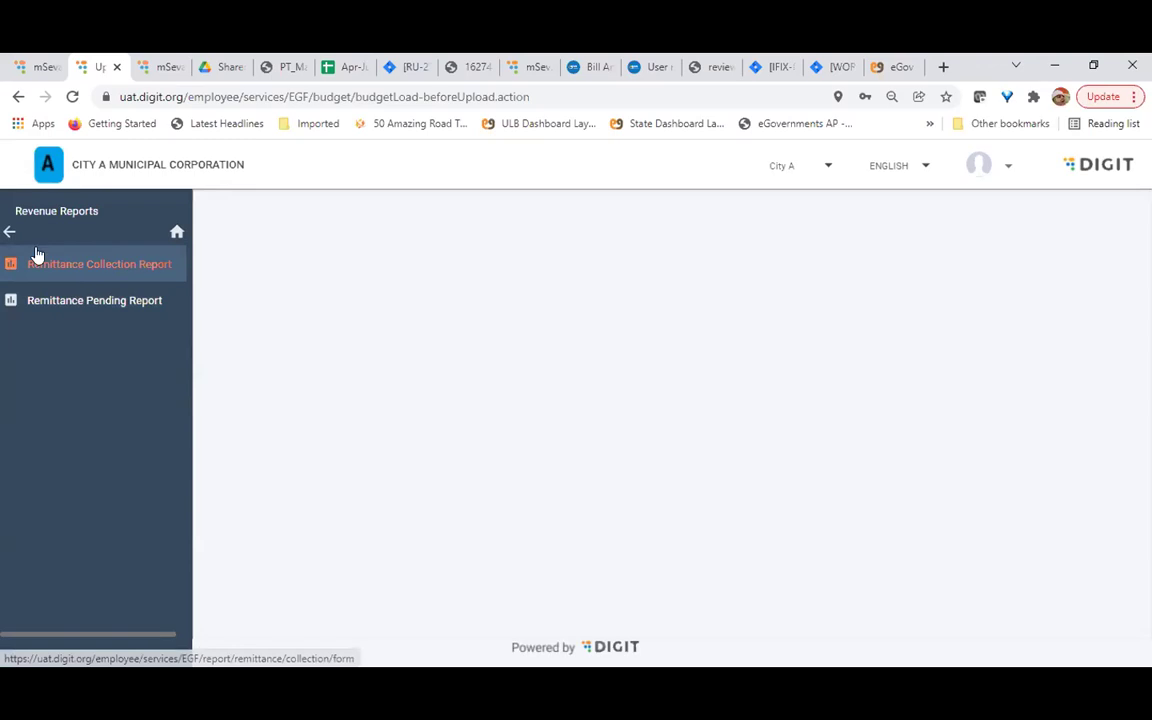
{"action": "left_click", "coordinate": [7, 233]}
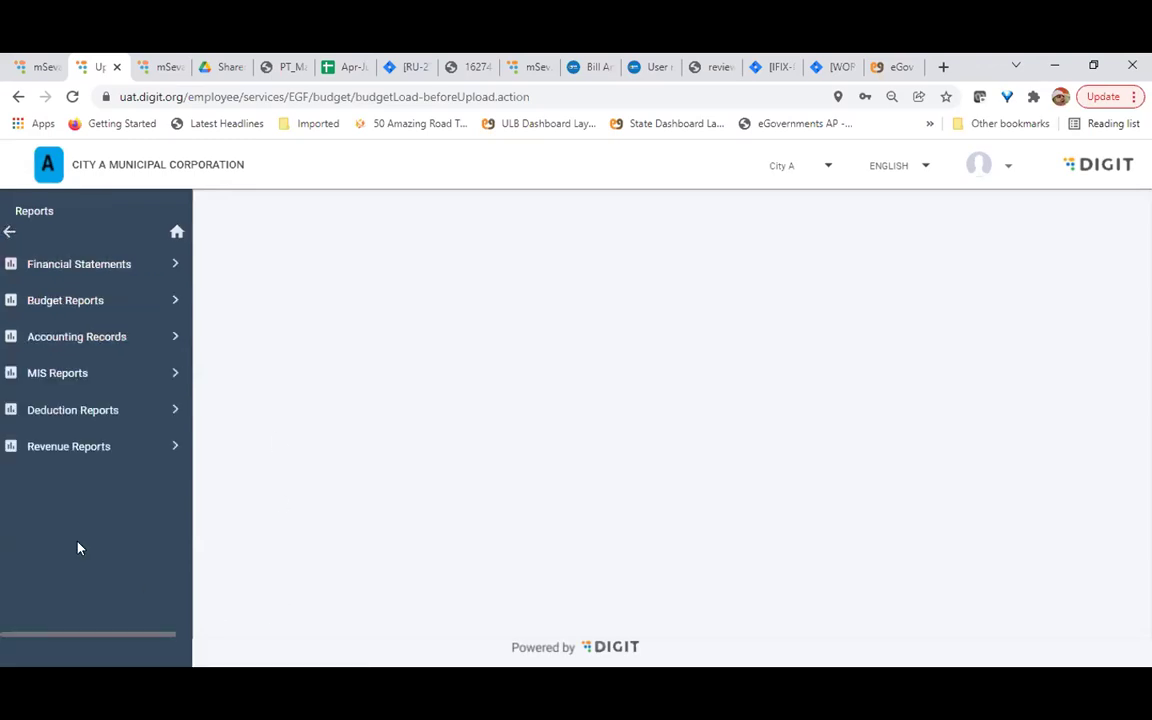
From the top-level Finance menu, open Set-up and load the Create Bankaccount Mapping page
{"action": "left_click", "coordinate": [11, 231]}
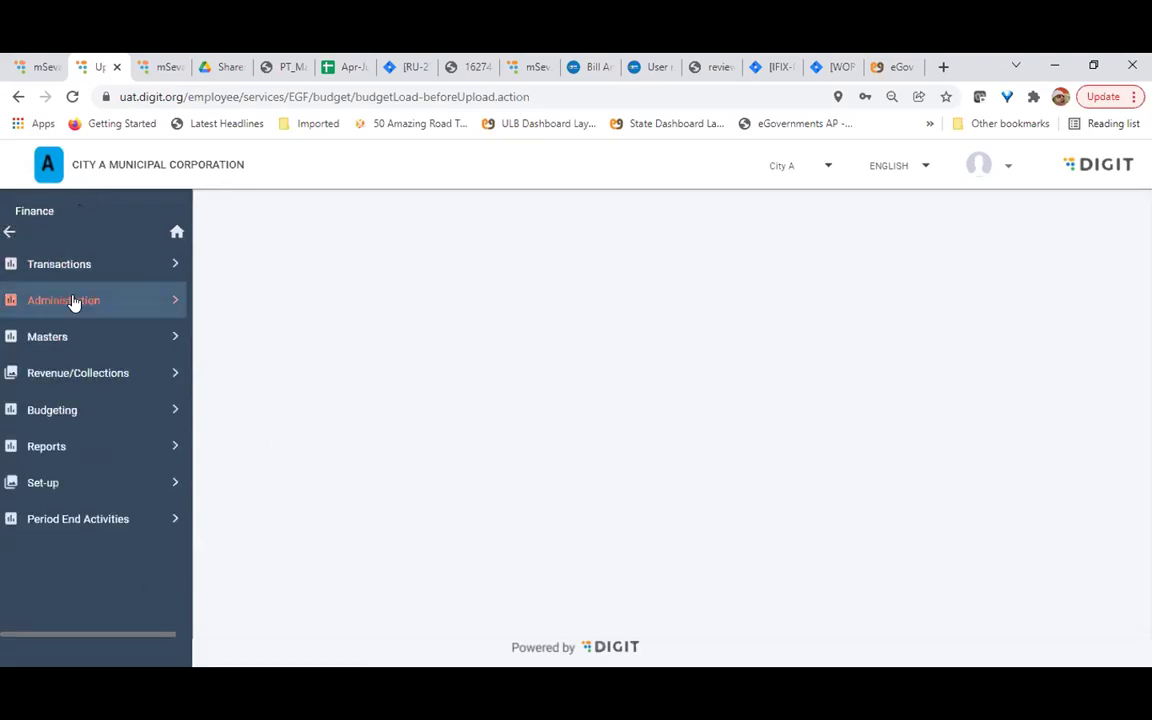
{"action": "left_click", "coordinate": [44, 483]}
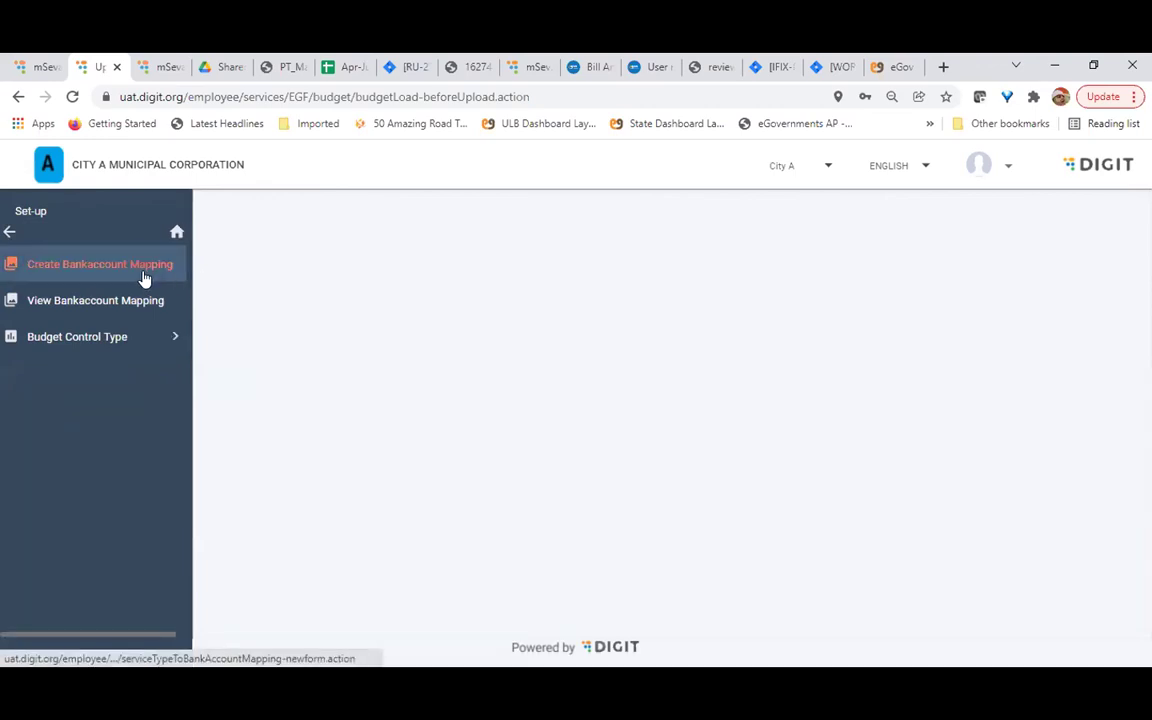
{"action": "left_click", "coordinate": [108, 268]}
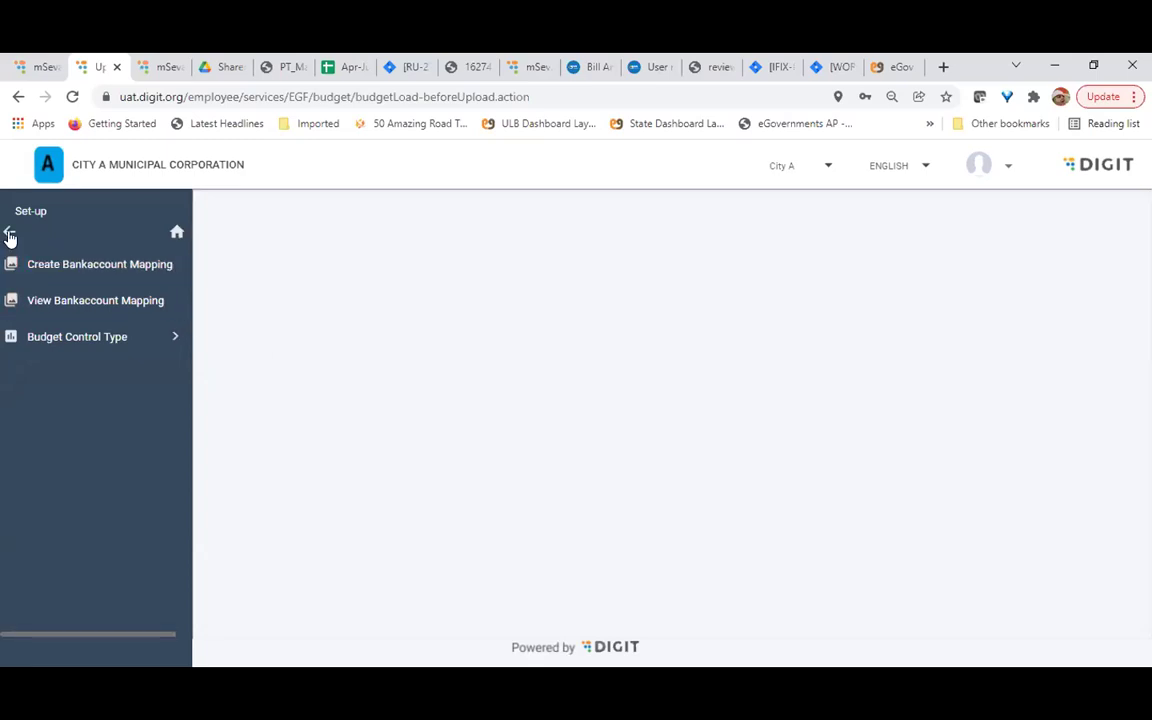
Open Budget Control Type > Create/Update, reopen Create Bankaccount Mapping, and return to the Finance menu
{"action": "left_click", "coordinate": [77, 336]}
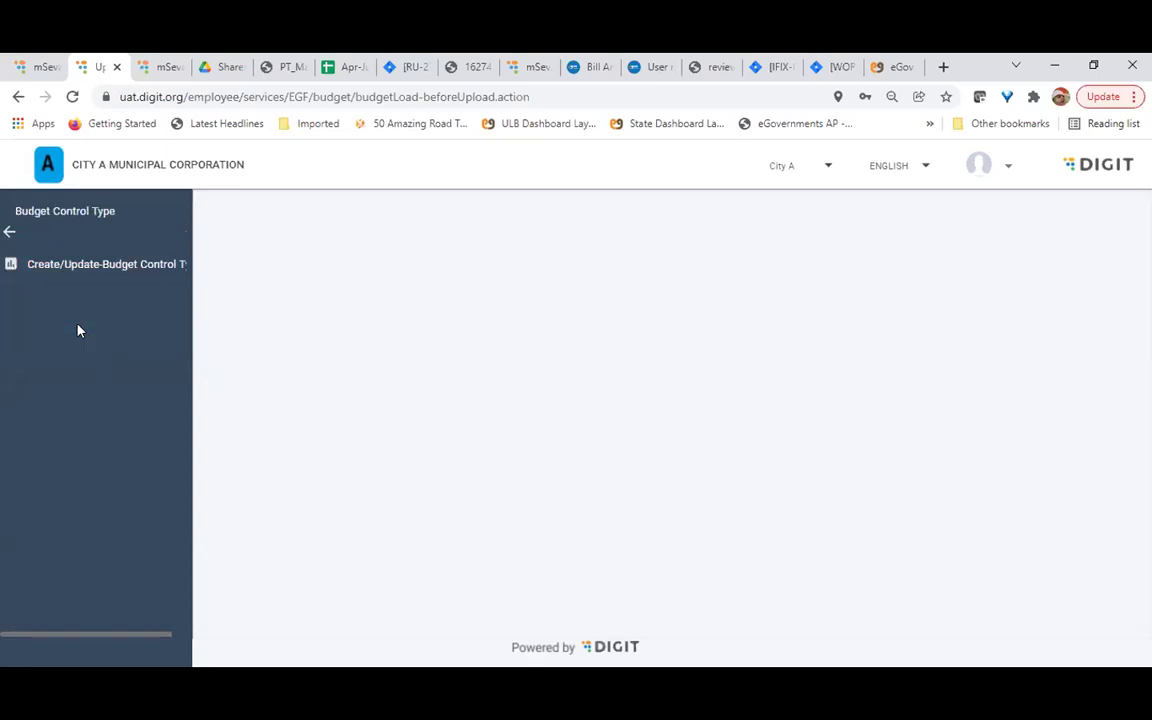
{"action": "left_click", "coordinate": [107, 276]}
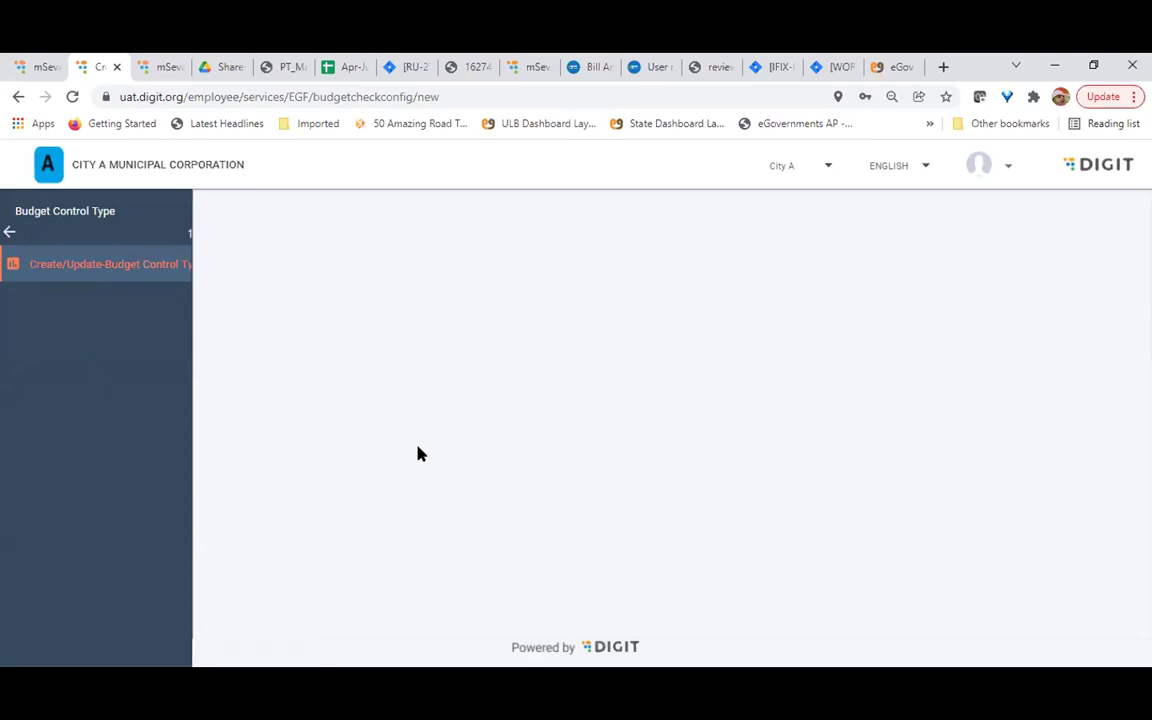
{"action": "left_click", "coordinate": [10, 232]}
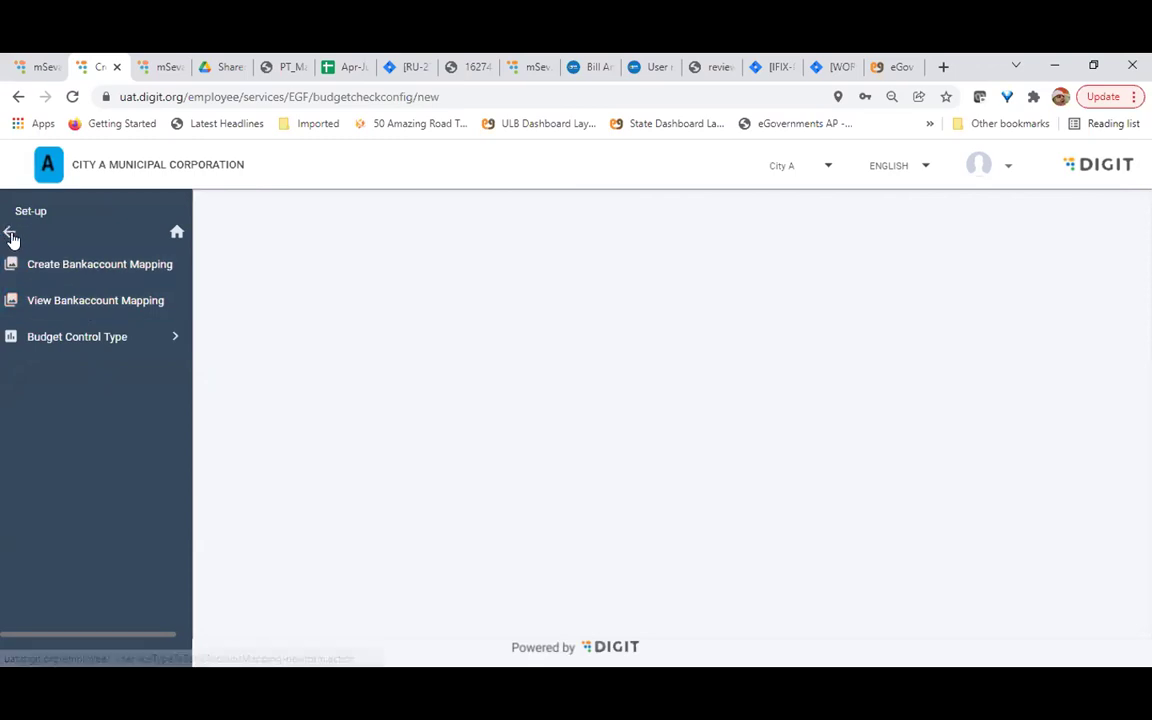
{"action": "left_click", "coordinate": [33, 265]}
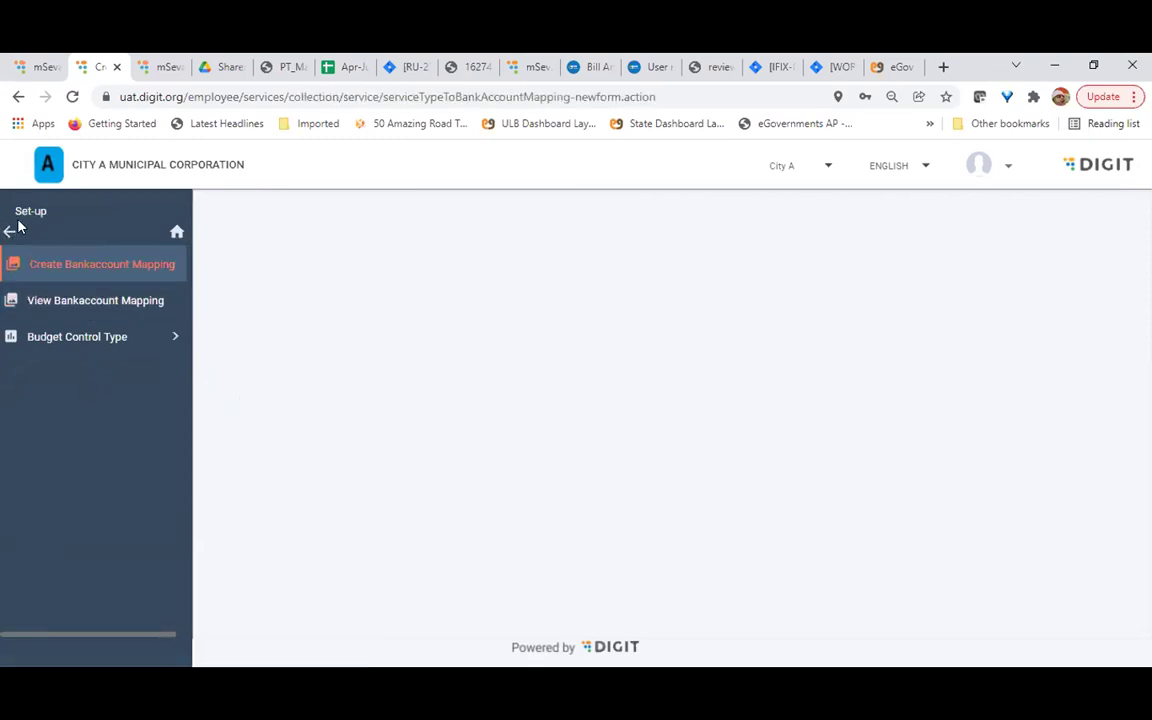
{"action": "left_click", "coordinate": [9, 232]}
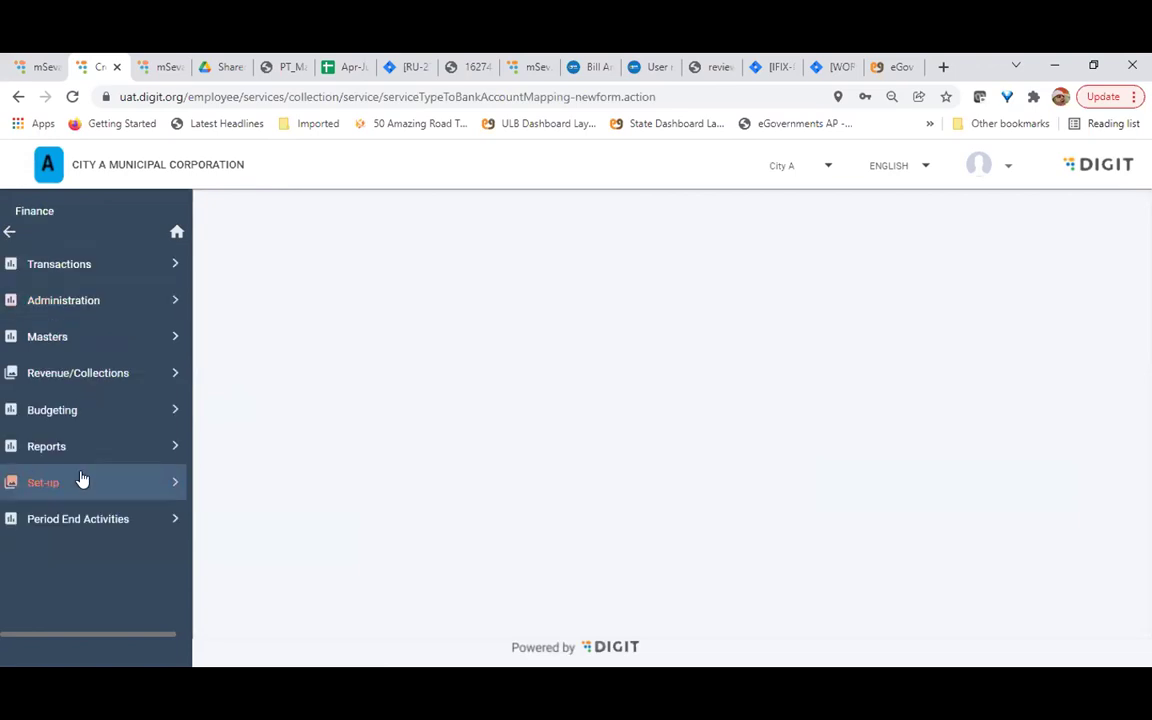
Open Period End Activities > Financial Year > View Financial Year and reload the page from the address bar
{"action": "left_click", "coordinate": [122, 520]}
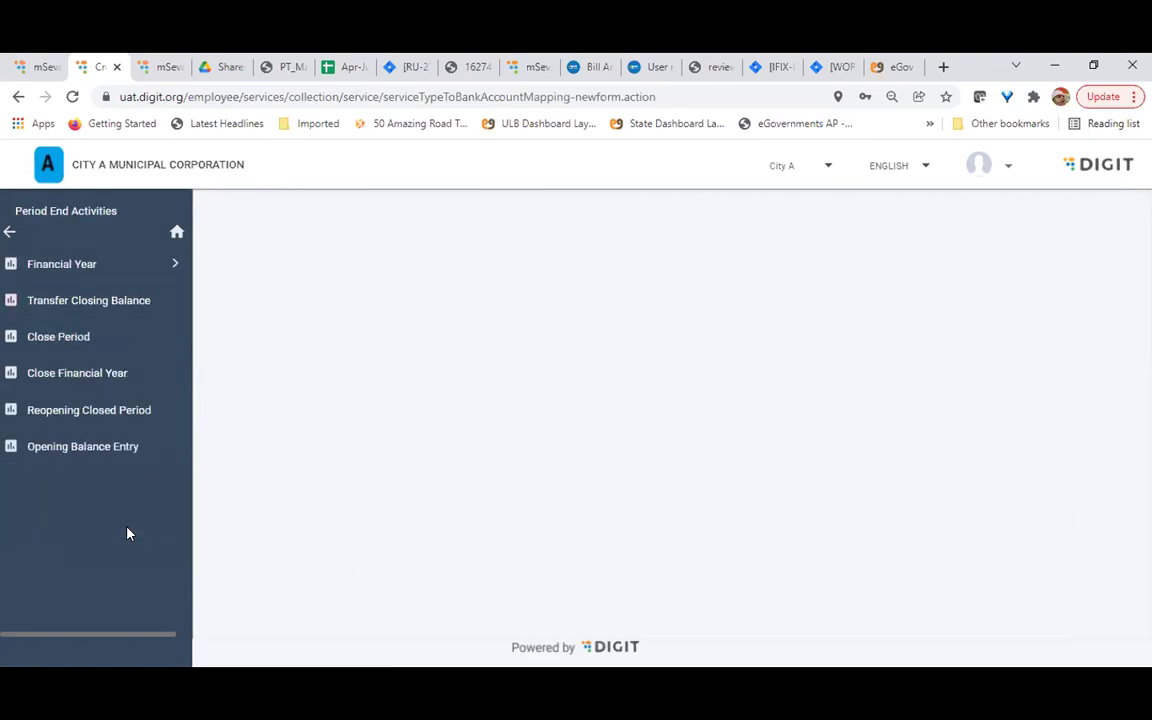
{"action": "left_click", "coordinate": [75, 266]}
{"action": "left_click", "coordinate": [75, 266]}
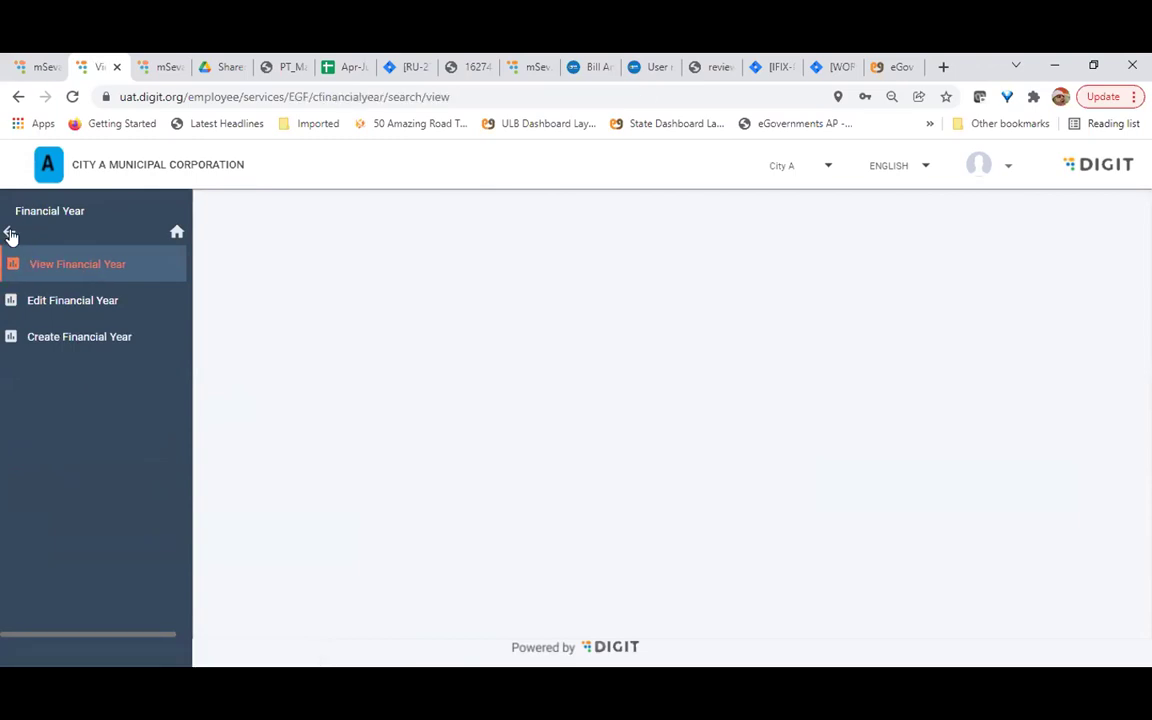
{"action": "left_click", "coordinate": [150, 97]}
{"action": "key", "text": "Return"}
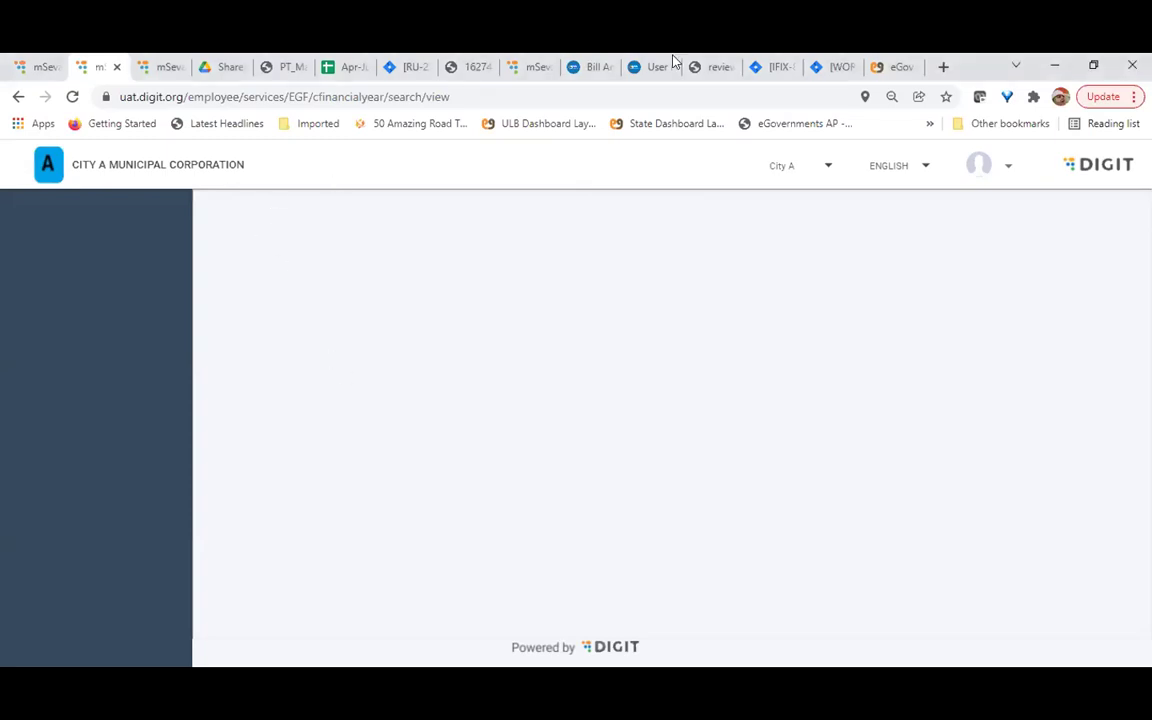
Reload the View Financial Year page, then go back in browser history to Create Bankaccount Mapping
{"action": "left_click", "coordinate": [285, 96]}
{"action": "key", "text": "Return"}
{"action": "left_click", "coordinate": [18, 97]}
{"action": "left_click", "coordinate": [18, 97]}
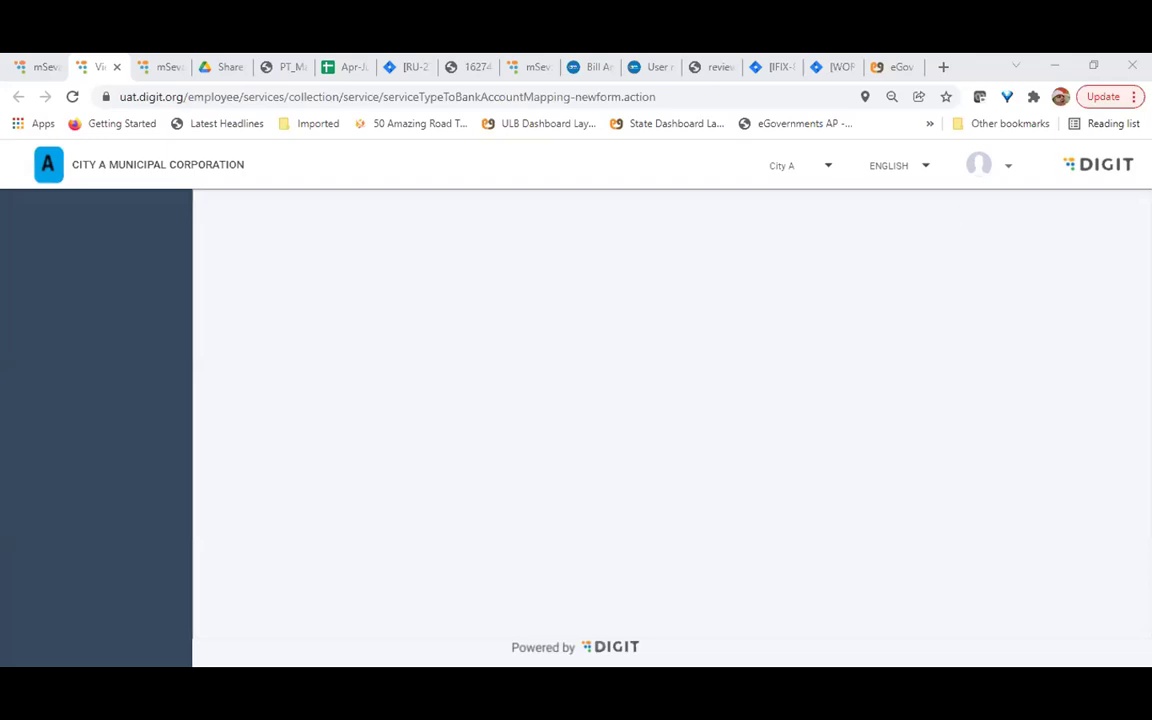
Log out of the account and choose ENGLISH on the language screen
{"action": "left_click", "coordinate": [1008, 165]}
{"action": "left_click", "coordinate": [1003, 240]}
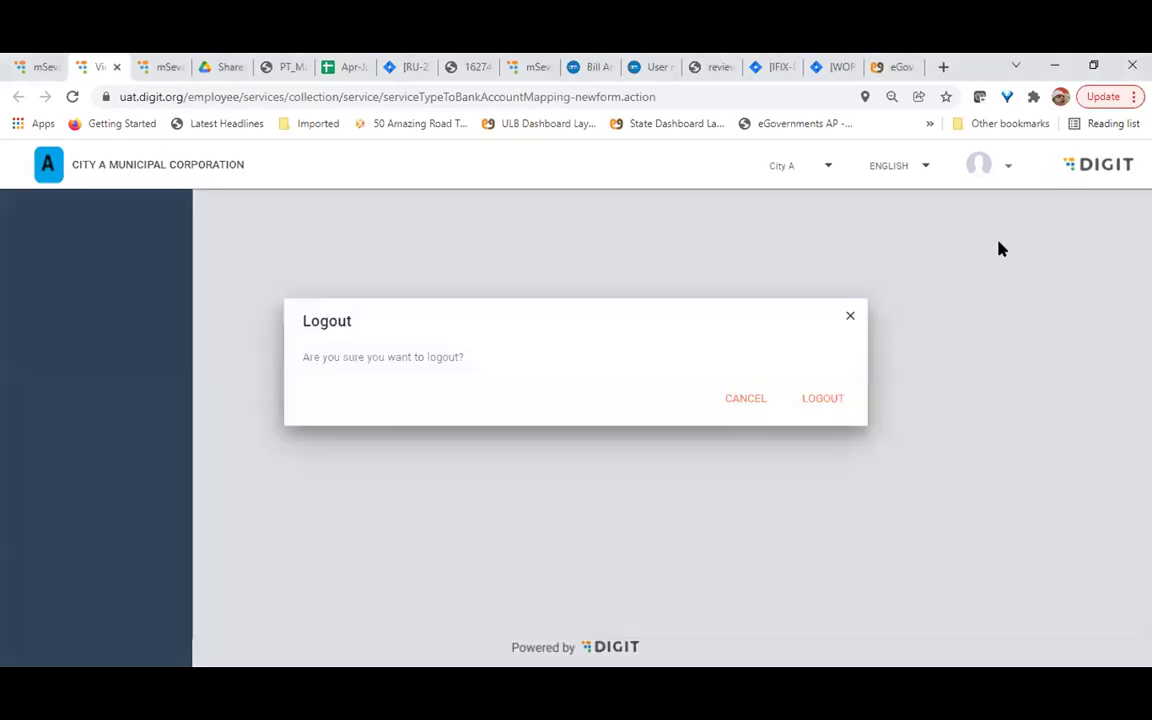
{"action": "left_click", "coordinate": [802, 436]}
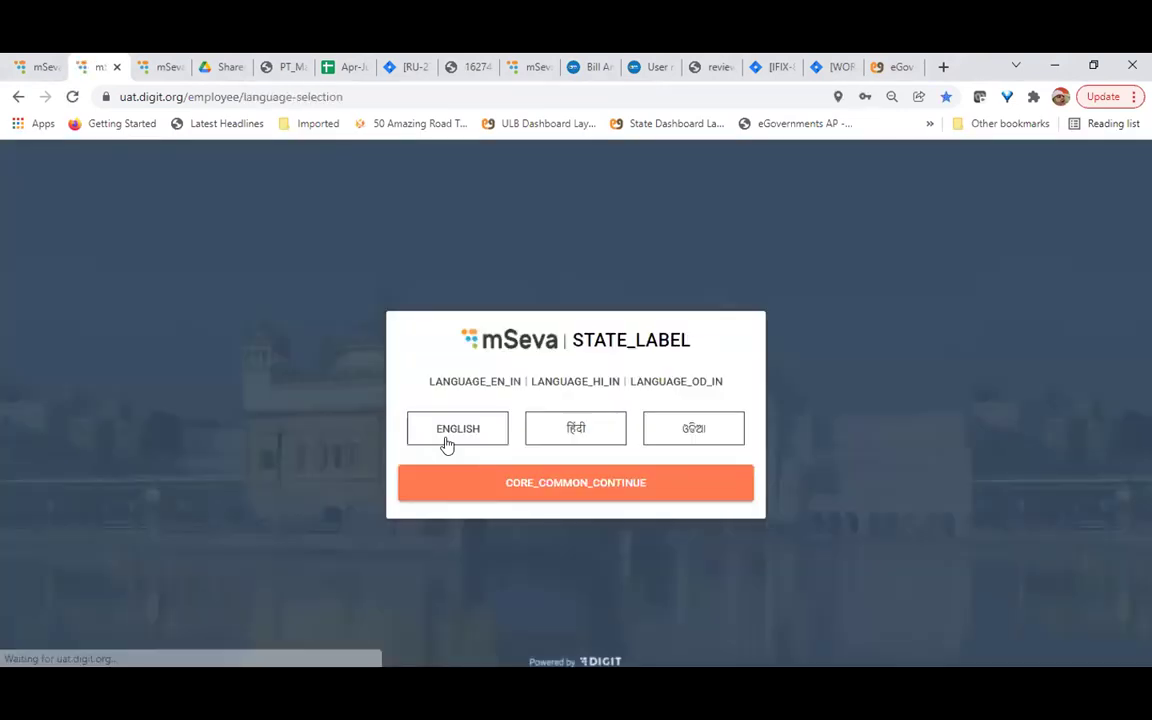
{"action": "left_click", "coordinate": [442, 427]}
{"action": "left_click", "coordinate": [578, 492]}
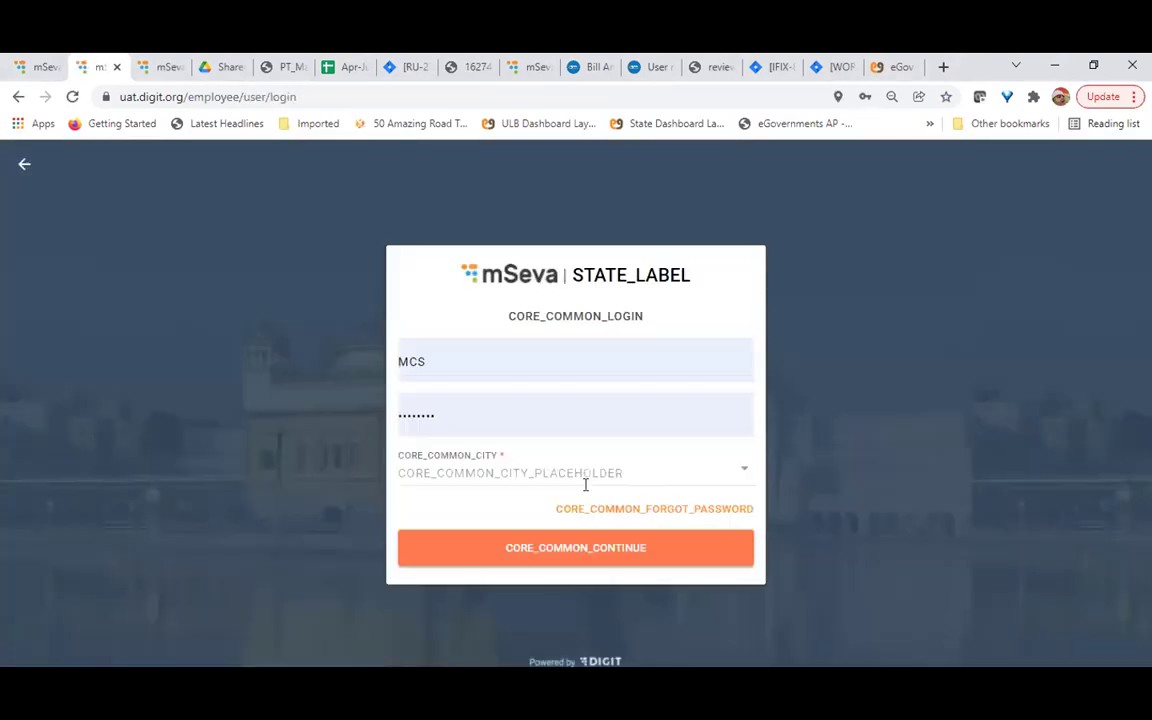
Sign in for City A to the employee inbox, then open Finance > Period End Activities
{"action": "left_click", "coordinate": [580, 547]}
{"action": "left_click", "coordinate": [533, 462]}
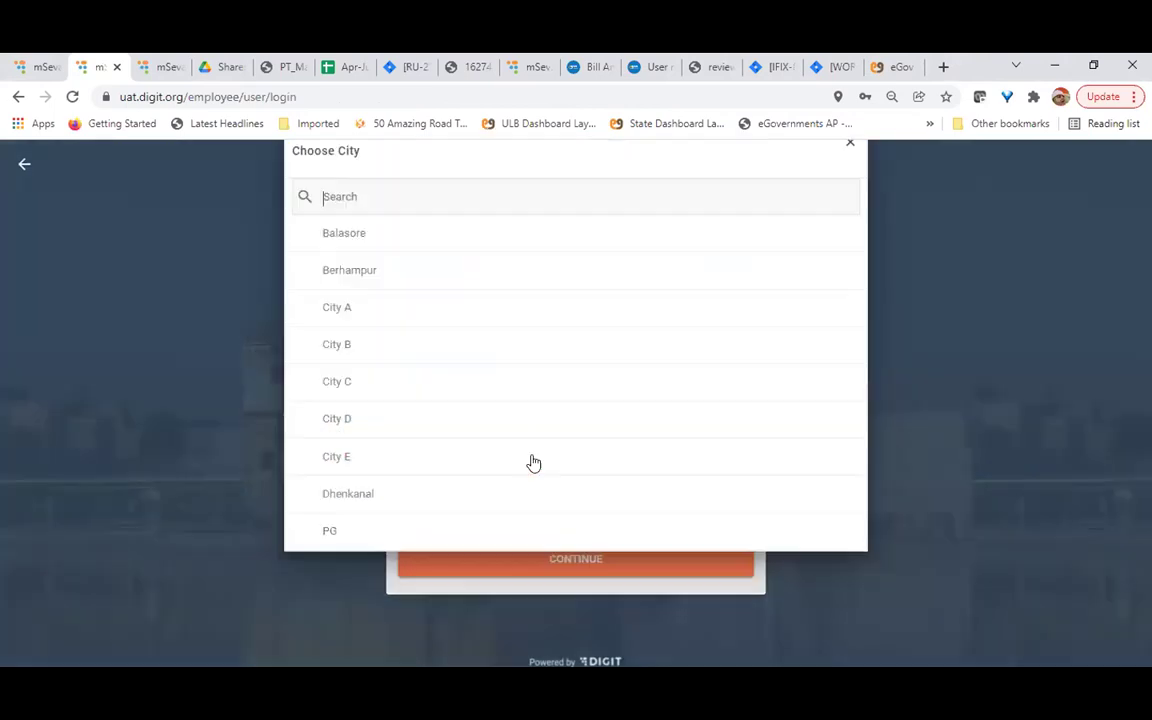
{"action": "left_click", "coordinate": [342, 355]}
{"action": "left_click", "coordinate": [636, 558]}
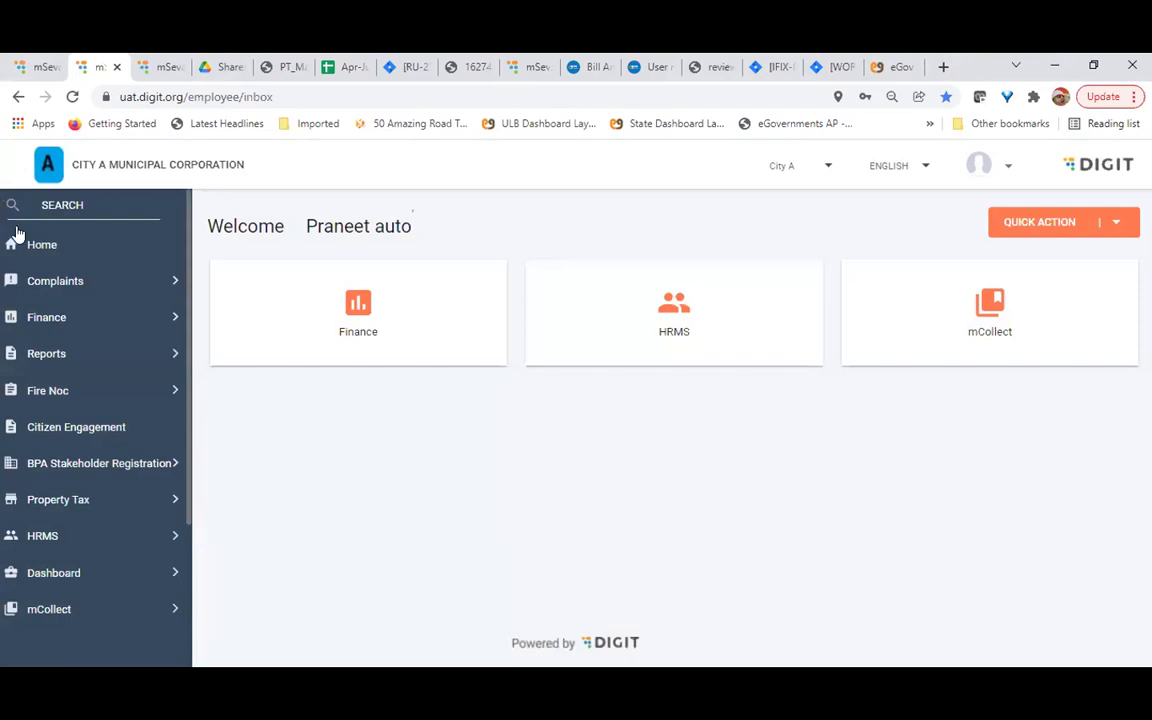
{"action": "left_click", "coordinate": [52, 318]}
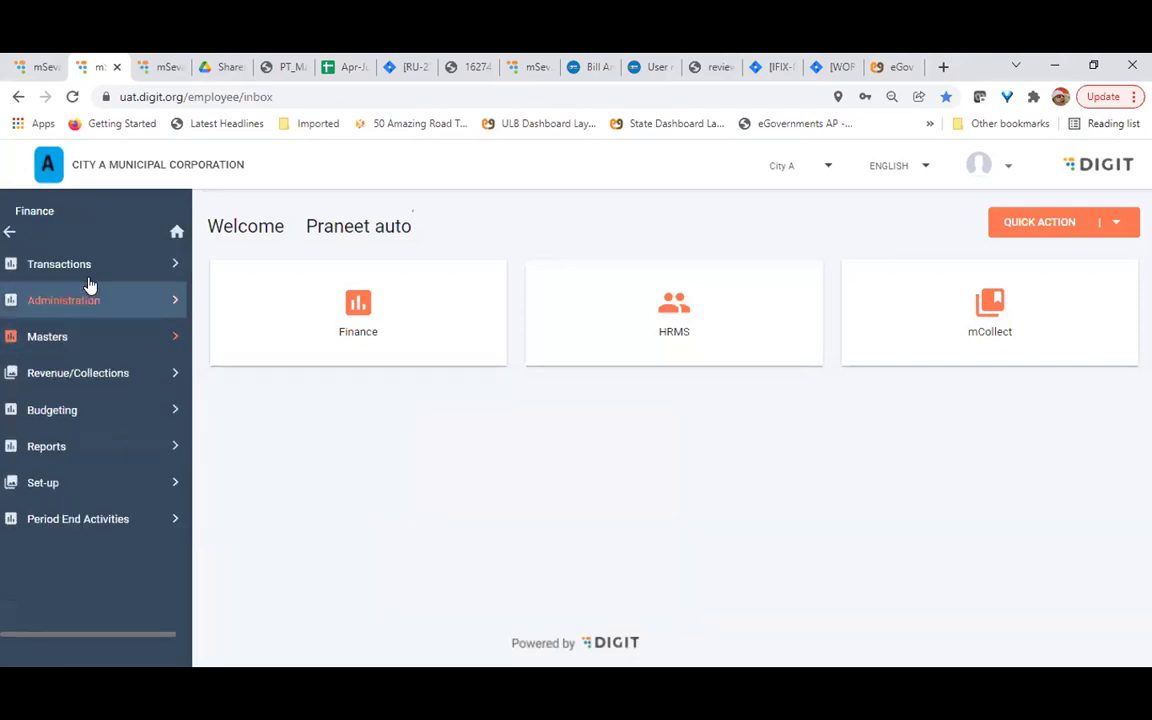
{"action": "left_click", "coordinate": [96, 517]}
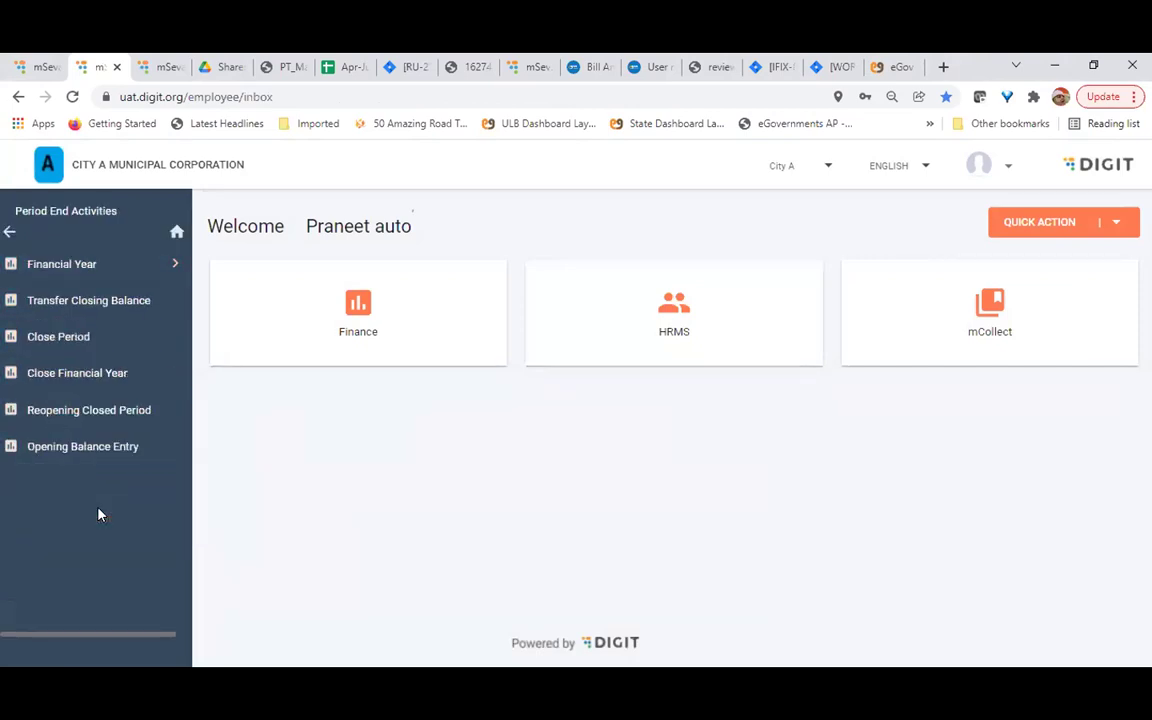